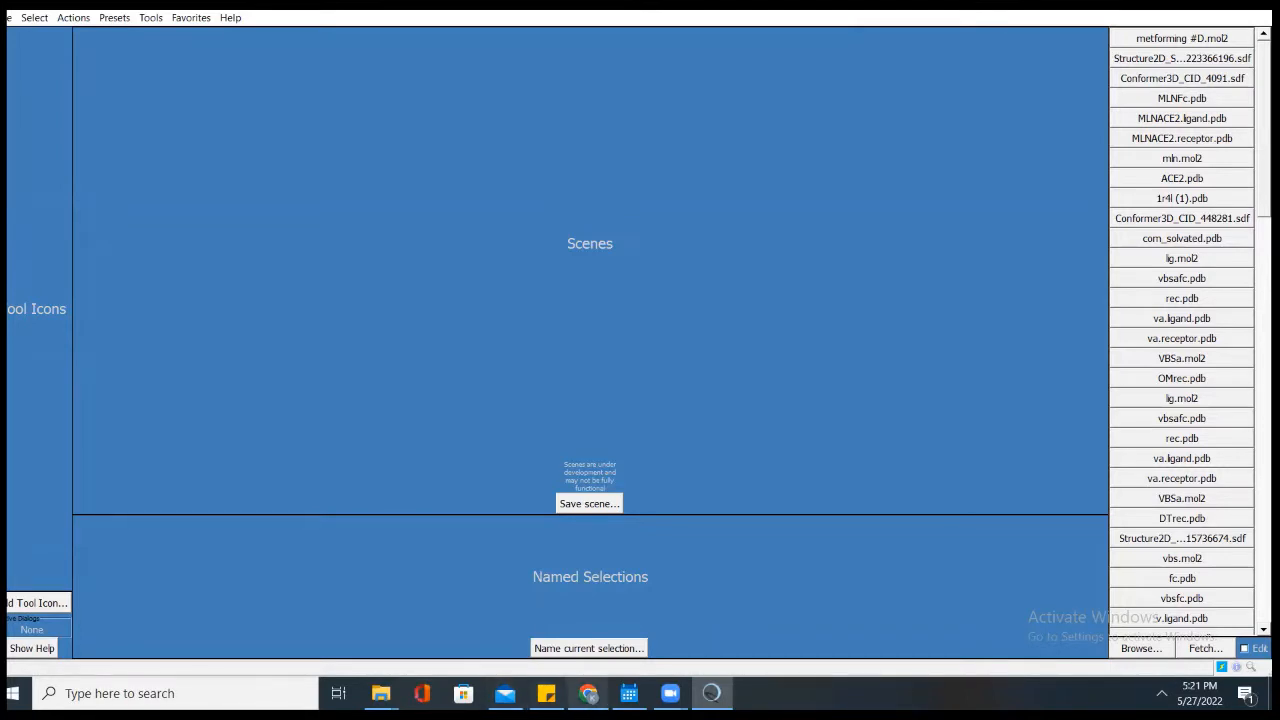
Step: Open the recent structure file MLNFc.pdb
left_click(588, 693)
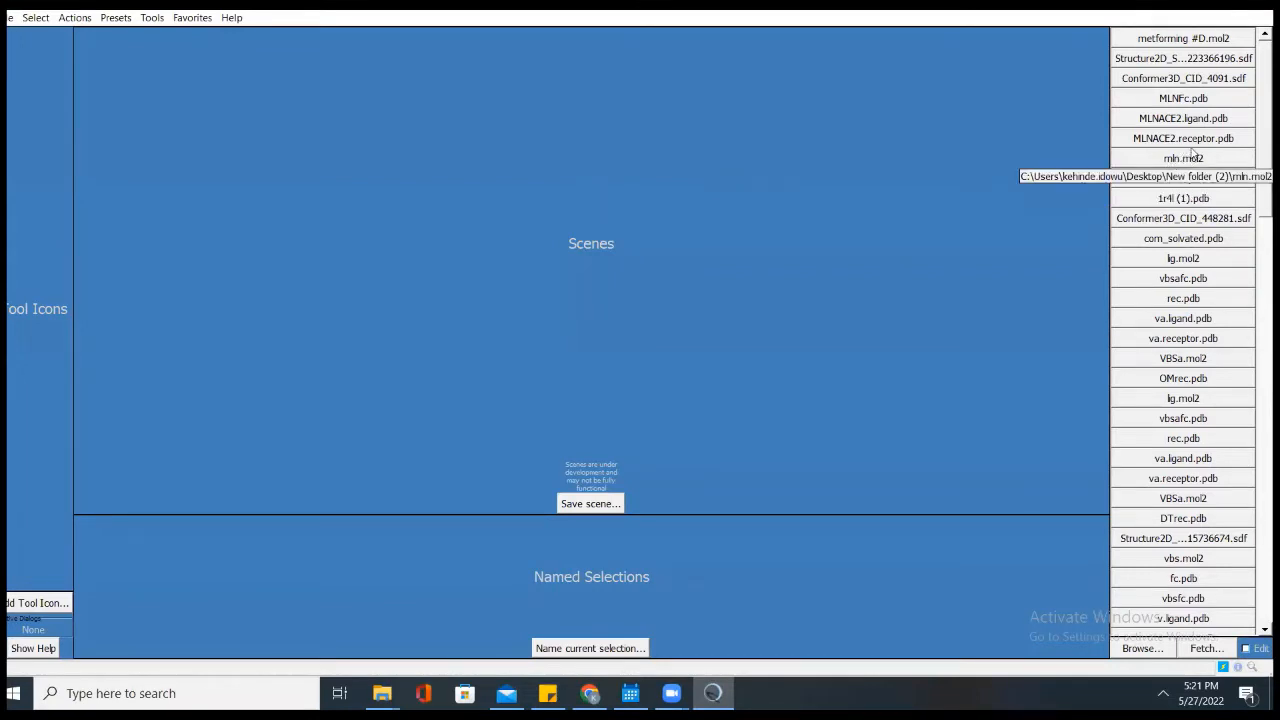
left_click(1183, 98)
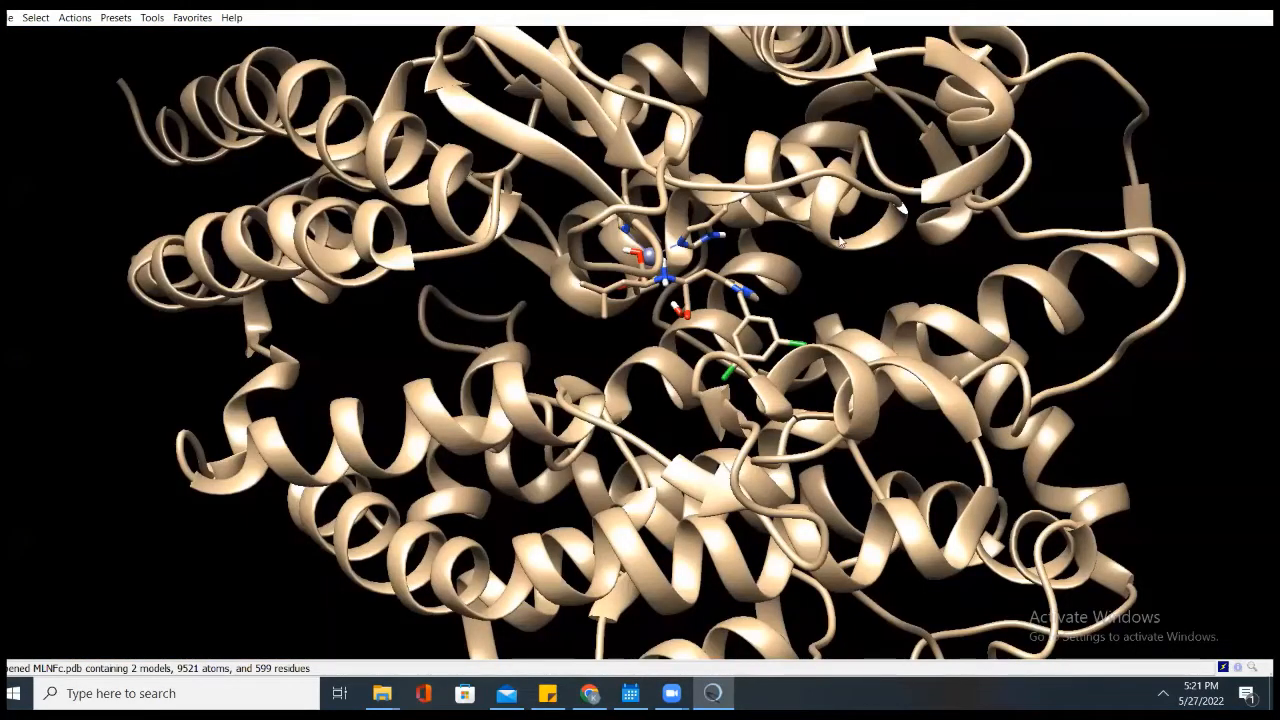
Step: Examine the ribbon structure of the protein and its bound ligand at several zoom levels and viewing angles
scroll(878, 233, "up", 2)
scroll(877, 233, "up", 5)
scroll(877, 233, "down", 10)
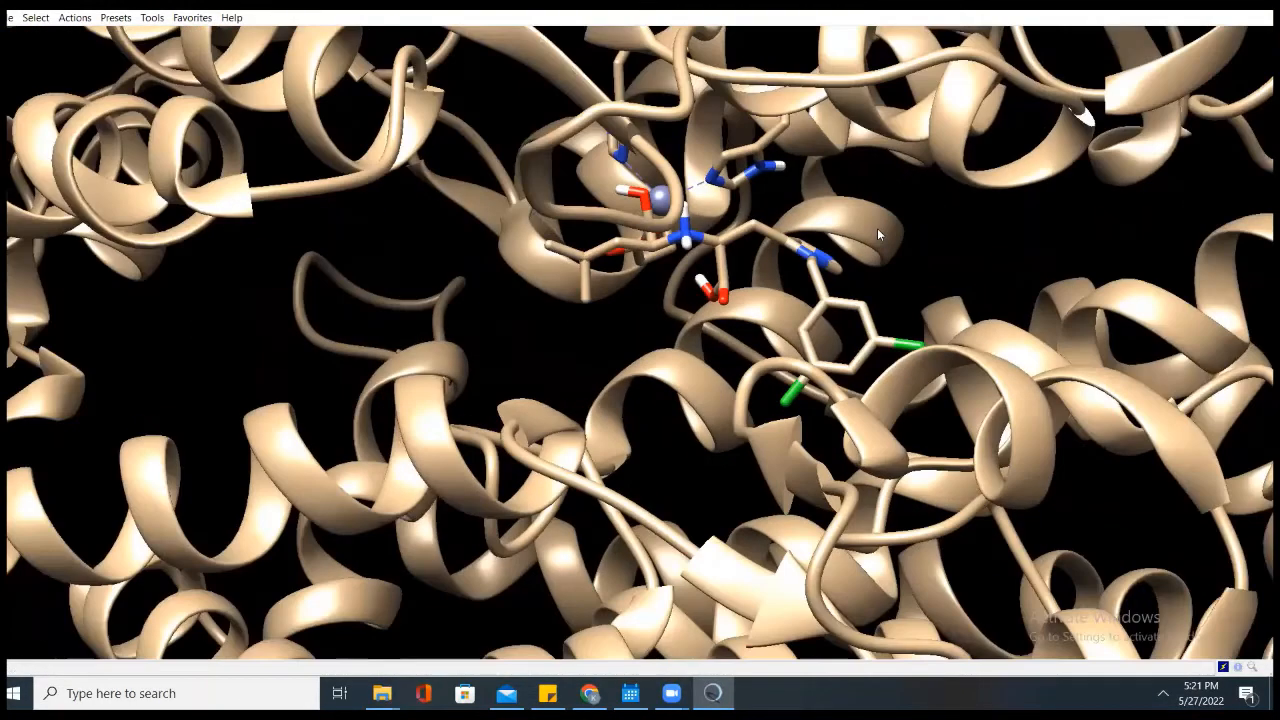
scroll(877, 230, "down", 3)
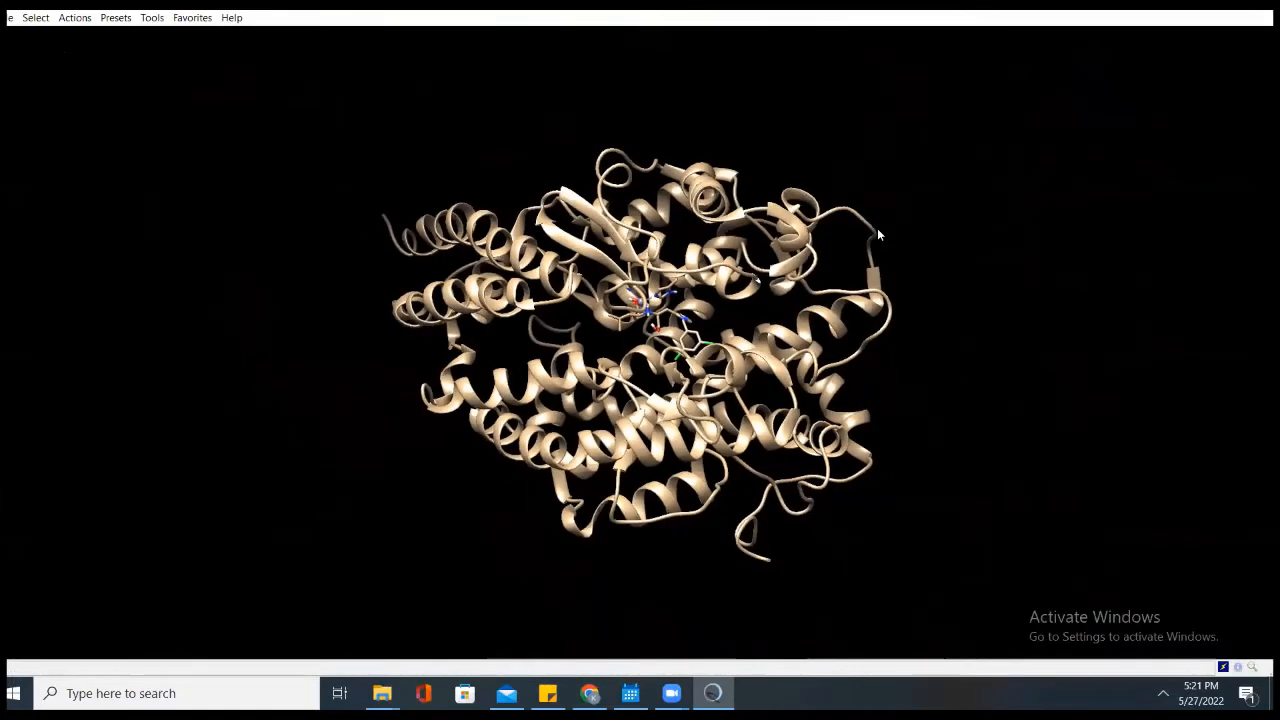
scroll(877, 230, "up", 2)
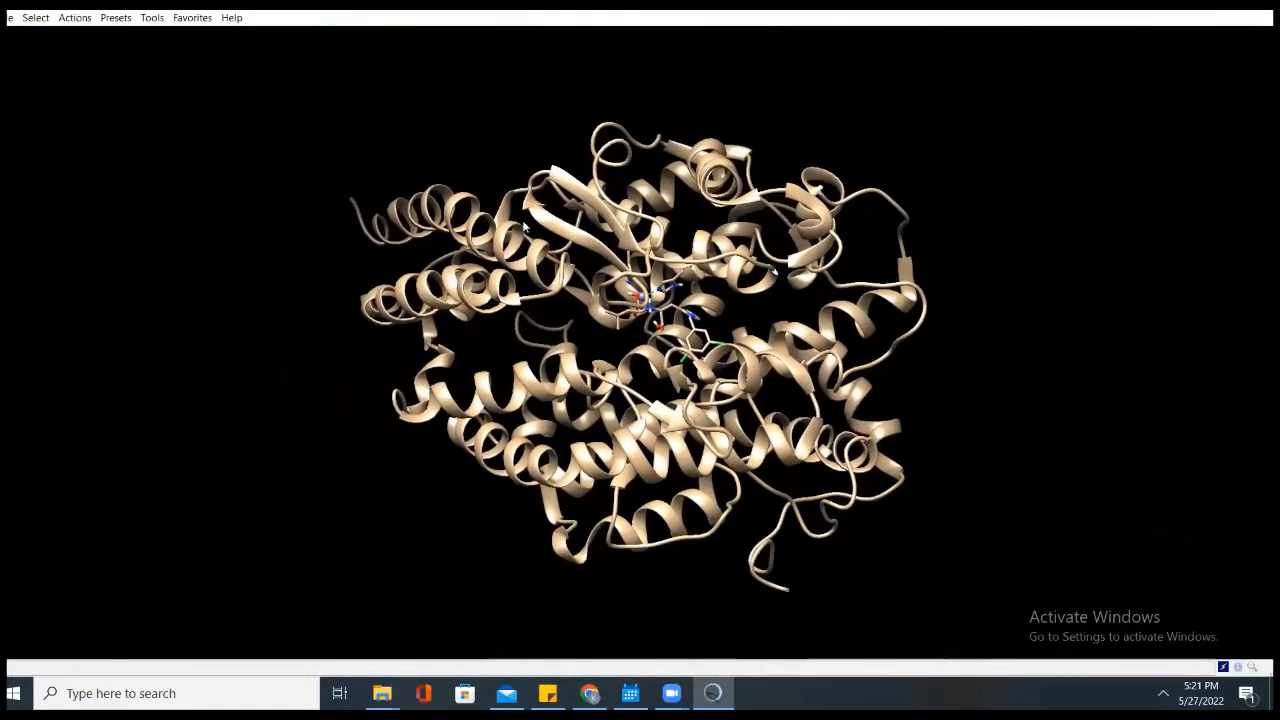
left_click_drag(568, 298, 583, 366)
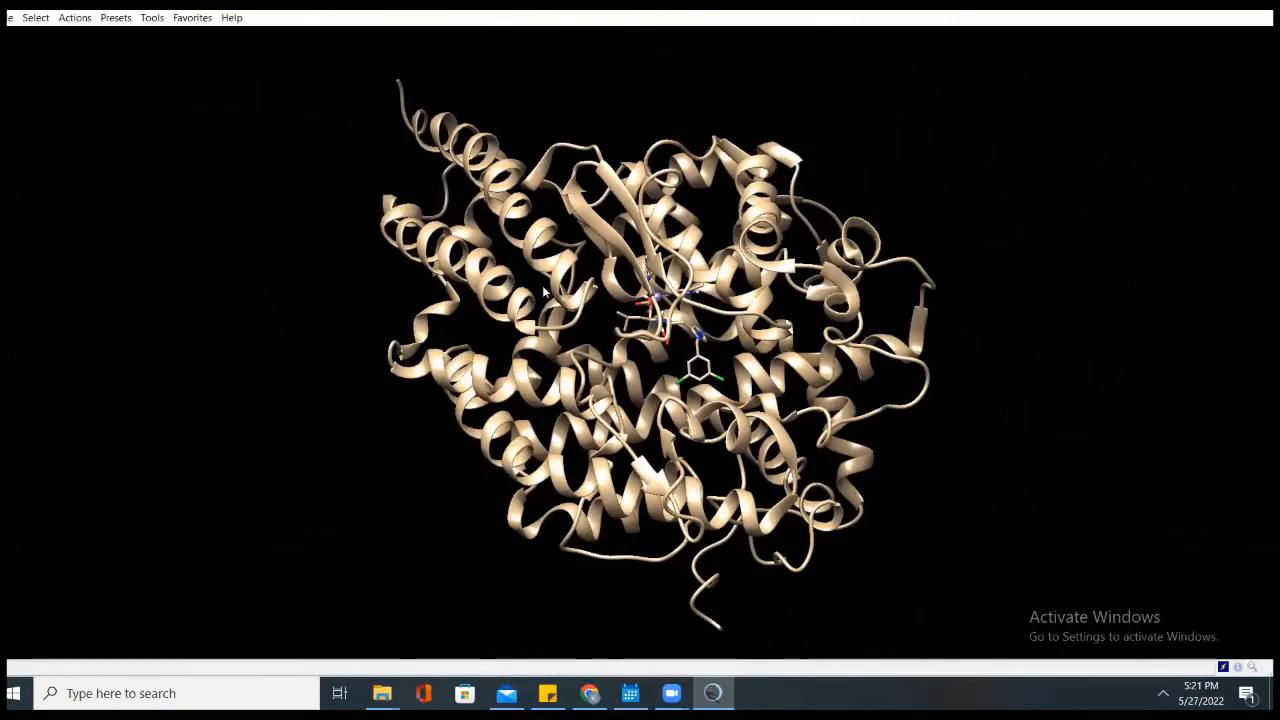
left_click_drag(540, 268, 470, 305)
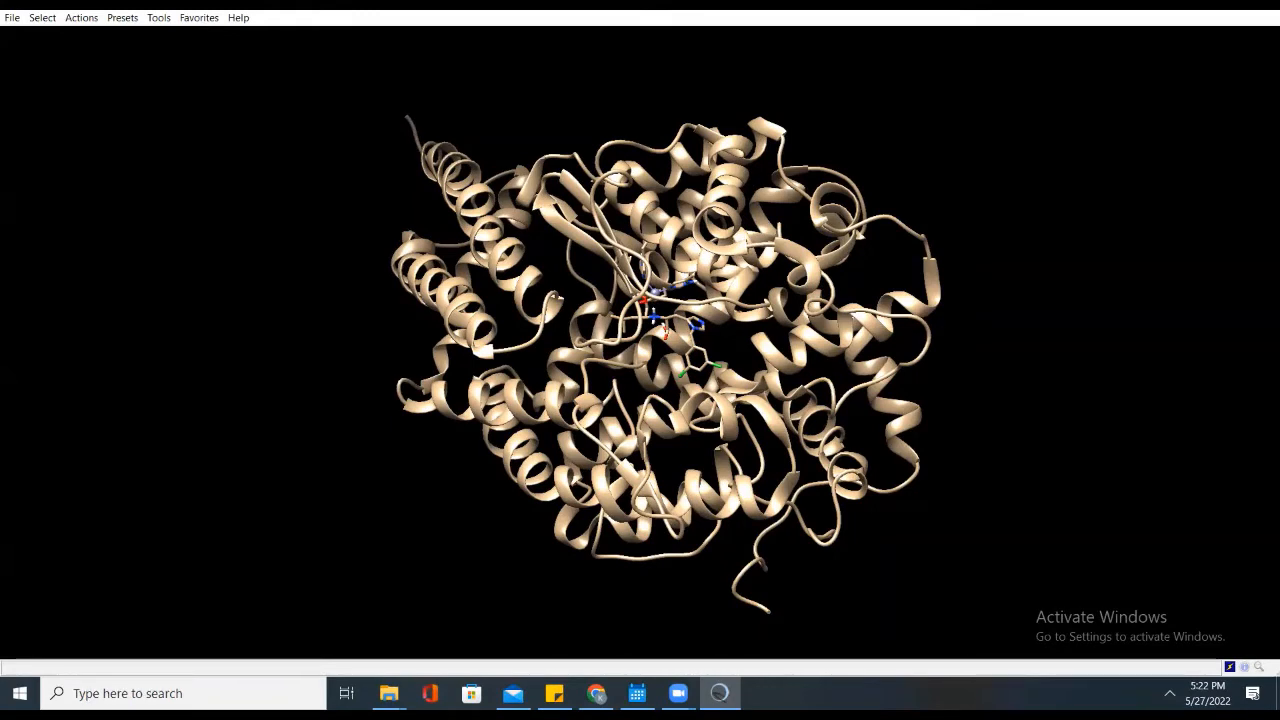
mouse_move(752, 152)
left_click_drag(549, 203, 575, 215)
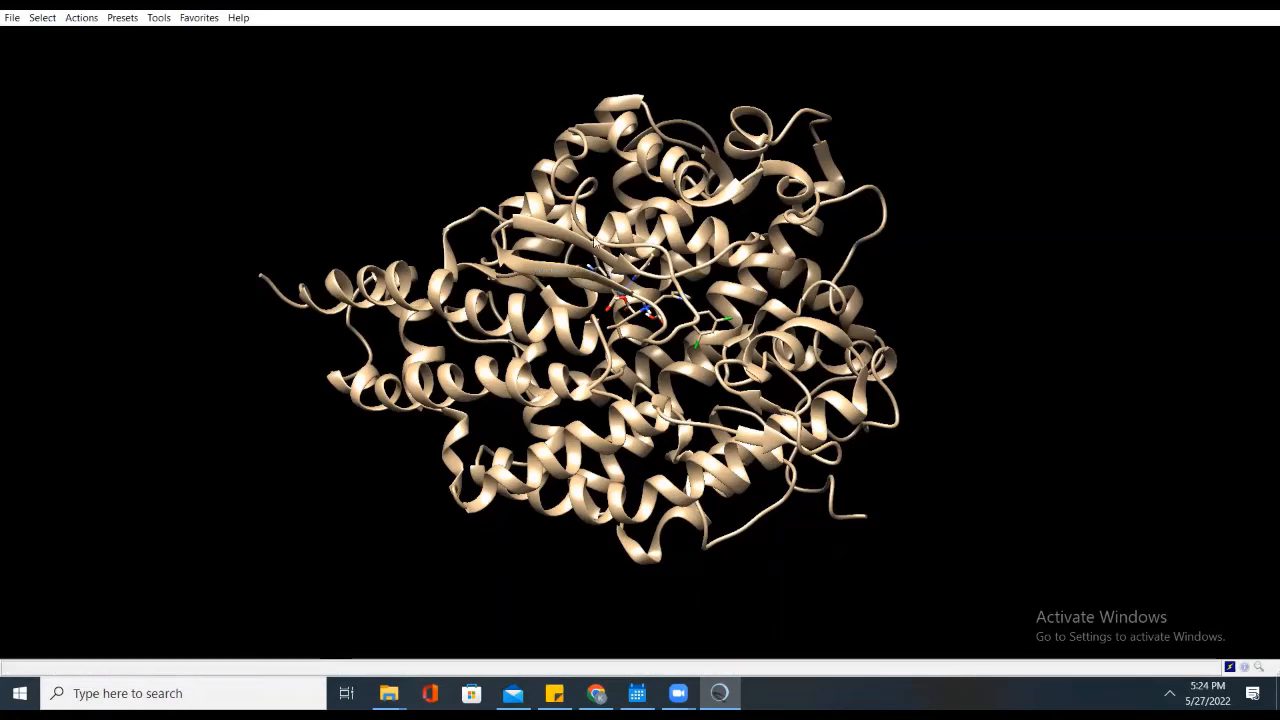
Step: Switch to Chrome and run a Google search for "protein building blocks" in a new tab
left_click(597, 693)
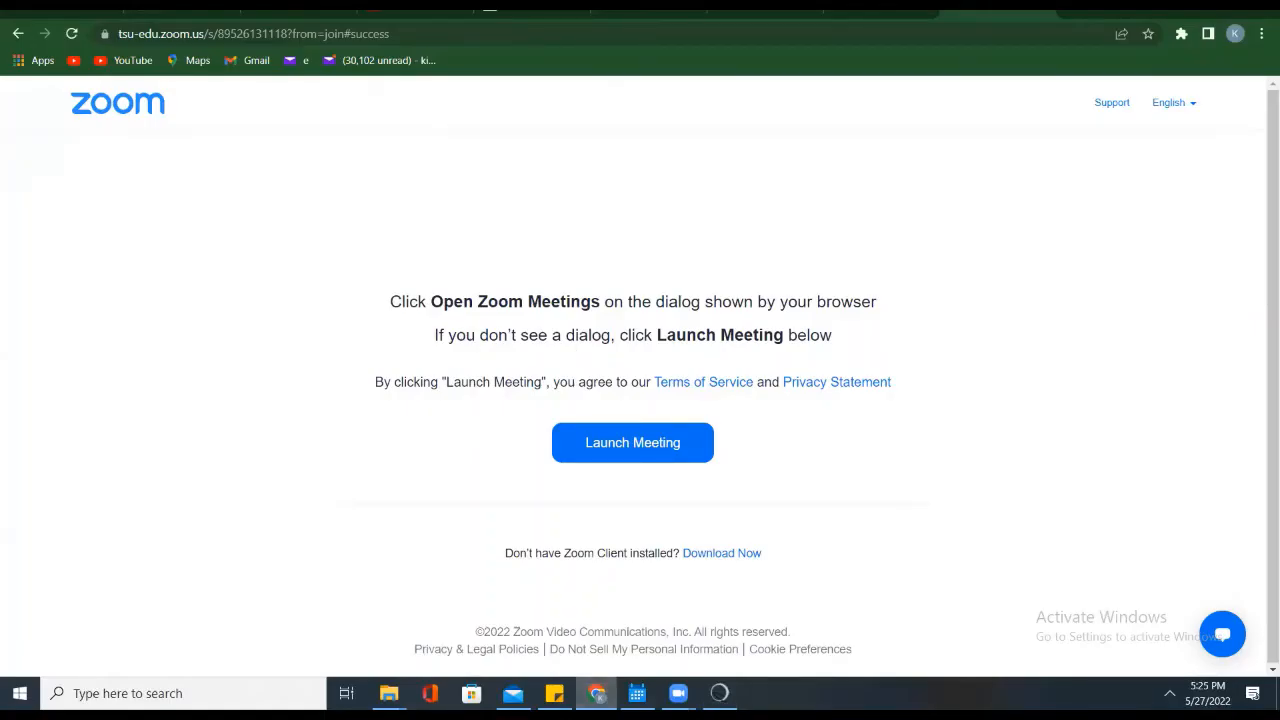
key("ctrl+t")
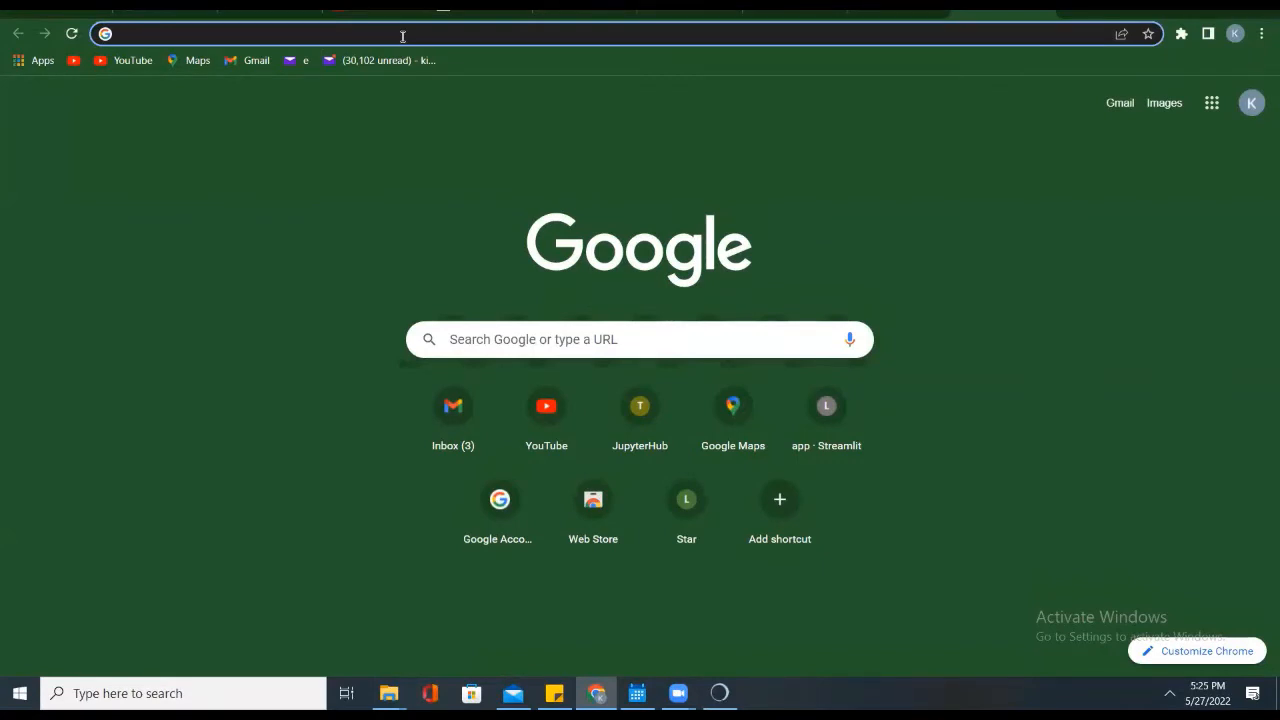
type("pro")
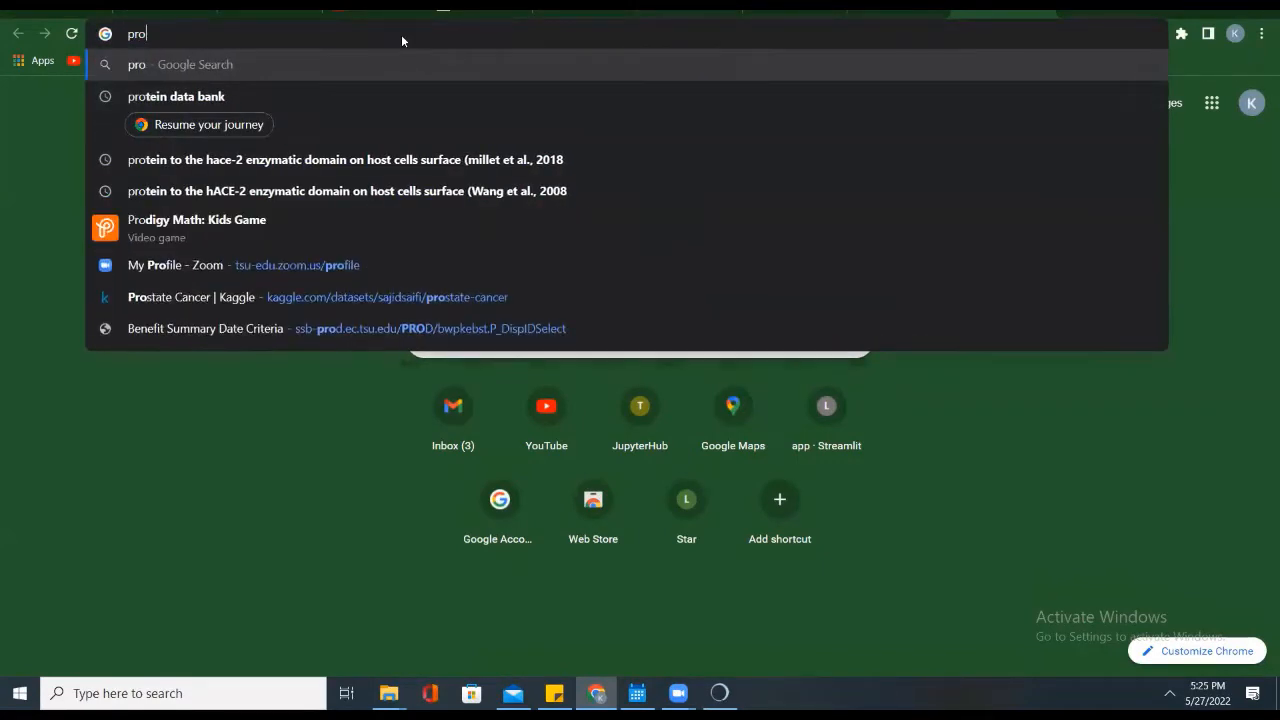
type("tein")
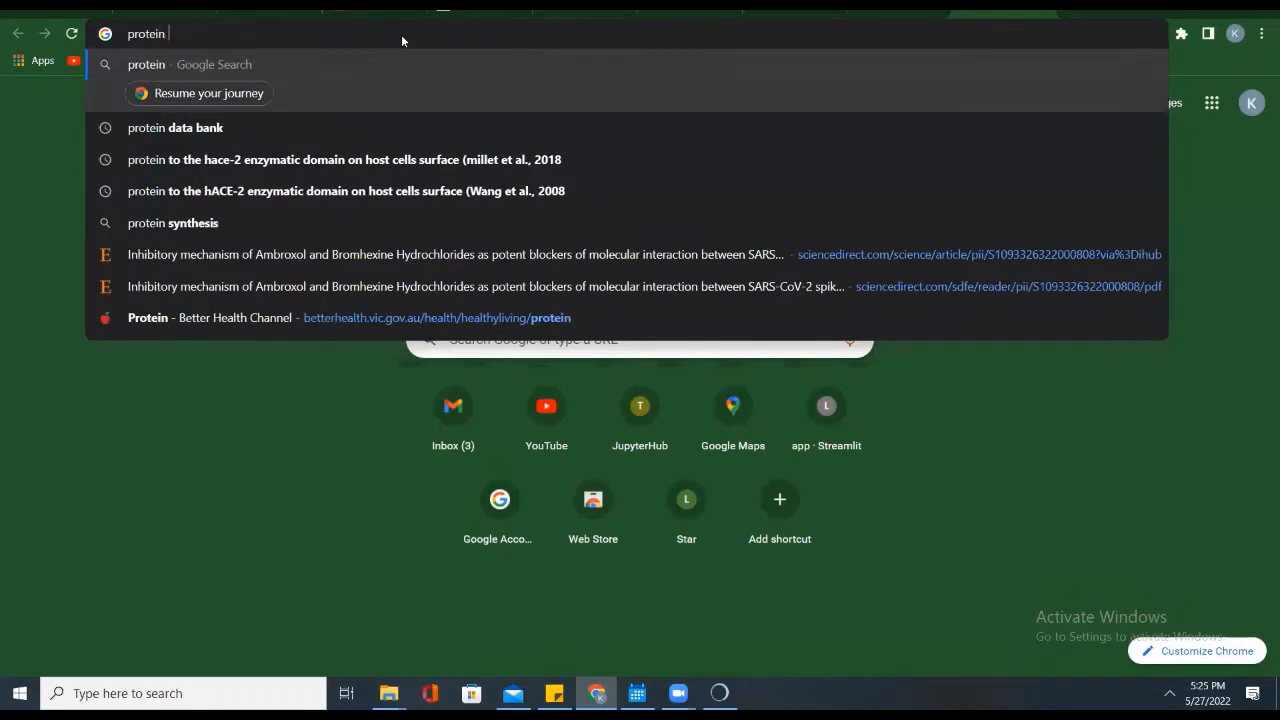
type(" build")
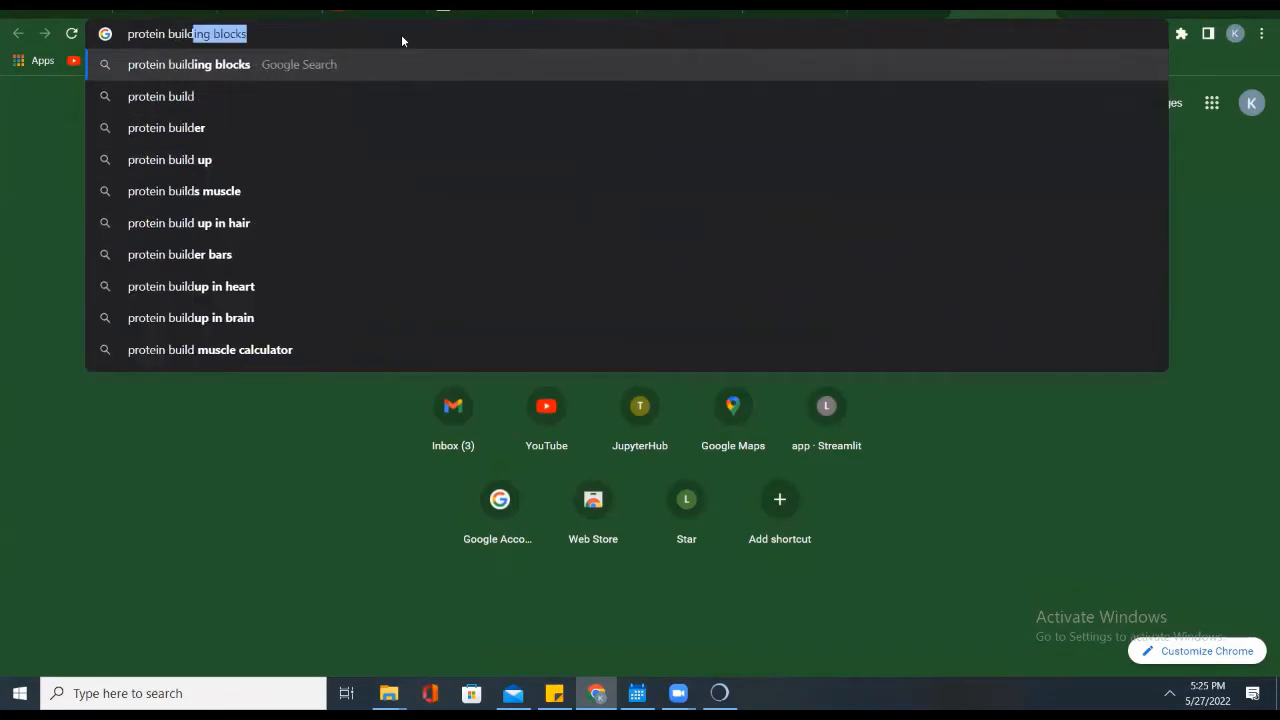
key("Return")
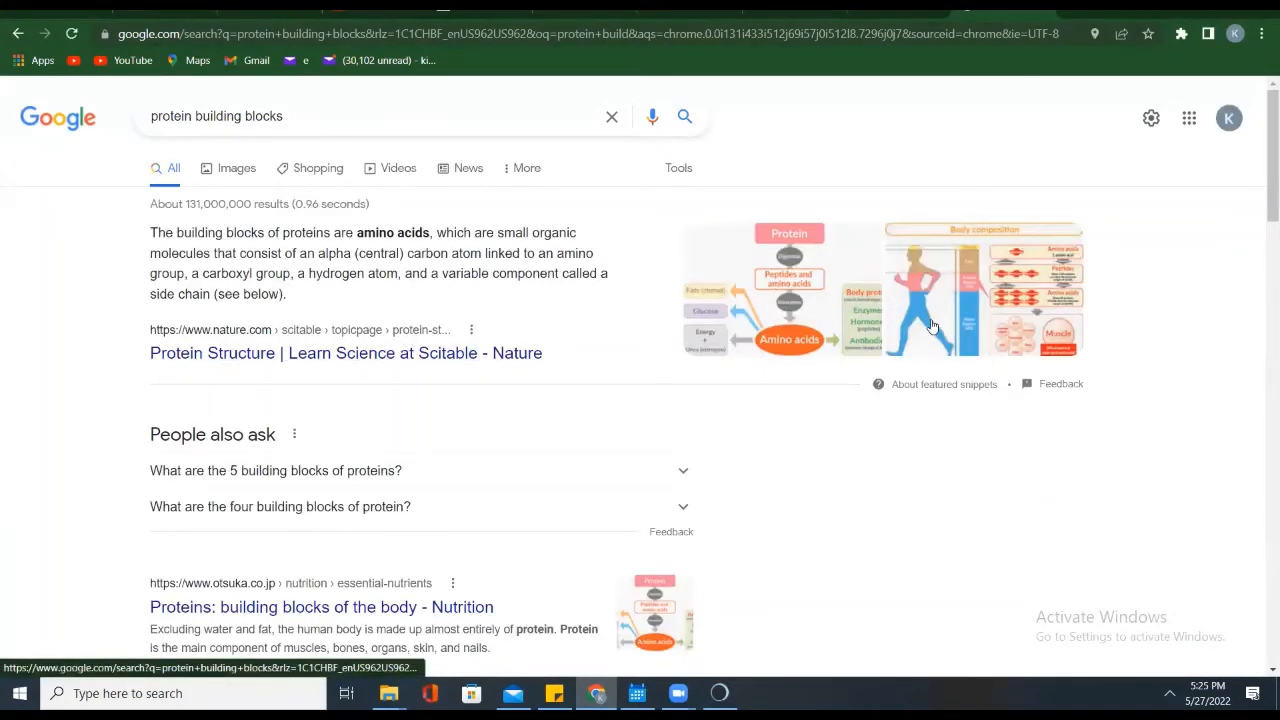
Step: Enlarge the results page to examine the featured protein, amino acid and body composition diagrams
scroll(930, 325, "up", 5, "ctrl")
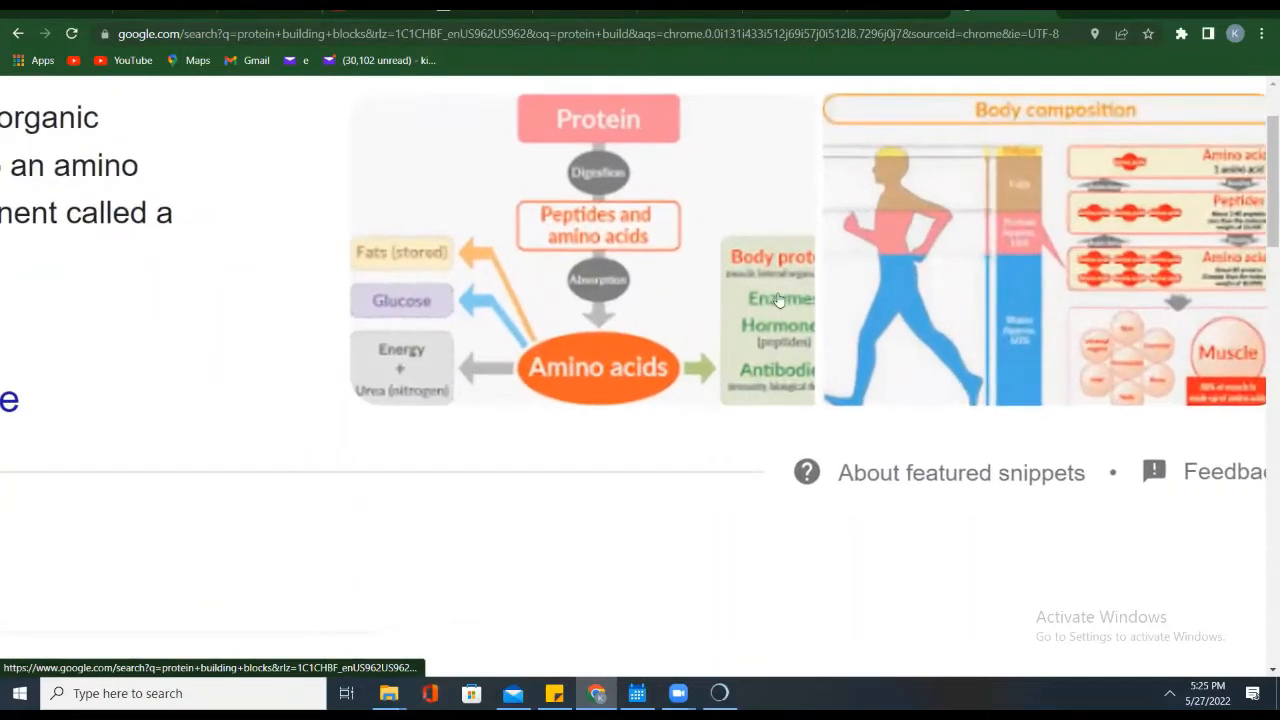
scroll(738, 296, "up", 1)
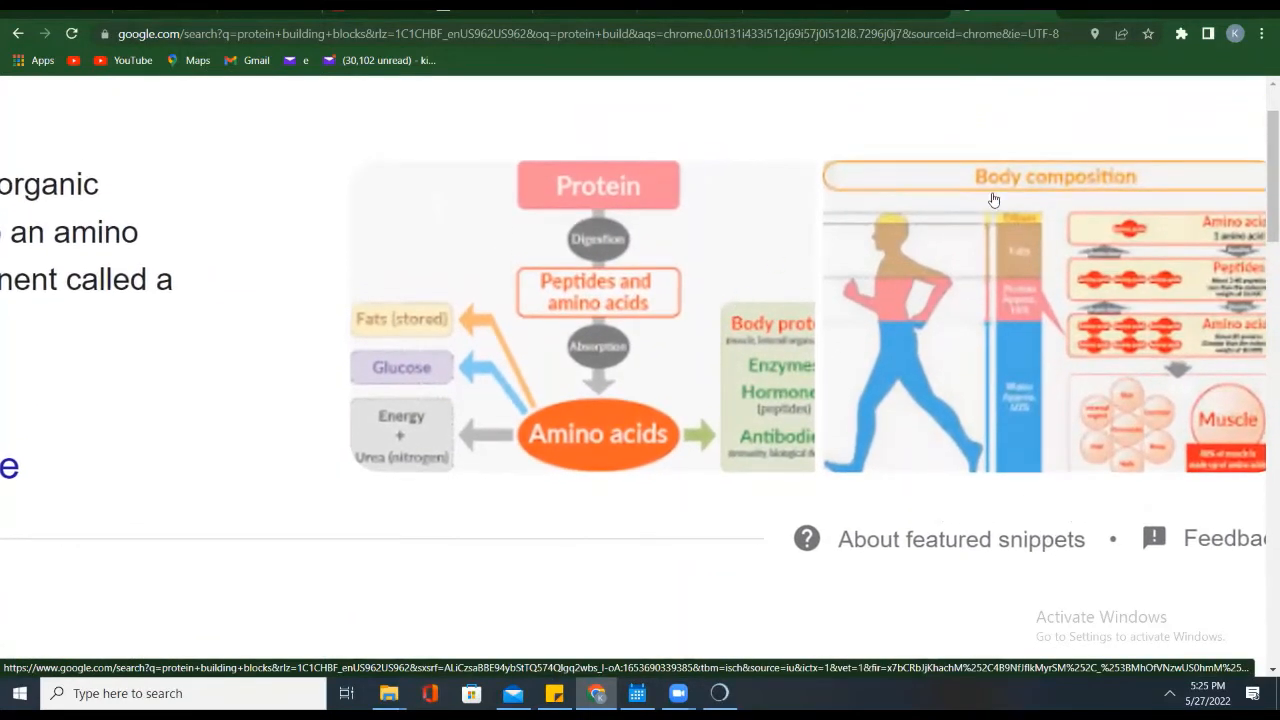
scroll(994, 200, "right", 1)
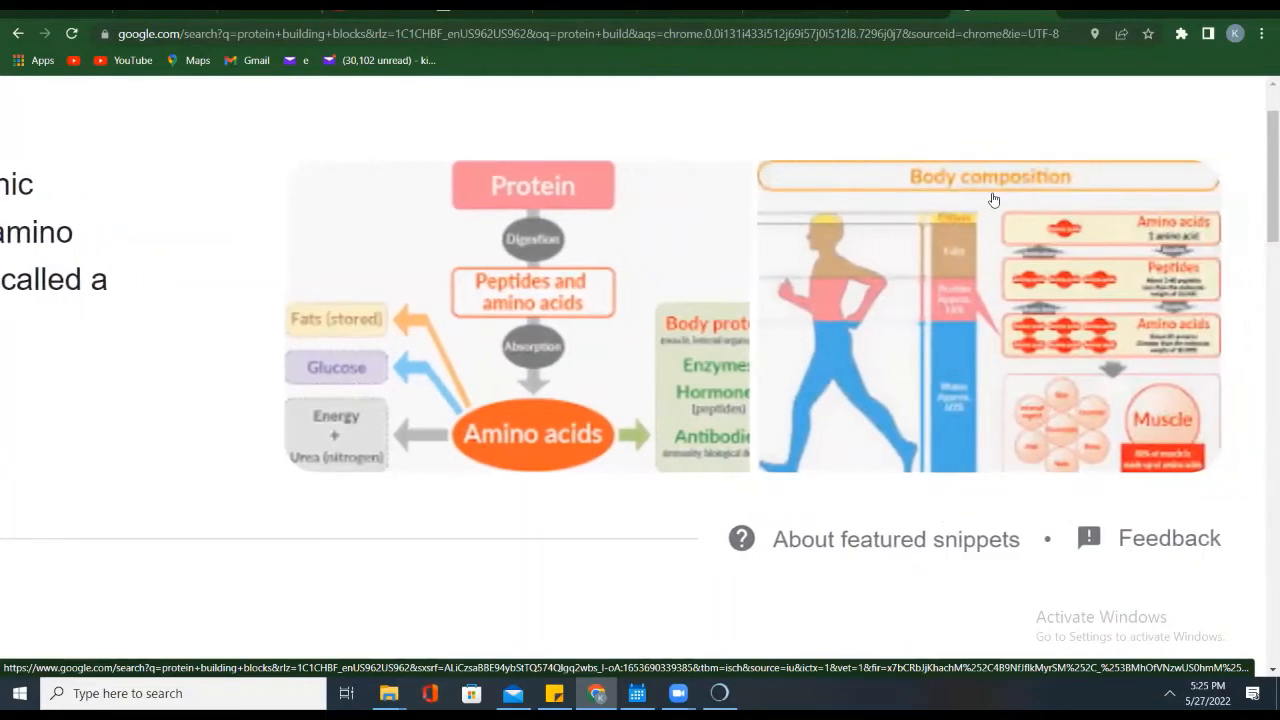
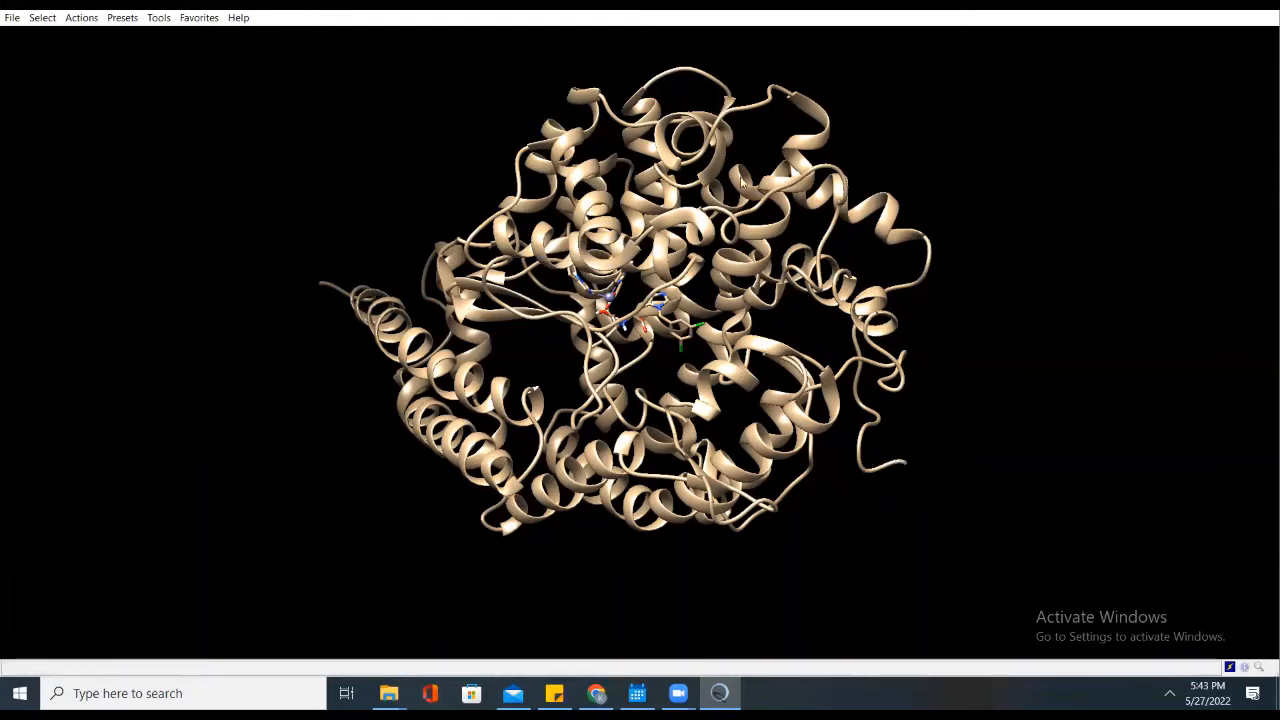
Step: Select chain A of the protein model MLNFc.pdb (#0.1)
mouse_move(559, 318)
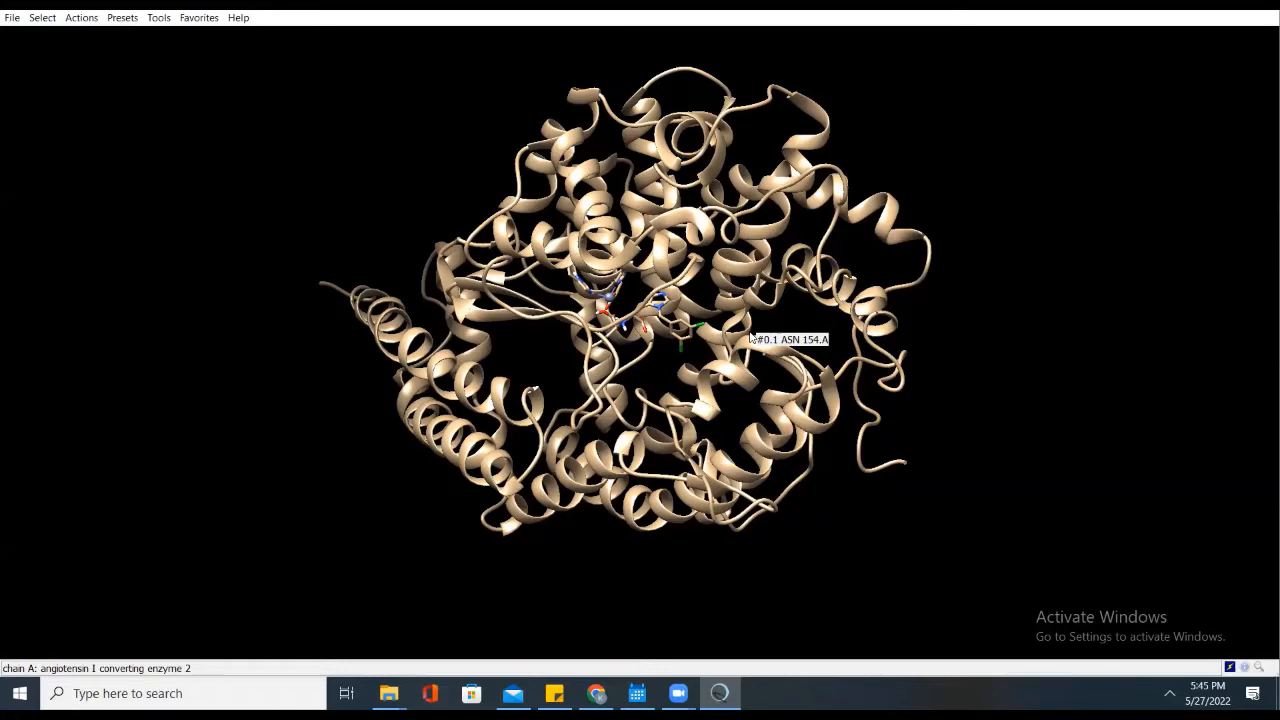
left_click_drag(724, 329, 648, 263)
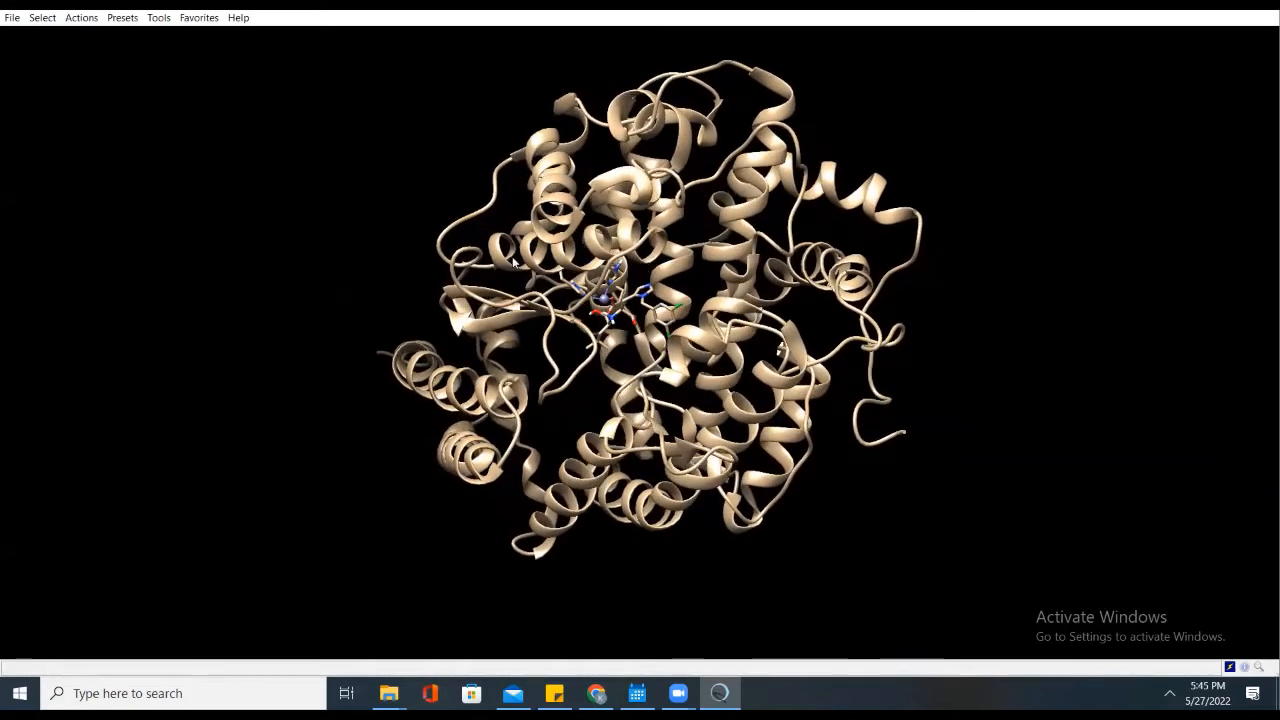
left_click(42, 18)
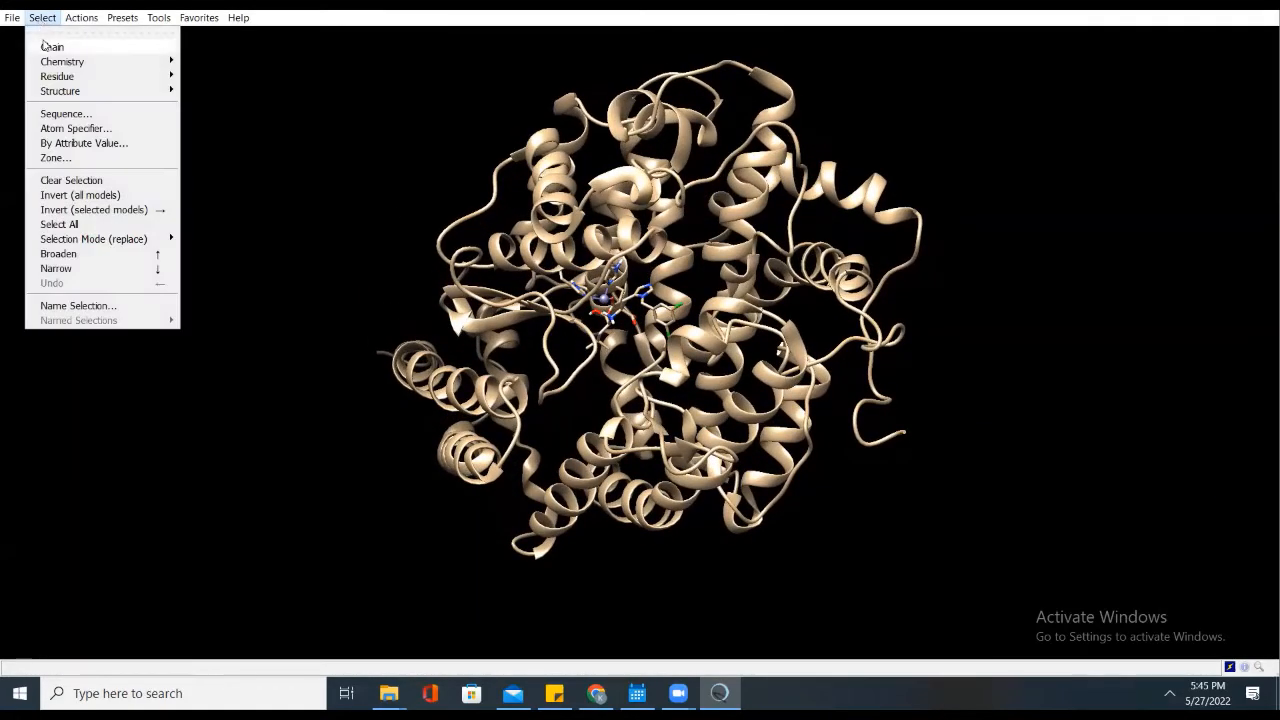
mouse_move(60, 82)
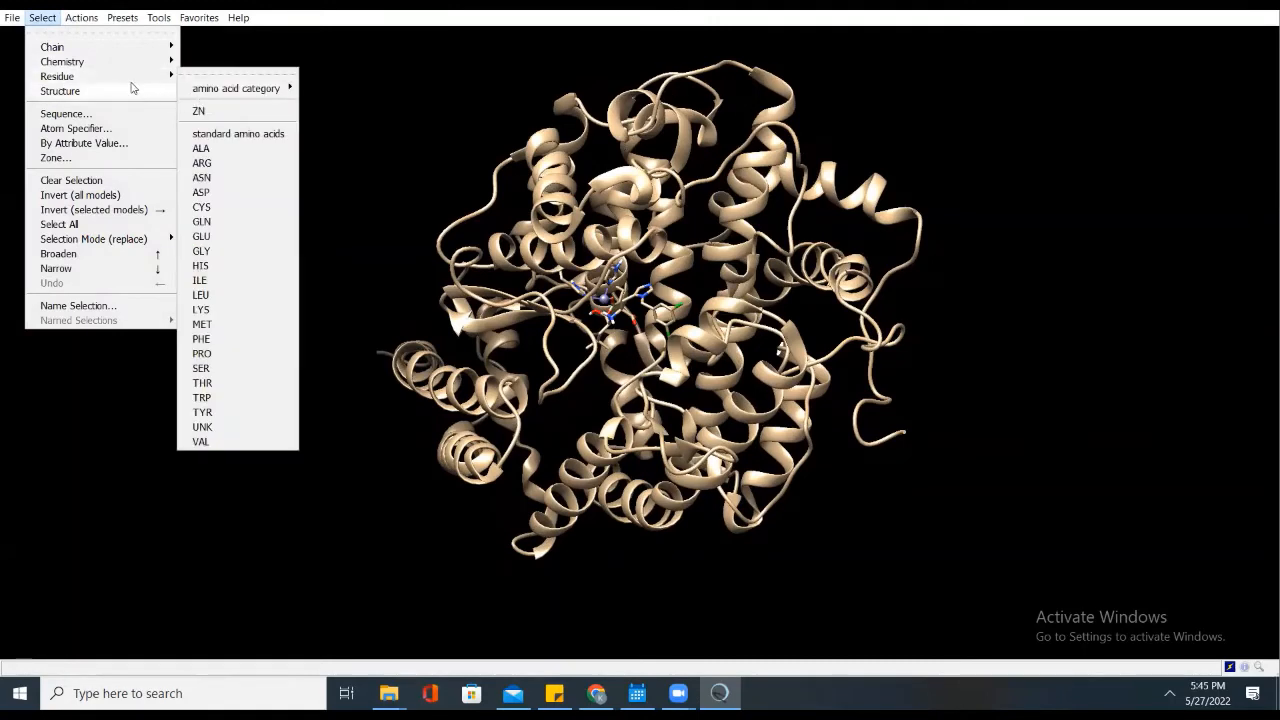
mouse_move(100, 50)
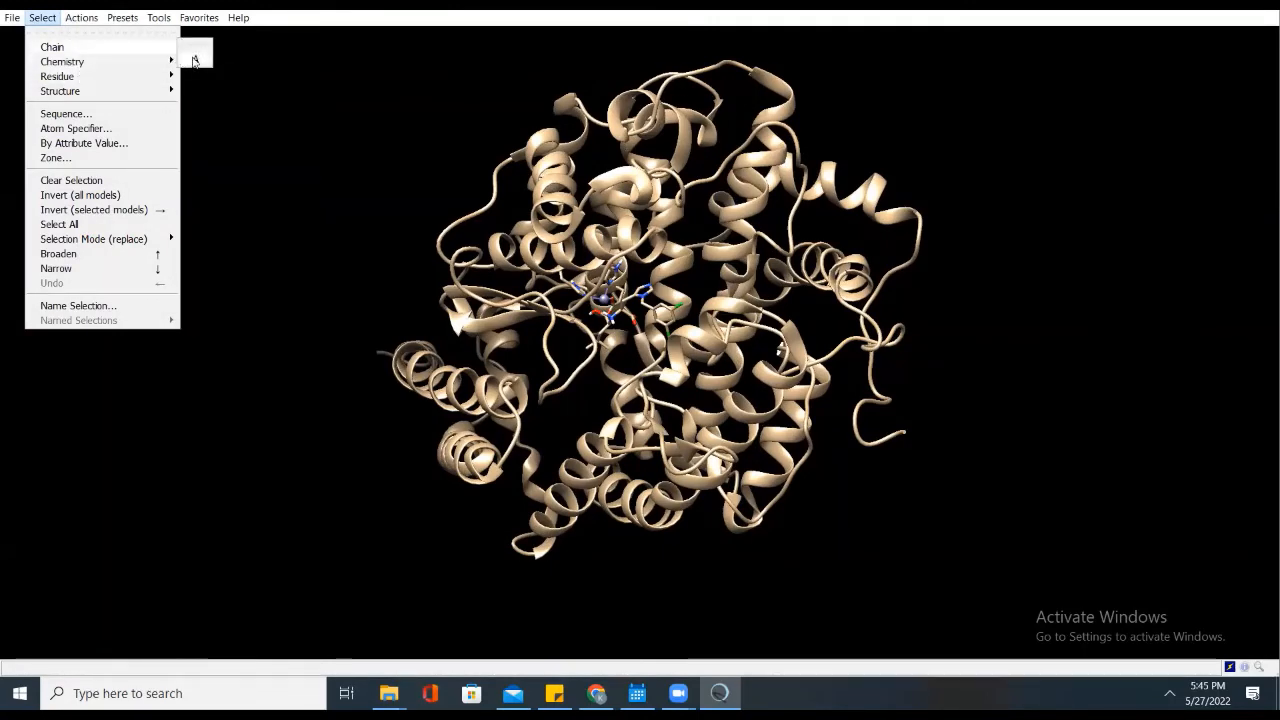
mouse_move(195, 58)
left_click(247, 72)
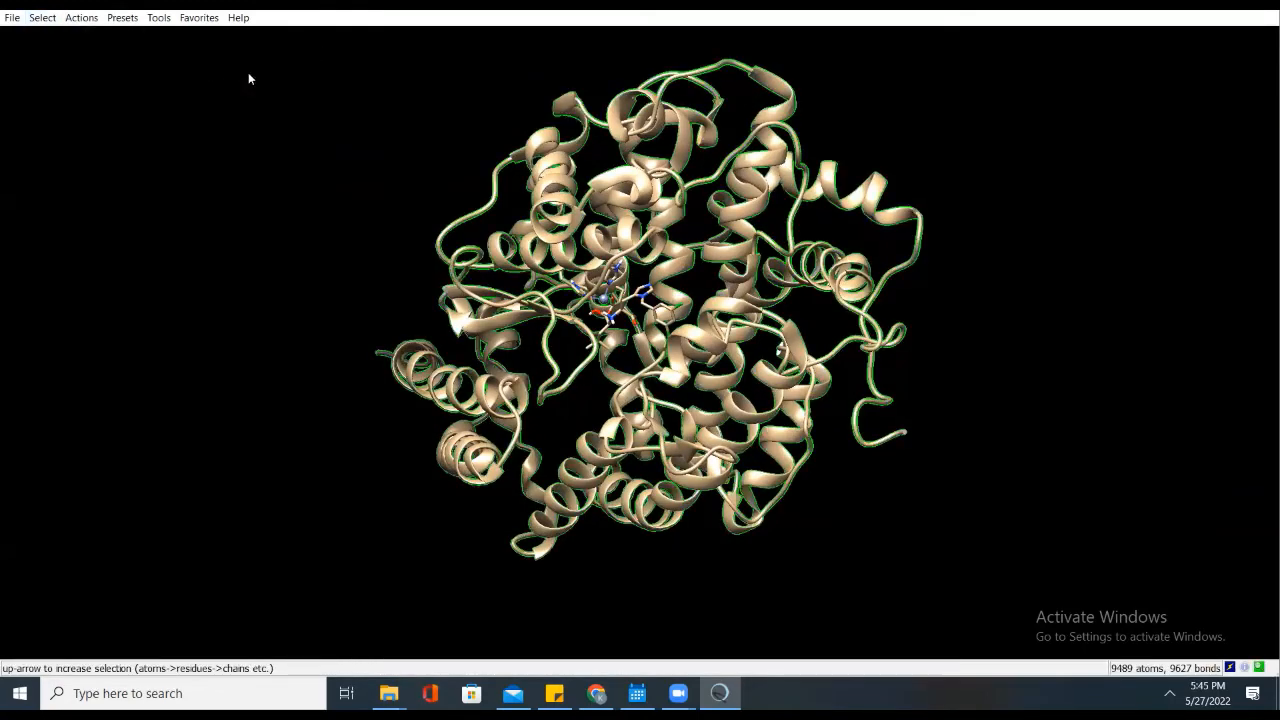
Step: Select chain A of the ligand model MLNFc.pdb (#0.2)
left_click(42, 17)
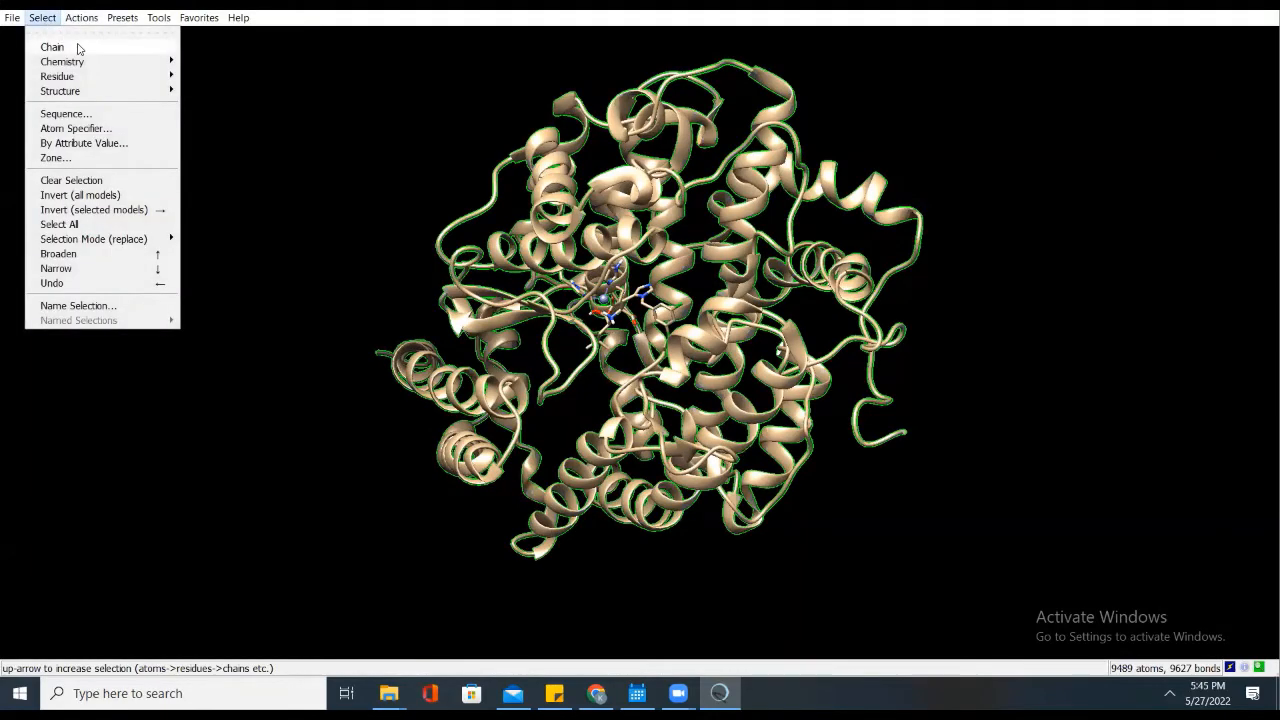
mouse_move(77, 46)
mouse_move(192, 59)
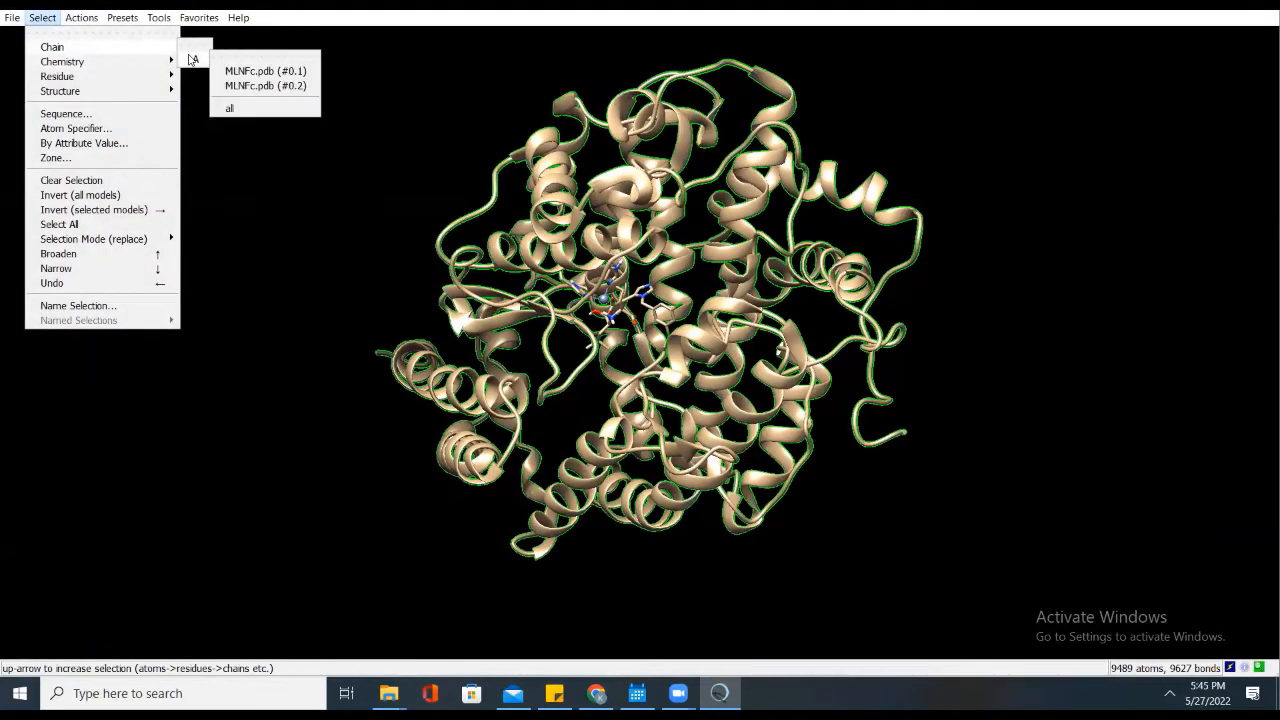
left_click(246, 90)
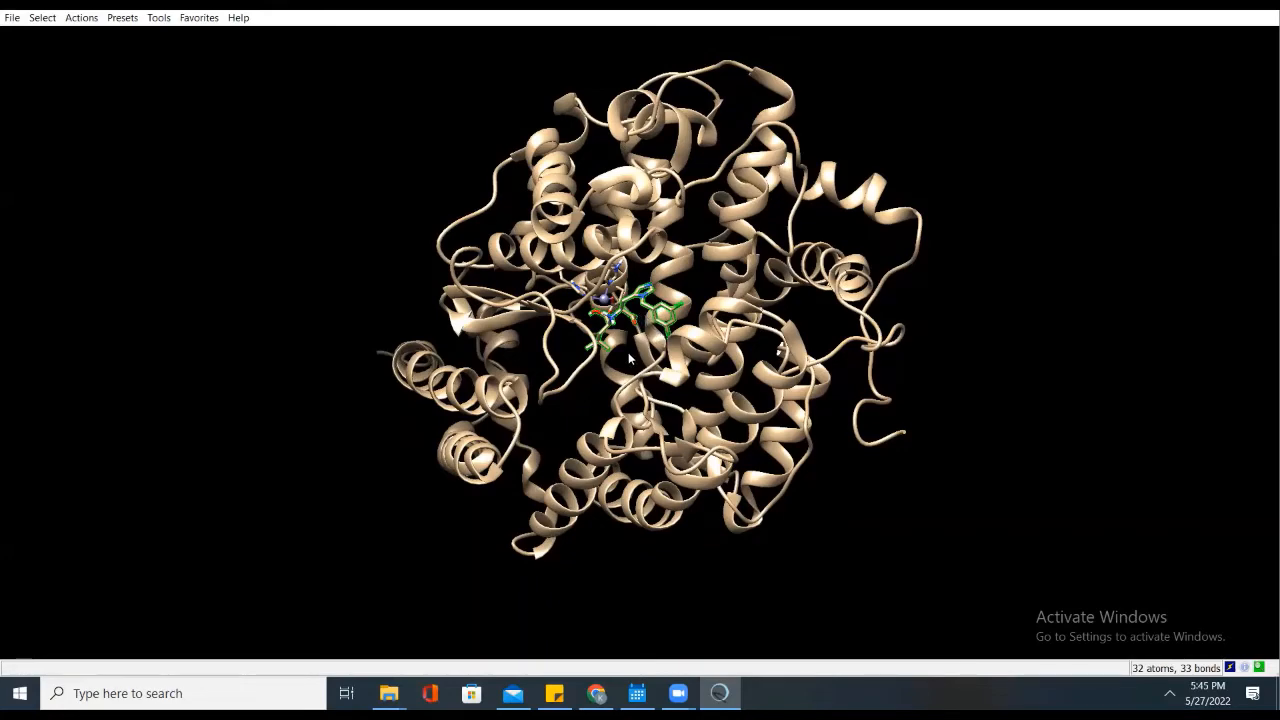
Step: Examine the selected ligand in its binding pocket and identify the surrounding protein residues from different angles
left_click_drag(631, 360, 666, 386)
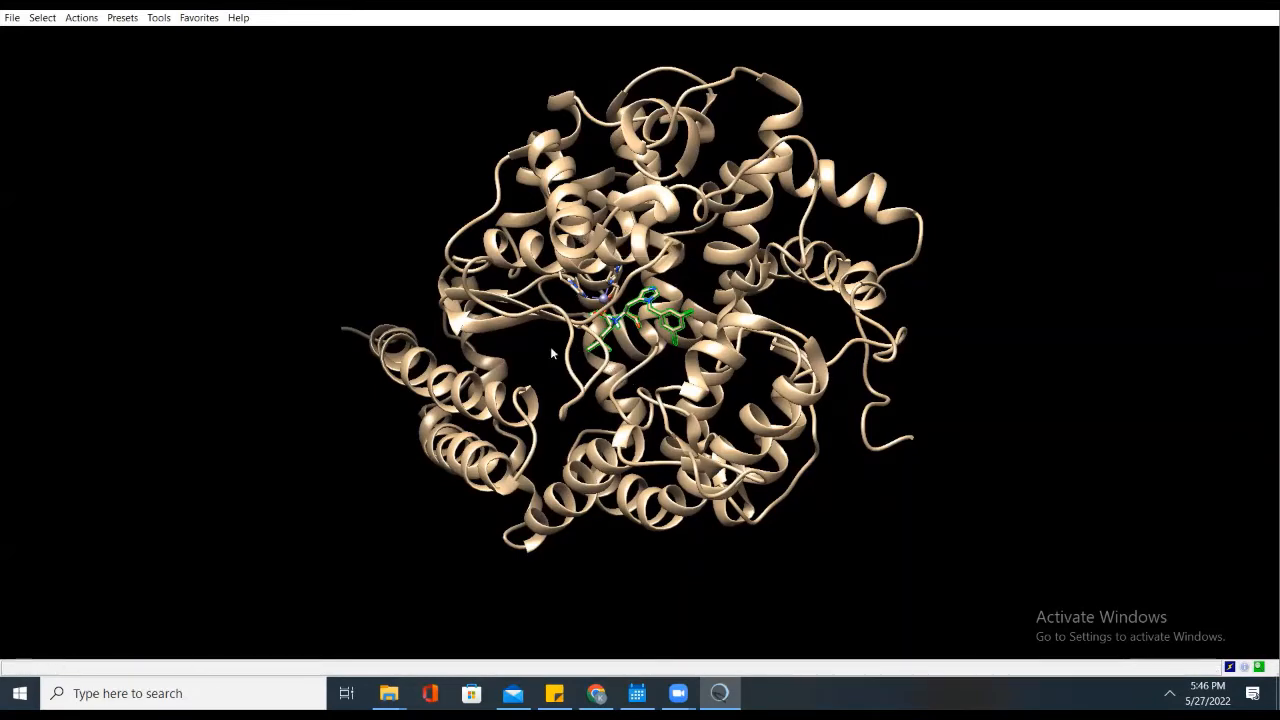
mouse_move(567, 276)
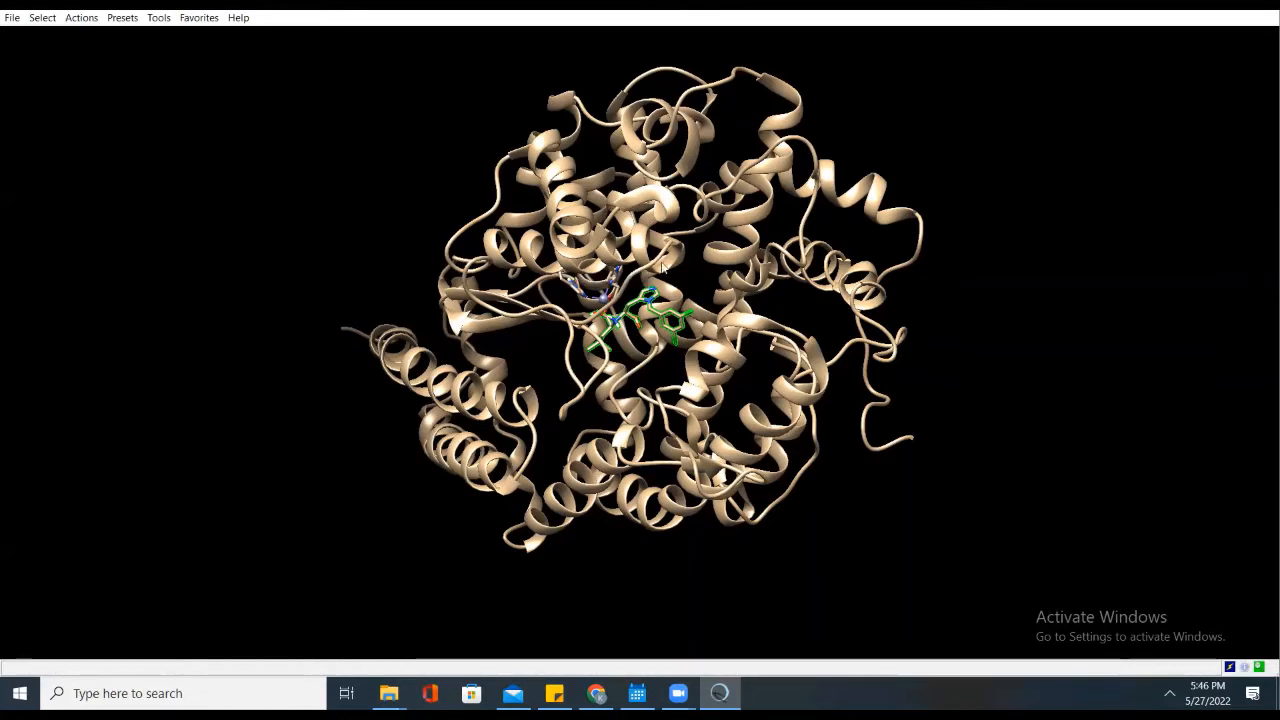
mouse_move(614, 243)
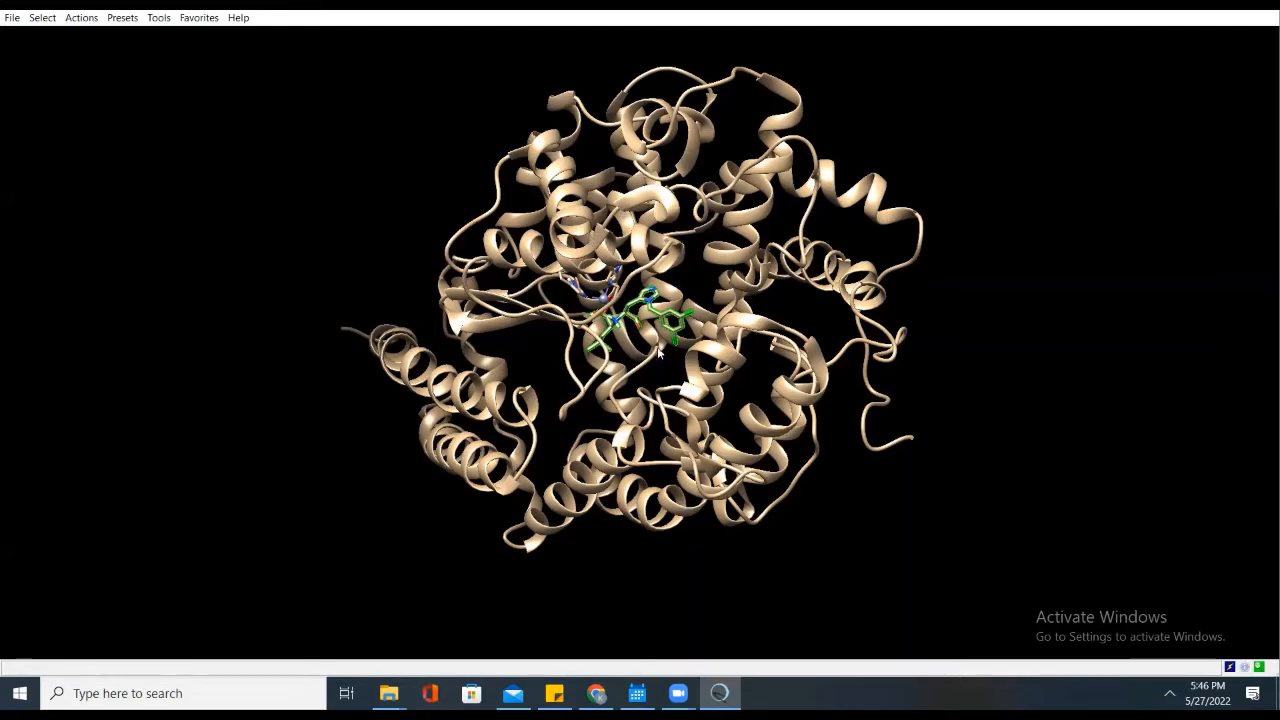
mouse_move(593, 317)
mouse_move(627, 231)
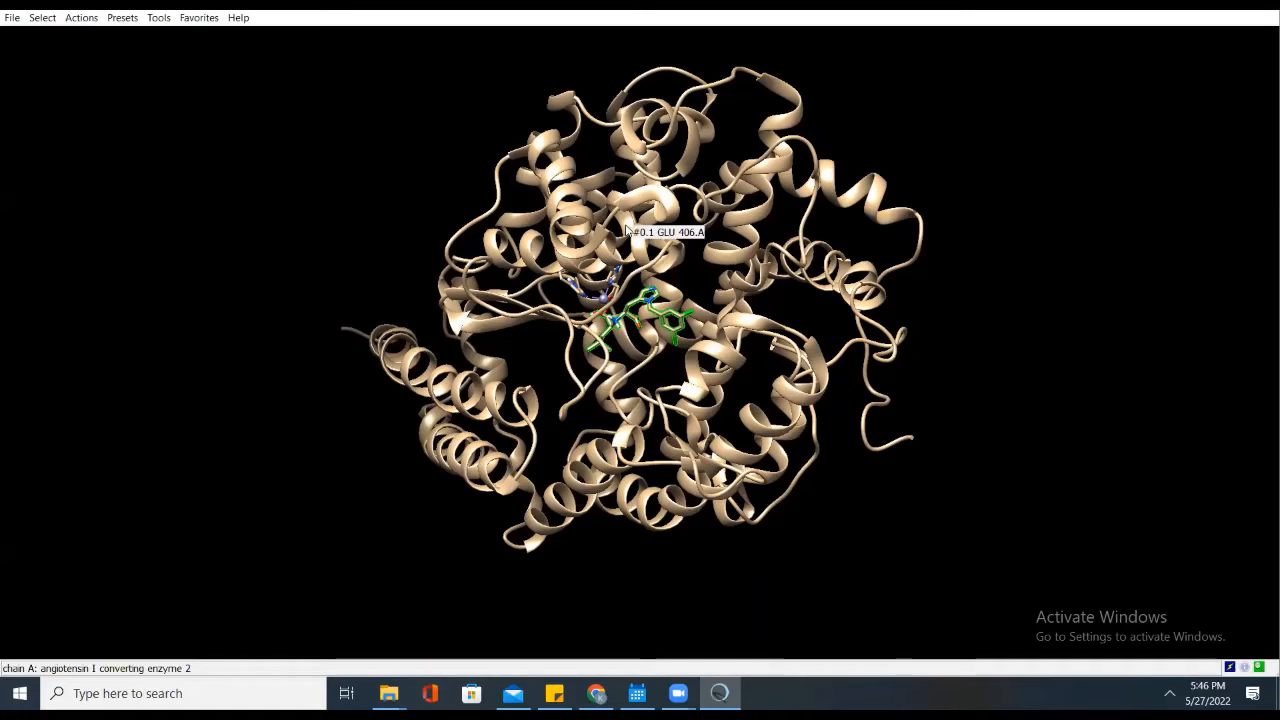
mouse_move(640, 259)
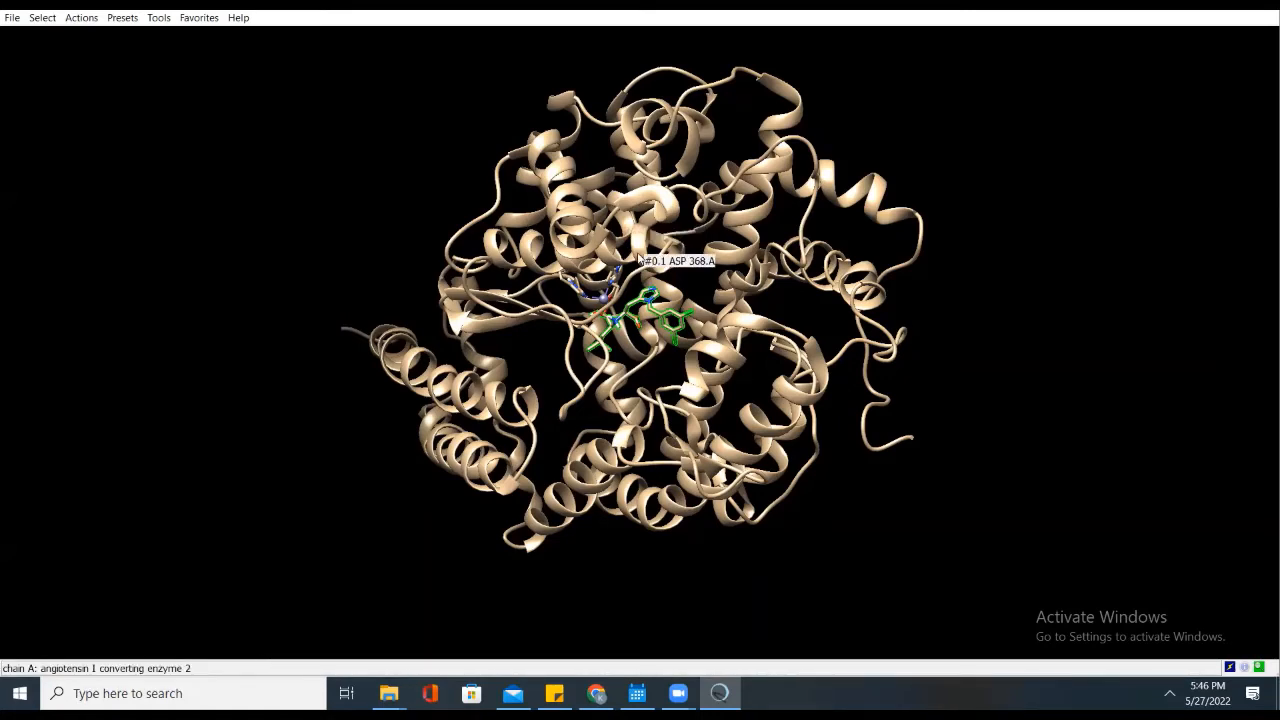
mouse_move(583, 300)
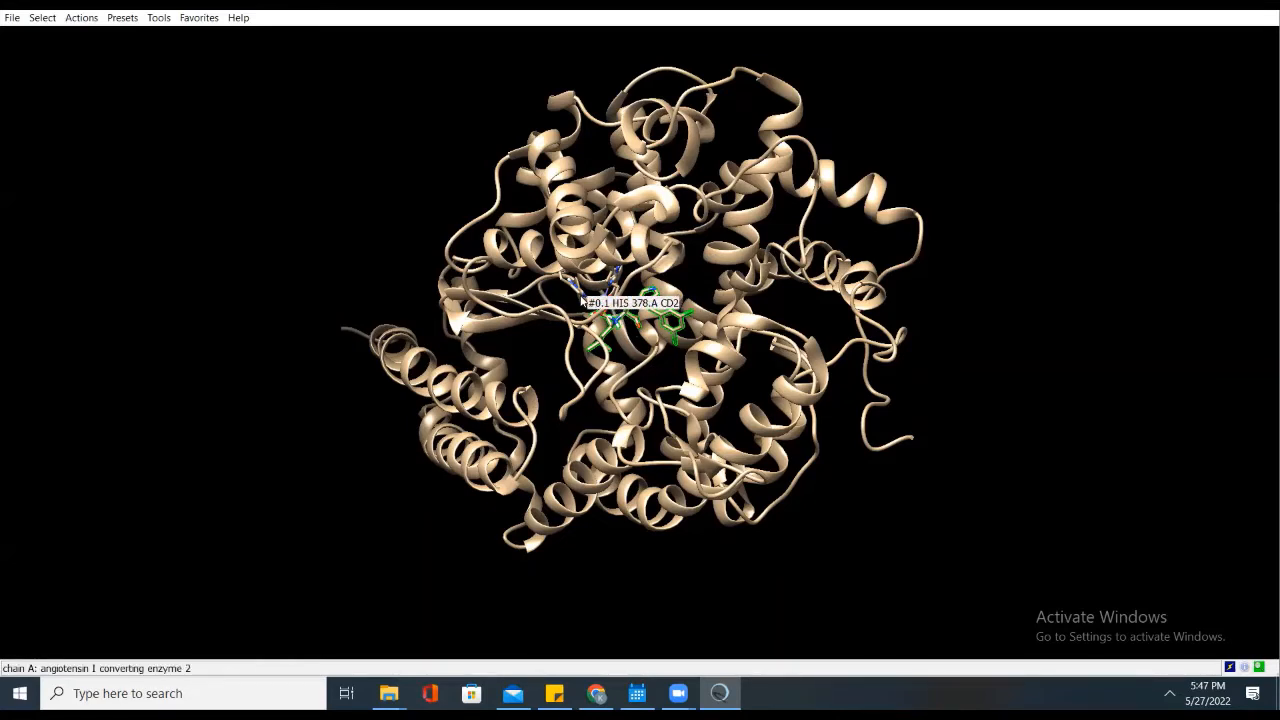
mouse_move(634, 358)
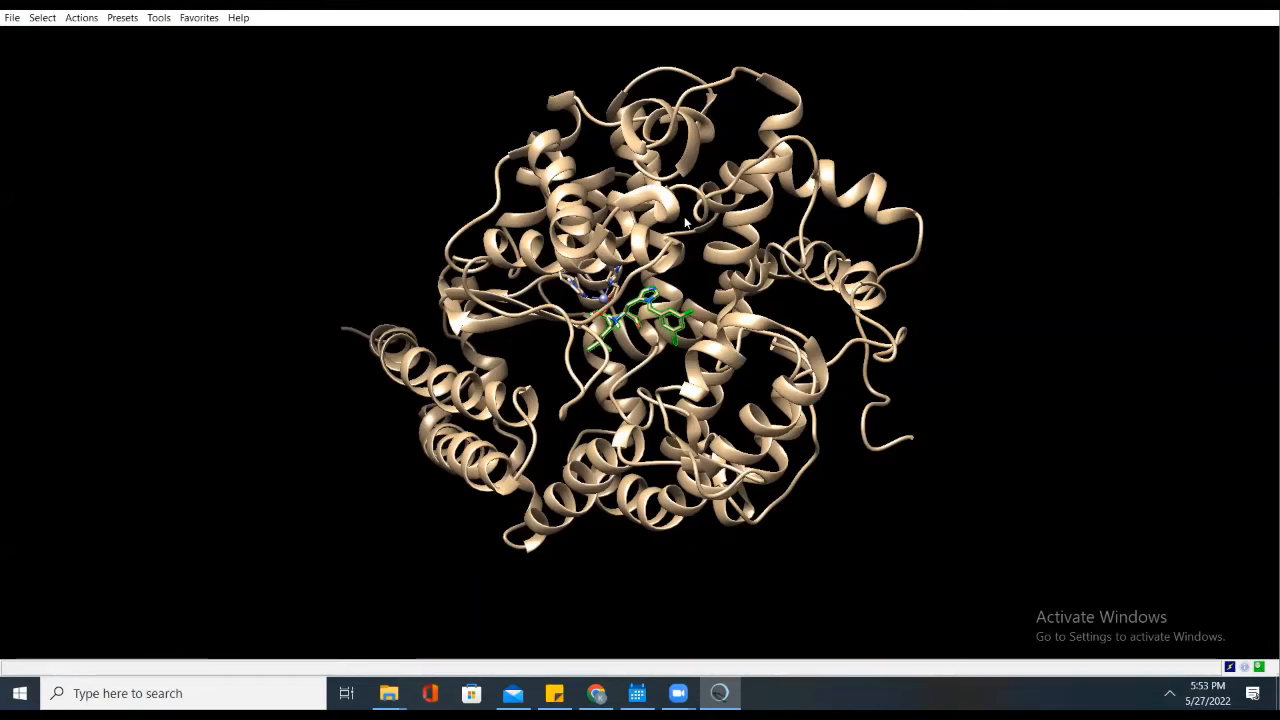
mouse_move(744, 377)
left_click_drag(562, 366, 545, 312)
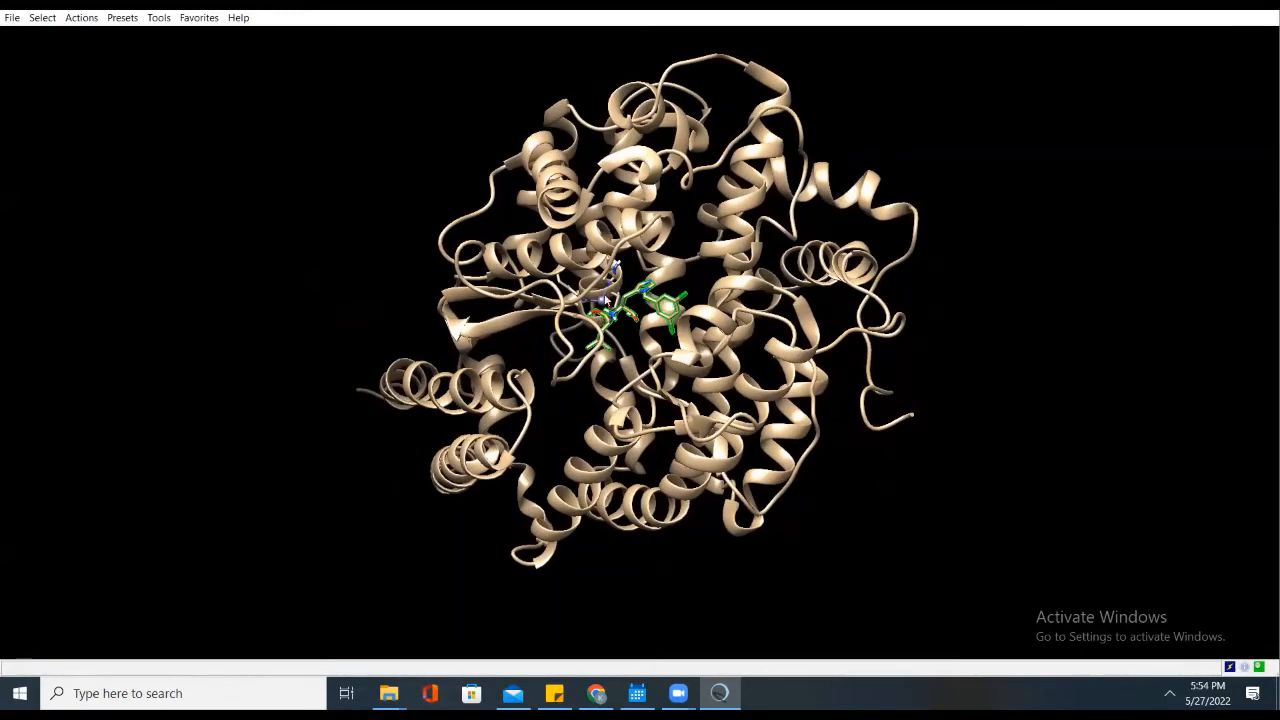
Step: Rotate the complex for another look at the ligand in its binding site, and close the molecular session
mouse_move(611, 313)
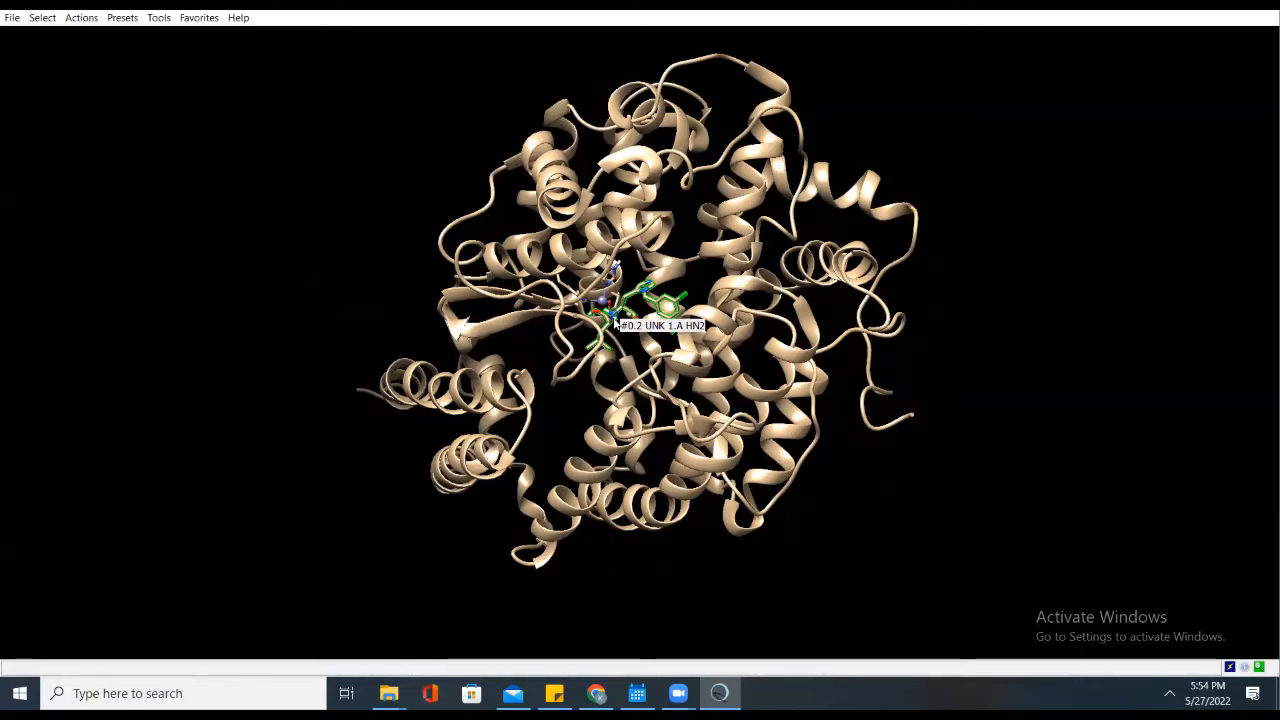
left_click_drag(627, 328, 600, 276)
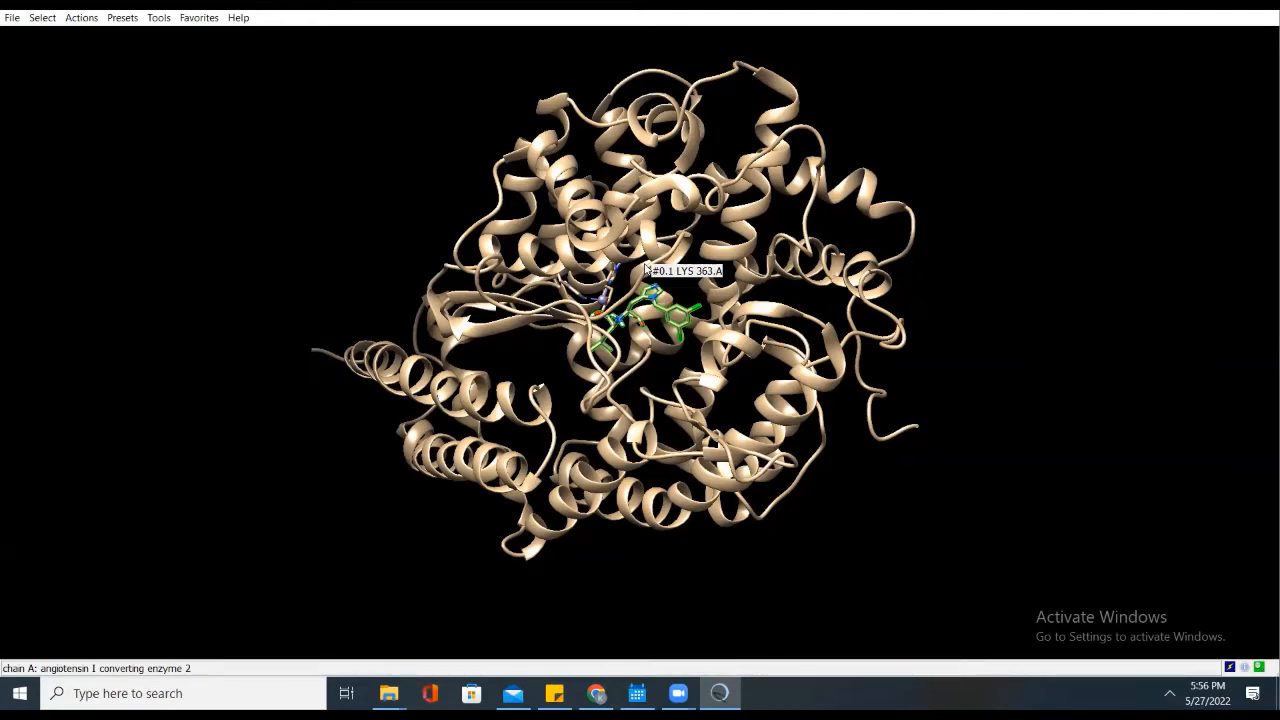
left_click(12, 18)
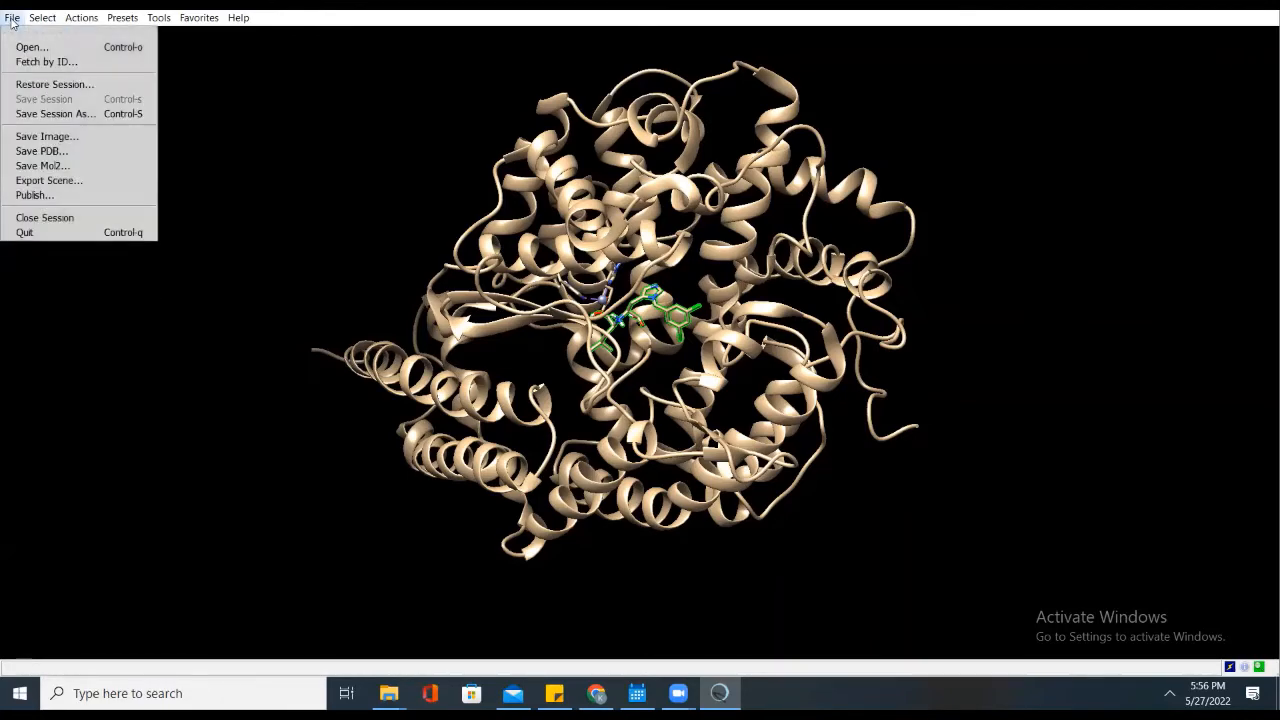
left_click(45, 217)
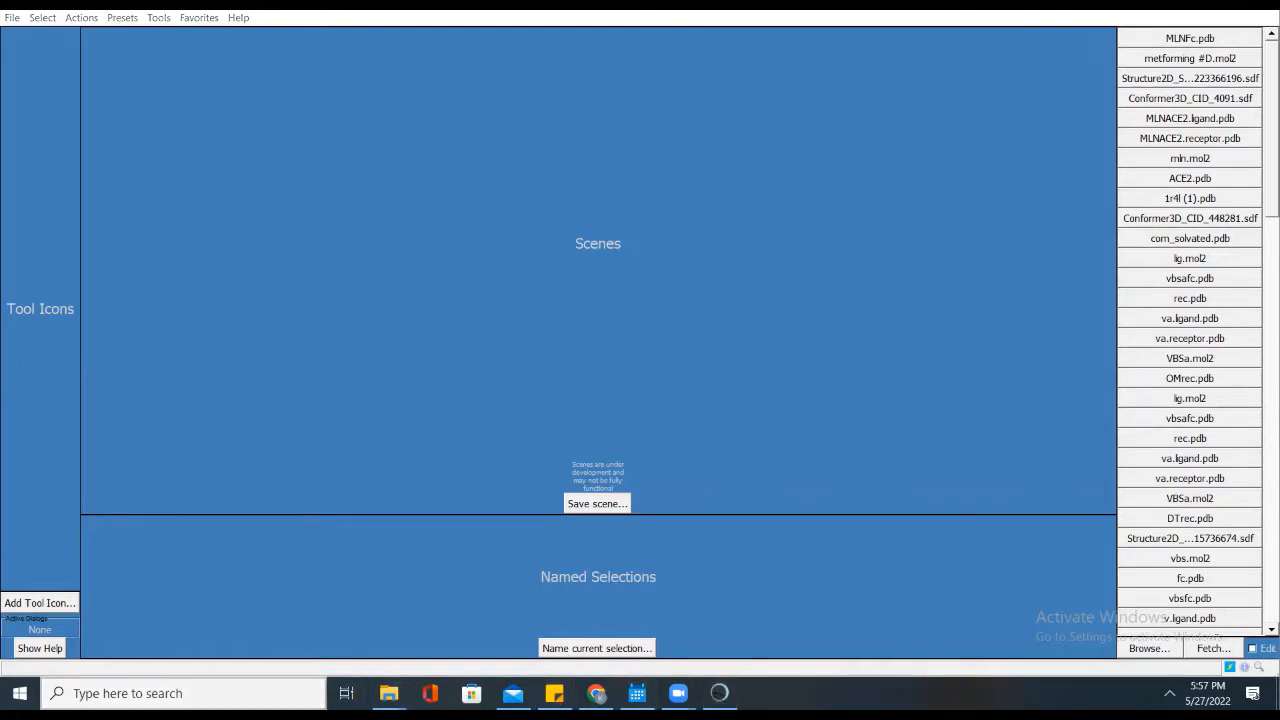
Step: Launch Word from the Windows search and create a blank document
left_click(150, 693)
type("wo")
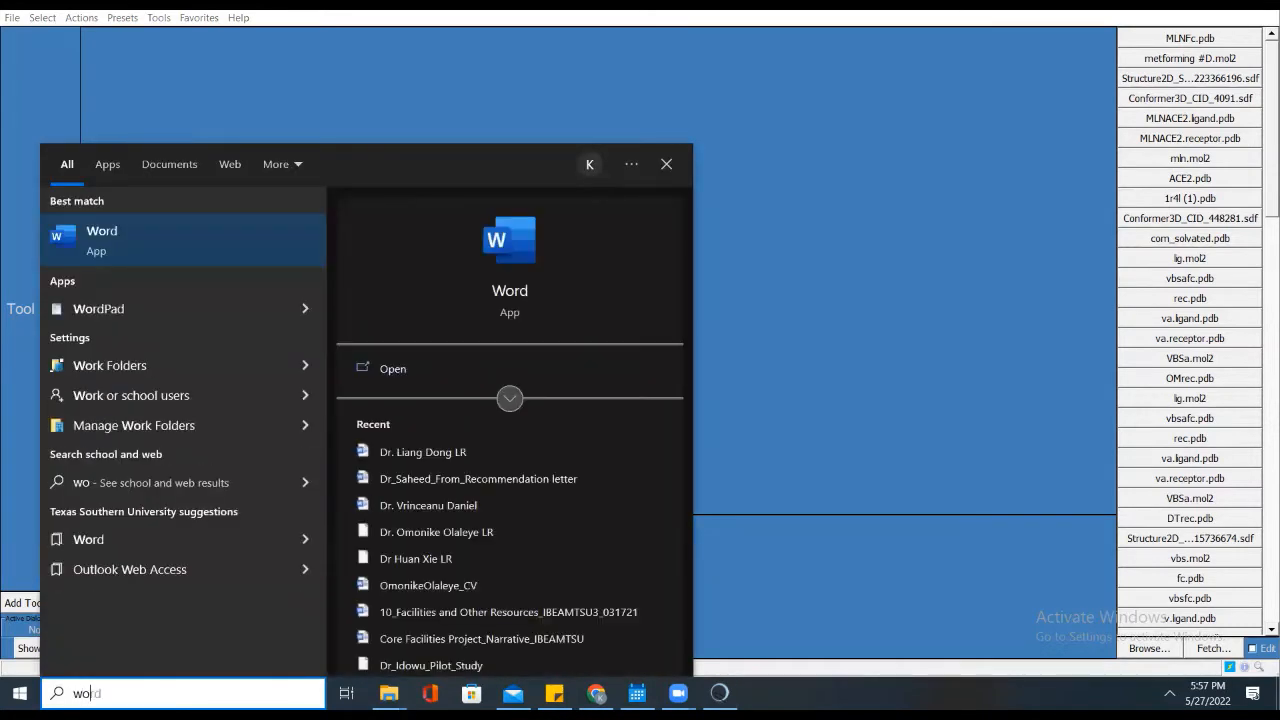
left_click(520, 246)
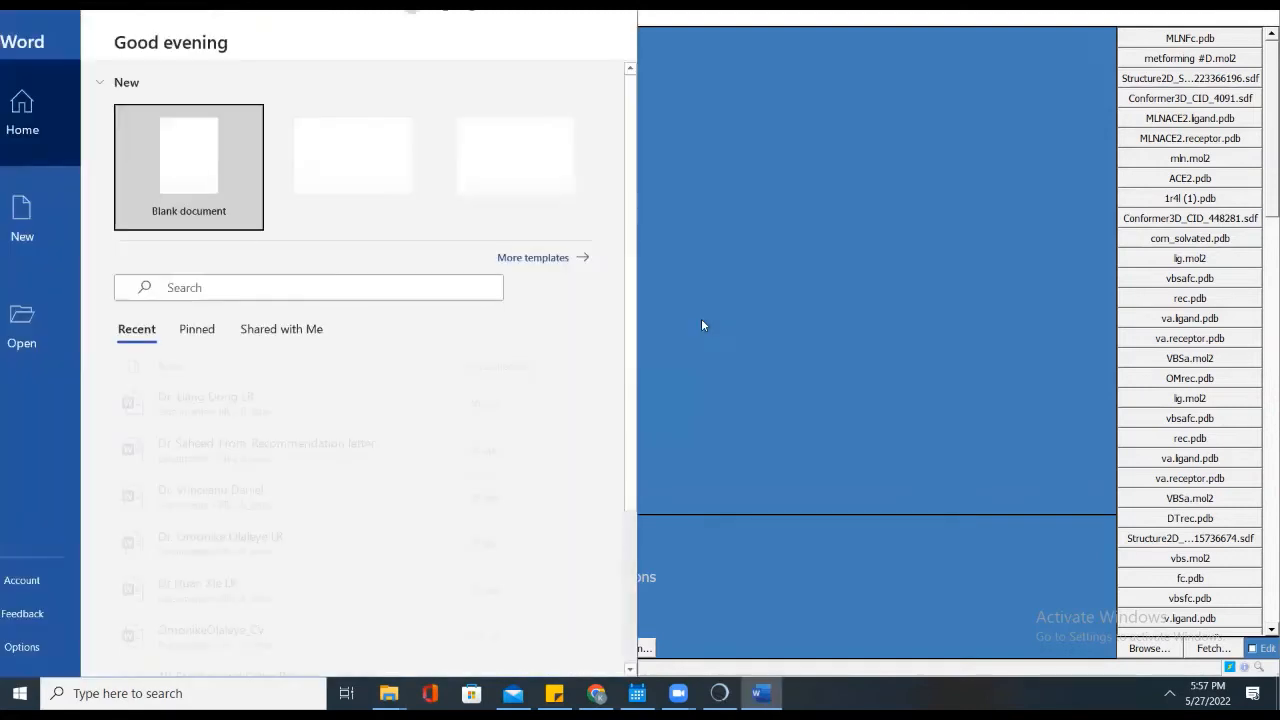
left_click(199, 190)
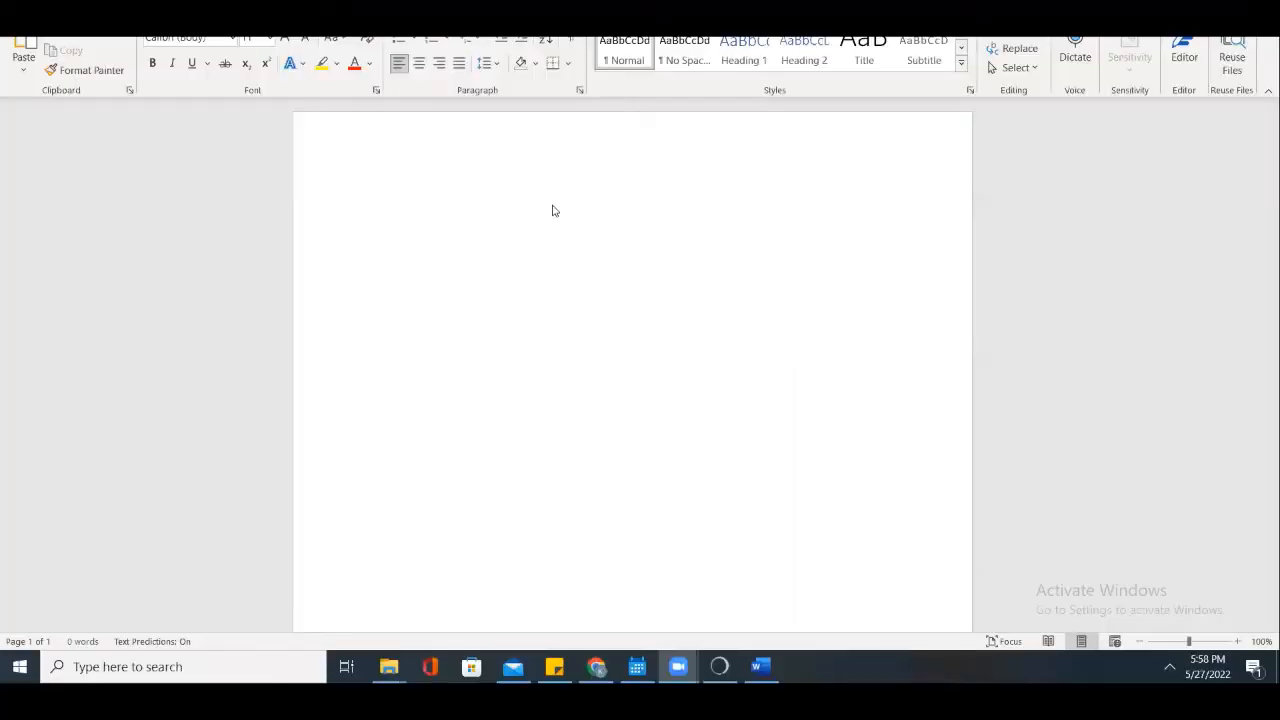
Step: Write the heading "How Docking?" at the start of the blank document and leave an empty line below it
left_click(549, 209)
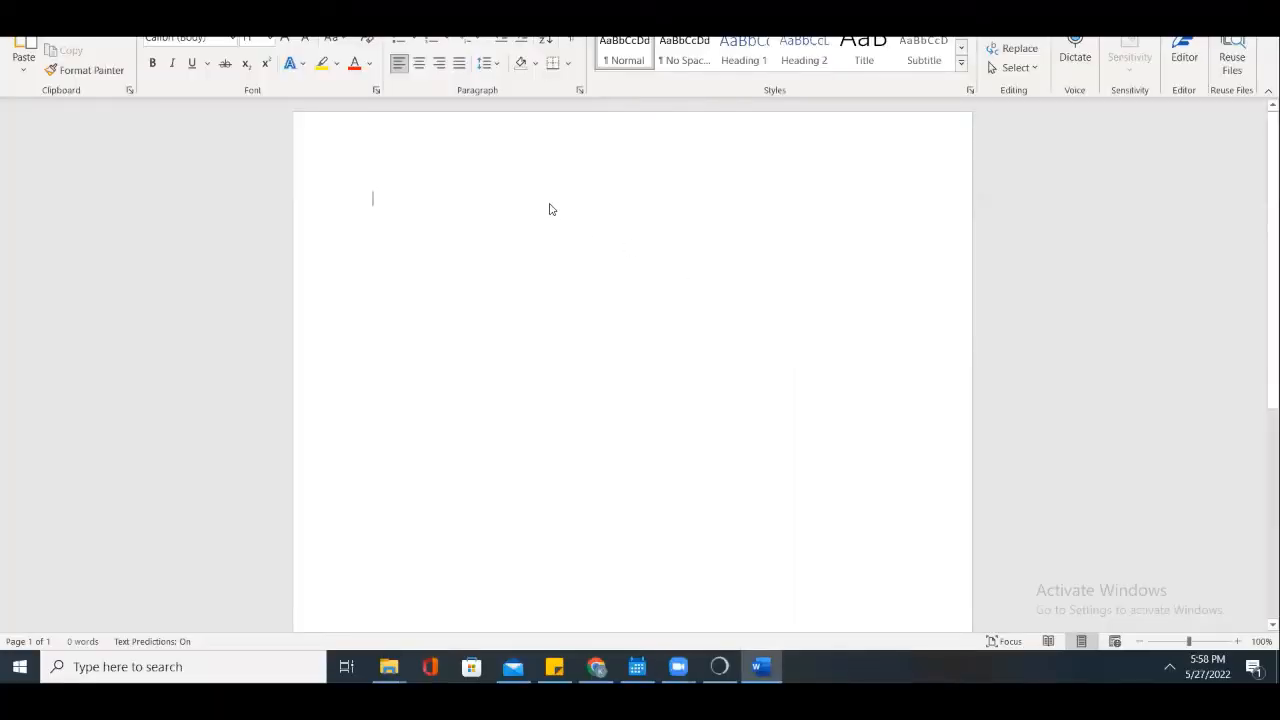
type("How ")
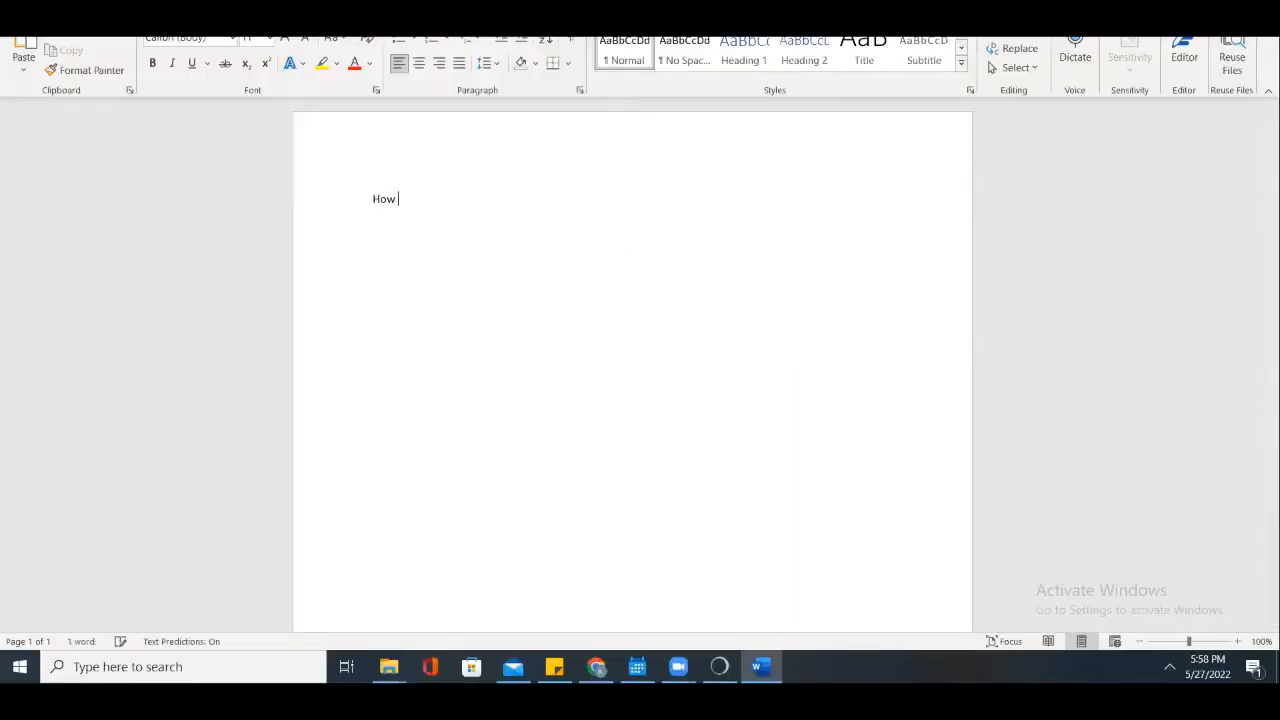
type("Docking?")
key("Return")
key("Return")
Step: Set the font size to 16 and write "Chimera software" below the heading
left_click(267, 41)
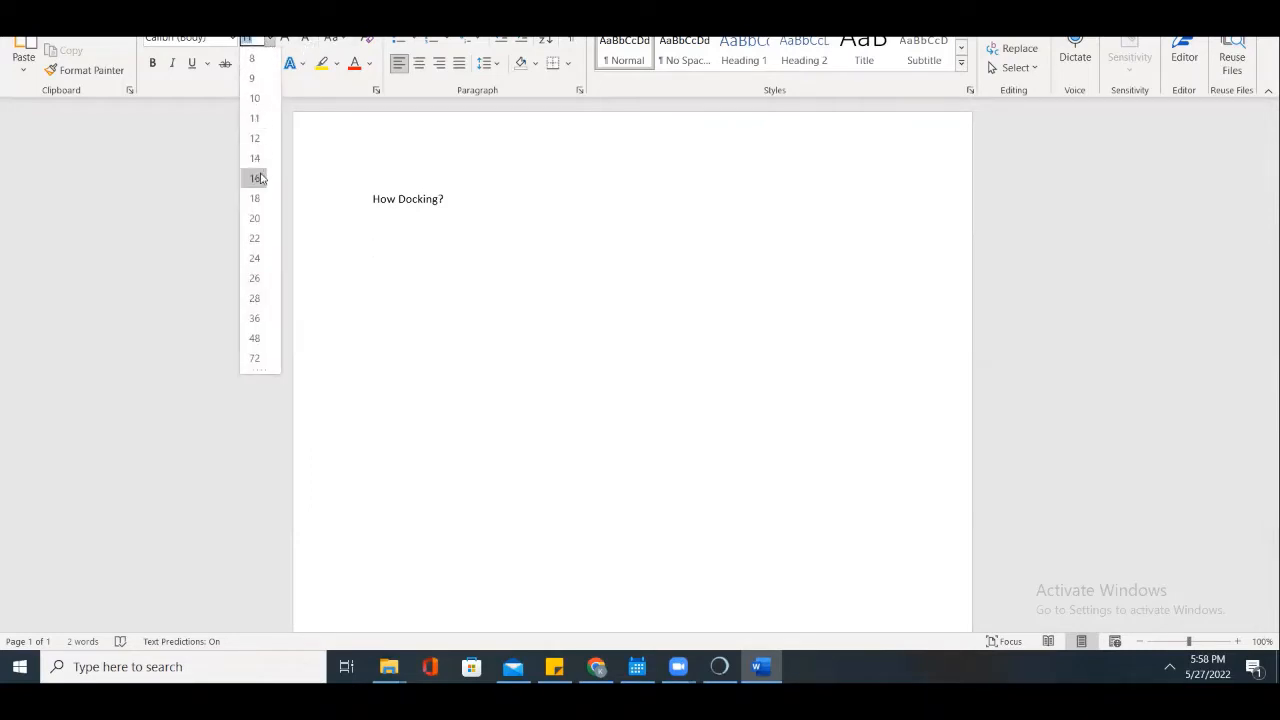
left_click(258, 178)
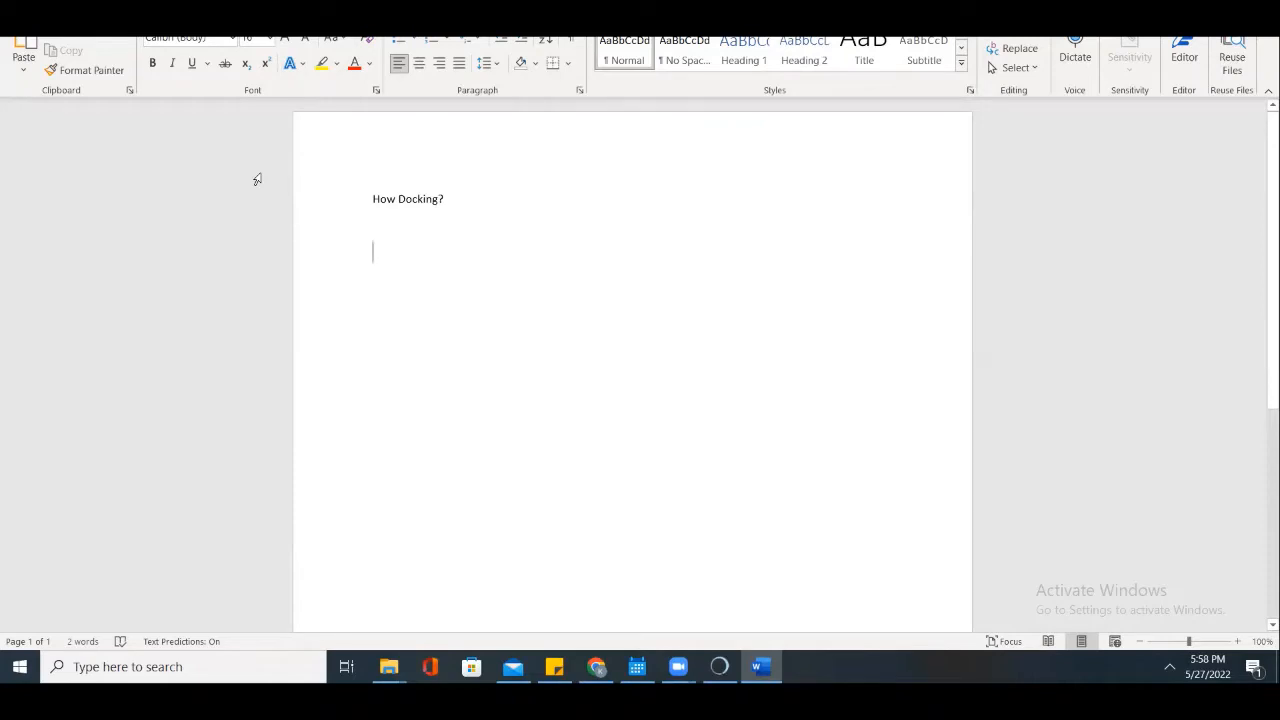
type("Chimera")
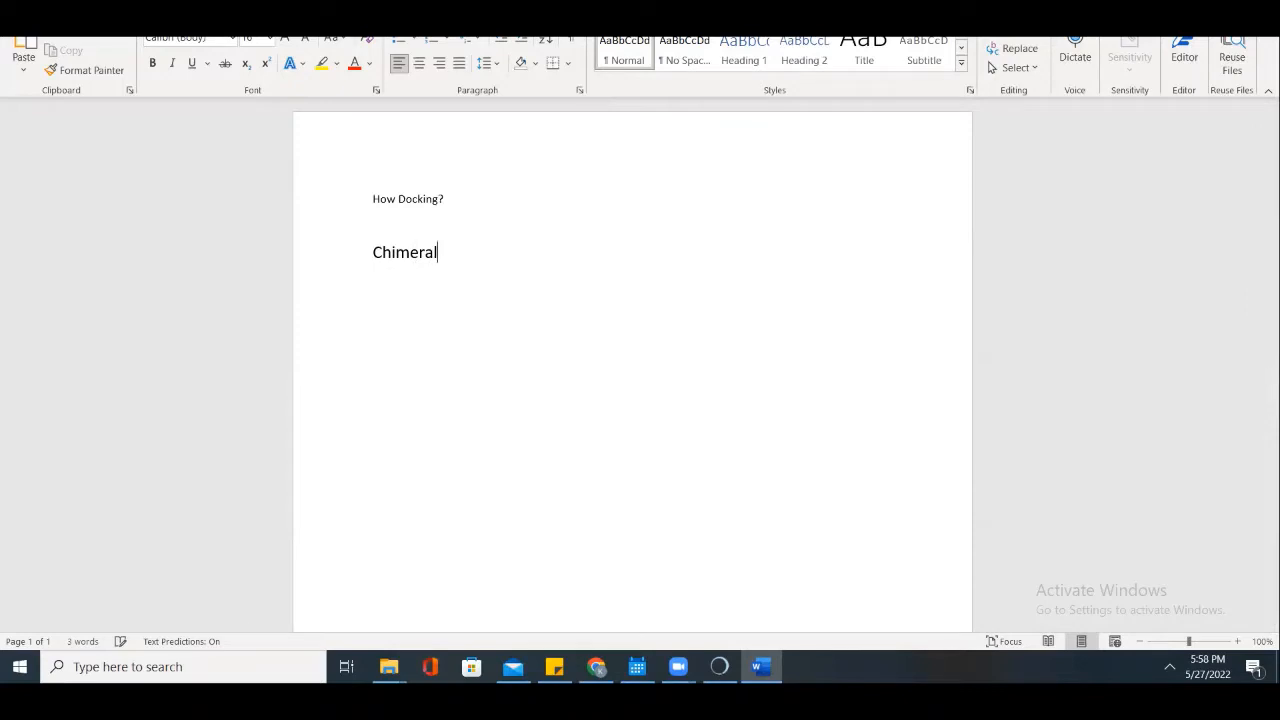
type(" software")
Step: Add the lines "Enzyme/protein/receptor" and "Drugs/ligands" below "Chimera software"
type("En")
type("zy")
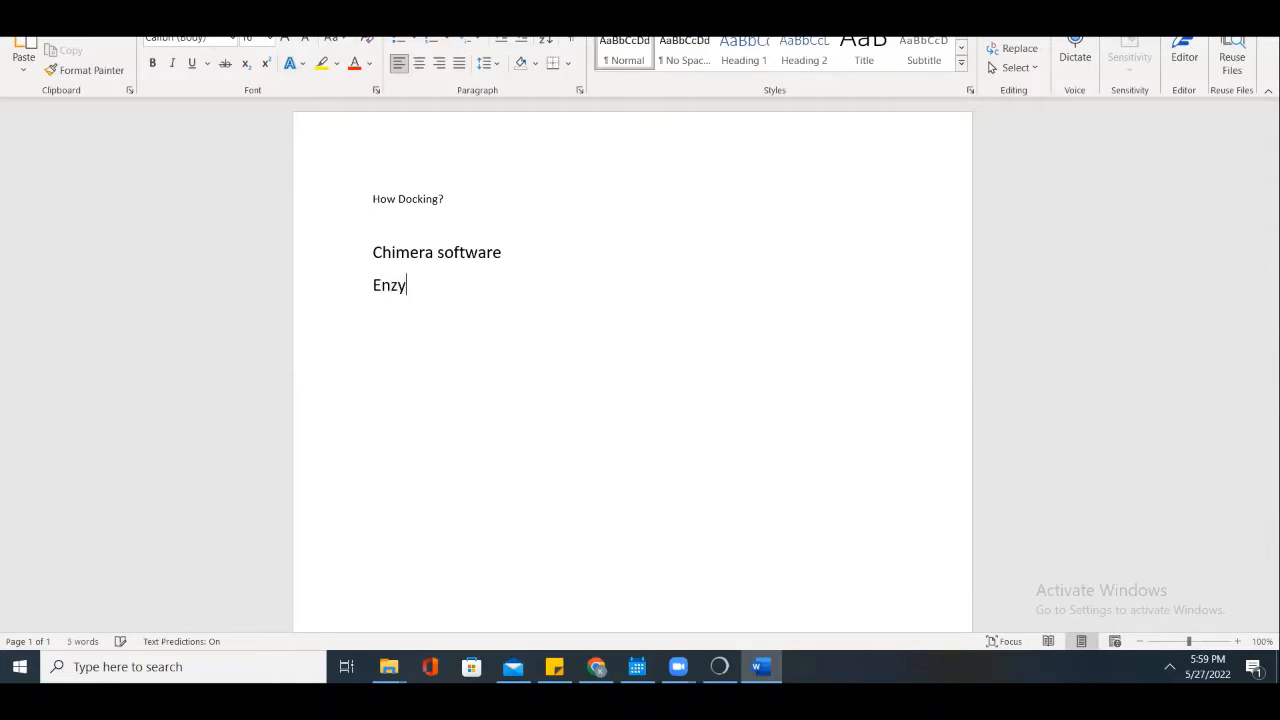
type("me/protein/rec")
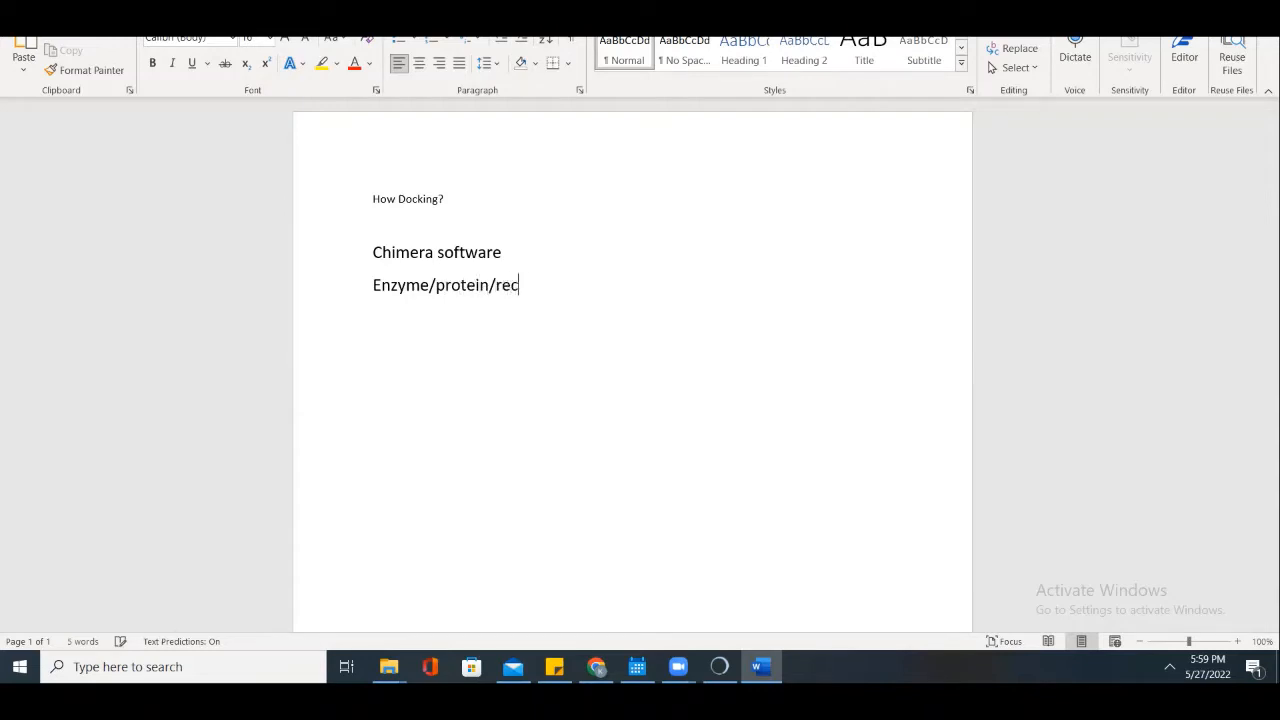
type("eptor")
key("Return")
type("Drugs/lig")
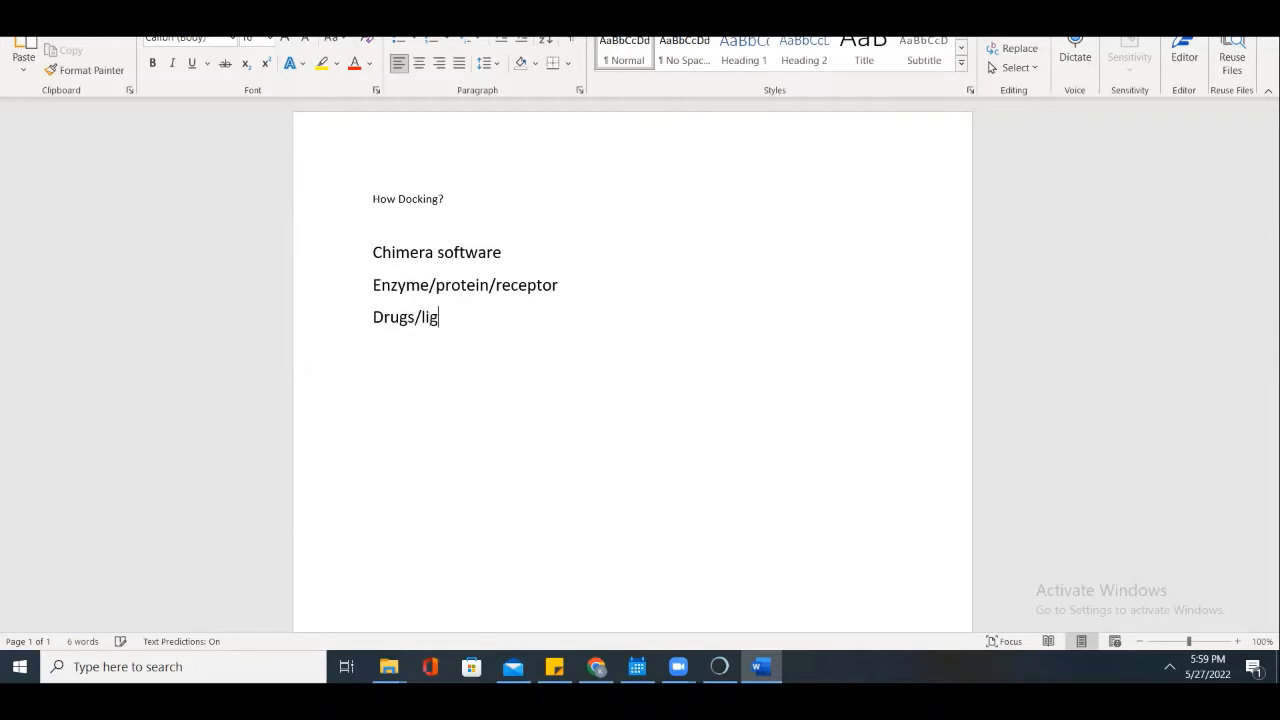
type("ands")
Step: Number the enzyme/protein/receptor line as 1 and the drugs/ligands line as 2
left_click(370, 285)
type("1.")
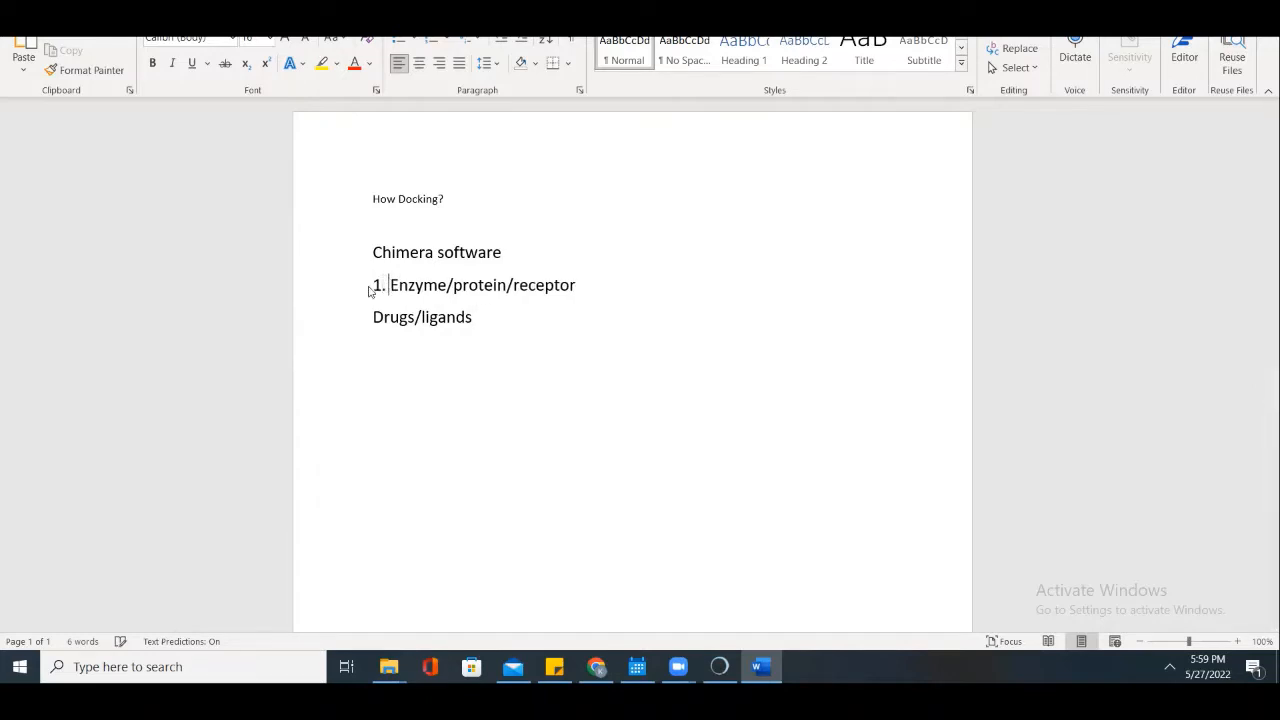
left_click(371, 317)
type("2.")
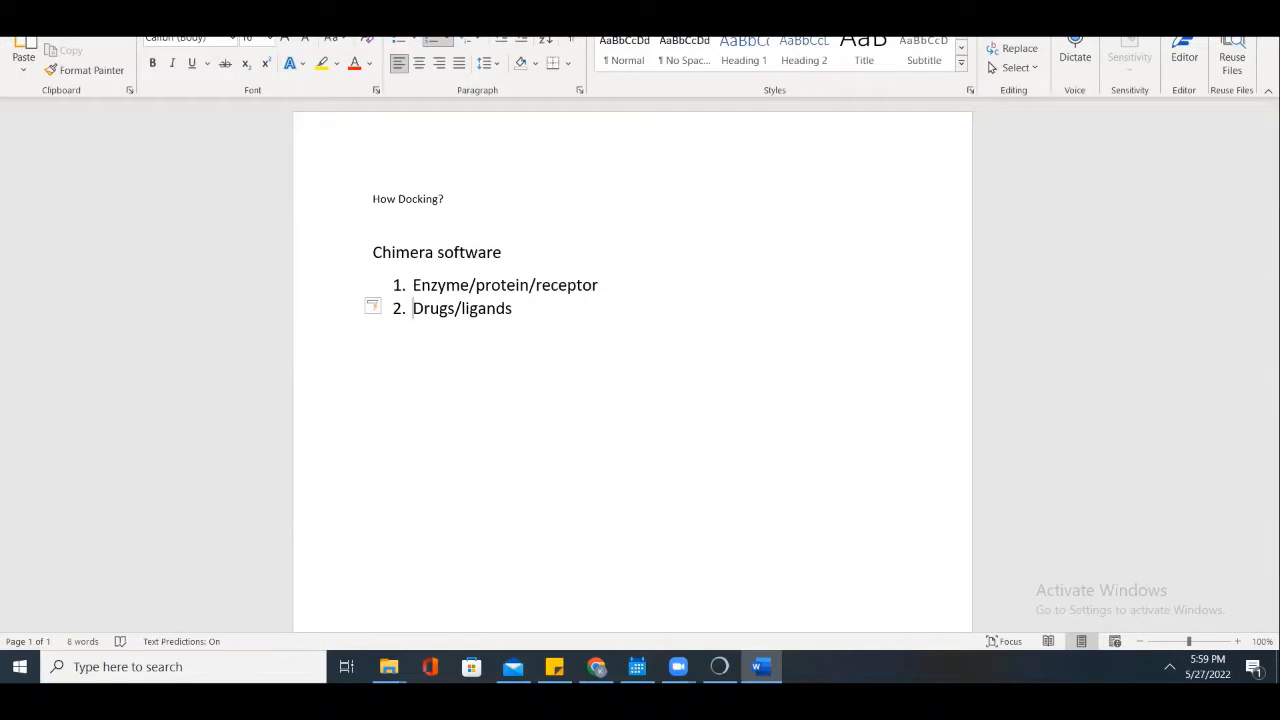
Step: Start a new numbered list at 1 below "Drugs/ligands" with the item "Download and prepare you enzyme."
left_click(557, 312)
key("Return")
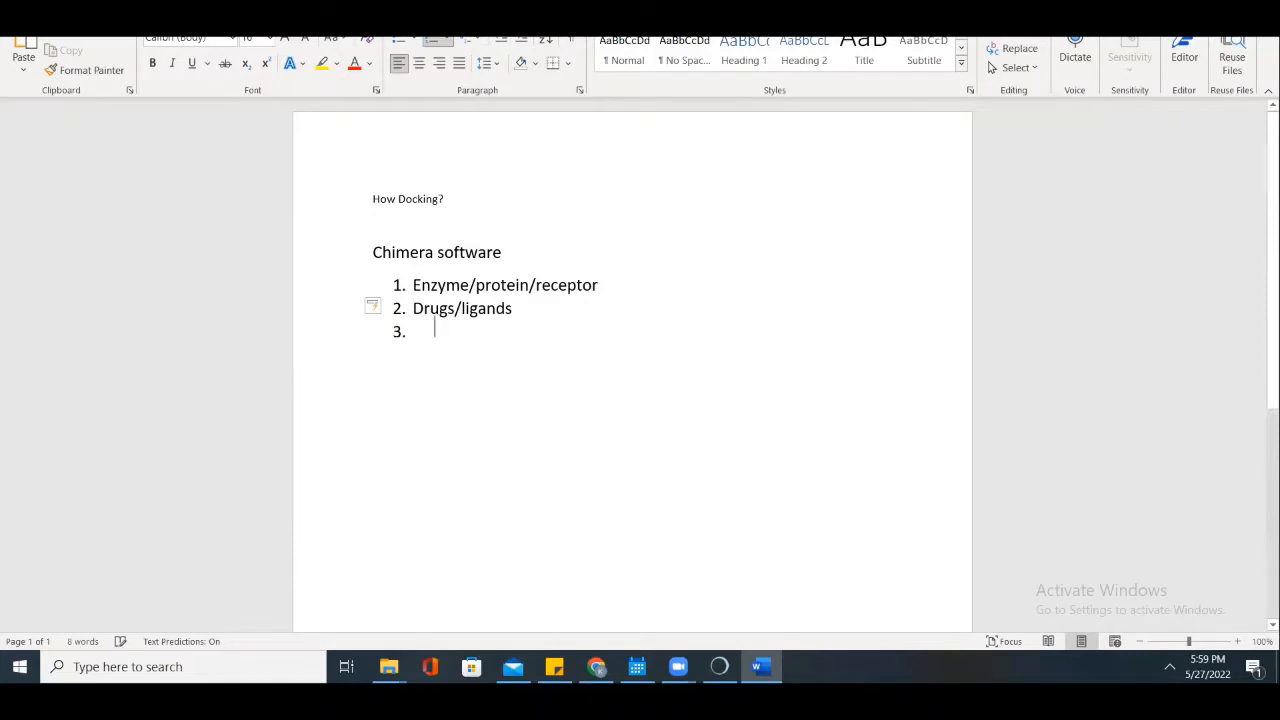
key("BackSpace")
key("BackSpace")
type("1. ")
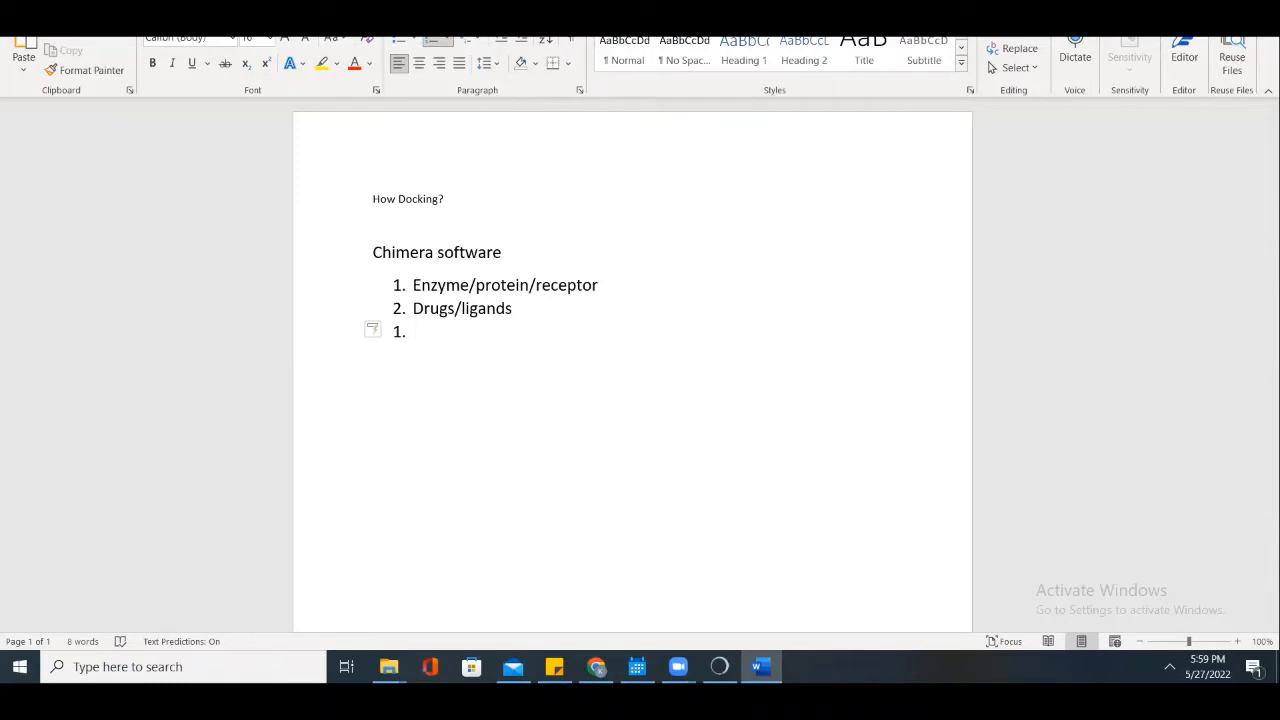
type("g")
key("BackSpace")
type("downl")
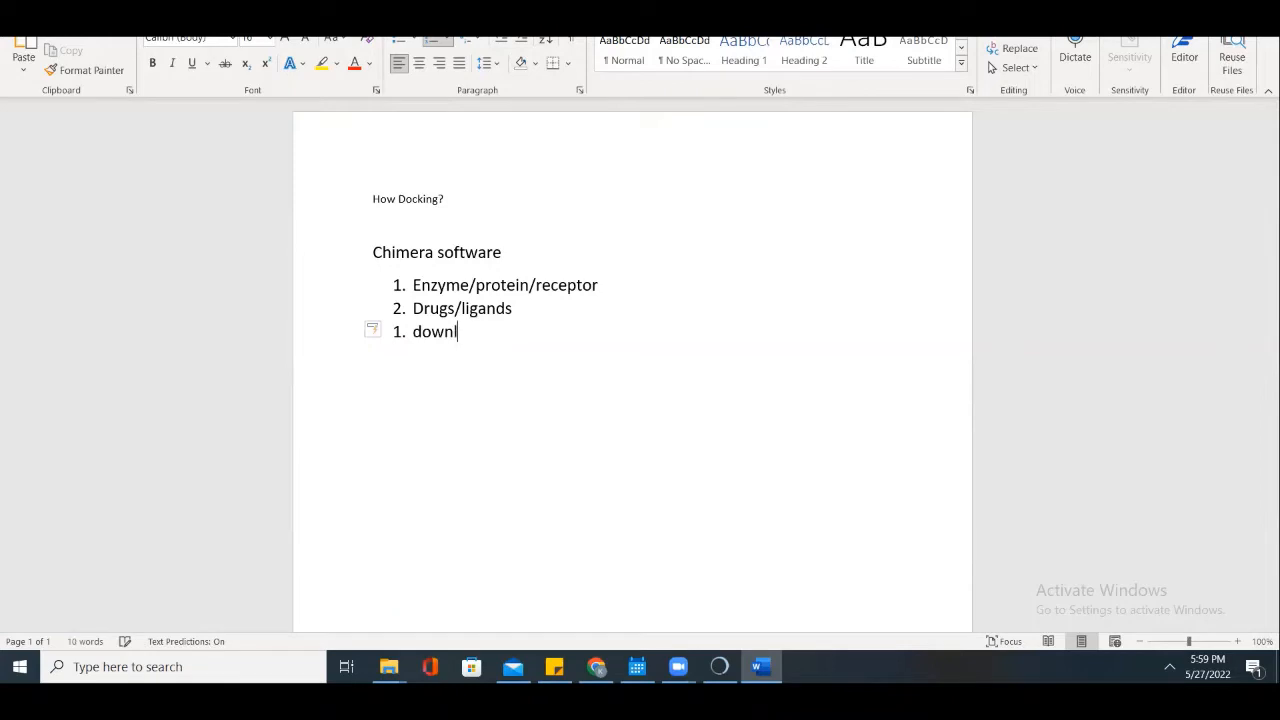
type("oad an")
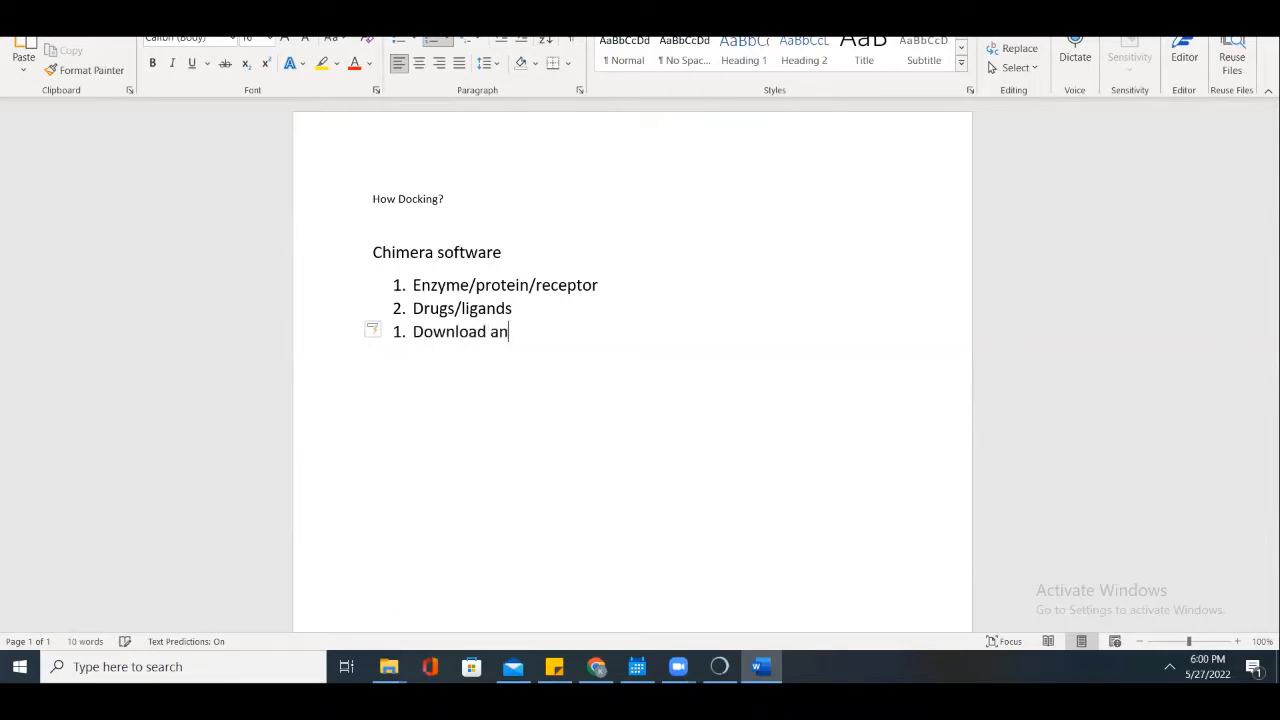
type("d prepare you enzyme")
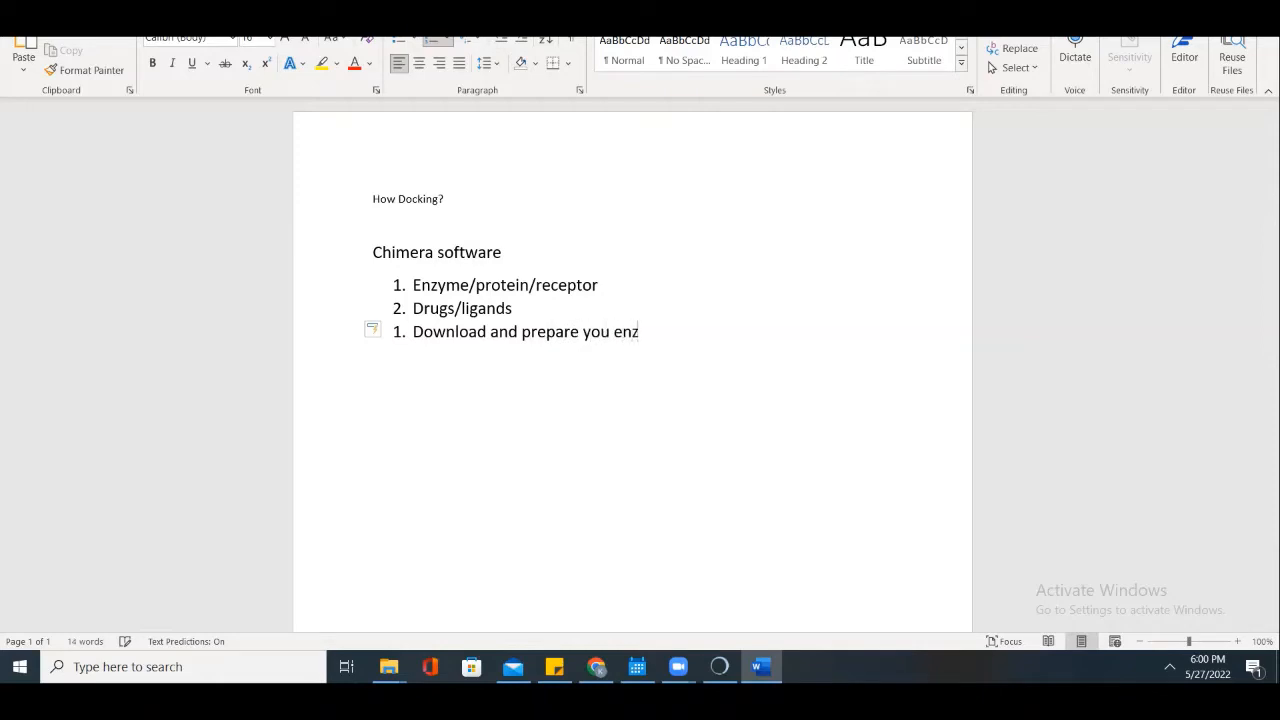
type(".")
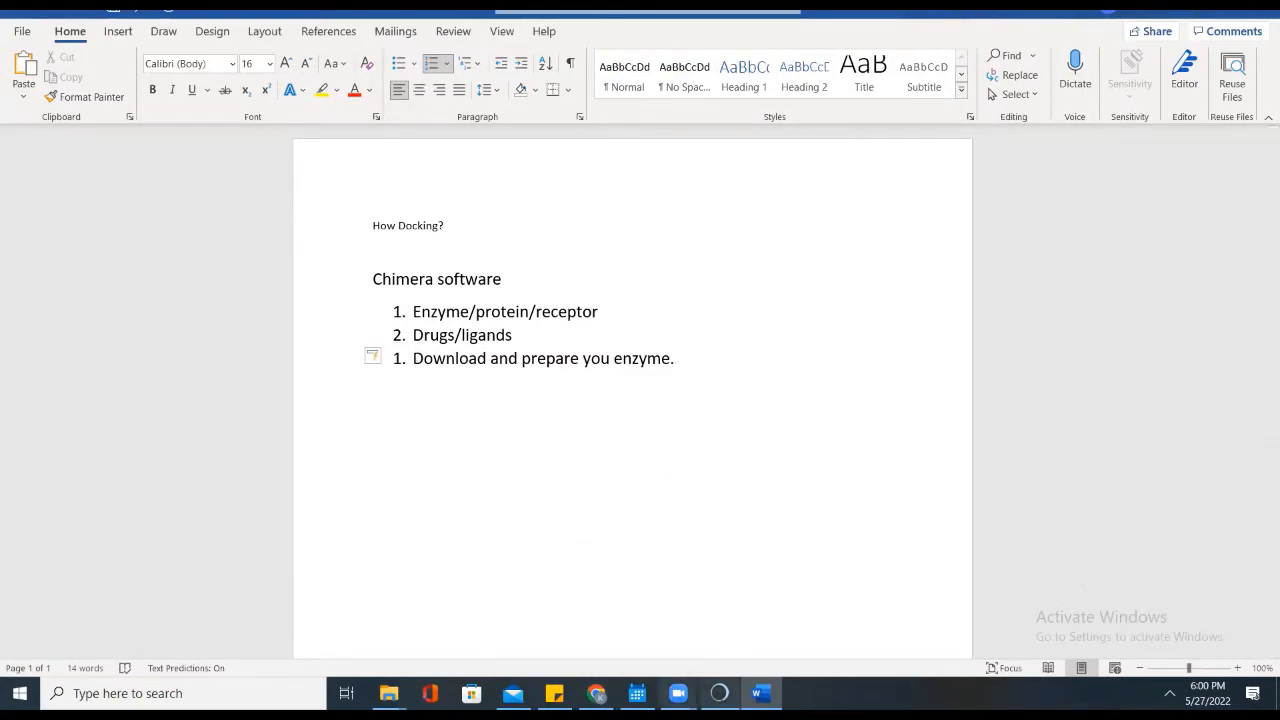
Step: Switch to Chrome and search the web for "protein data bank"
mouse_move(678, 693)
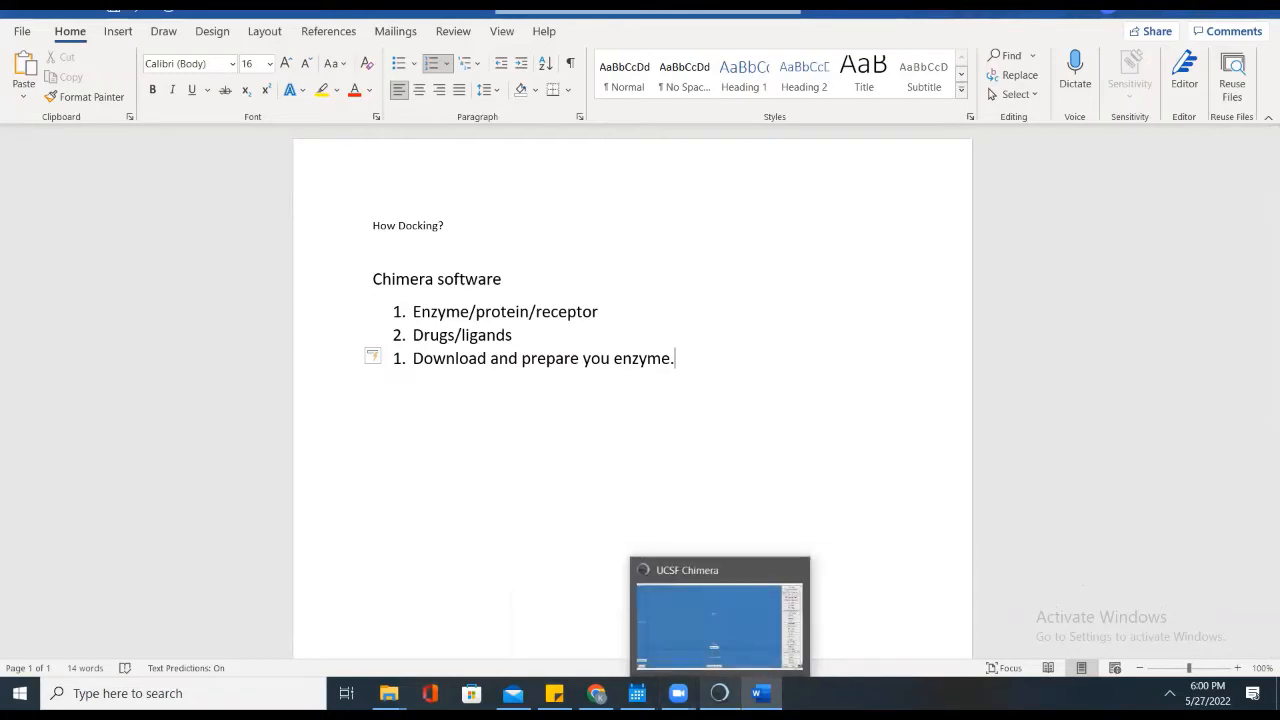
mouse_move(597, 693)
left_click(625, 620)
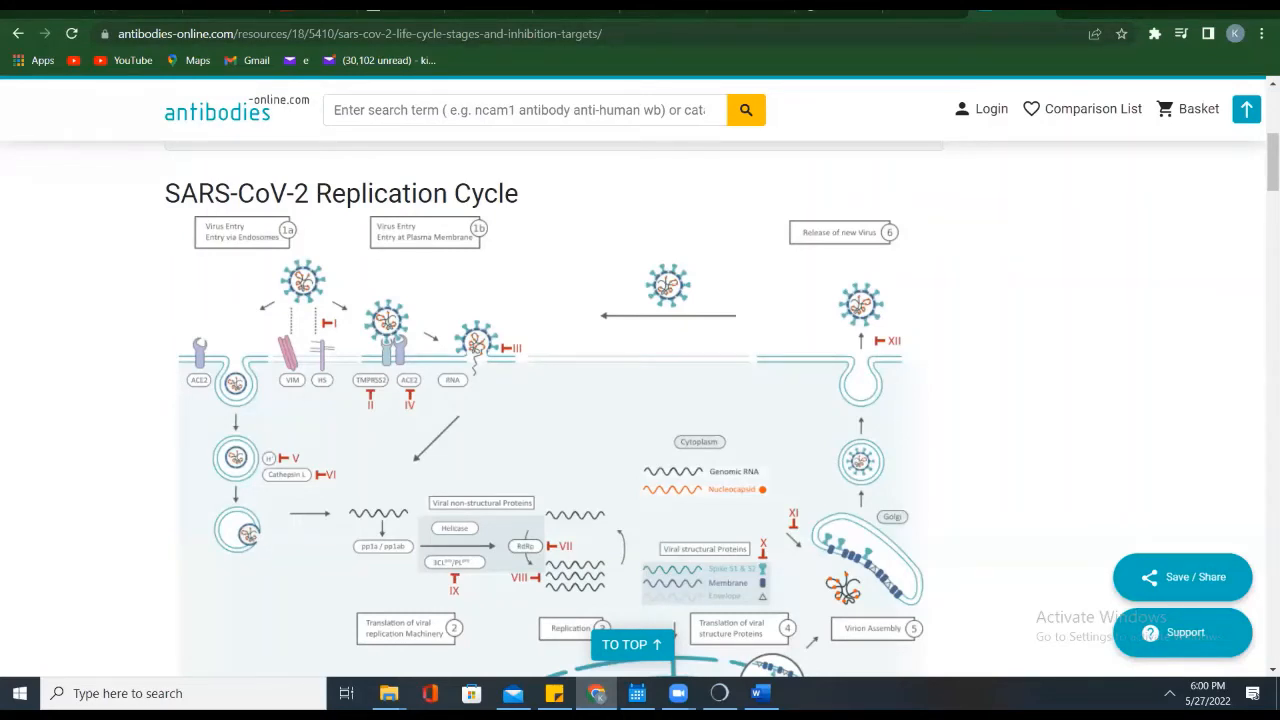
left_click(634, 33)
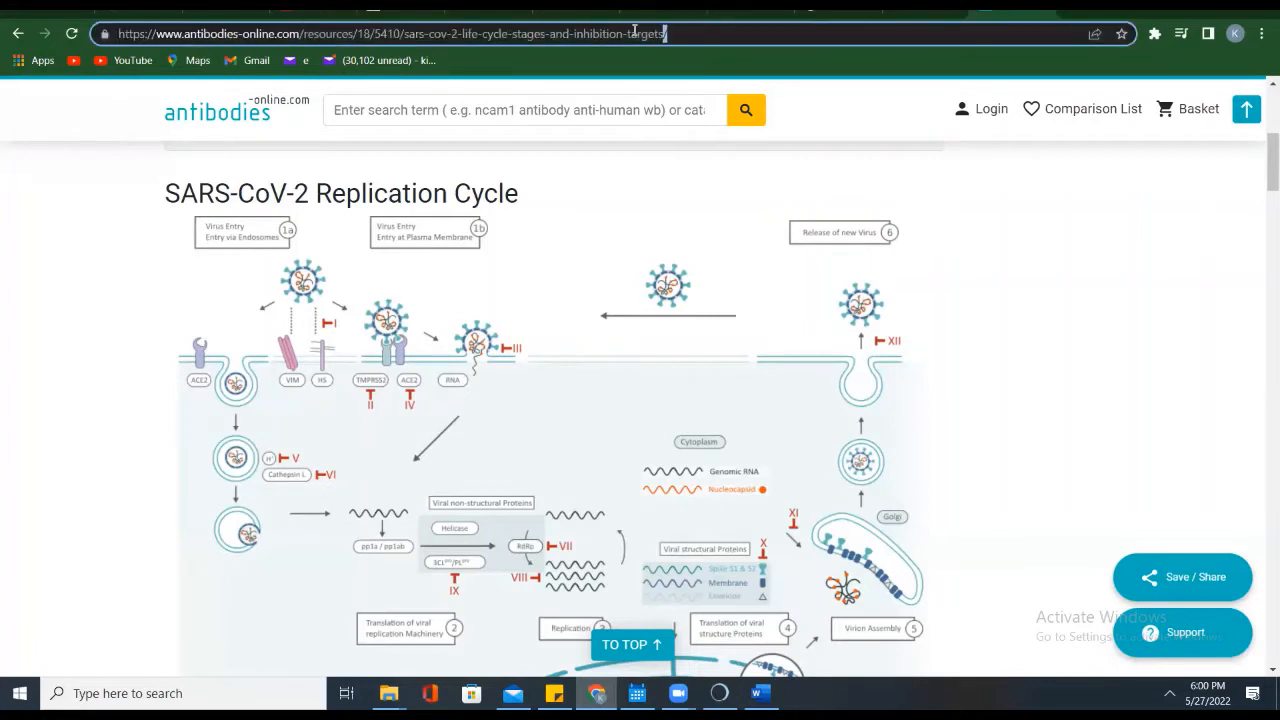
triple_click(634, 32)
left_click(634, 34)
double_click(634, 35)
left_click(634, 35)
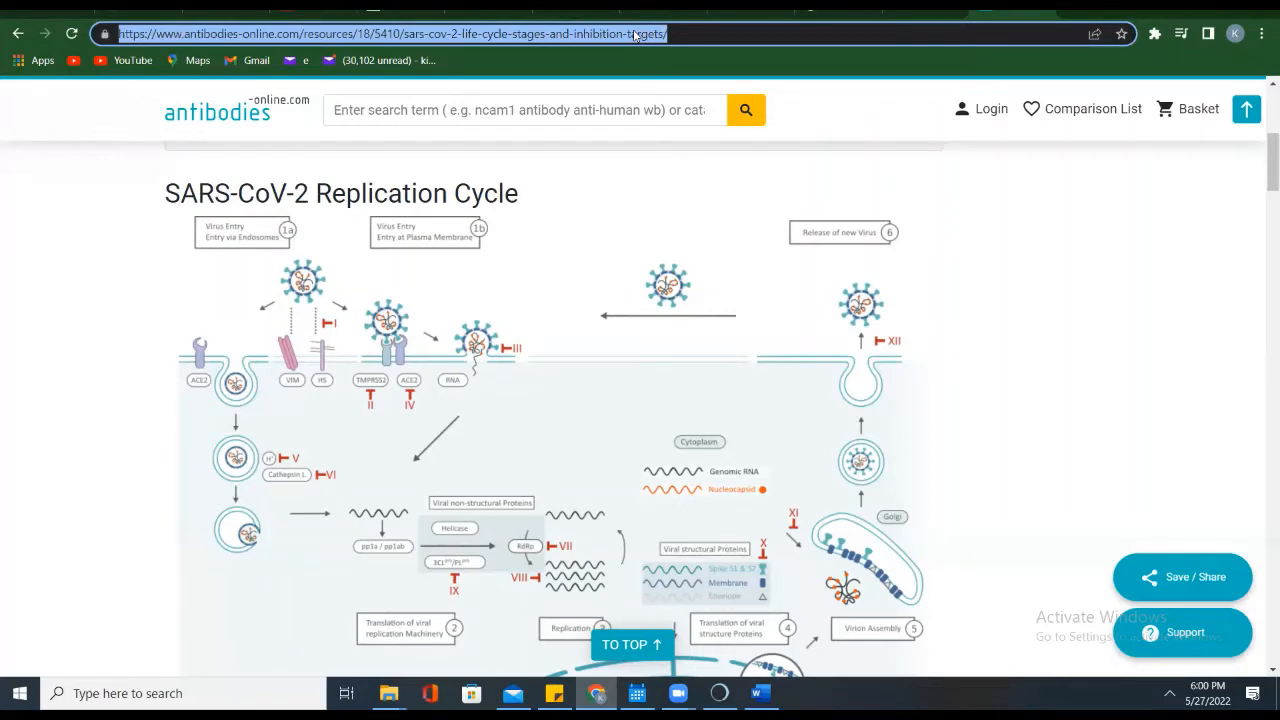
type("pro")
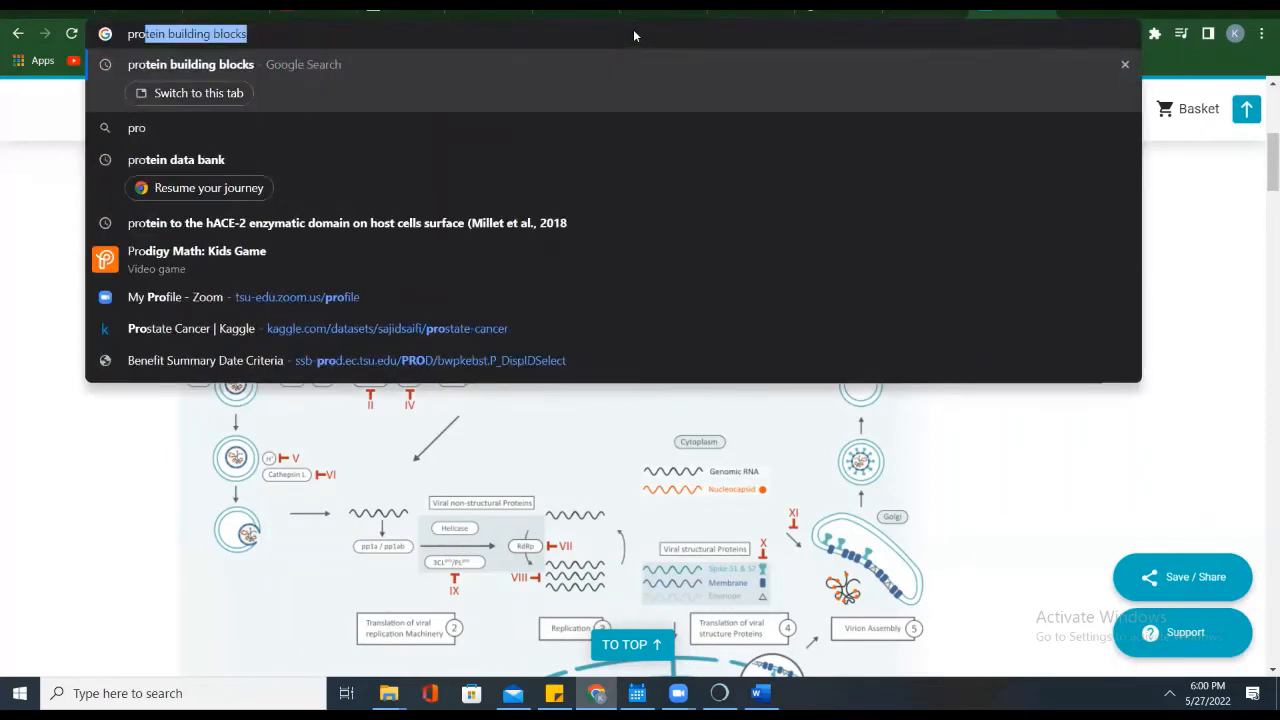
type("t")
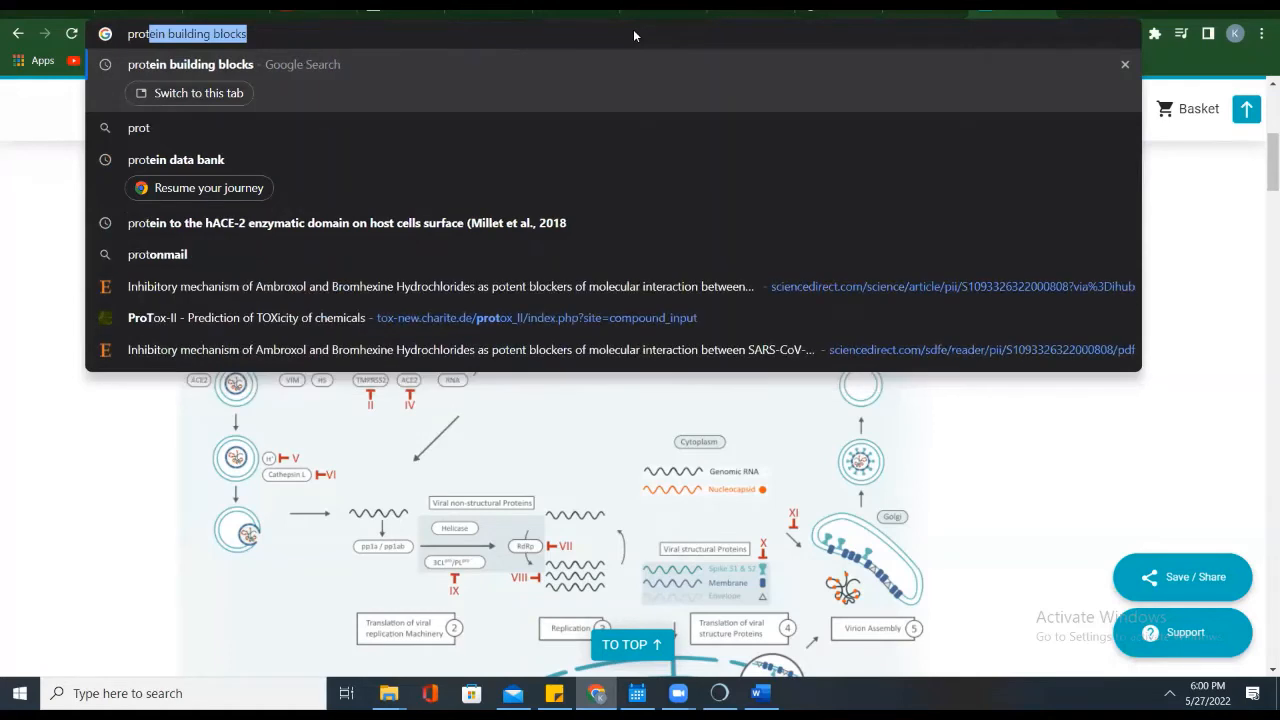
type("ein dat")
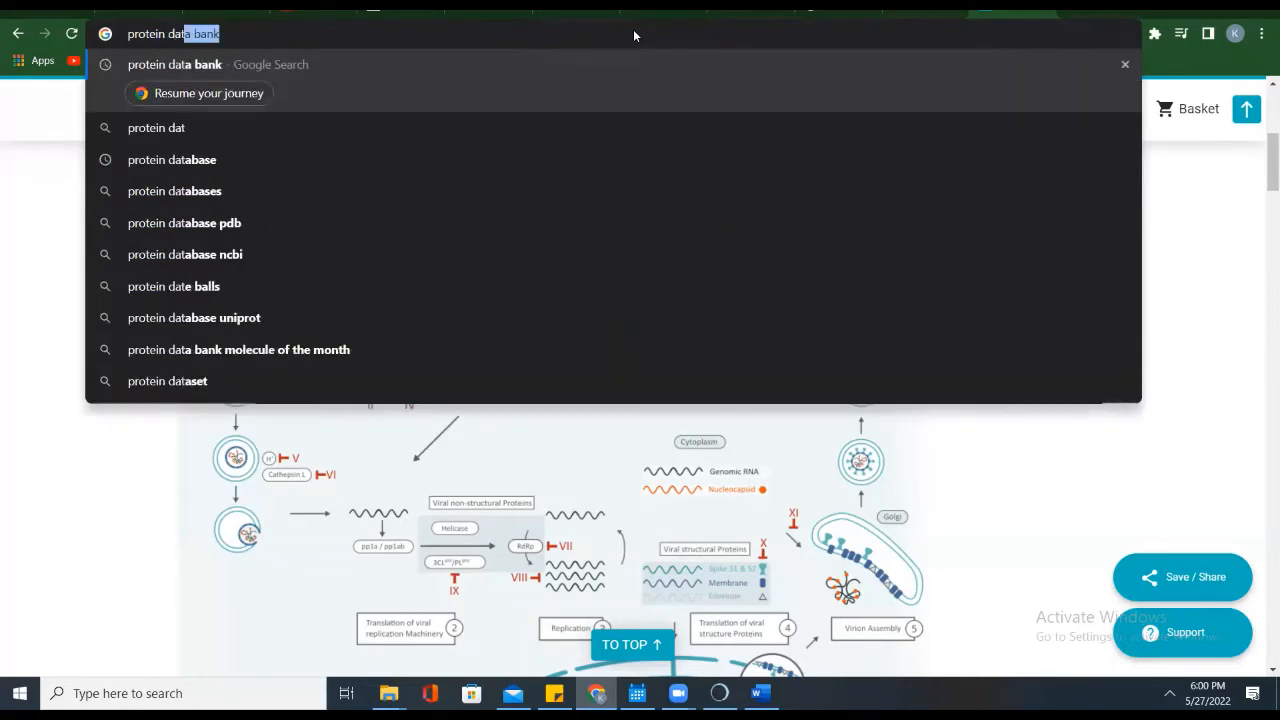
key("Right")
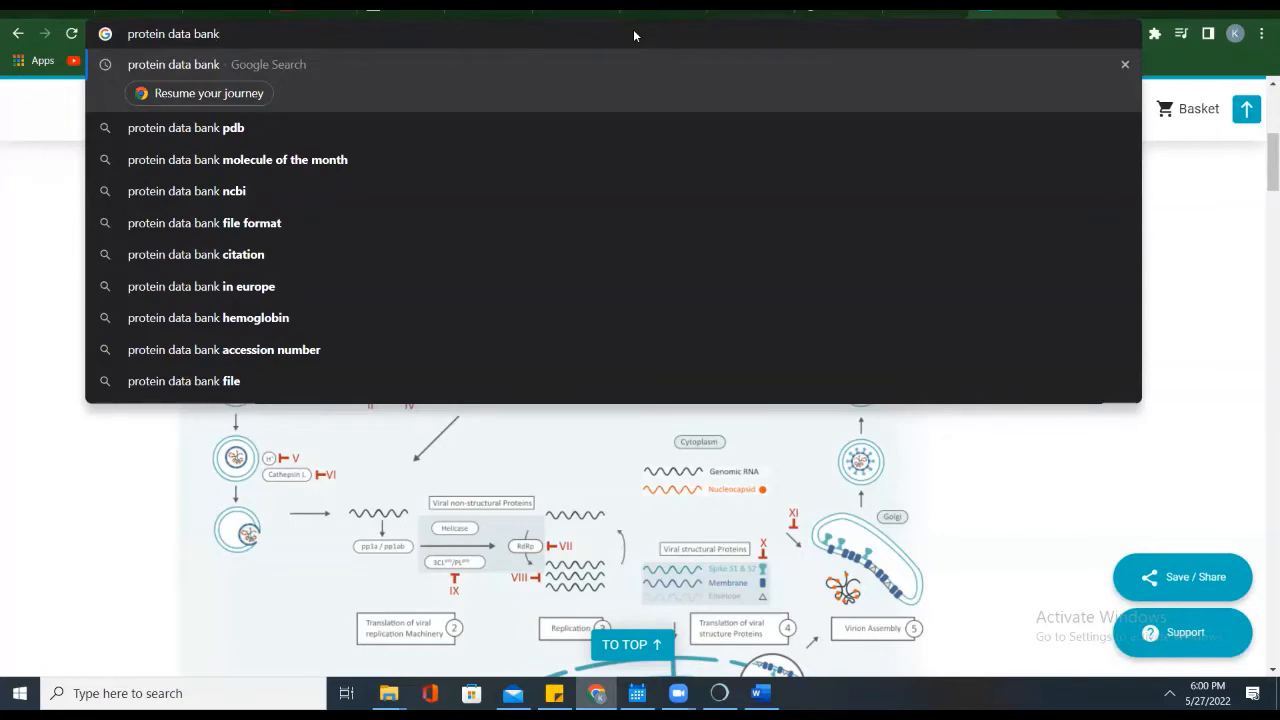
key("Return")
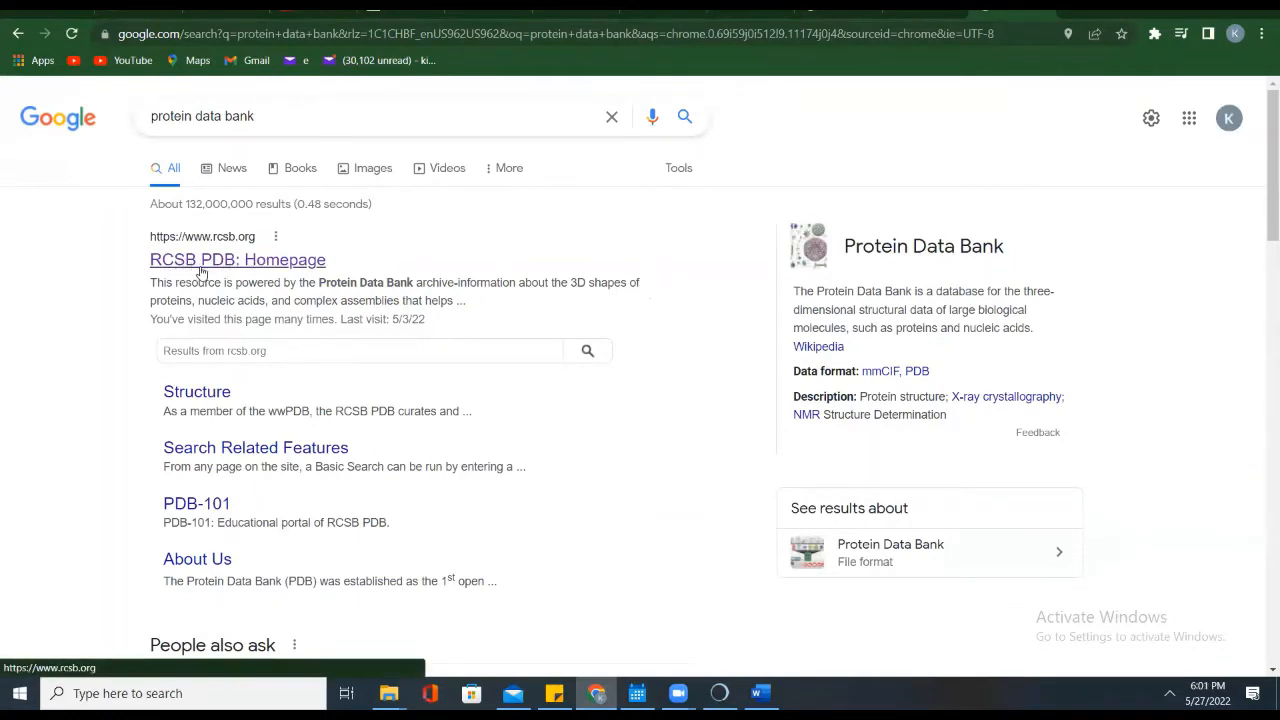
Step: Open the RCSB PDB homepage and search the PDB Archive for "human angiotensin converting enyme 2"
left_click(230, 262)
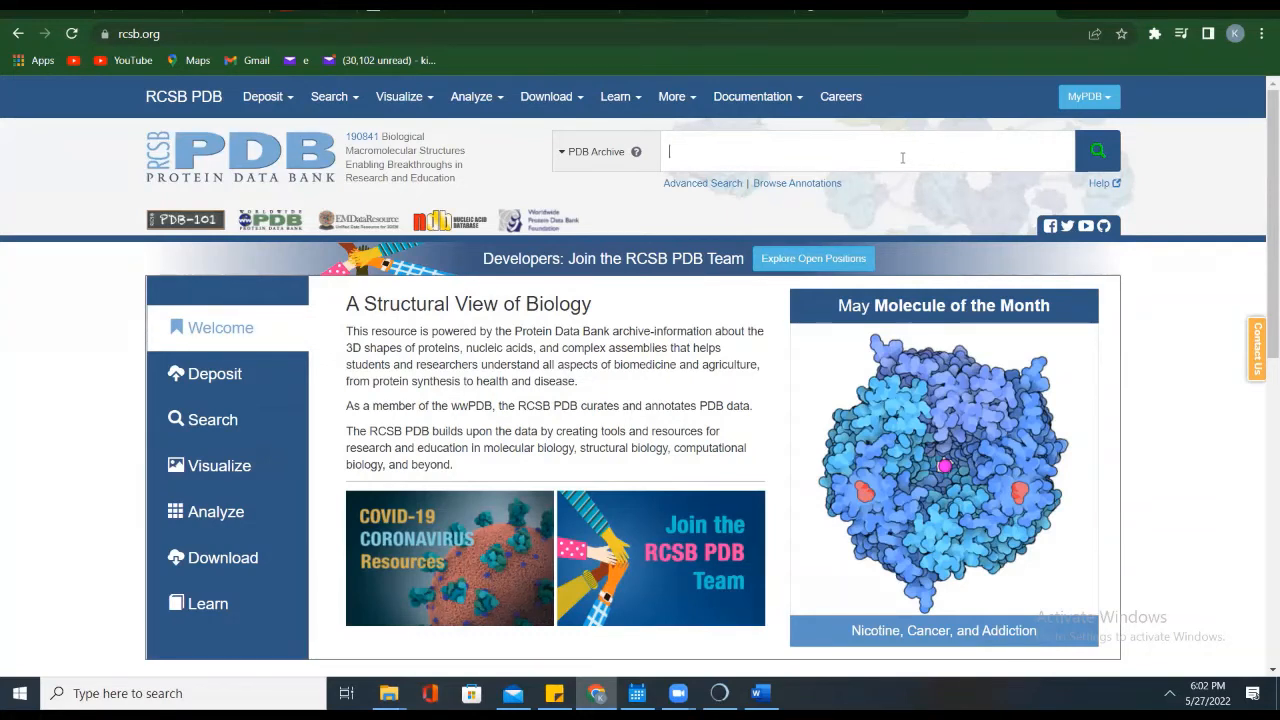
type("u")
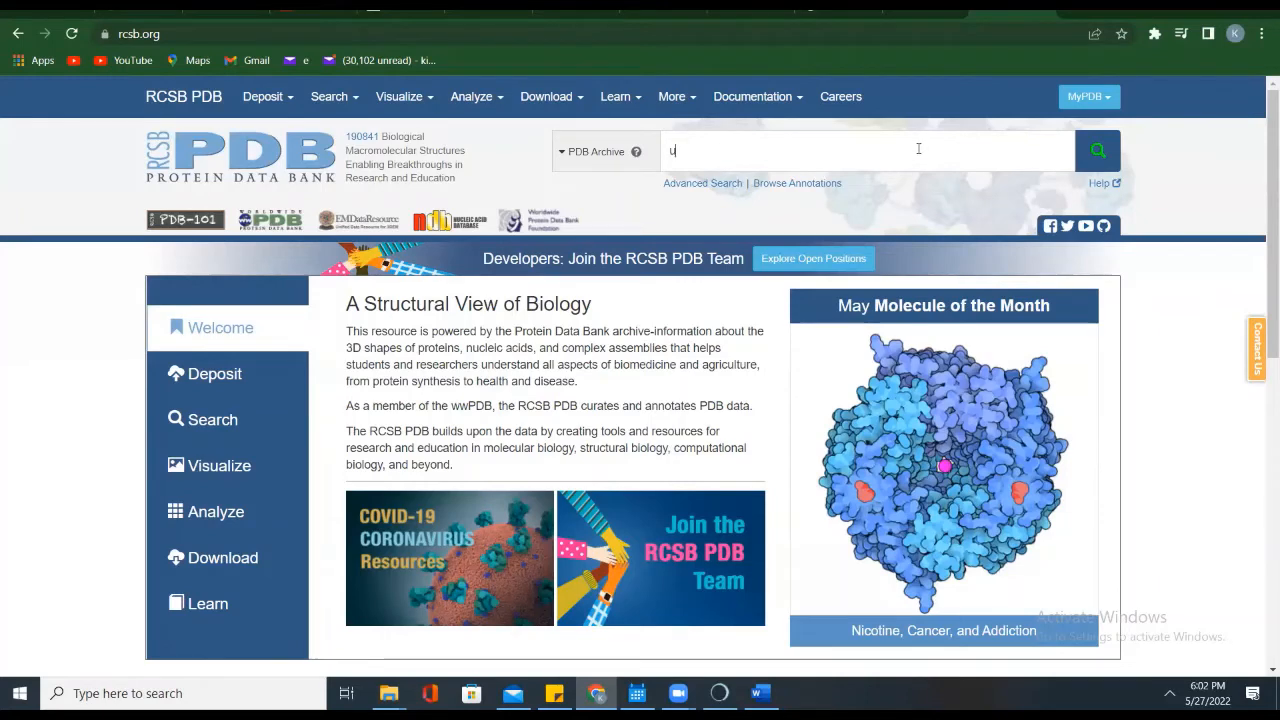
key("BackSpace")
type("human")
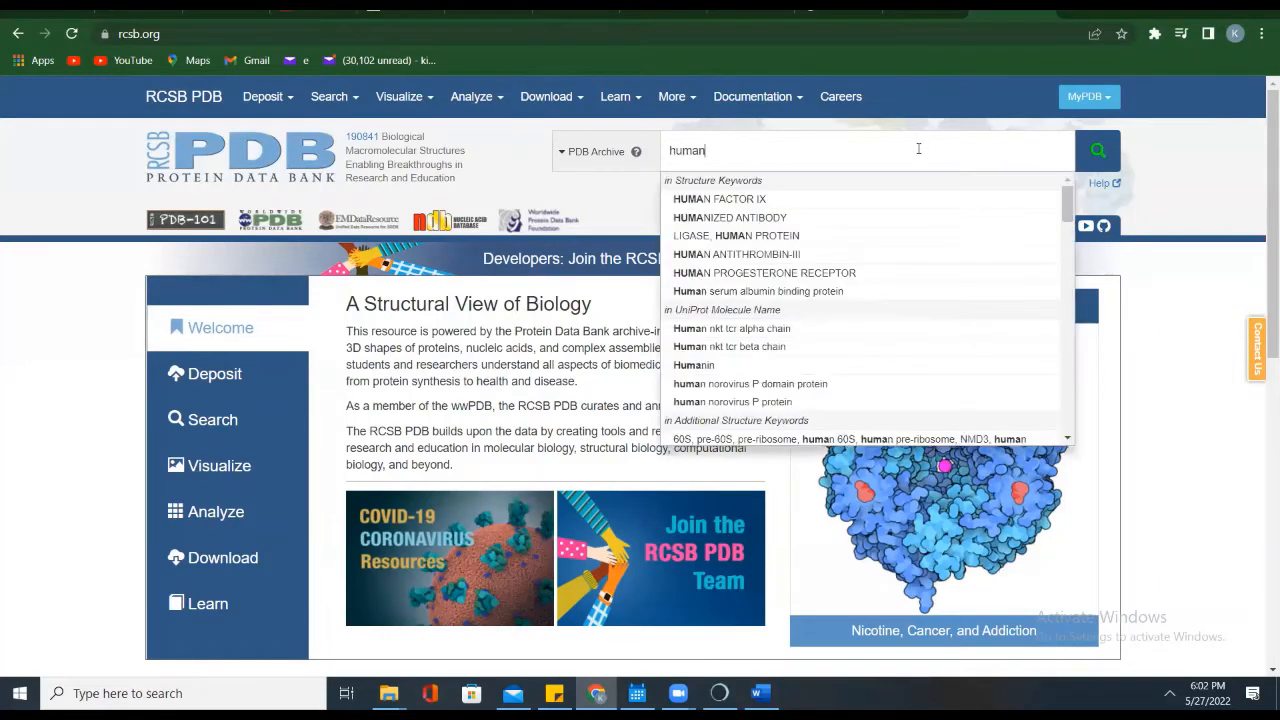
type(" ang")
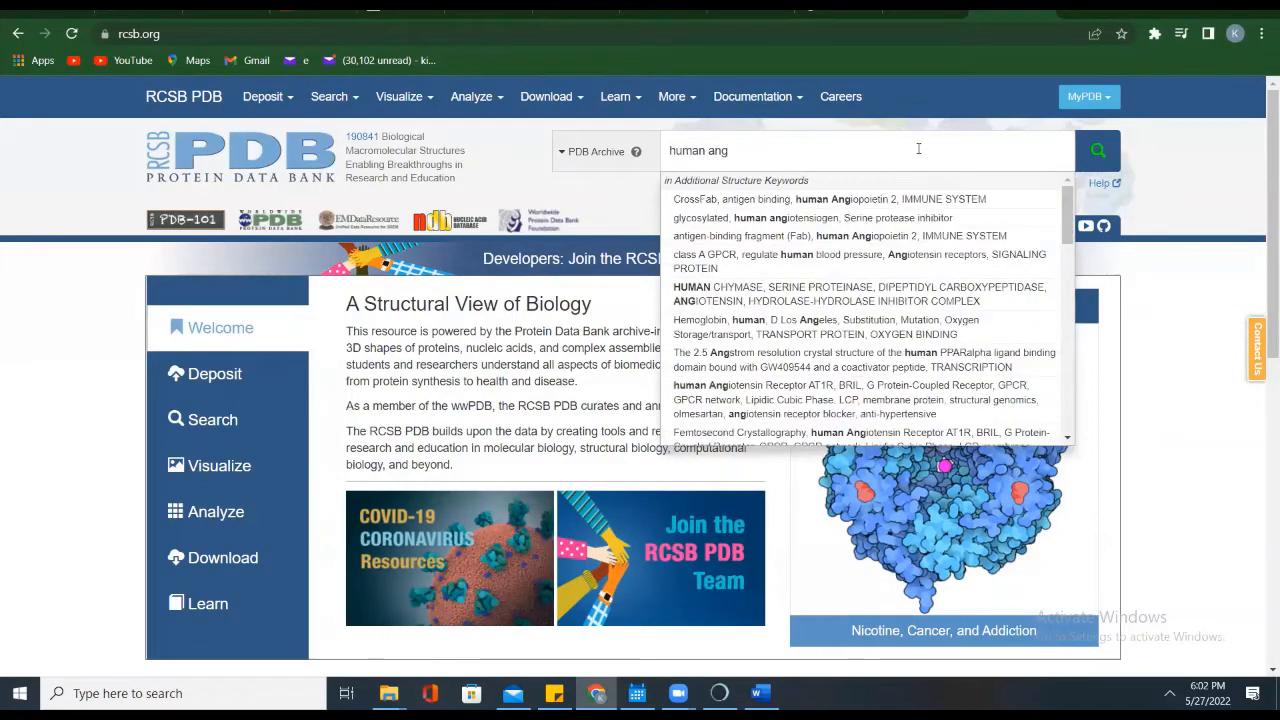
type("io")
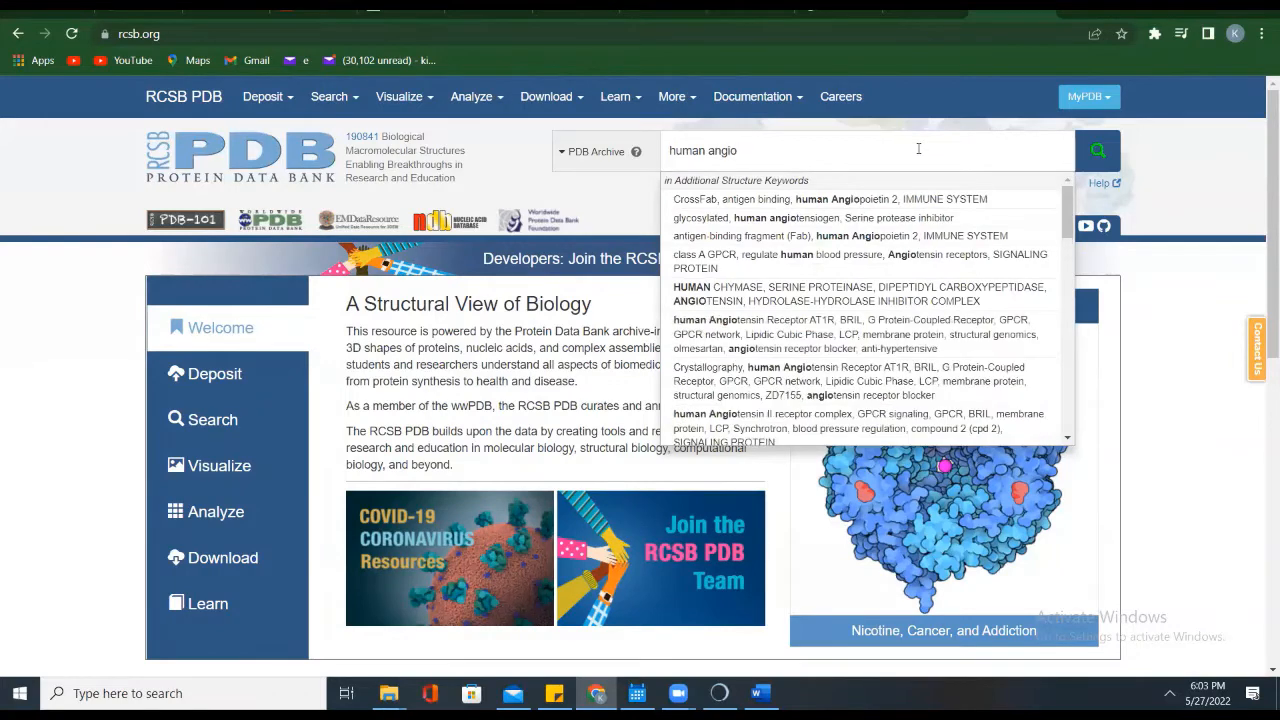
type("tensi")
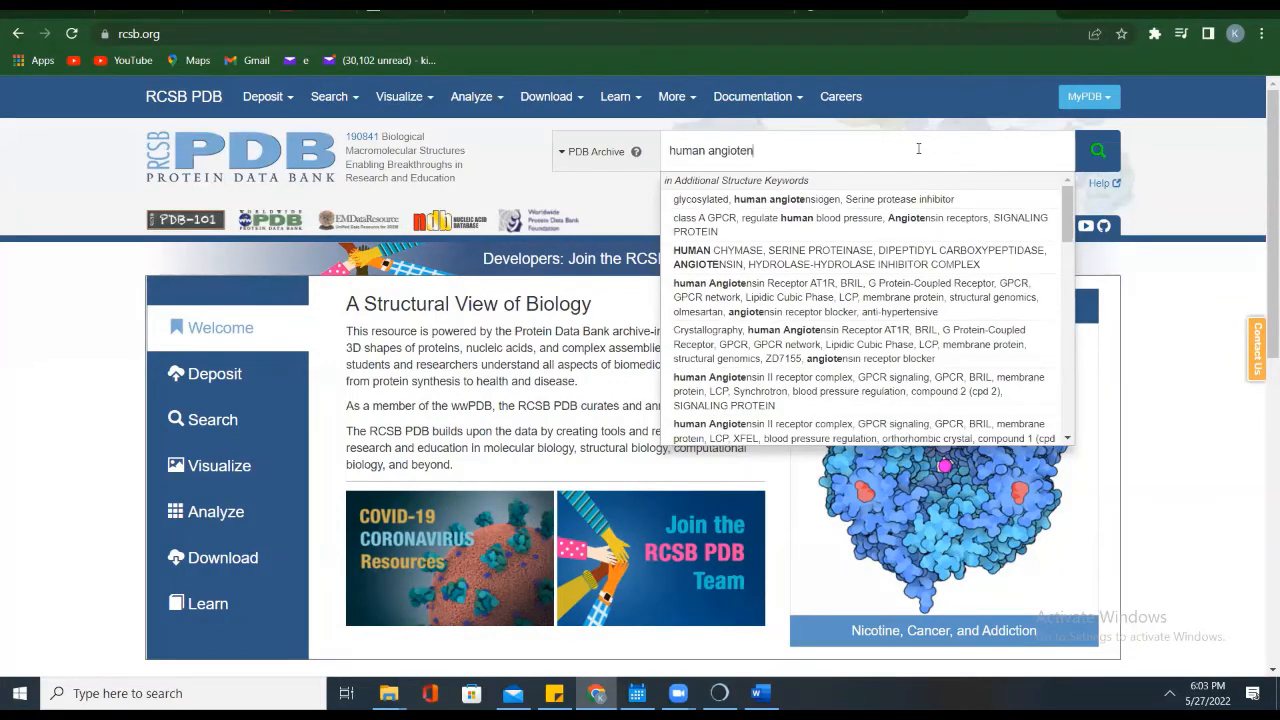
type("n con")
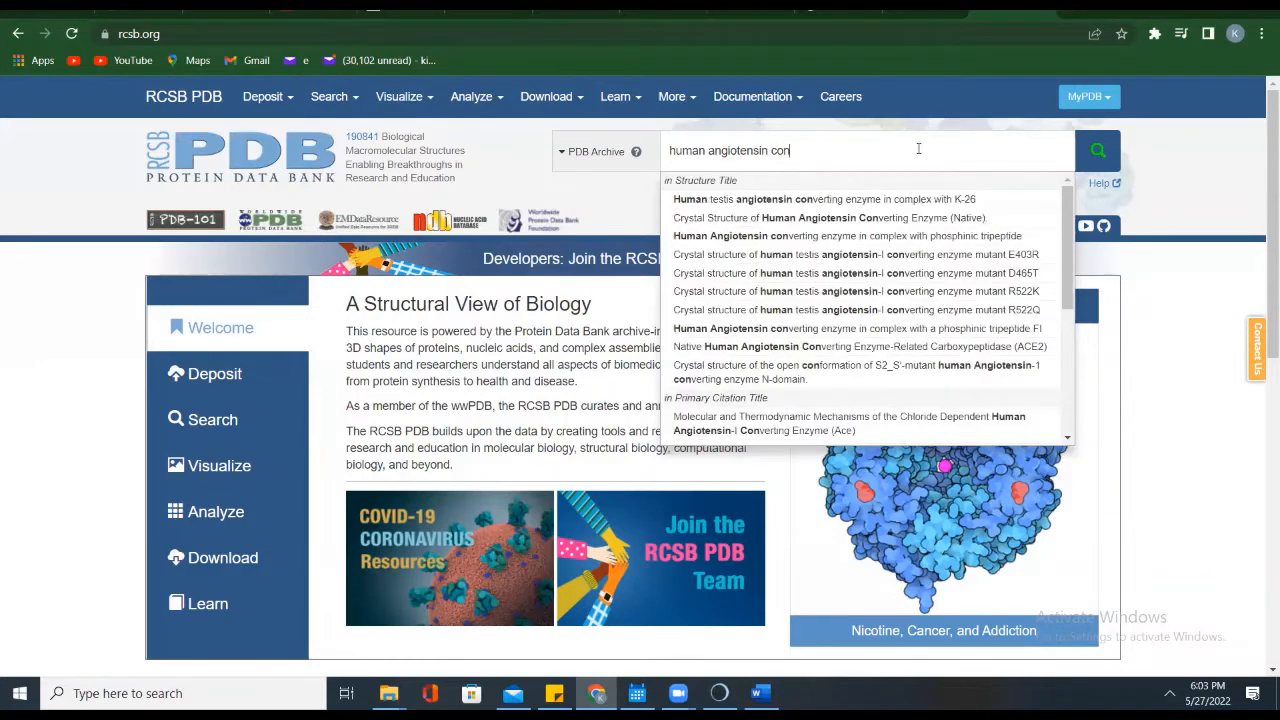
type("verting")
type("enyme ")
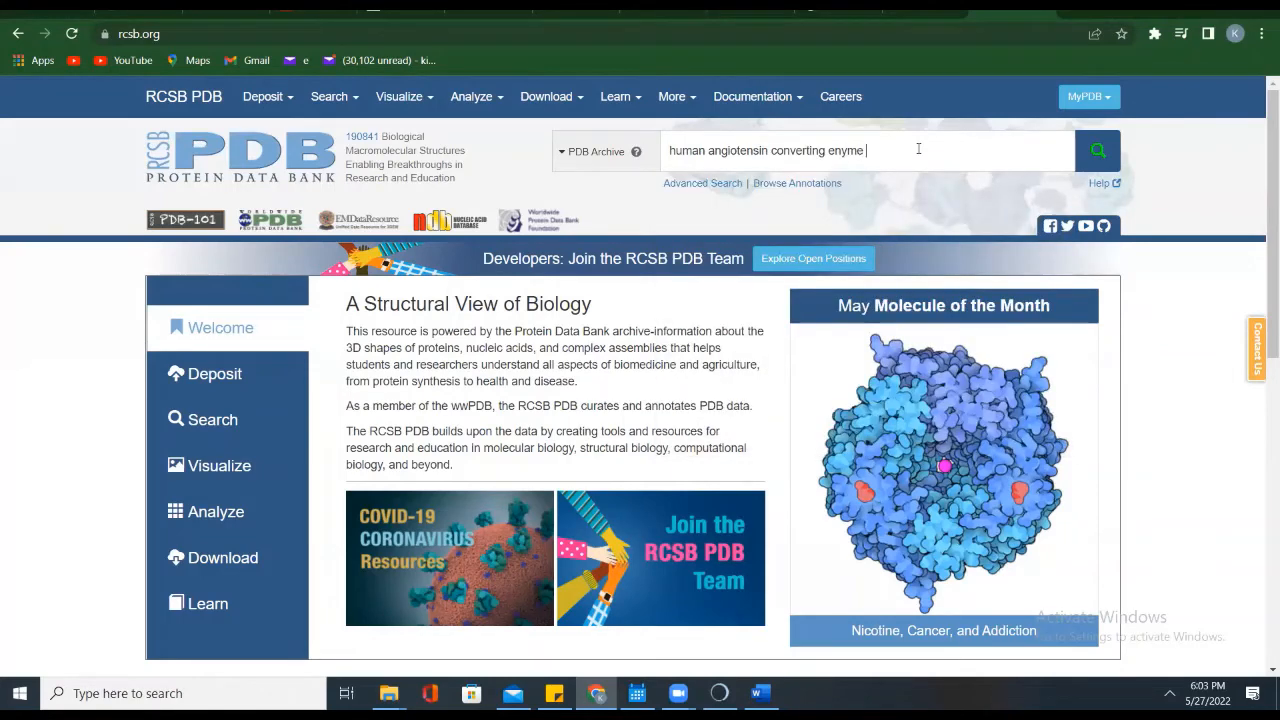
type("2")
key("Return")
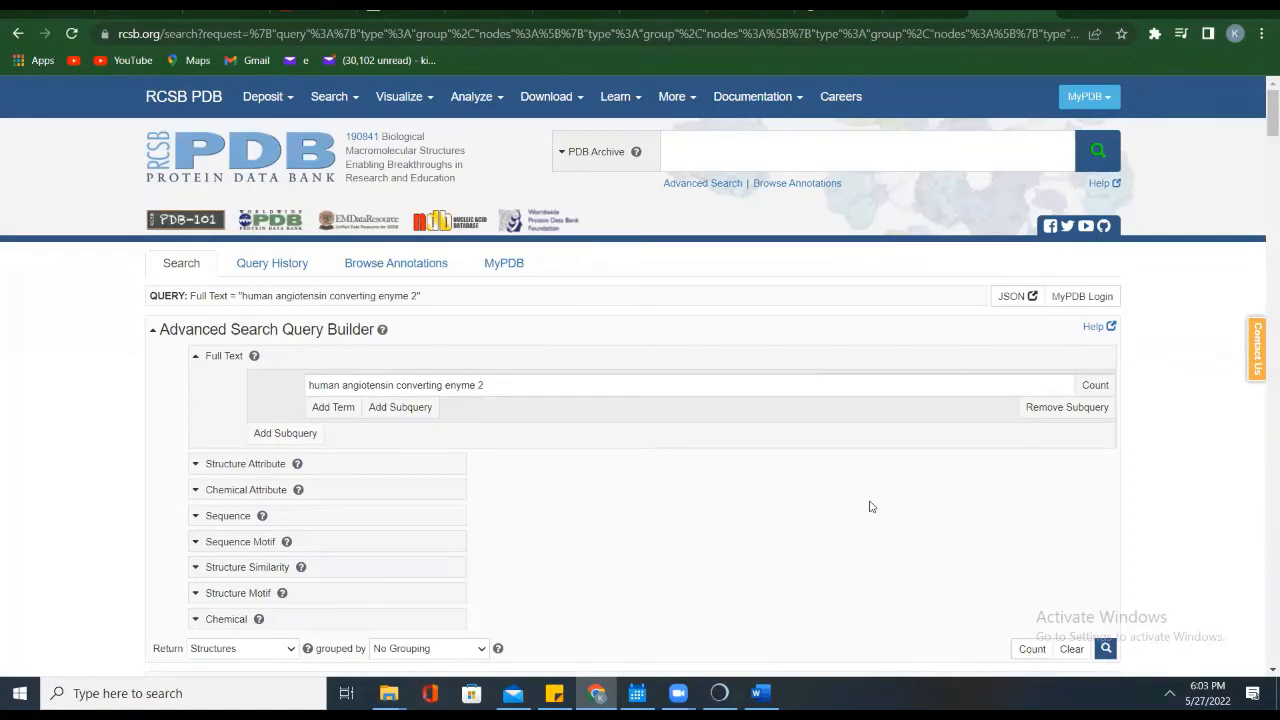
Step: Look through the first page of search results and open the 1R4L structure entry
scroll(870, 507, "down", 7)
scroll(870, 507, "down", 20)
scroll(870, 507, "down", 15)
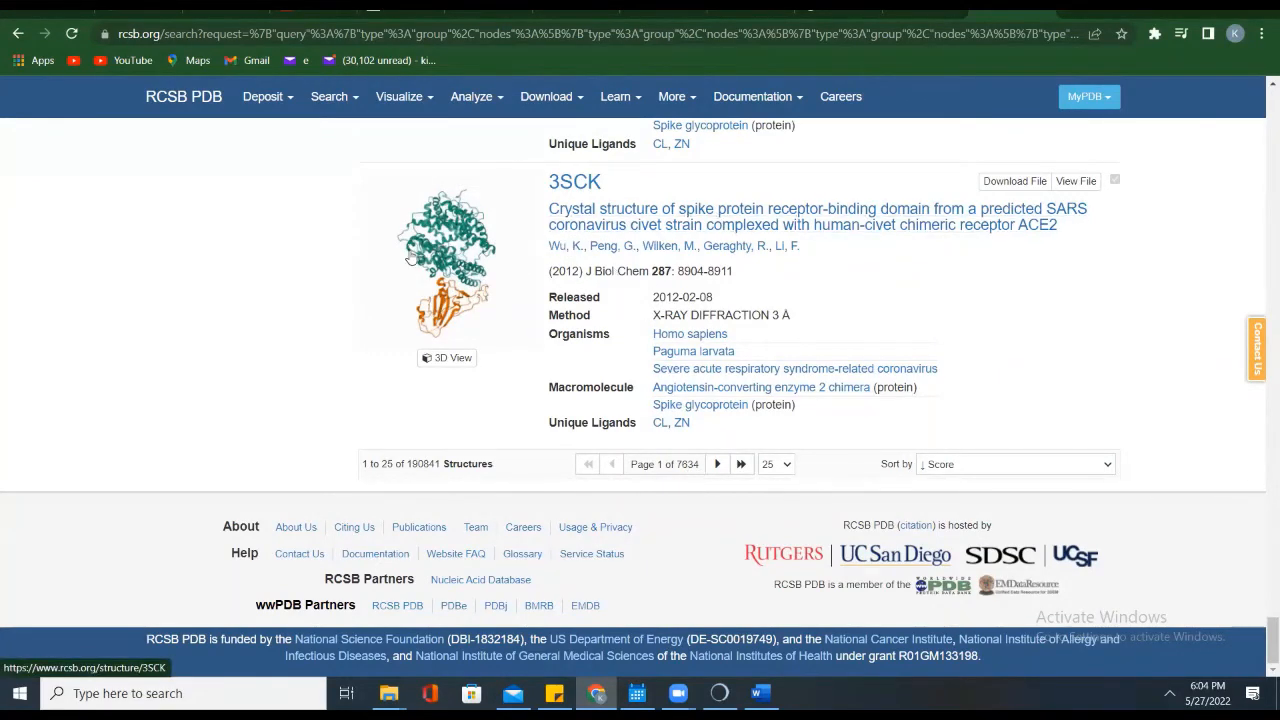
scroll(409, 257, "up", 20)
scroll(409, 257, "up", 15)
scroll(407, 257, "down", 8)
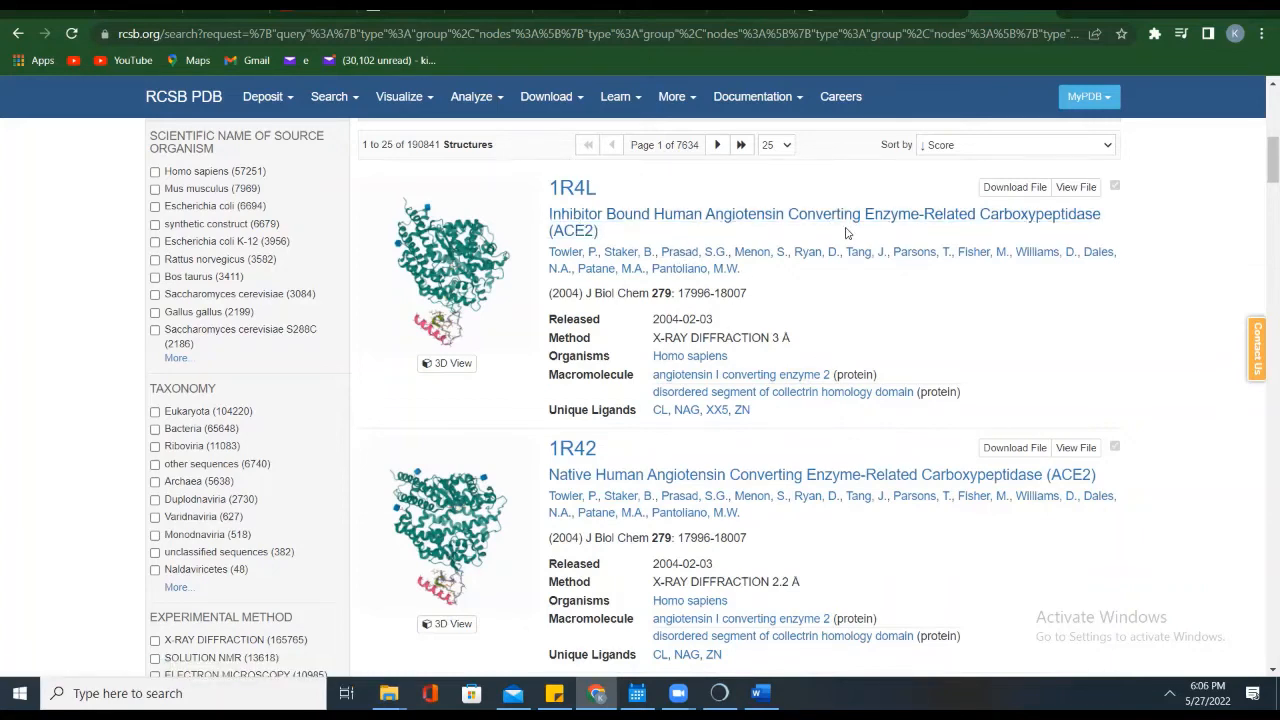
left_click(573, 190)
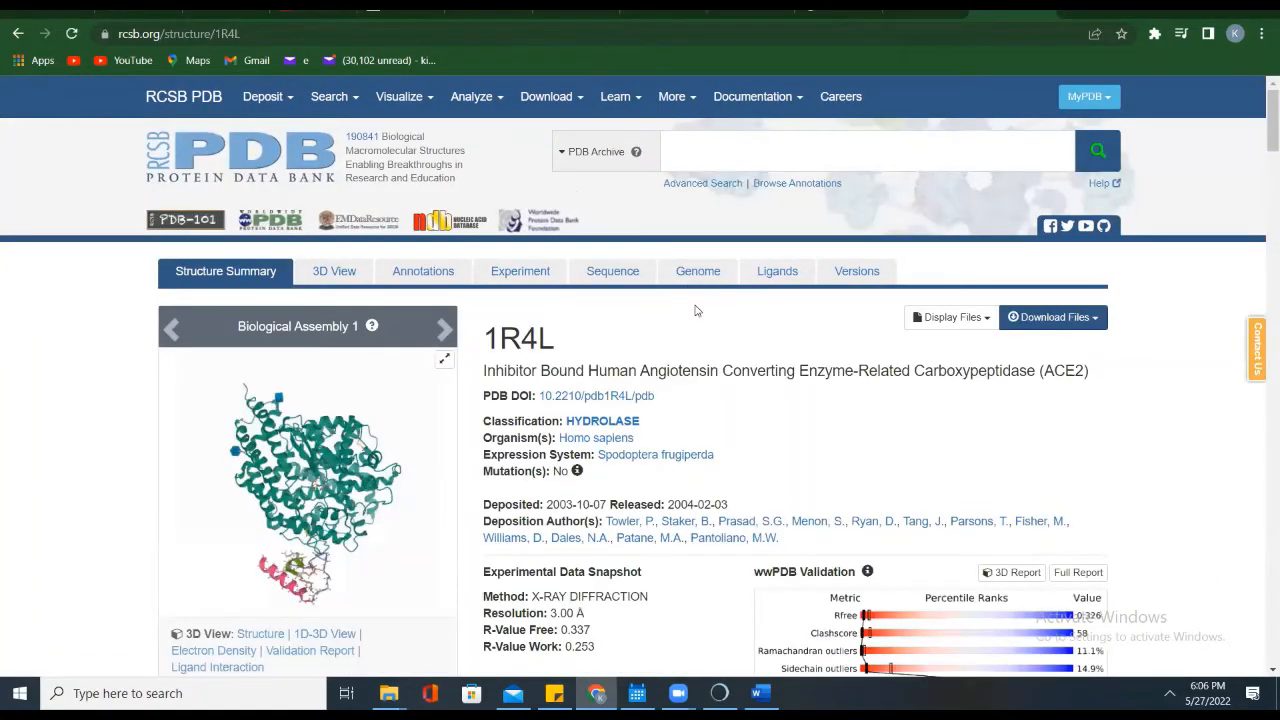
Step: Examine the 1R4L structure summary, including the assembly image, mutation information, experimental data, validation and literature
scroll(697, 311, "down", 1)
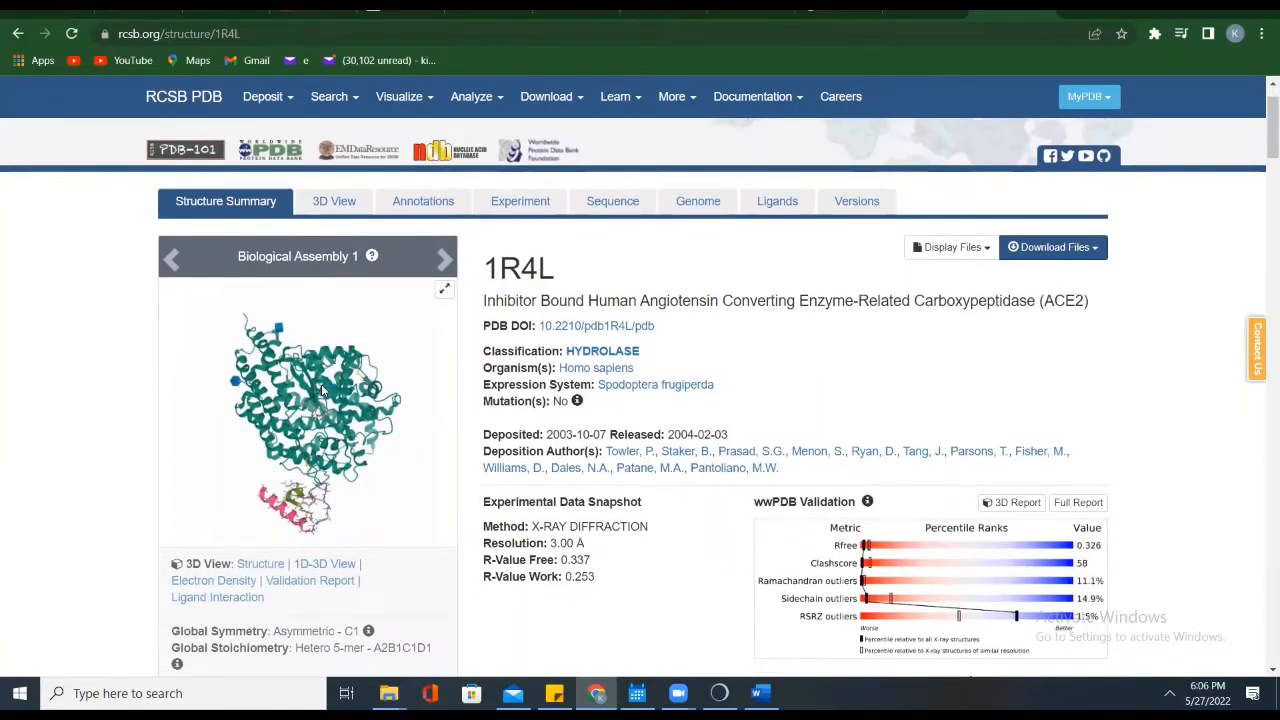
left_click_drag(322, 390, 360, 396)
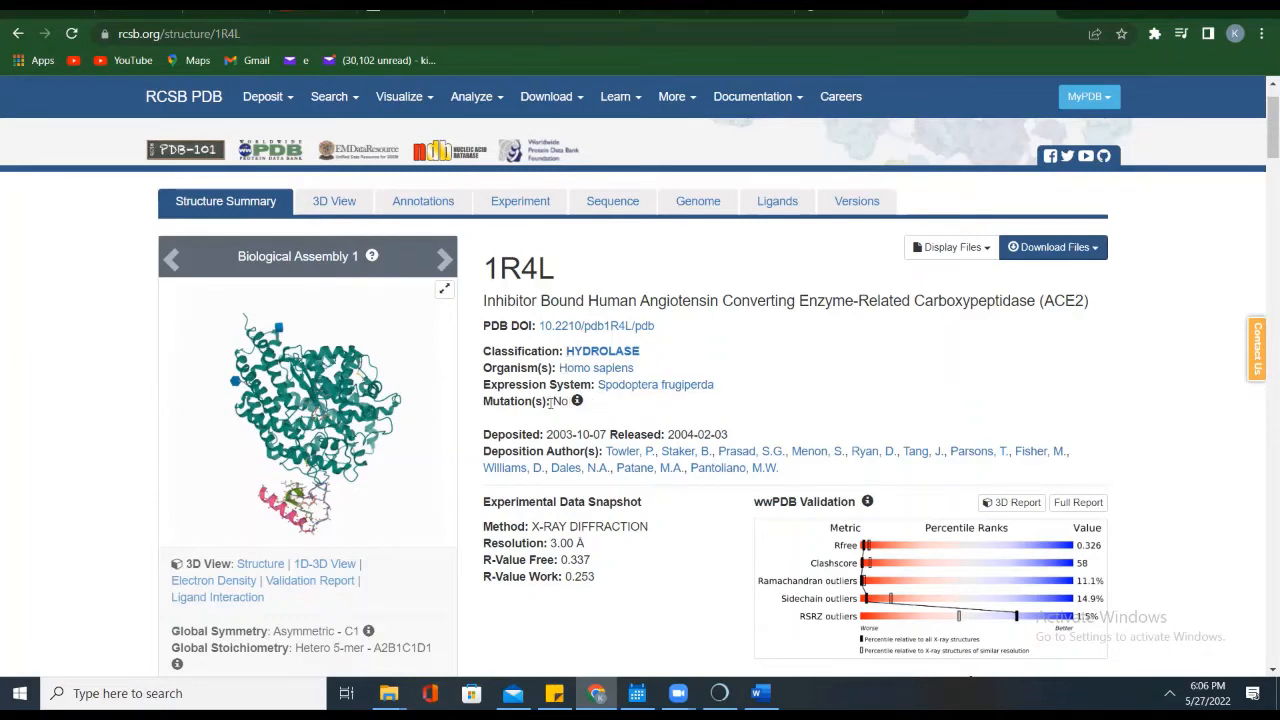
mouse_move(577, 401)
scroll(645, 397, "down", 1)
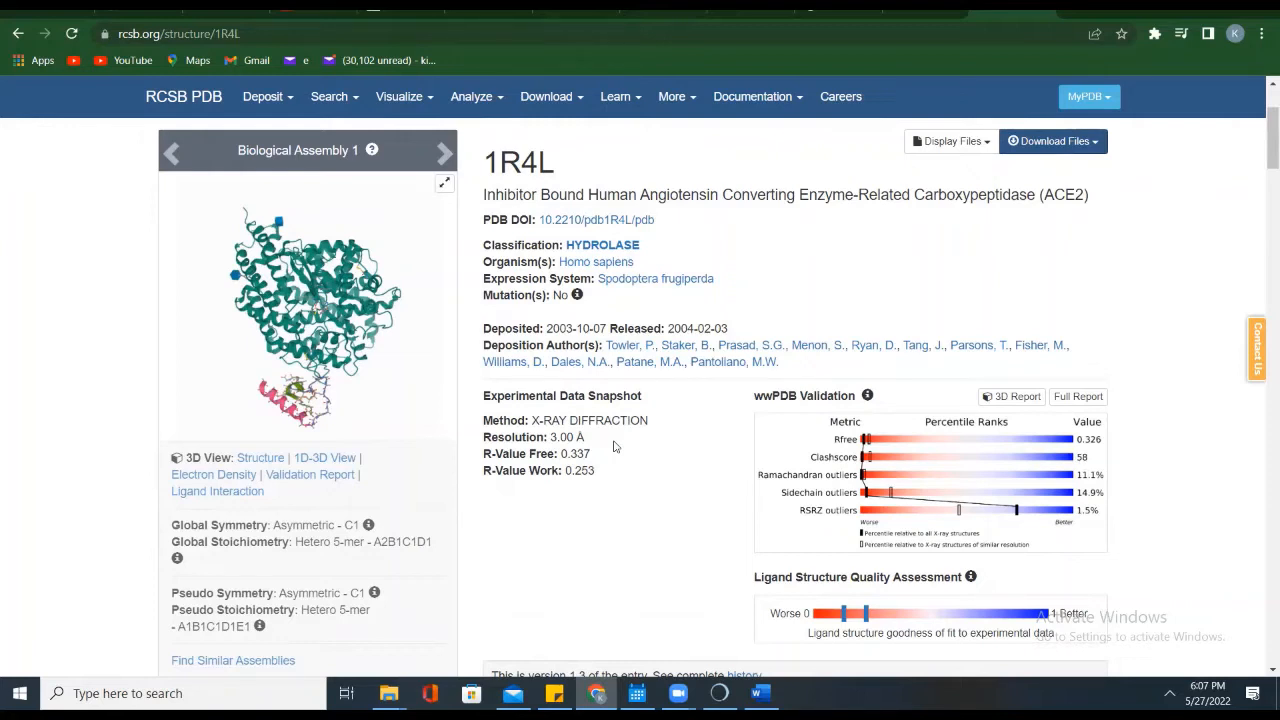
scroll(614, 447, "down", 5)
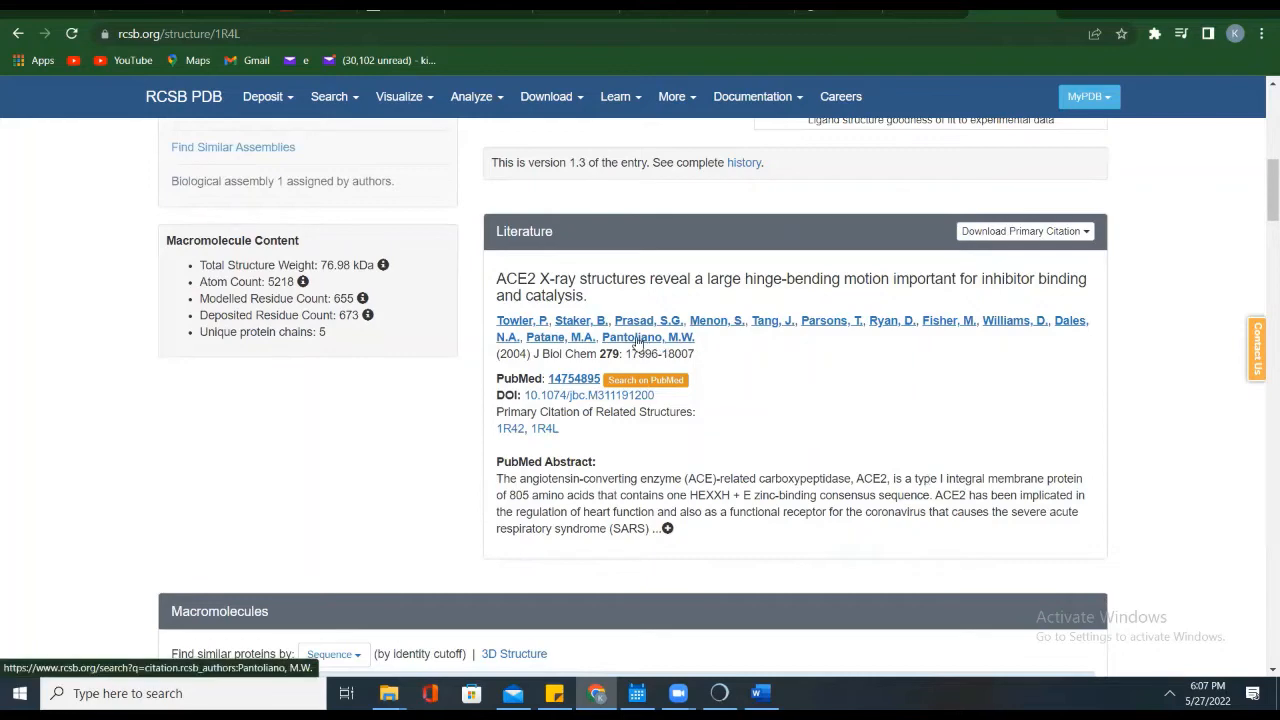
scroll(640, 345, "down", 2)
scroll(637, 343, "down", 2)
scroll(637, 343, "down", 1)
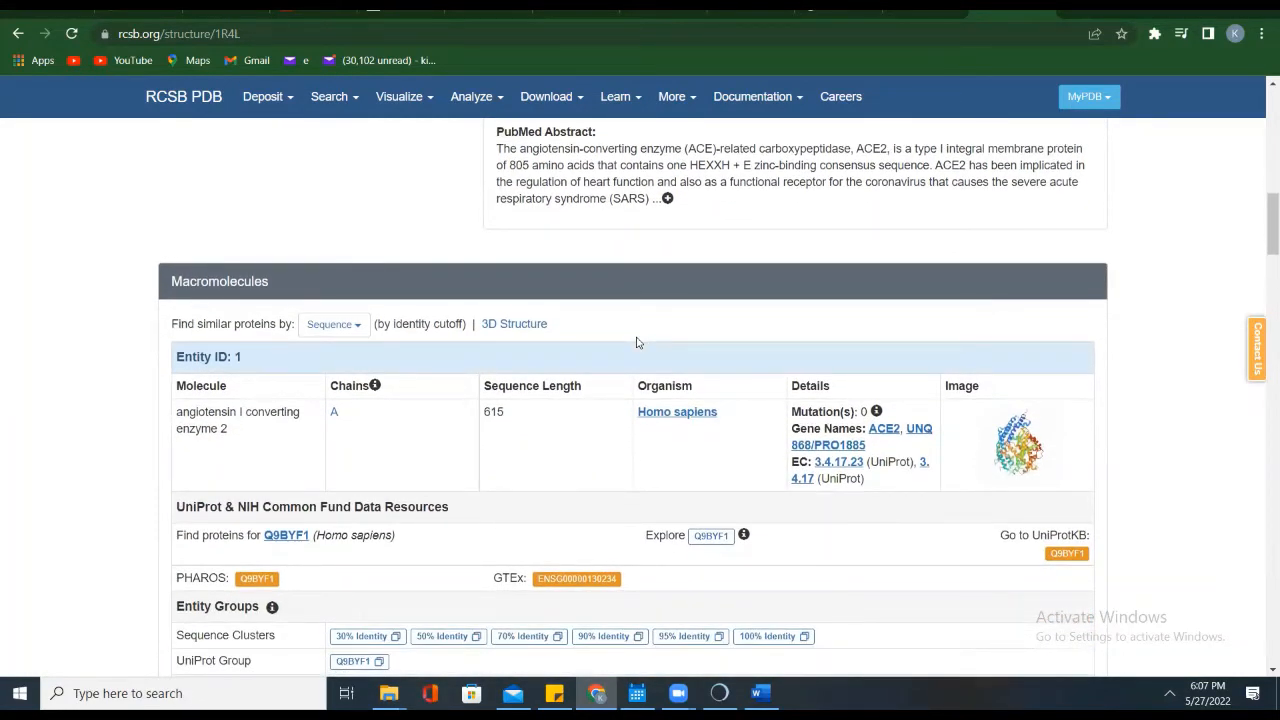
scroll(637, 343, "up", 6)
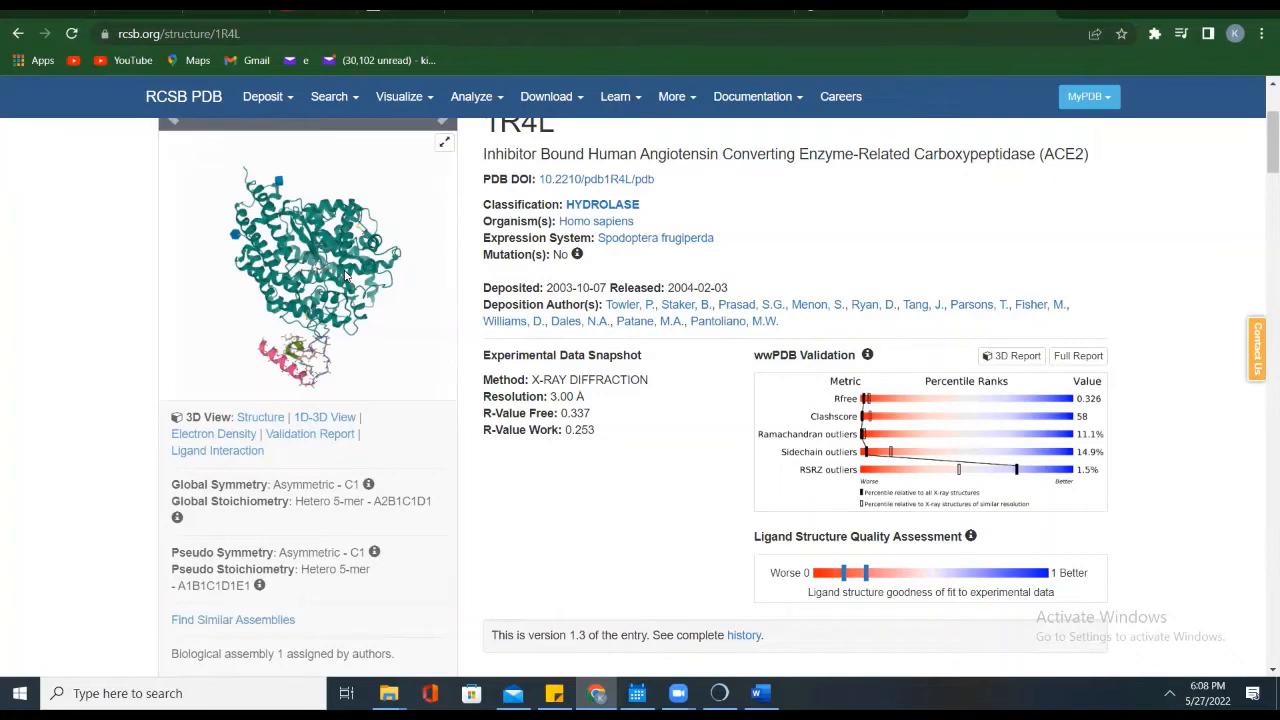
Step: Review the 1R4L Macromolecules section, reading the details and protein feature views of entities 1 and 2
scroll(366, 248, "down", 8)
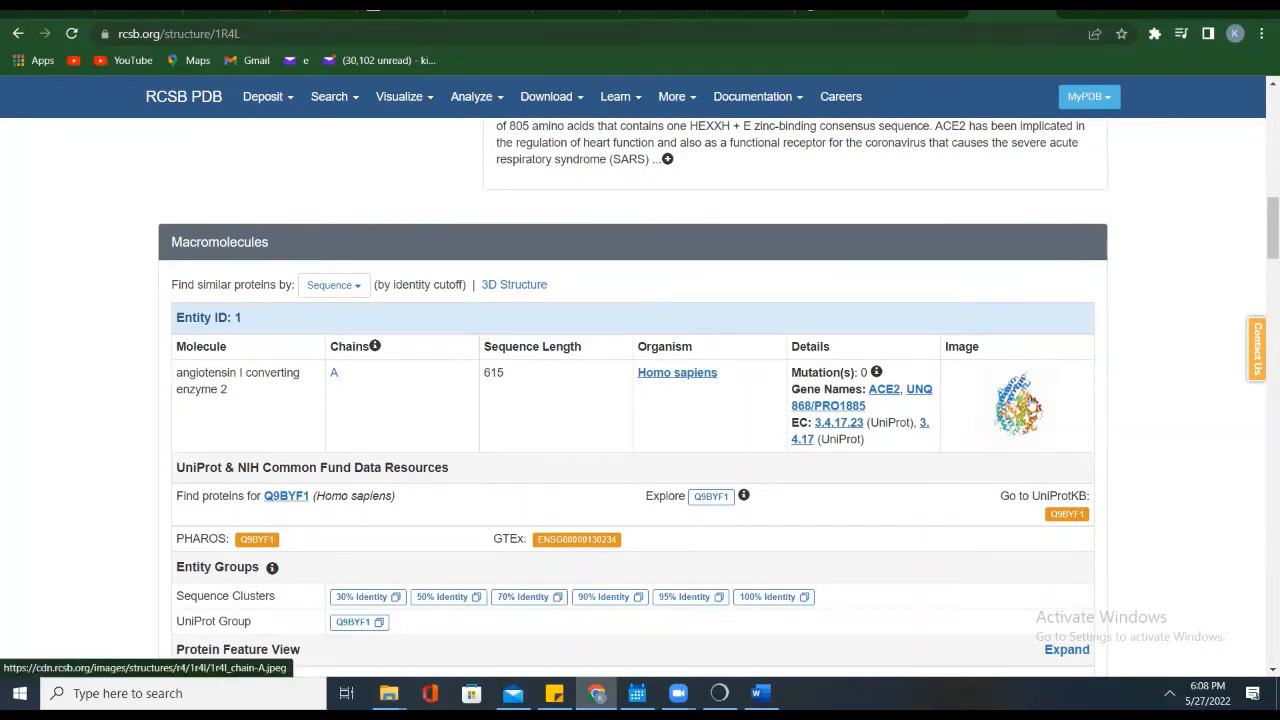
scroll(565, 485, "down", 2)
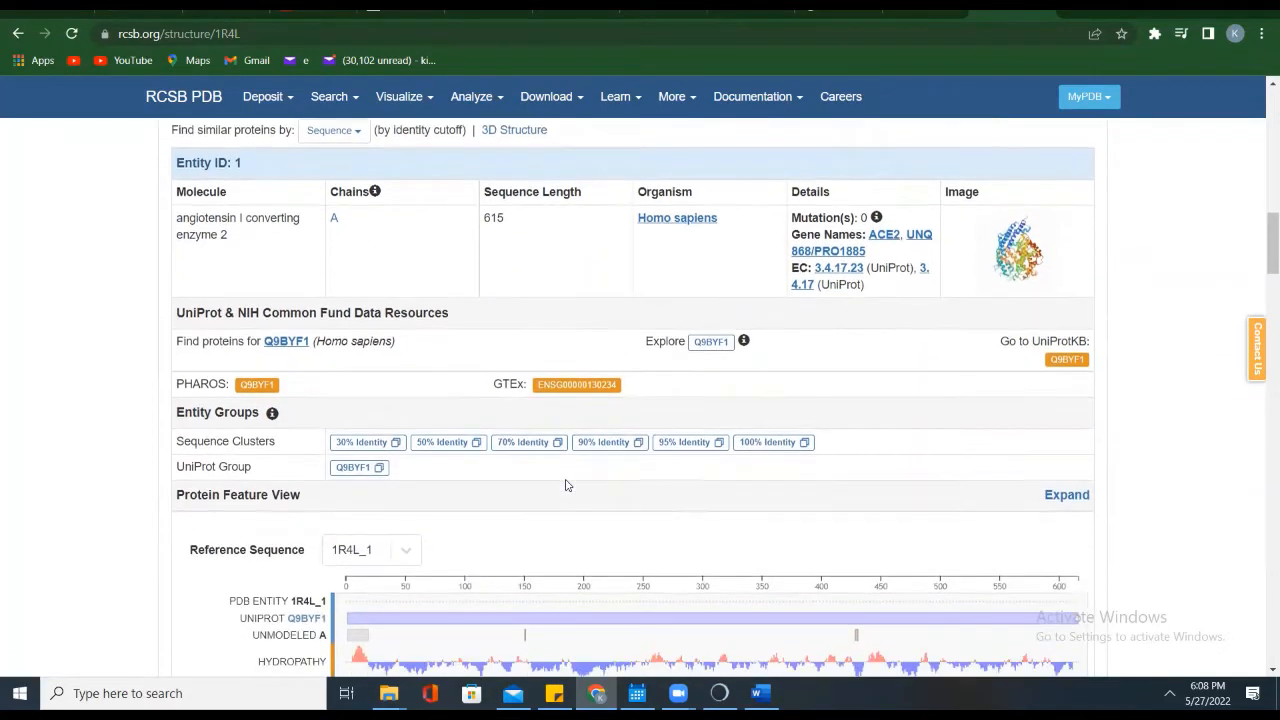
scroll(565, 485, "down", 2)
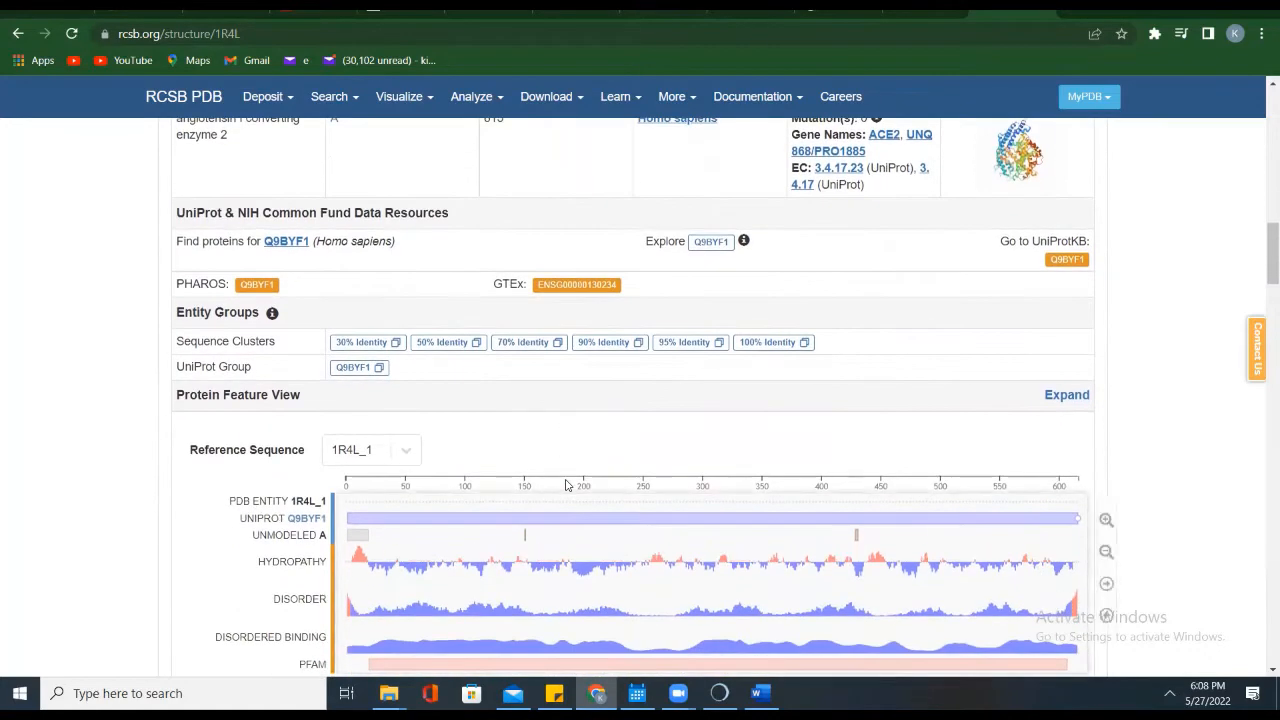
scroll(508, 329, "down", 2)
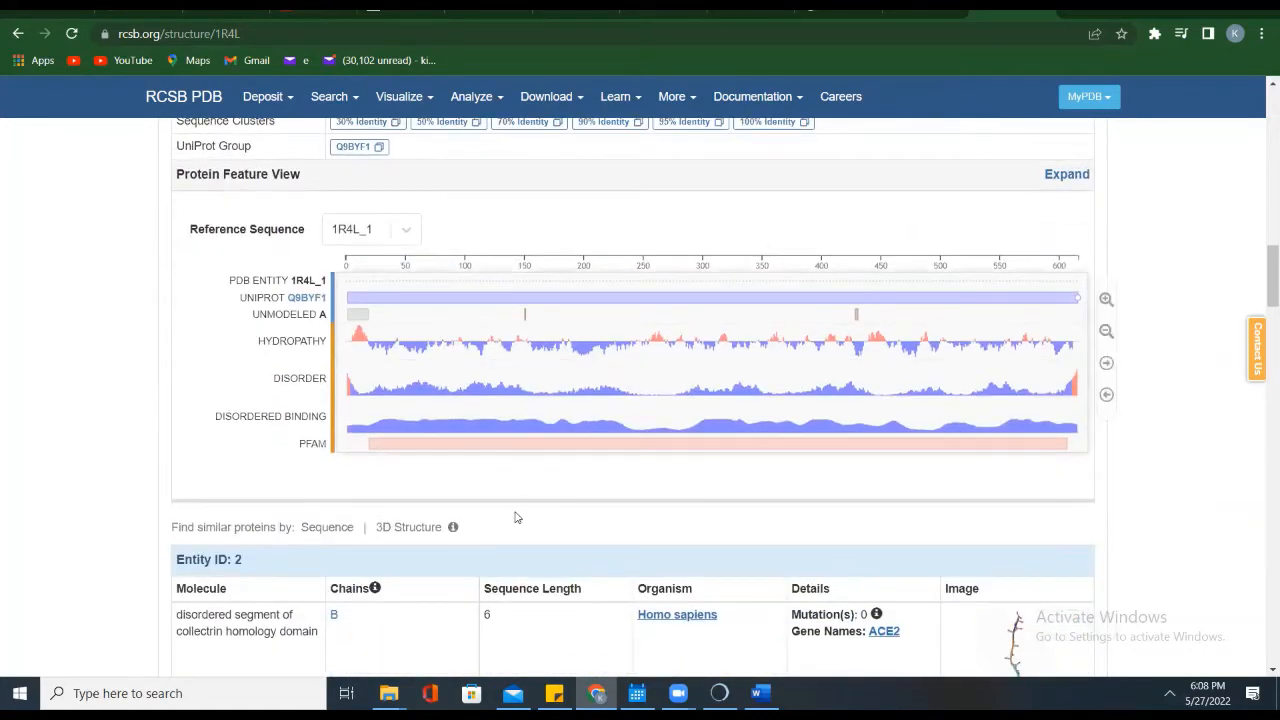
scroll(516, 517, "down", 3)
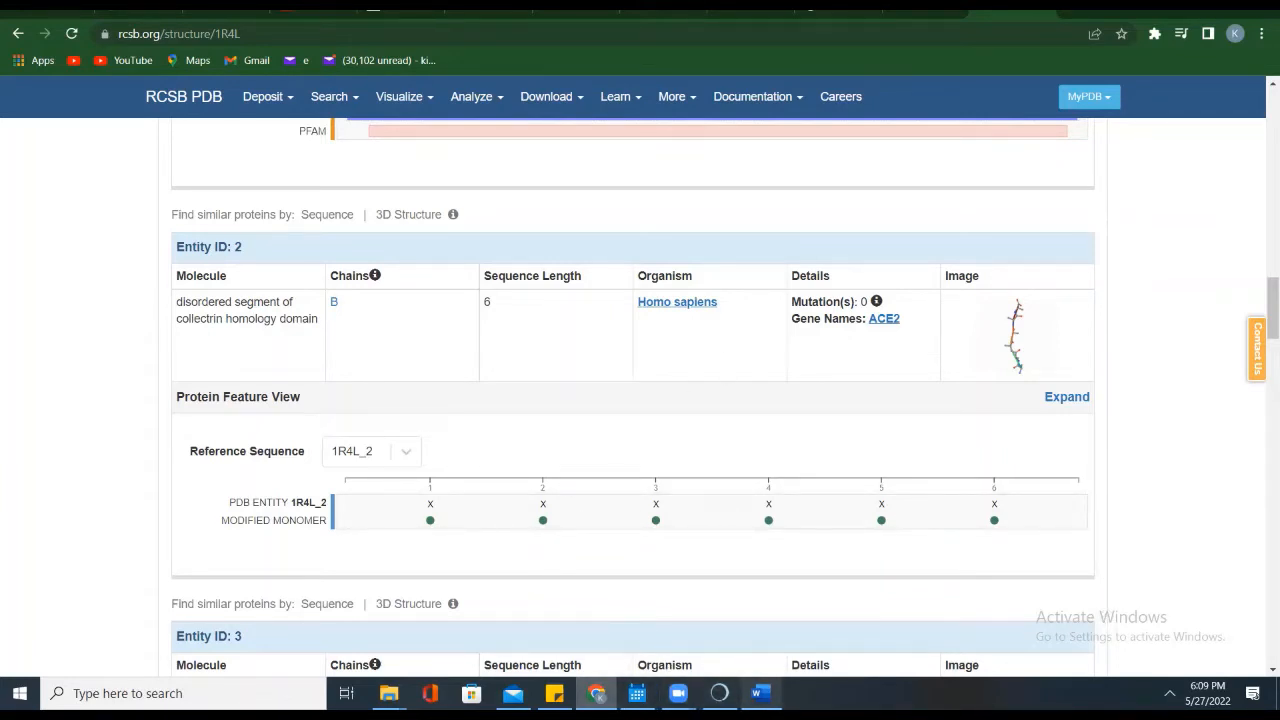
mouse_move(678, 693)
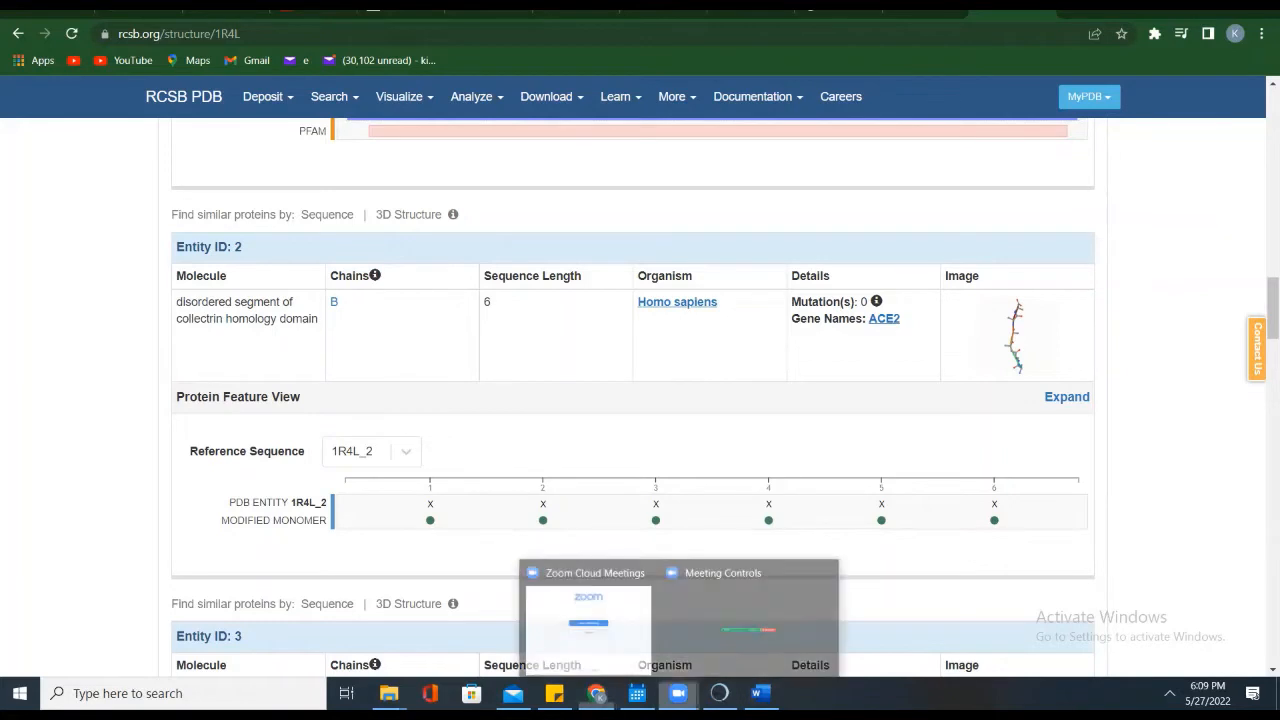
left_click(708, 618)
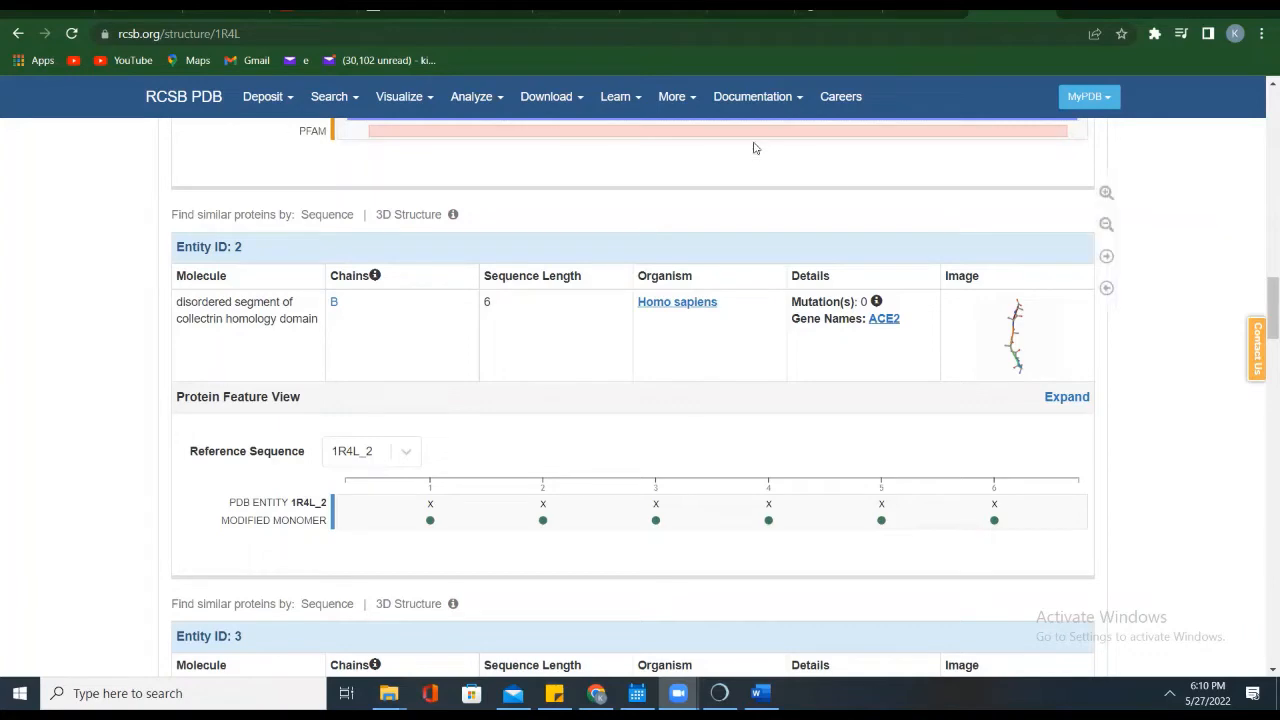
Step: Compare the molecules, chains, sequence lengths and images of macromolecule entities 1 to 4 in the 1R4L entry
scroll(481, 242, "up", 3)
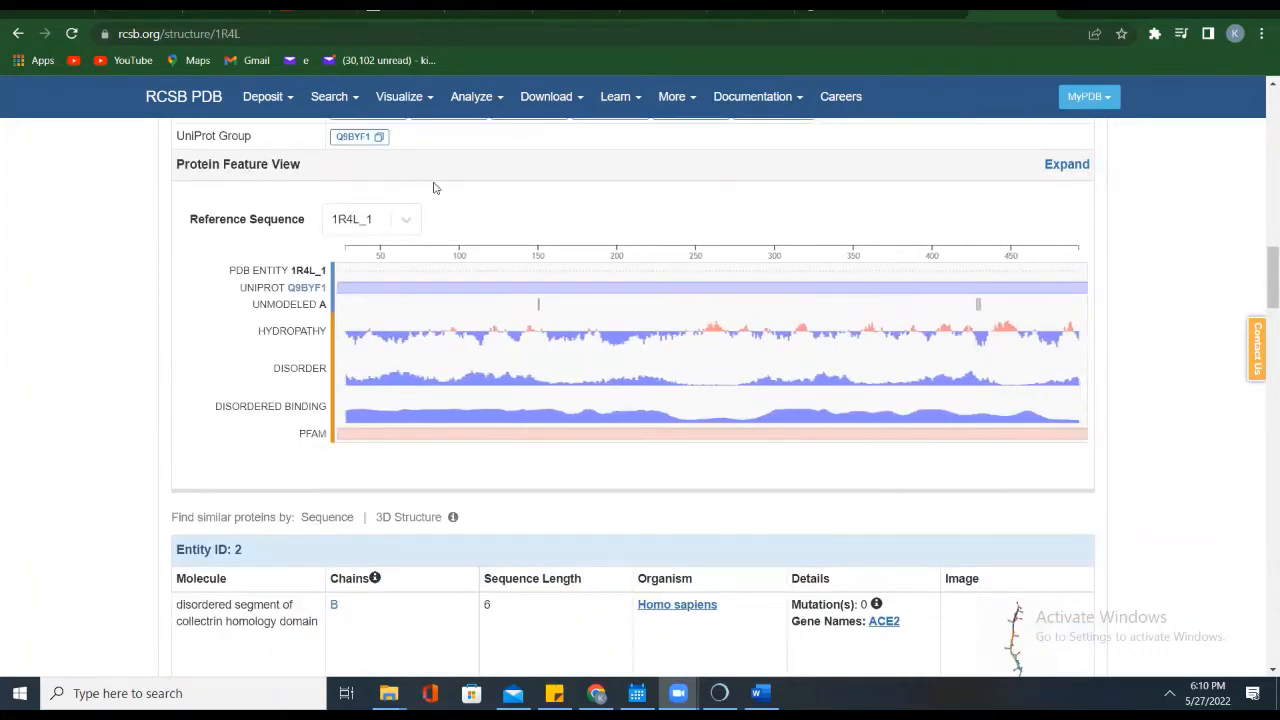
scroll(434, 189, "up", 2)
scroll(378, 190, "up", 2)
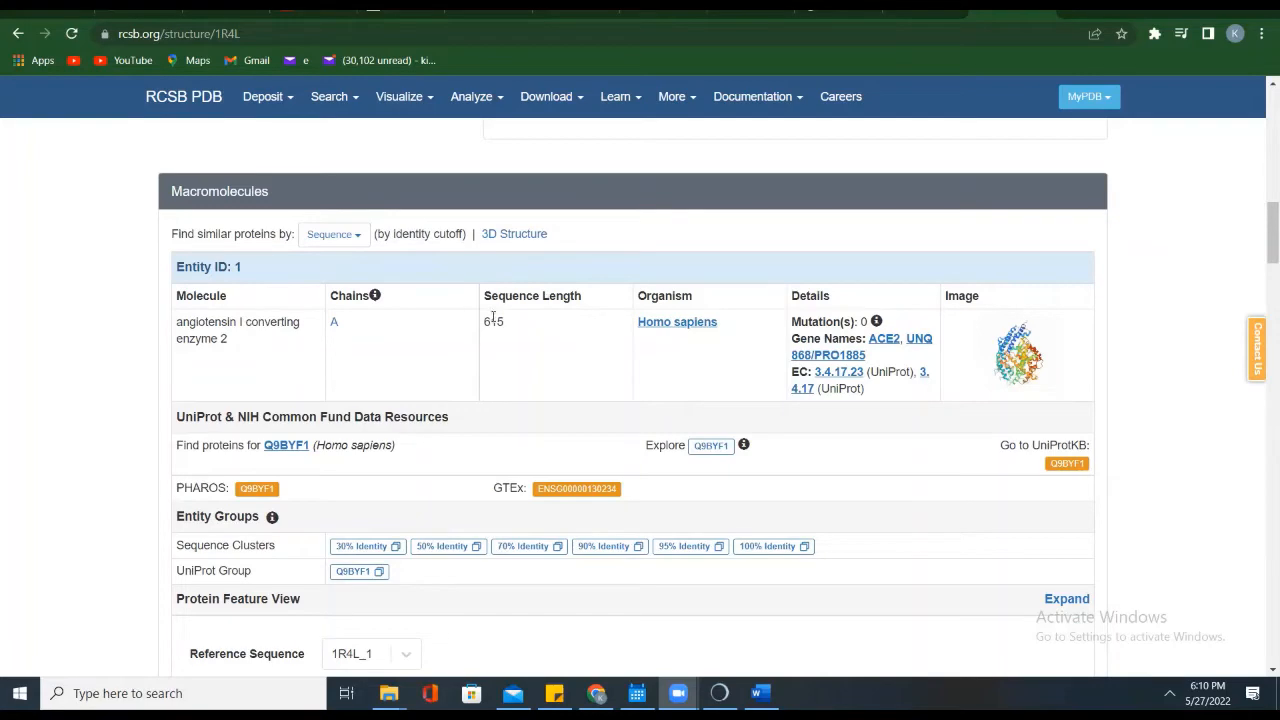
scroll(517, 340, "down", 6)
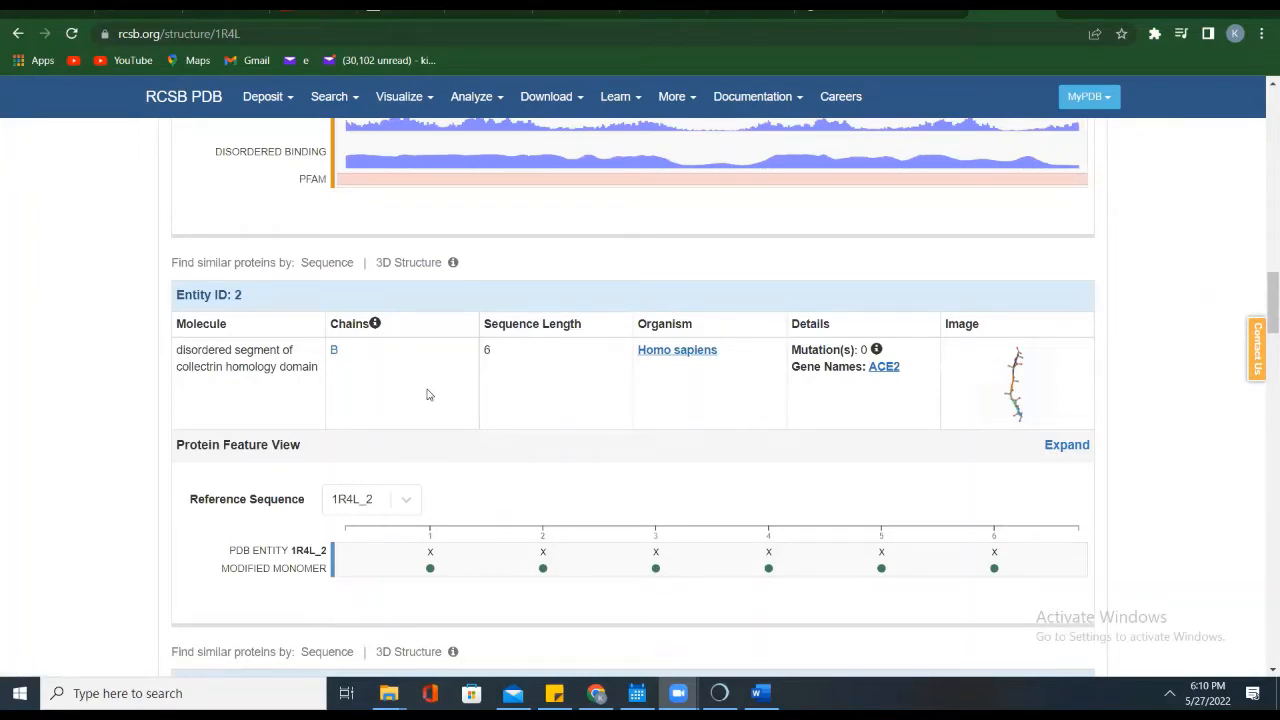
scroll(427, 394, "up", 1)
scroll(427, 394, "down", 2)
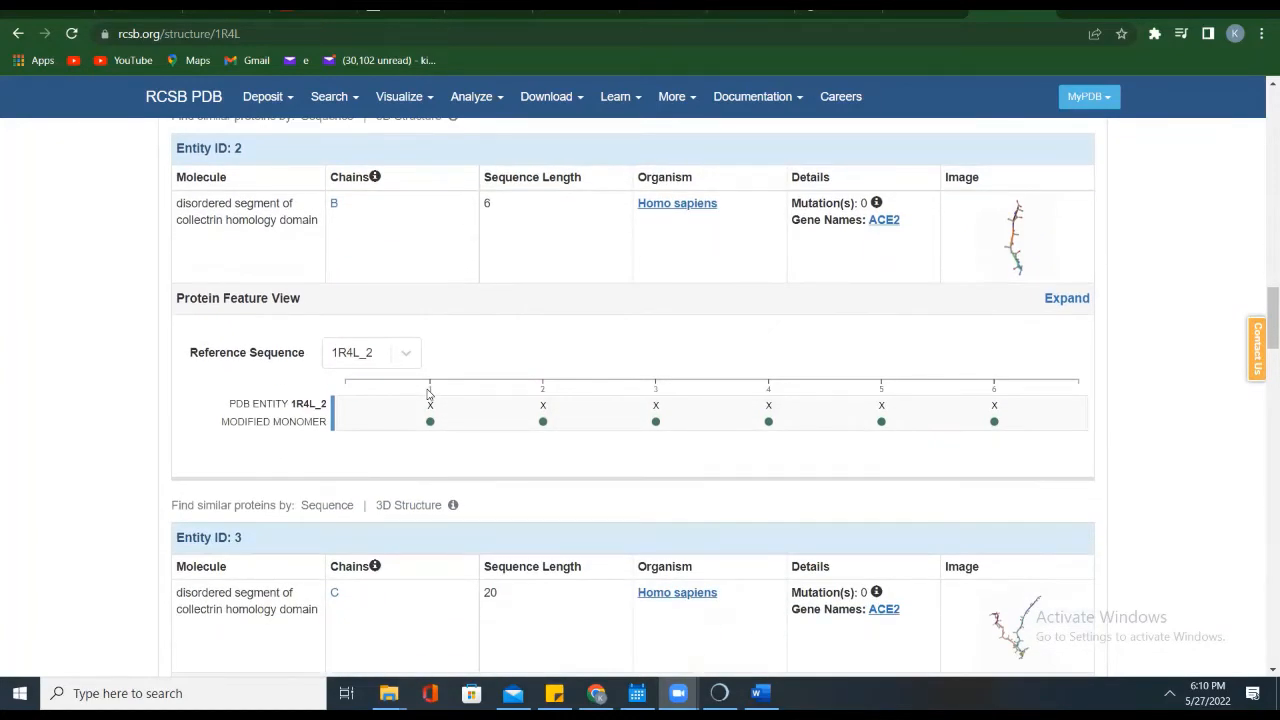
scroll(451, 464, "down", 3)
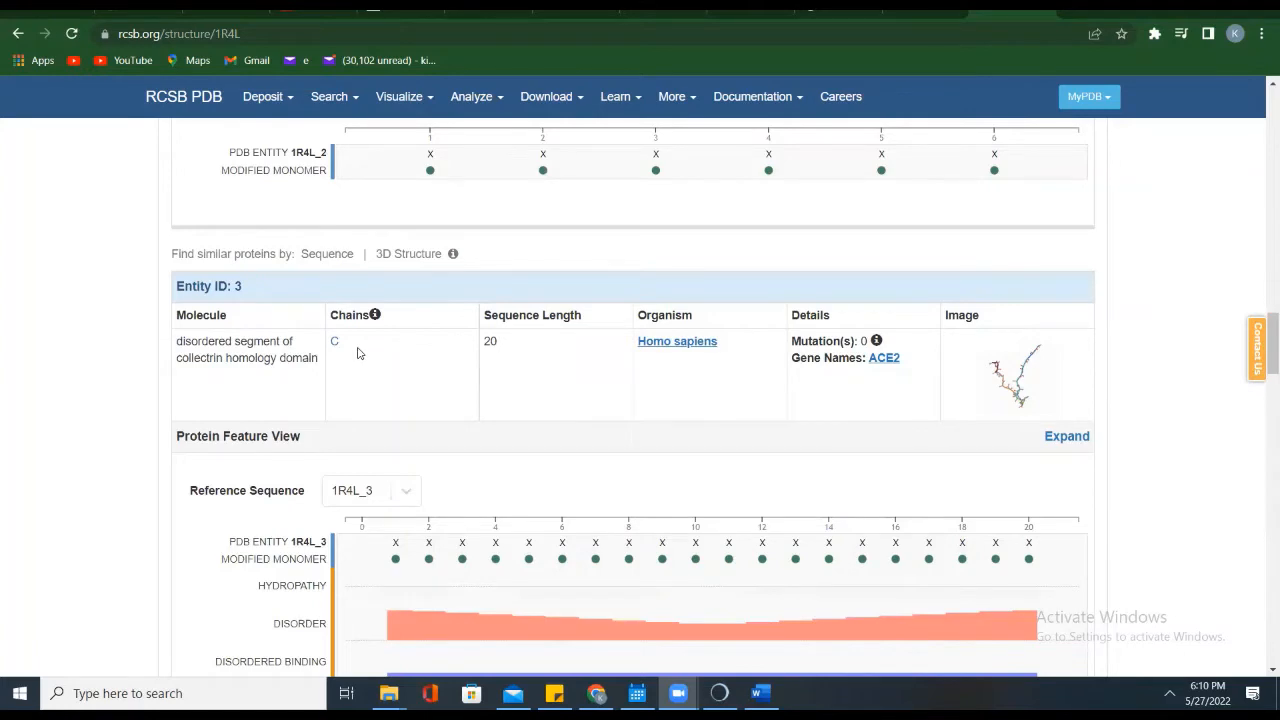
scroll(360, 348, "down", 5)
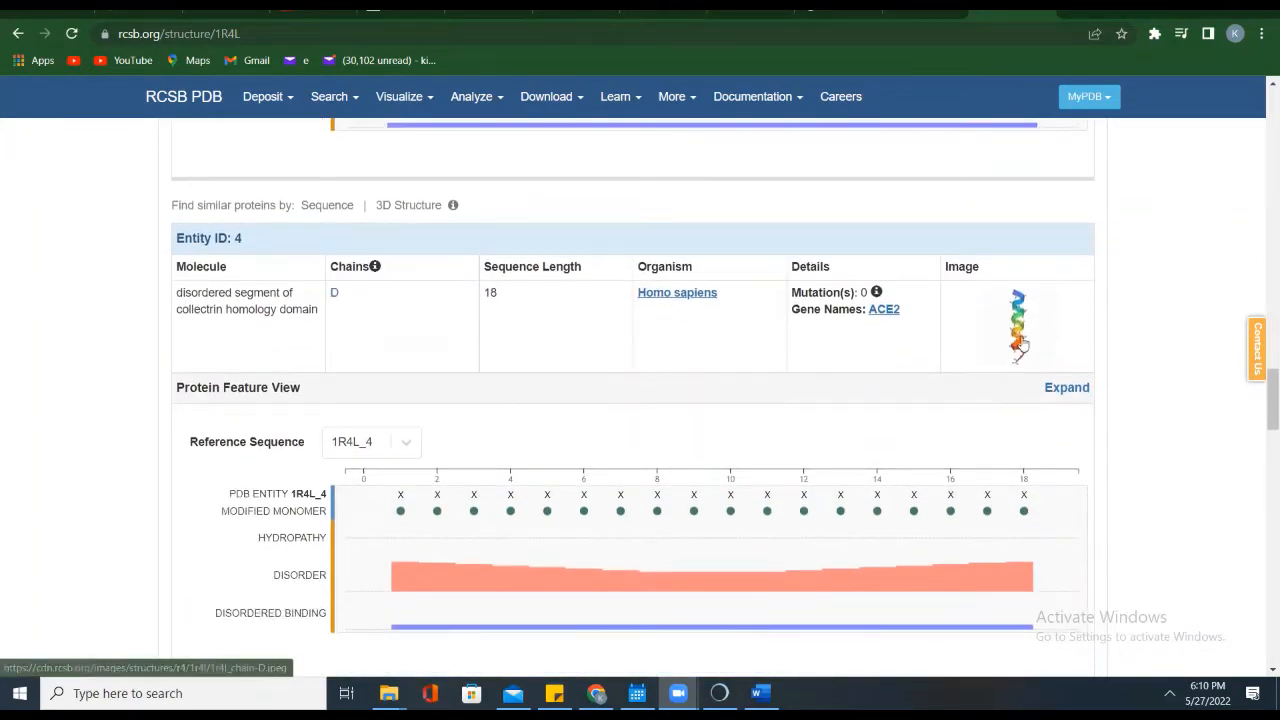
scroll(464, 289, "up", 1)
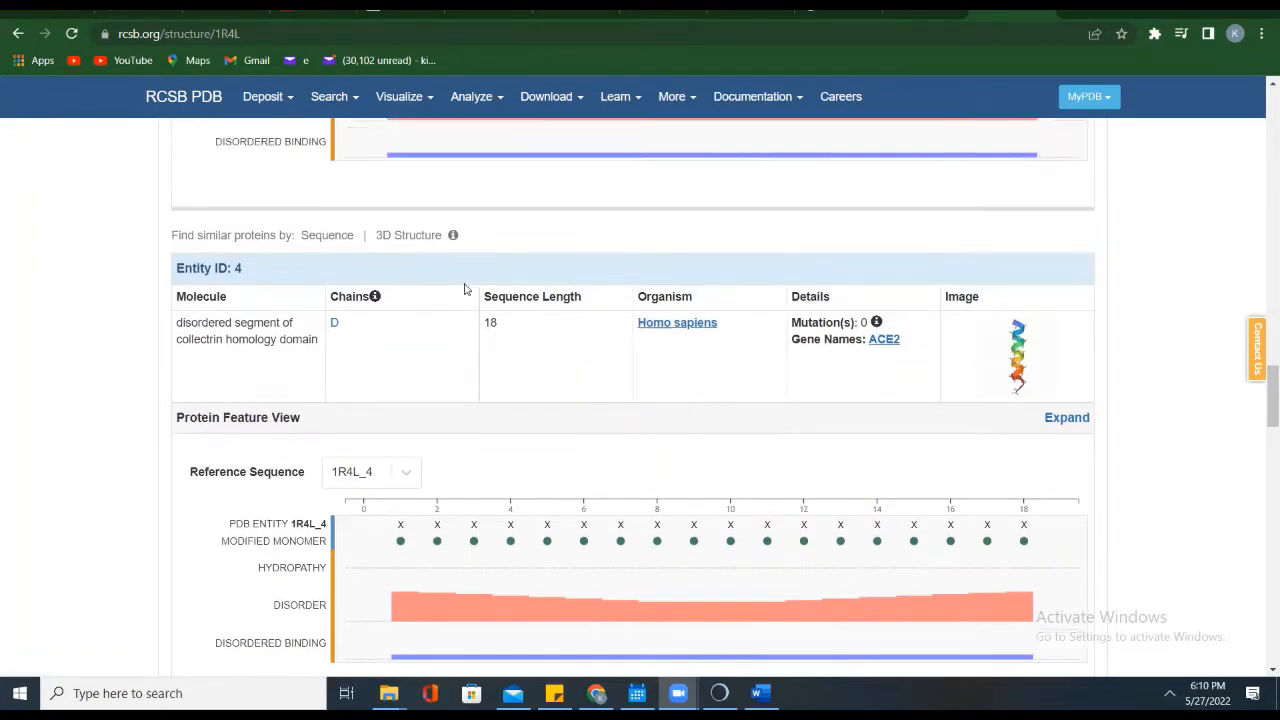
scroll(464, 289, "up", 12)
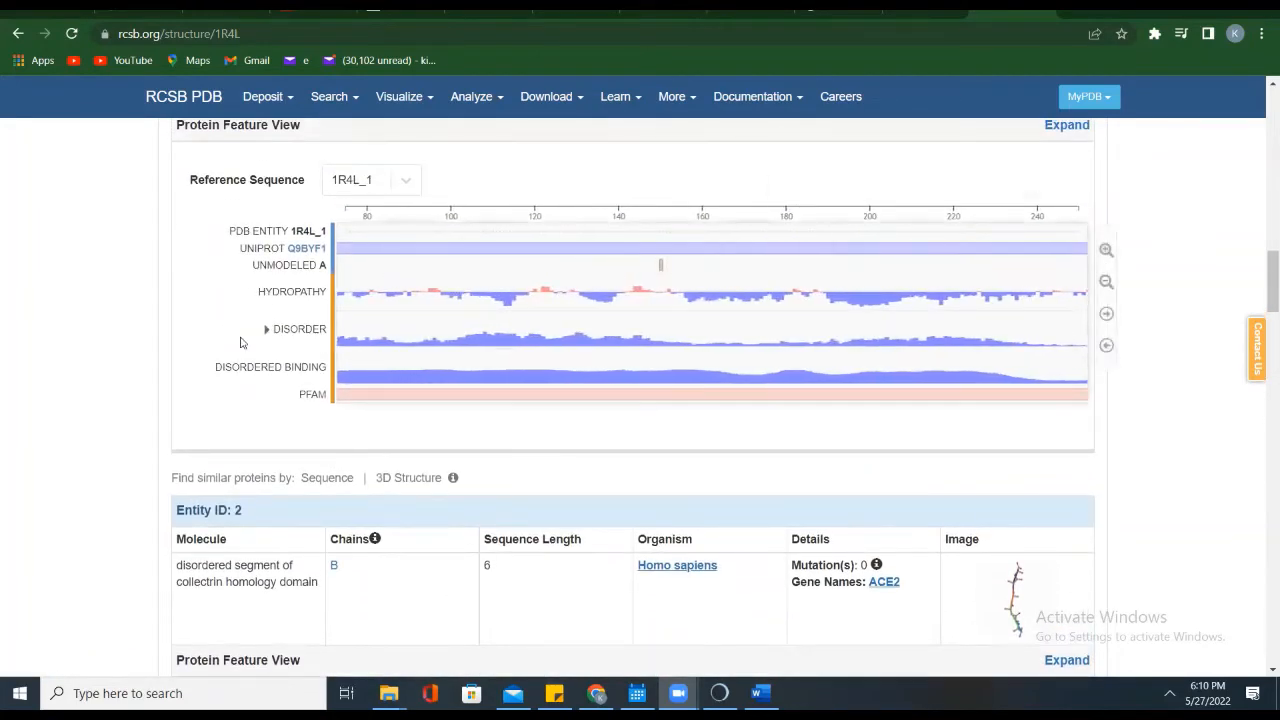
scroll(240, 342, "up", 5)
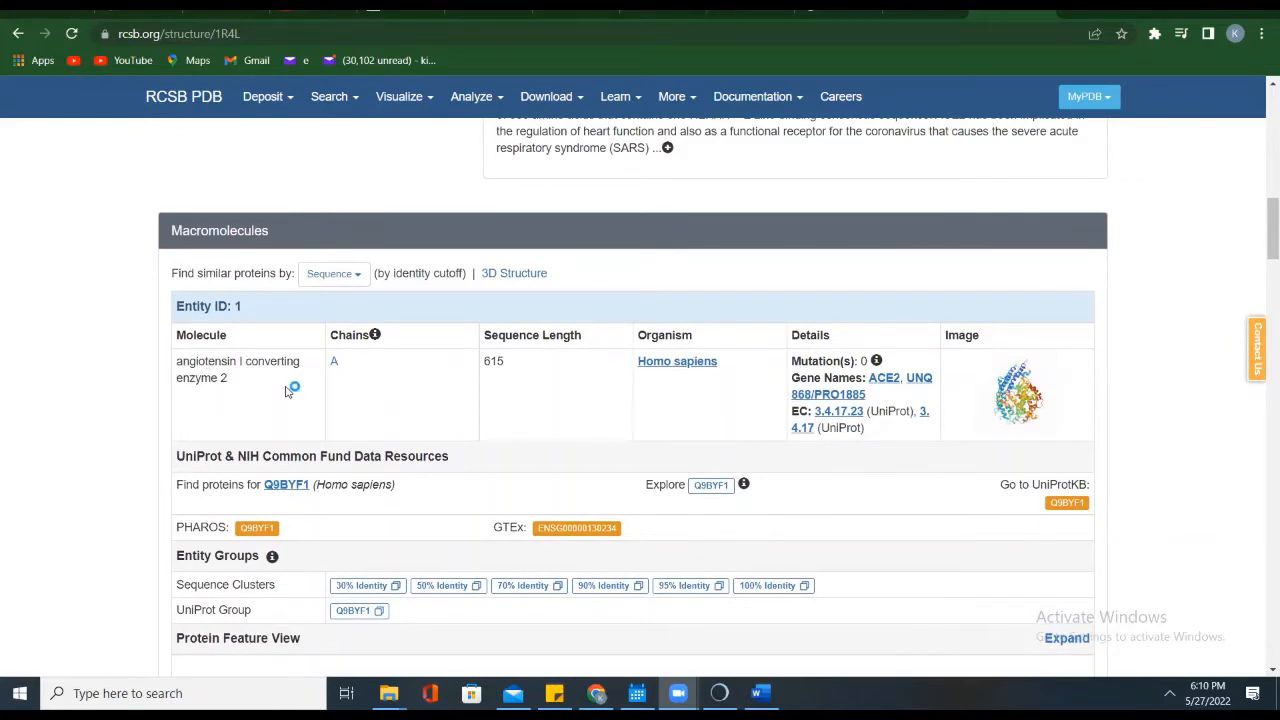
scroll(286, 391, "down", 9)
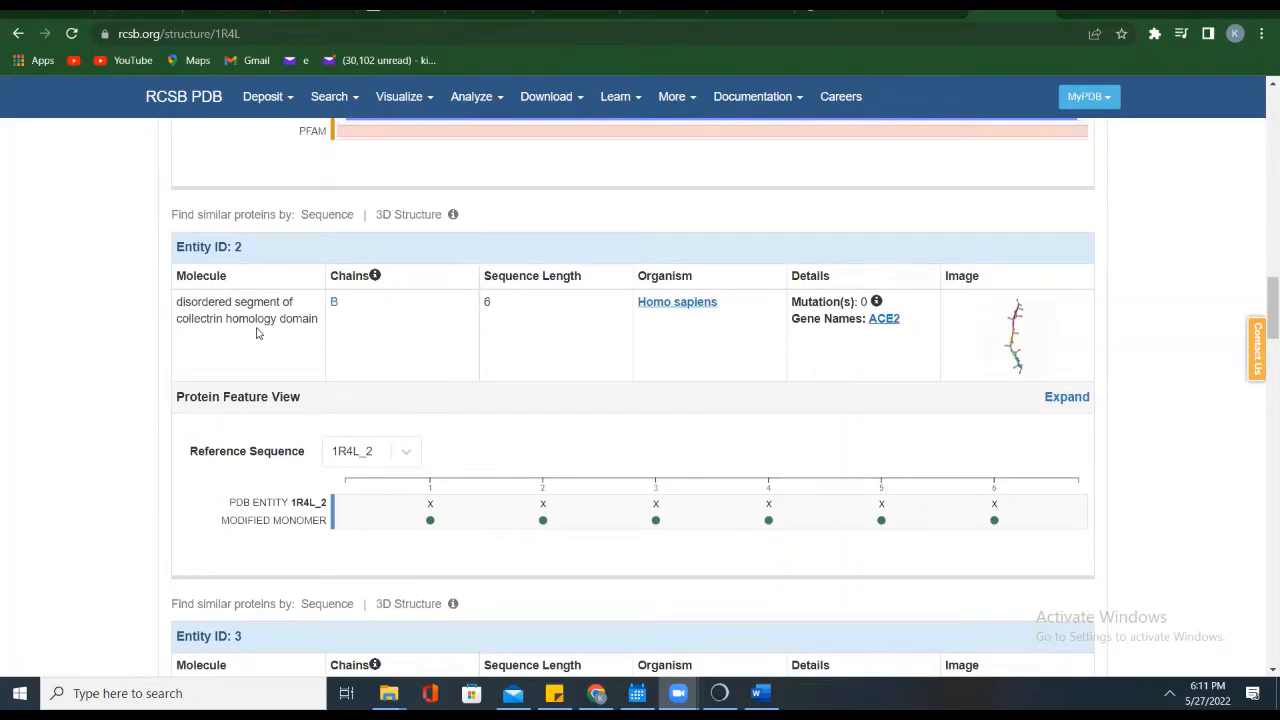
Step: Review macromolecule entities 3 to 5 of the 1R4L entry and the ligands listed under Small Molecules
scroll(256, 333, "down", 3)
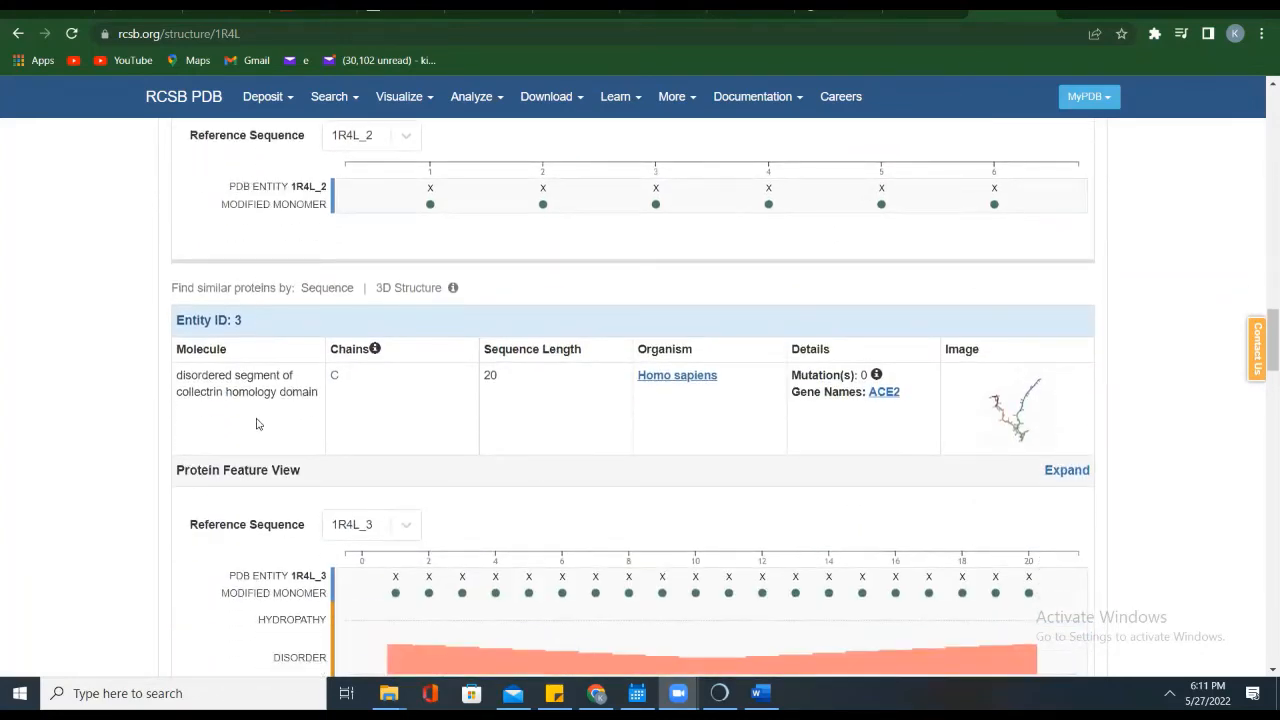
scroll(256, 424, "down", 3)
scroll(256, 424, "down", 3)
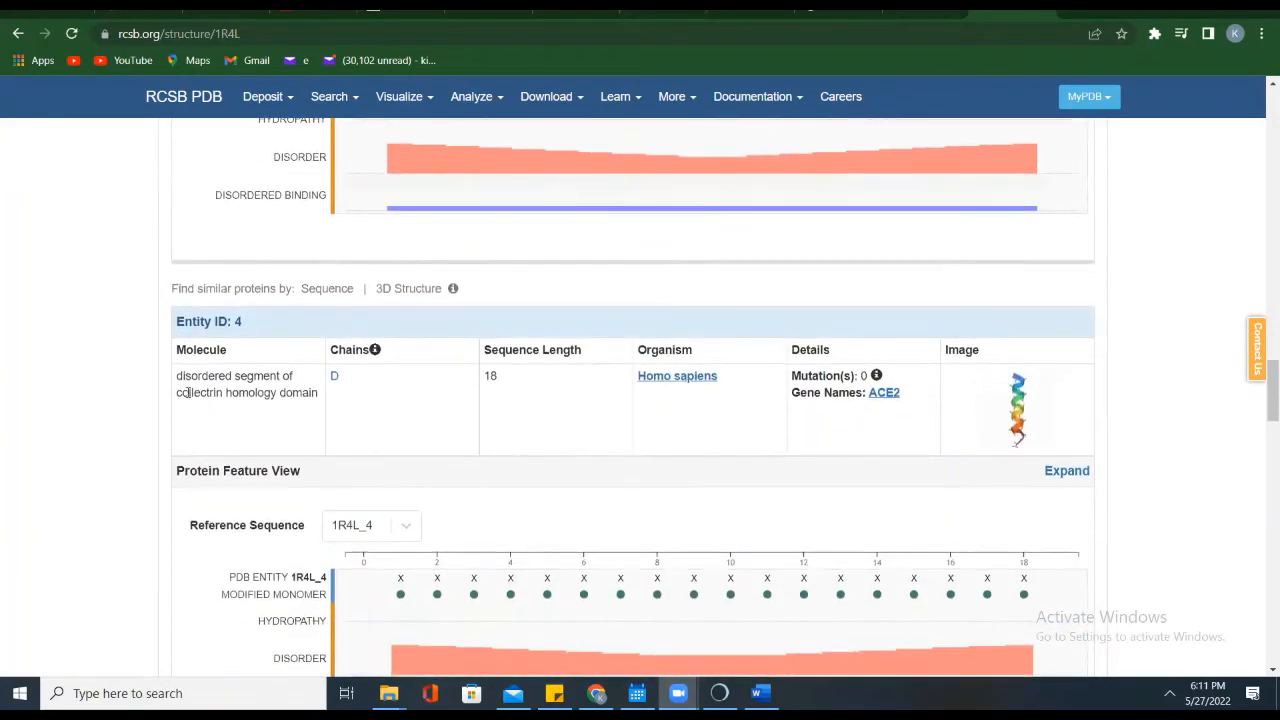
scroll(256, 394, "down", 6)
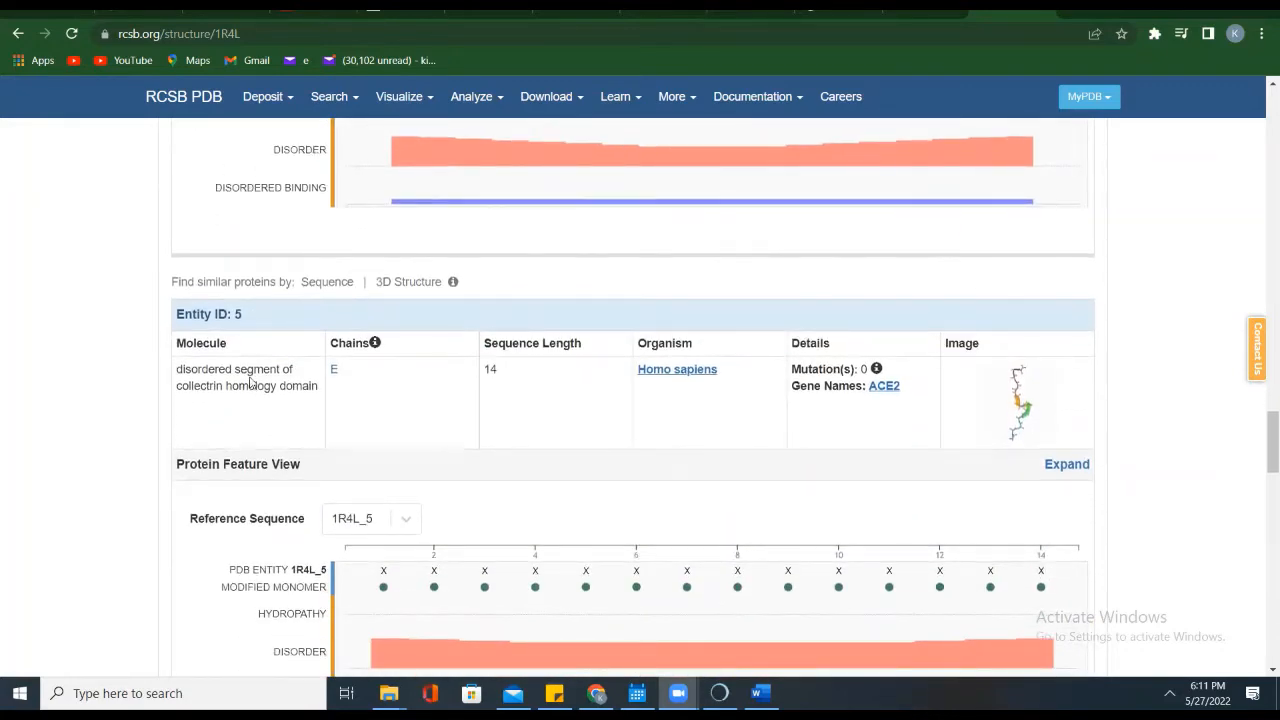
scroll(297, 408, "down", 6)
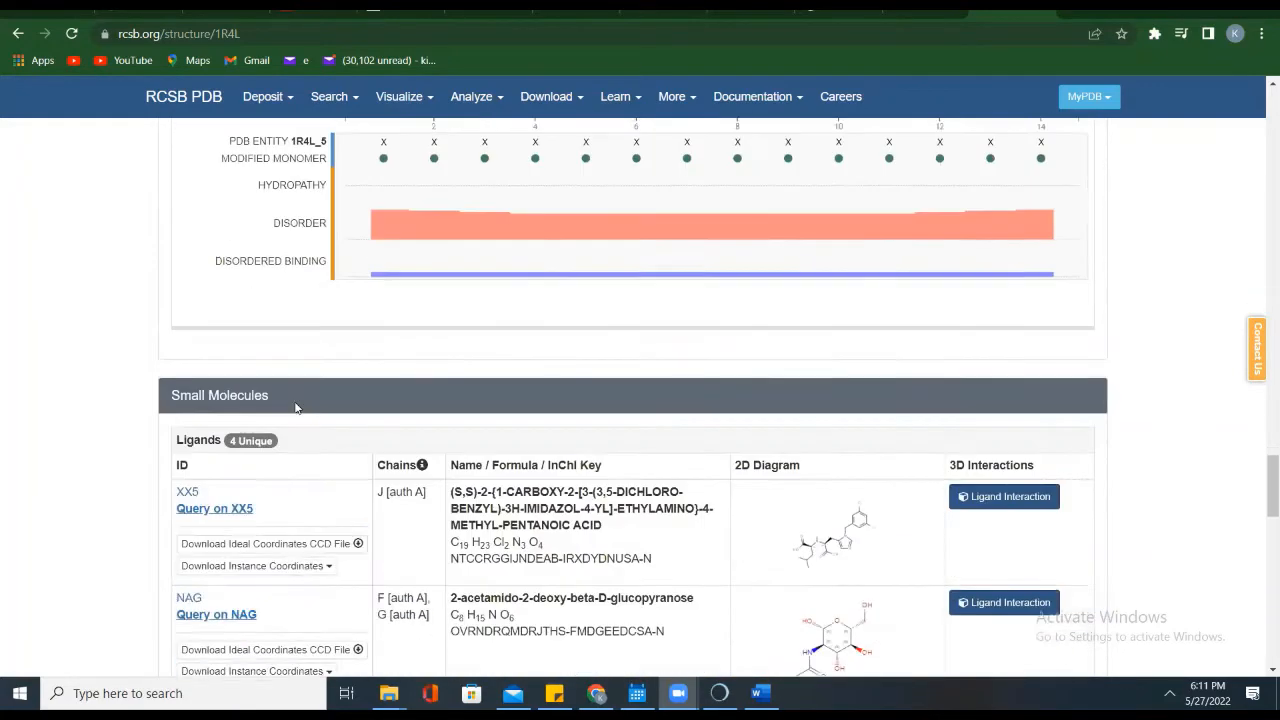
scroll(297, 408, "down", 1)
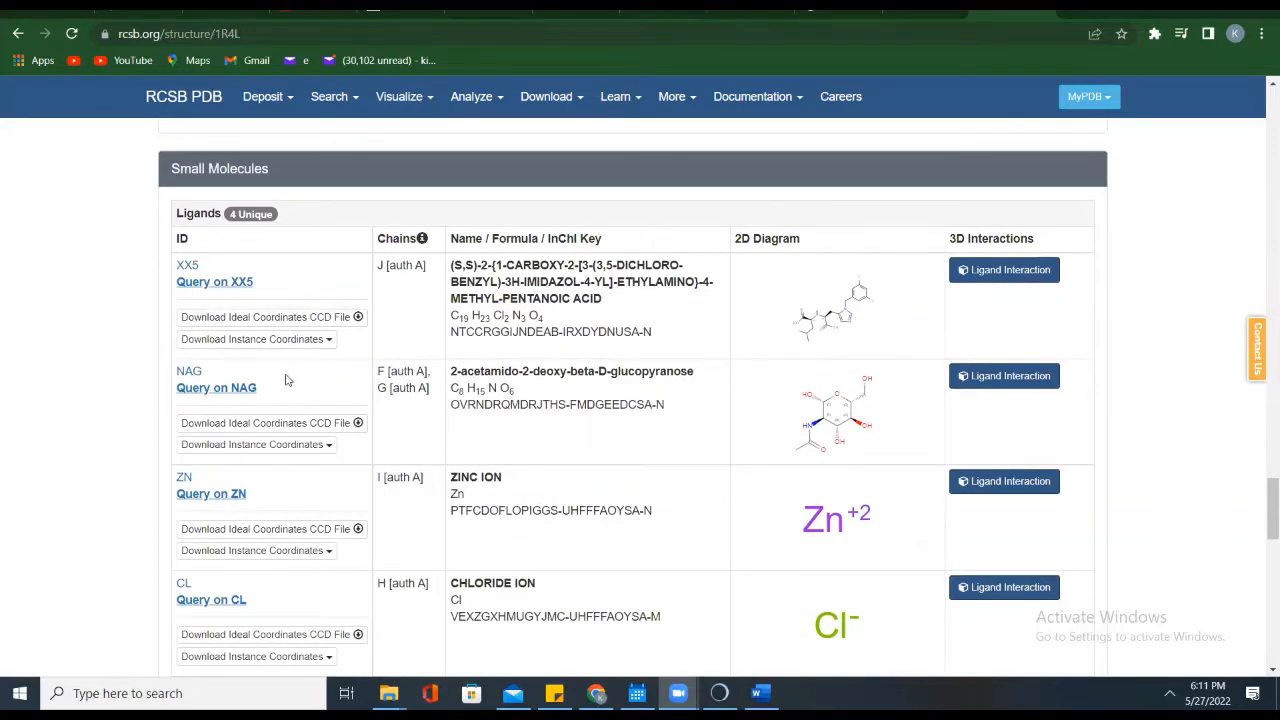
scroll(531, 314, "up", 12)
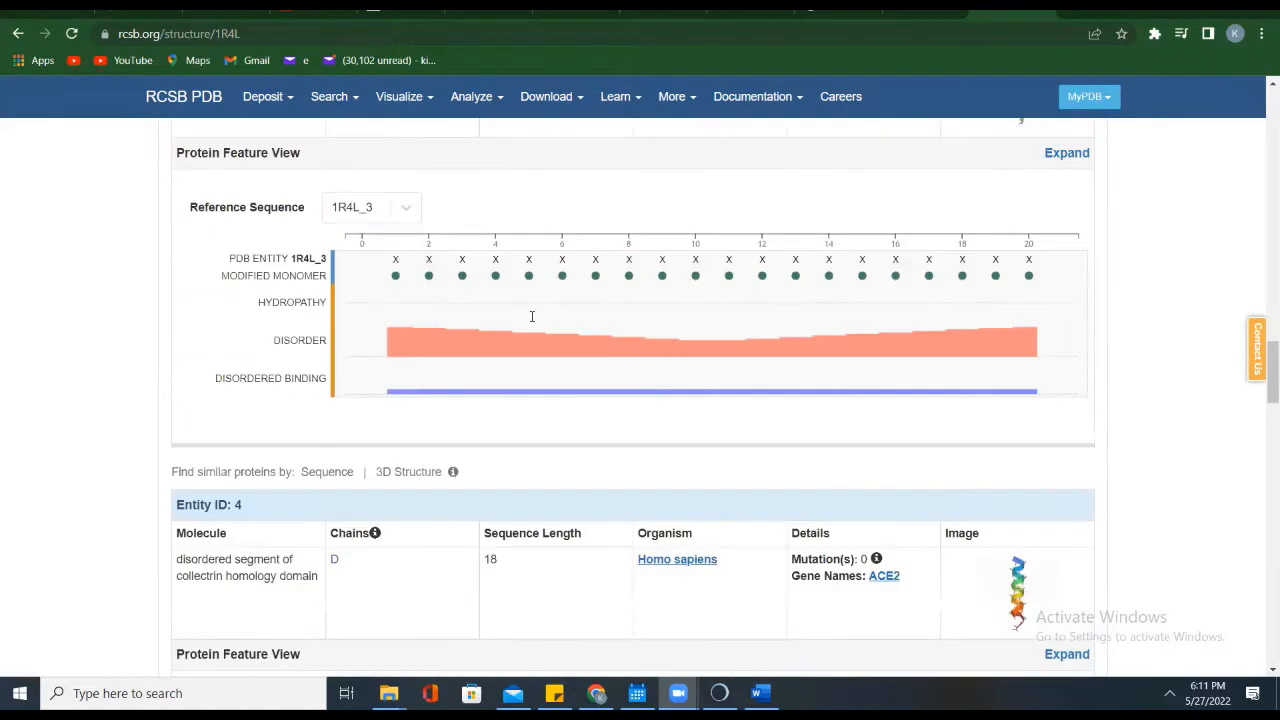
scroll(185, 257, "up", 15)
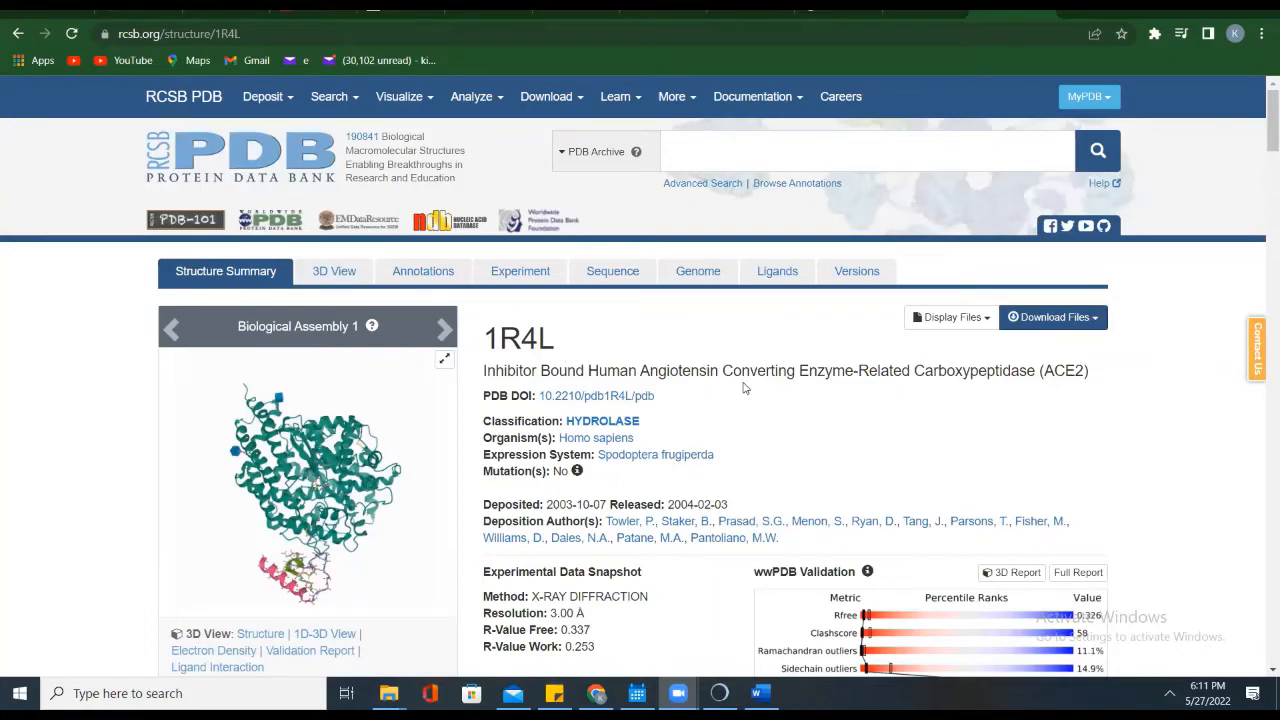
Step: Examine the 1R4L ligands XX5, NAG, ZN and CL, plus the binding affinity annotations and experimental validation data
scroll(743, 388, "down", 15)
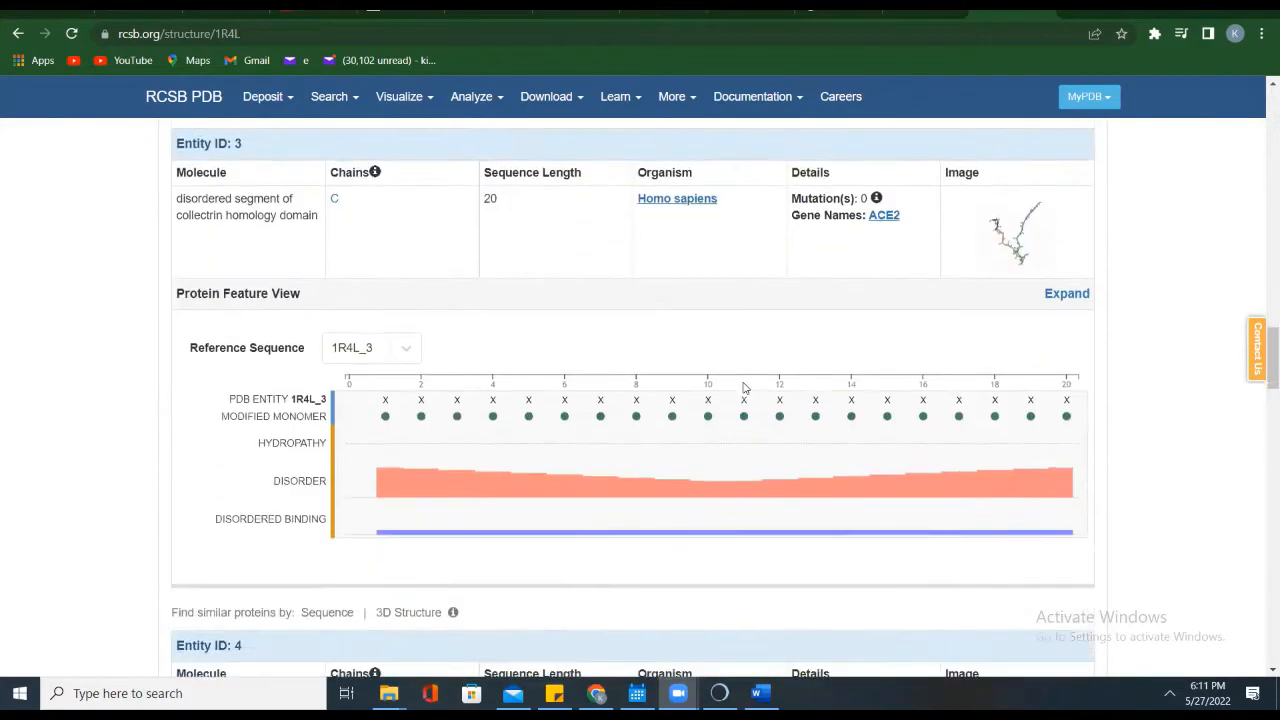
scroll(423, 500, "down", 9)
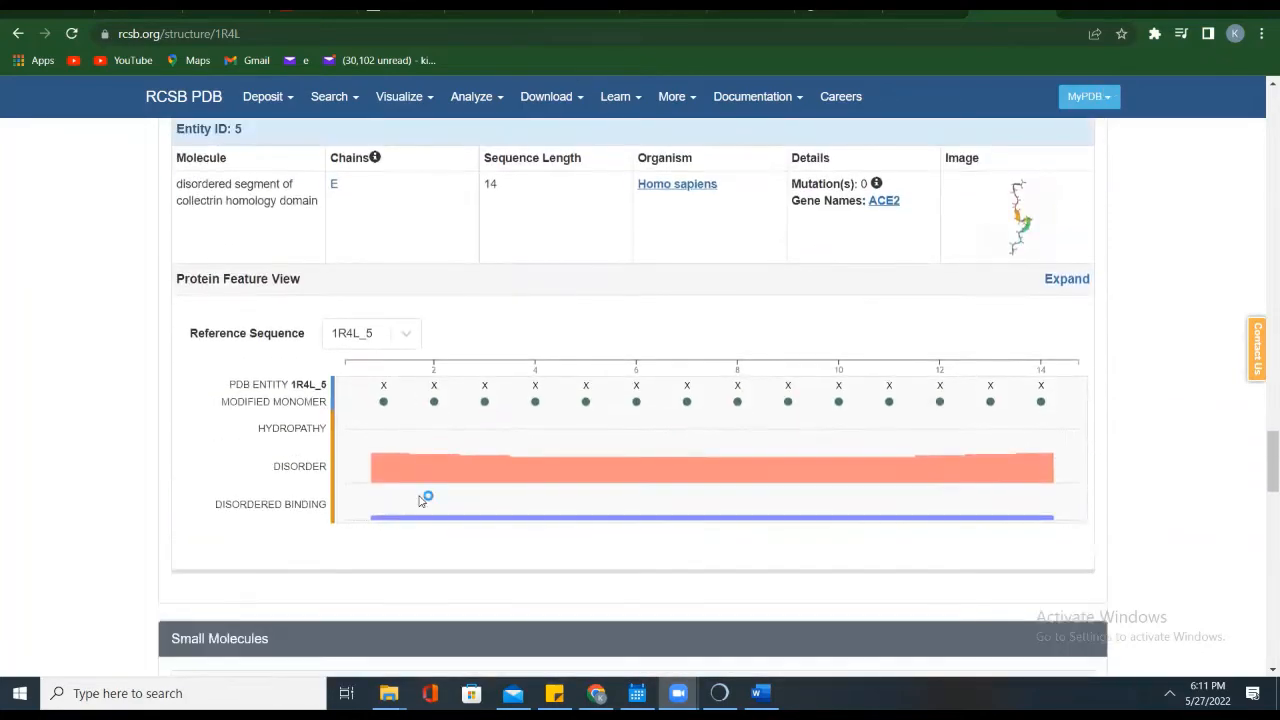
scroll(264, 565, "down", 15)
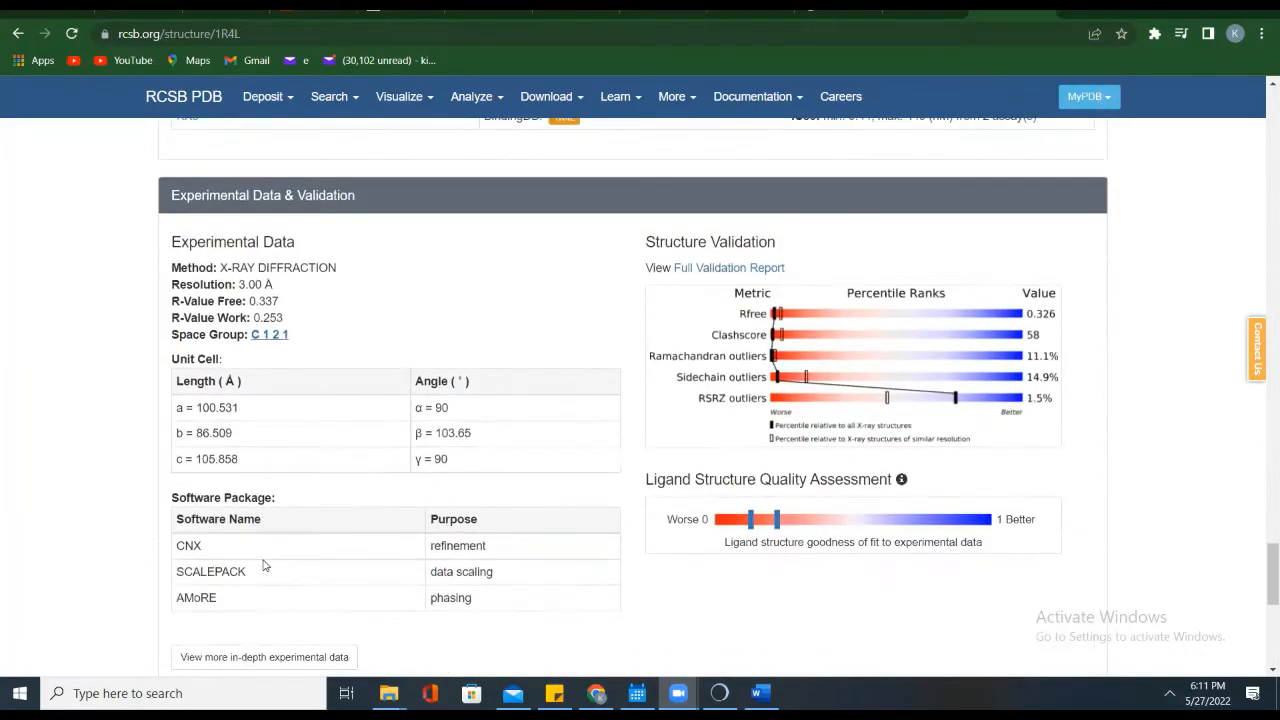
scroll(264, 565, "up", 14)
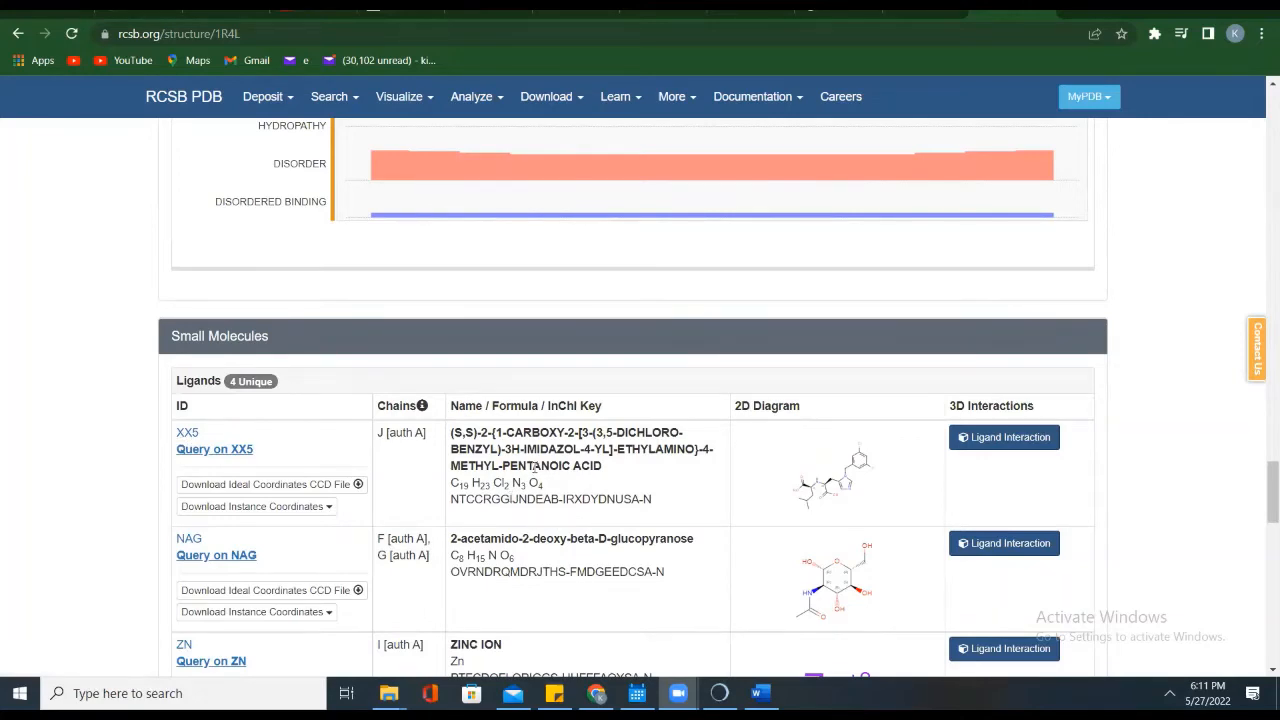
scroll(530, 455, "down", 2)
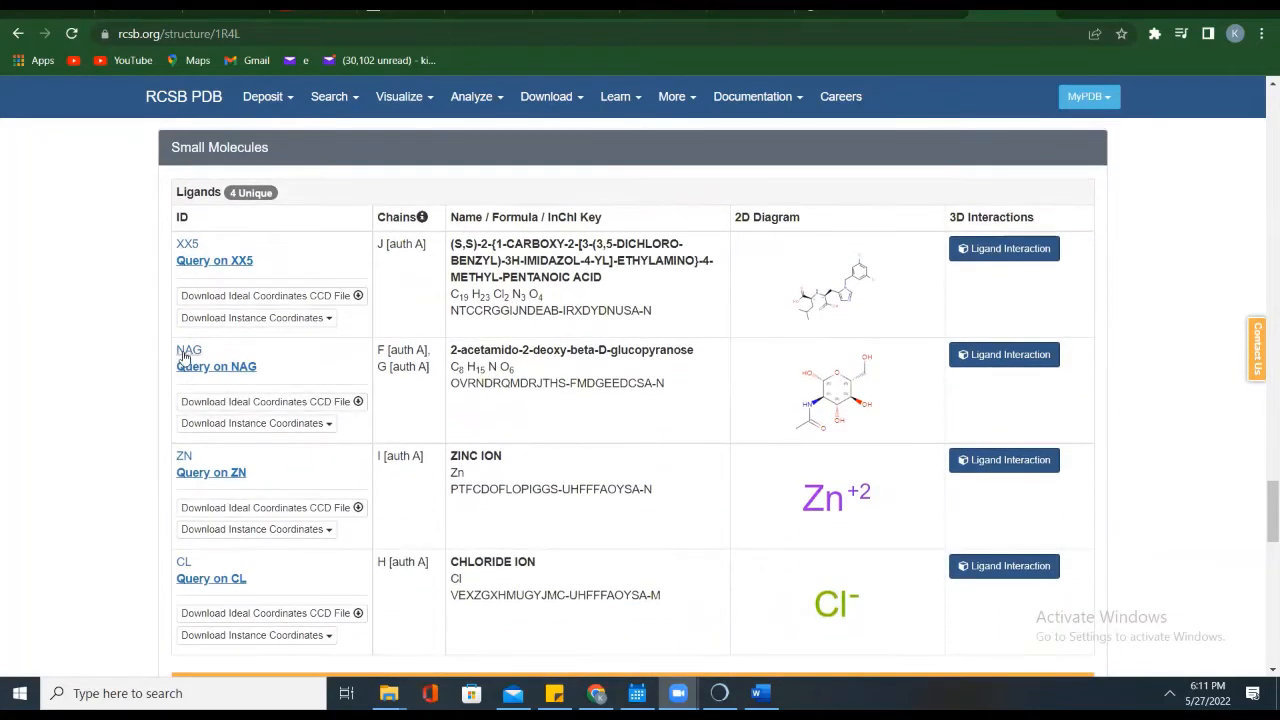
scroll(205, 350, "down", 2)
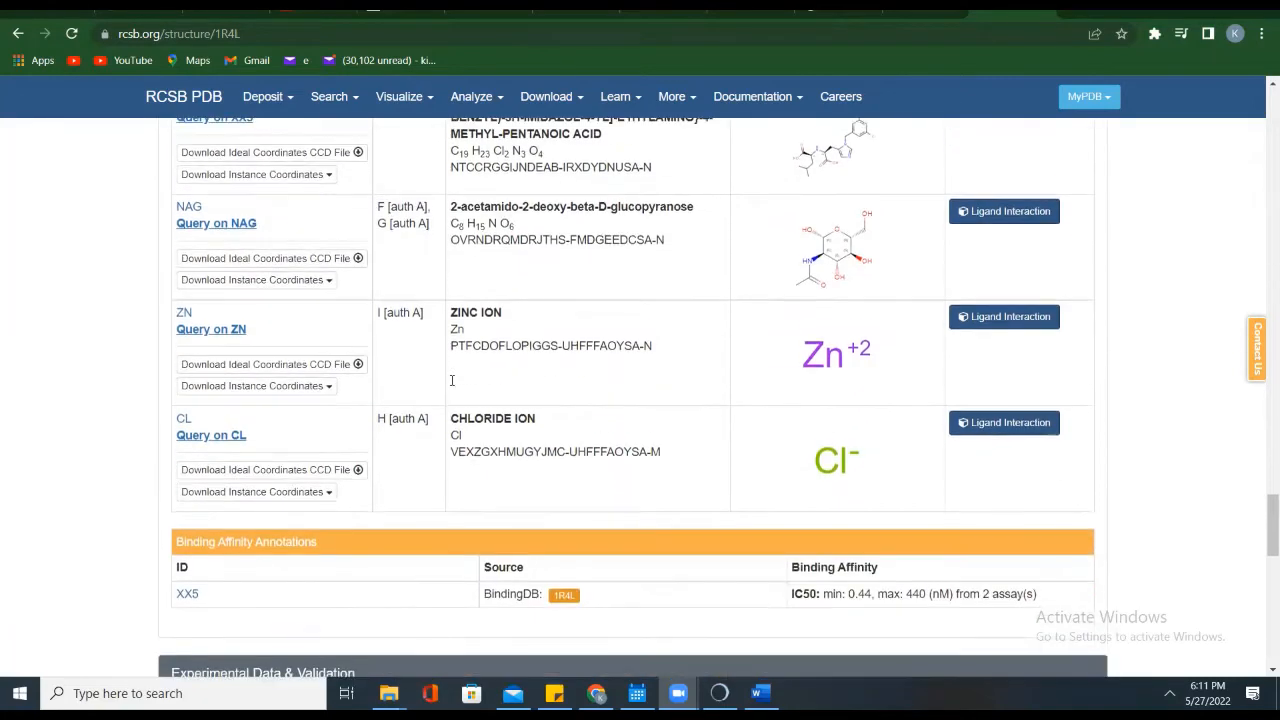
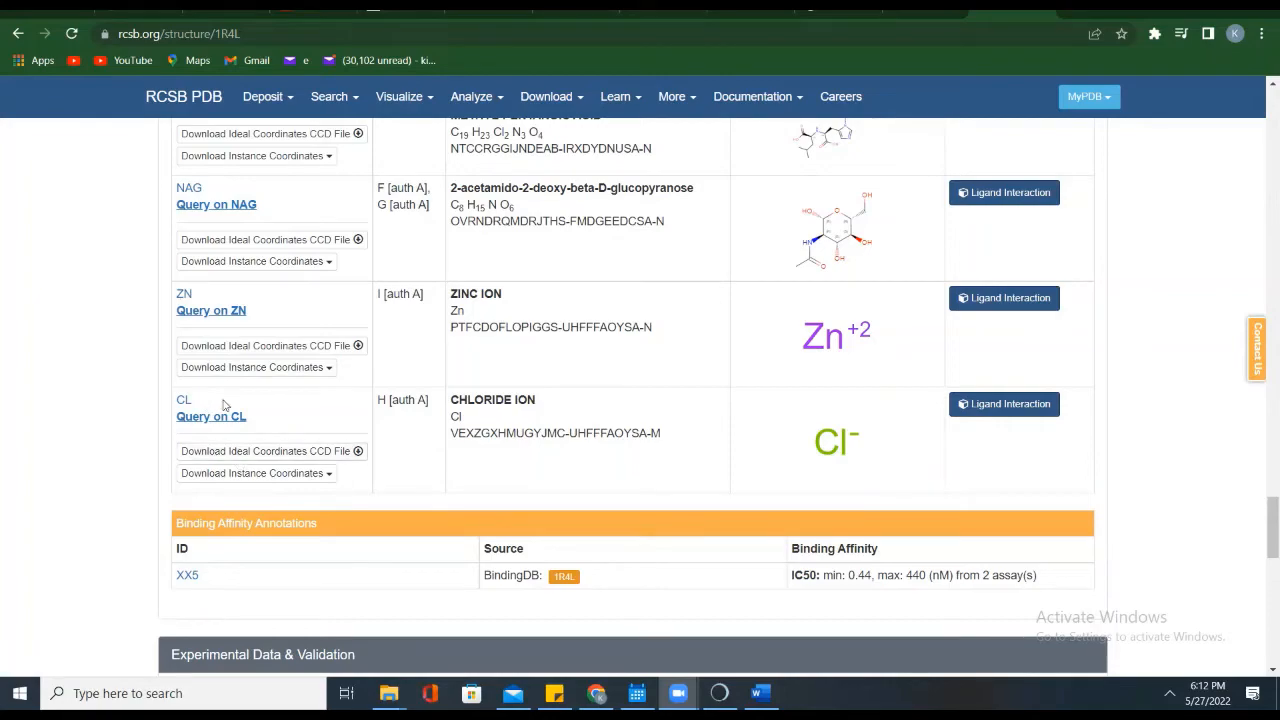
scroll(224, 404, "down", 1)
scroll(224, 404, "down", 1)
scroll(224, 404, "down", 4)
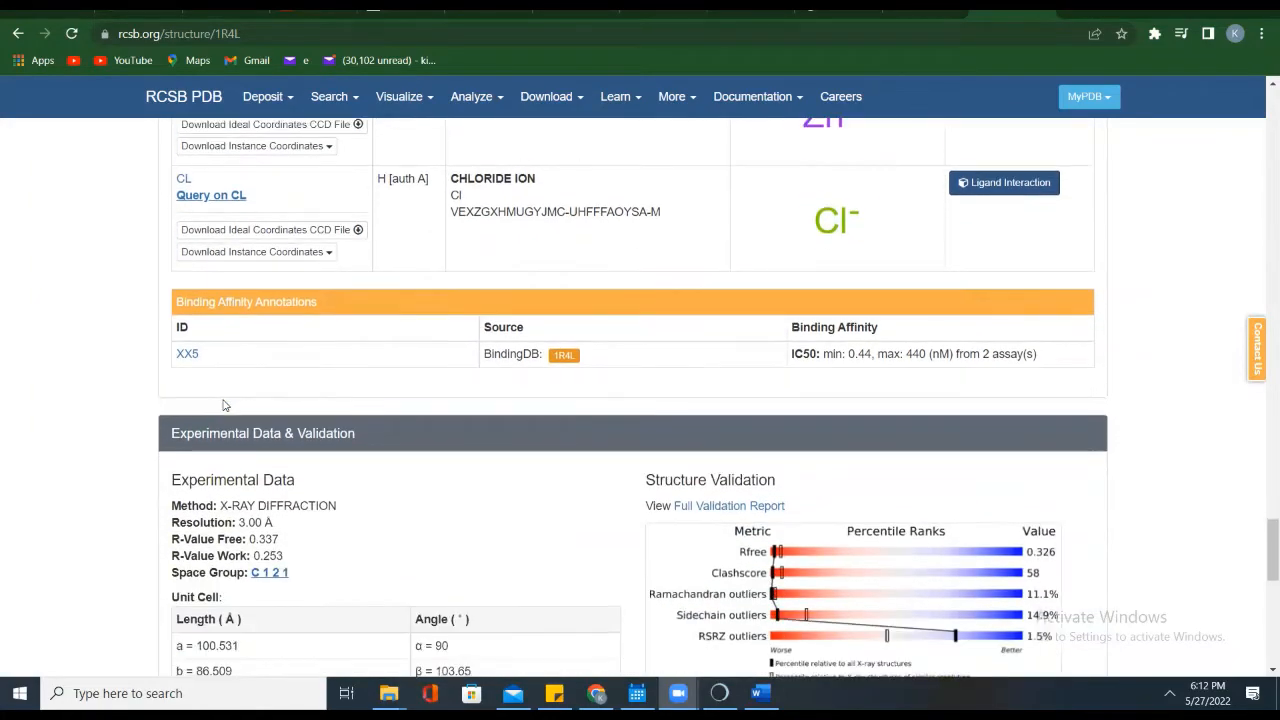
scroll(224, 404, "up", 4)
scroll(224, 404, "up", 20)
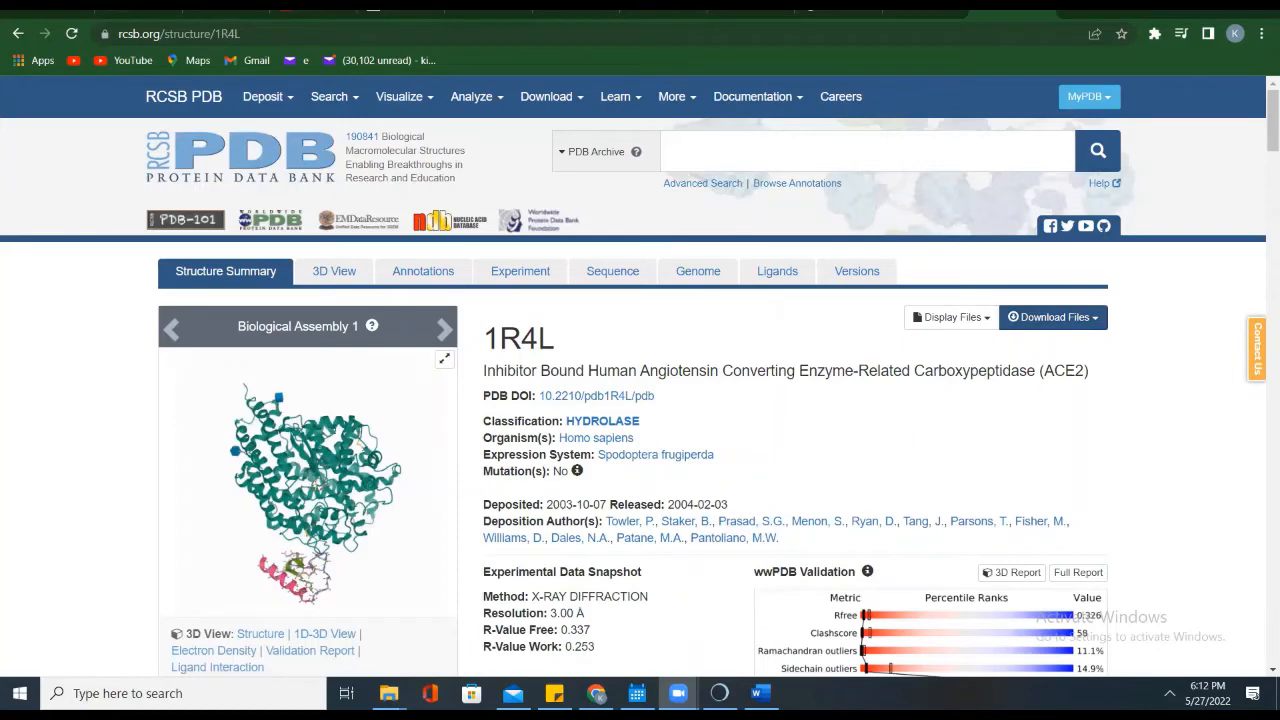
Step: Switch to the Windows desktop and create a new folder named LEAP there
key("alt+Tab")
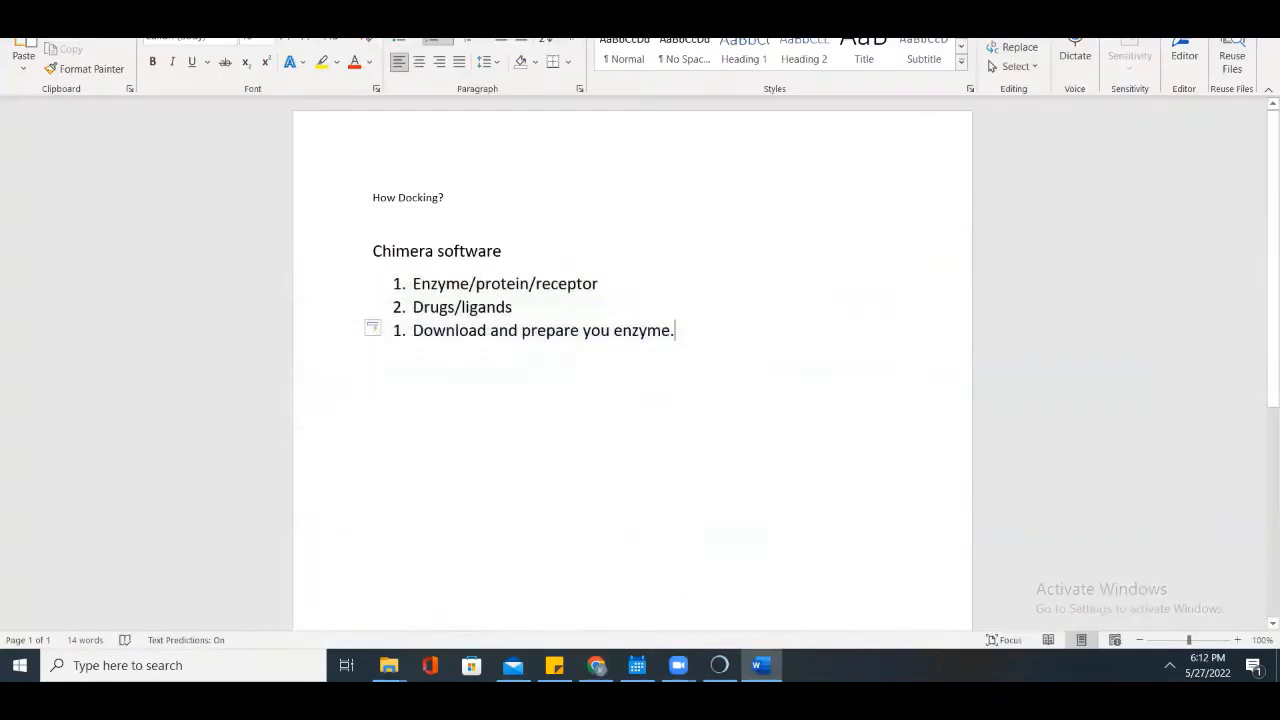
key("alt+Tab")
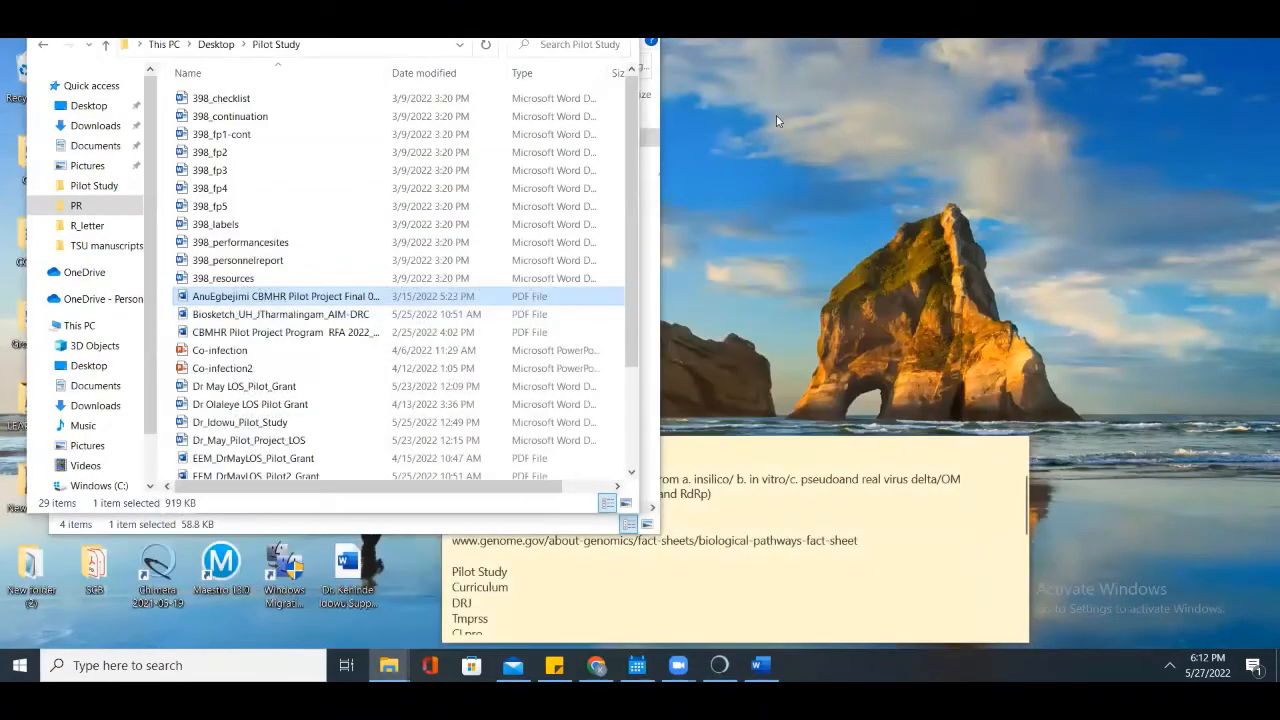
right_click(776, 116)
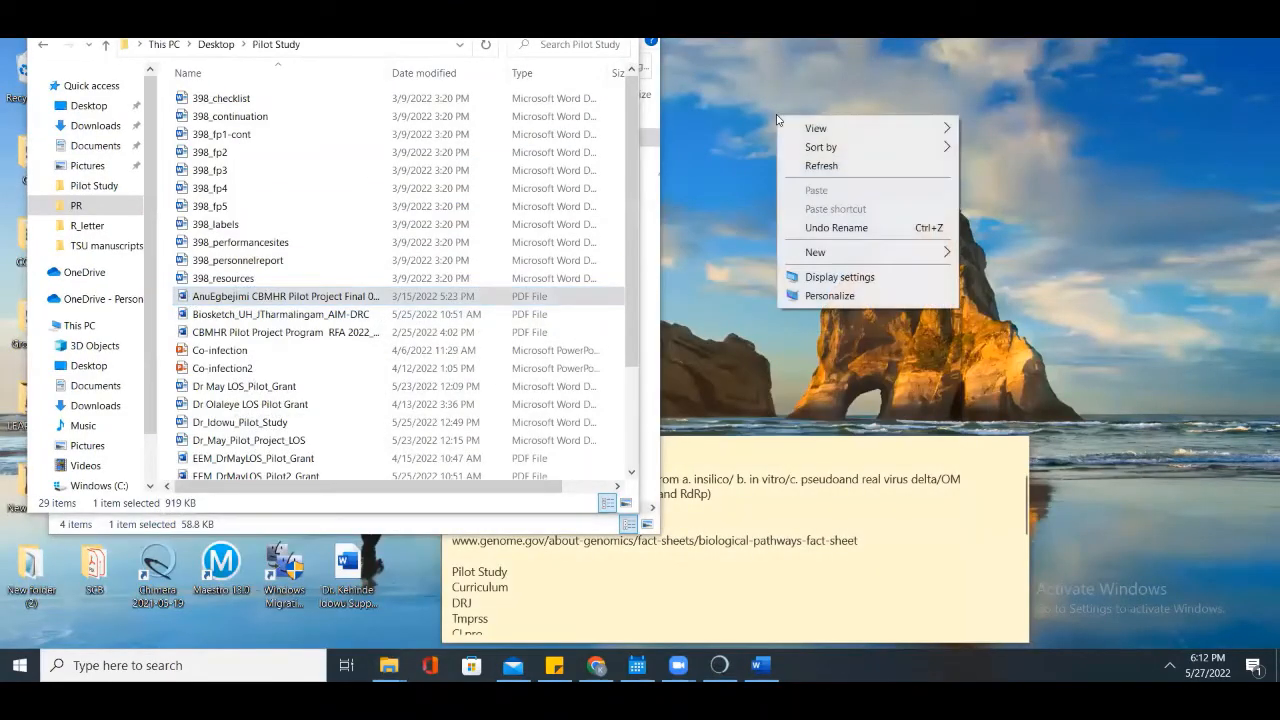
mouse_move(829, 253)
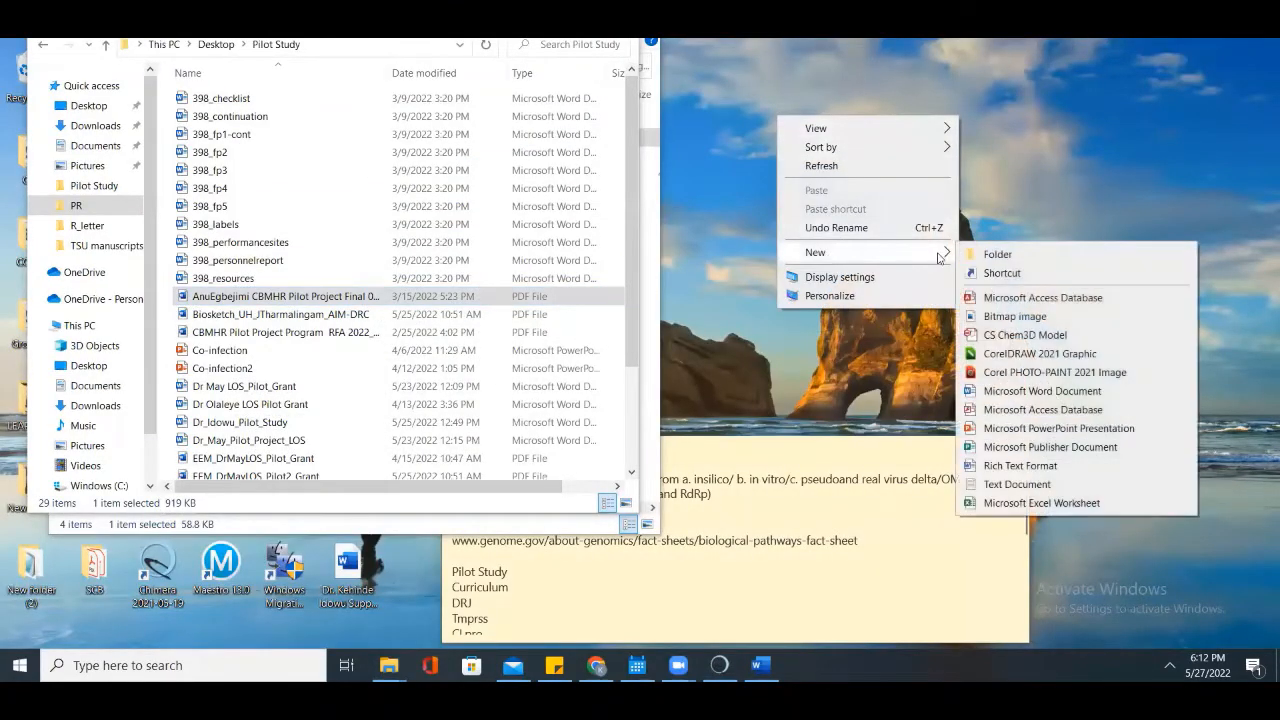
left_click(1003, 257)
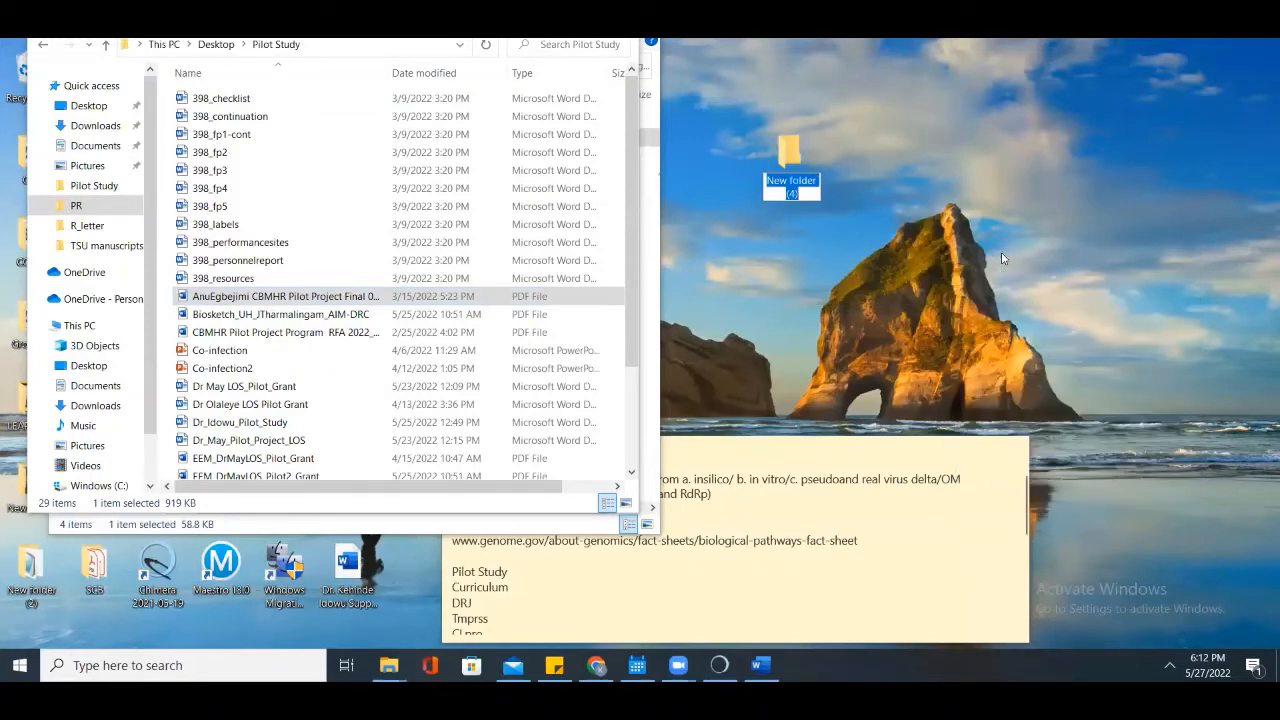
type("LEAP")
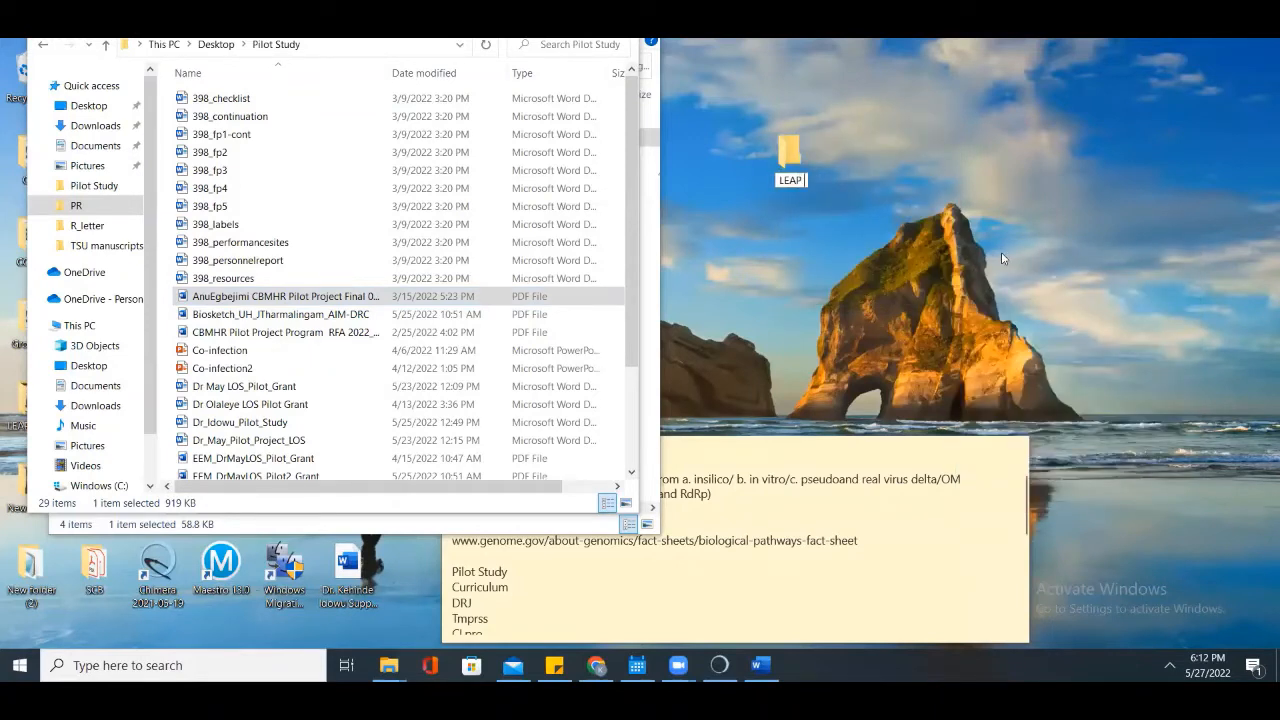
key("Return")
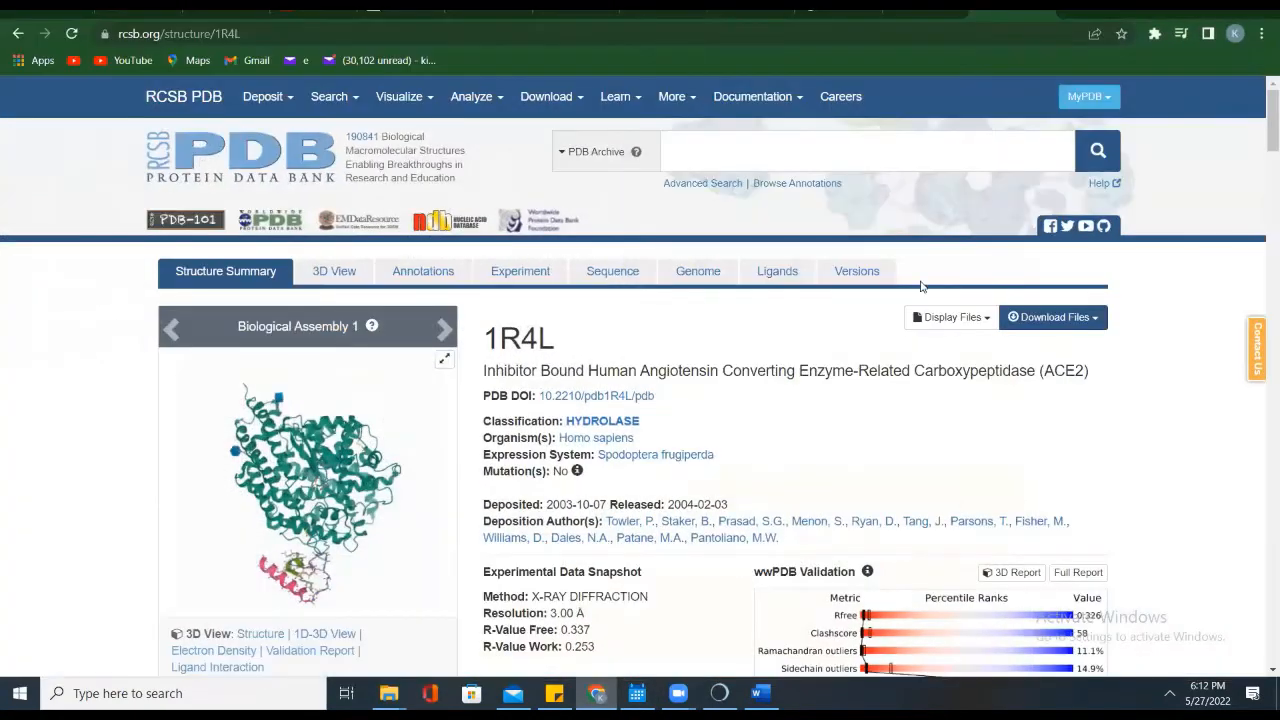
Step: Download the 1R4L structure file in PDB Format from its RCSB PDB entry
left_click(1079, 320)
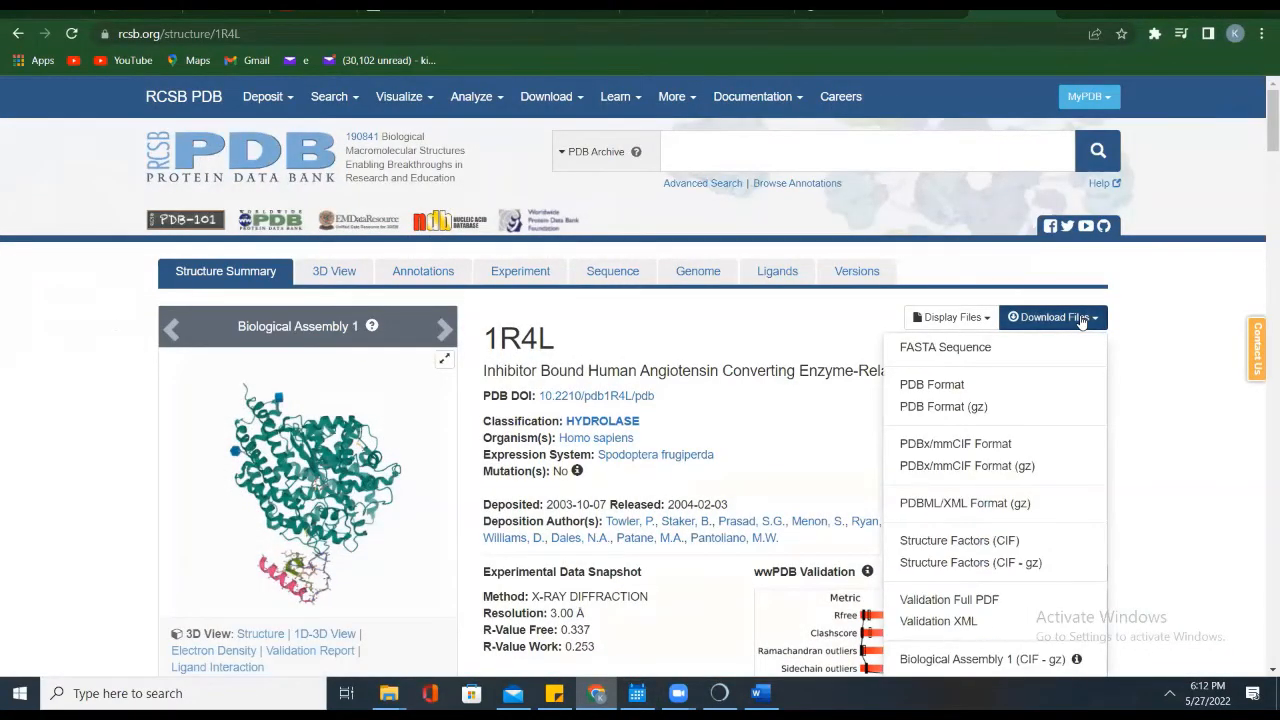
left_click(1137, 372)
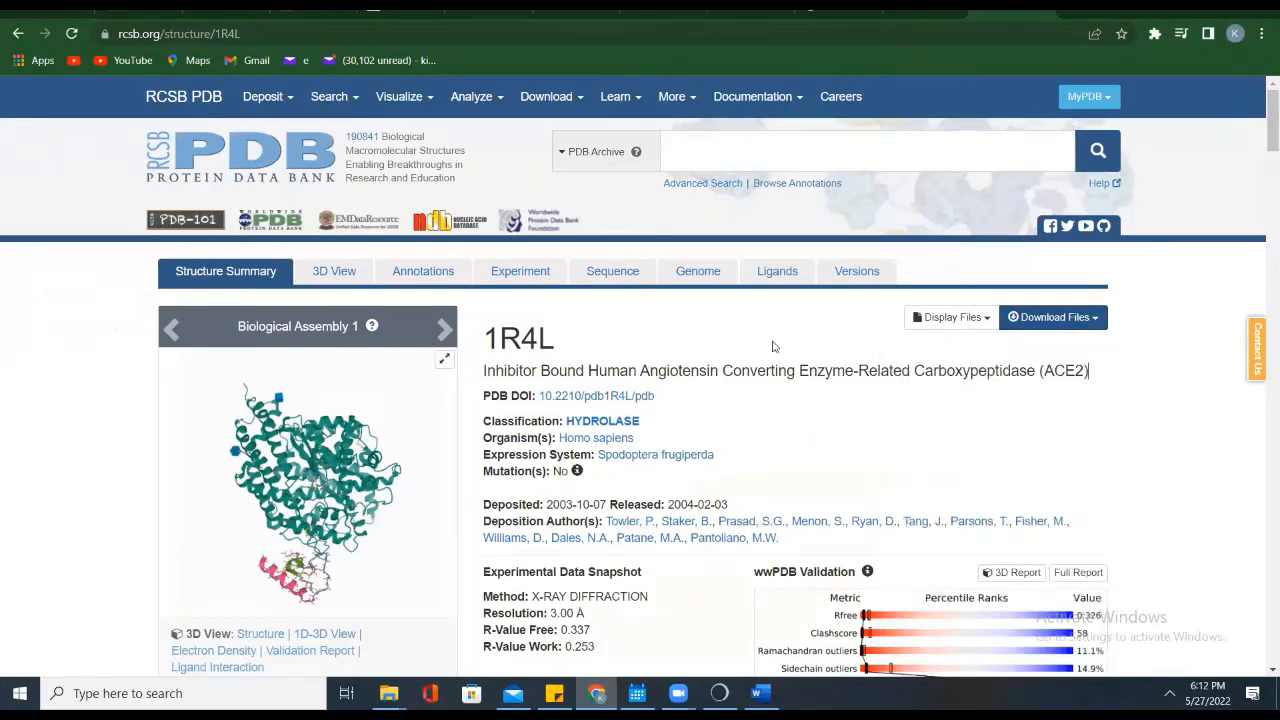
left_click(1073, 318)
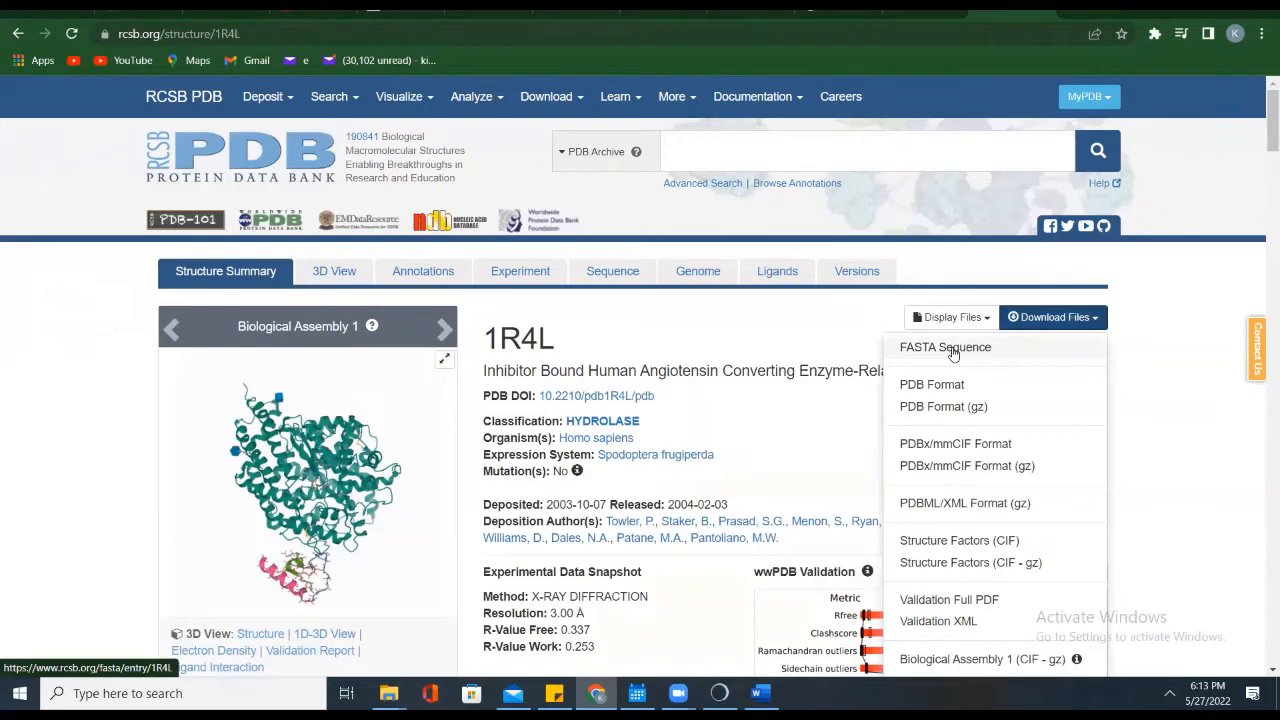
left_click(908, 386)
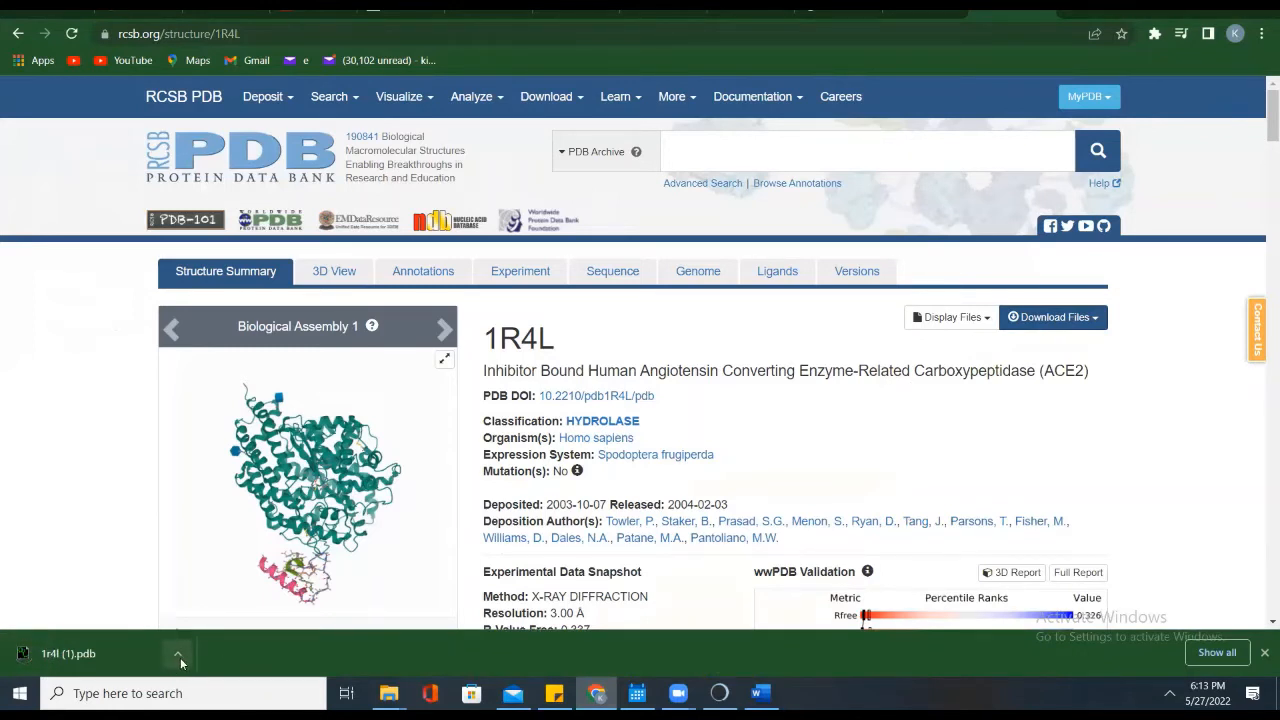
Step: Locate the downloaded 1r4l (1) file in its folder and paste it into the LEAP folder on the desktop
left_click(180, 657)
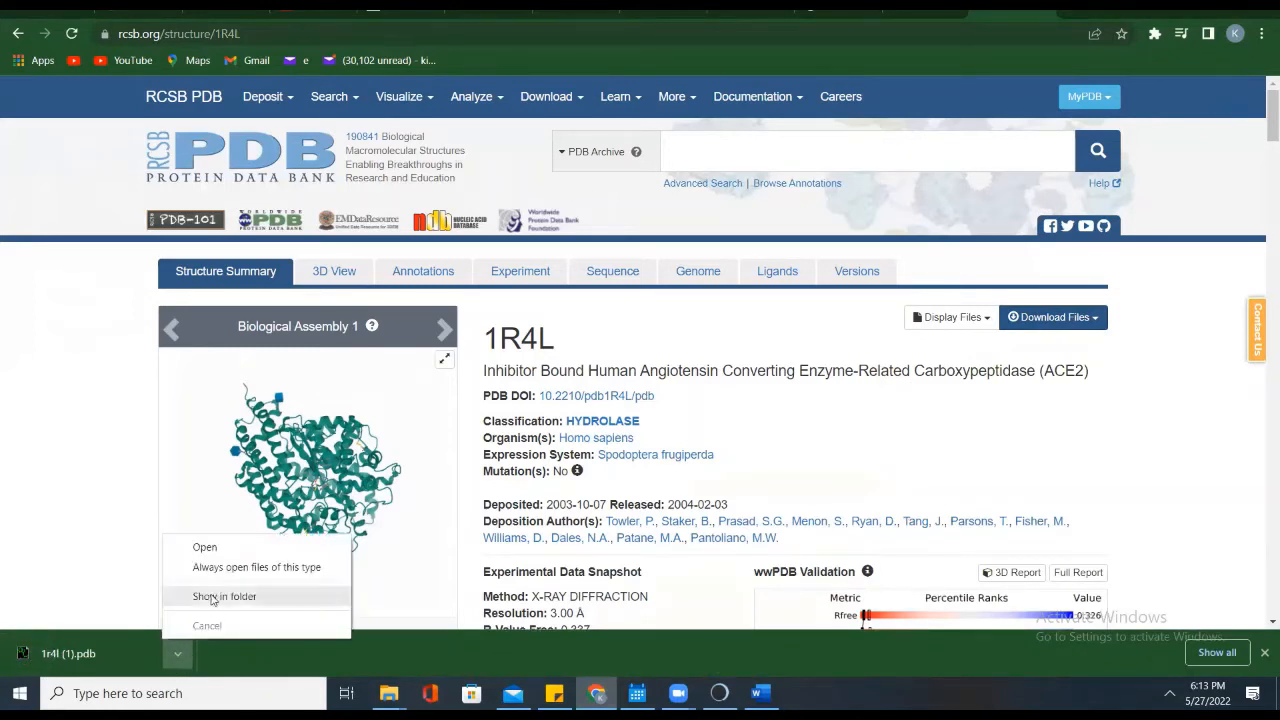
left_click(214, 600)
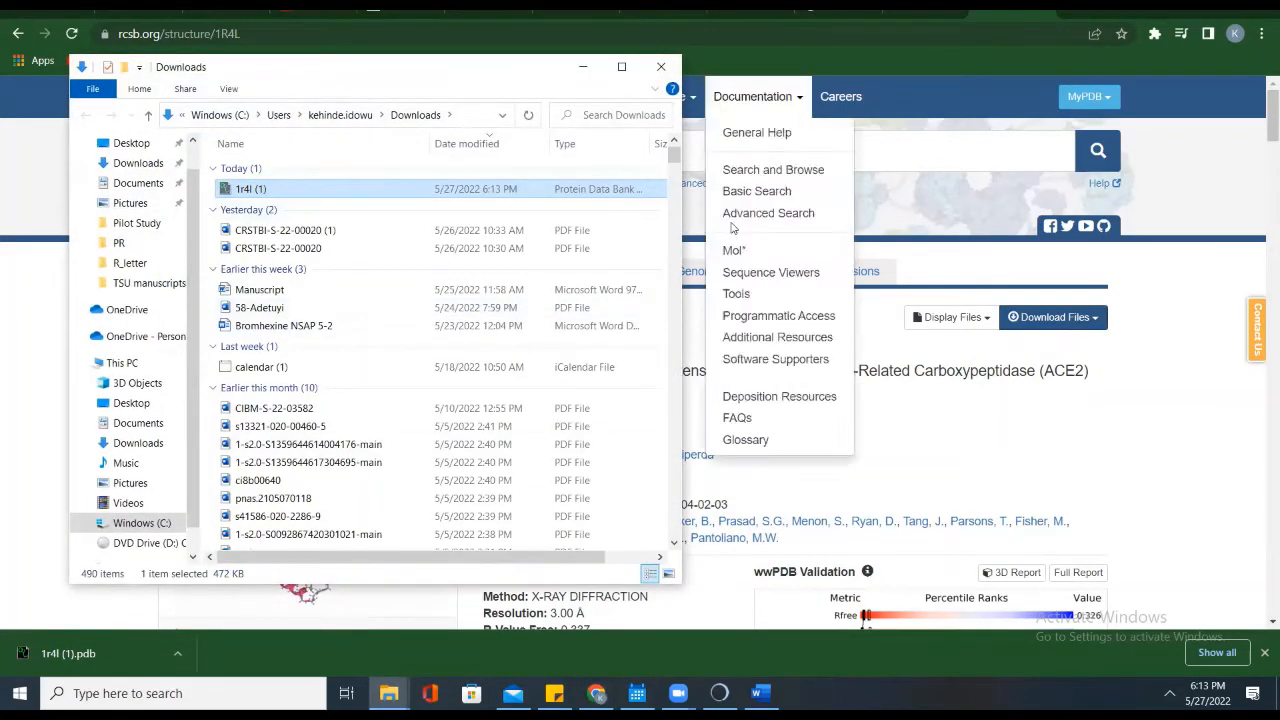
left_click(389, 693)
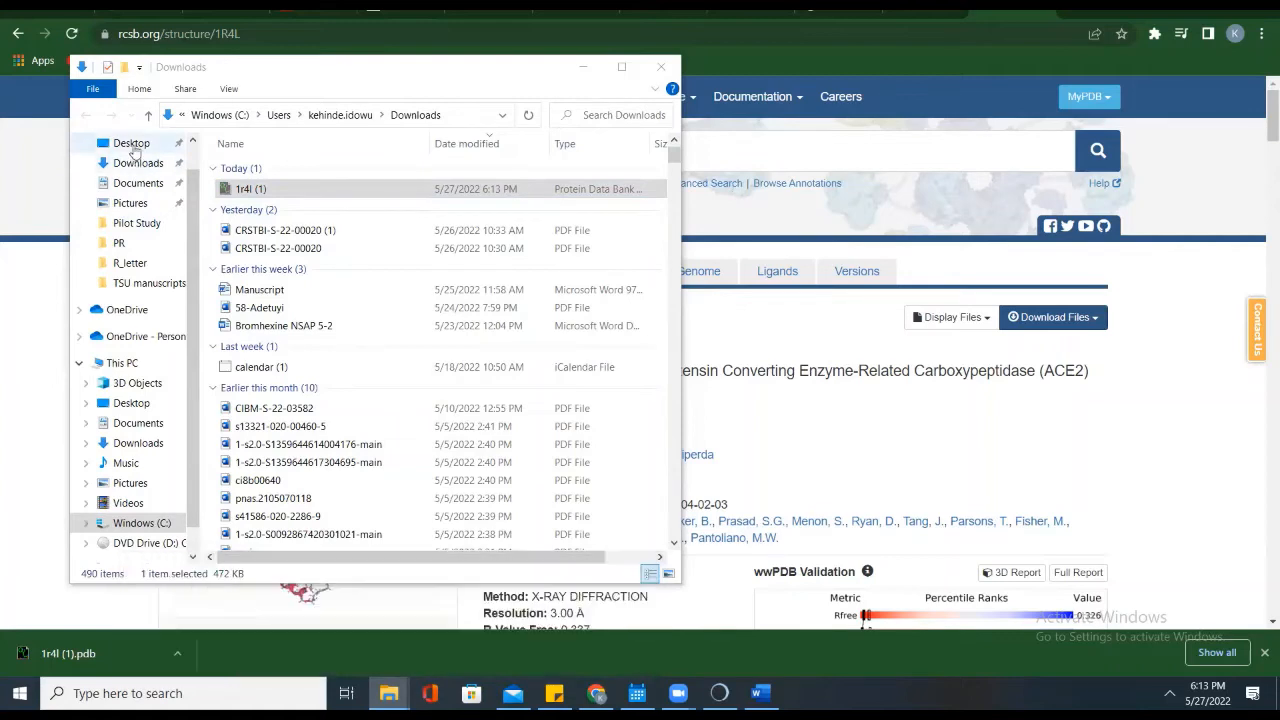
left_click(131, 143)
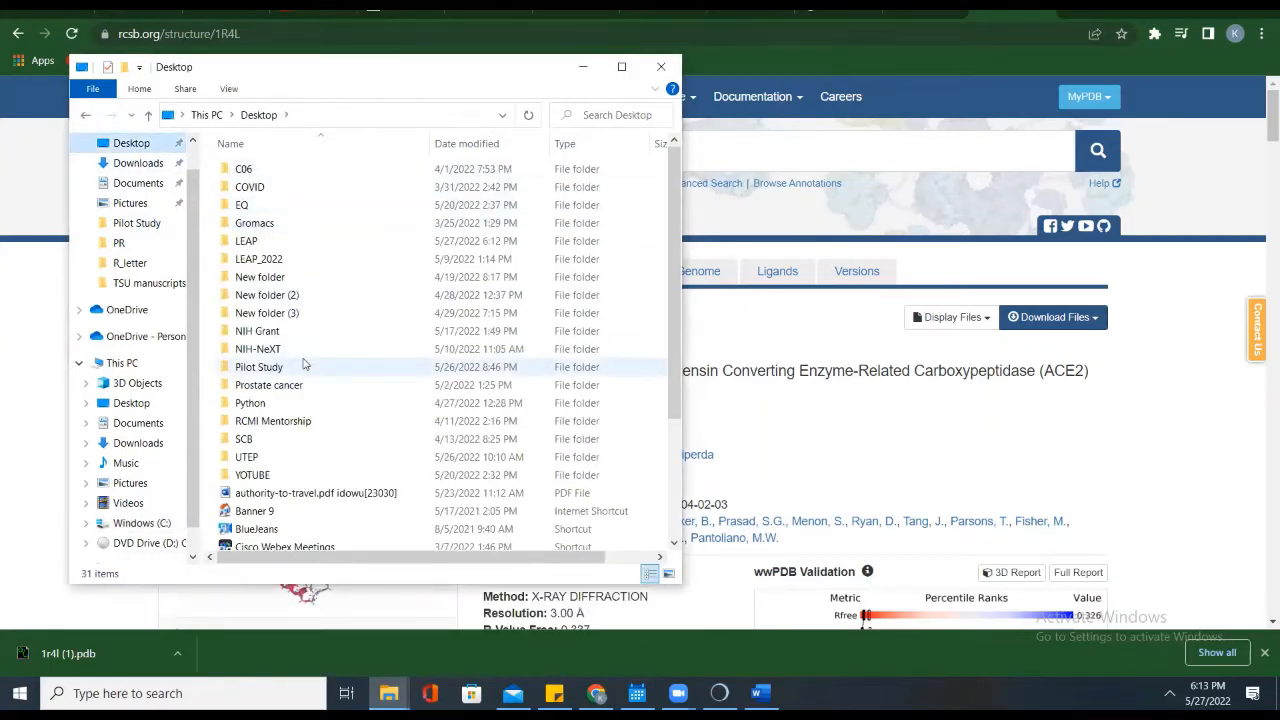
scroll(305, 365, "down", 2)
scroll(305, 365, "up", 2)
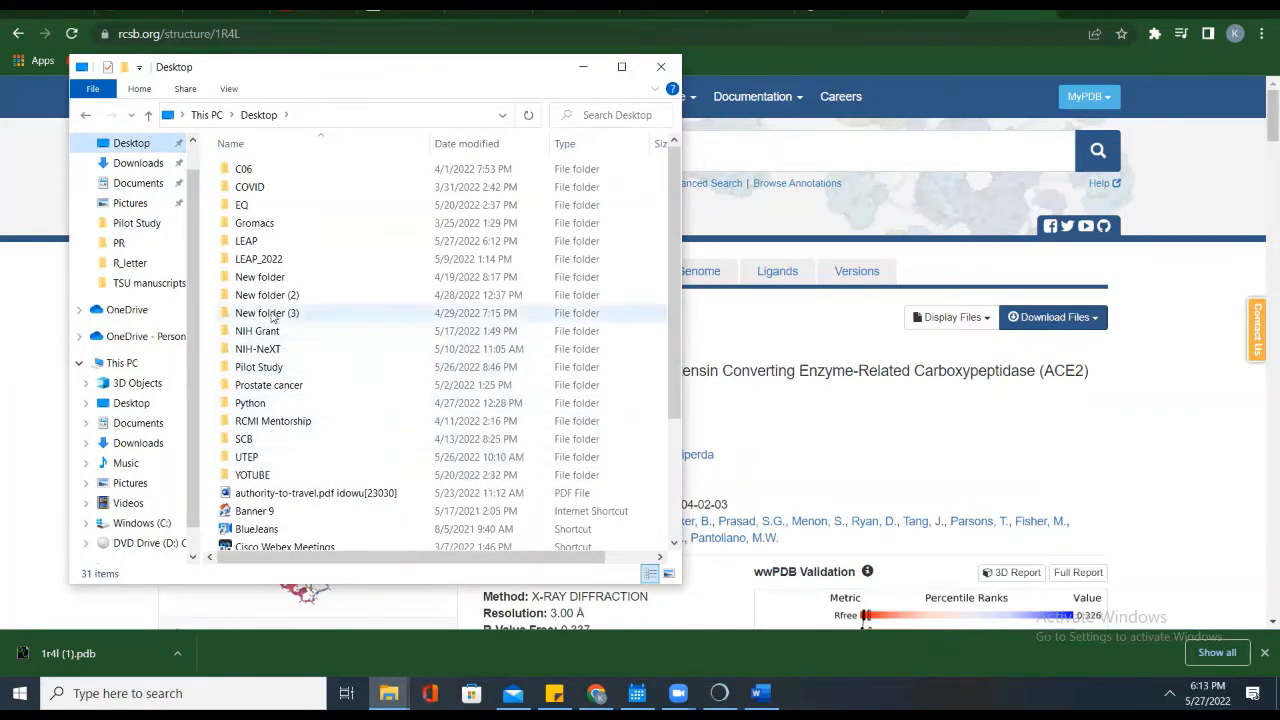
double_click(264, 245)
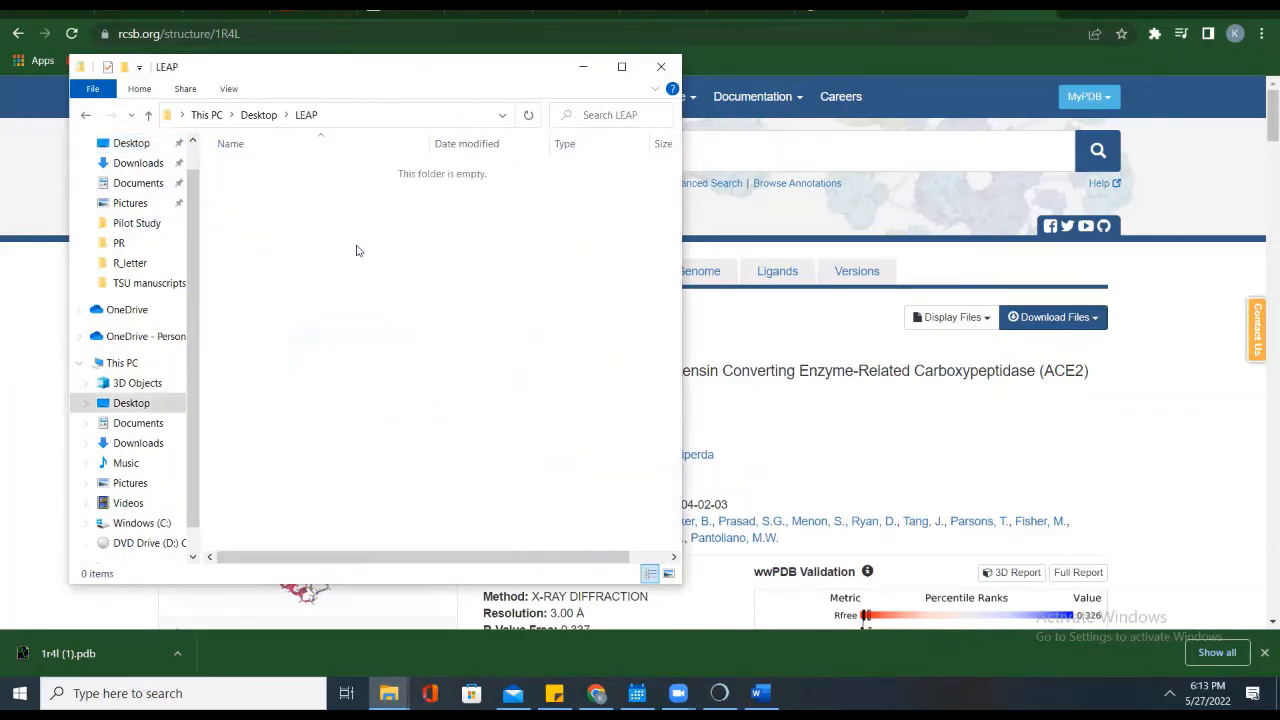
key("ctrl+v")
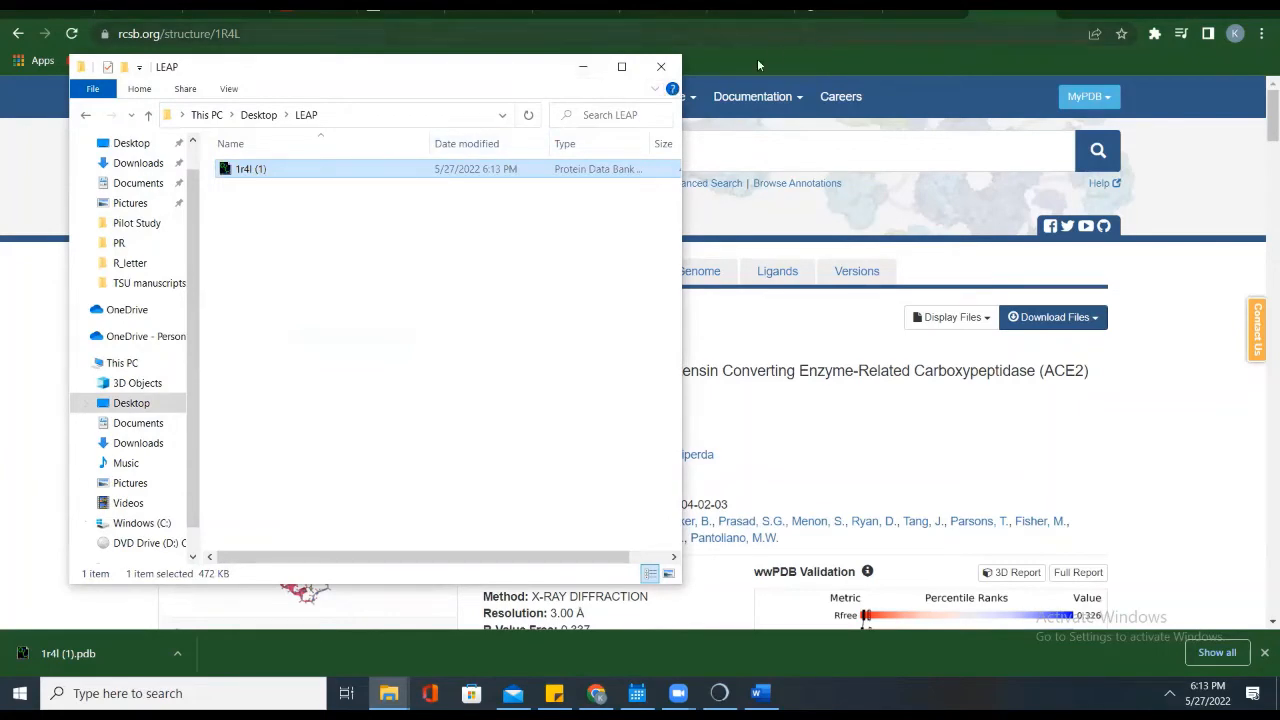
left_click(590, 66)
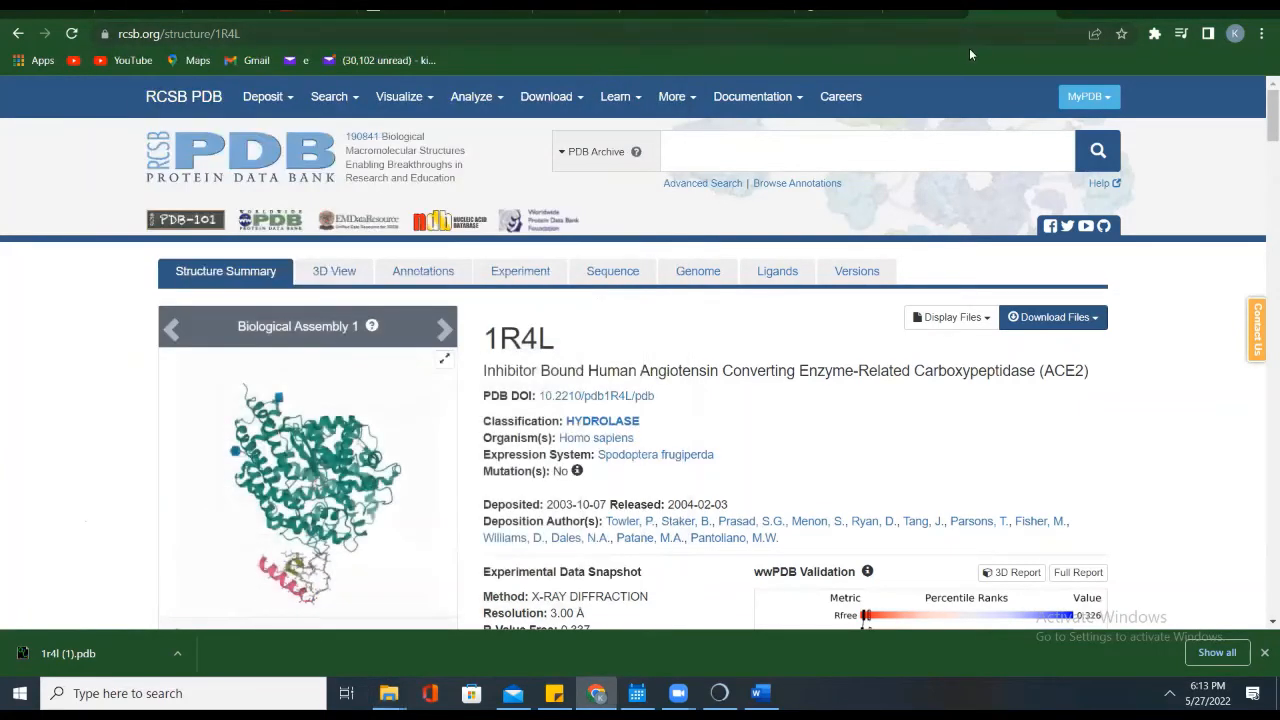
Step: Switch to UCSF Chimera and open 1r4l (1).pdb from the LEAP folder on the desktop
left_click(719, 693)
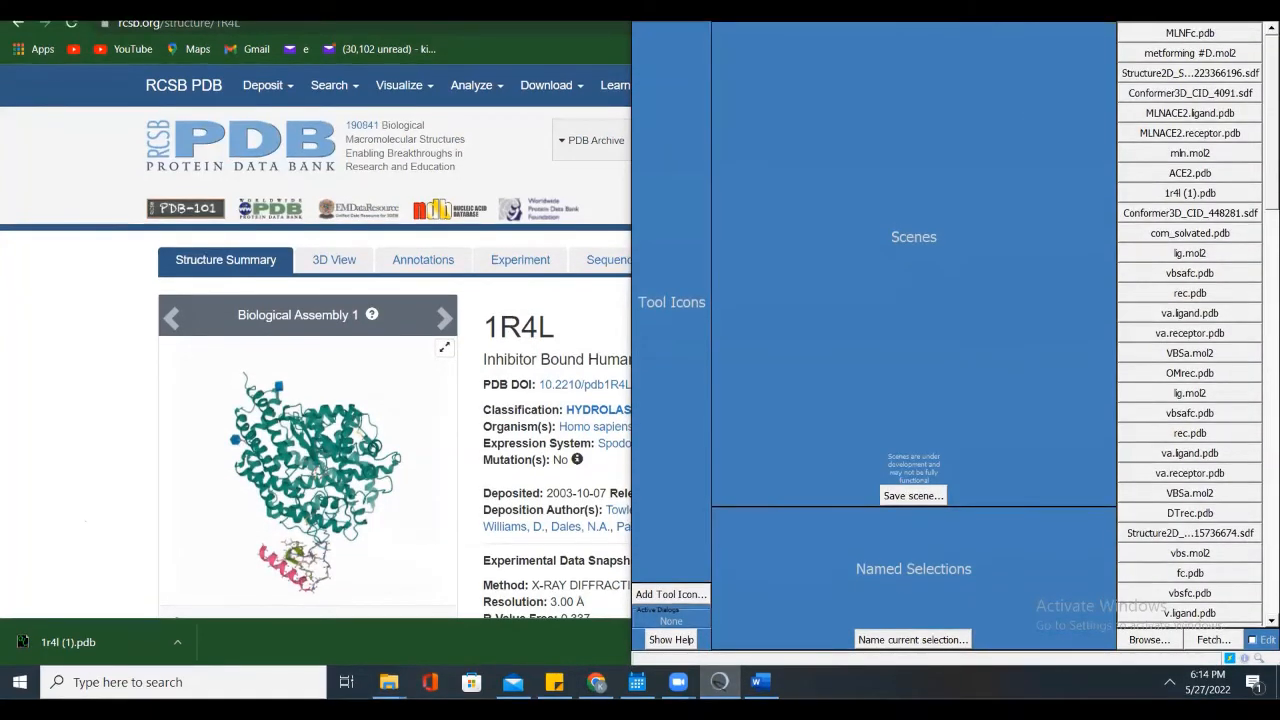
double_click(1062, 29)
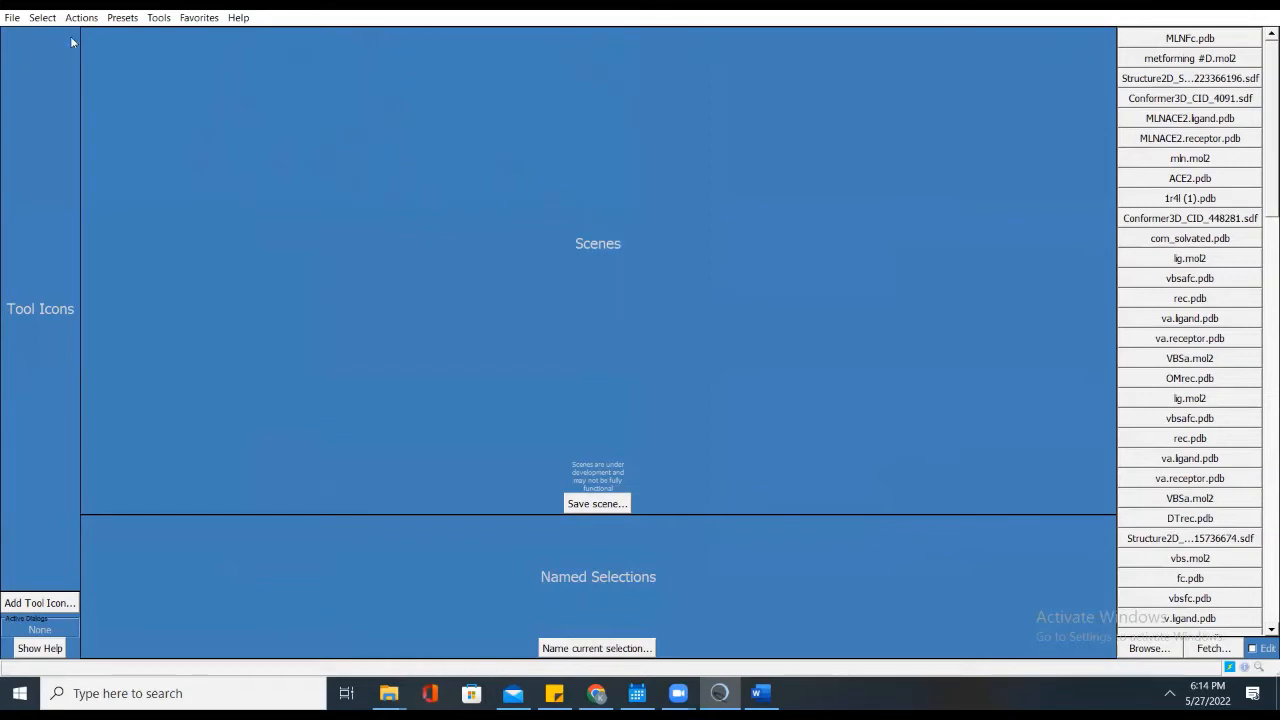
left_click(12, 18)
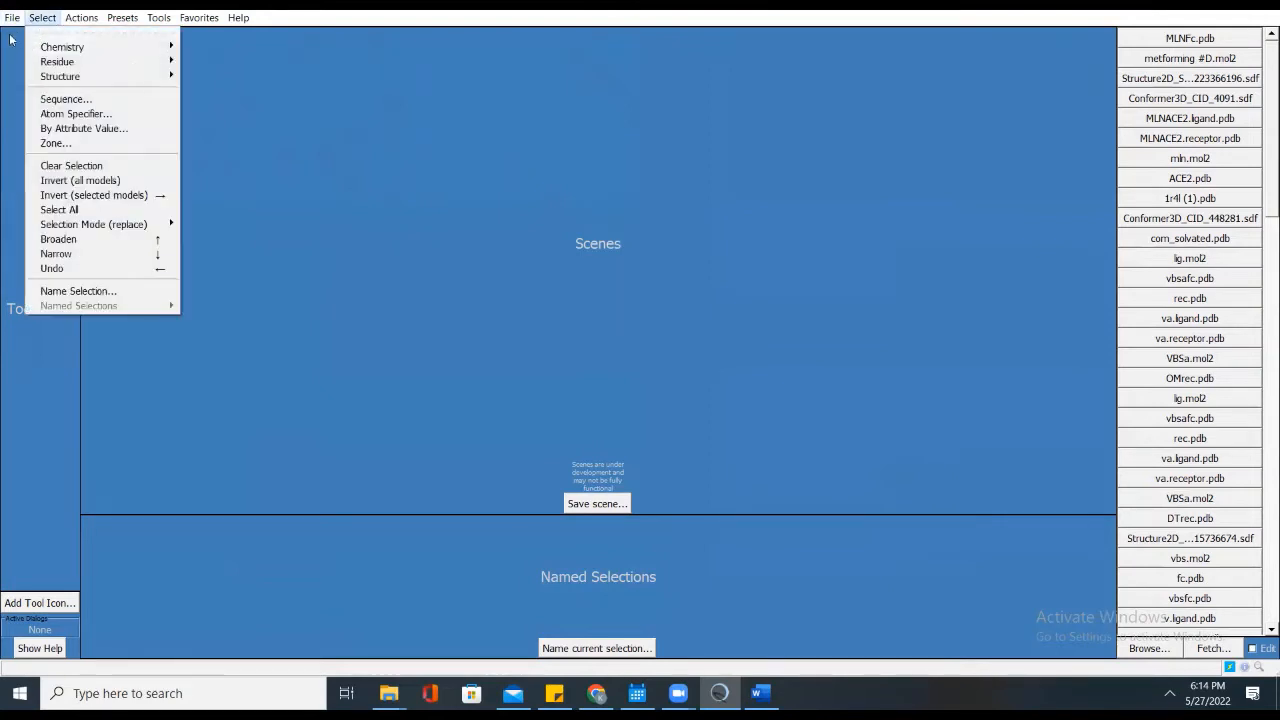
left_click(19, 48)
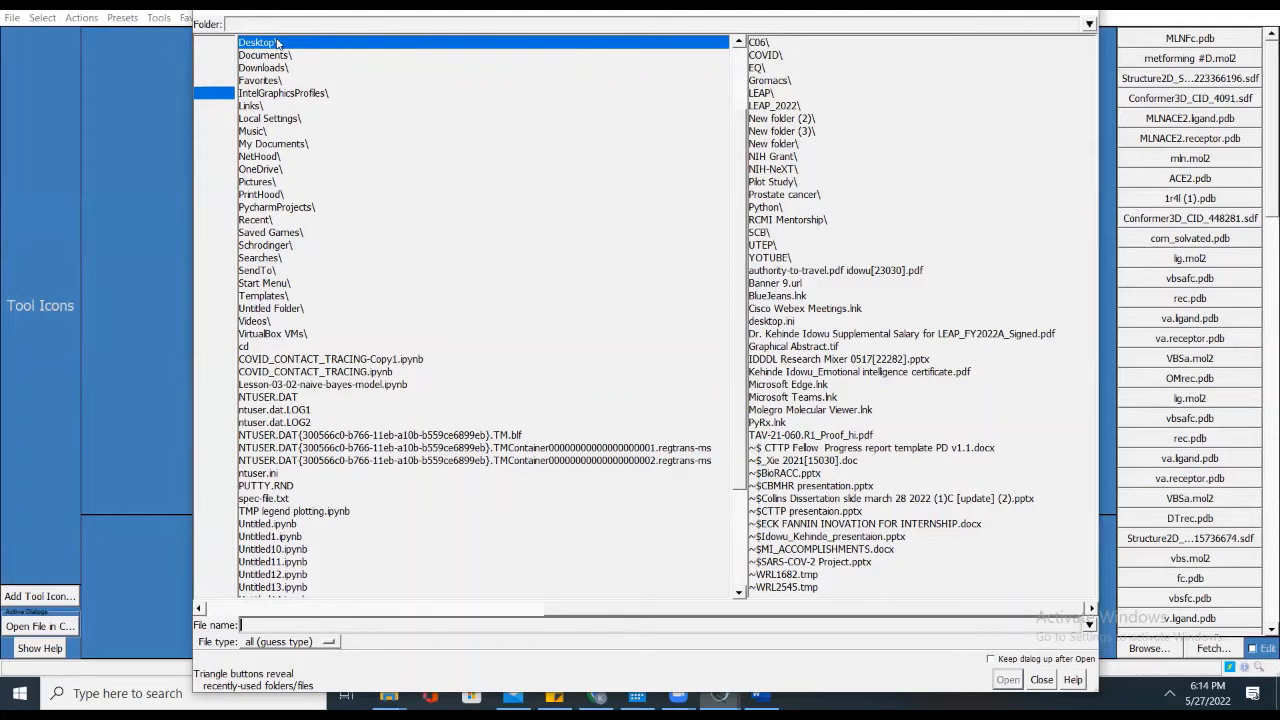
left_click(766, 93)
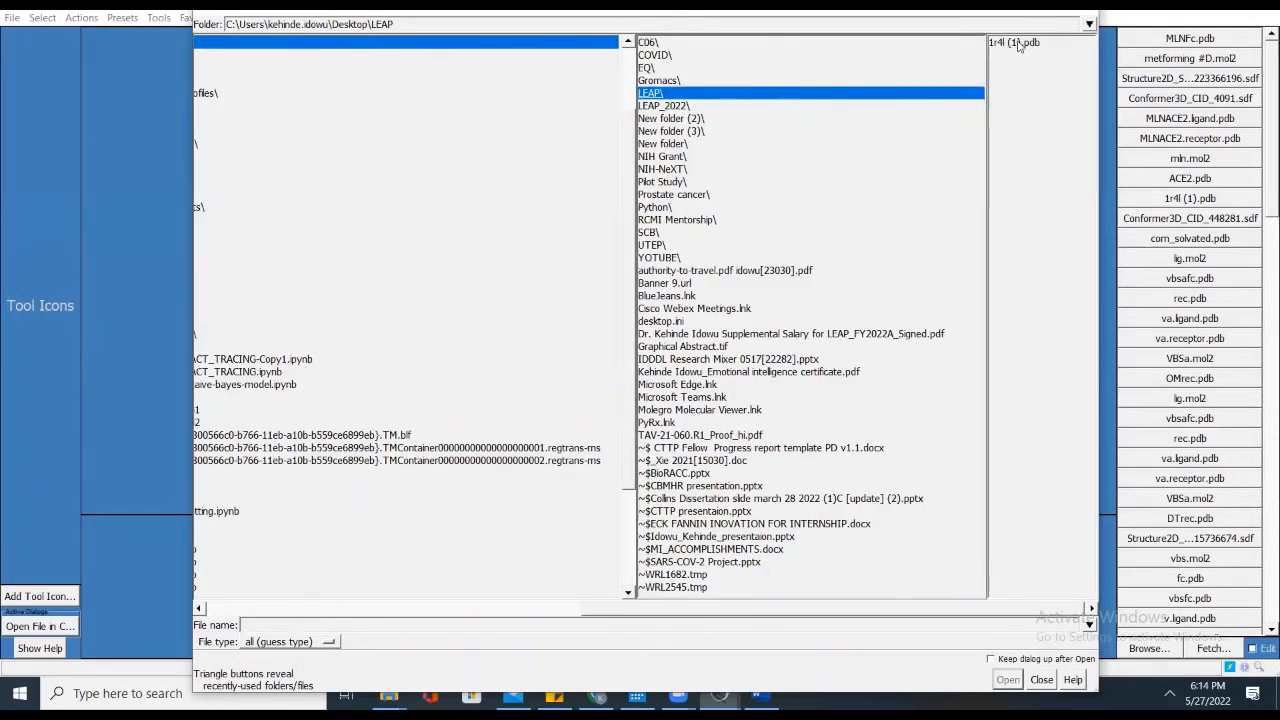
double_click(1014, 44)
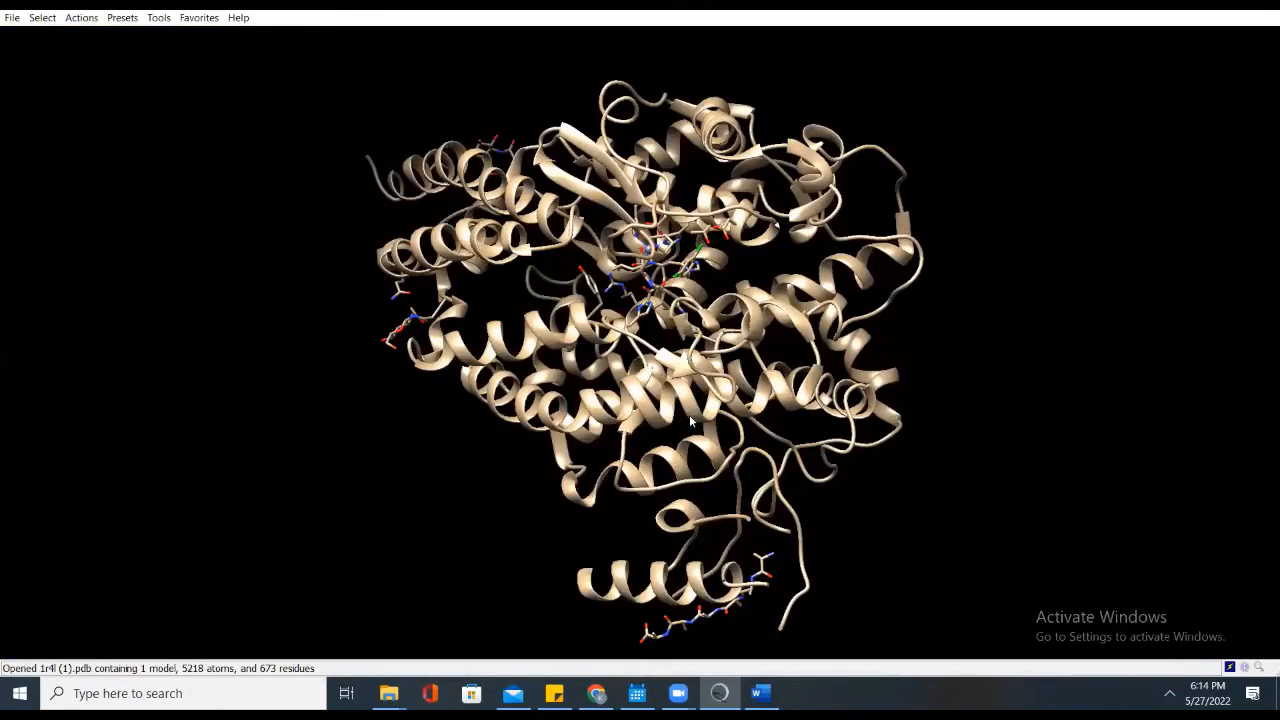
Step: Examine the 1R4L protein ribbons and bound ligands from several angles and at different magnifications
left_click_drag(949, 334, 253, 320)
left_click_drag(783, 317, 354, 220)
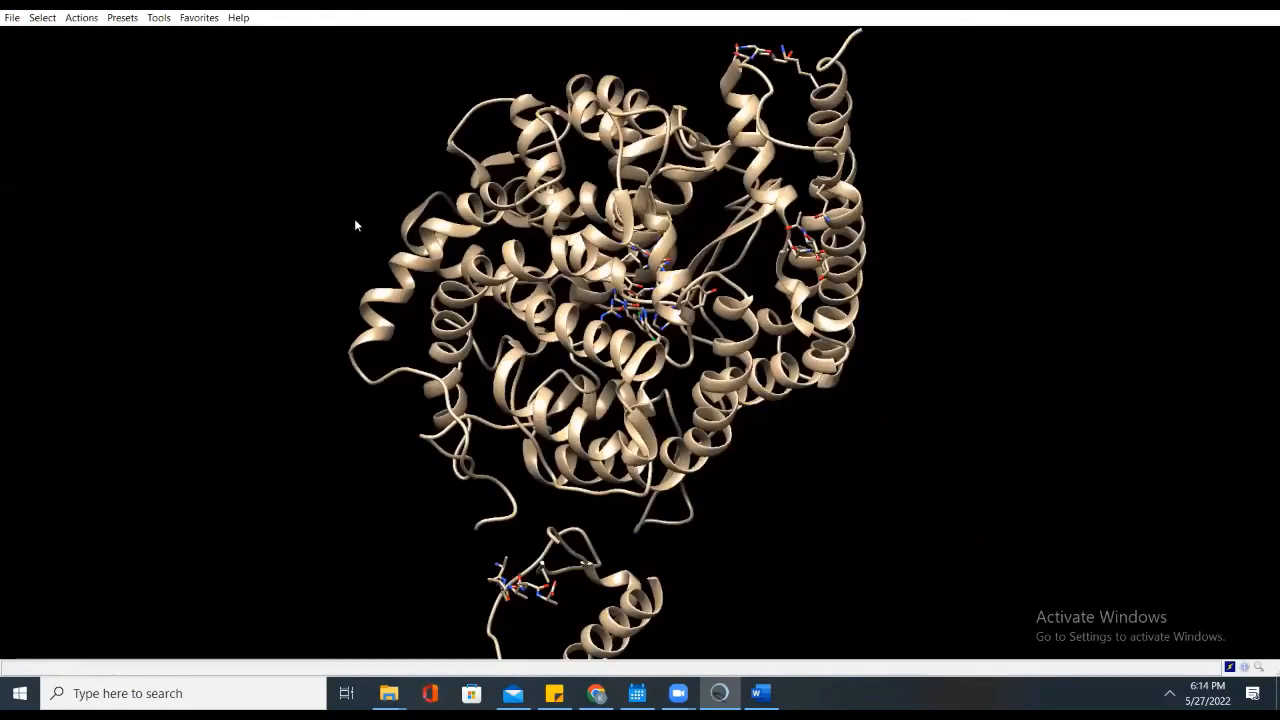
left_click_drag(789, 248, 441, 251)
left_click_drag(324, 286, 269, 247)
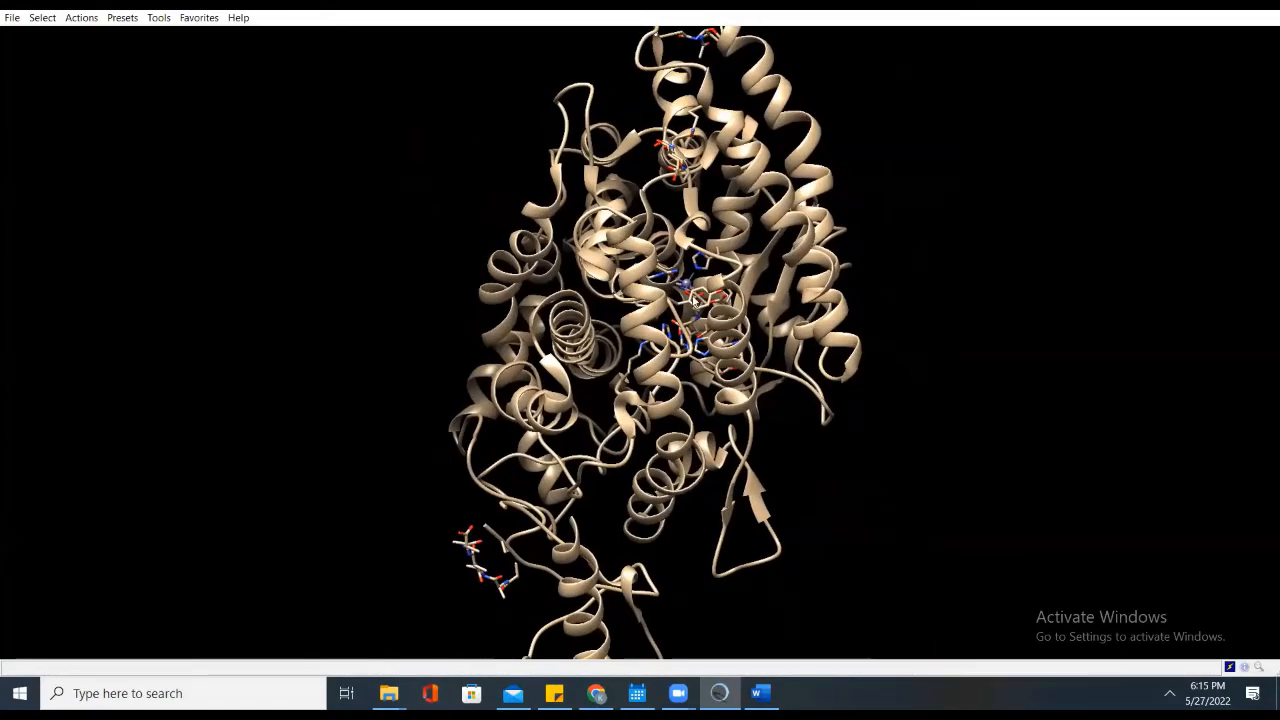
mouse_move(694, 299)
left_click_drag(712, 318, 386, 288)
scroll(386, 288, "up", 3)
scroll(386, 288, "down", 5)
scroll(386, 288, "up", 6)
scroll(386, 291, "down", 6)
scroll(386, 291, "up", 4)
scroll(386, 291, "down", 2)
left_click_drag(533, 299, 814, 489)
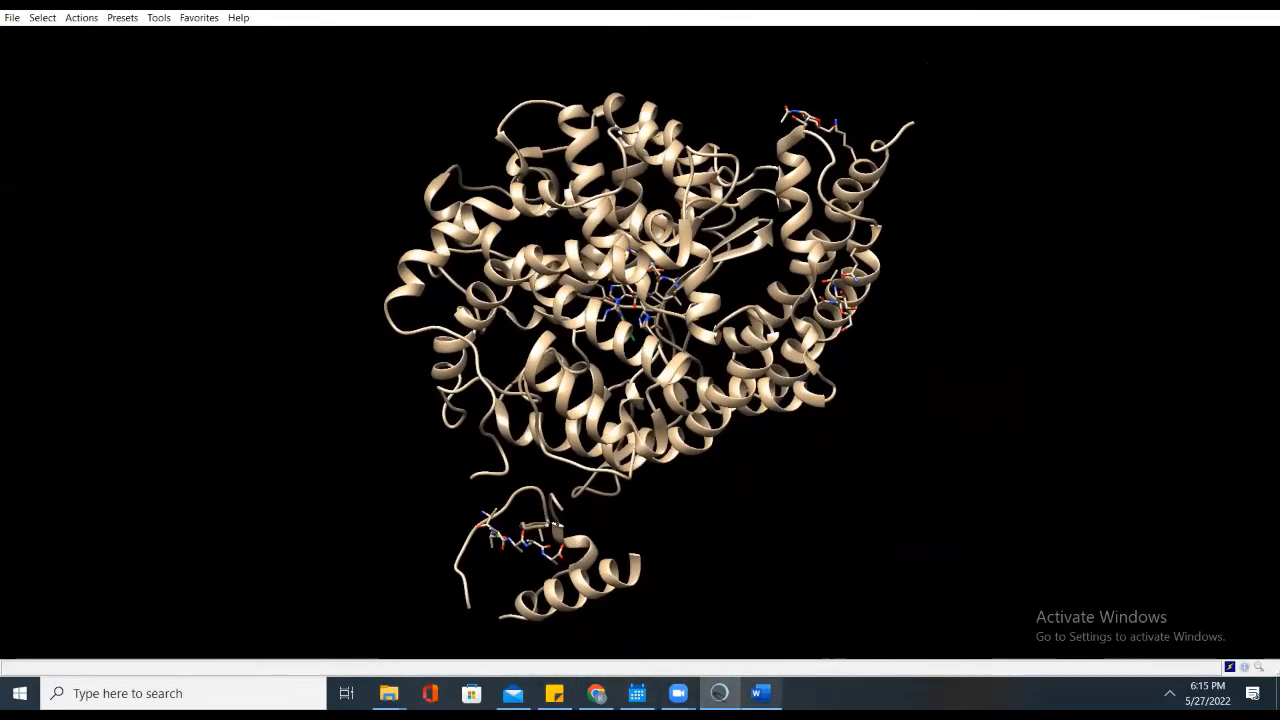
Step: Check the enzyme download and preparation item in the Word docking notes and return to UCSF Chimera
left_click(761, 693)
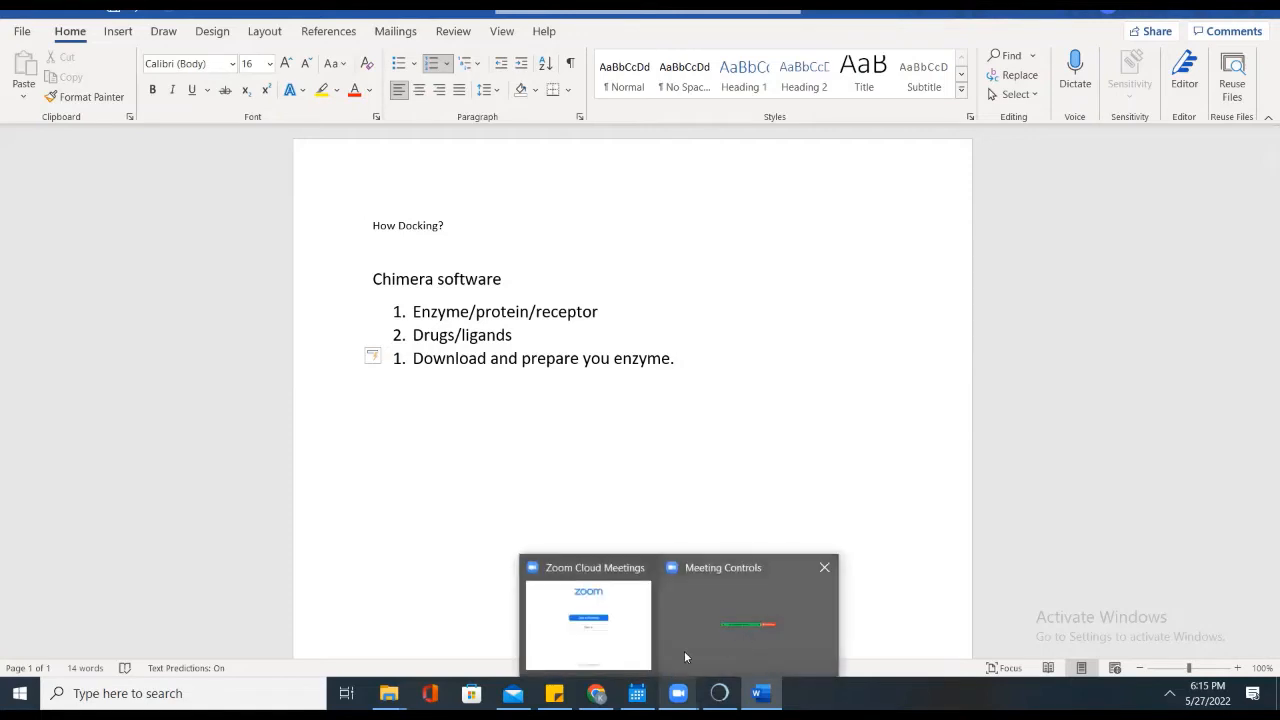
mouse_move(719, 693)
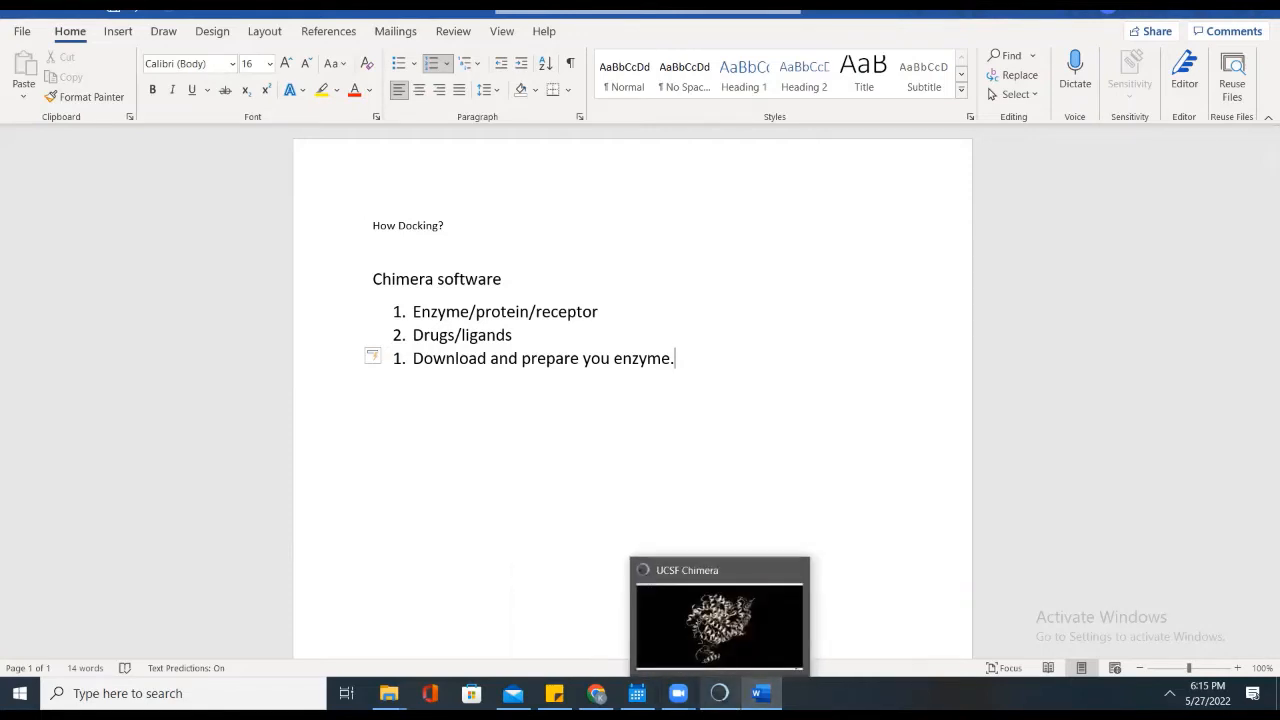
left_click(721, 693)
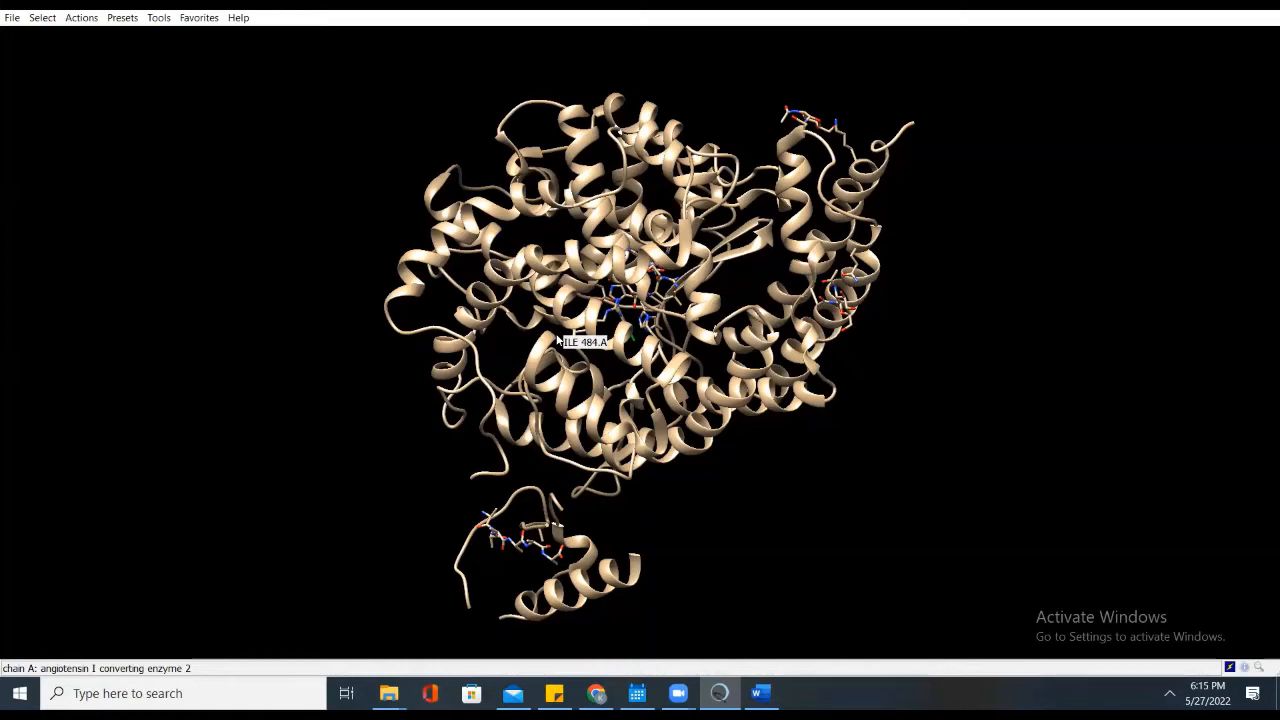
Step: Select chain A to identify which part of the 1R4L structure it covers
left_click(45, 18)
mouse_move(63, 48)
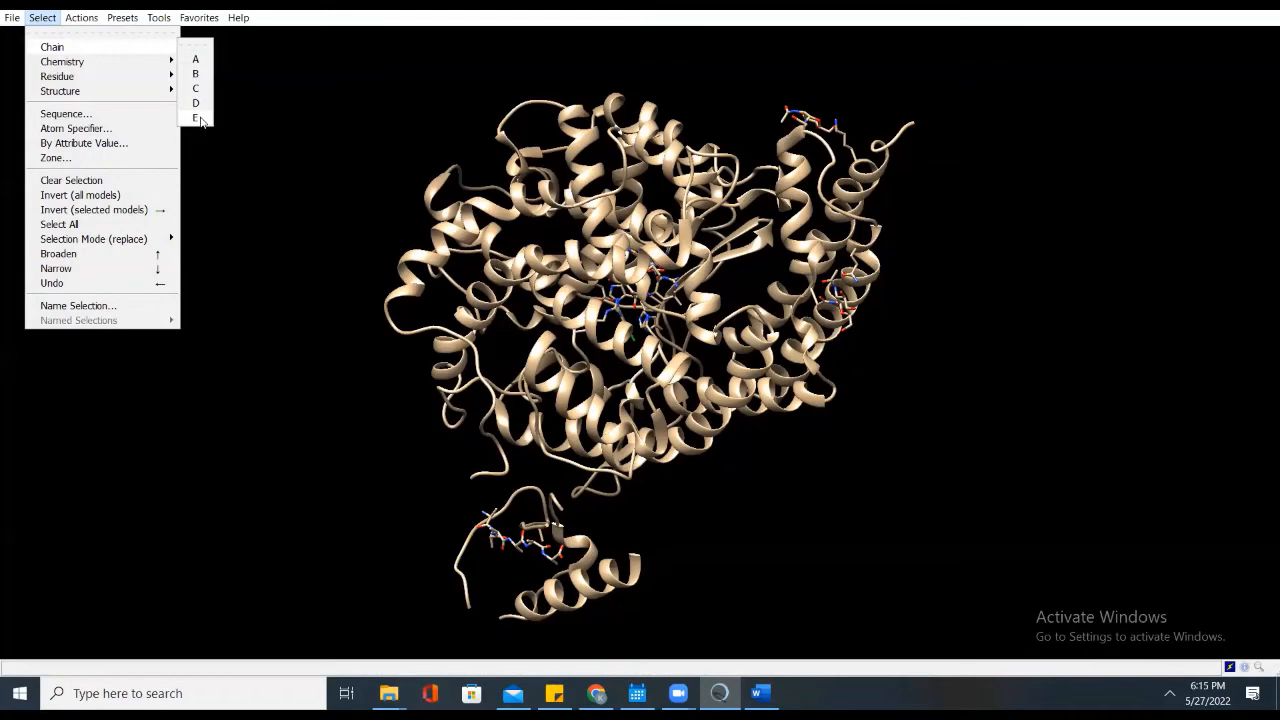
left_click(197, 60)
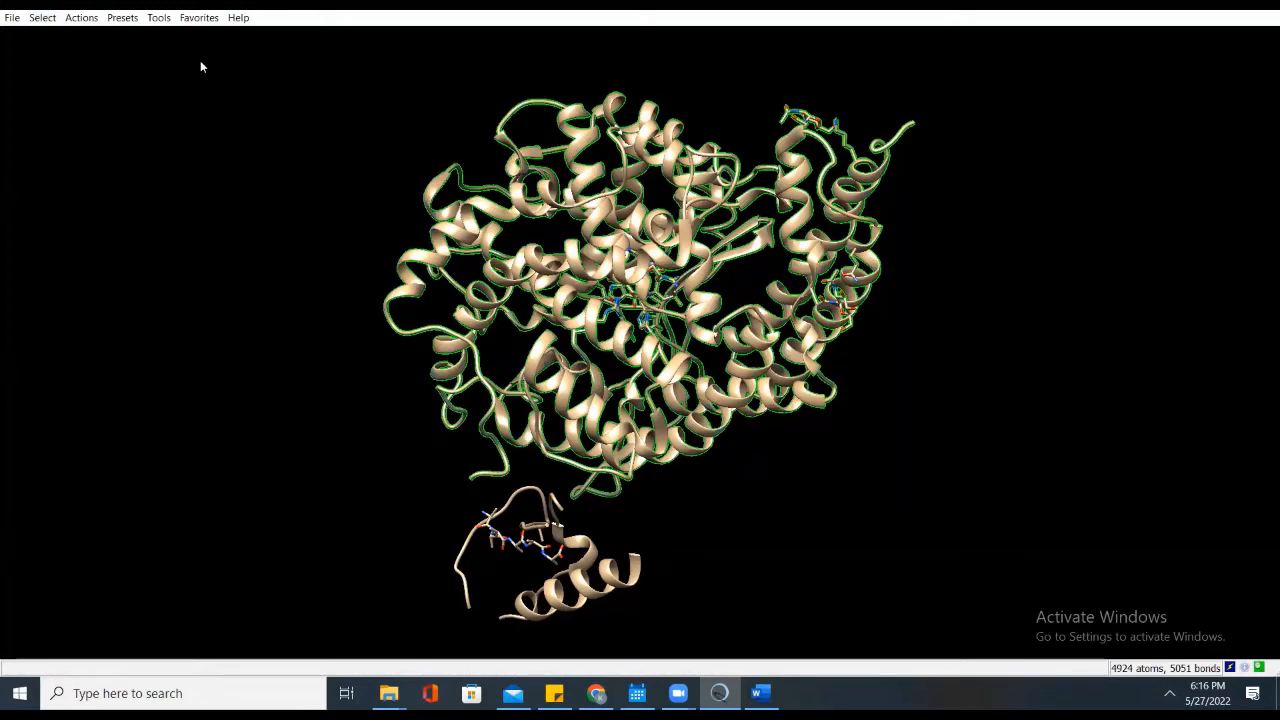
left_click(46, 21)
left_click(44, 23)
left_click(44, 23)
mouse_move(134, 46)
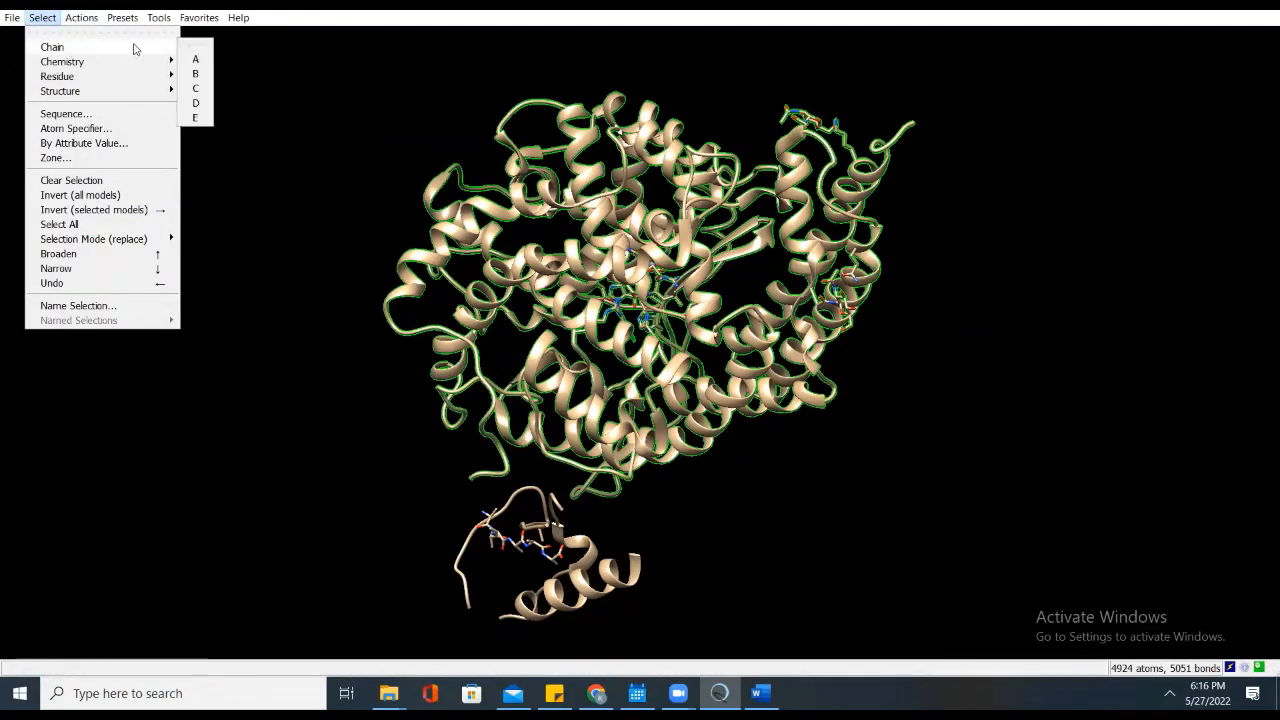
left_click(257, 104)
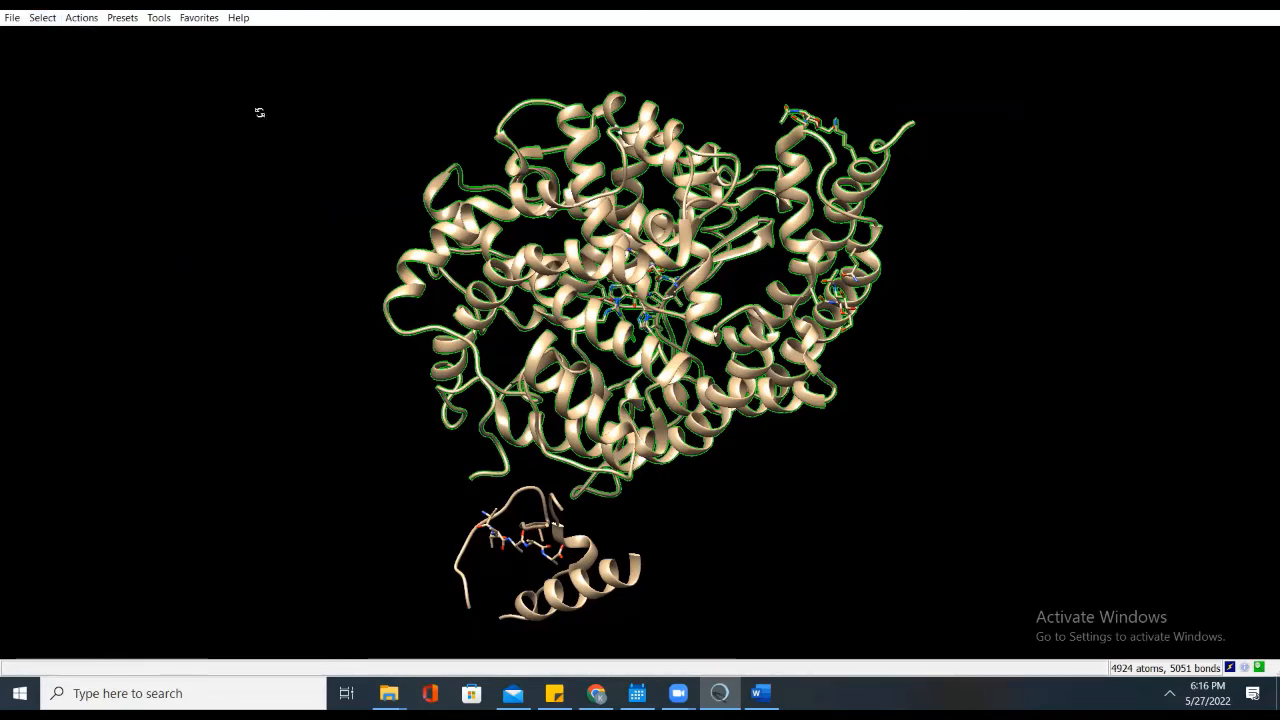
Step: Select chain B of the 1R4L structure and delete its atoms and bonds
left_click(46, 22)
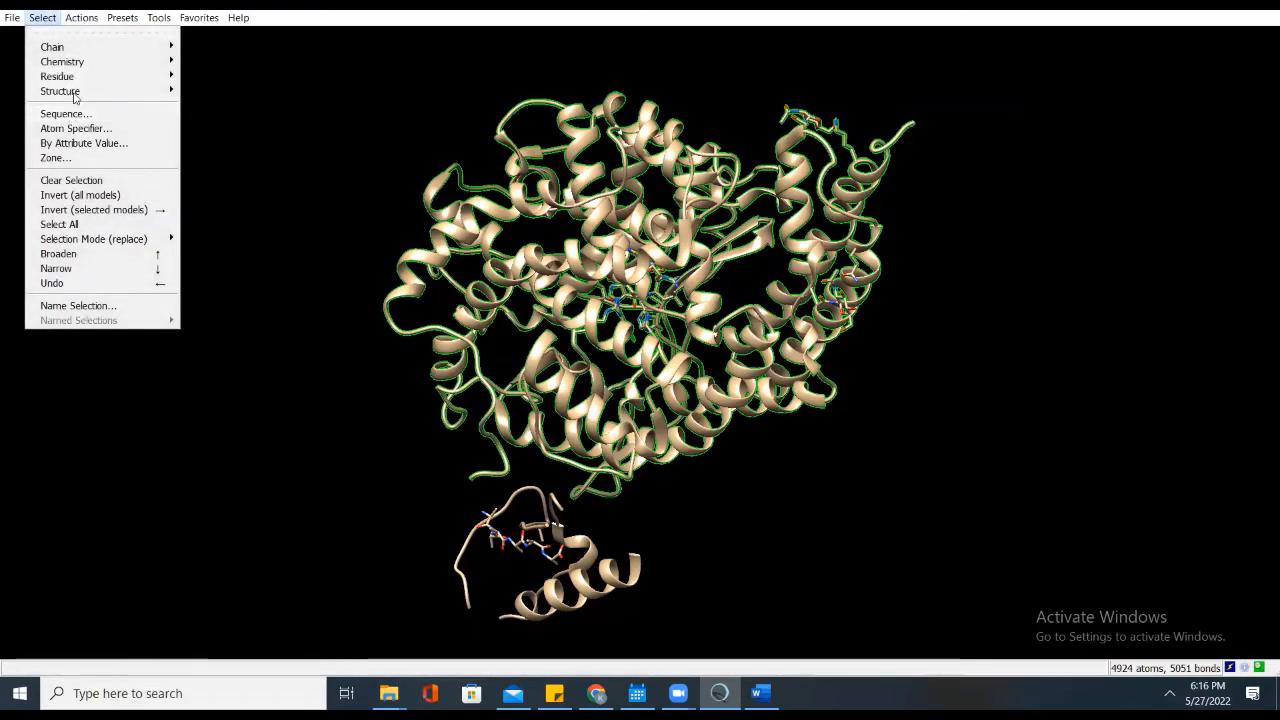
mouse_move(82, 82)
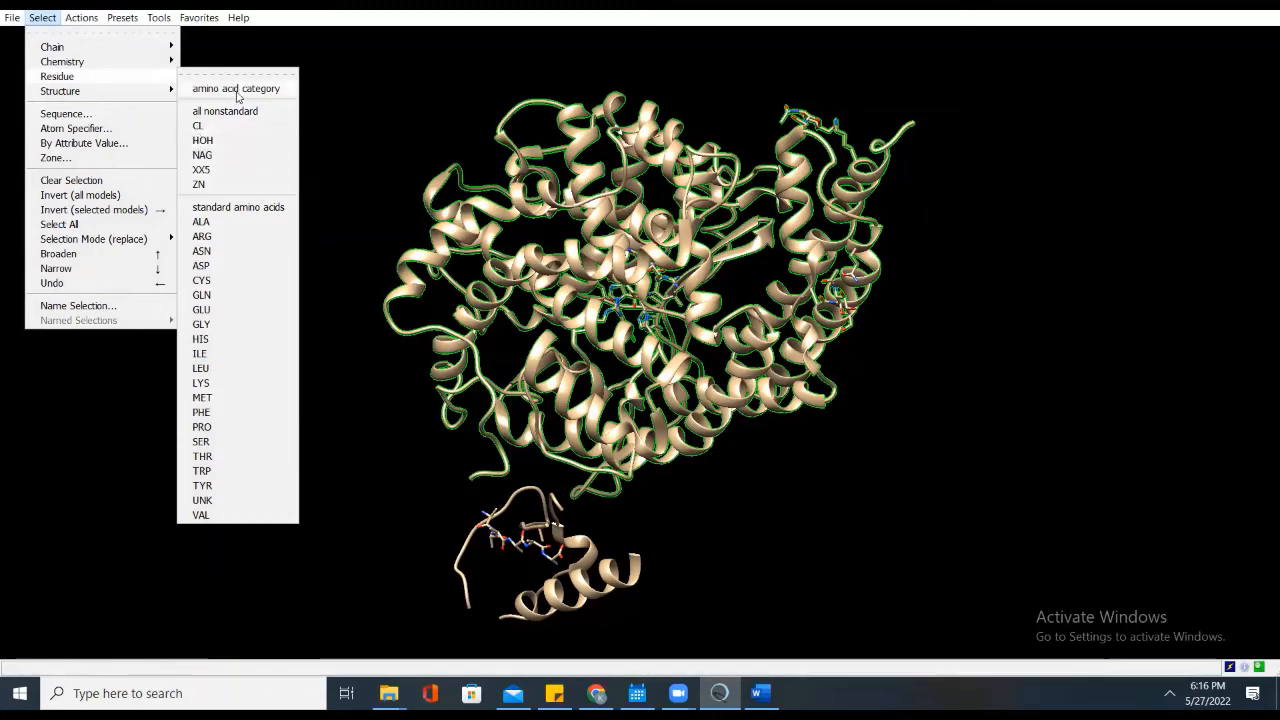
mouse_move(101, 52)
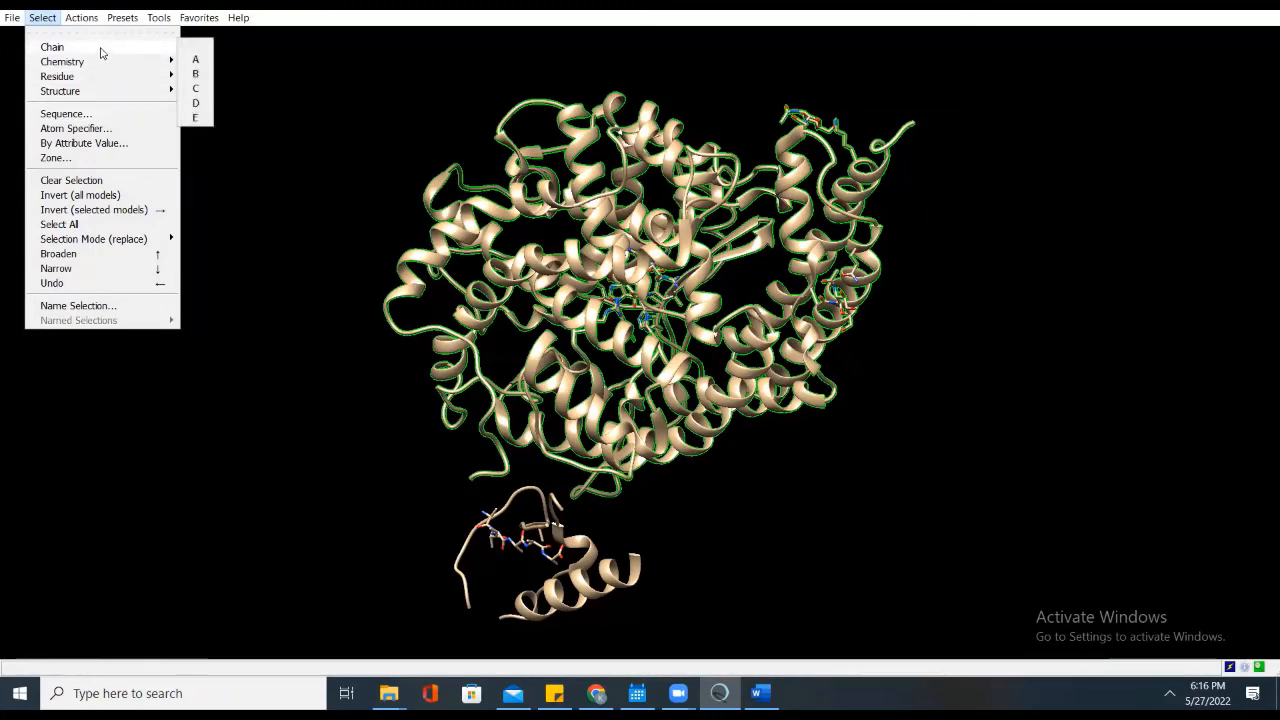
left_click(195, 75)
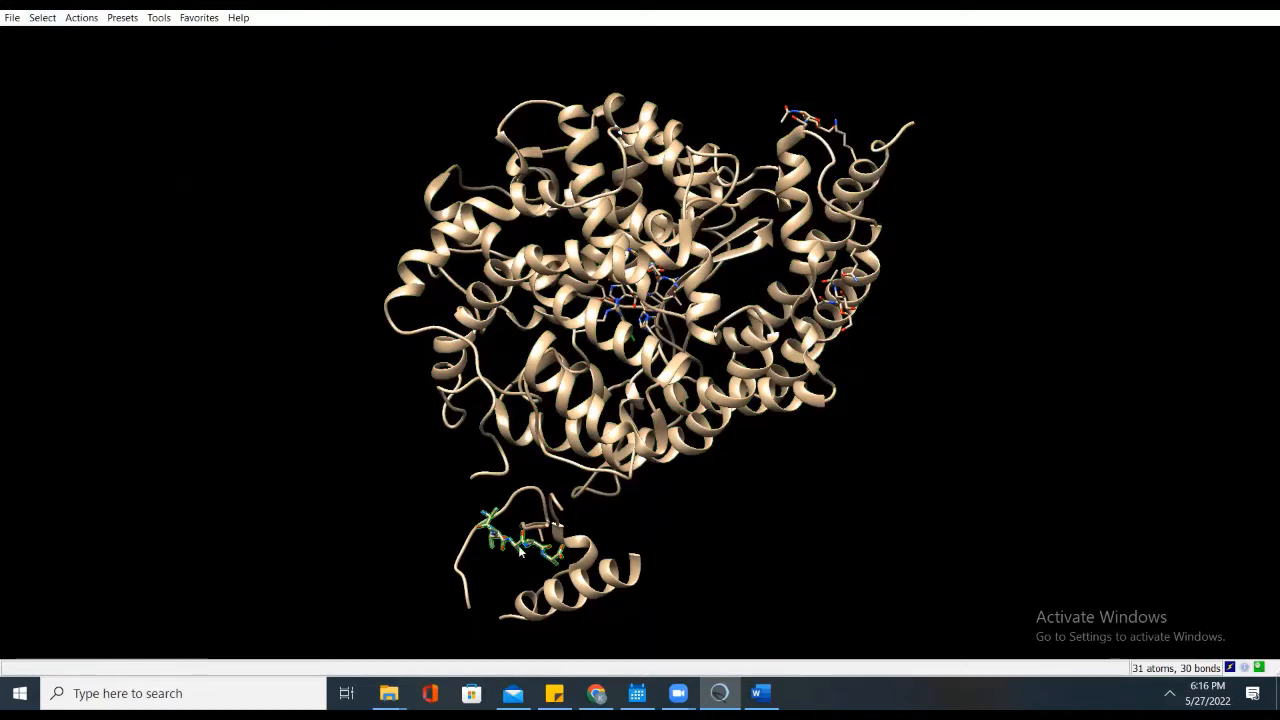
left_click(43, 18)
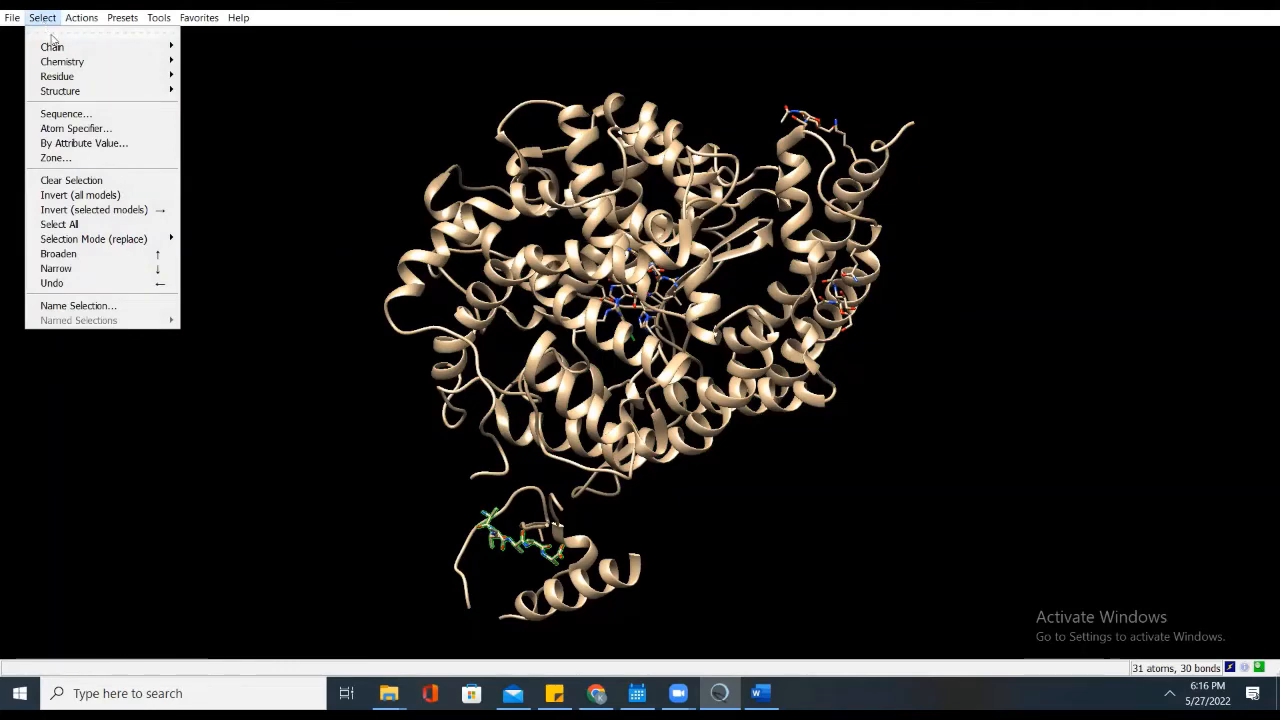
mouse_move(60, 47)
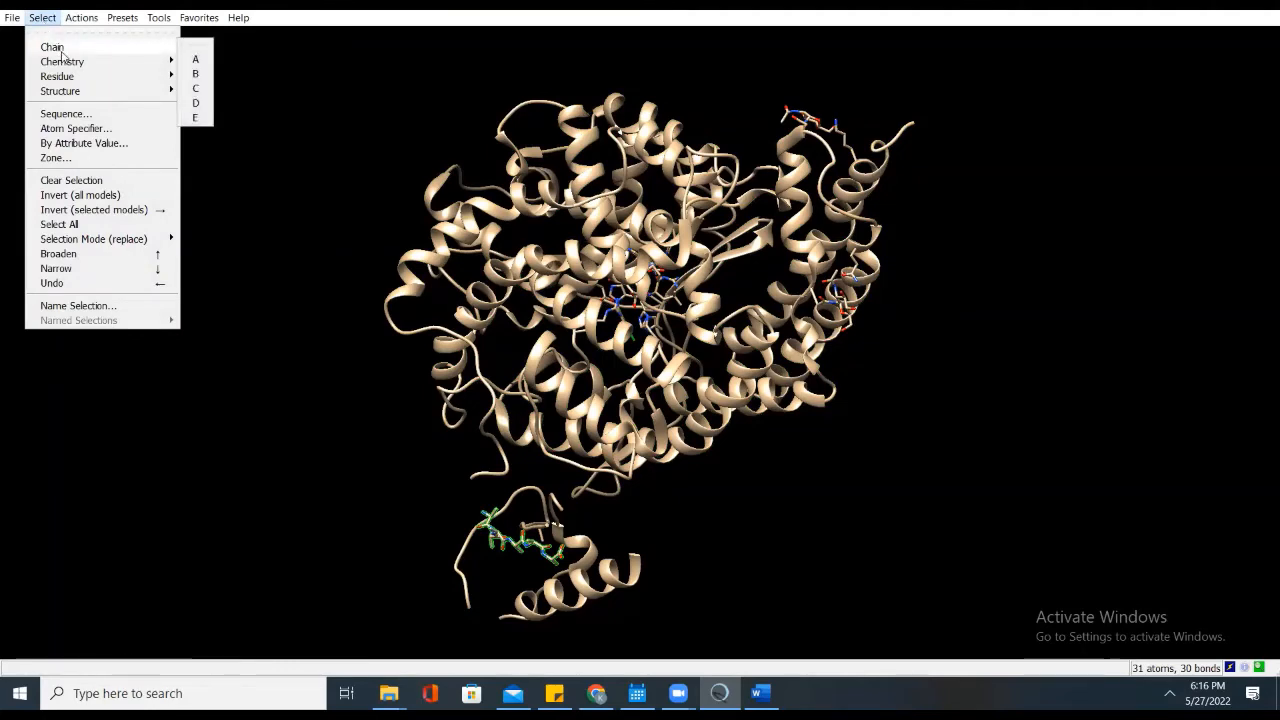
left_click(197, 75)
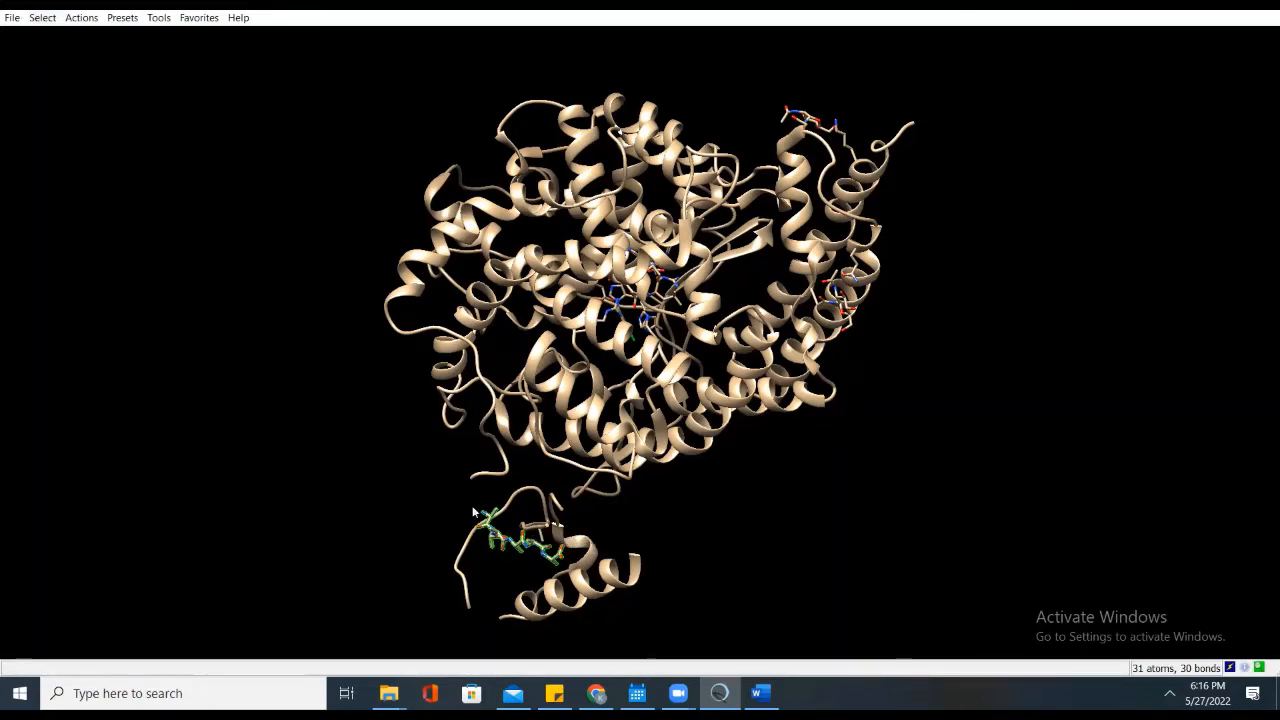
left_click(83, 18)
mouse_move(105, 47)
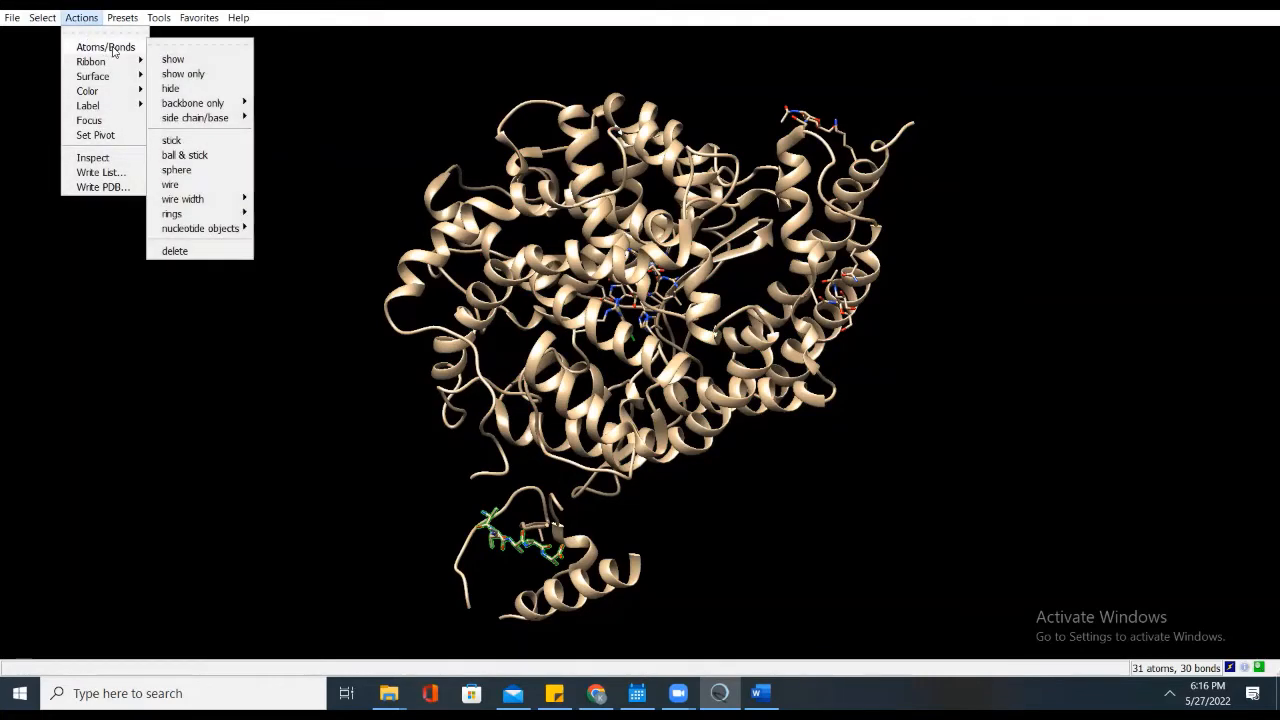
left_click(175, 251)
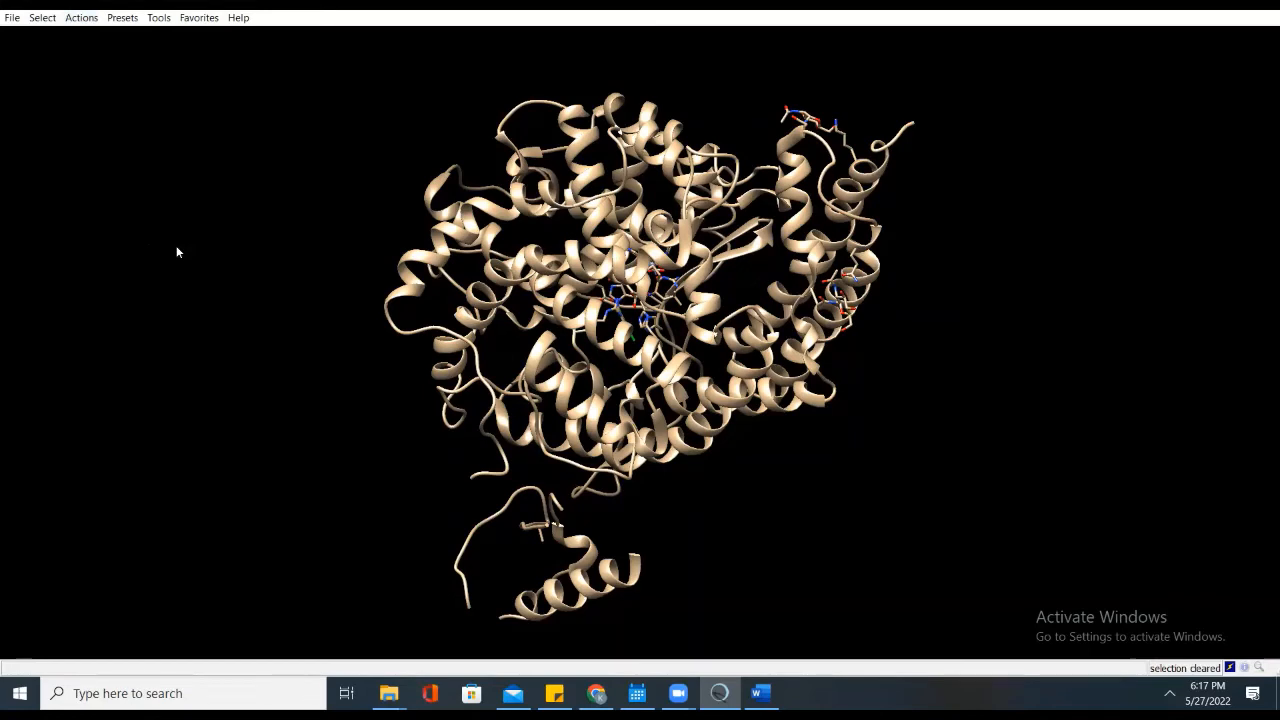
Step: Select chain C of the structure and delete its atoms and bonds
left_click(43, 17)
mouse_move(86, 48)
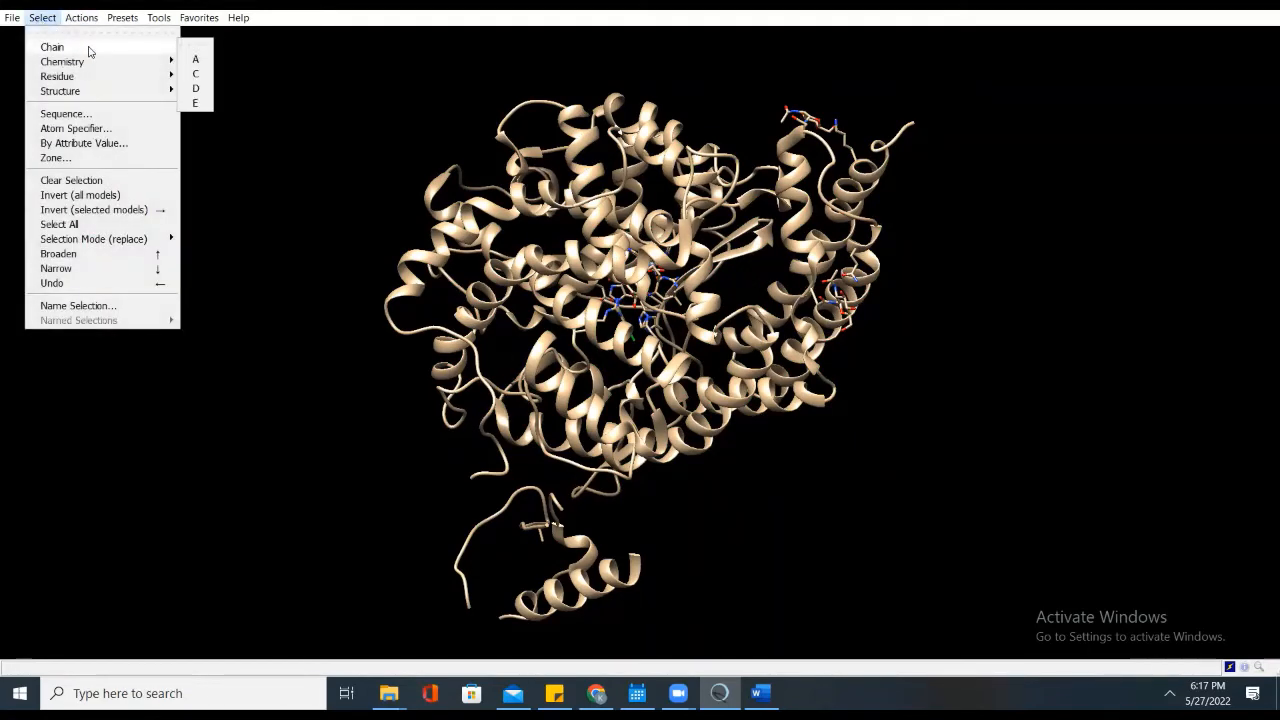
left_click(196, 75)
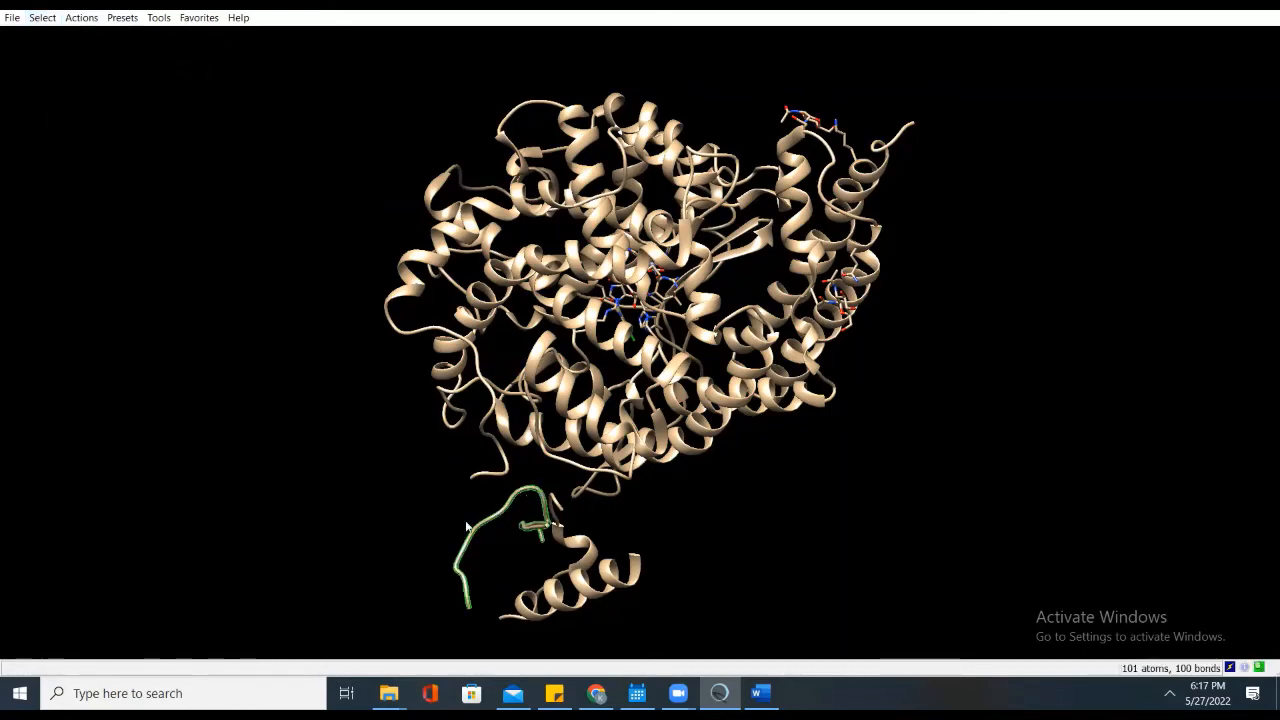
left_click(81, 20)
mouse_move(98, 52)
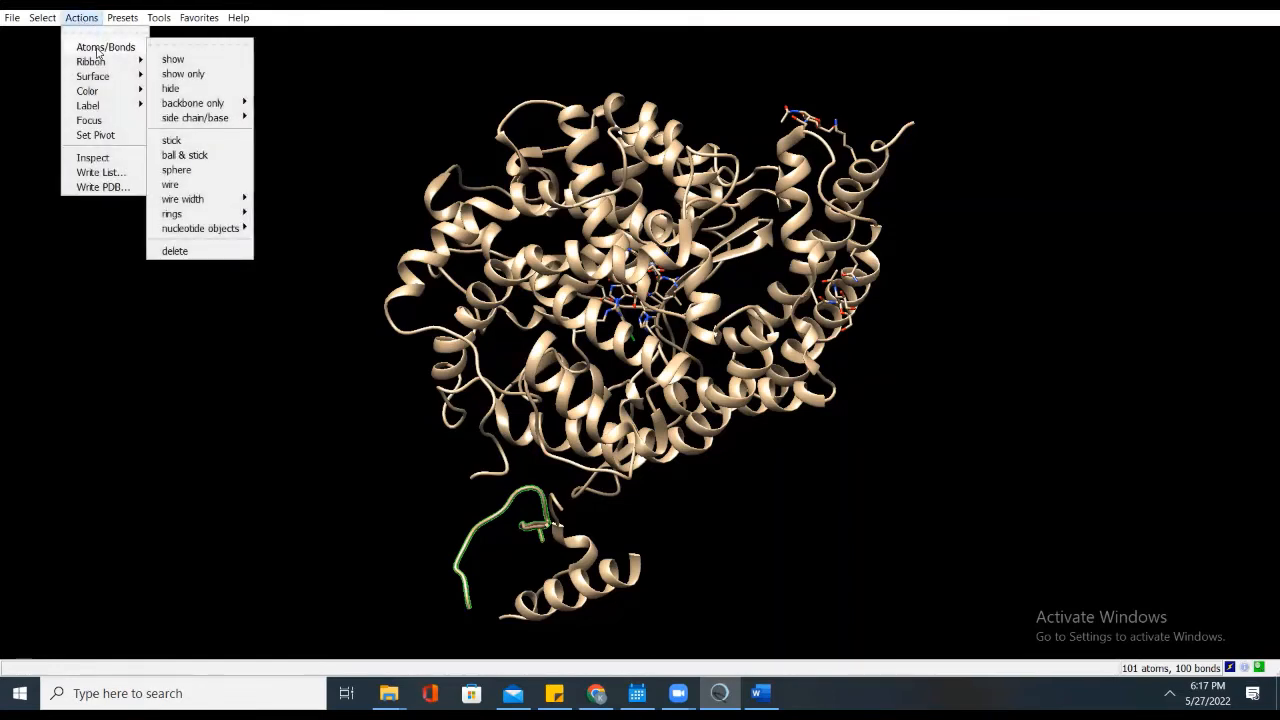
left_click(190, 252)
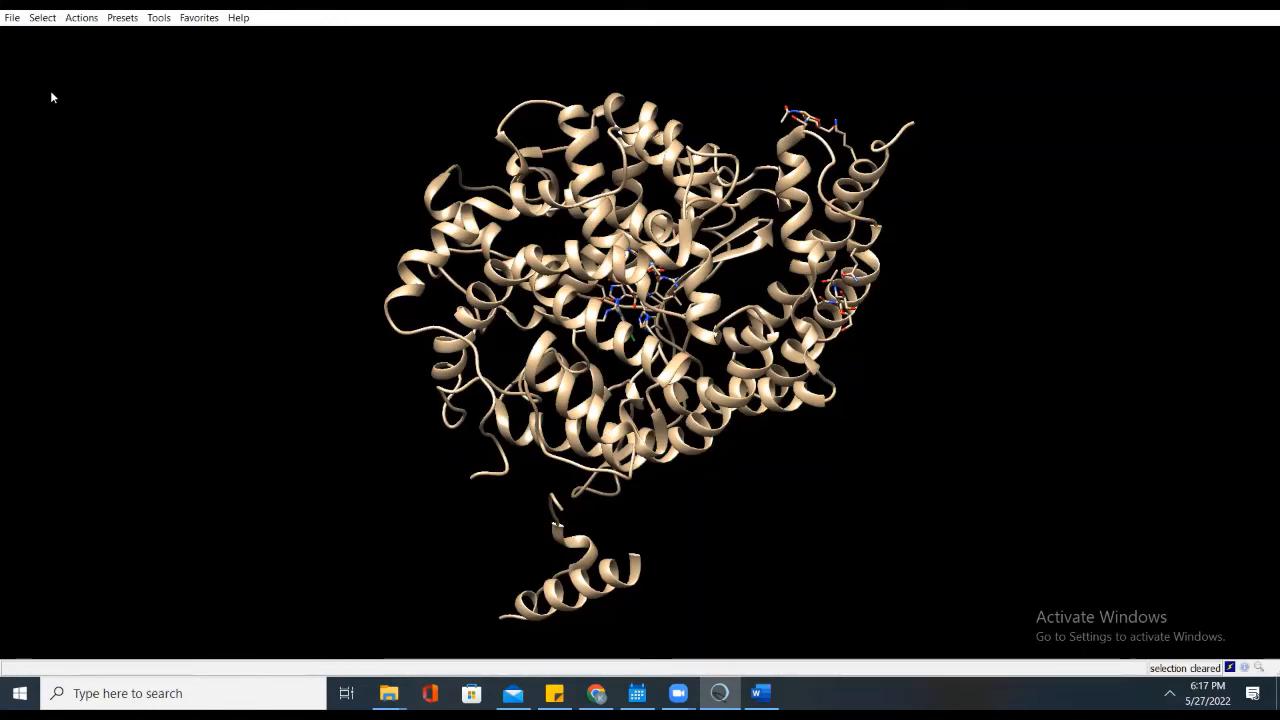
Step: Select chain D, the helical fragment below the main protein, and delete its atoms and bonds
left_click(43, 22)
mouse_move(52, 46)
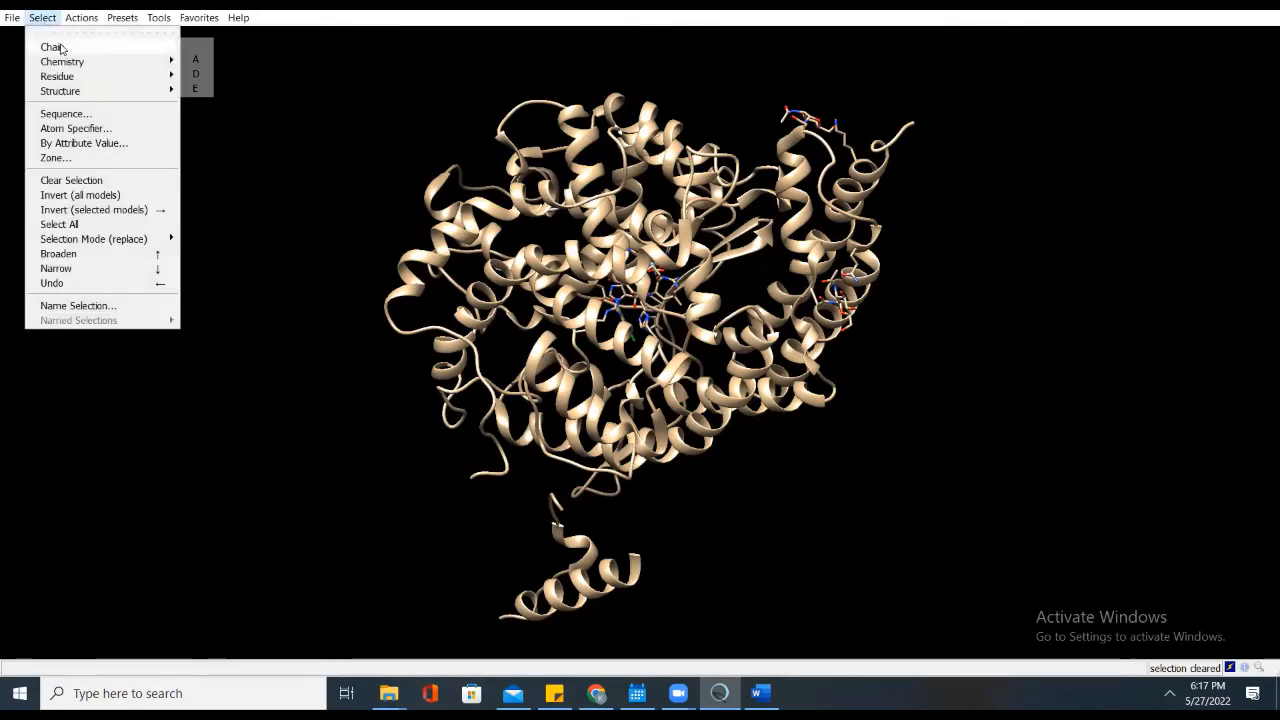
left_click(196, 78)
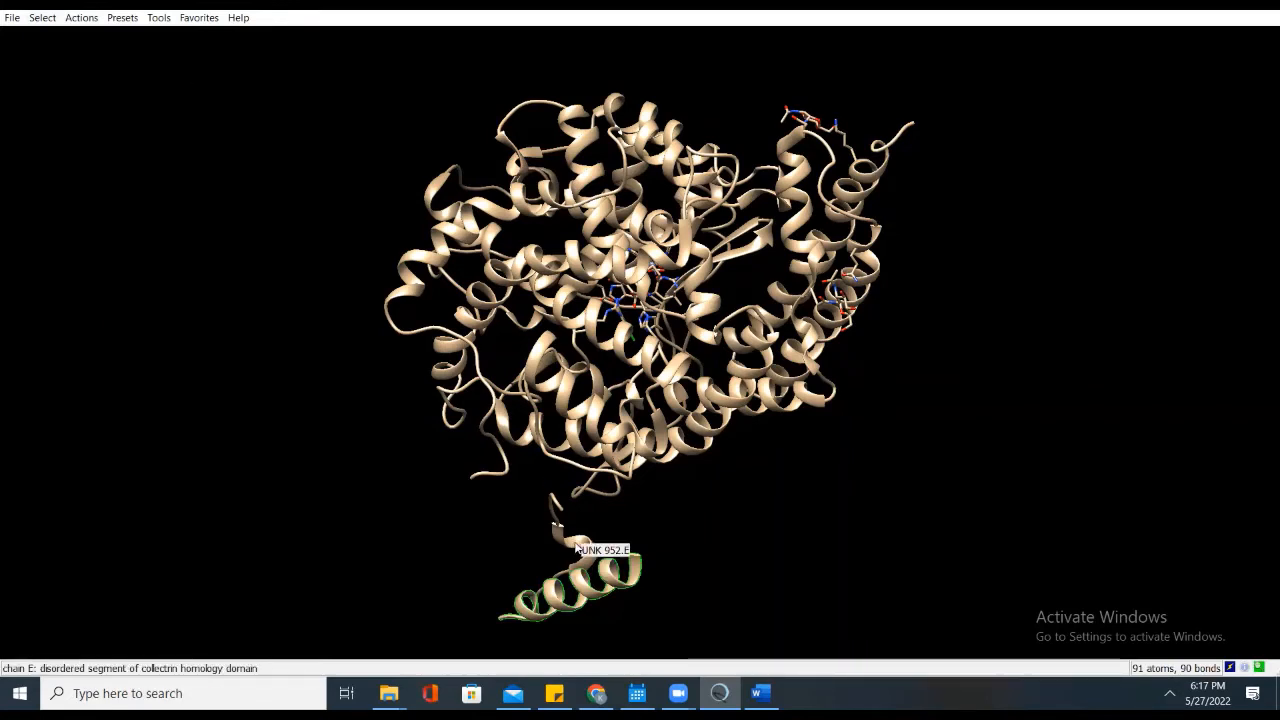
left_click(78, 18)
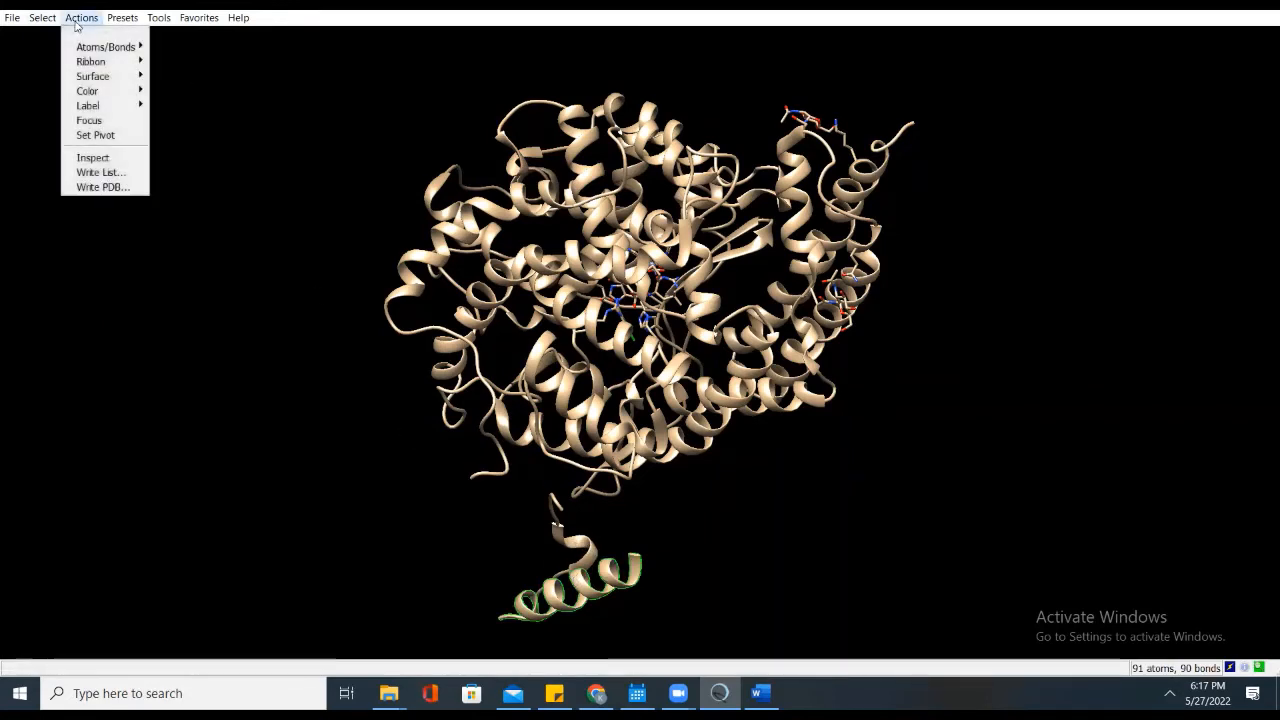
mouse_move(100, 46)
left_click(200, 184)
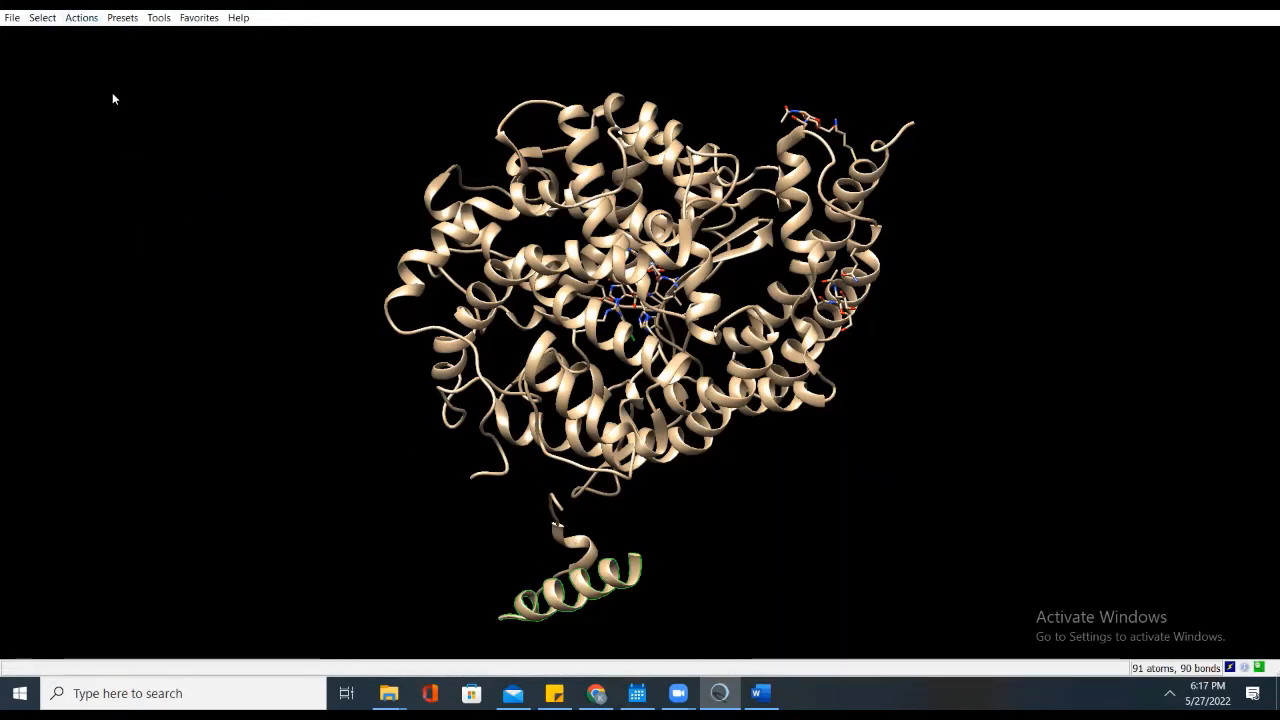
left_click(84, 20)
mouse_move(120, 47)
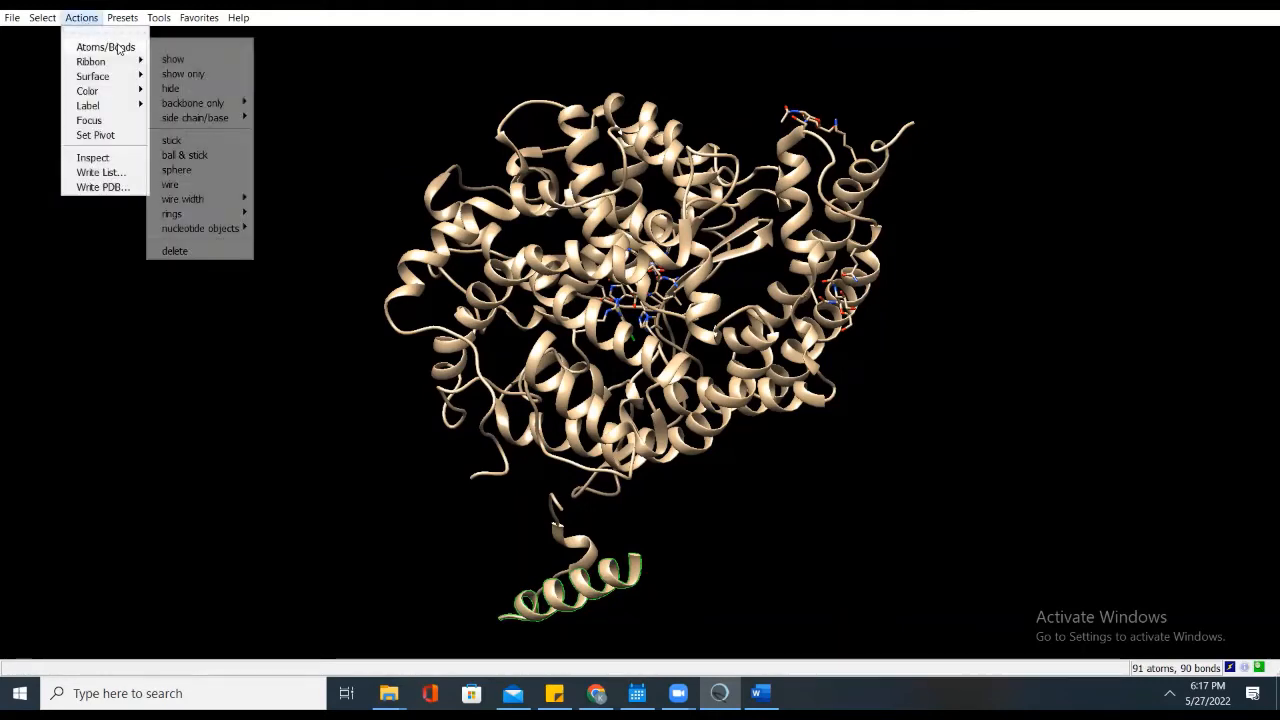
left_click(175, 251)
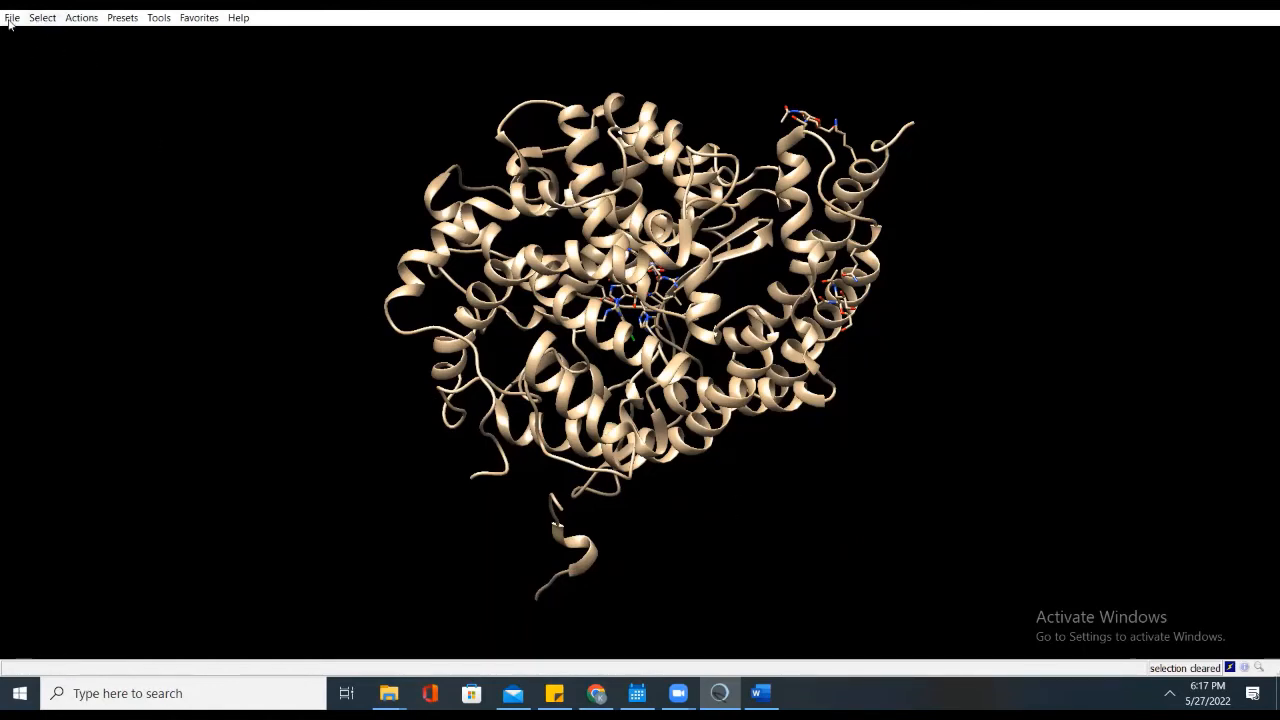
Step: Select chain E, the remaining helical fragment below the main protein, and delete its atoms and bonds
left_click(42, 17)
mouse_move(129, 45)
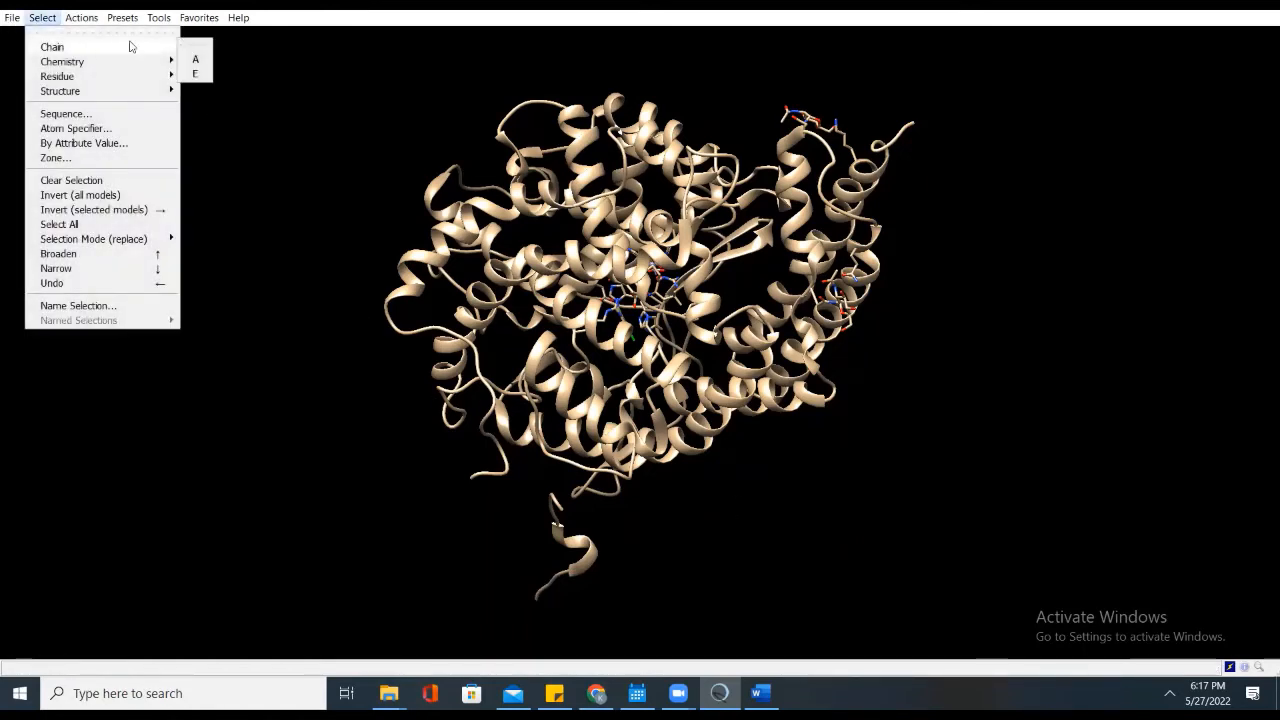
left_click(195, 75)
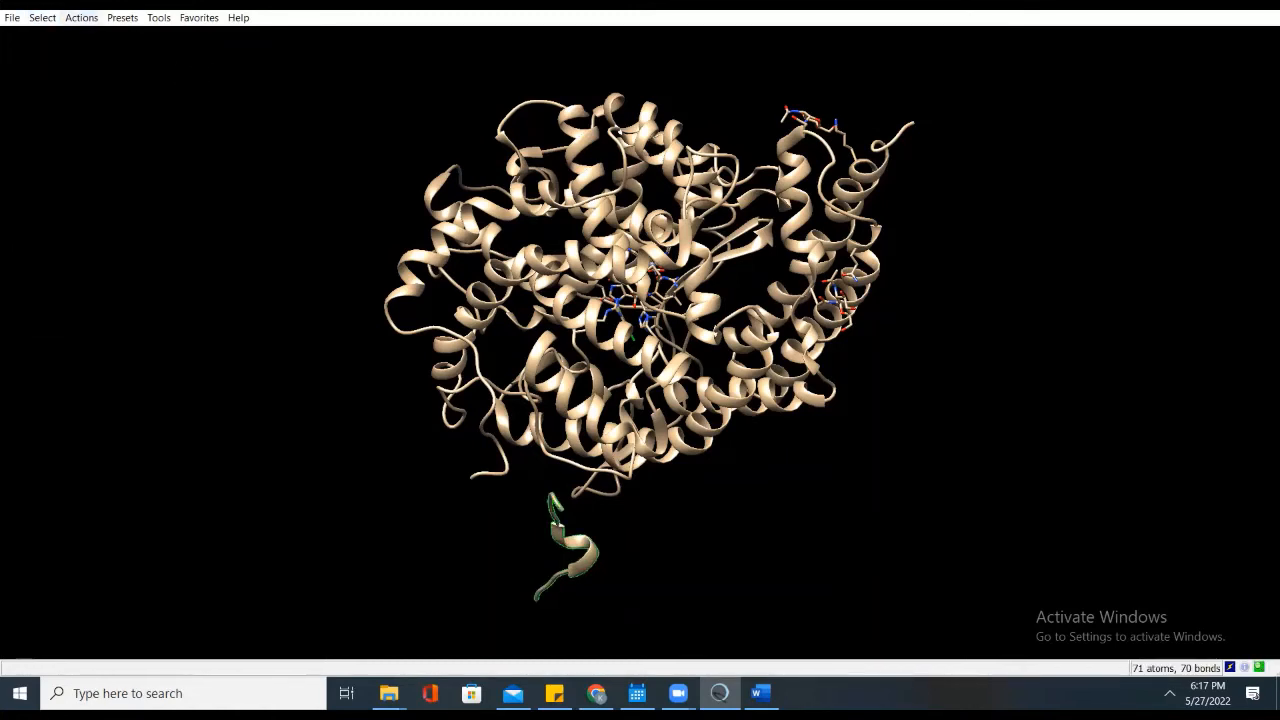
left_click(81, 17)
mouse_move(105, 47)
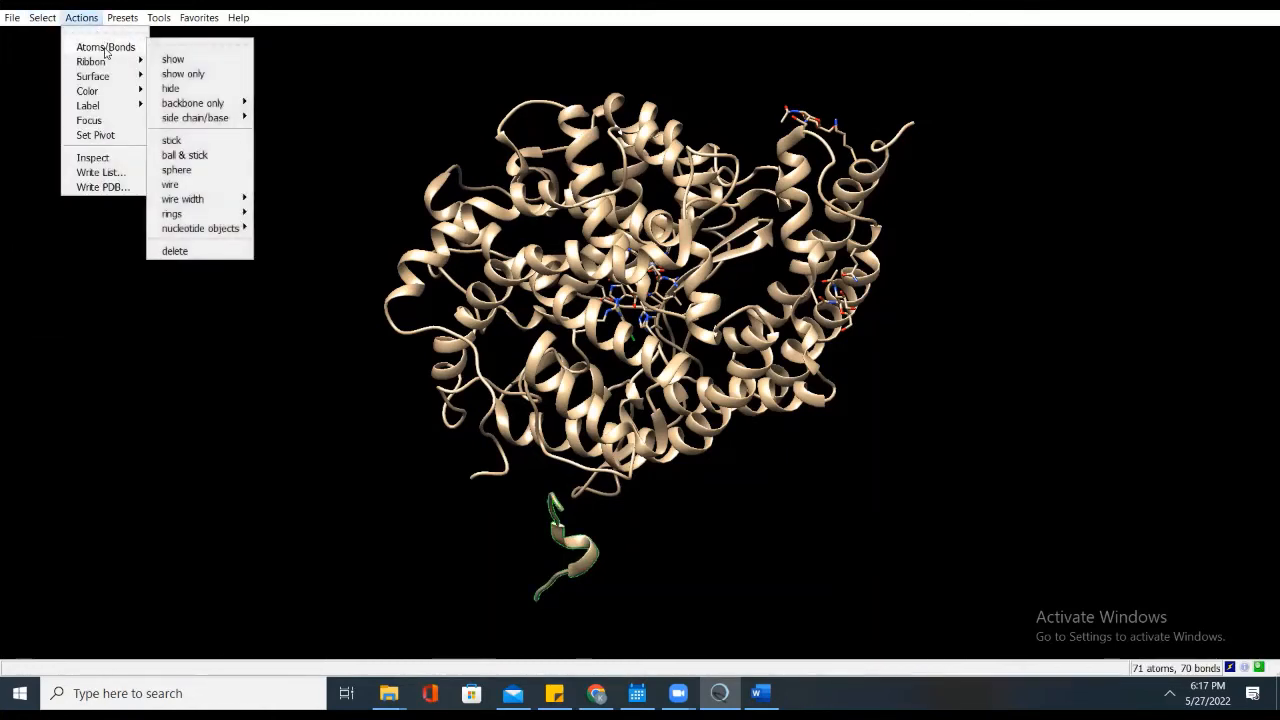
left_click(175, 251)
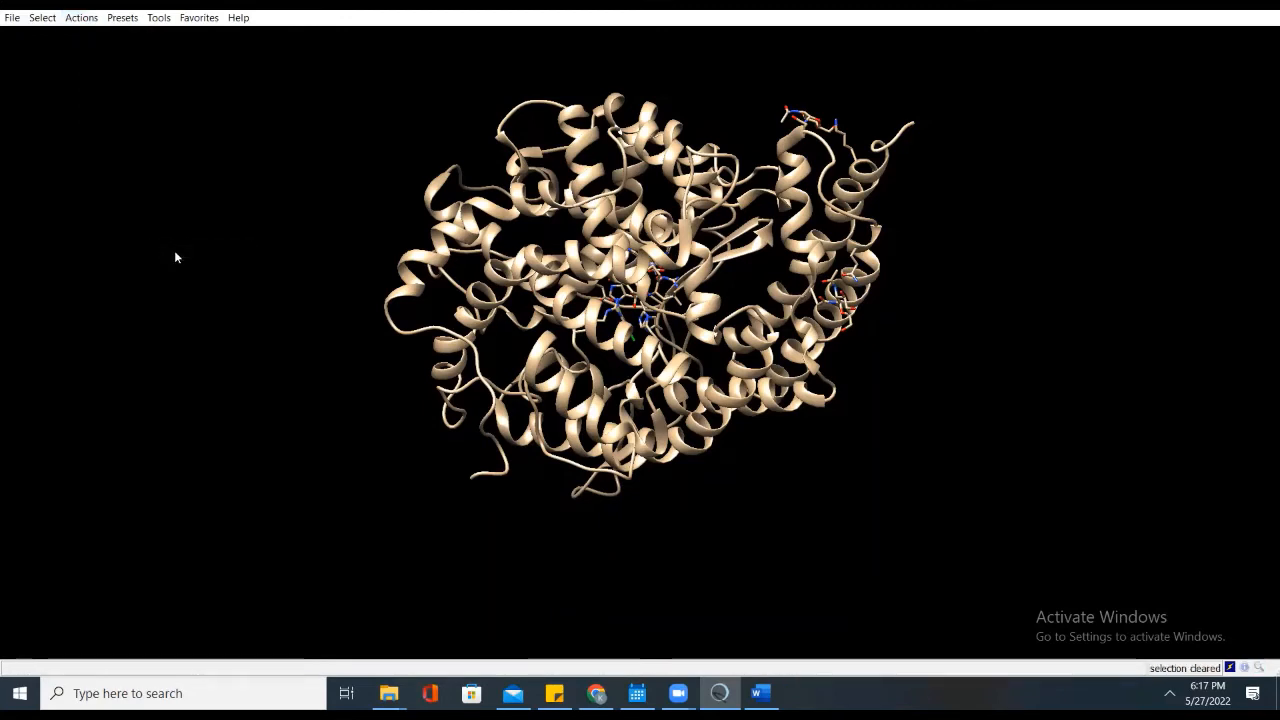
Step: Select the chloride residue CL and delete its atoms from the structure
left_click(40, 18)
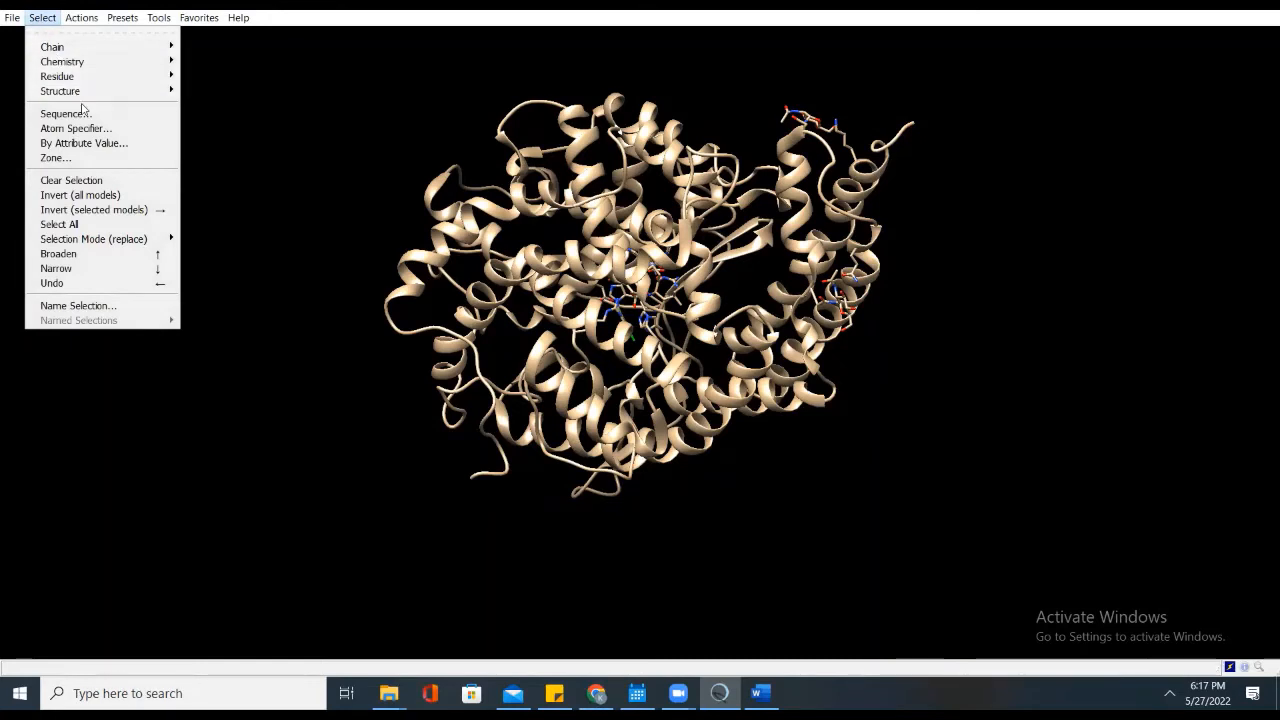
mouse_move(72, 80)
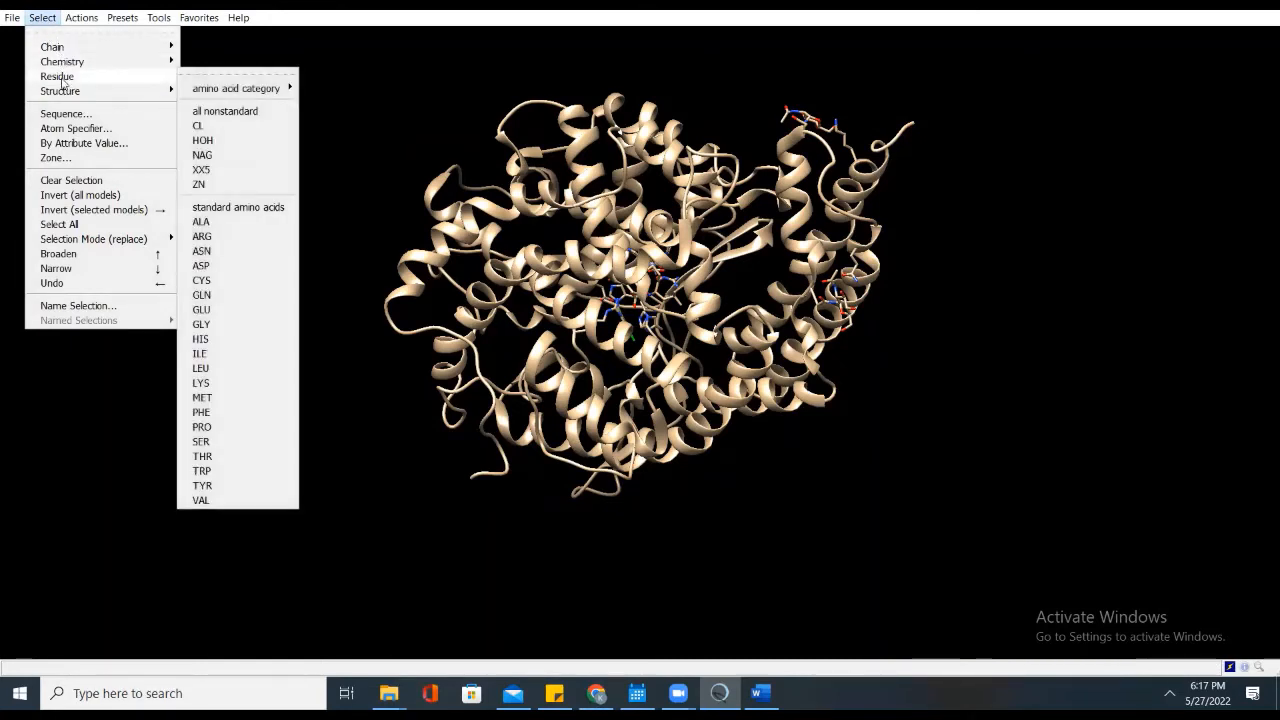
left_click(213, 131)
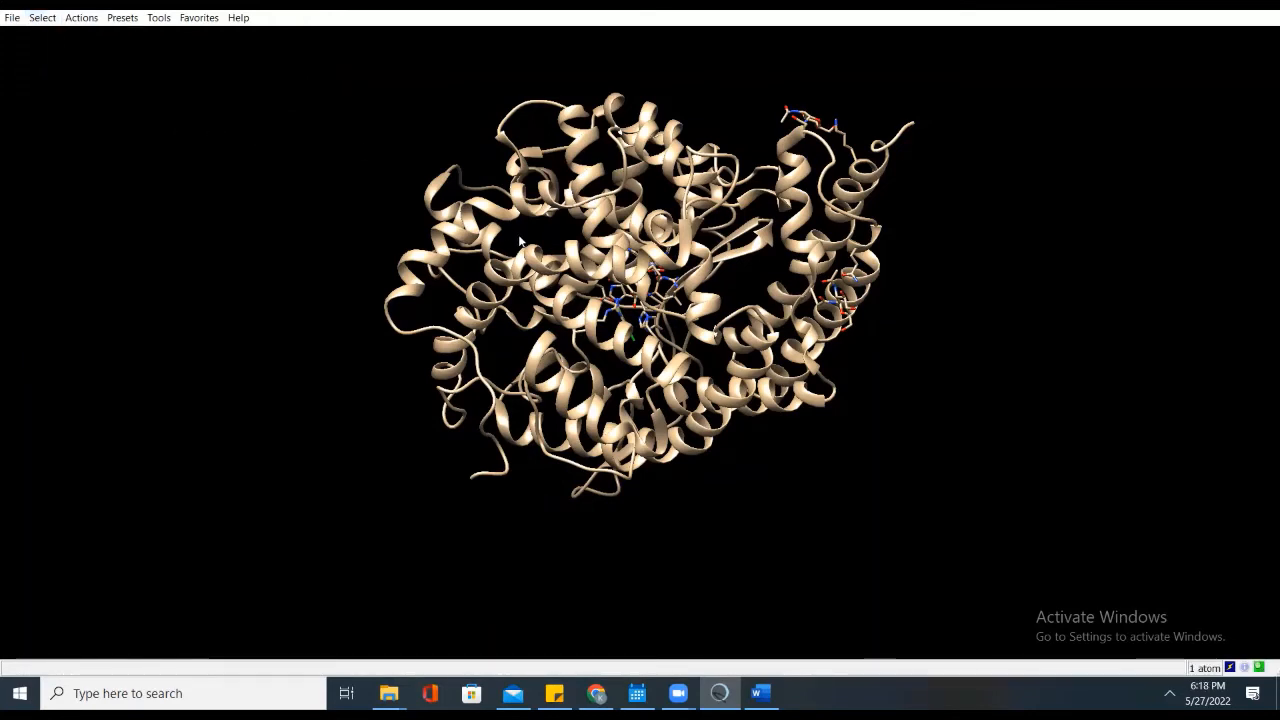
left_click(81, 17)
mouse_move(113, 52)
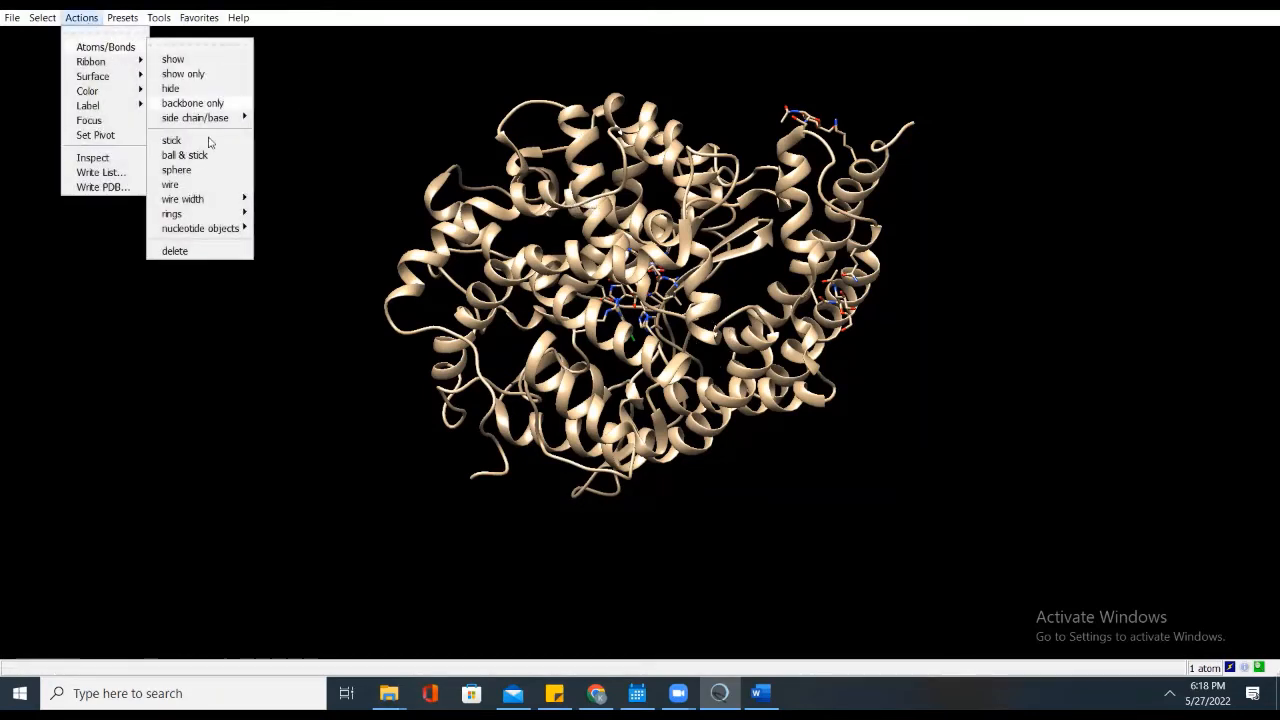
left_click(182, 249)
Step: Select the HOH water residues and delete their atoms from the structure
left_click(42, 17)
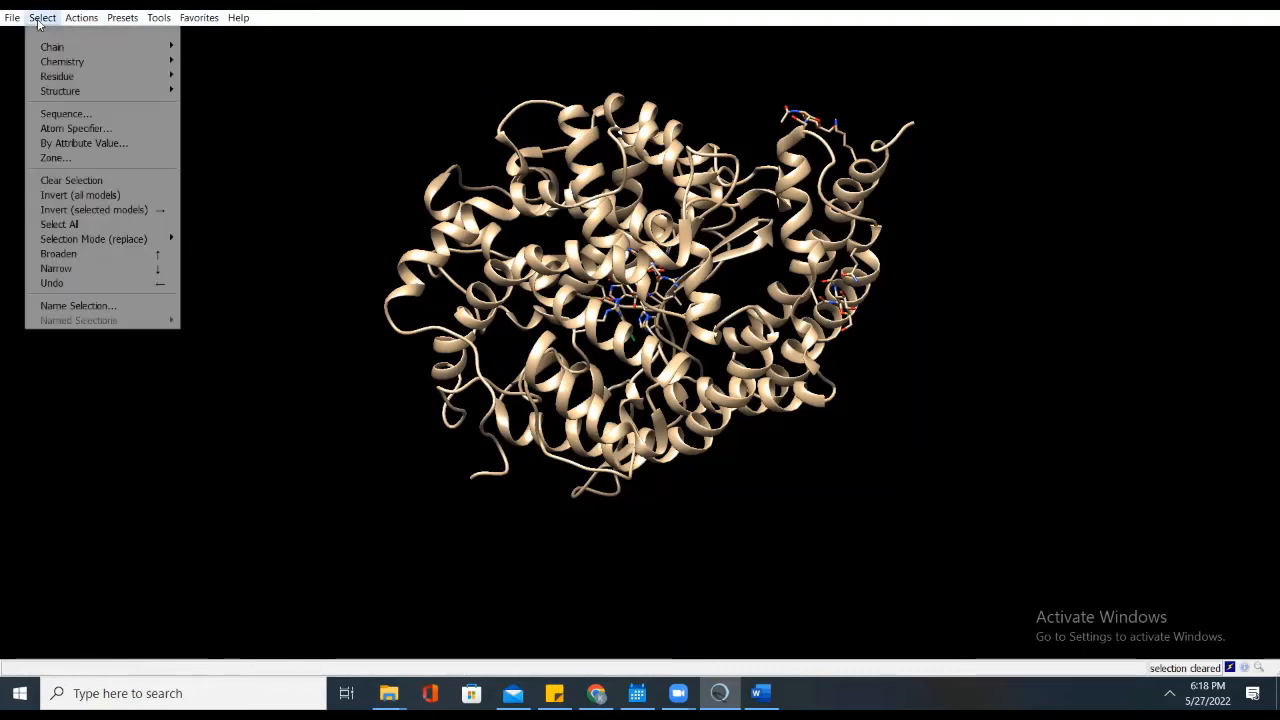
mouse_move(70, 78)
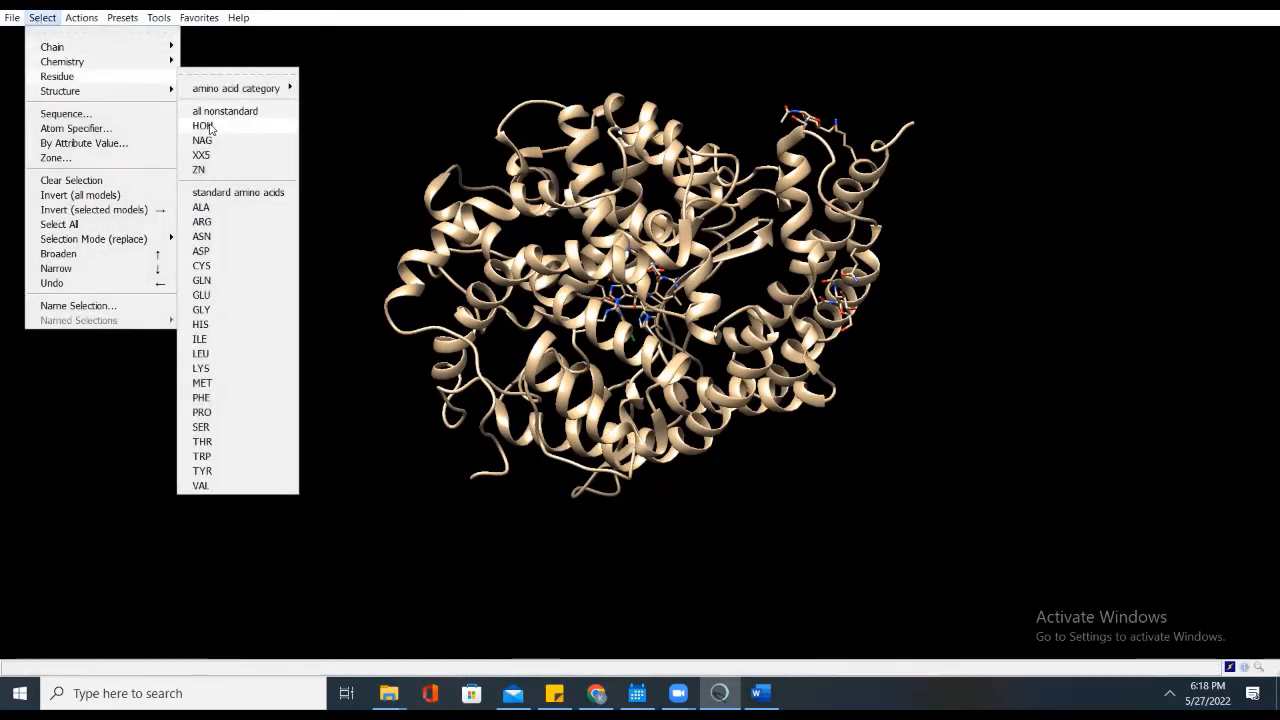
left_click(205, 126)
left_click(81, 17)
mouse_move(93, 50)
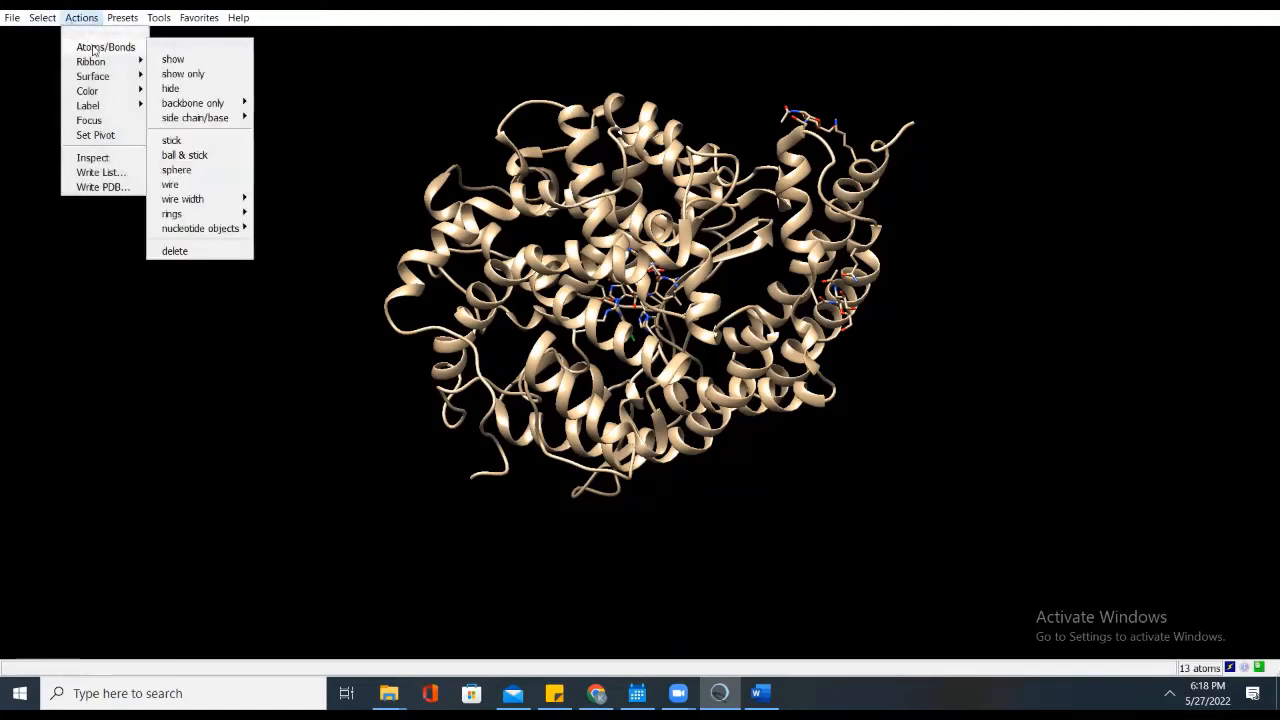
left_click(190, 250)
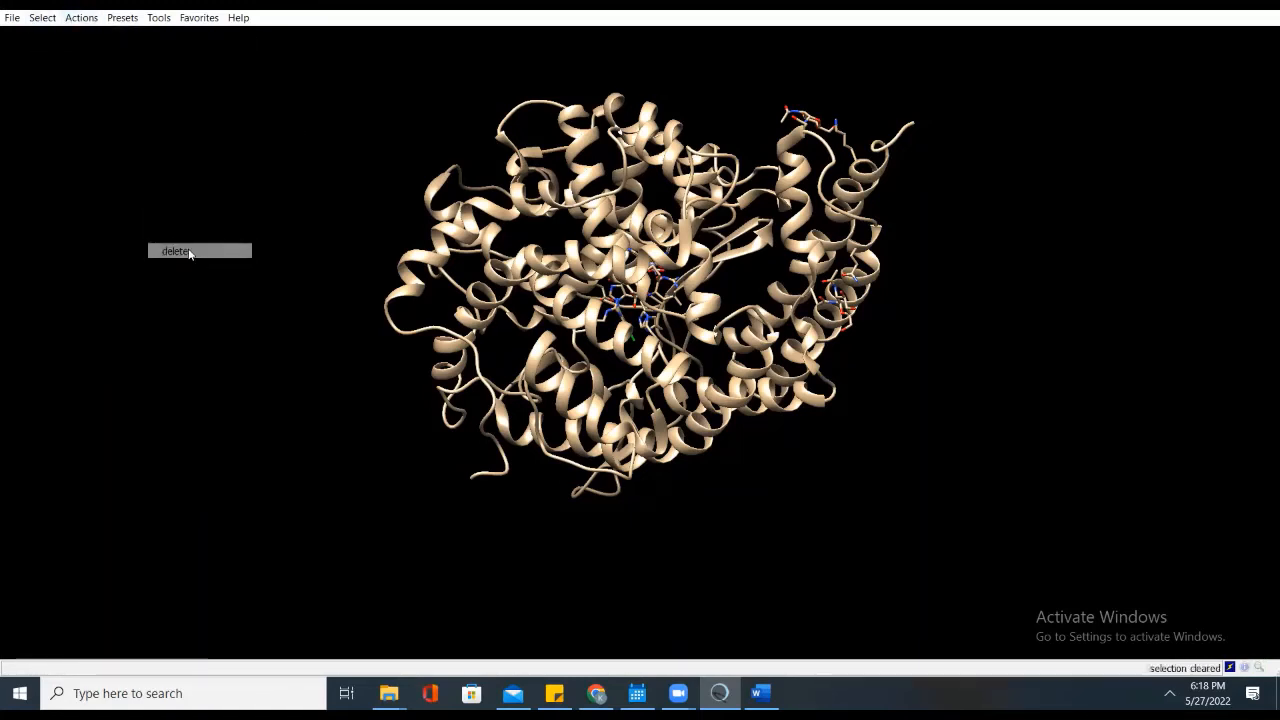
Step: Select the NAG residues attached to the protein and delete their atoms and bonds
left_click(42, 17)
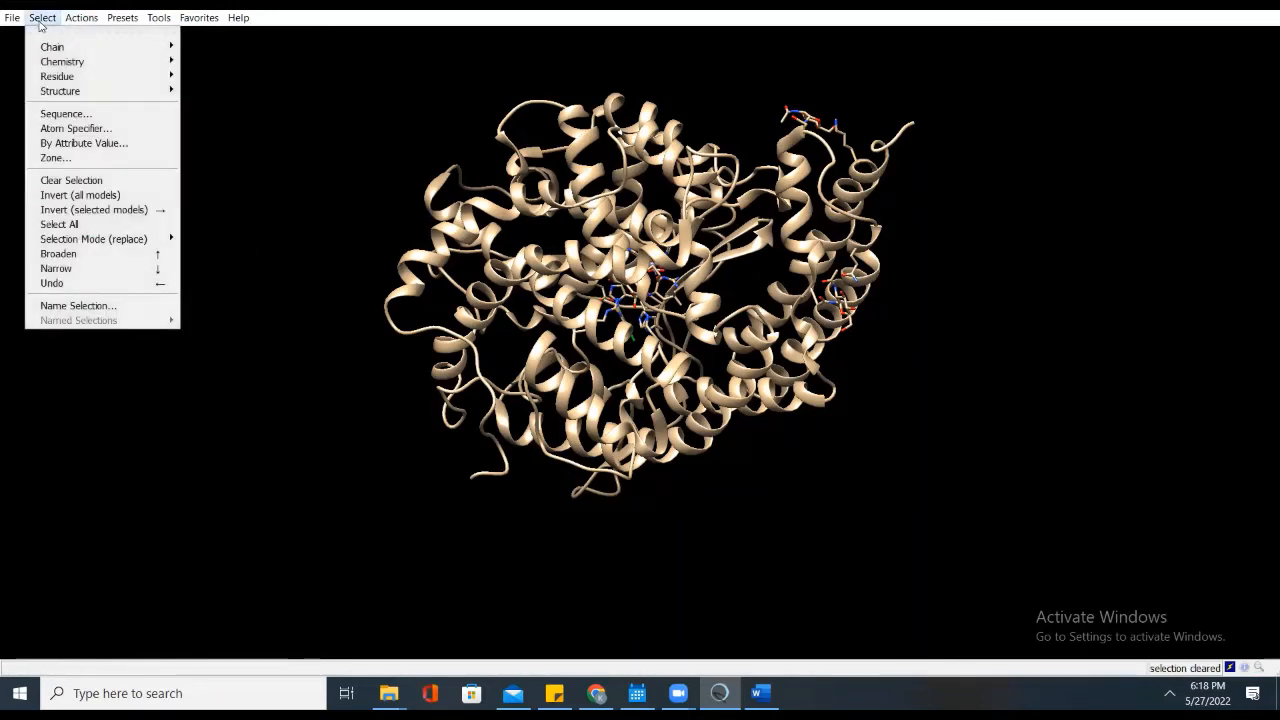
mouse_move(161, 84)
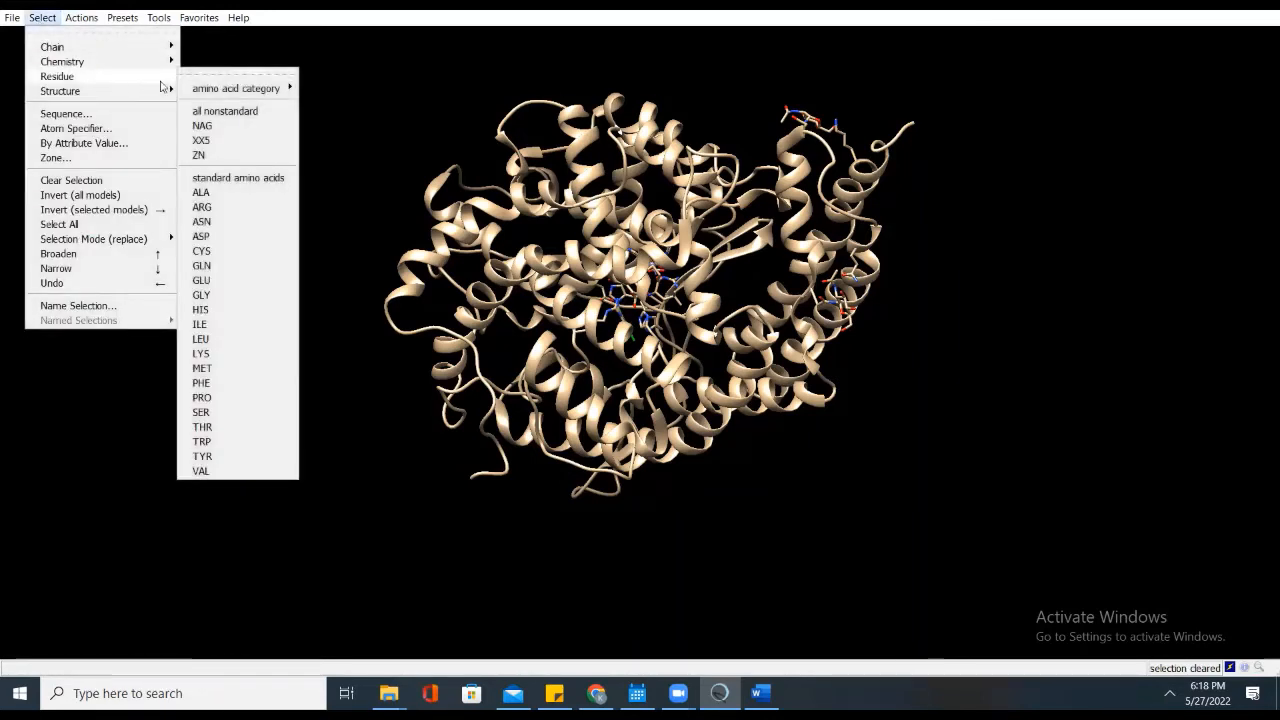
left_click(203, 126)
left_click(81, 17)
mouse_move(105, 47)
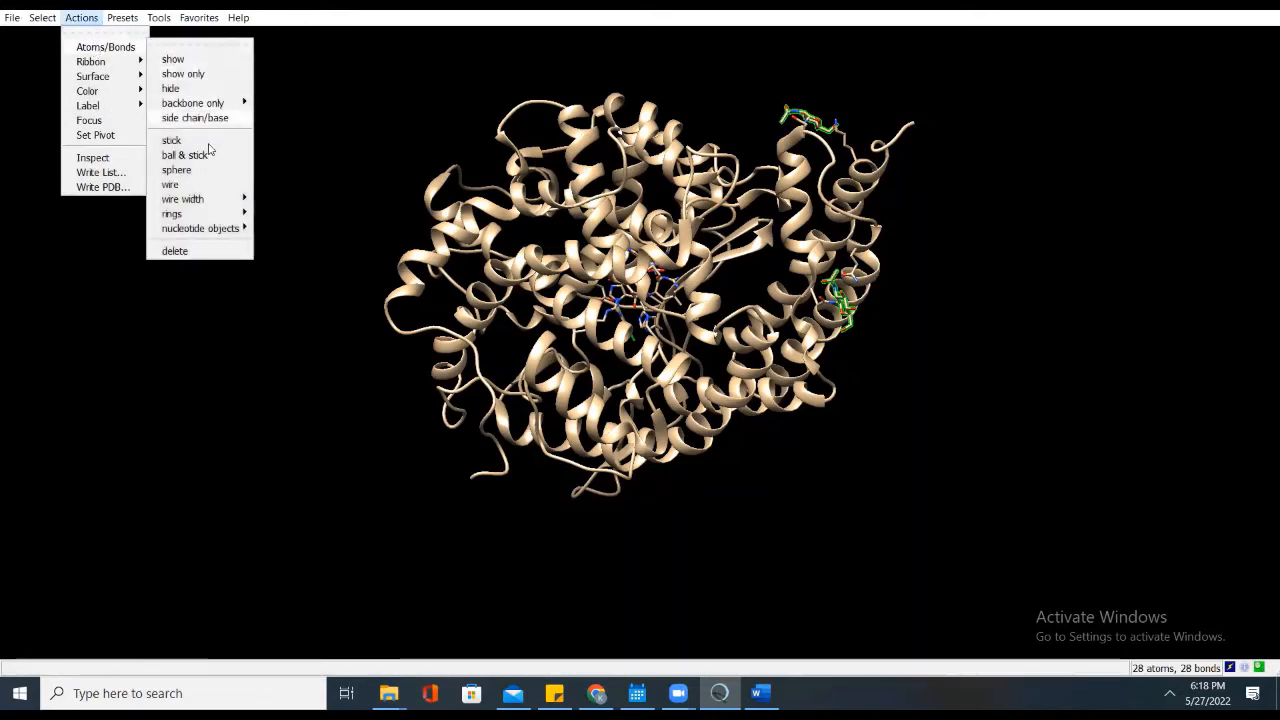
left_click(178, 250)
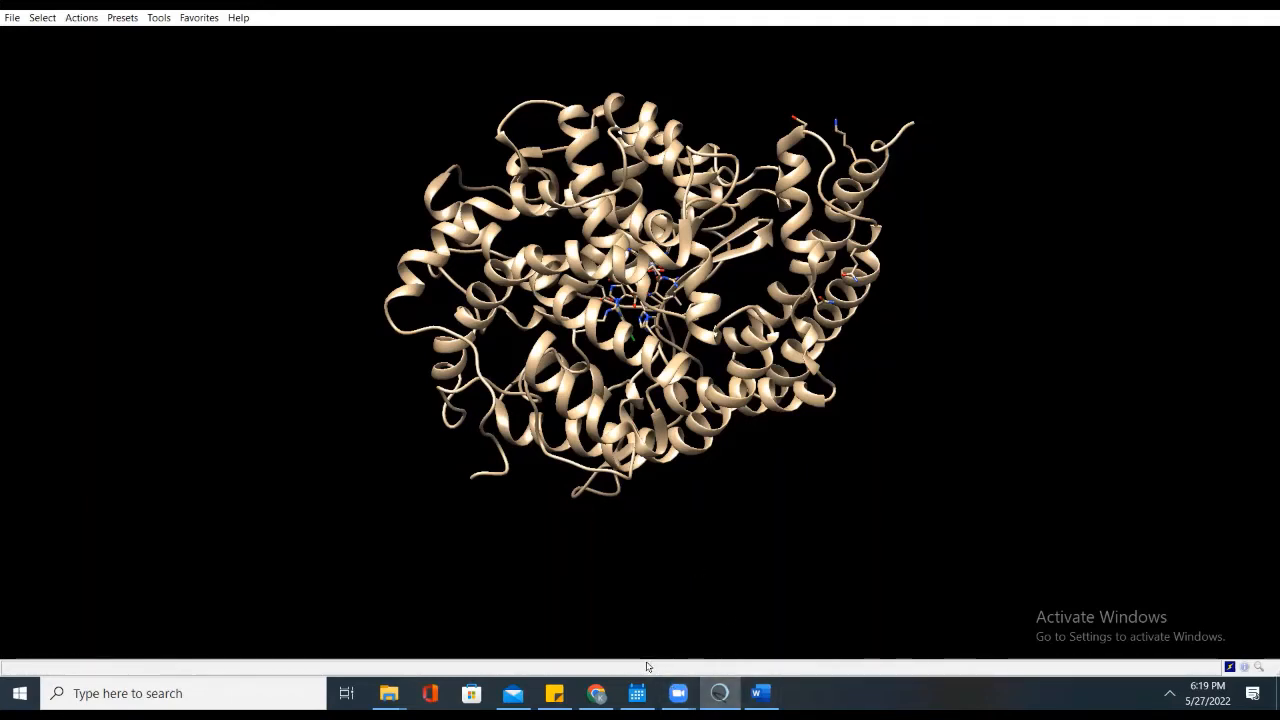
Step: Switch to the RCSB PDB page for 1R4L in Chrome and review its macromolecule chains and small-molecule ligands
mouse_move(596, 693)
left_click(608, 653)
scroll(686, 410, "down", 1)
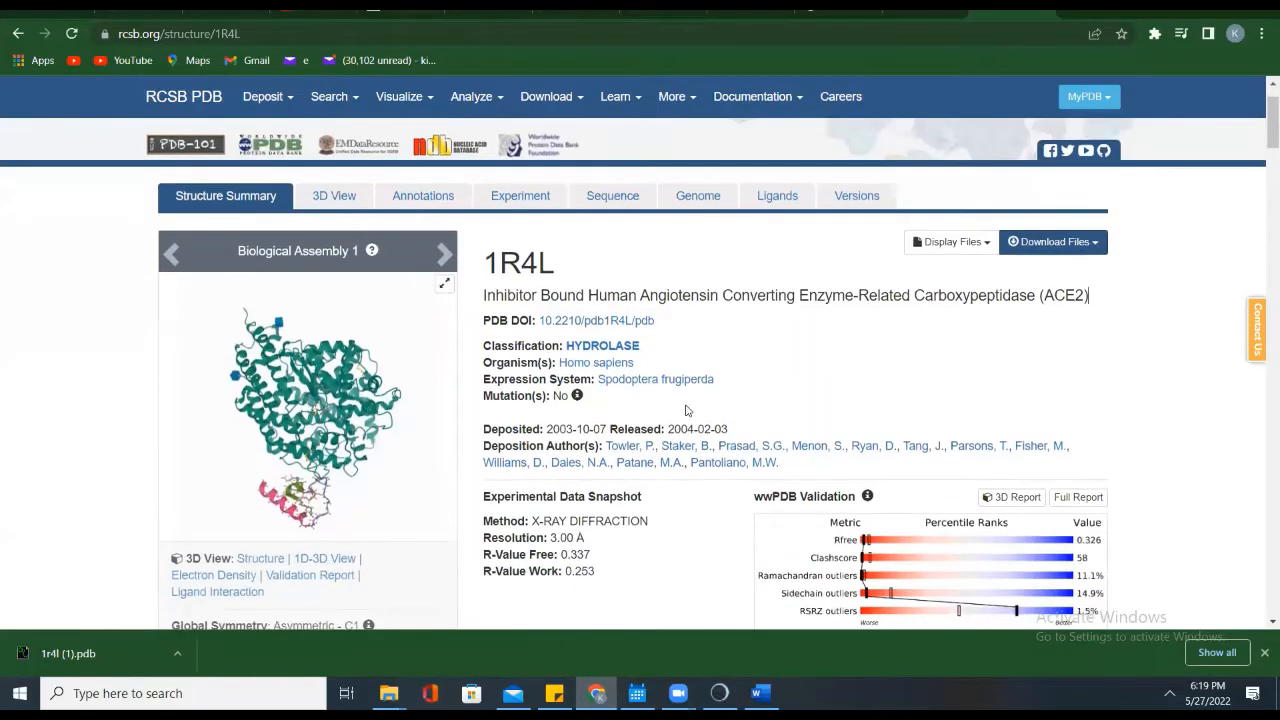
scroll(686, 410, "down", 10)
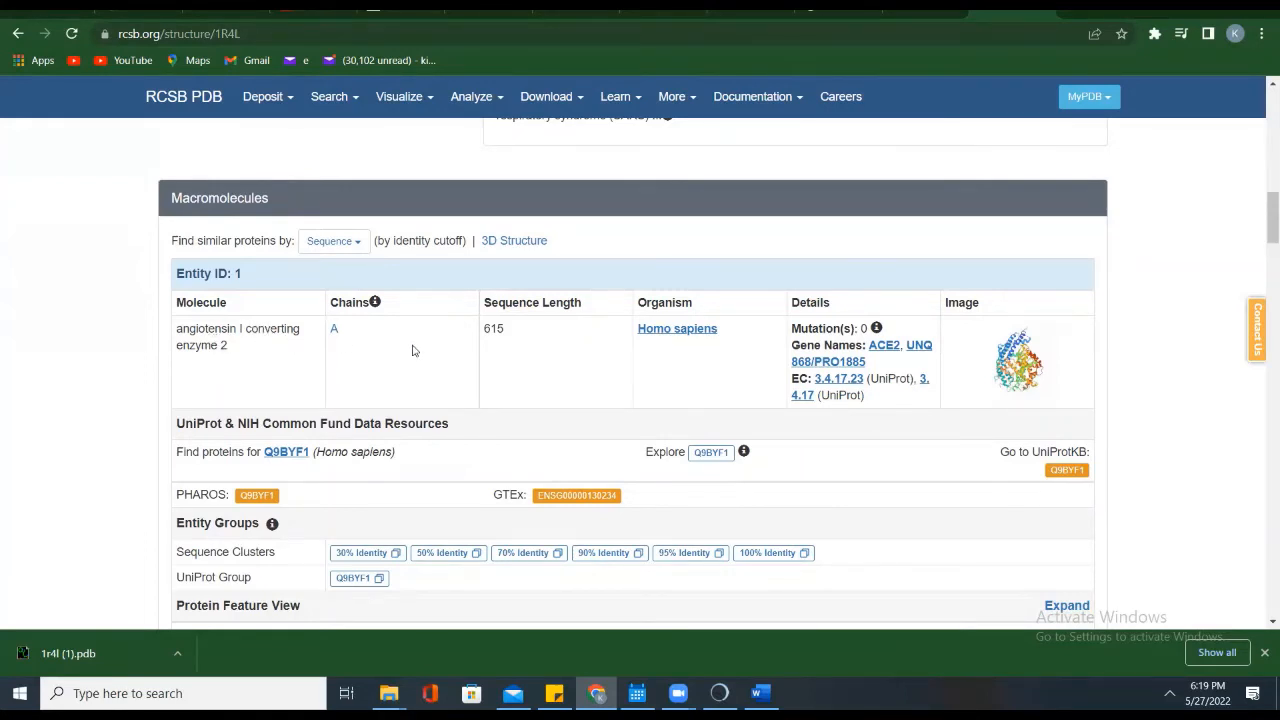
scroll(413, 350, "down", 8)
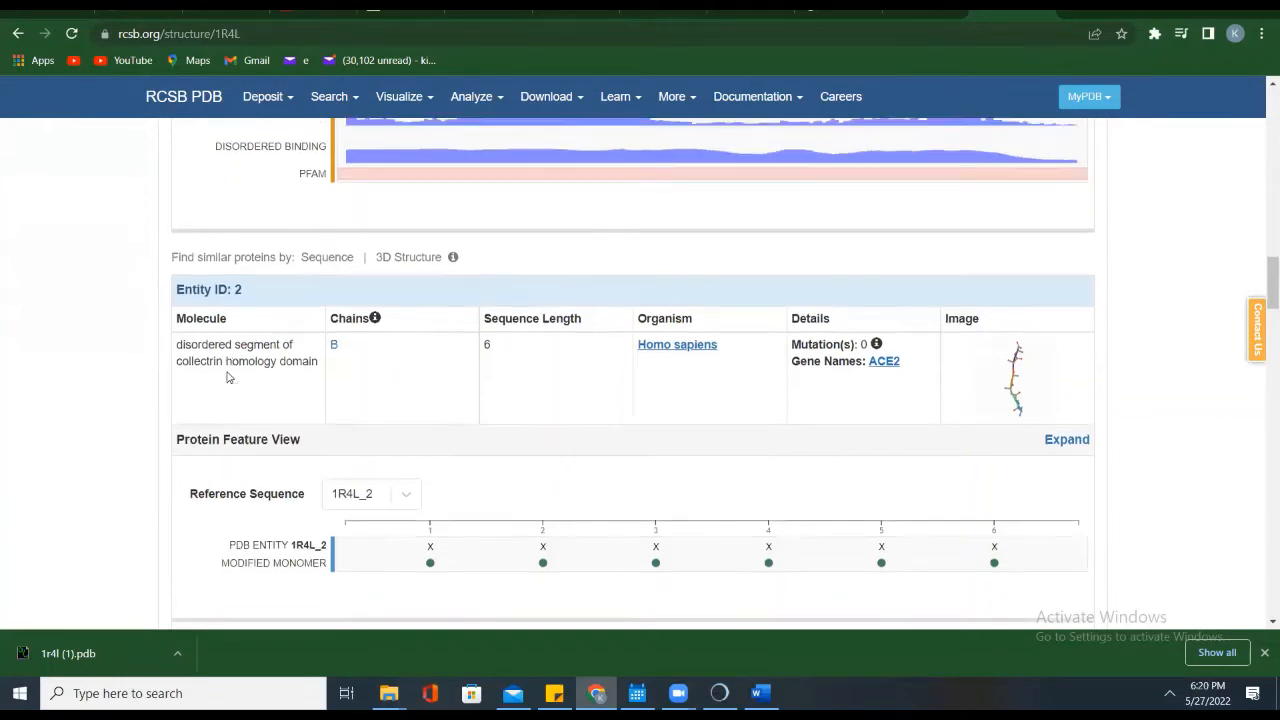
scroll(228, 377, "down", 3)
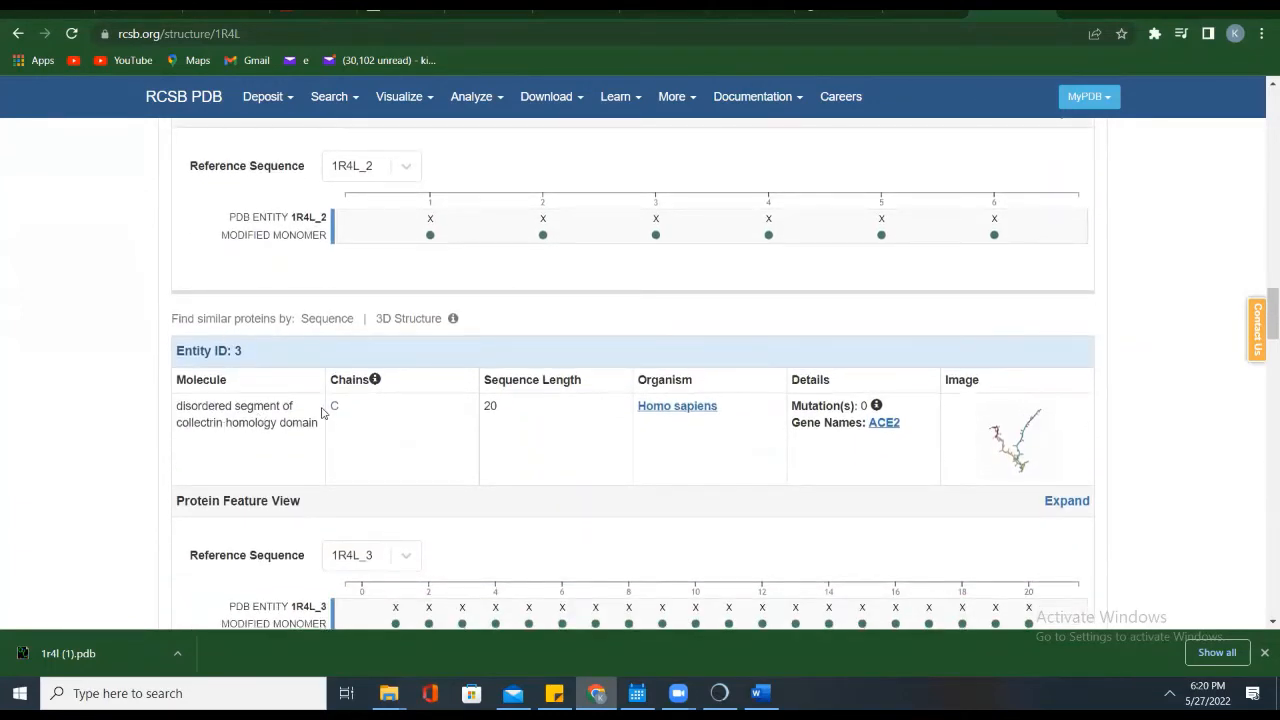
scroll(308, 442, "down", 10)
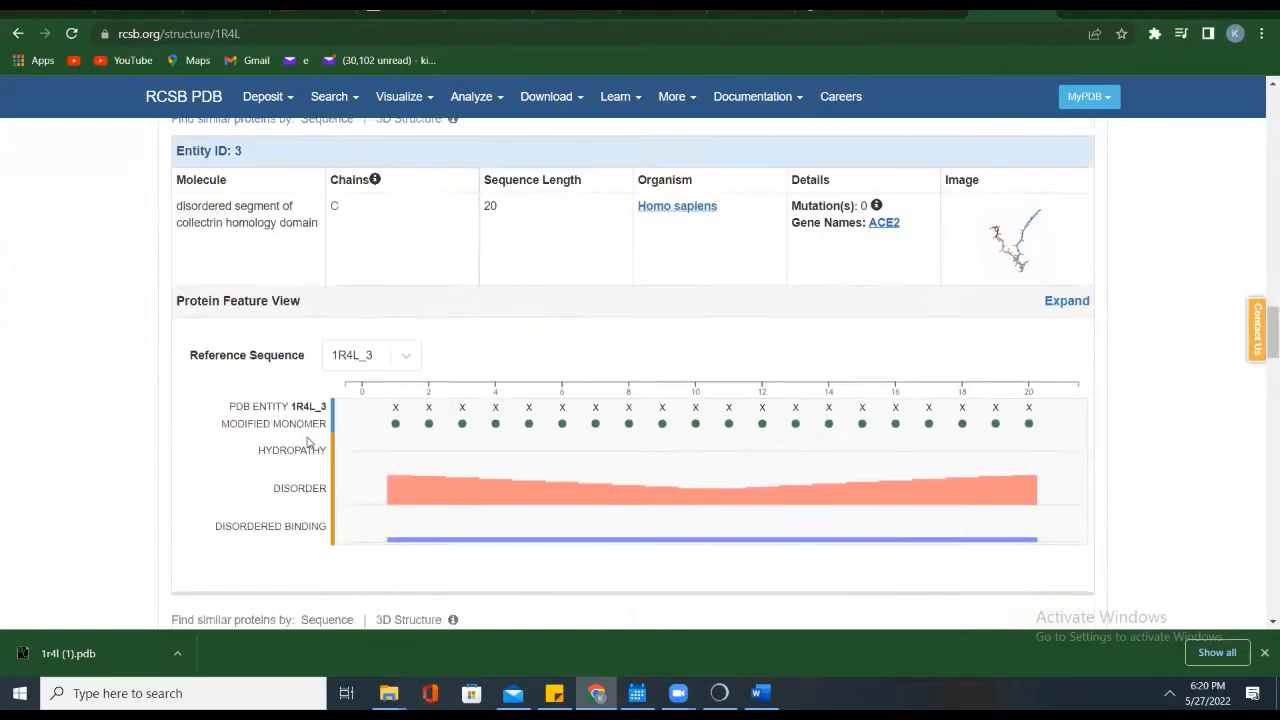
scroll(308, 442, "down", 12)
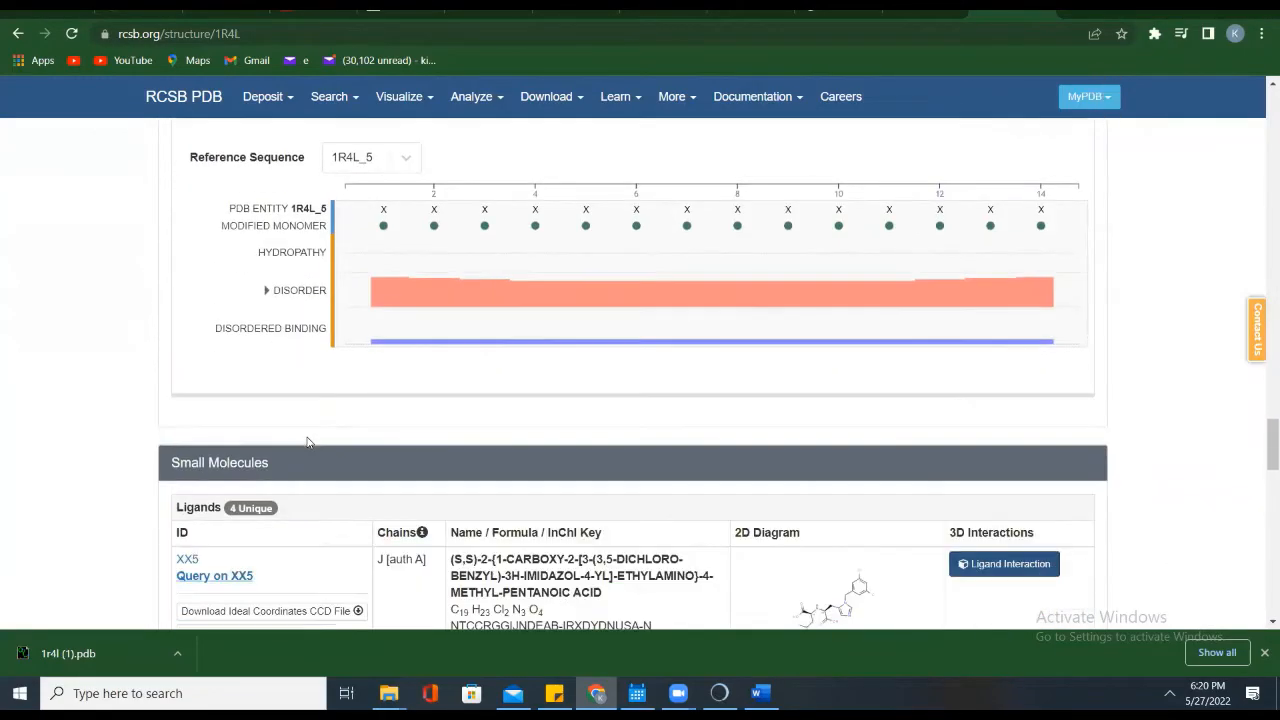
scroll(308, 442, "up", 2)
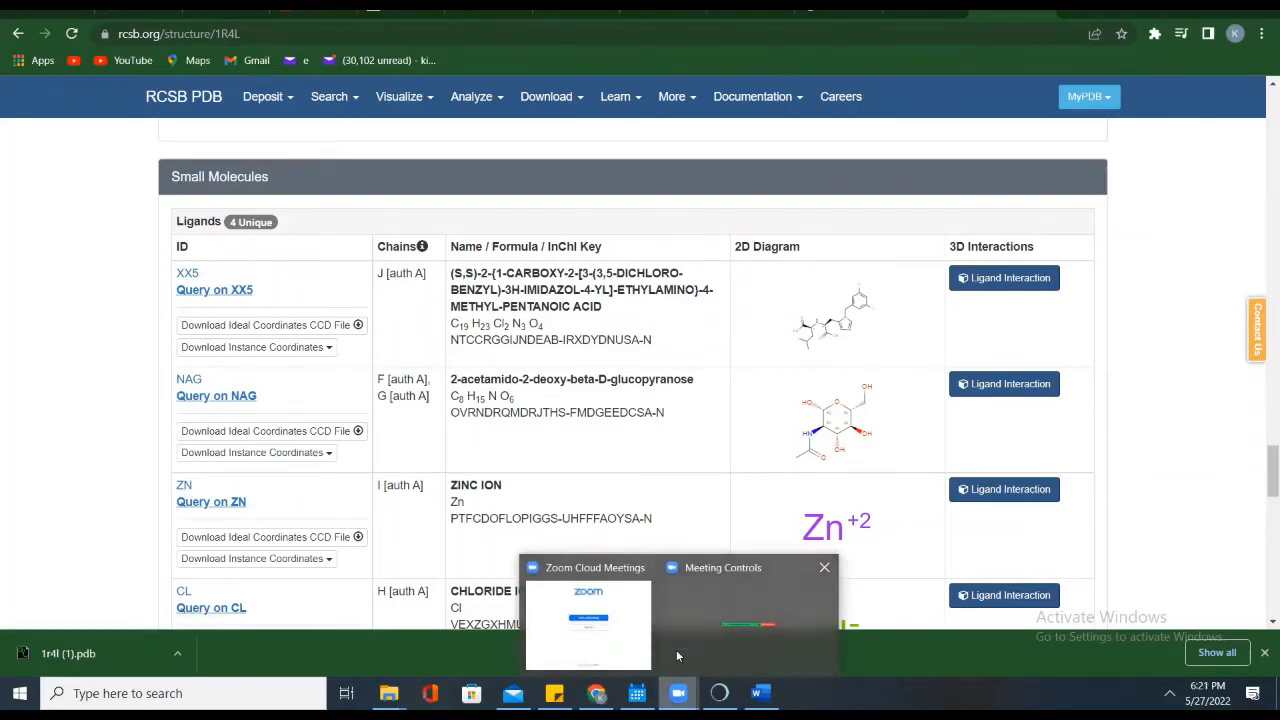
Step: Switch back to Chimera and select the ZN residue in the ACE2 structure
left_click(719, 693)
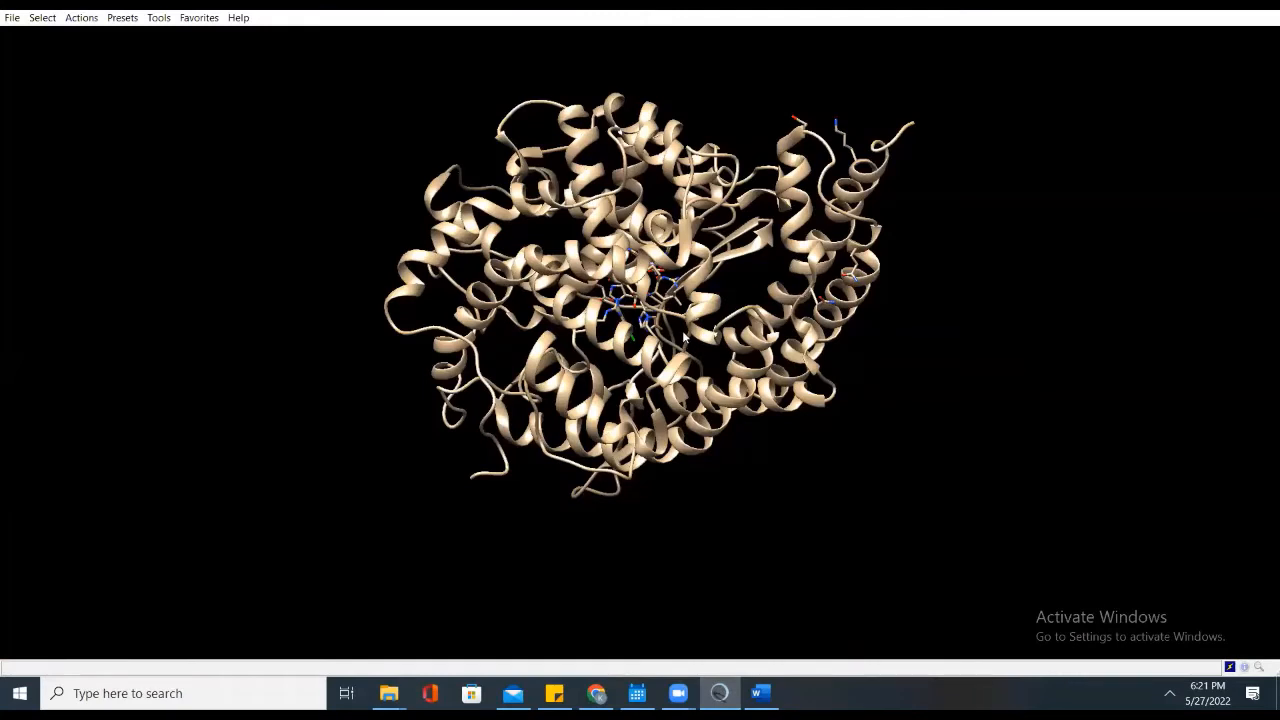
left_click(81, 18)
left_click(42, 17)
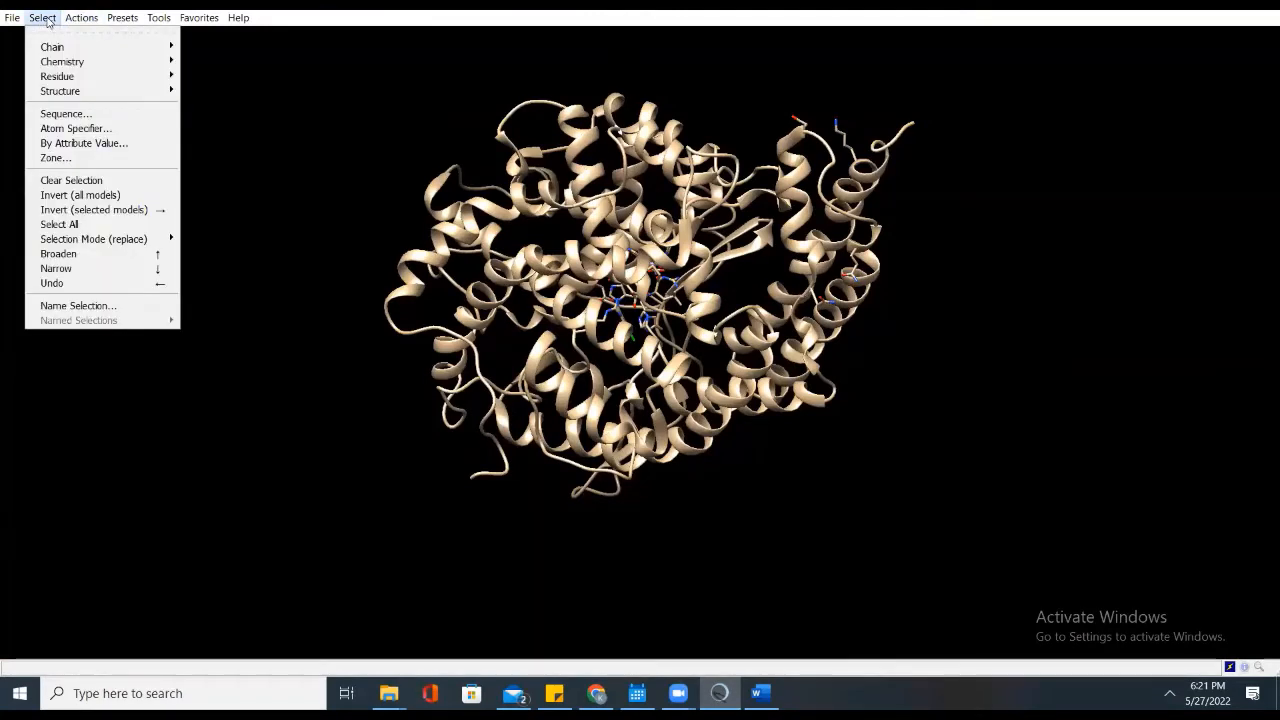
mouse_move(68, 79)
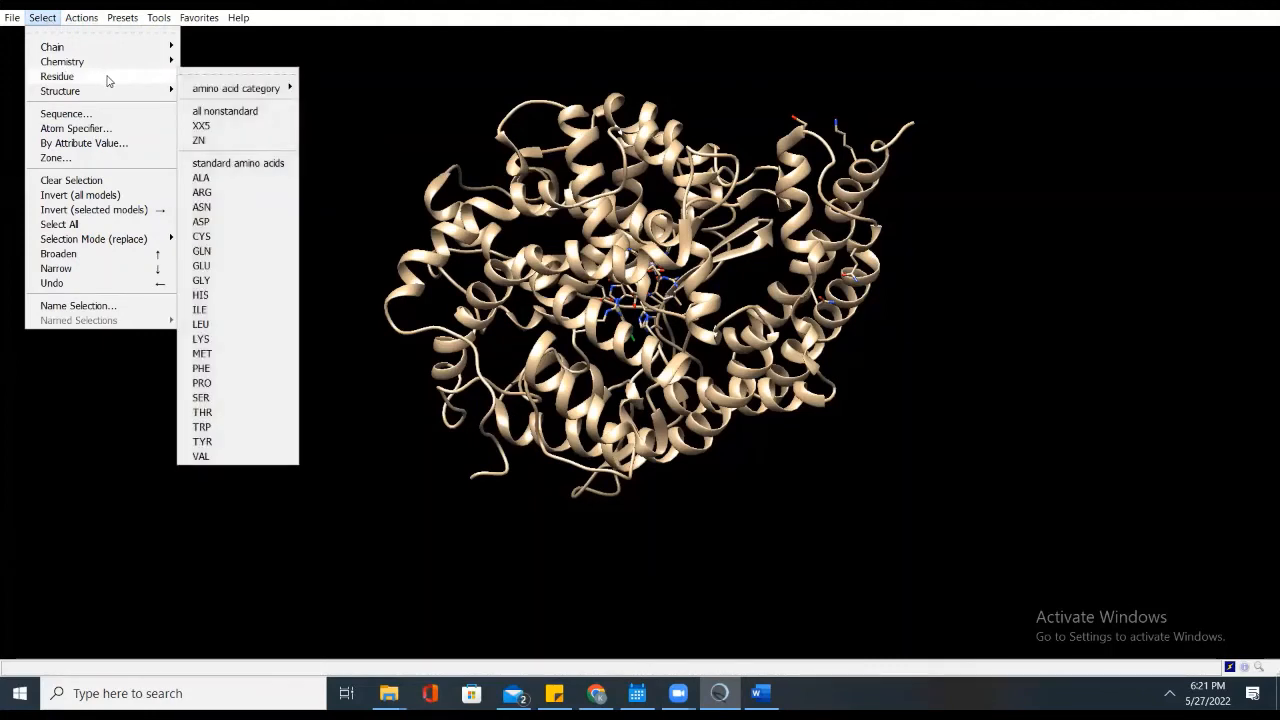
left_click(197, 141)
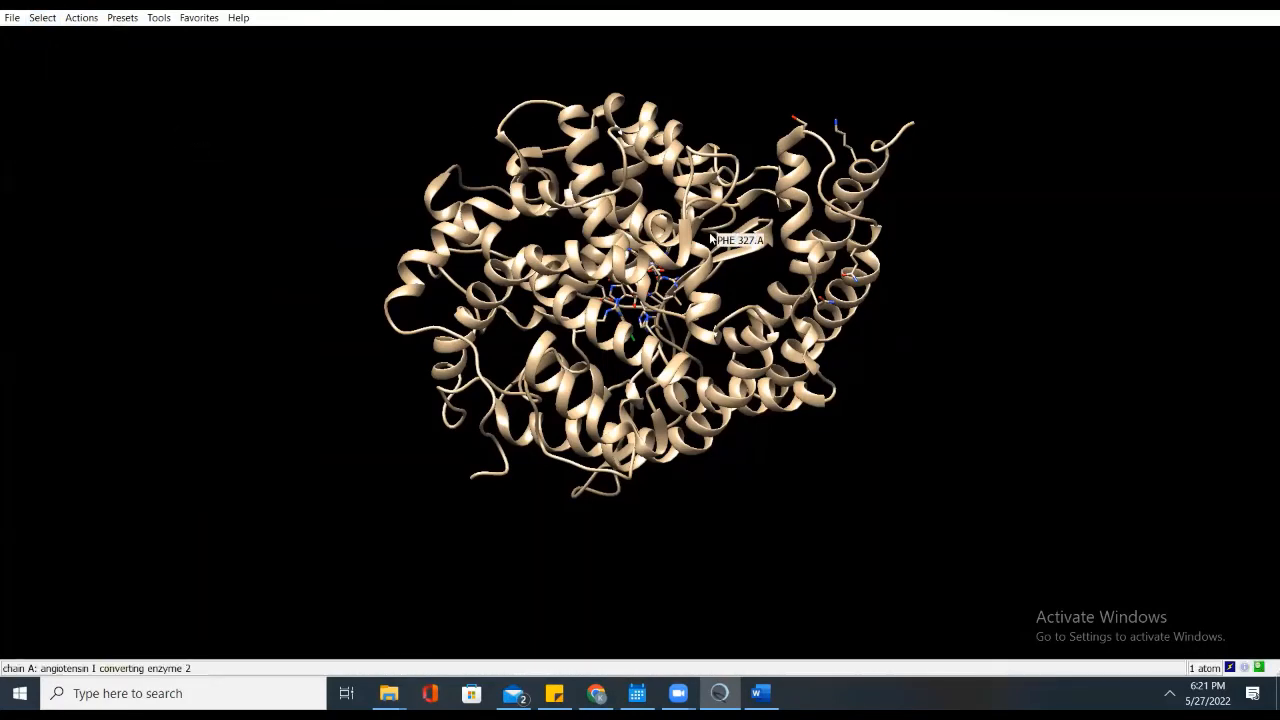
Step: Examine the position of the selected zinc ion in the binding site from several angles and close up
left_click_drag(712, 238, 588, 220)
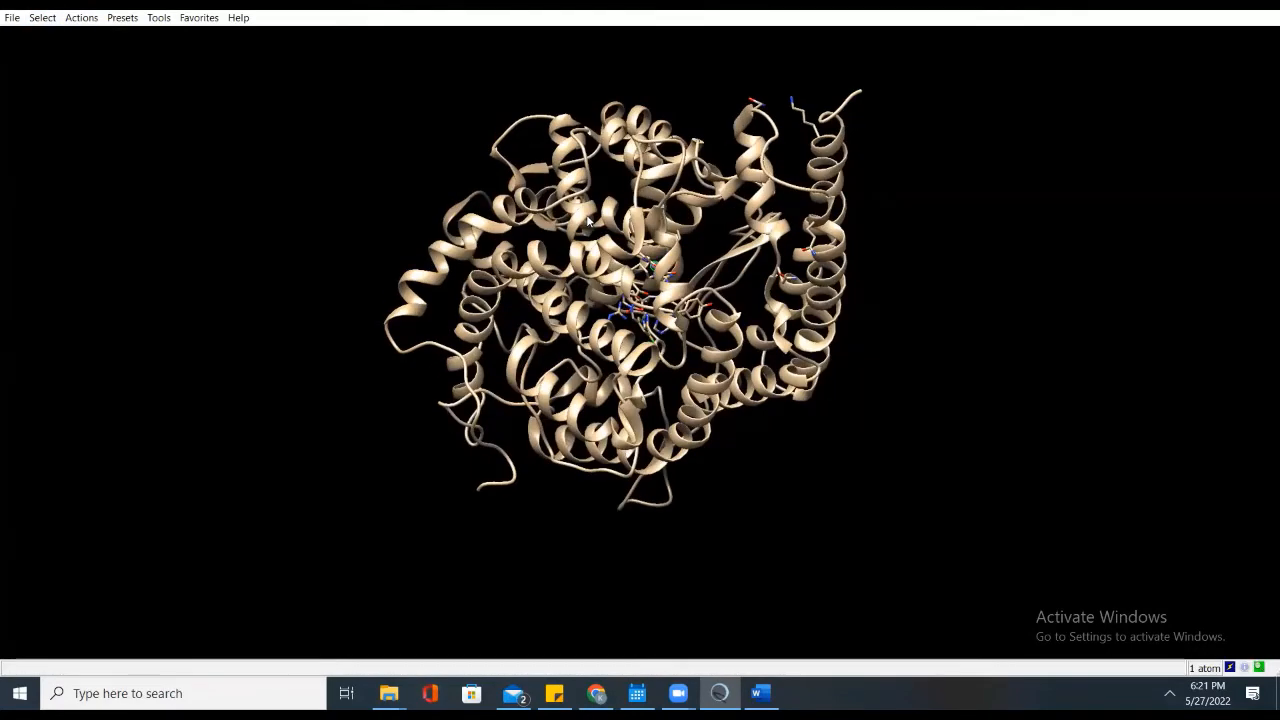
left_click_drag(545, 240, 578, 390)
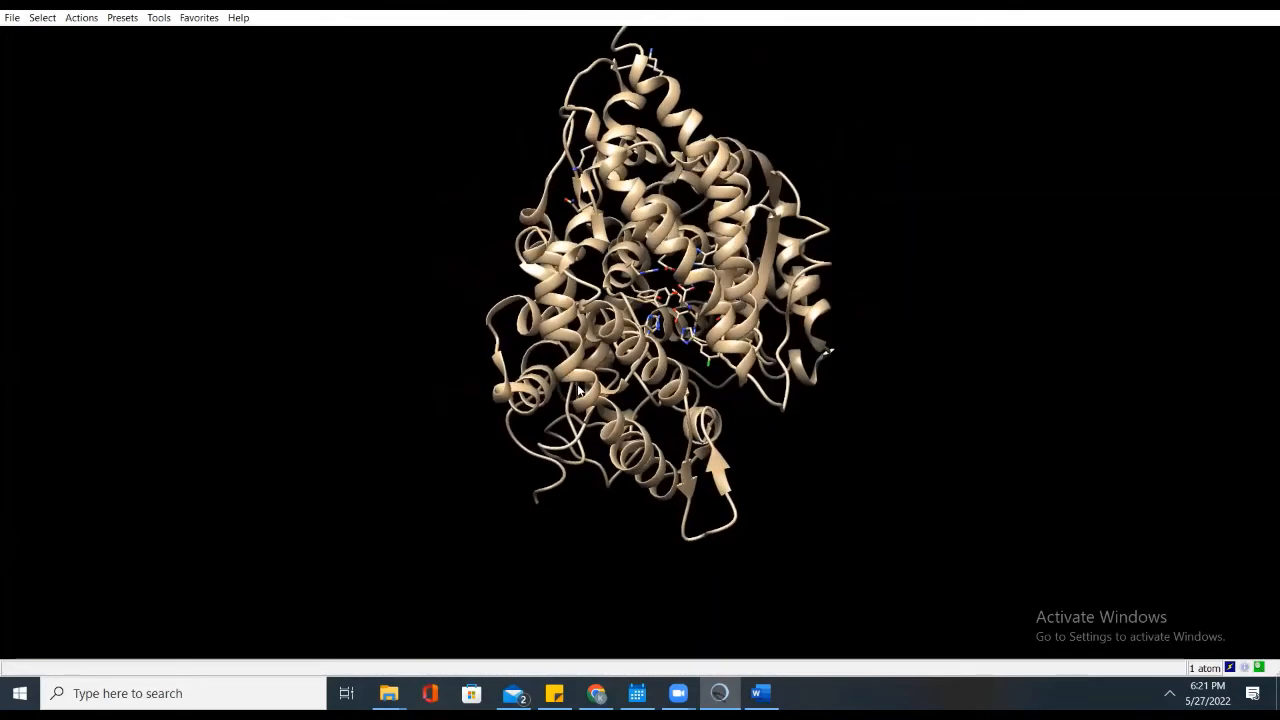
mouse_move(634, 258)
left_click_drag(634, 258, 653, 212)
scroll(695, 271, "down", 3)
scroll(695, 271, "up", 6)
mouse_move(738, 217)
scroll(737, 215, "up", 3)
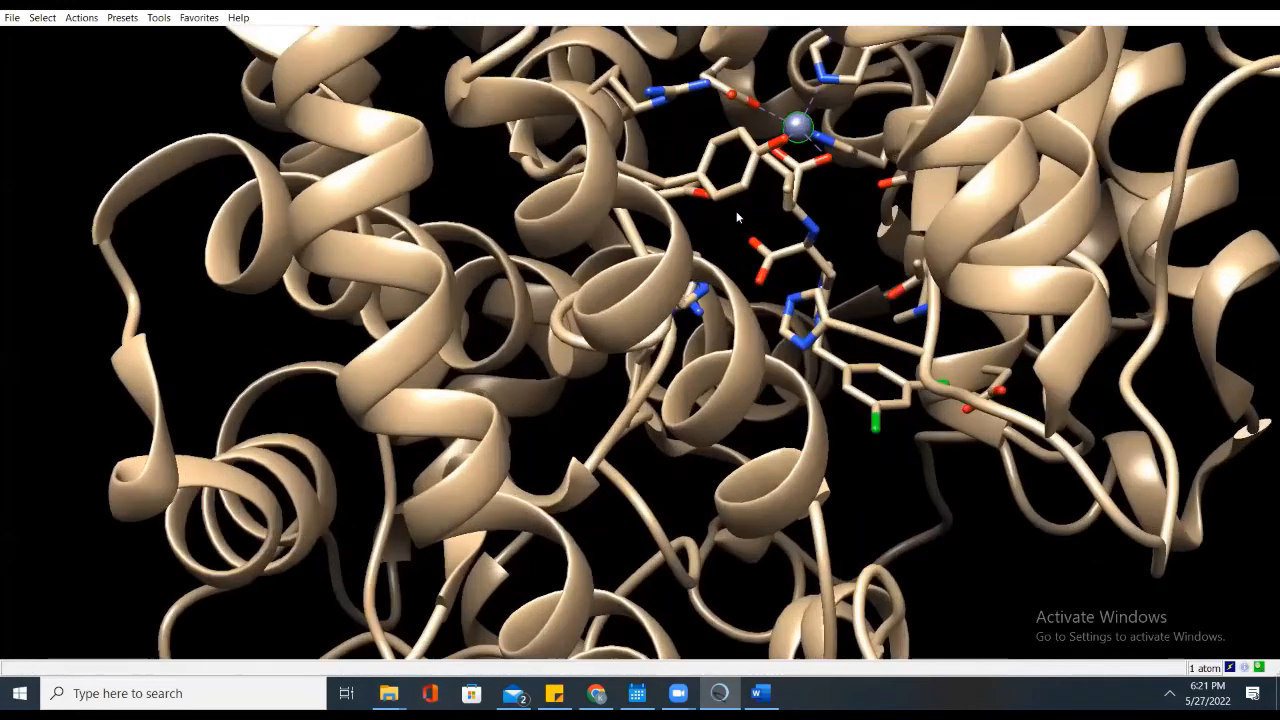
scroll(736, 211, "down", 8)
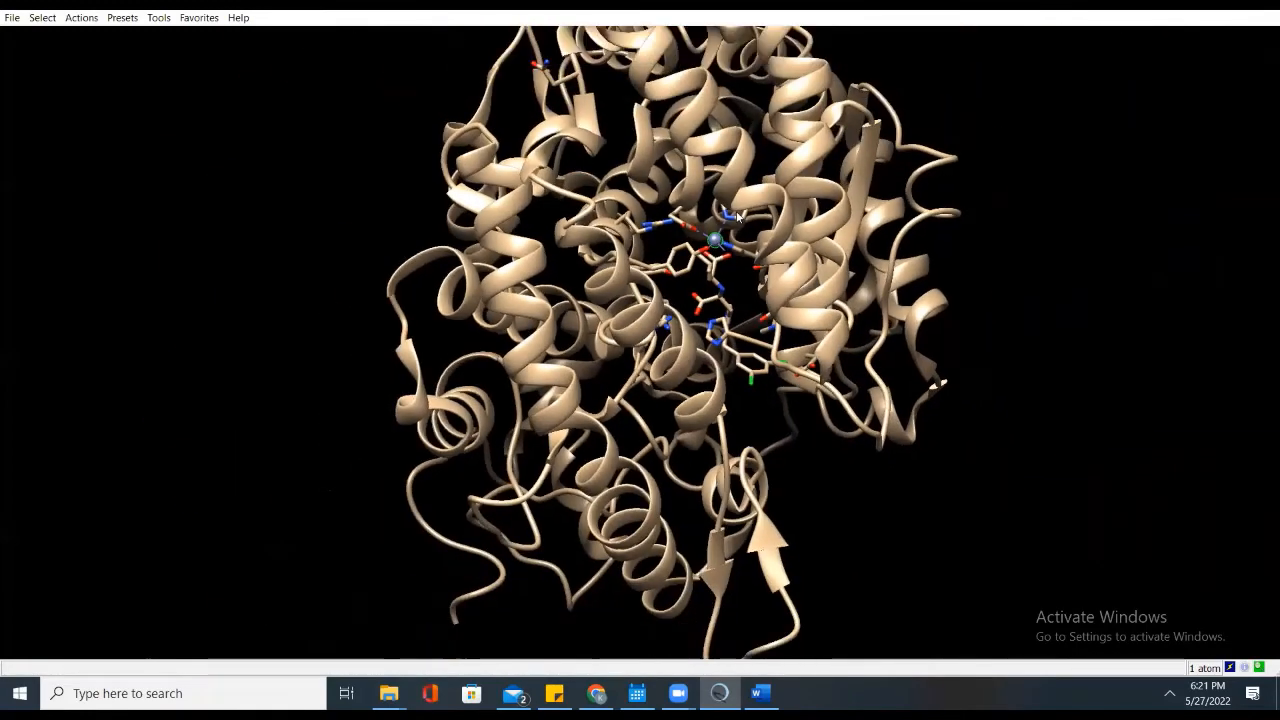
Step: Select the inhibitor residue XX5 and inspect its position inside the protein from different angles
left_click(45, 18)
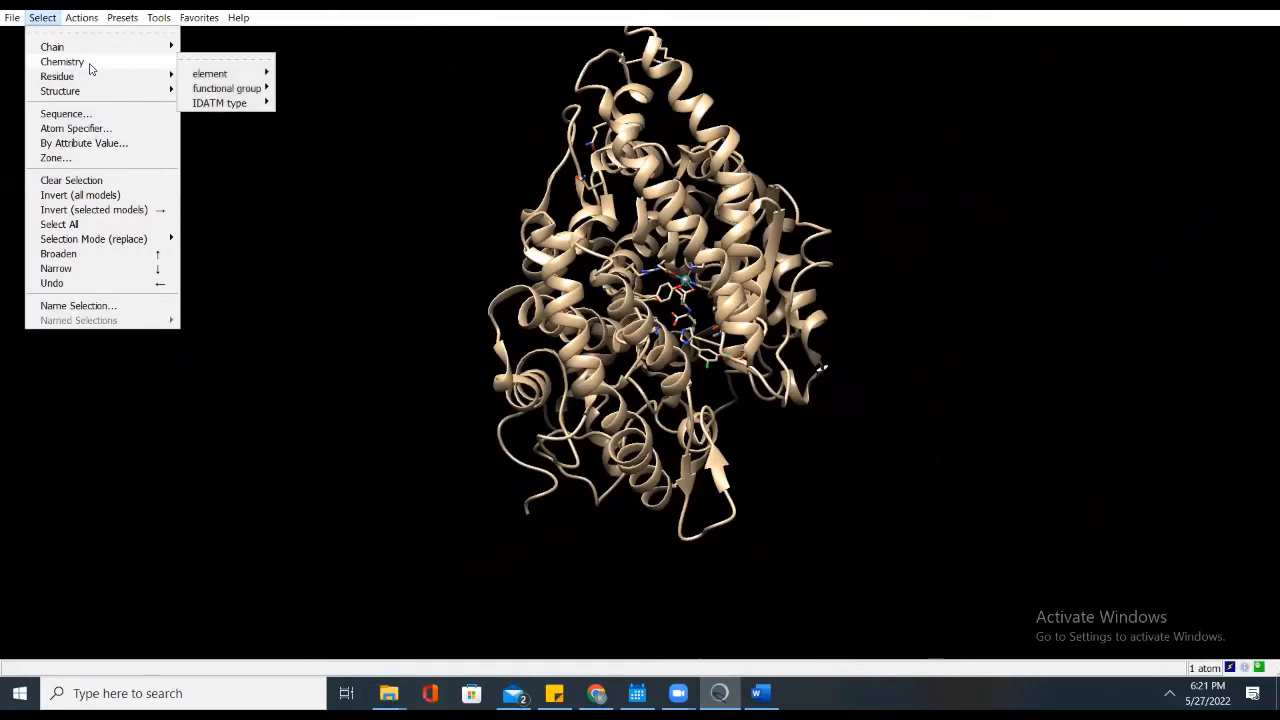
mouse_move(78, 80)
left_click(208, 127)
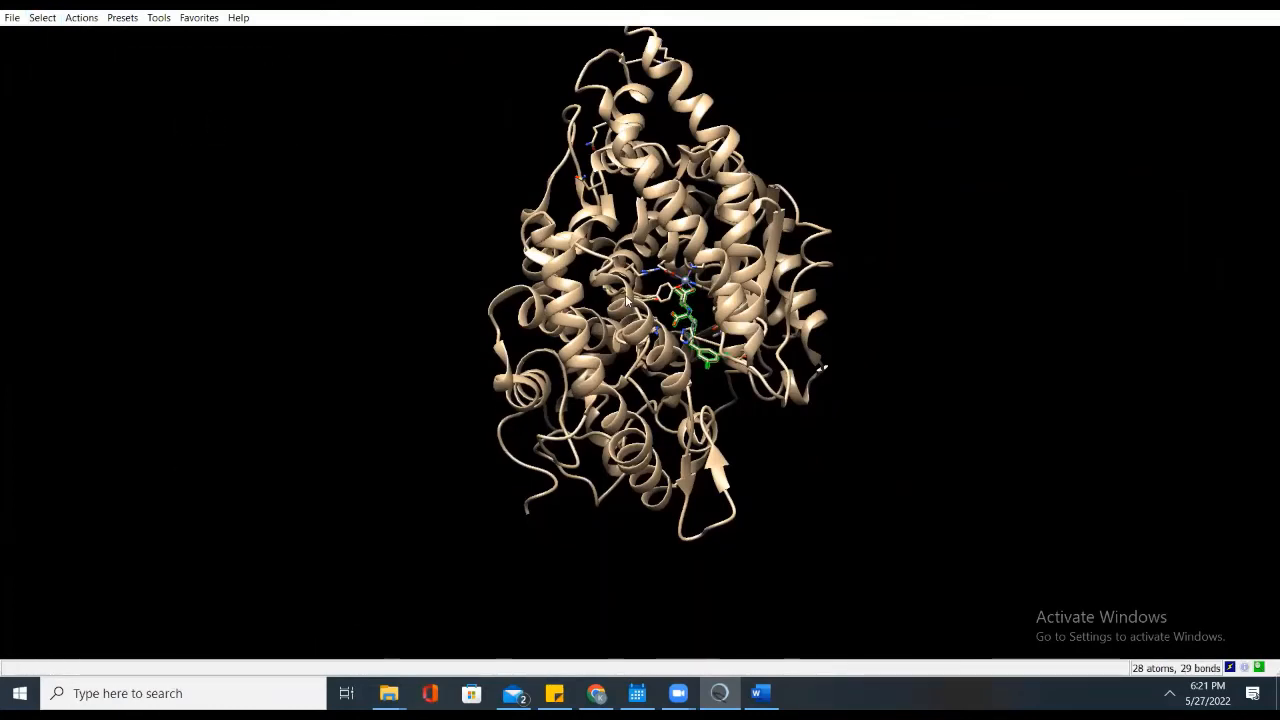
left_click_drag(630, 300, 773, 285)
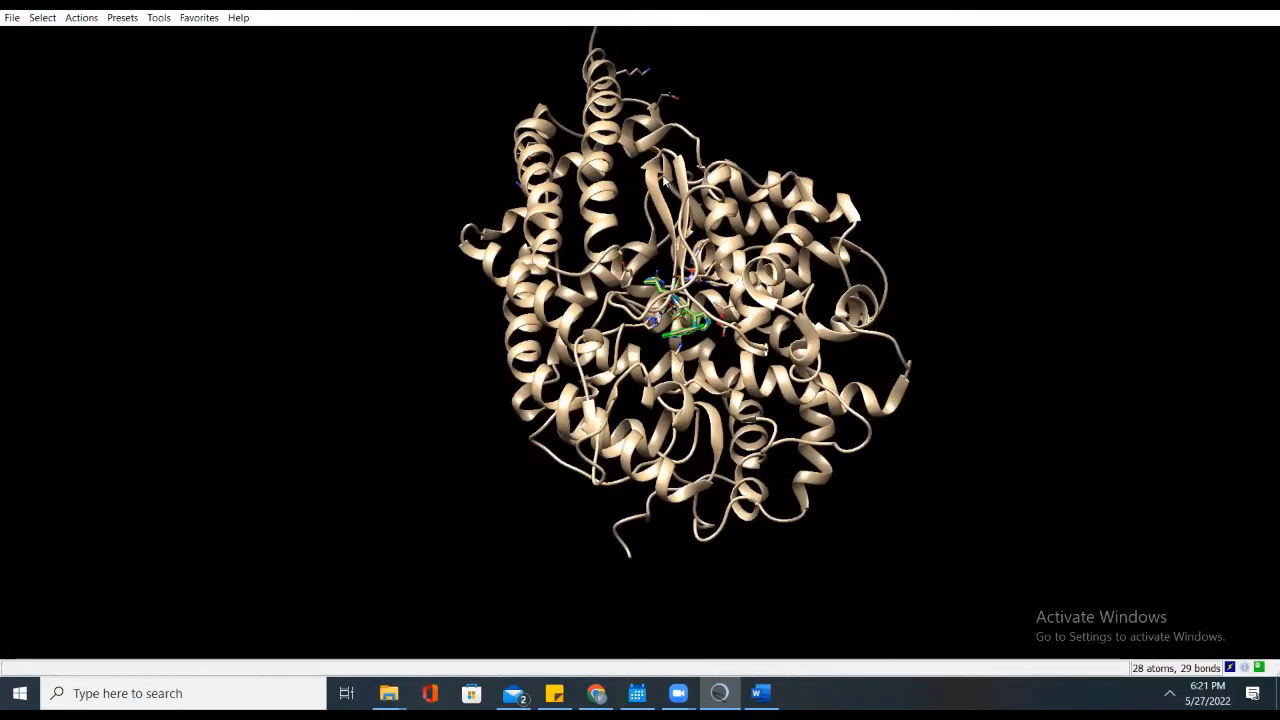
left_click_drag(634, 180, 822, 230)
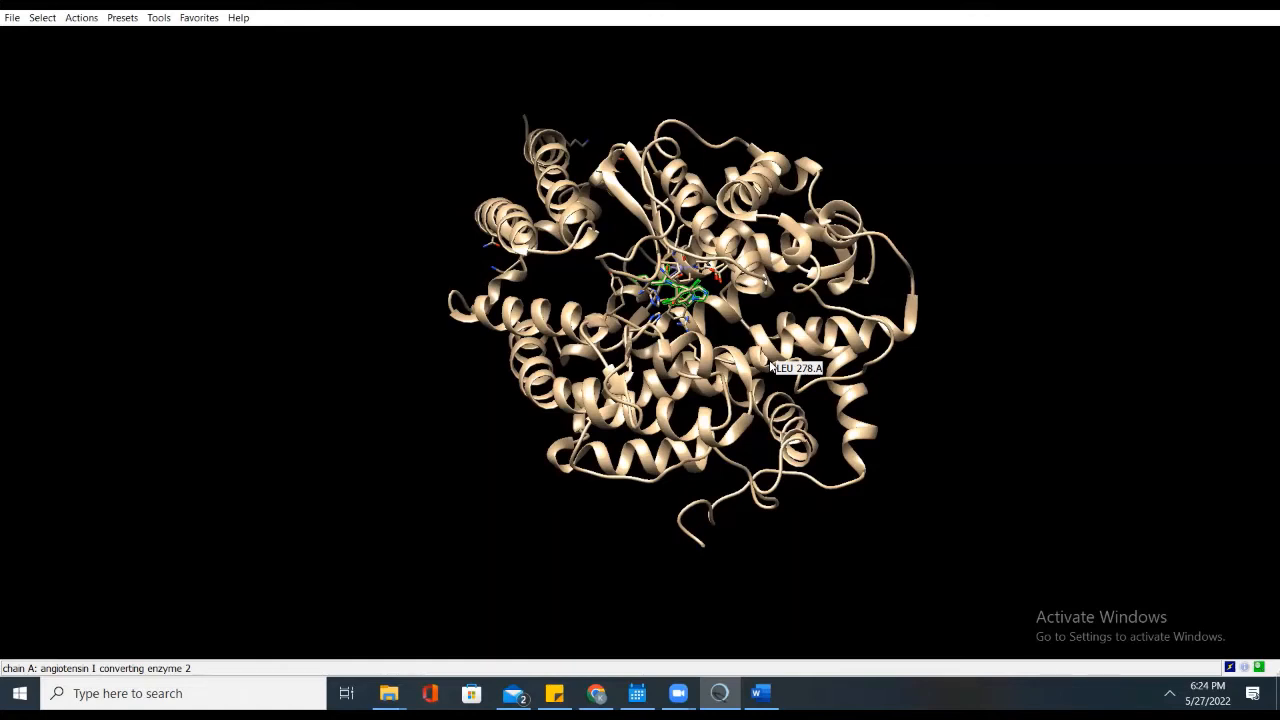
Step: Switch to the 1R4L page in Chrome and review the structure summary, protein entities and small-molecule ligands
left_click(596, 693)
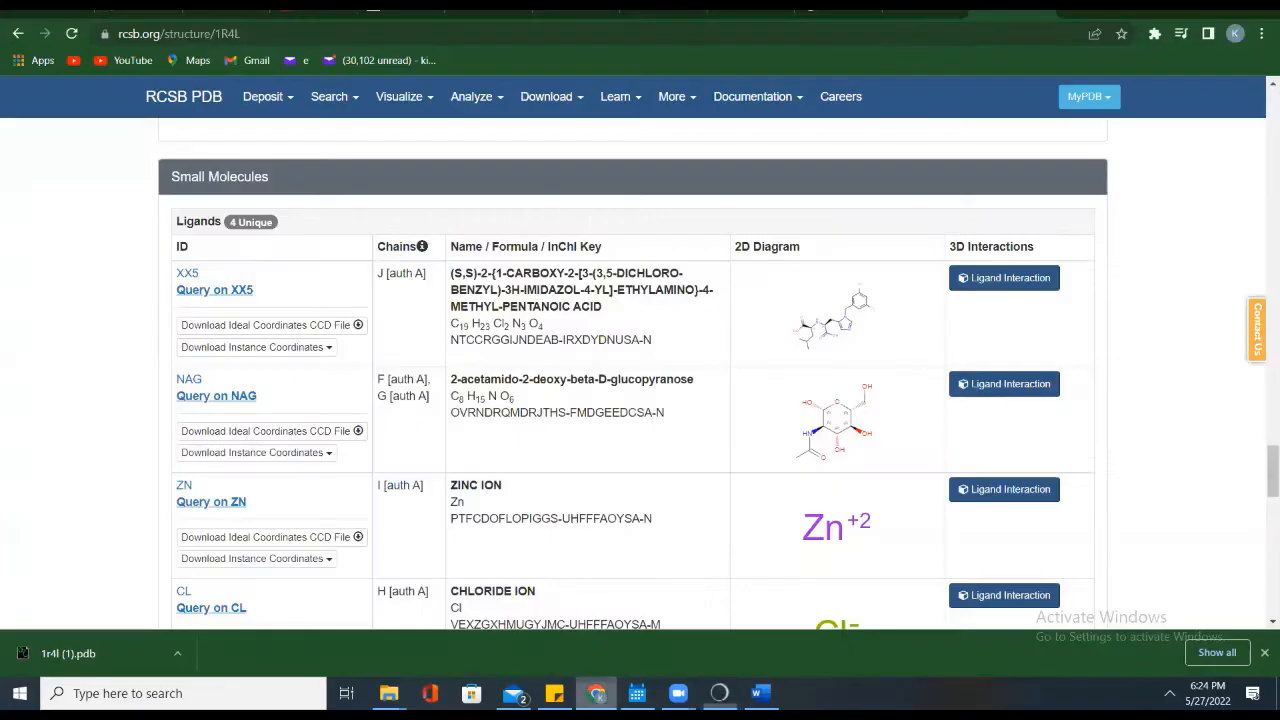
scroll(608, 380, "up", 20)
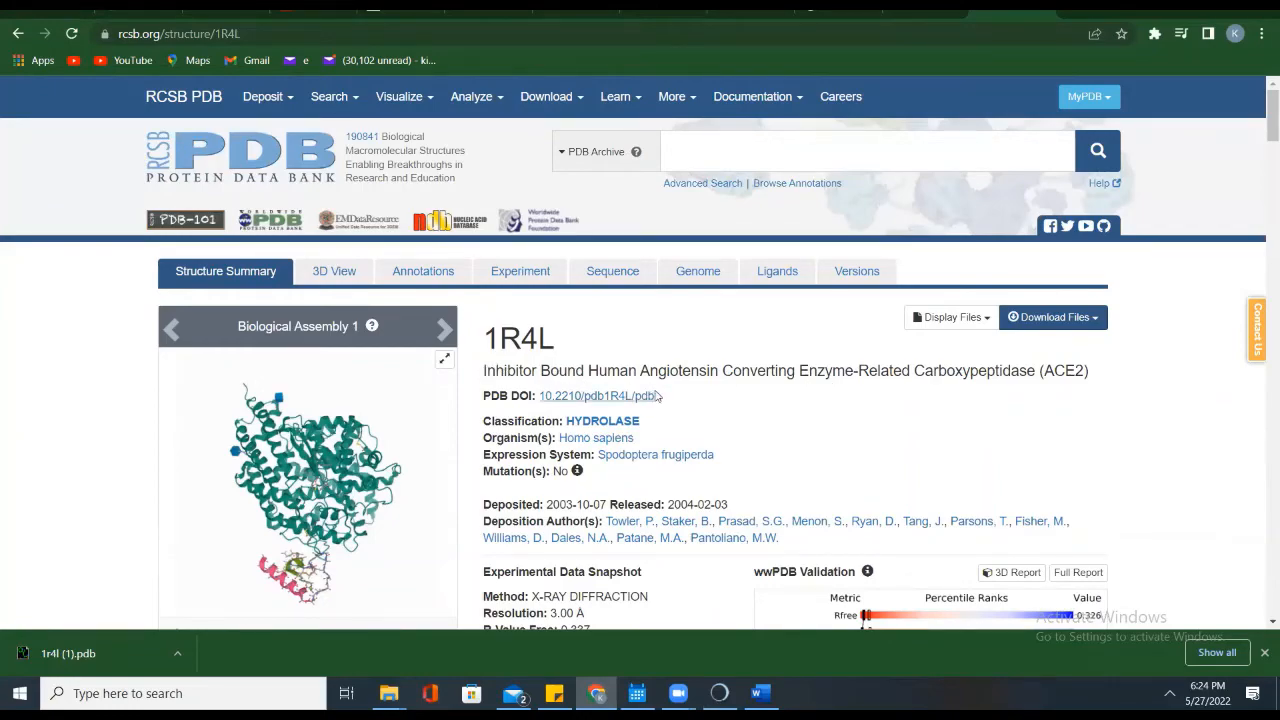
scroll(655, 396, "down", 15)
scroll(655, 396, "down", 2)
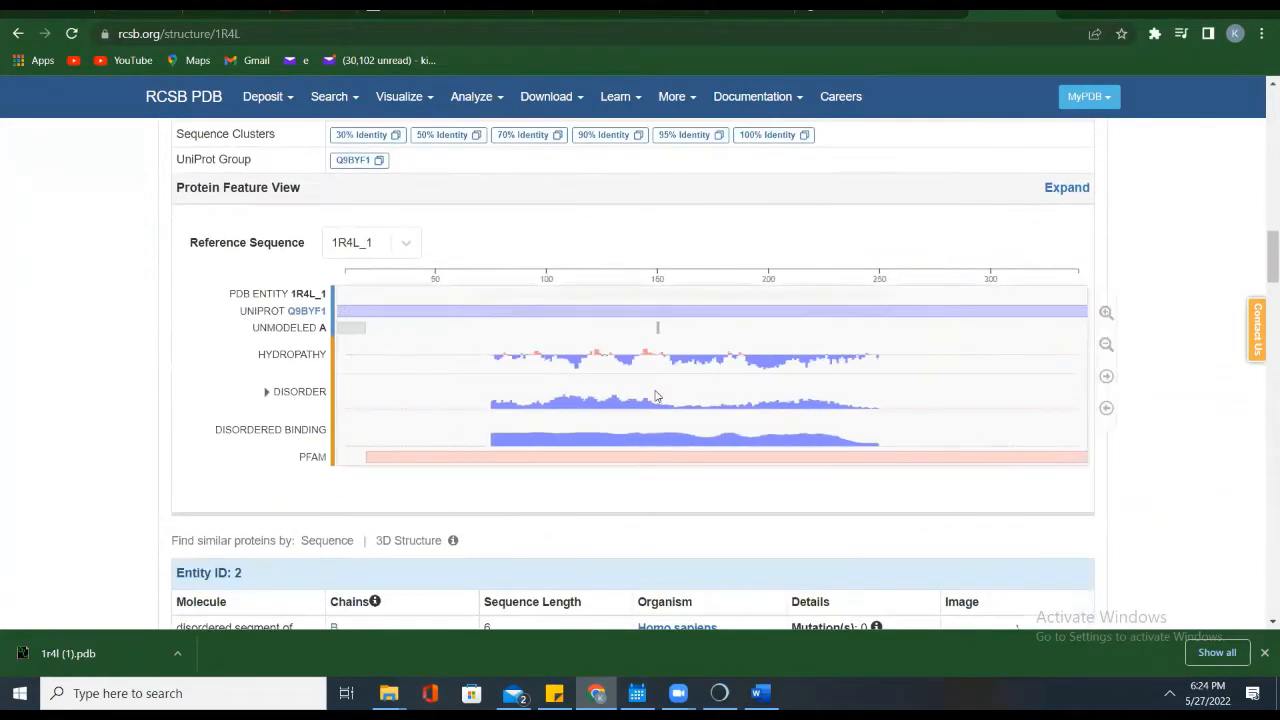
scroll(543, 500, "down", 4)
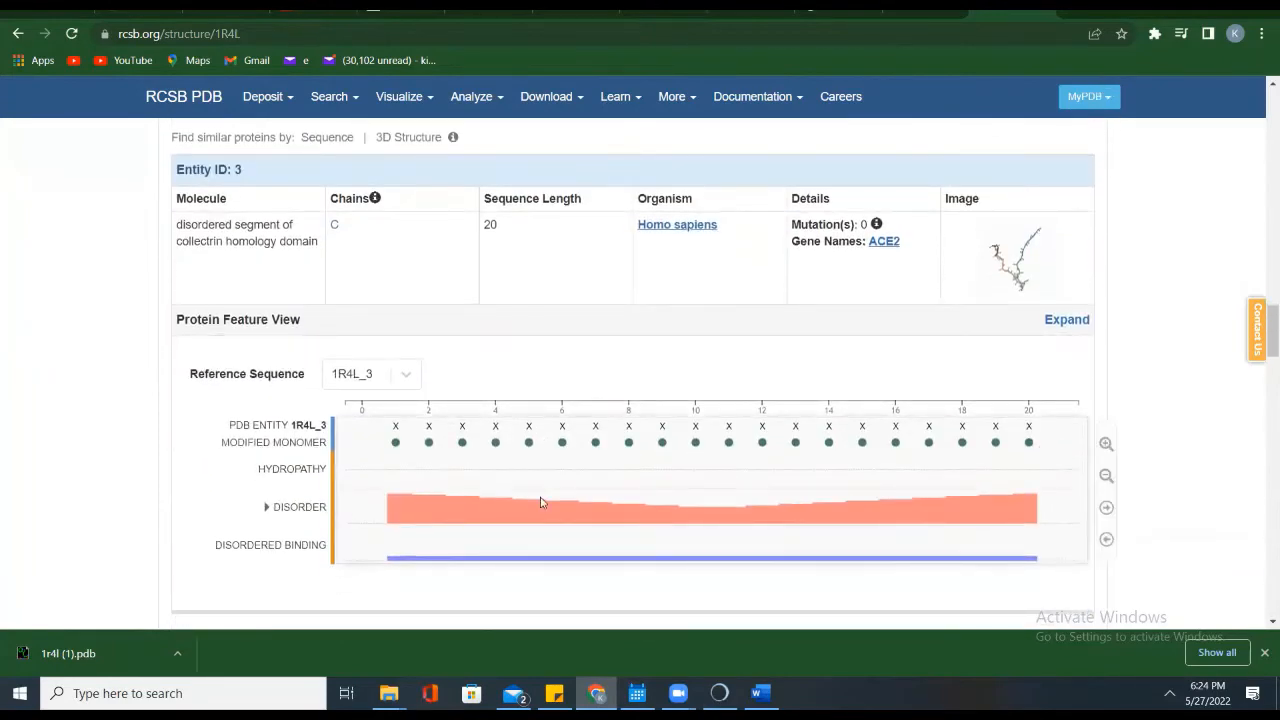
scroll(280, 497, "down", 6)
scroll(280, 497, "down", 2)
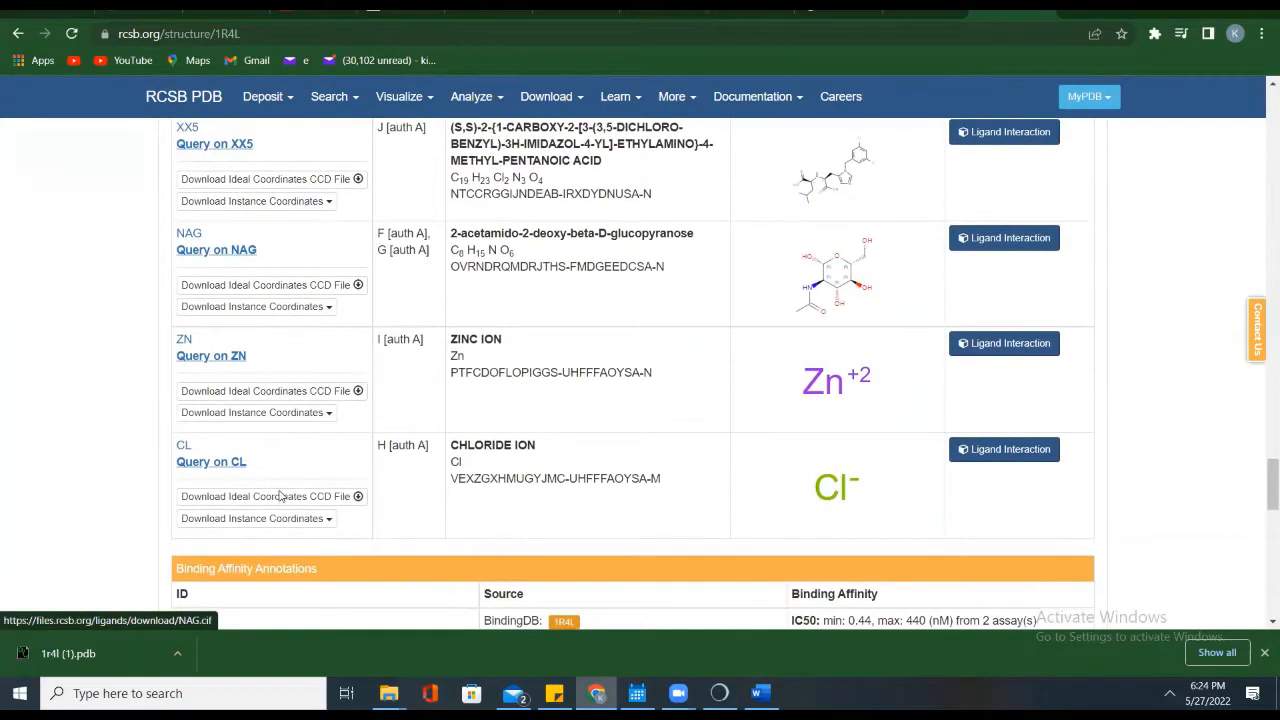
scroll(280, 497, "up", 1)
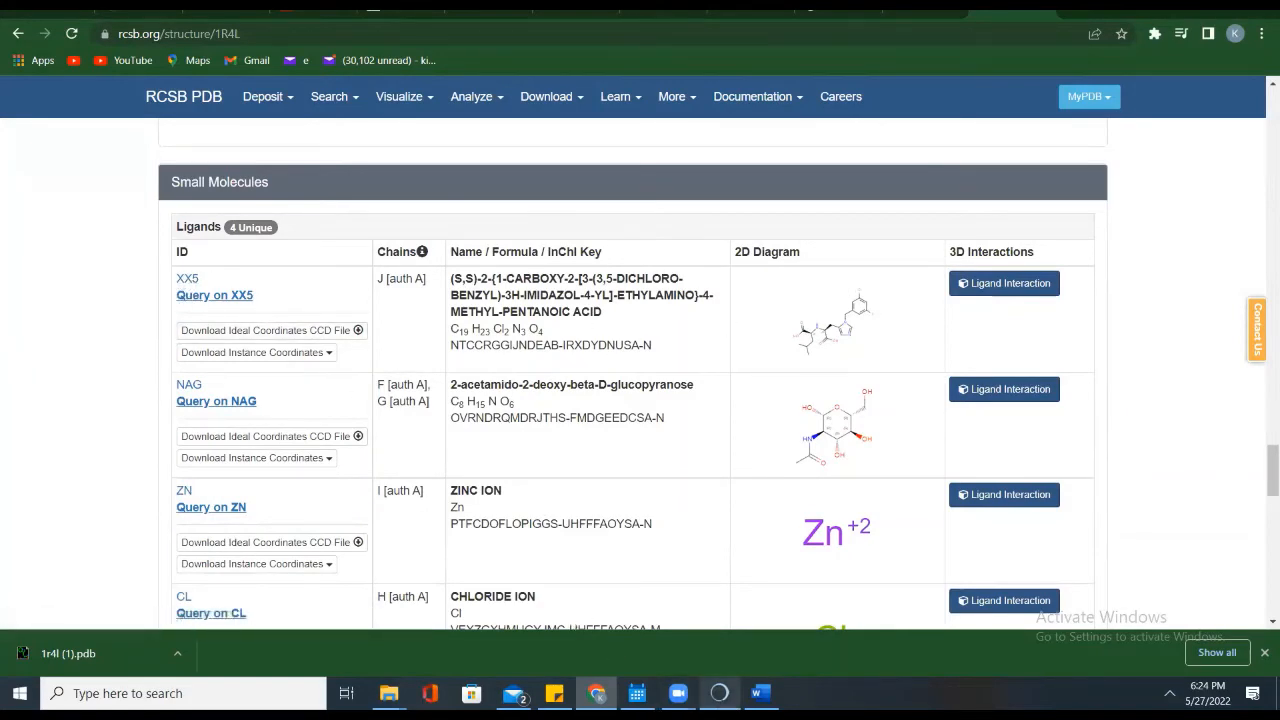
Step: Switch back to Chimera and delete the selected inhibitor XX5 from the ACE2 binding site
mouse_move(719, 693)
left_click(720, 612)
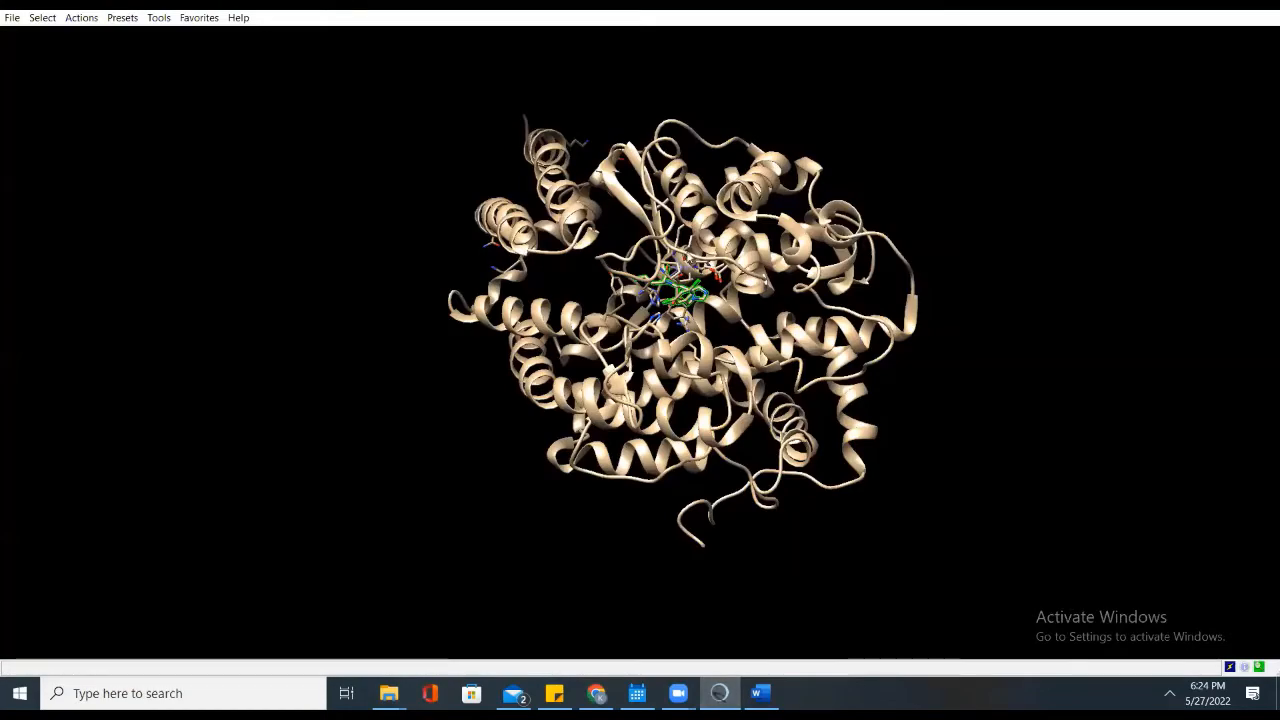
left_click_drag(704, 303, 680, 261)
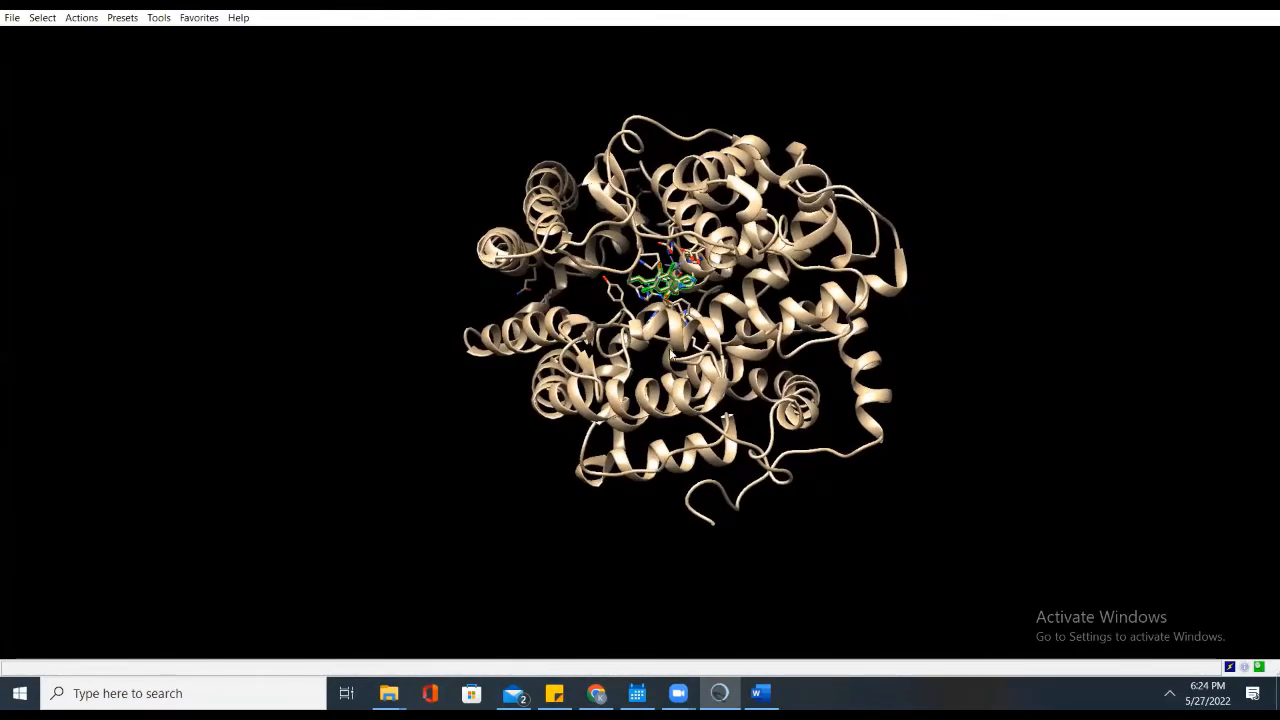
mouse_move(669, 243)
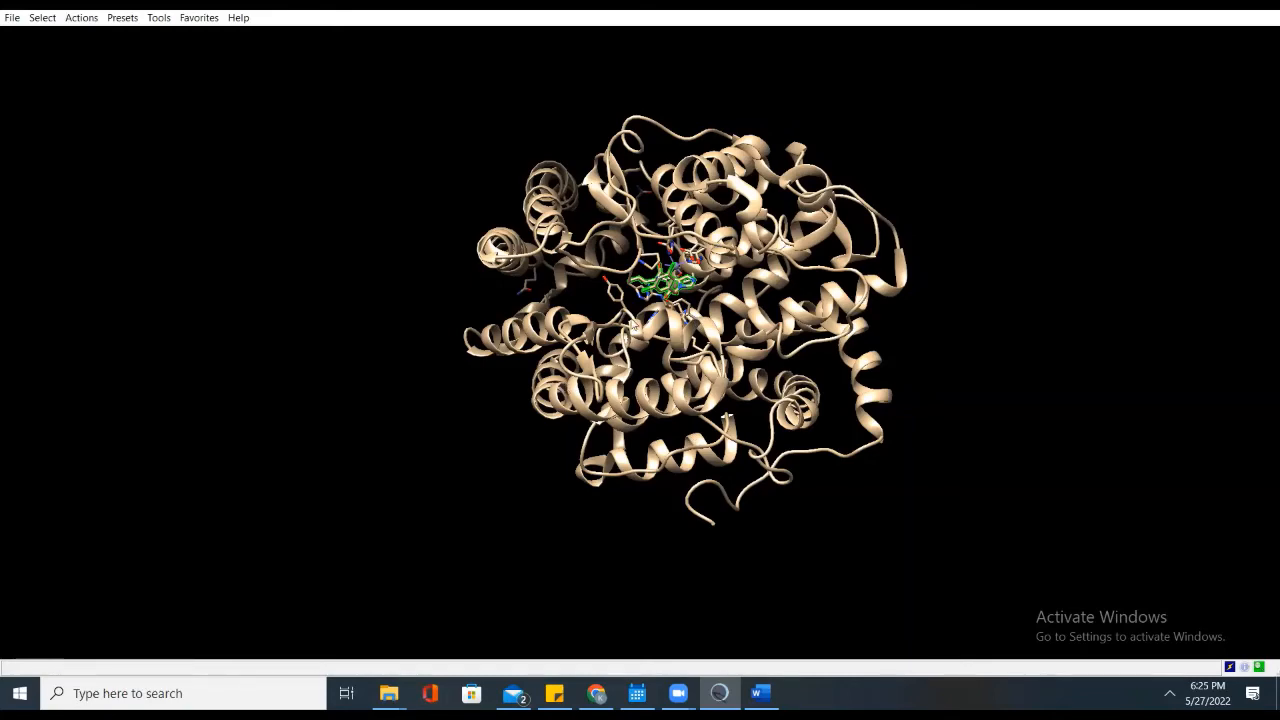
mouse_move(672, 302)
left_mouse_down()
mouse_move(667, 330)
mouse_move(676, 289)
left_mouse_up()
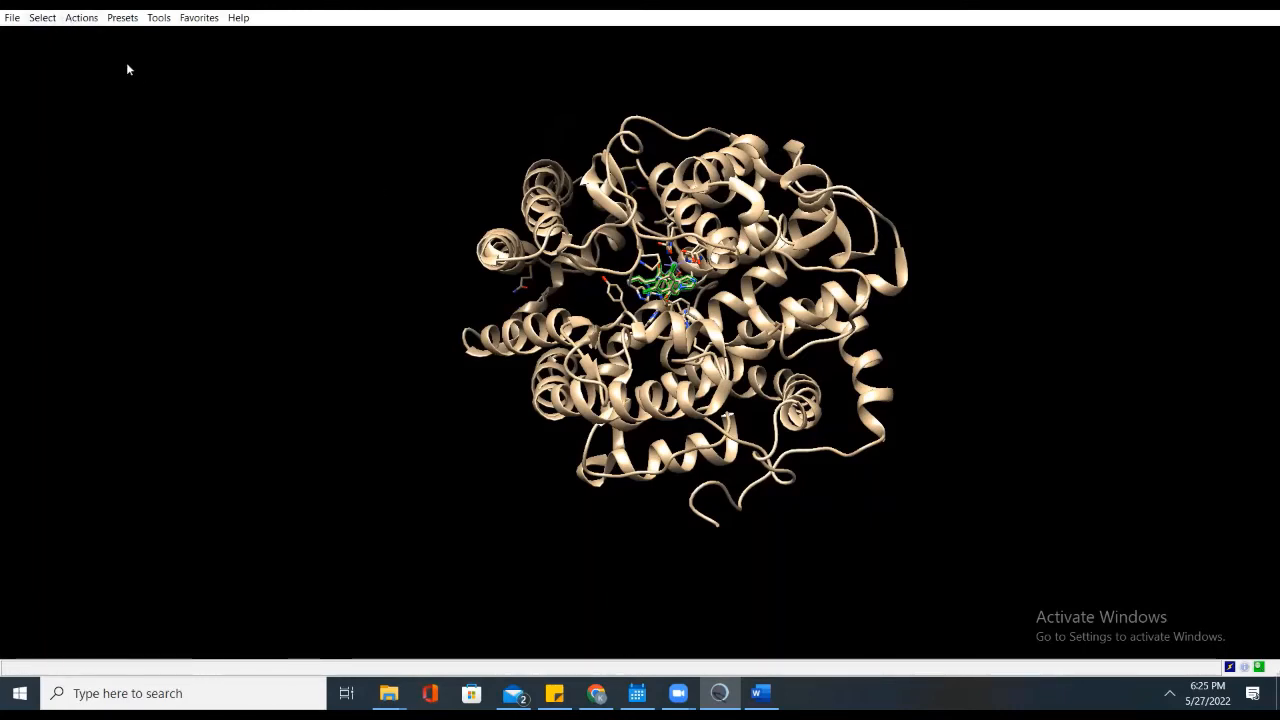
left_click(81, 18)
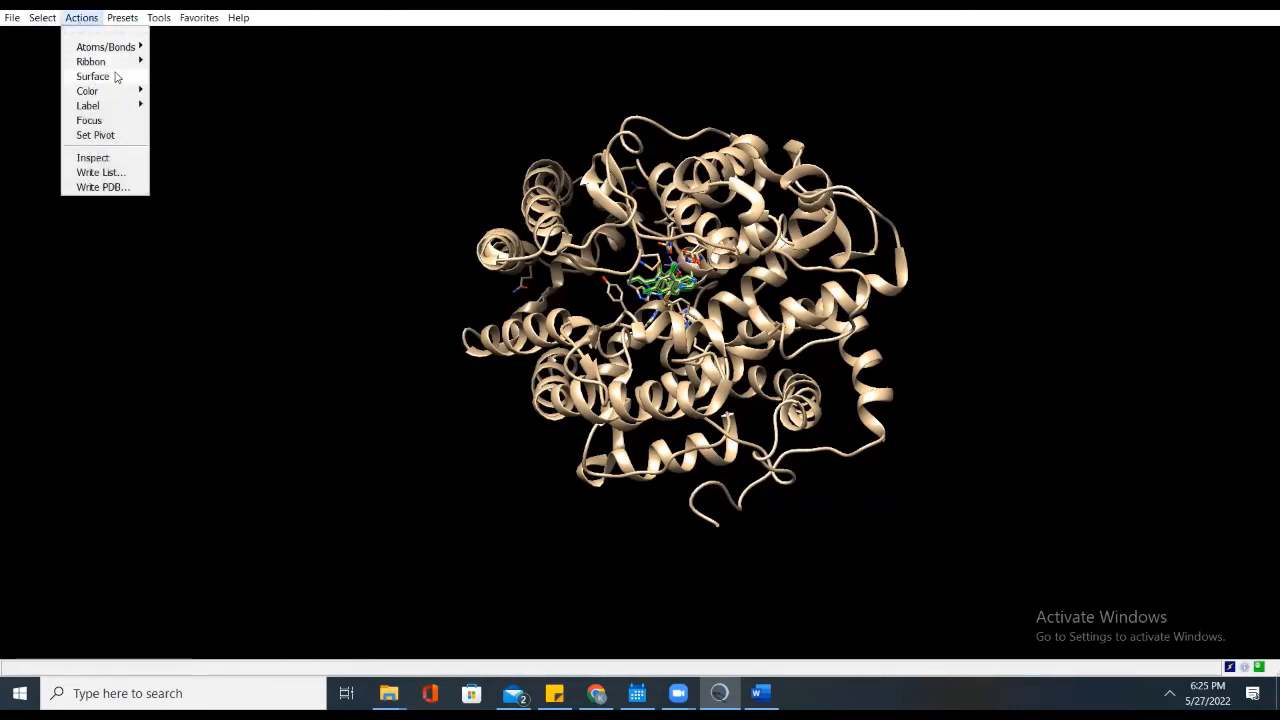
mouse_move(137, 47)
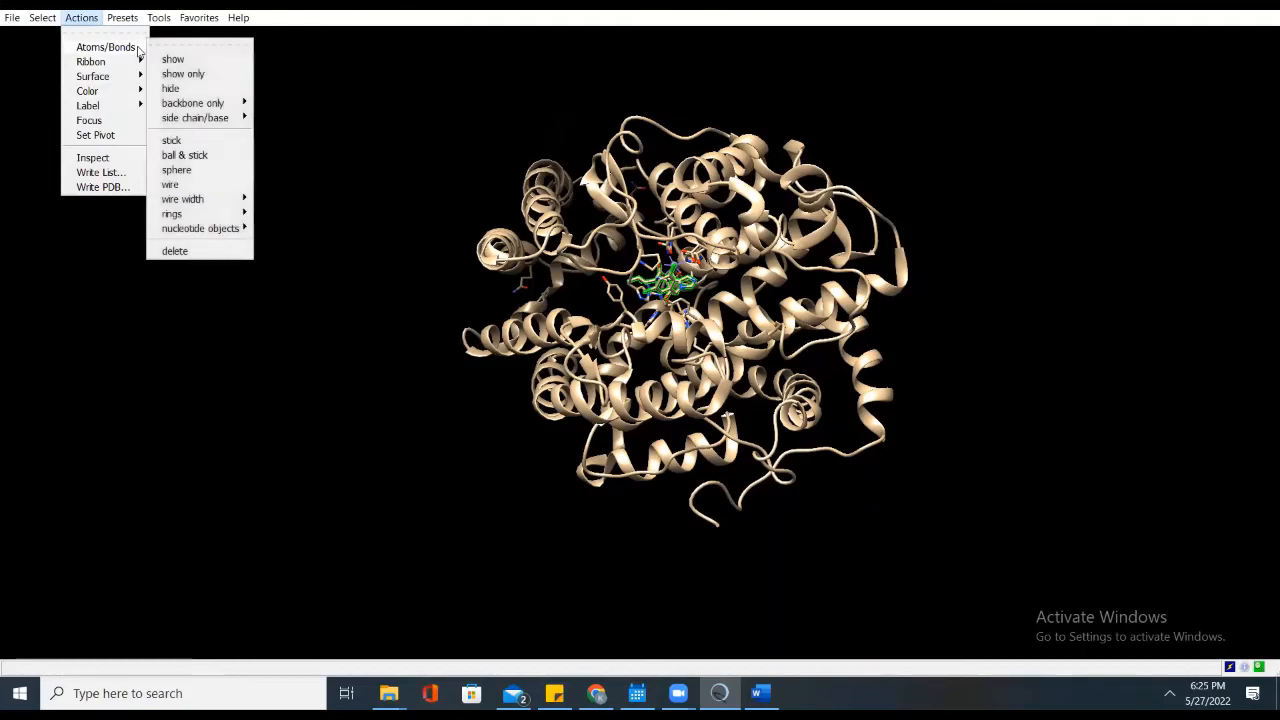
left_click(180, 250)
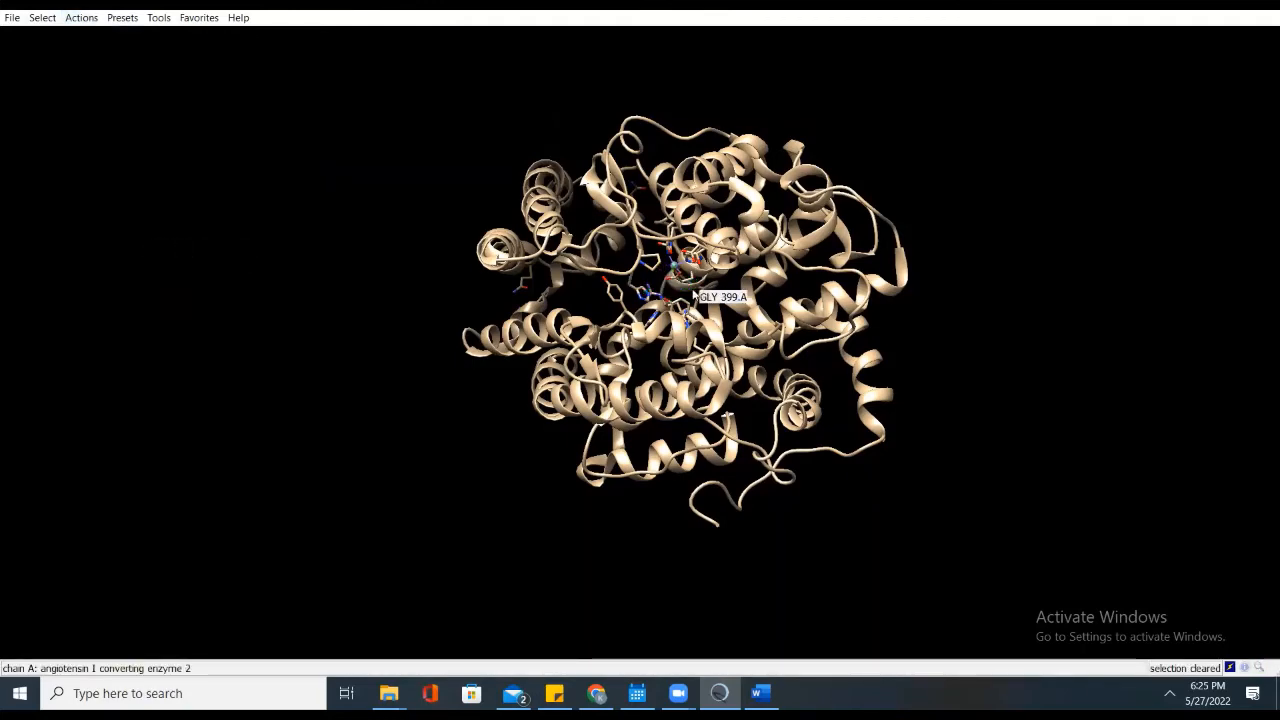
Step: Inspect the ACE2 structure from another angle and review which chains and non-standard residues remain selectable
left_click_drag(677, 362, 688, 458)
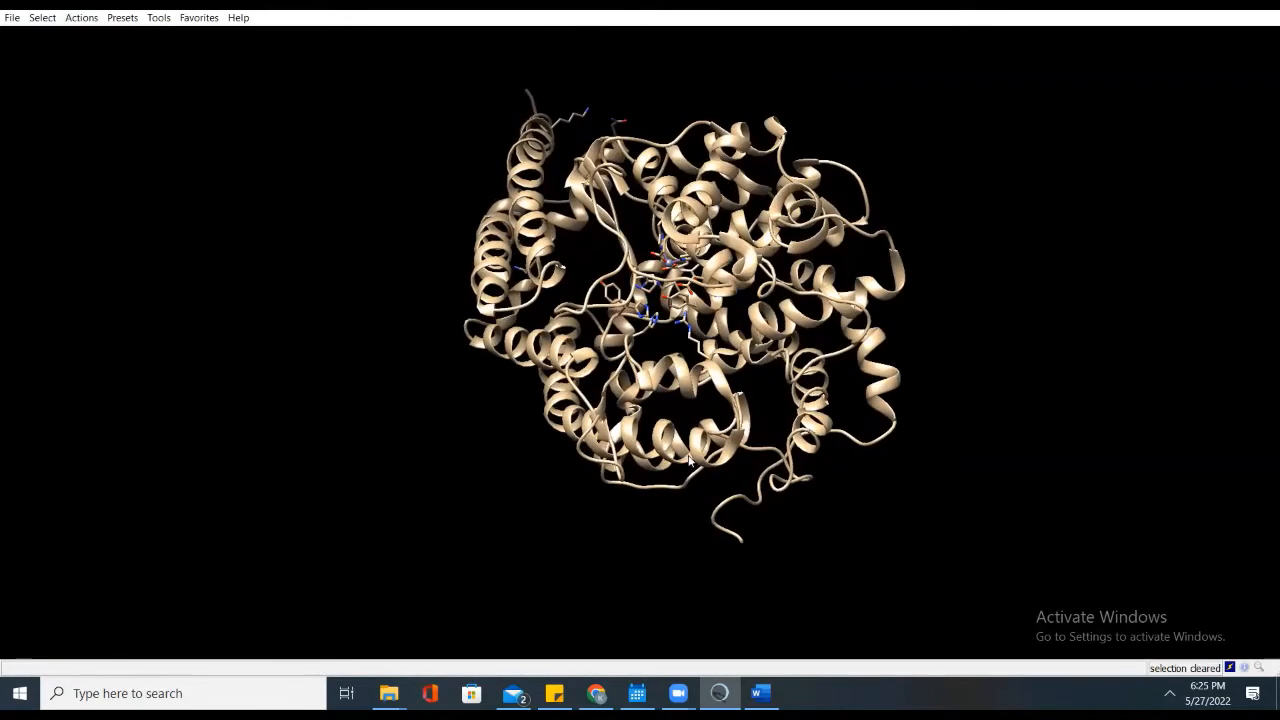
left_click(42, 17)
mouse_move(168, 56)
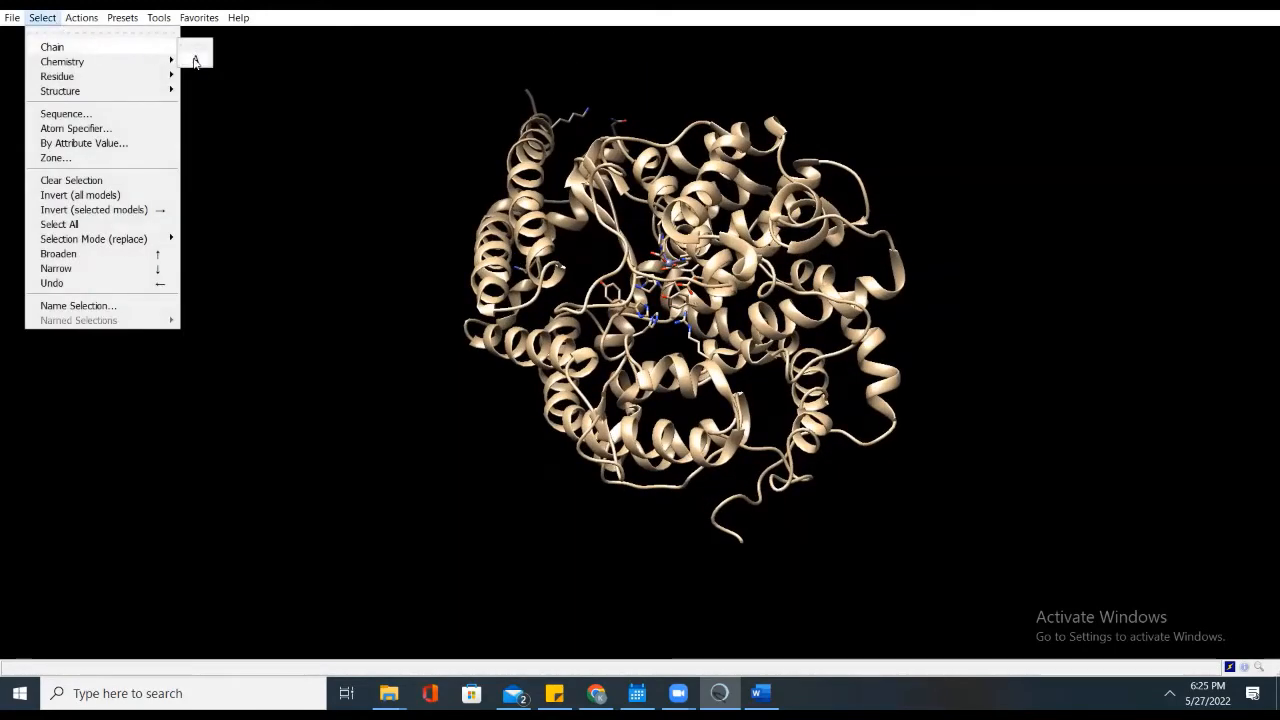
mouse_move(65, 80)
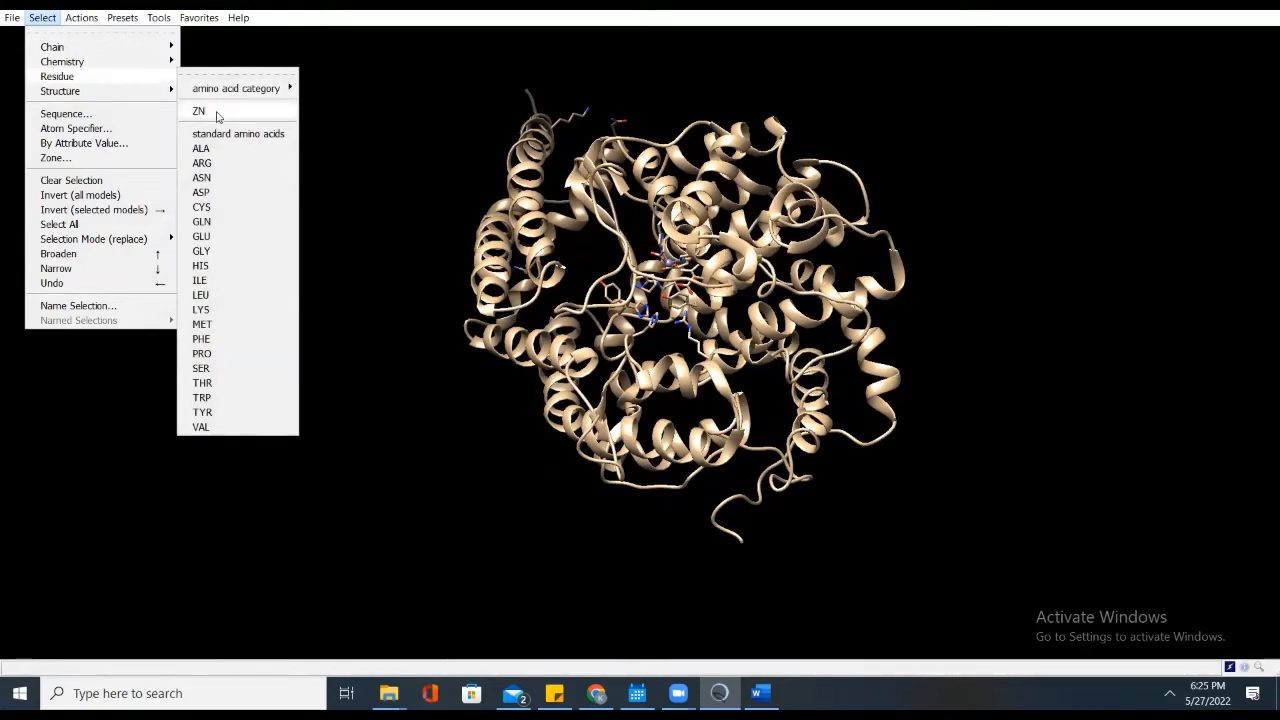
left_click(369, 150)
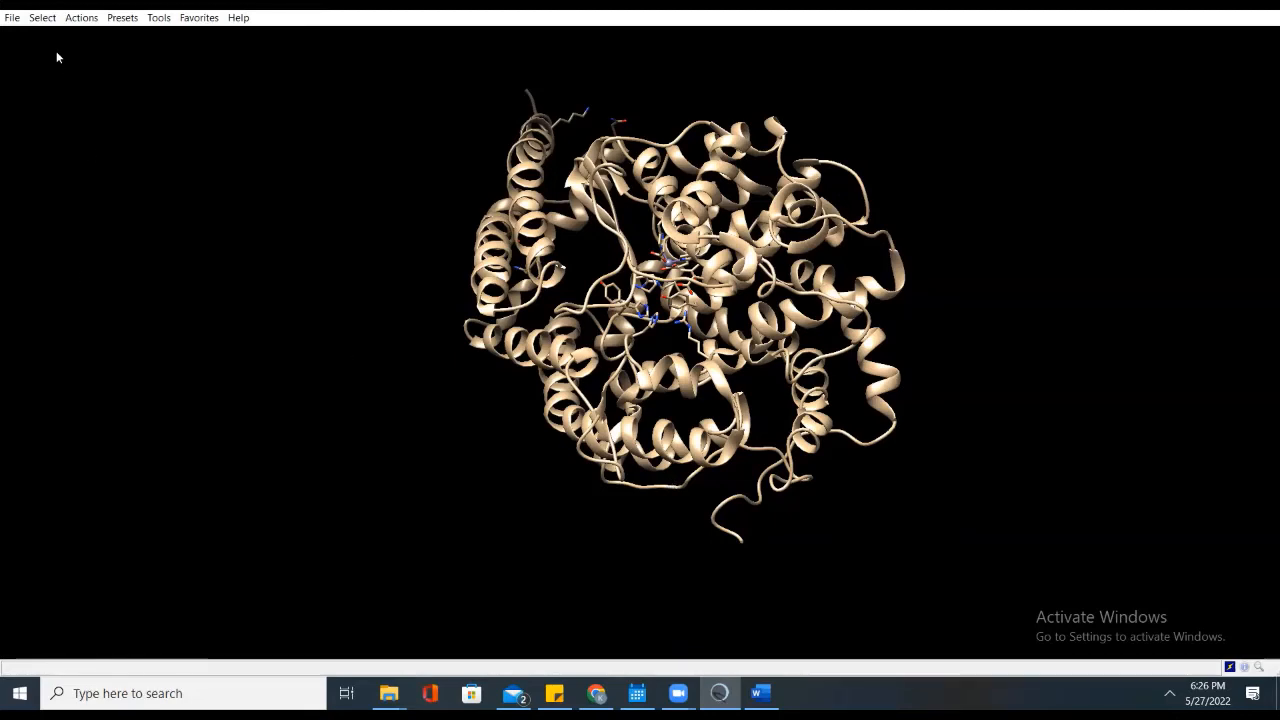
Step: Check the ACE2 structure for hydrogen atoms by selecting the chemical element H
left_click(43, 20)
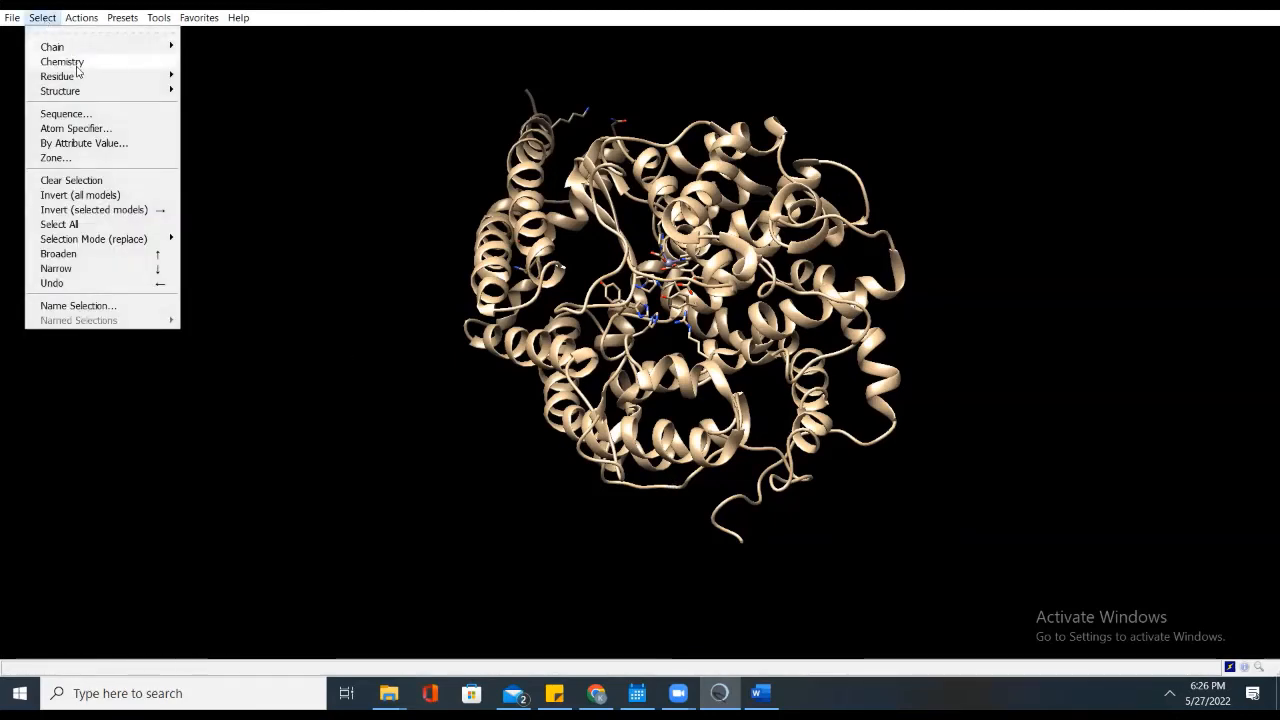
mouse_move(120, 62)
mouse_move(218, 78)
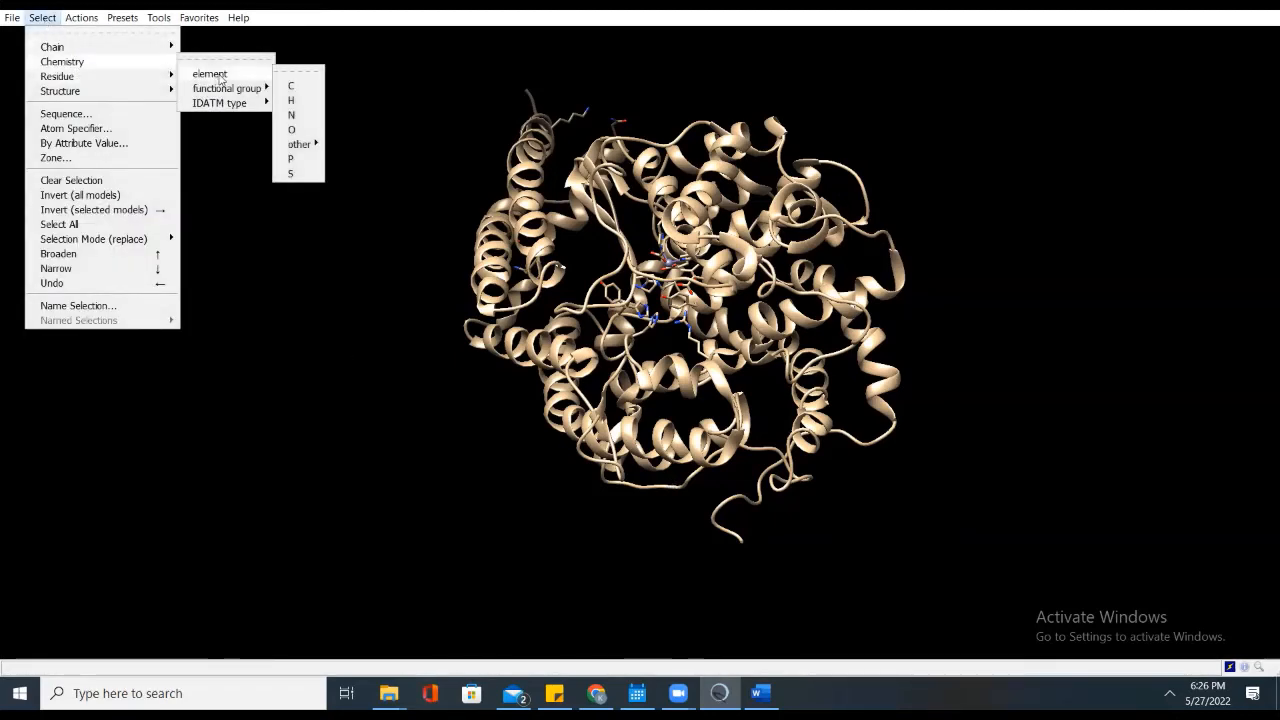
left_click(292, 101)
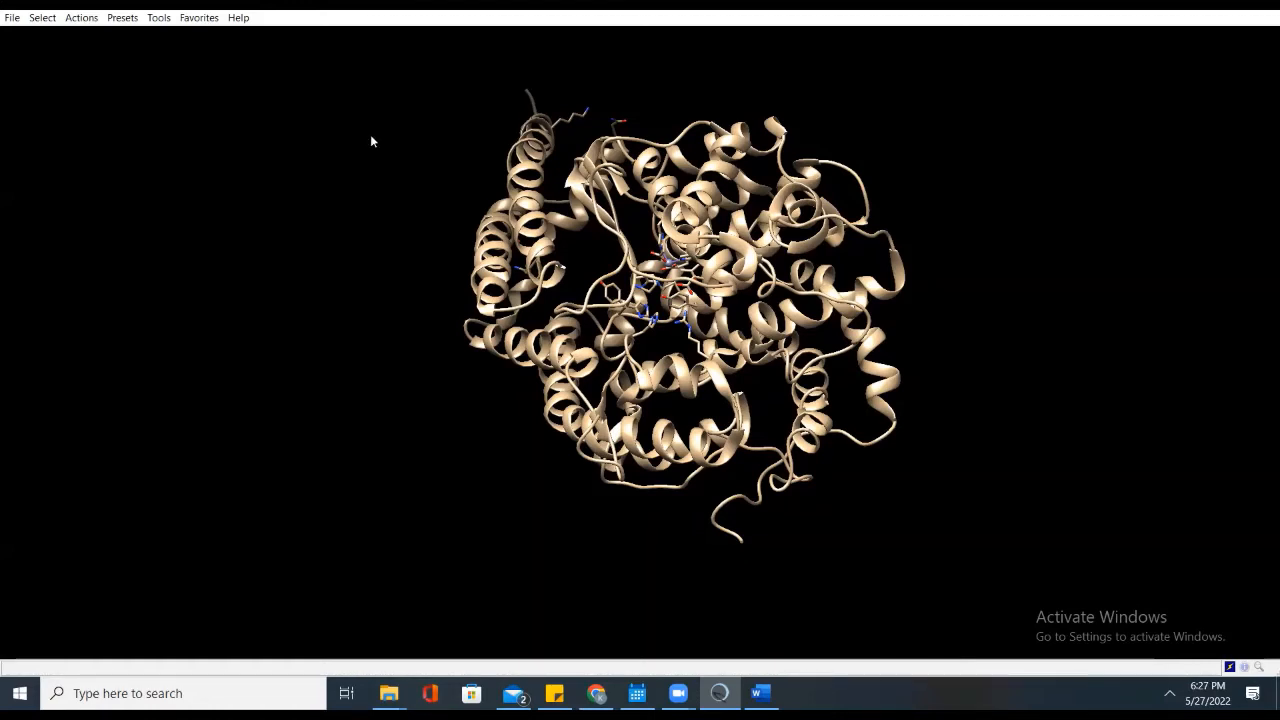
Step: Save the prepared structure as the PDB file prepace2 in the Desktop LEAP folder and check the file in File Explorer
left_click(12, 20)
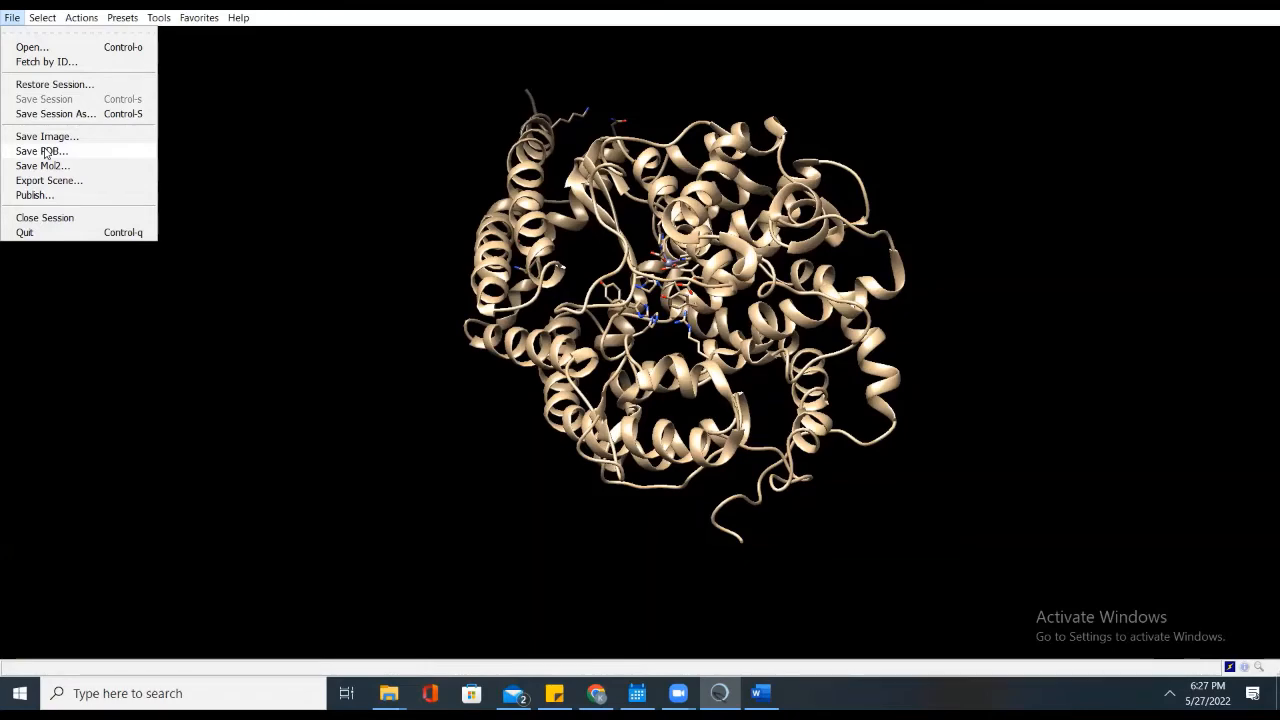
left_click(44, 152)
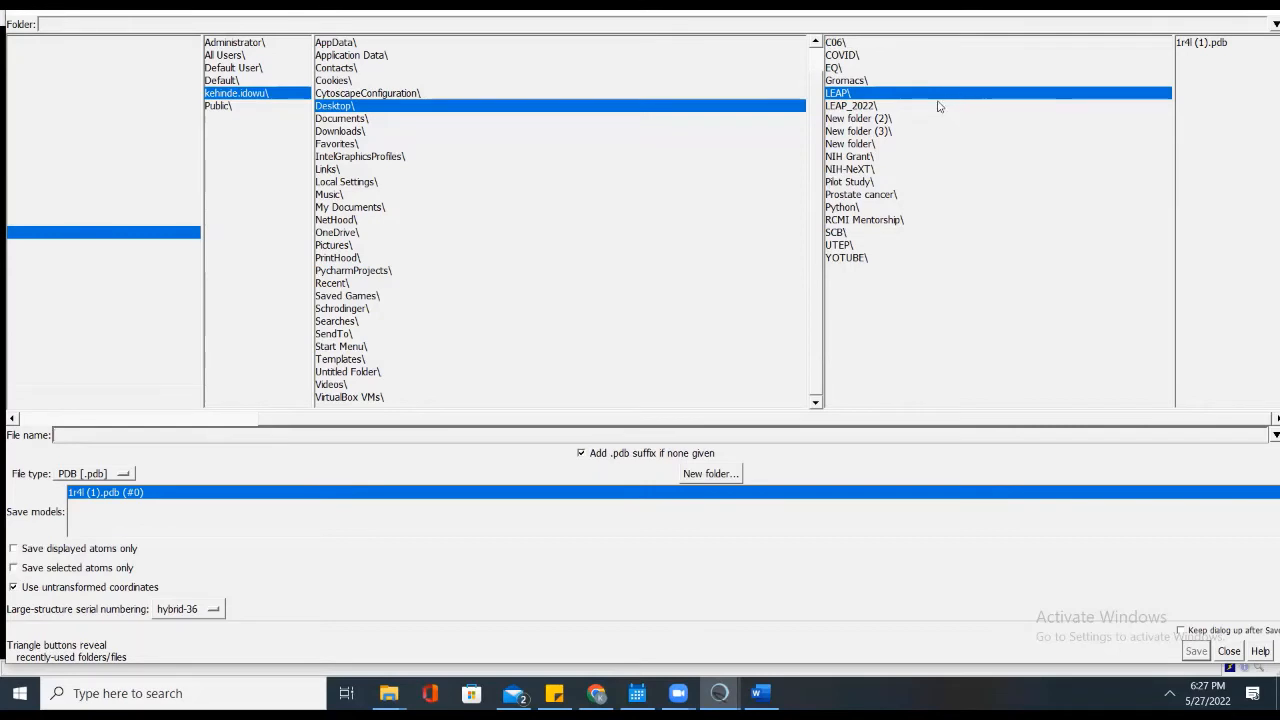
left_click(838, 57)
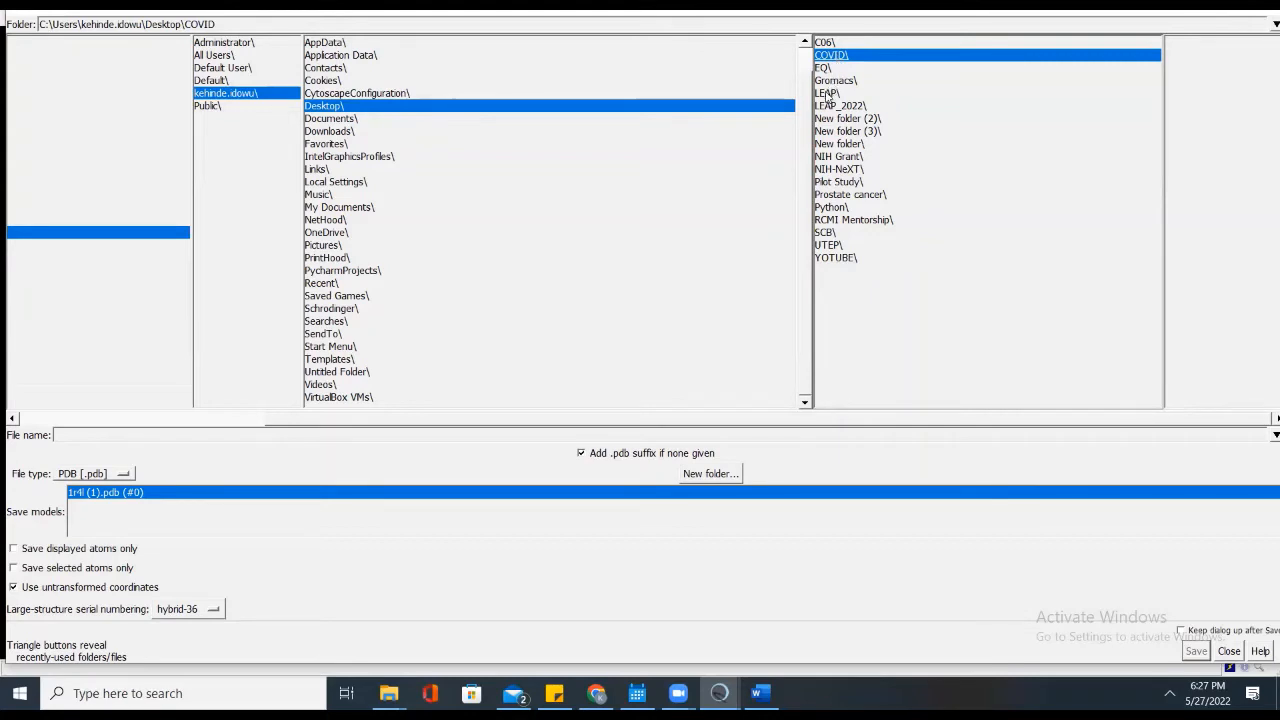
left_click(827, 95)
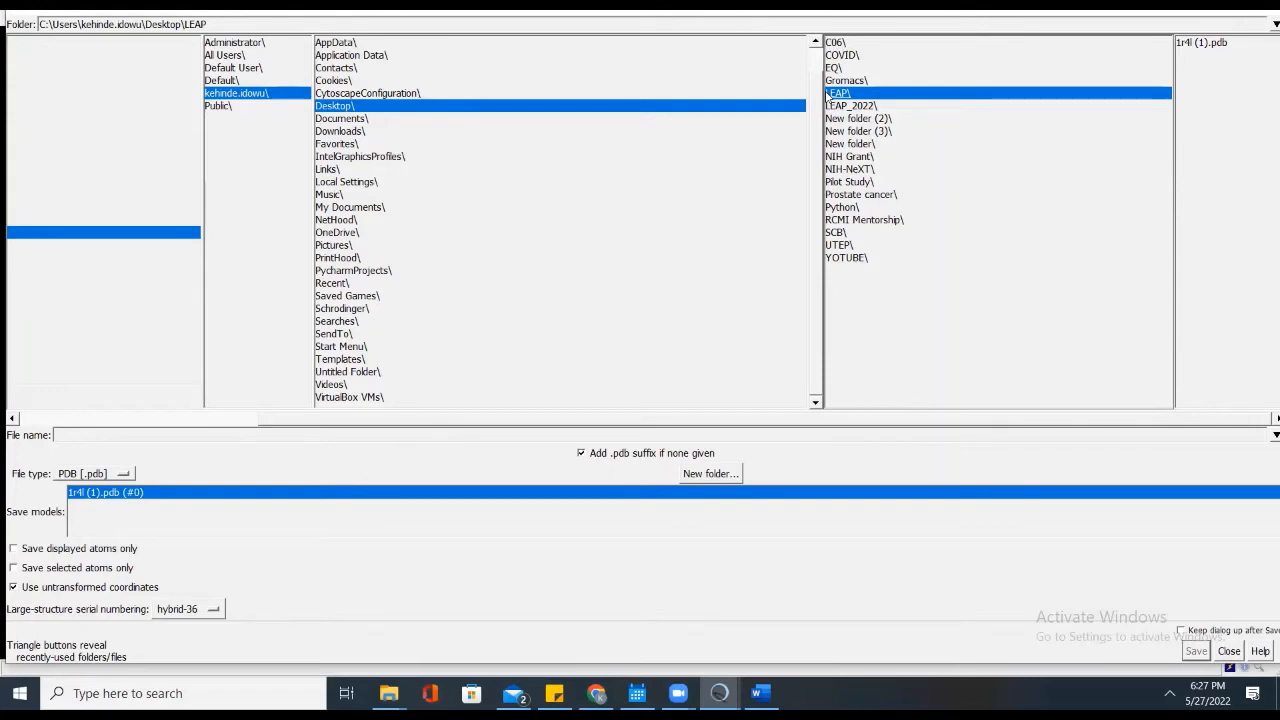
left_click(89, 436)
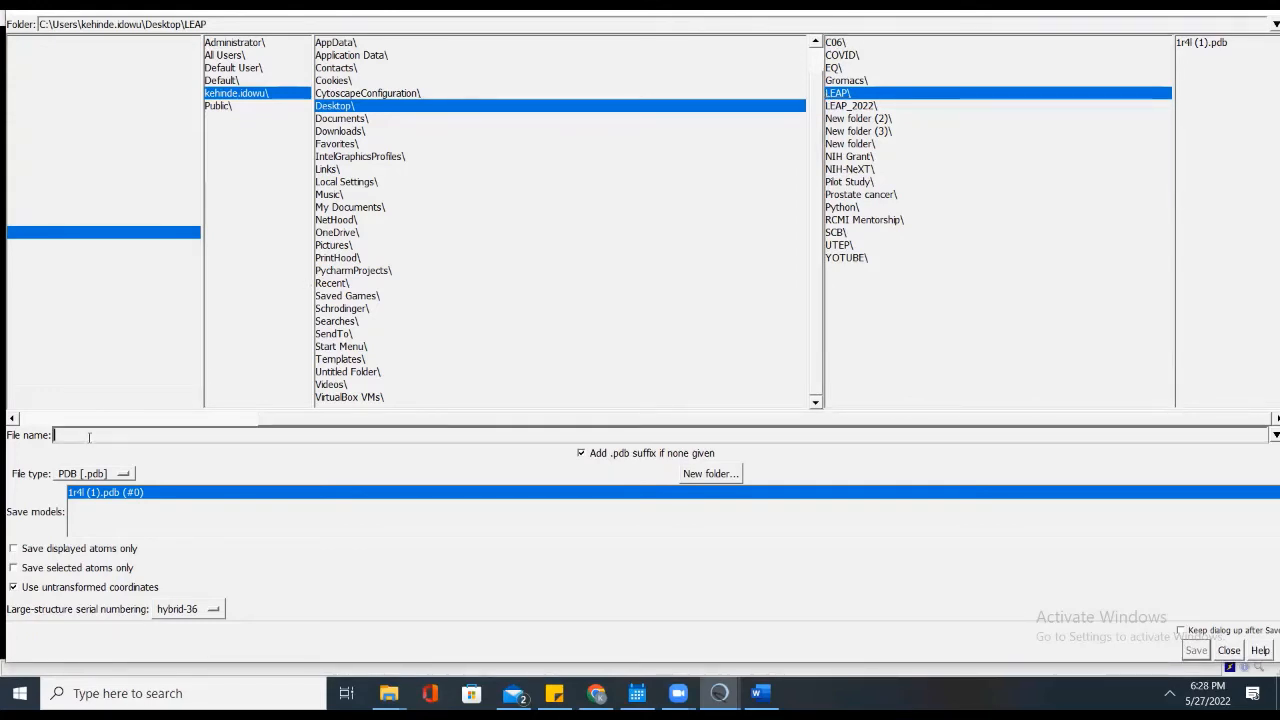
type("prepad")
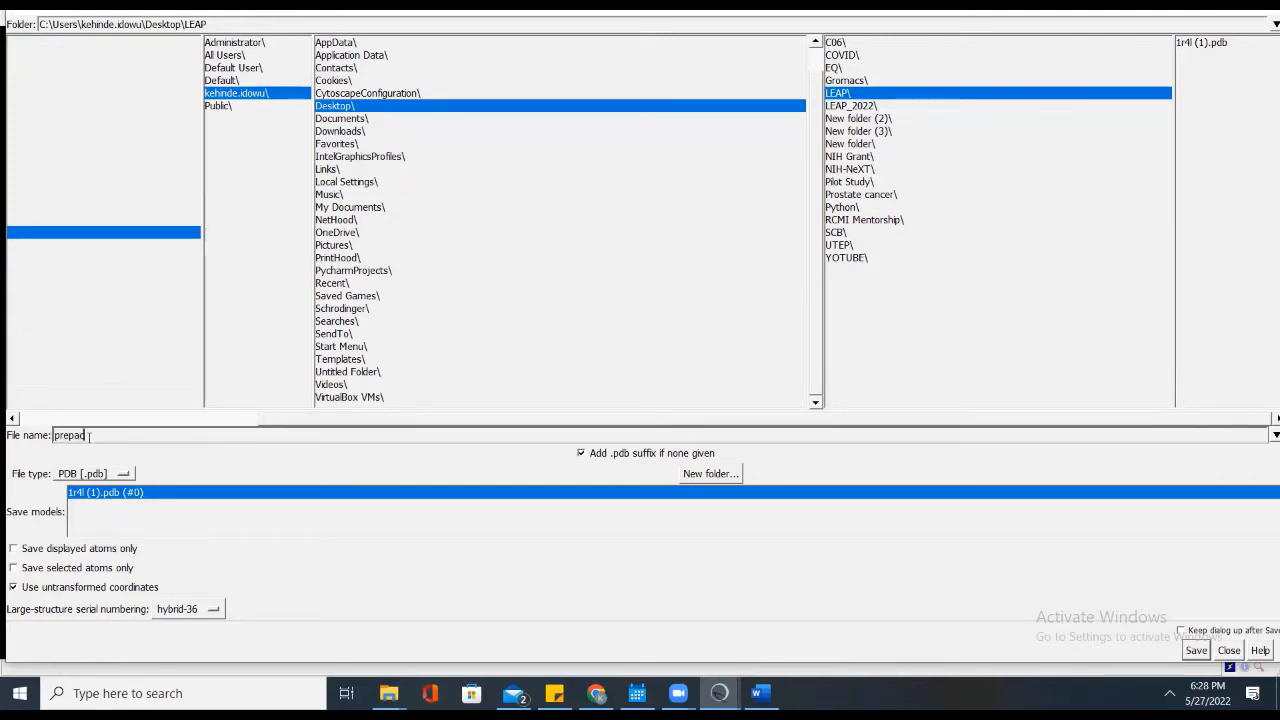
type("ed")
left_click(1196, 651)
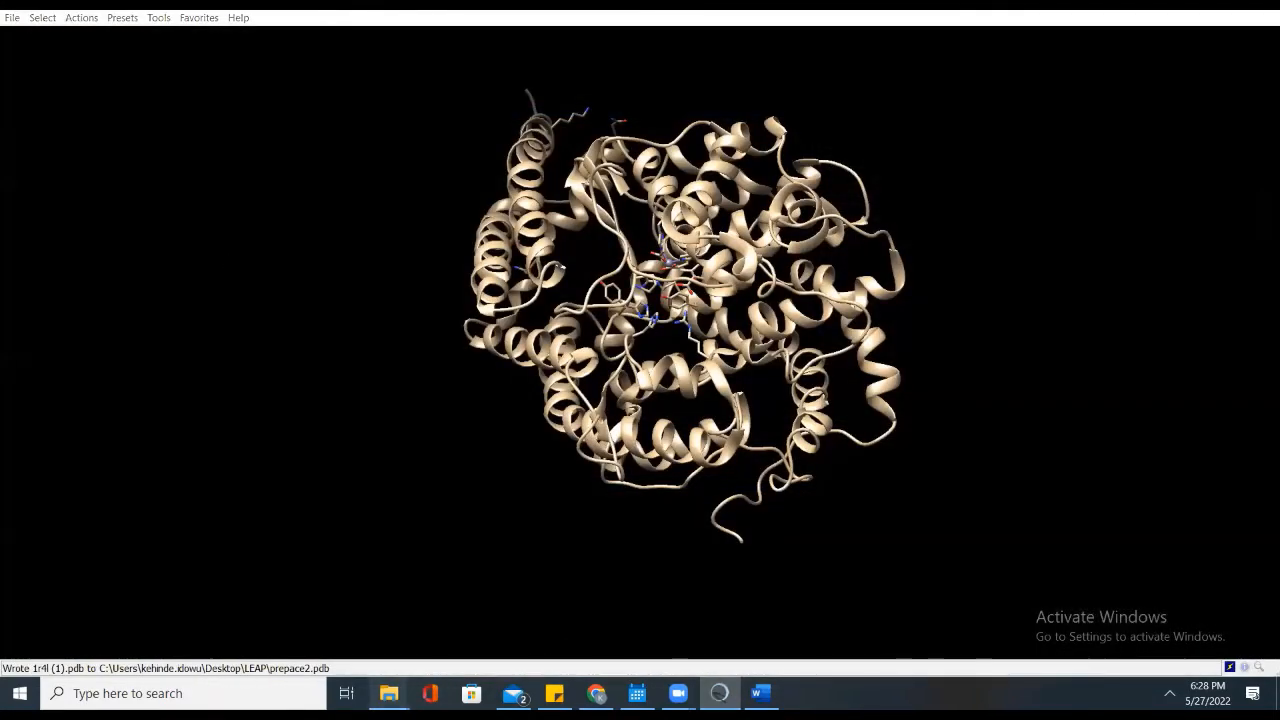
mouse_move(389, 693)
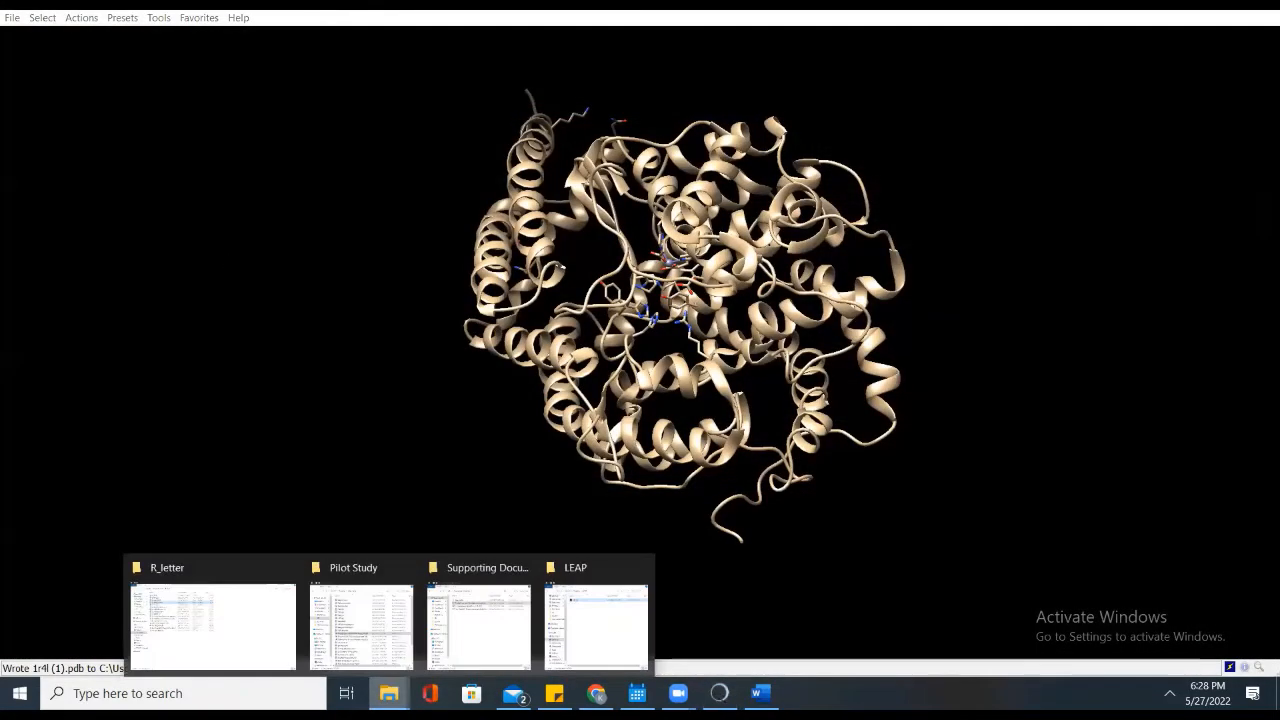
left_click(590, 636)
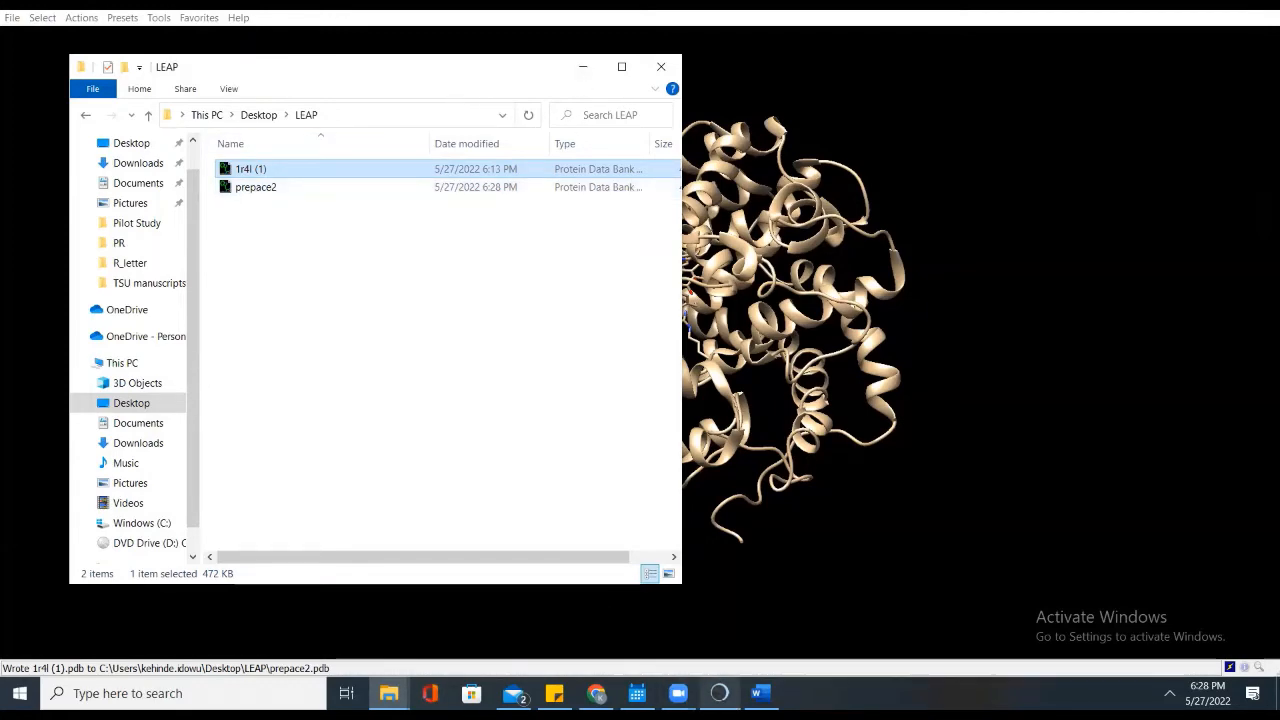
Step: Switch to the Word notes and add the numbered item "Download and prepare your drug/ligand" below the enzyme item
left_click(760, 693)
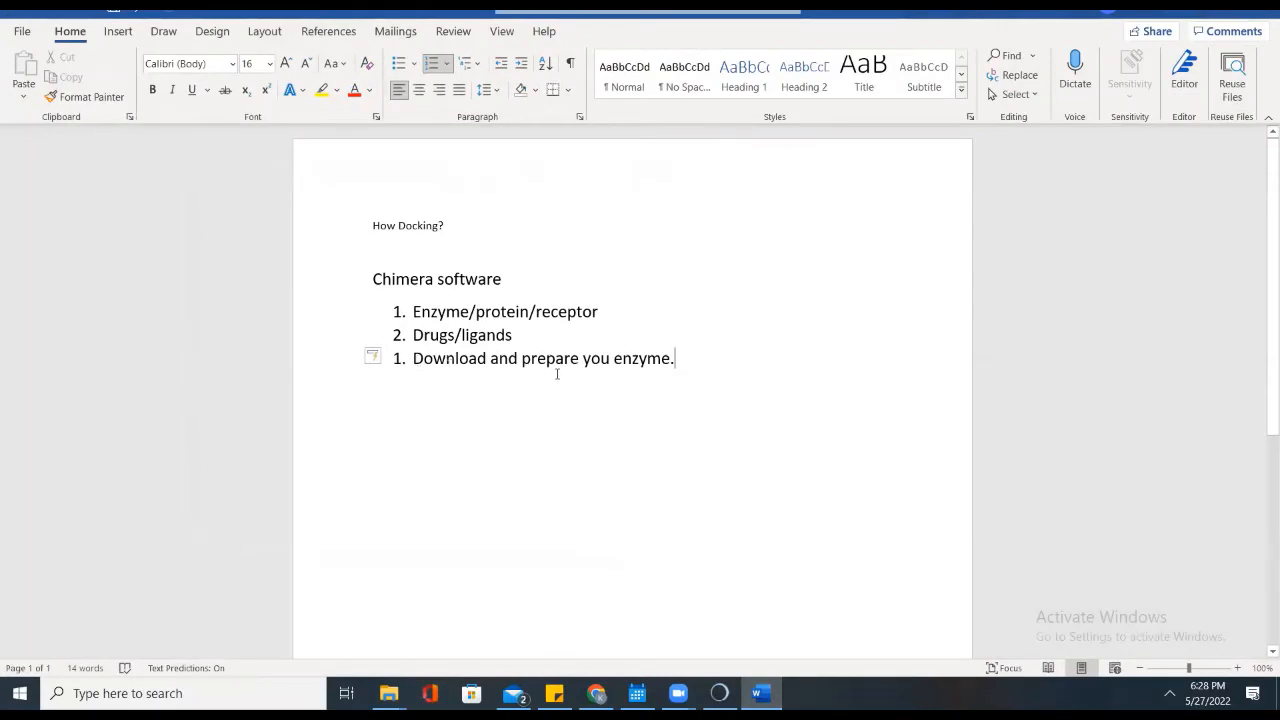
key("Return")
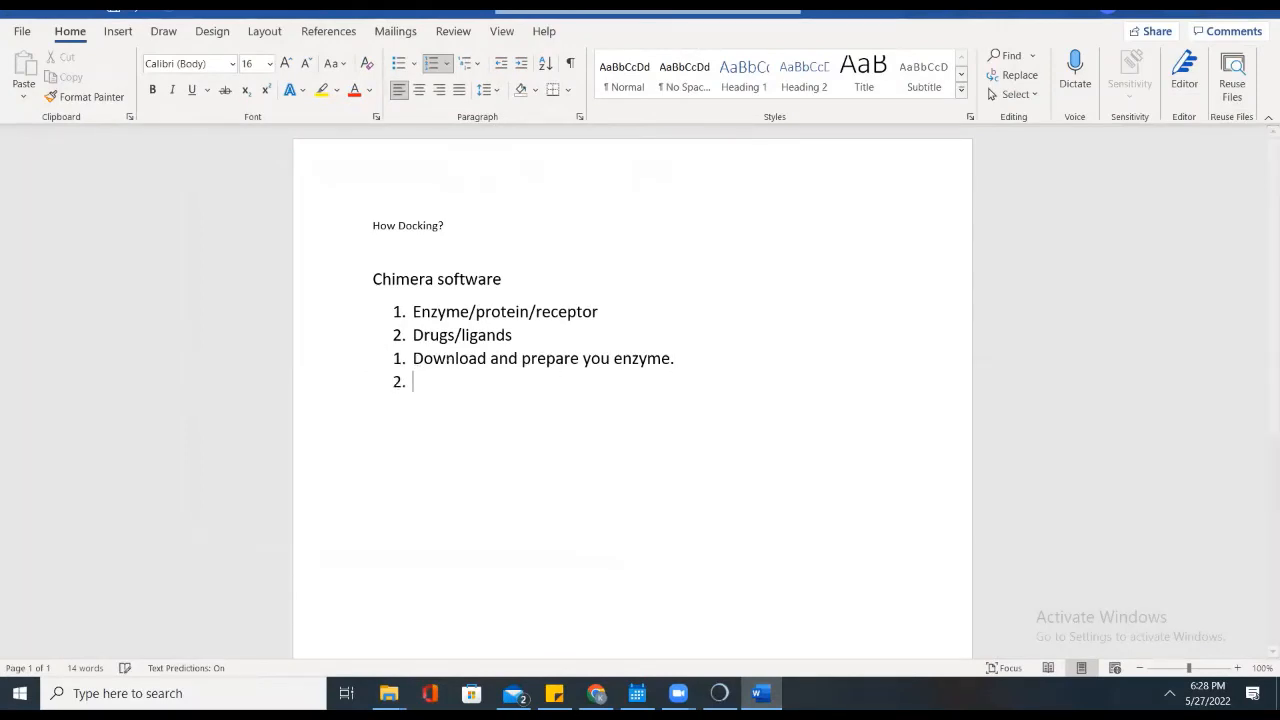
type("Download and pre")
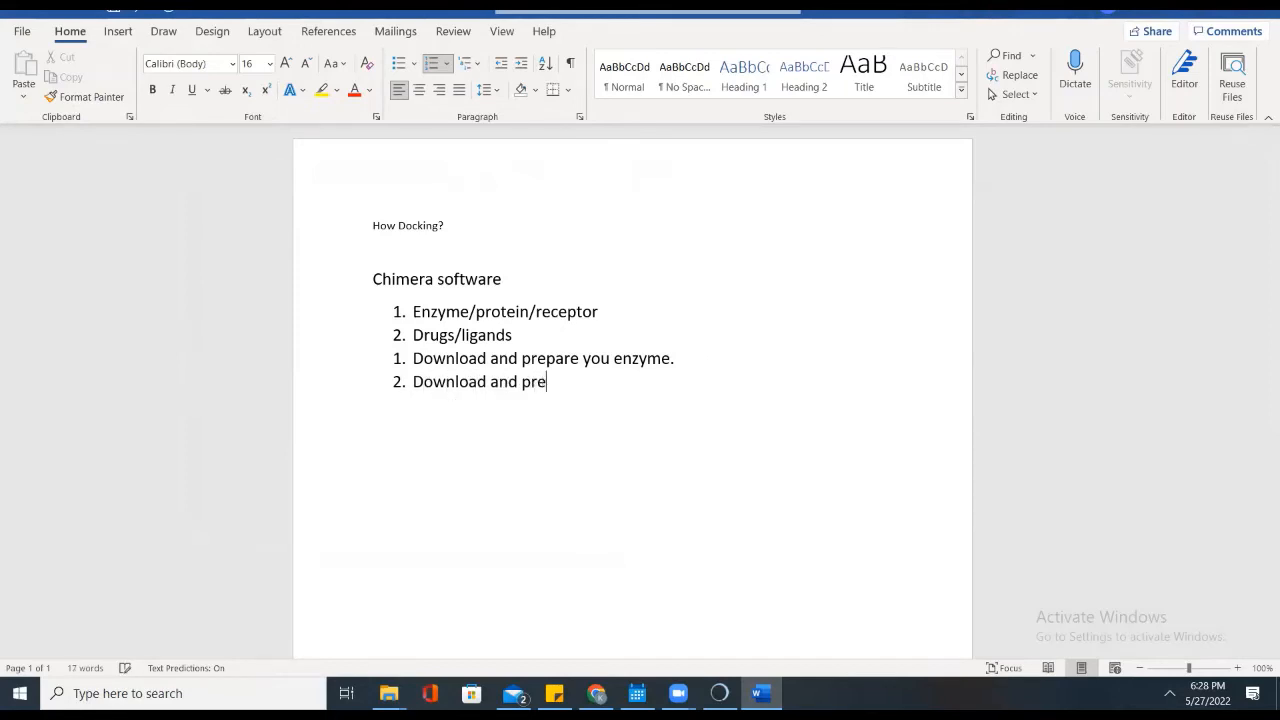
type("pare your drug/ligand")
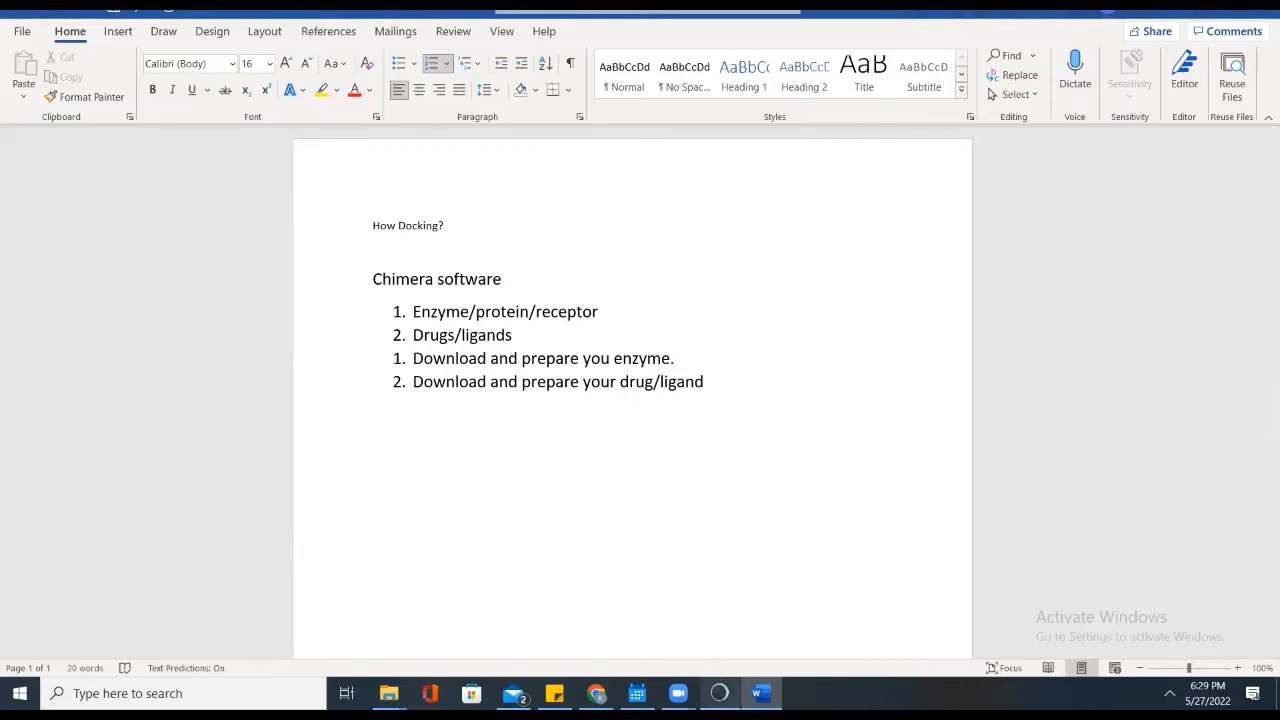
Step: Switch to Chimera and close the current session containing the prepared ACE2 structure
left_click(720, 694)
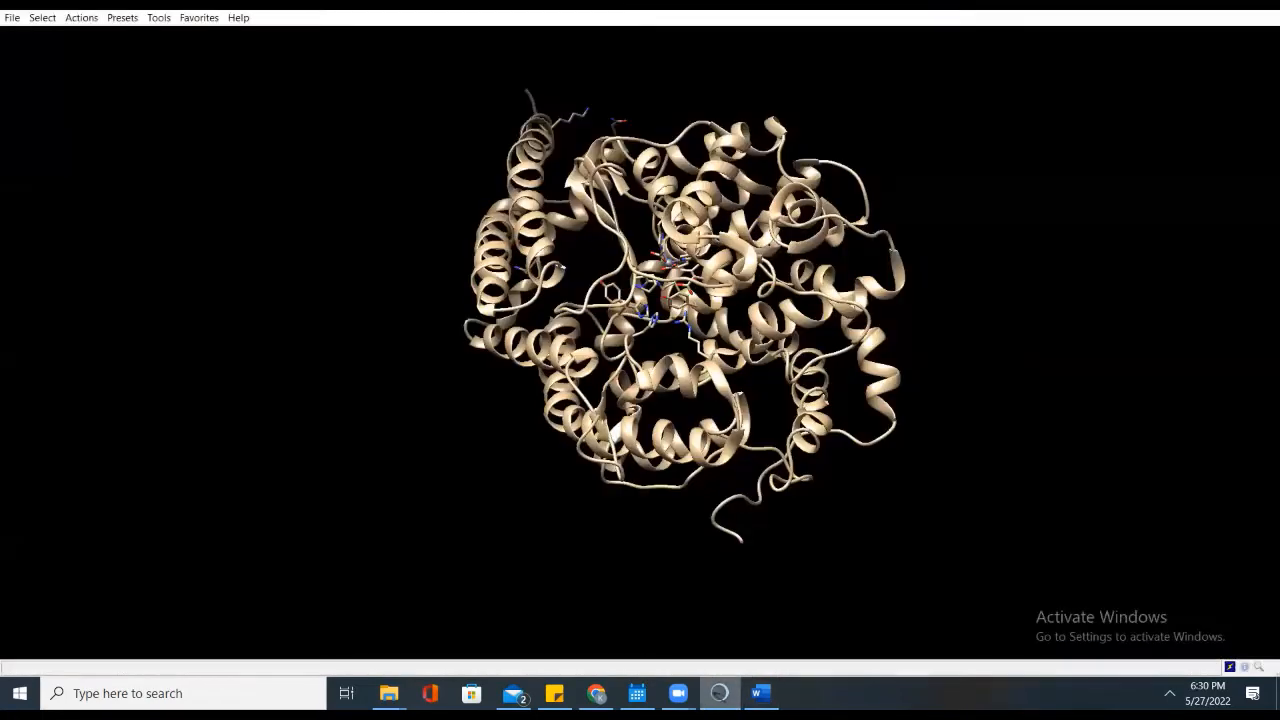
left_click(10, 18)
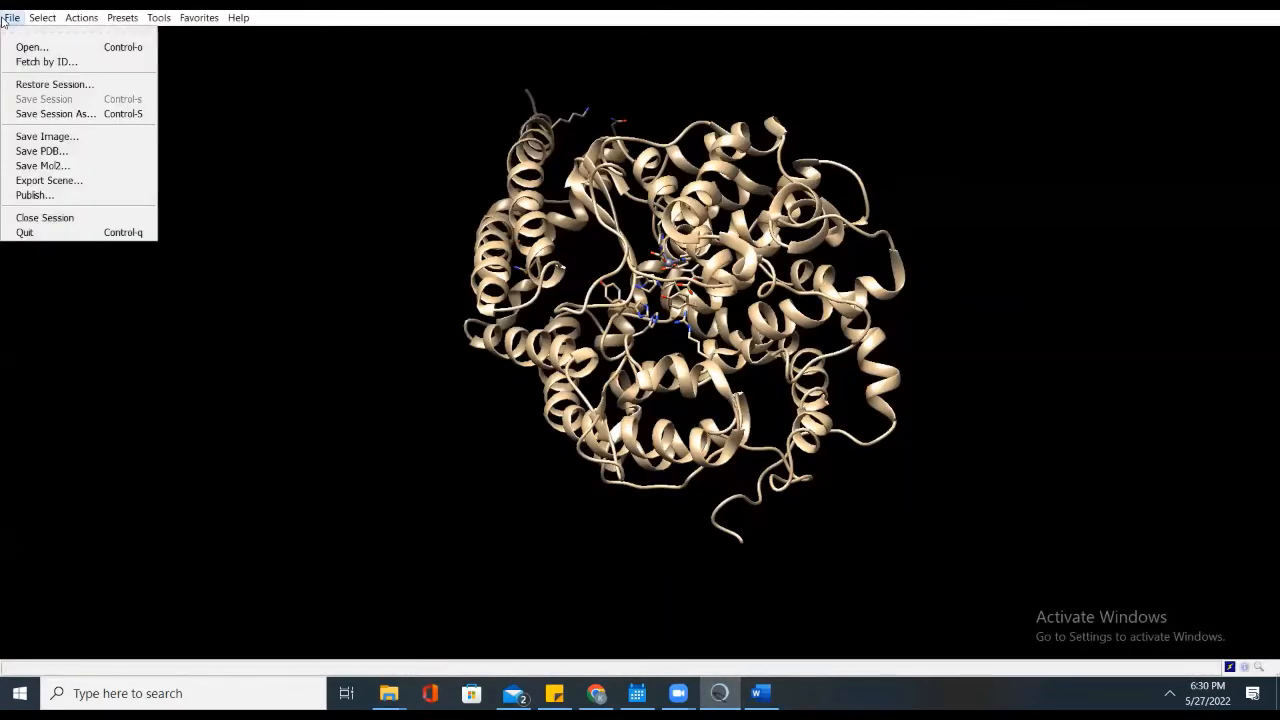
left_click(31, 220)
Step: Switch to Chrome and open the PubChem home page at pubchem.ncbi.nlm.nih.gov
left_click(597, 694)
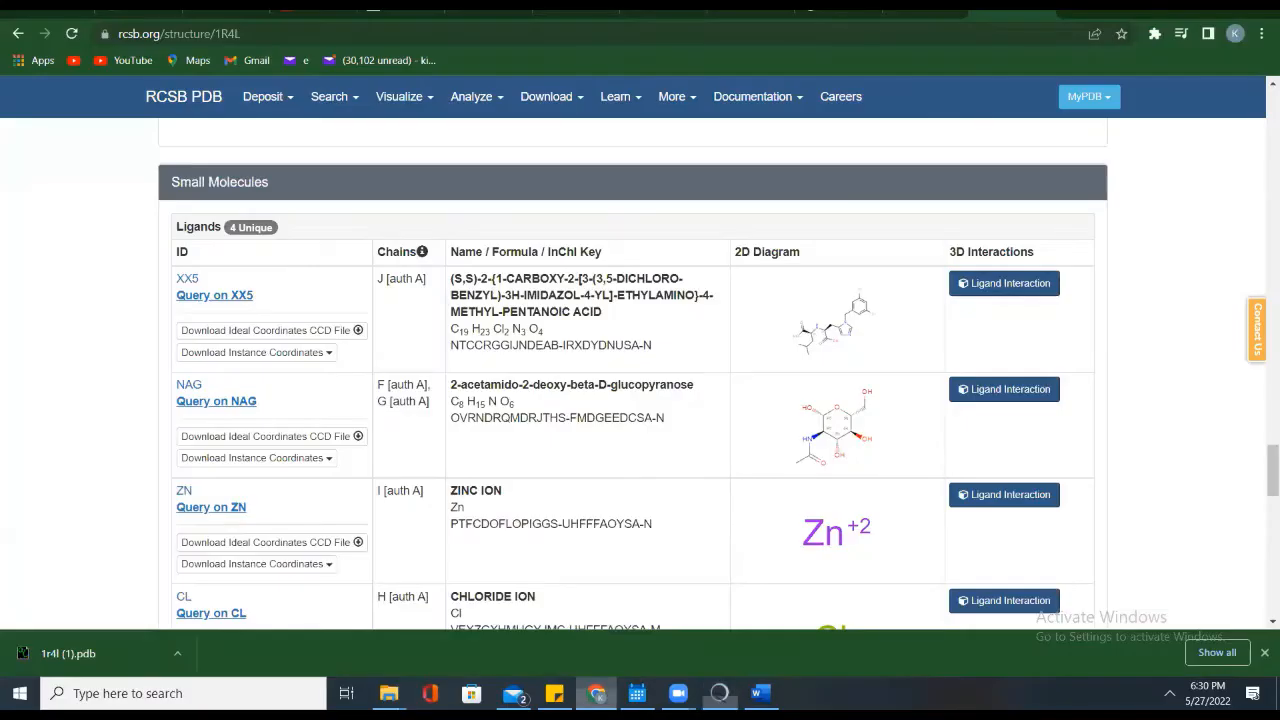
left_click(448, 35)
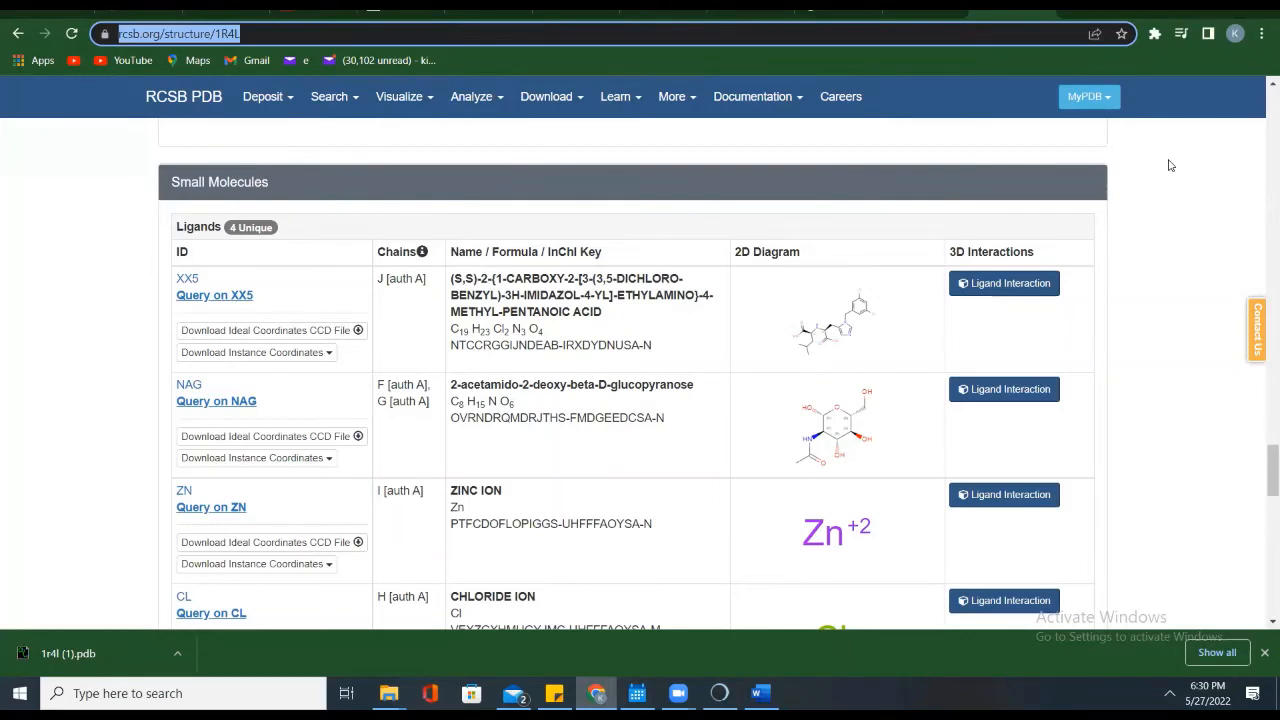
type("p")
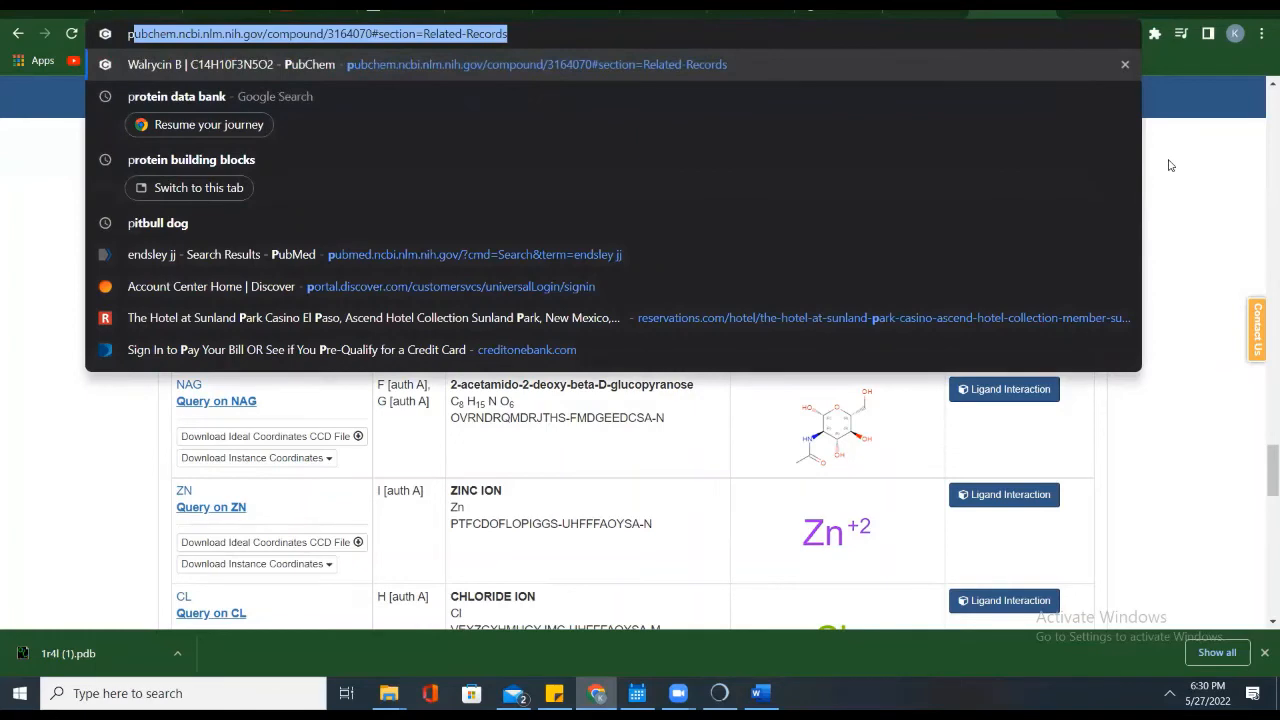
key("Return")
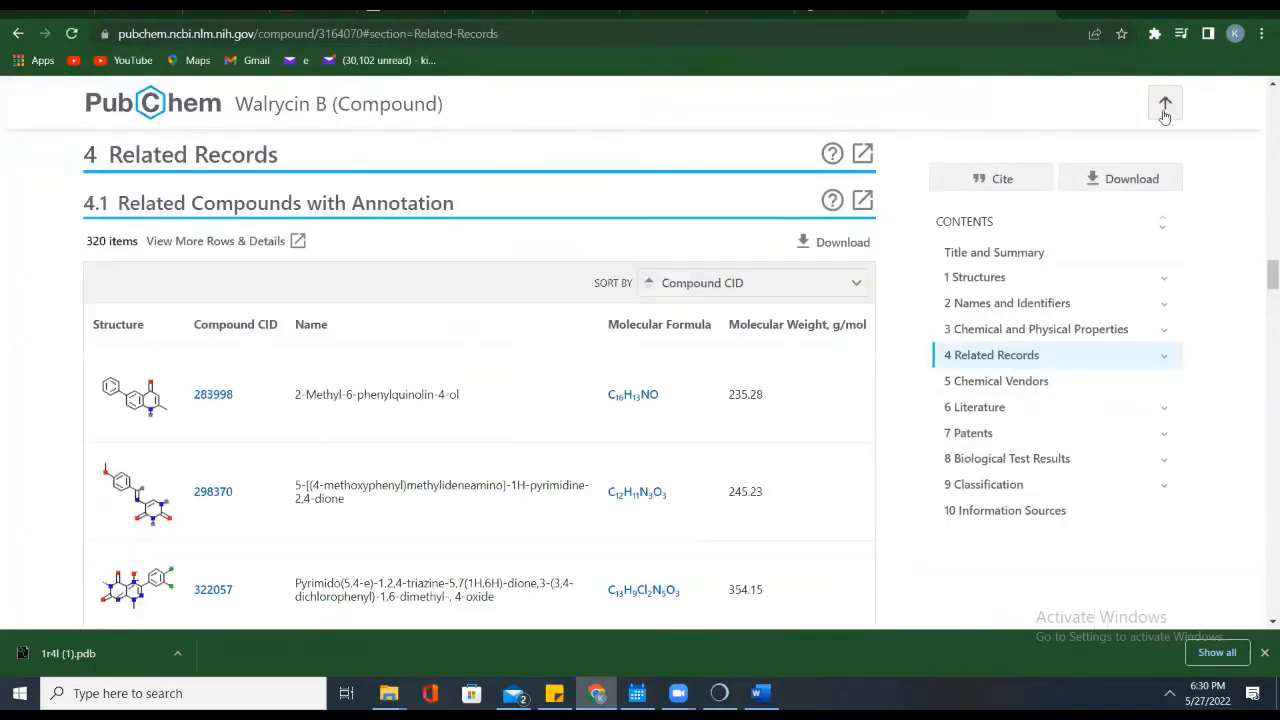
left_click(1164, 104)
left_click(1124, 178)
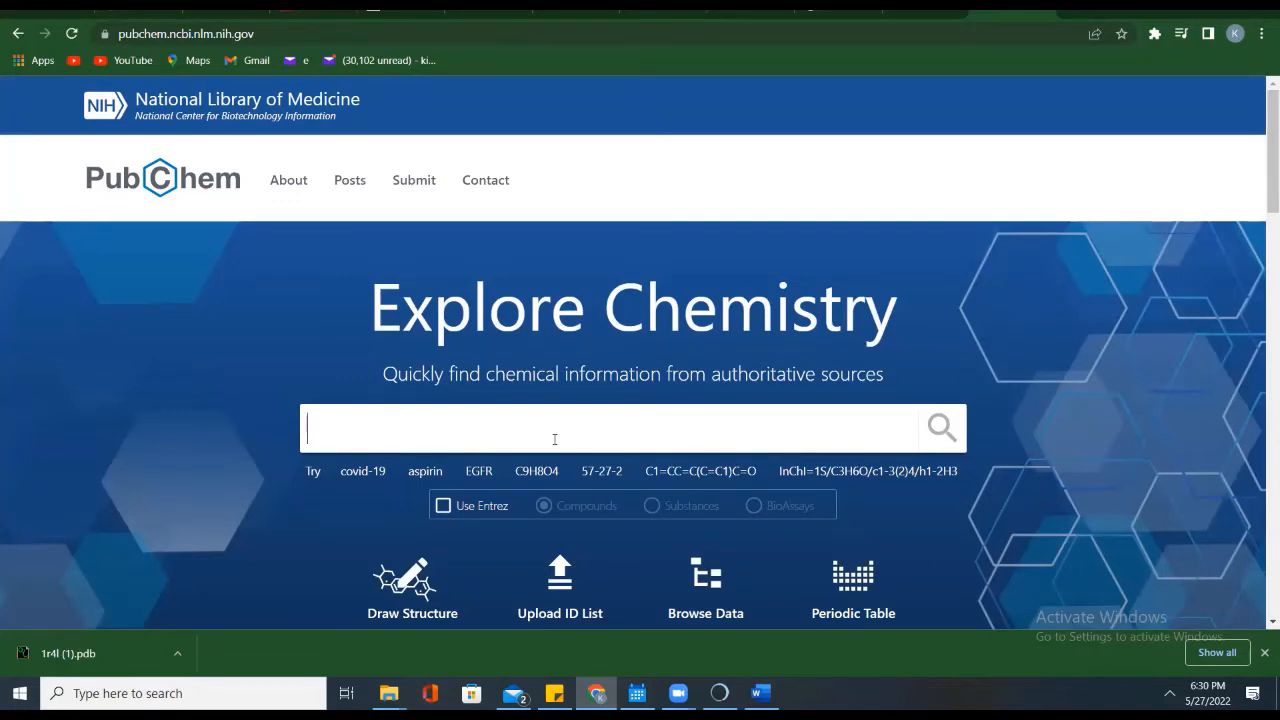
Step: Search PubChem for mln4760 and open the compound page of the best match, MLN-4760
type("mln")
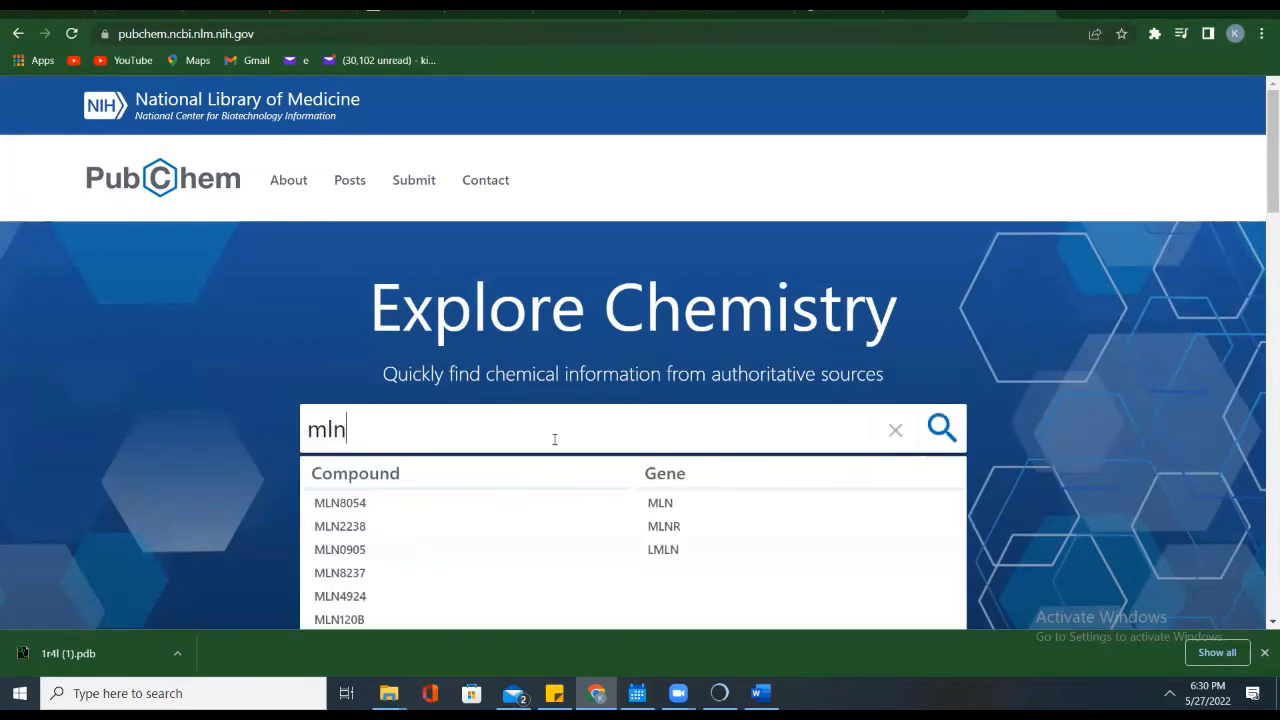
type("4")
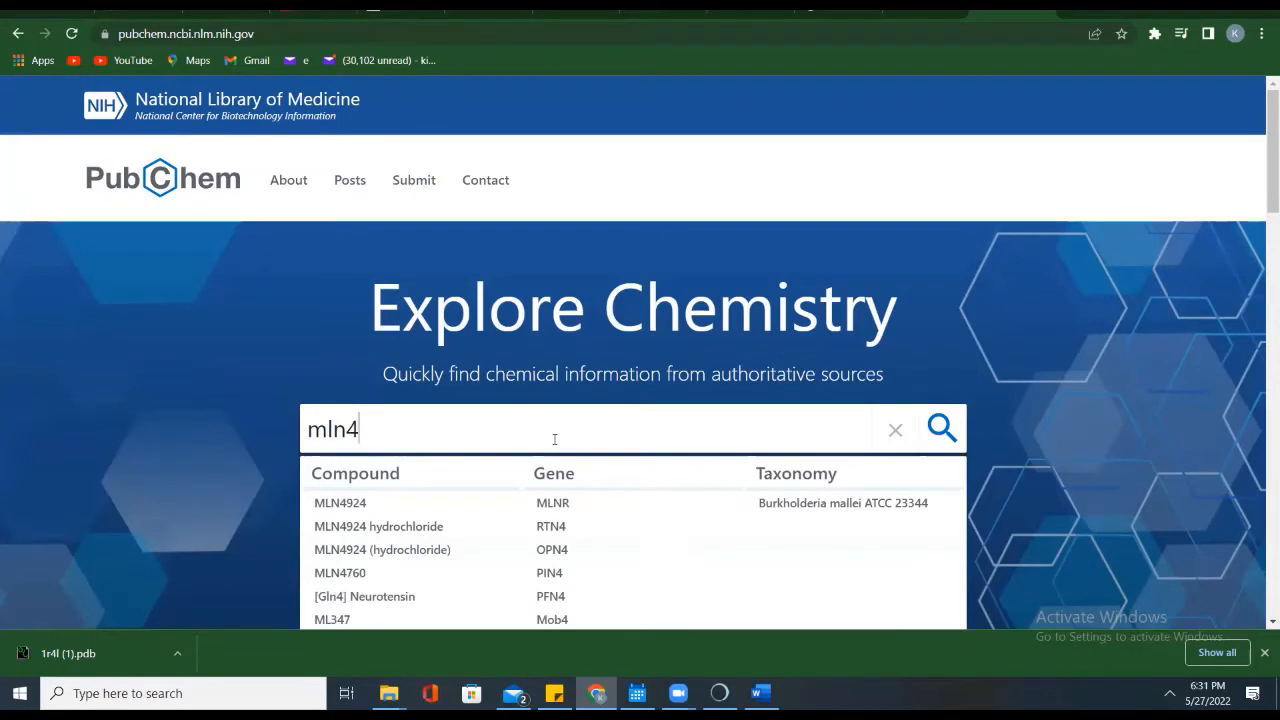
type("760")
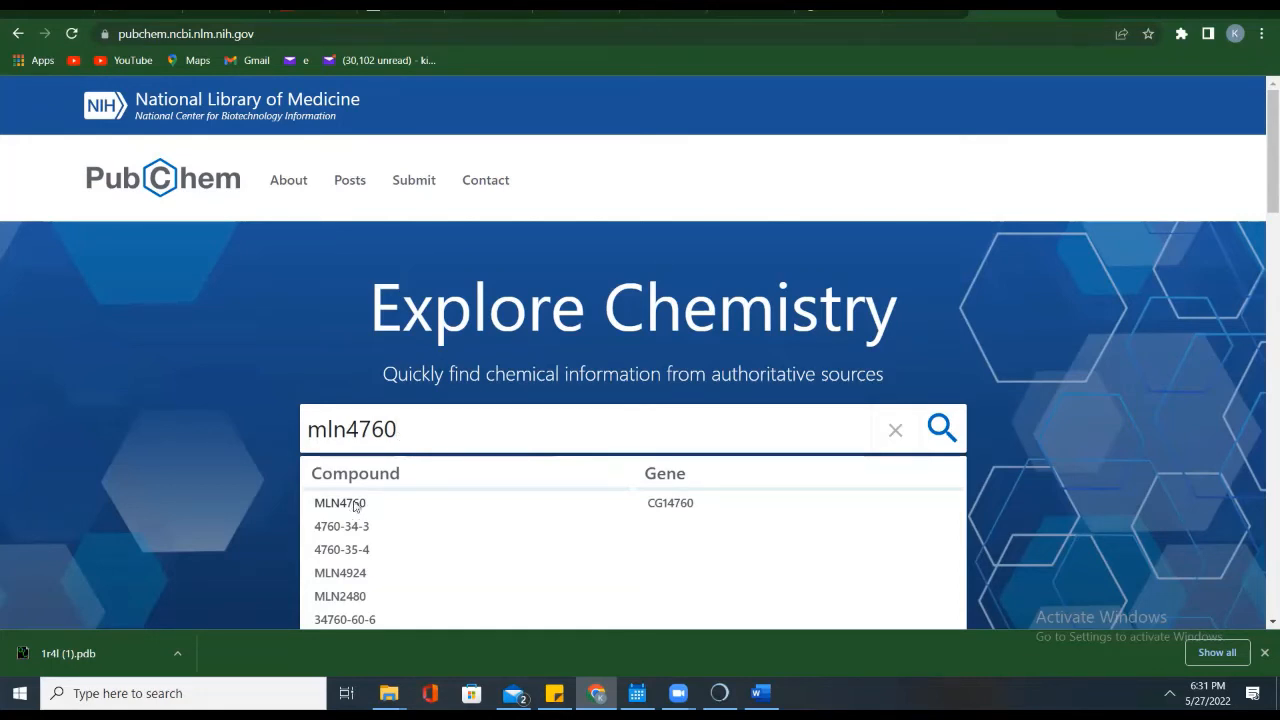
left_click(354, 505)
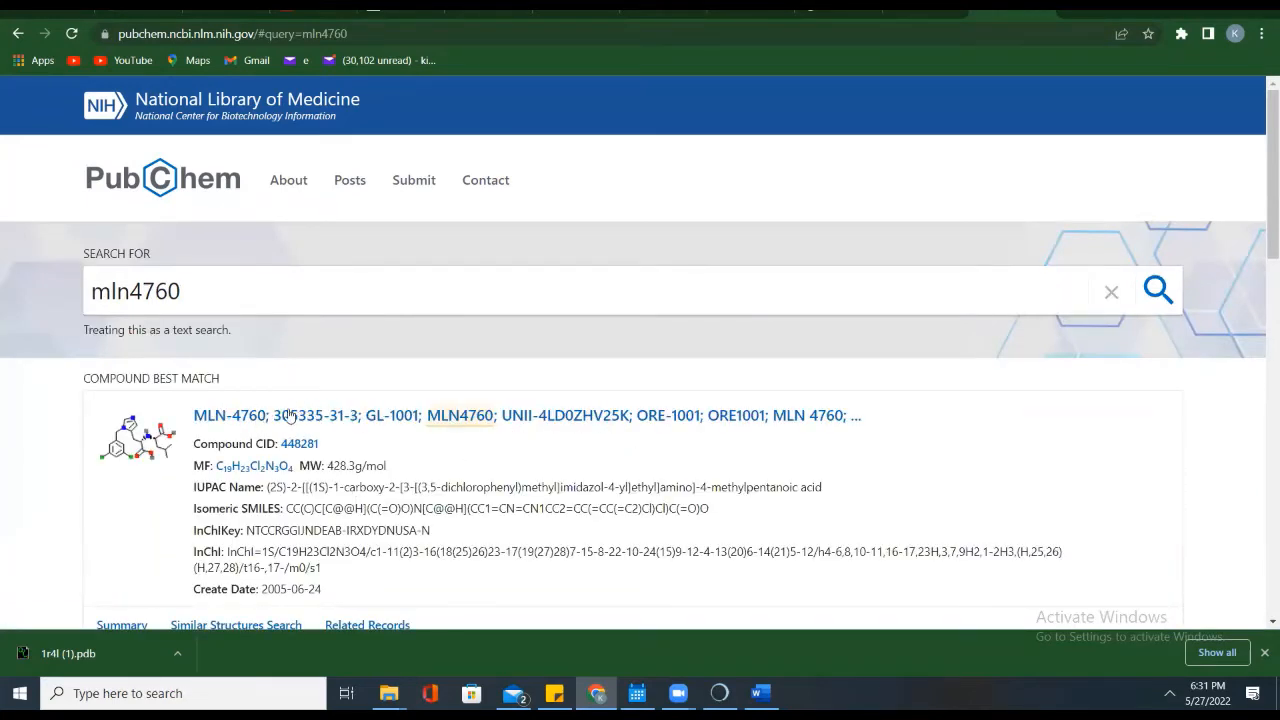
left_click(240, 420)
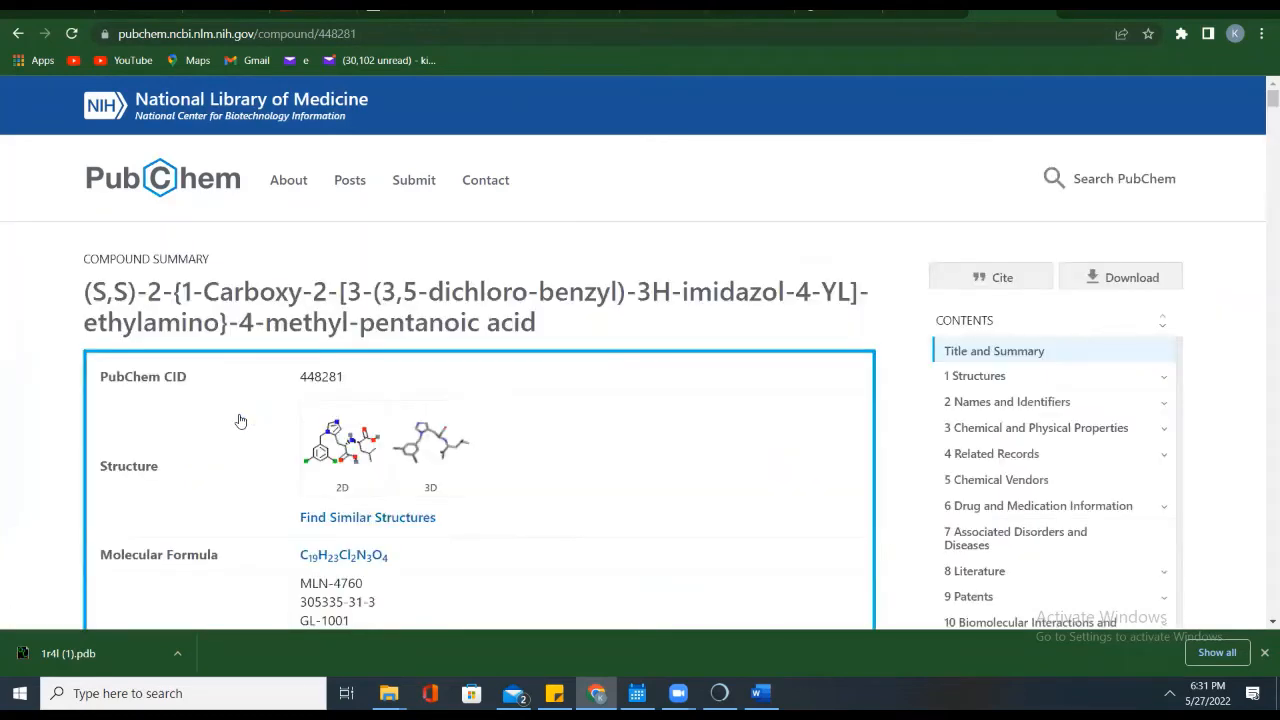
Step: Review the MLN-4760 compound summary, including its formula, synonyms, description and structure sections
scroll(240, 420, "down", 2)
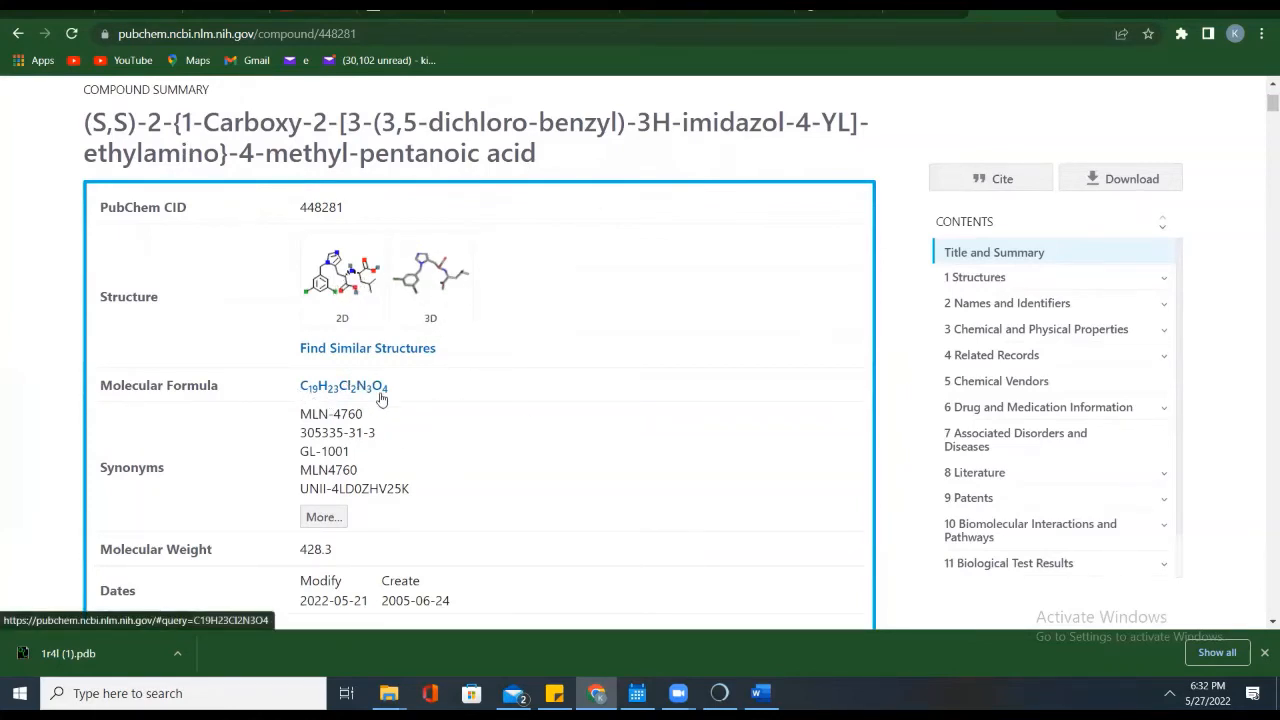
scroll(380, 403, "down", 1)
scroll(380, 403, "down", 3)
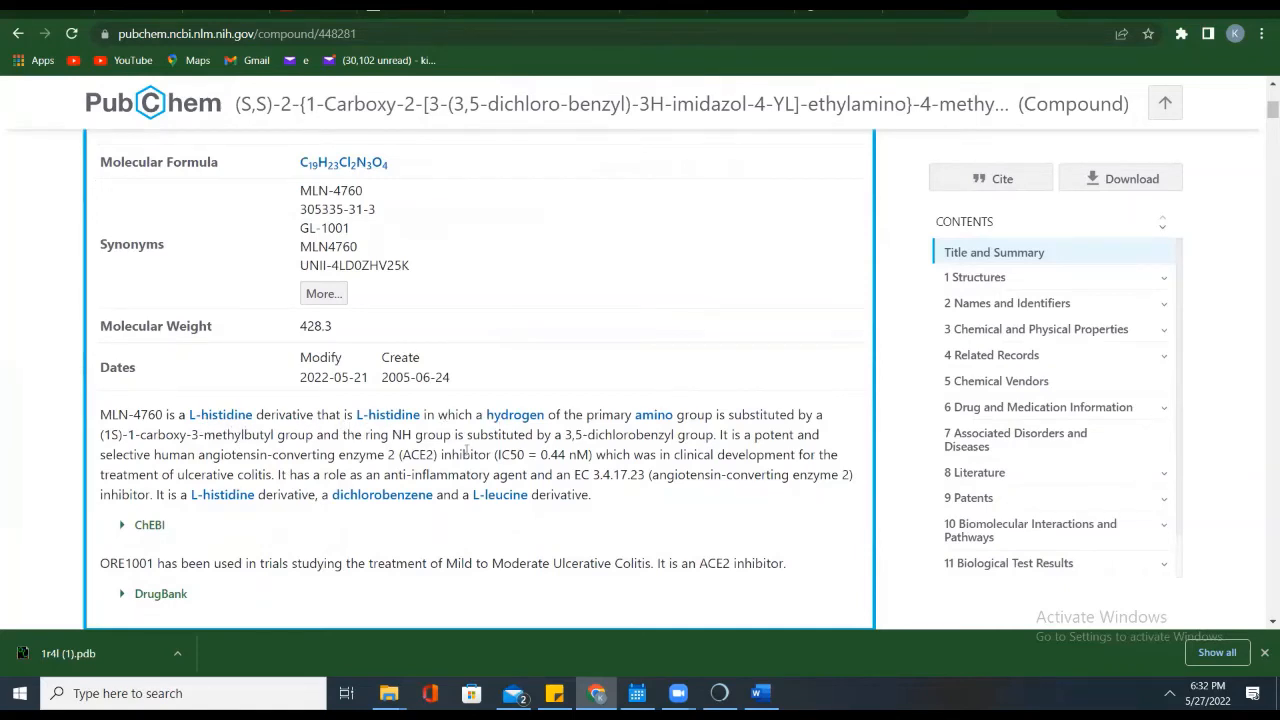
scroll(467, 434, "down", 6)
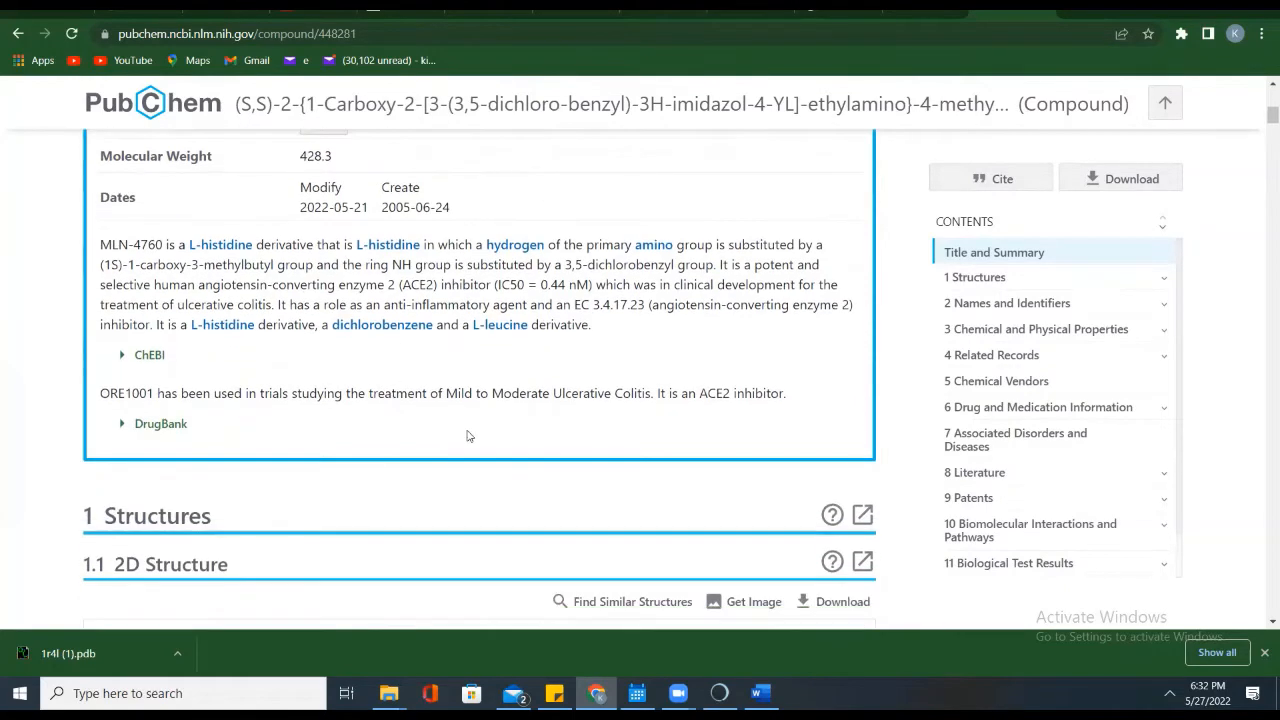
scroll(467, 435, "down", 5)
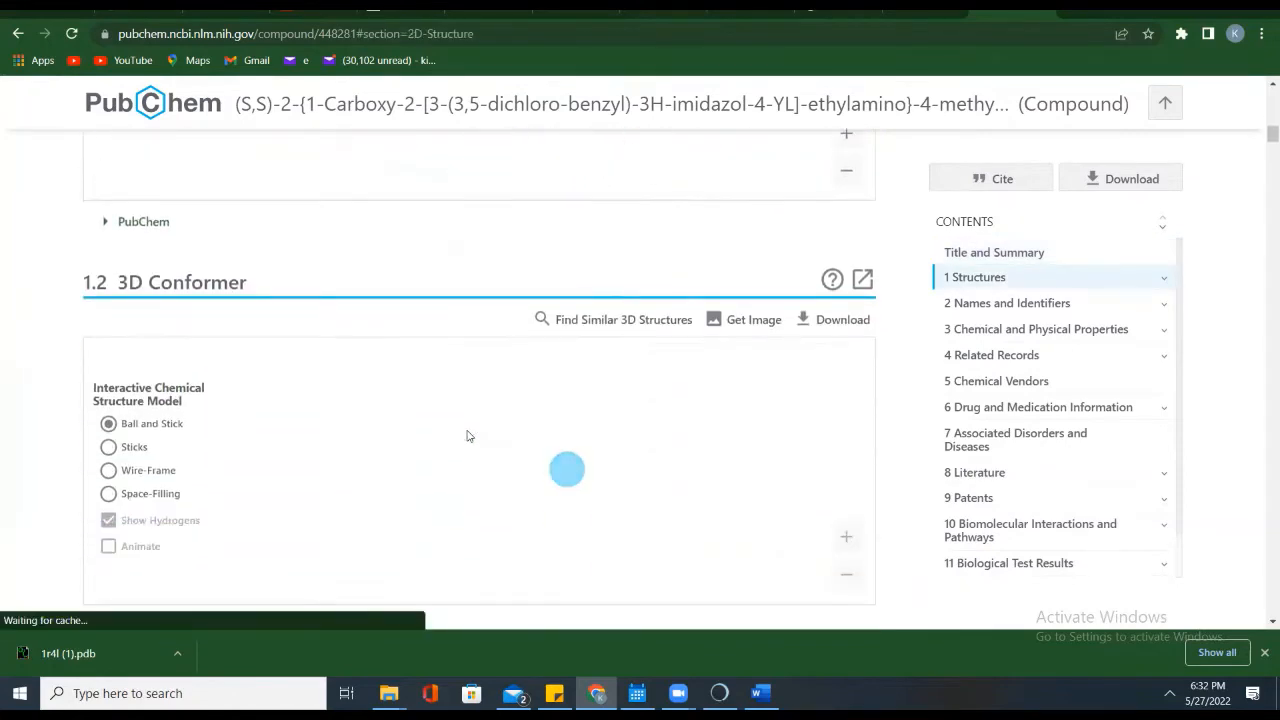
scroll(467, 435, "up", 5)
scroll(467, 435, "up", 6)
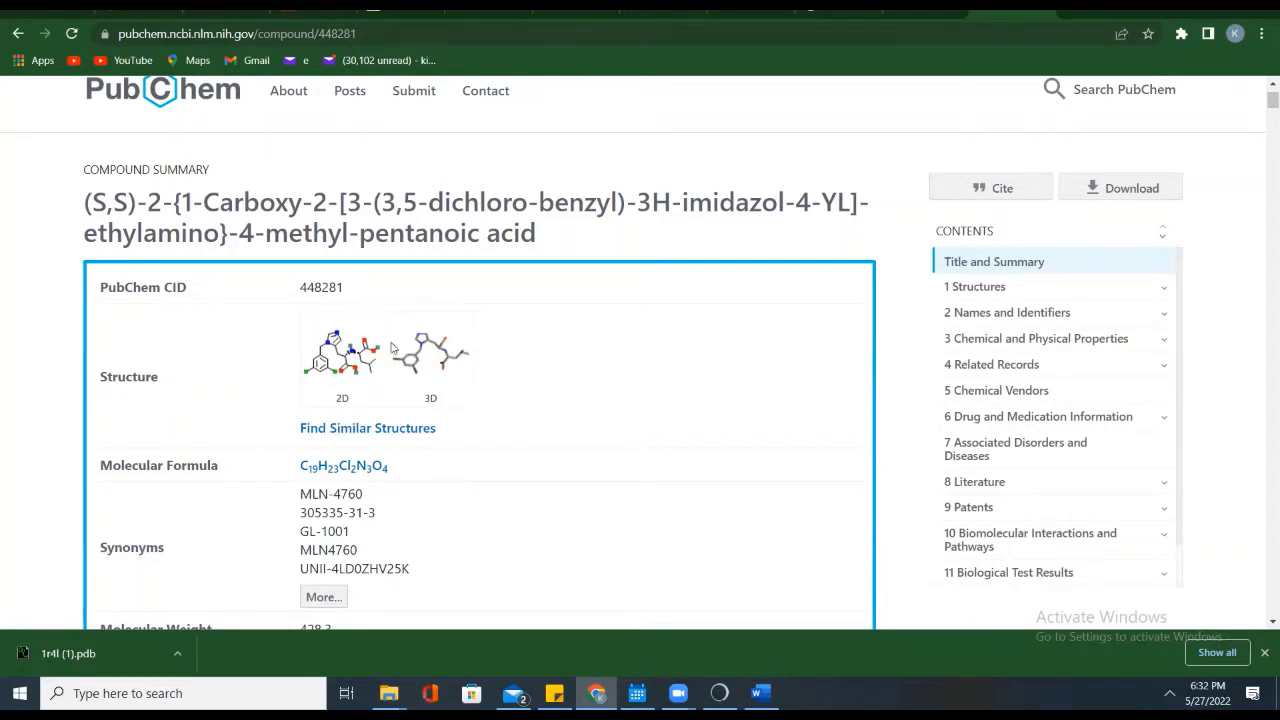
Step: Go to the compound's 3D Conformer section and download the structure in SDF format
left_click(430, 377)
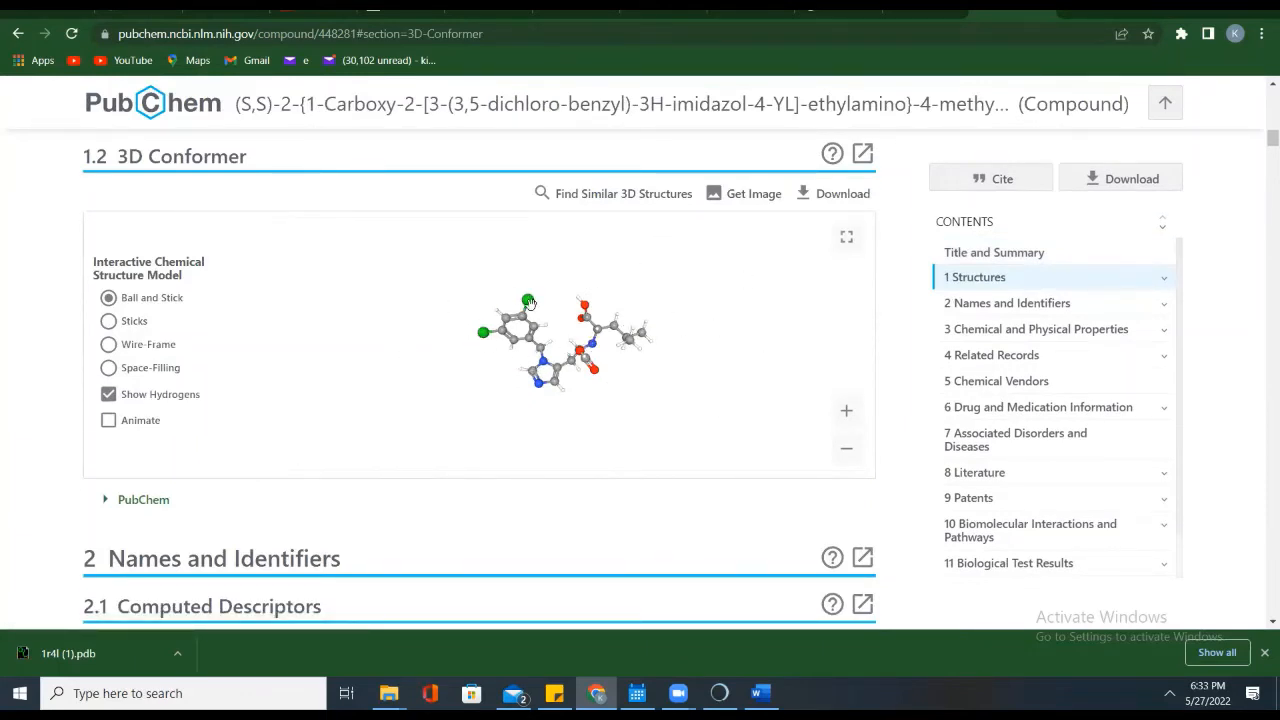
left_click(802, 197)
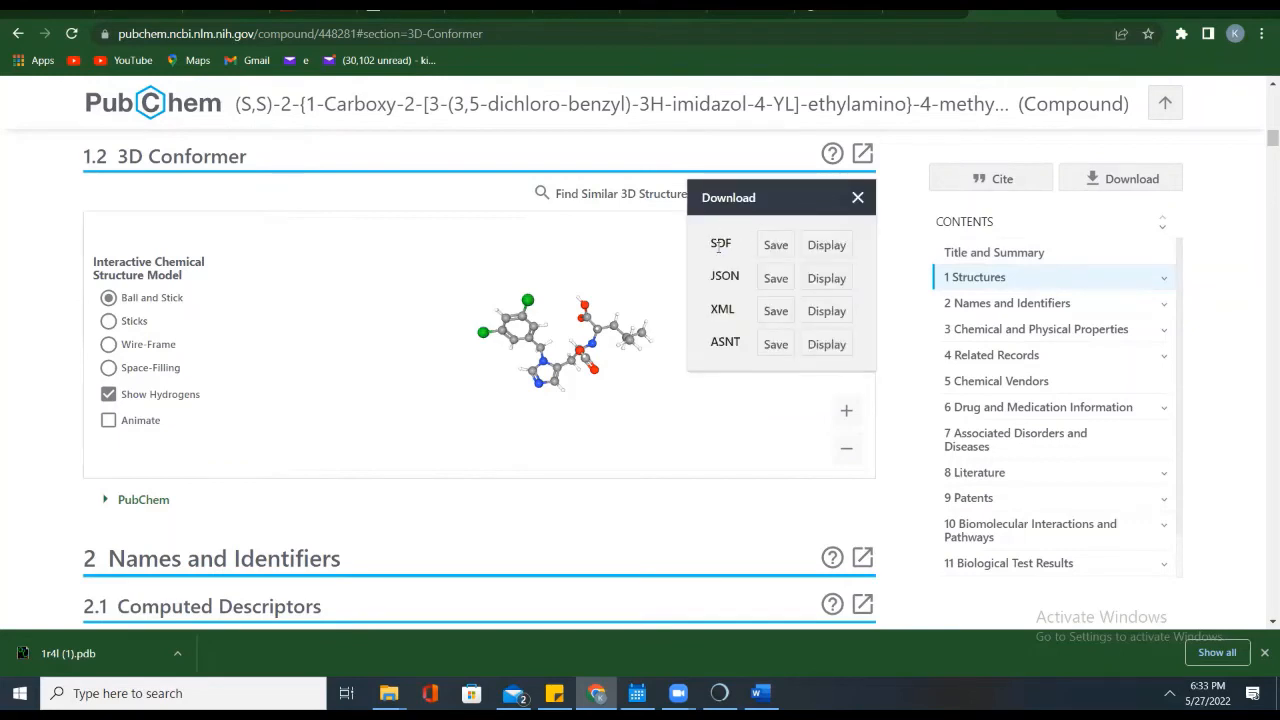
left_click(776, 247)
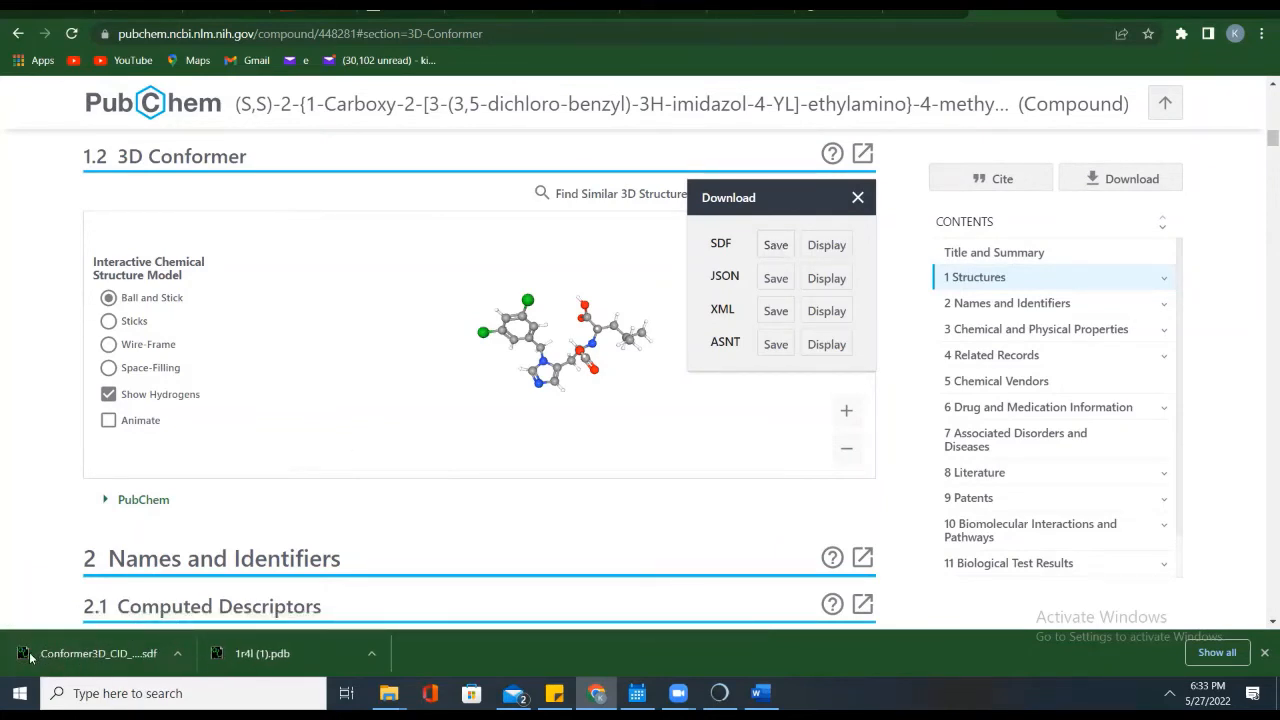
Step: Create a folder named MLN inside the Desktop LEAP folder and move the downloaded Conformer3D_CID_448281 (1) SDF file into it
left_click(177, 653)
left_click(244, 598)
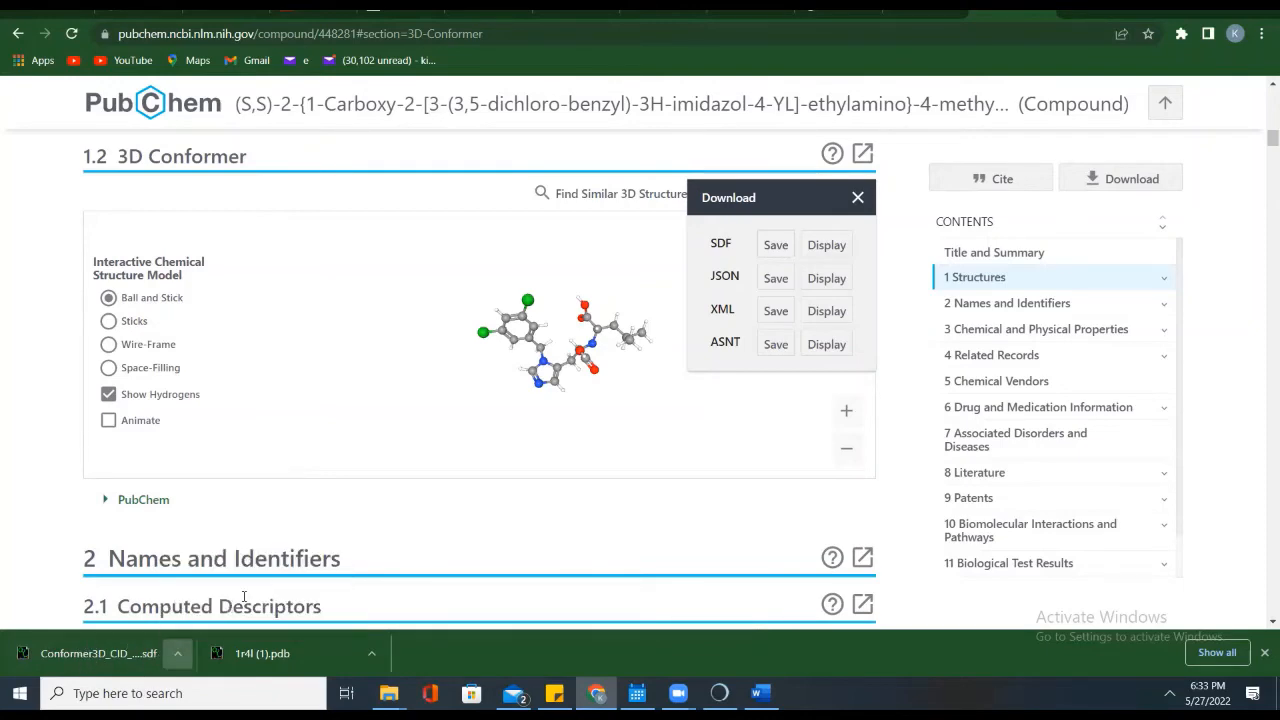
key("ctrl+x")
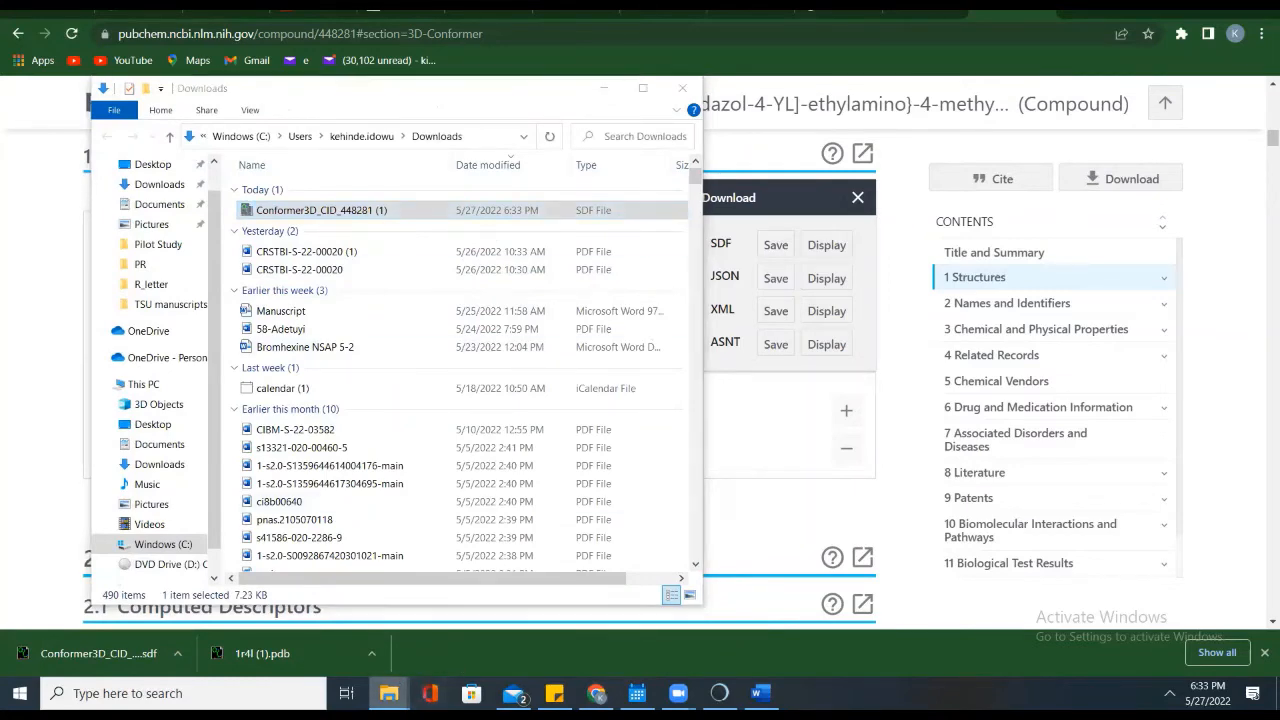
left_click(530, 615)
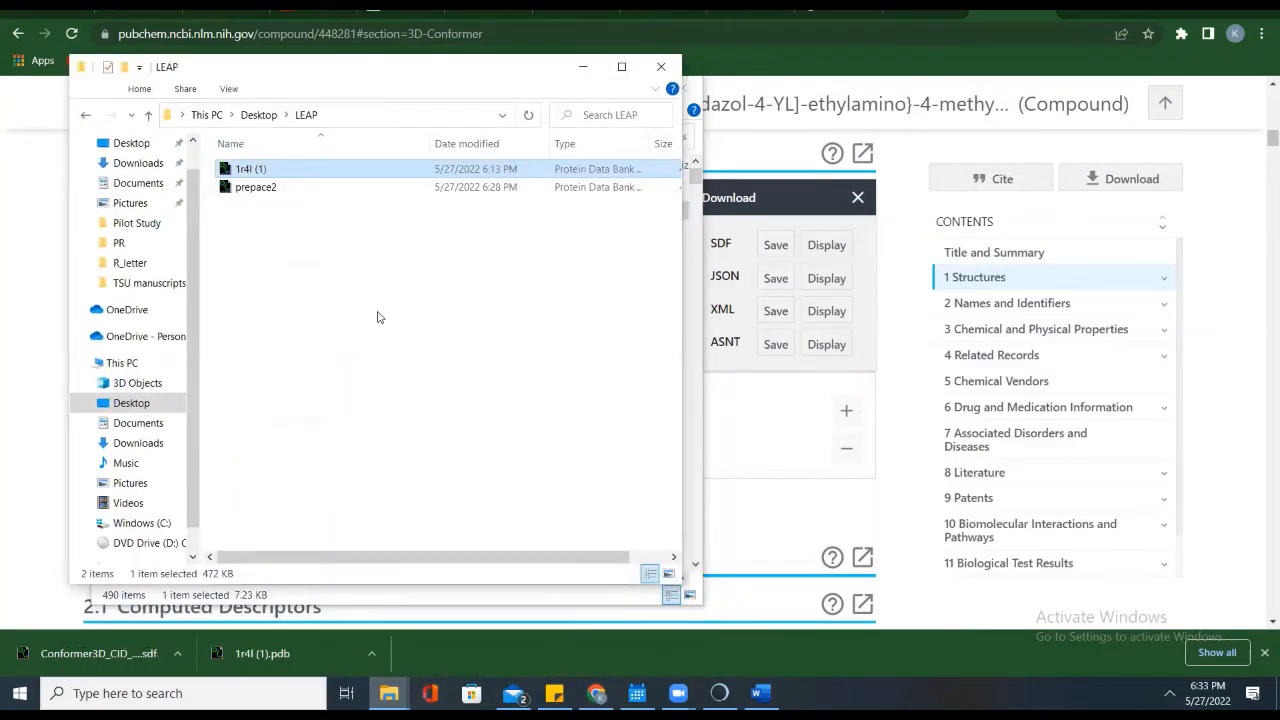
left_click(241, 222)
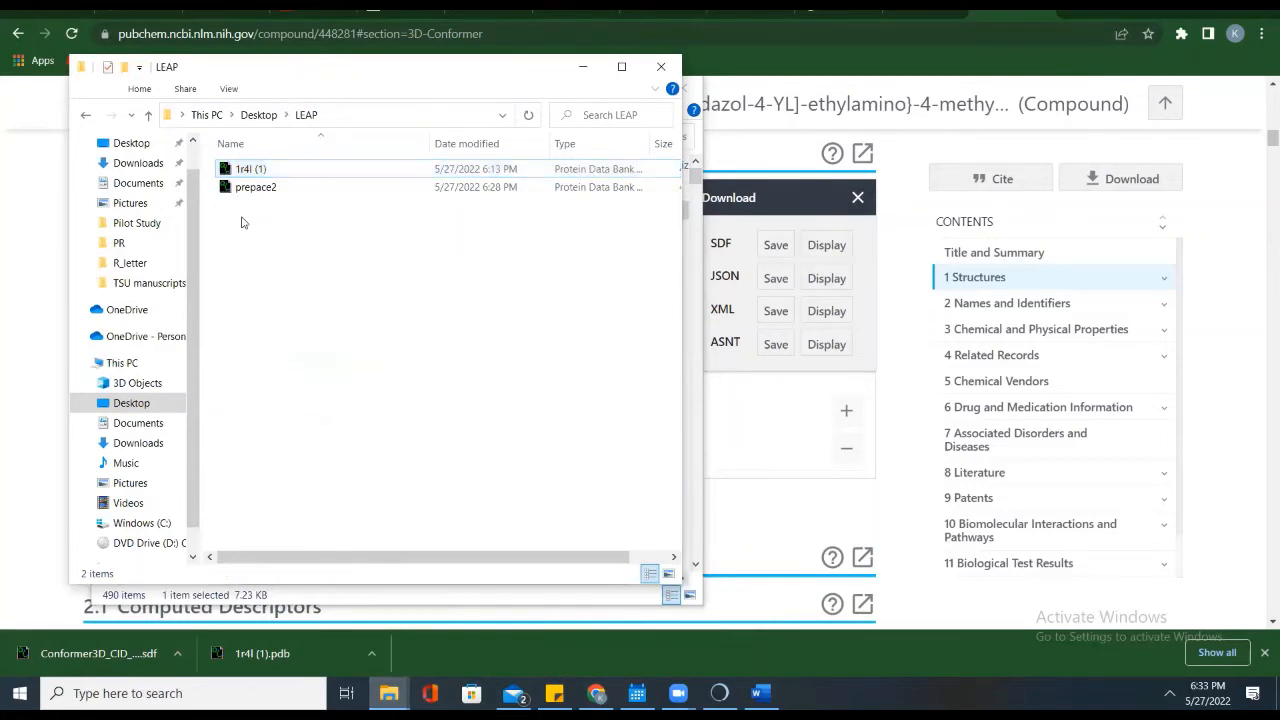
left_click(125, 67)
type("MLN")
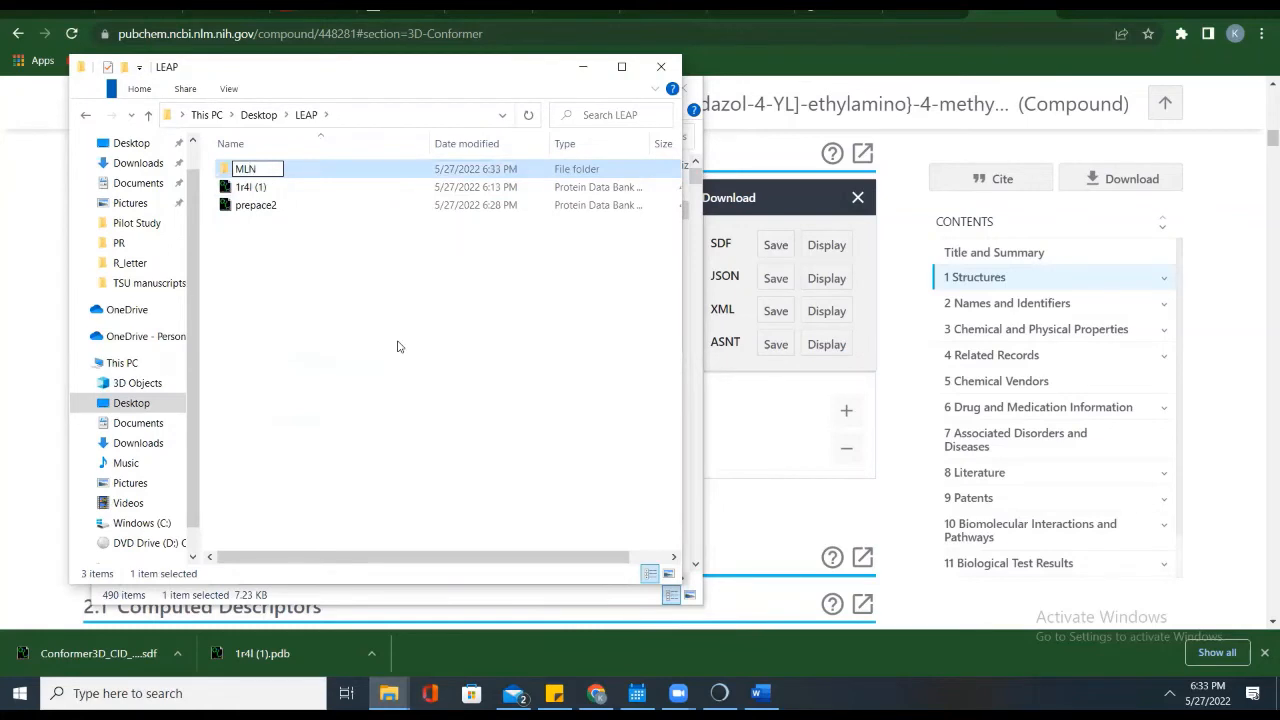
key("Return")
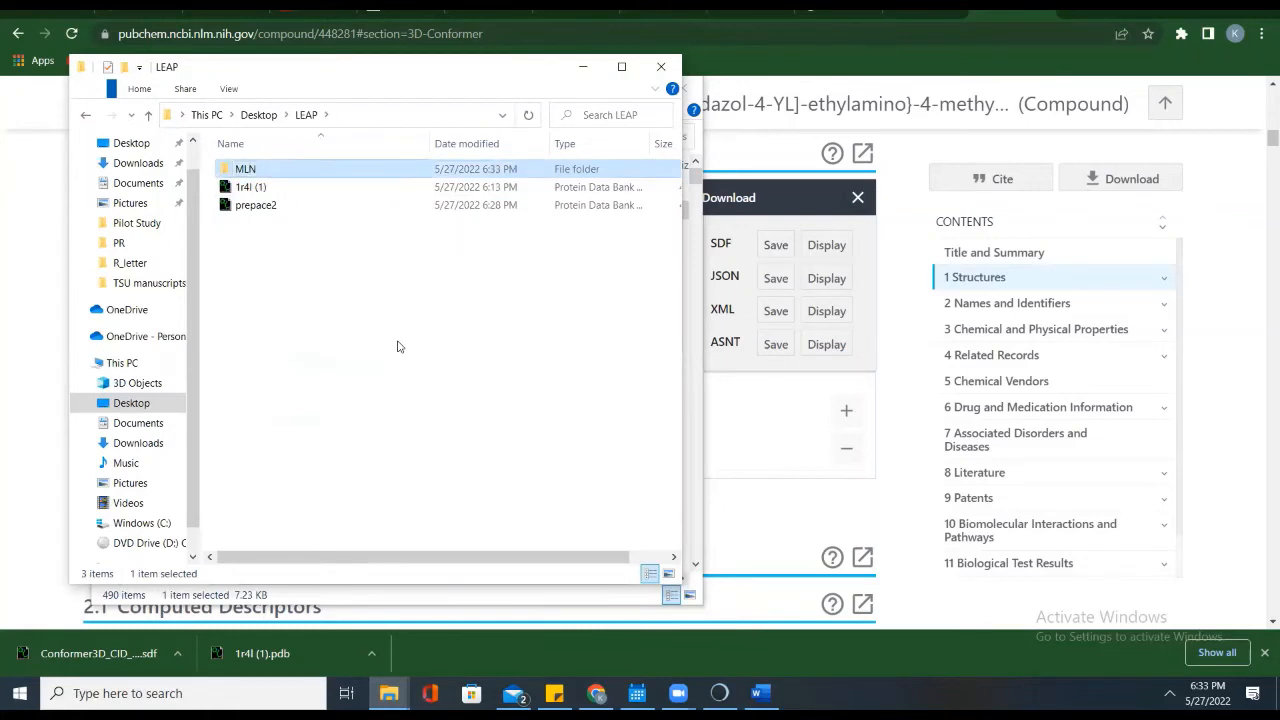
double_click(264, 172)
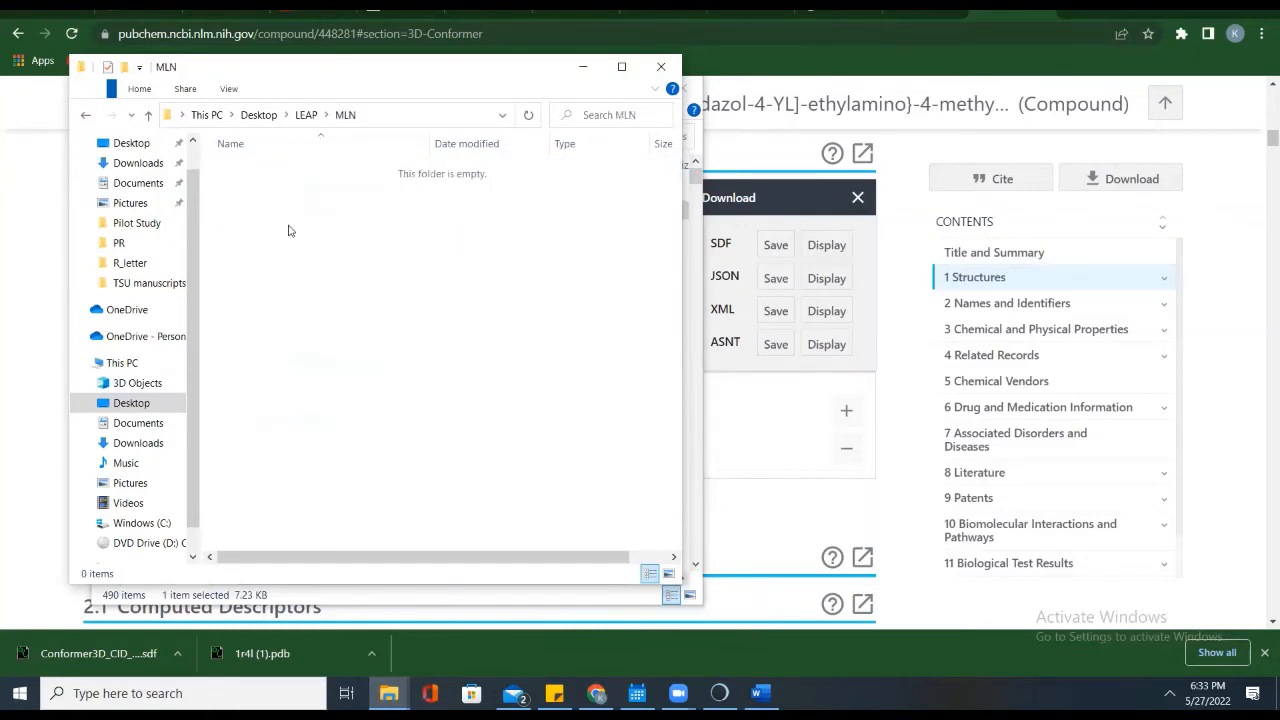
key("ctrl+v")
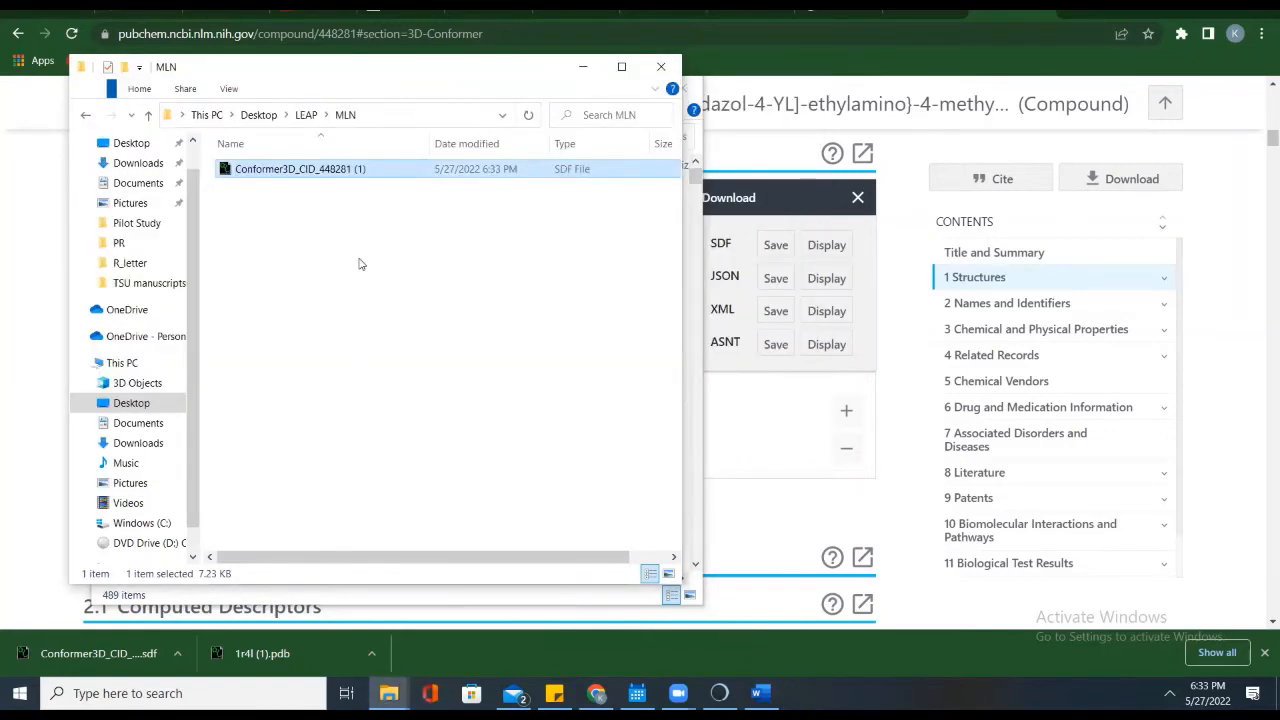
Step: Preview the ligand's SDF file in PyMOL, close it, and go back to the LEAP folder
left_click(359, 263)
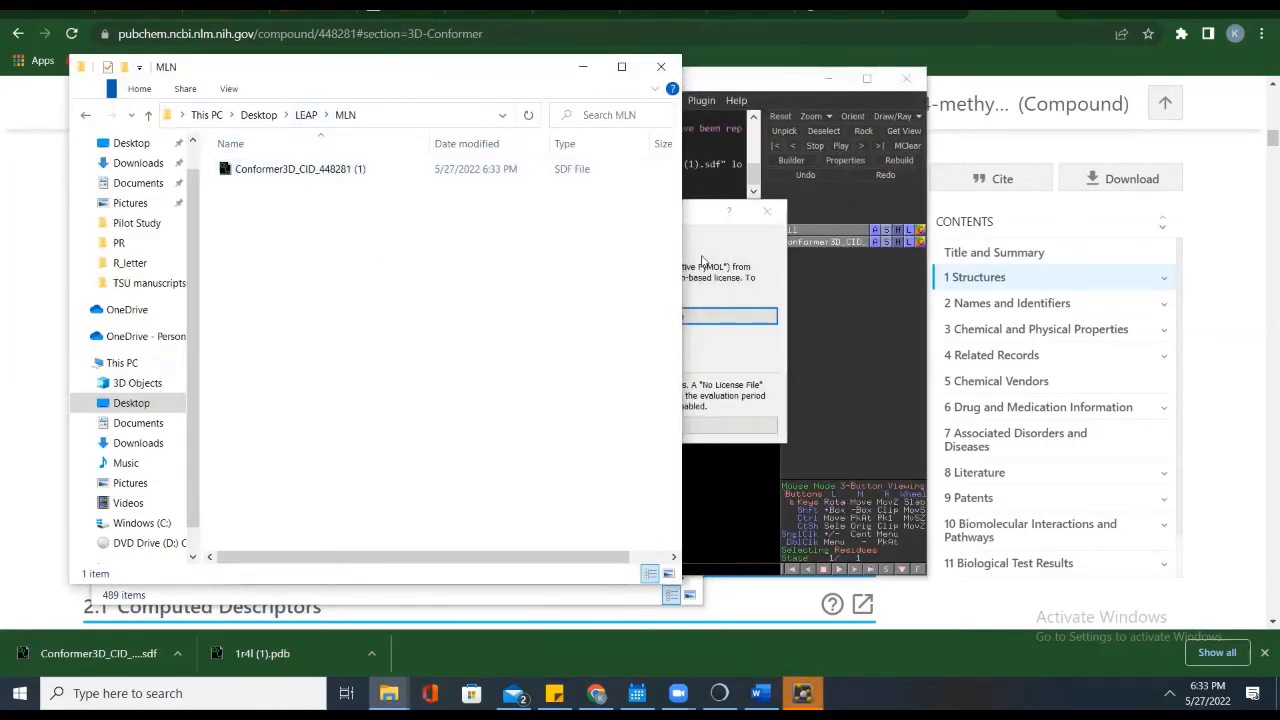
left_click(768, 212)
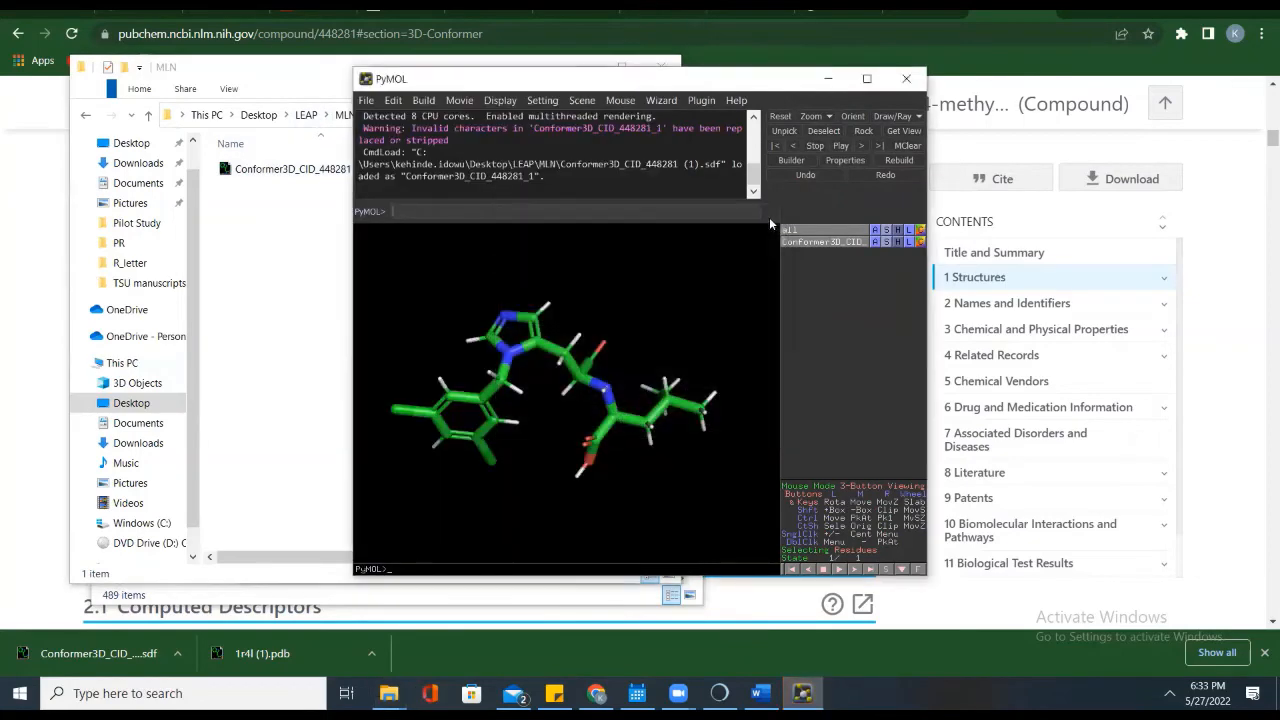
left_click(912, 82)
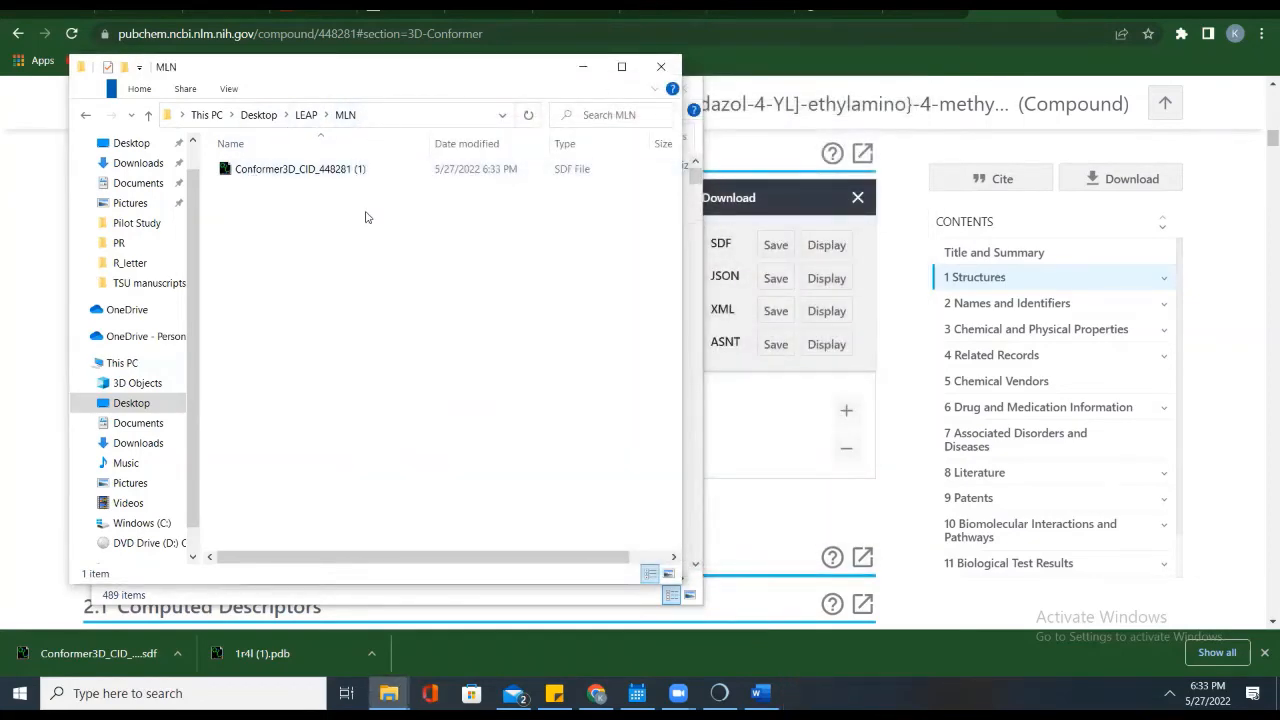
left_click(306, 114)
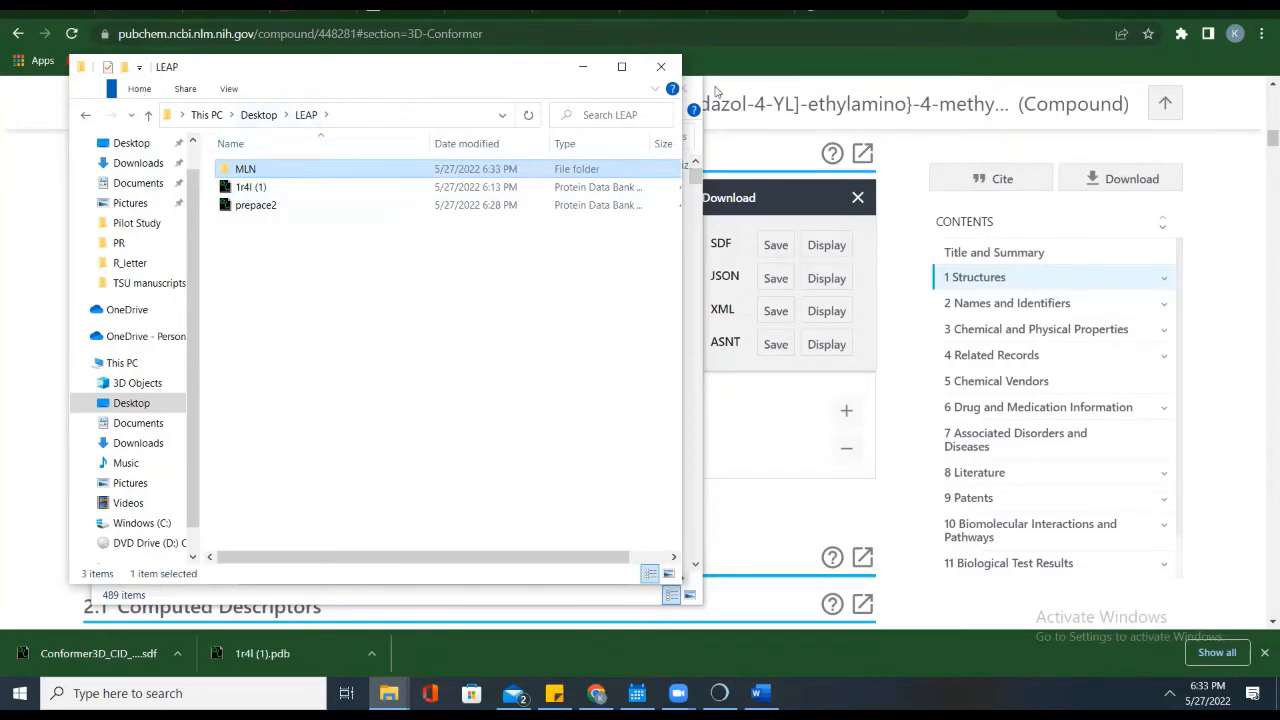
left_click(817, 61)
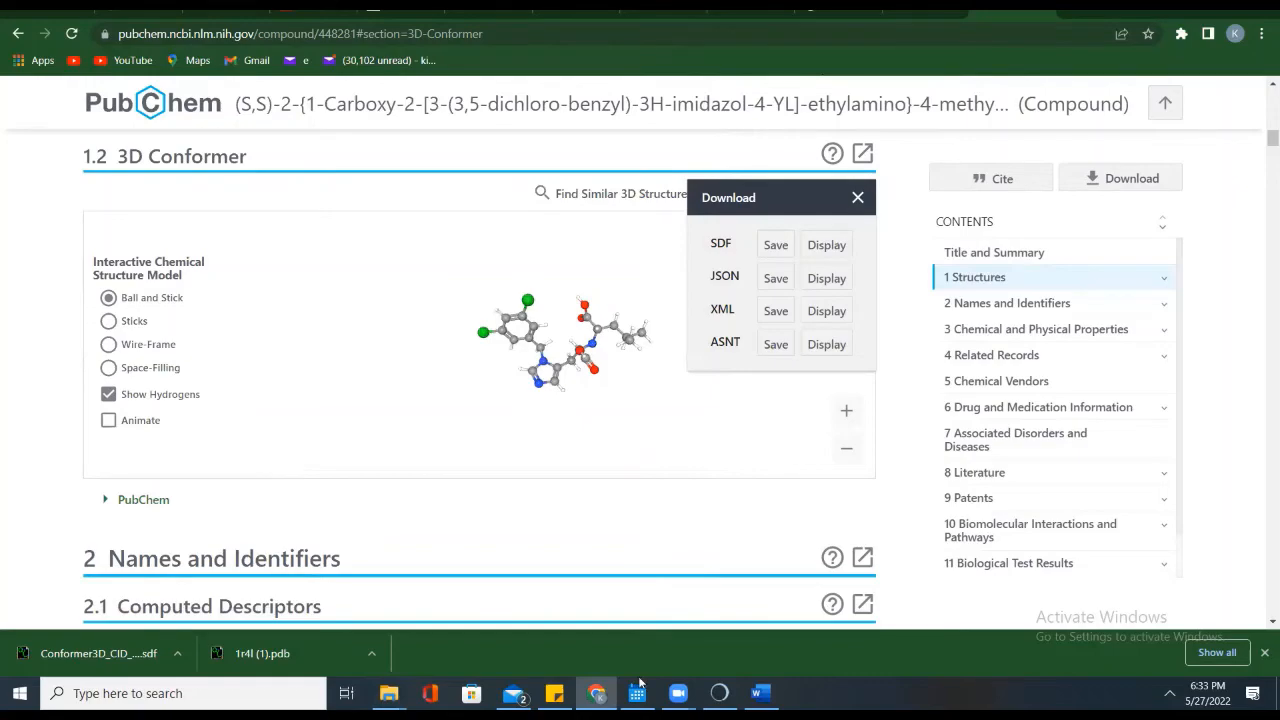
Step: Switch to Chimera, open Conformer3D_CID_448281 (1).sdf from the MLN folder inside LEAP, and rotate the ligand to inspect it
left_click(719, 693)
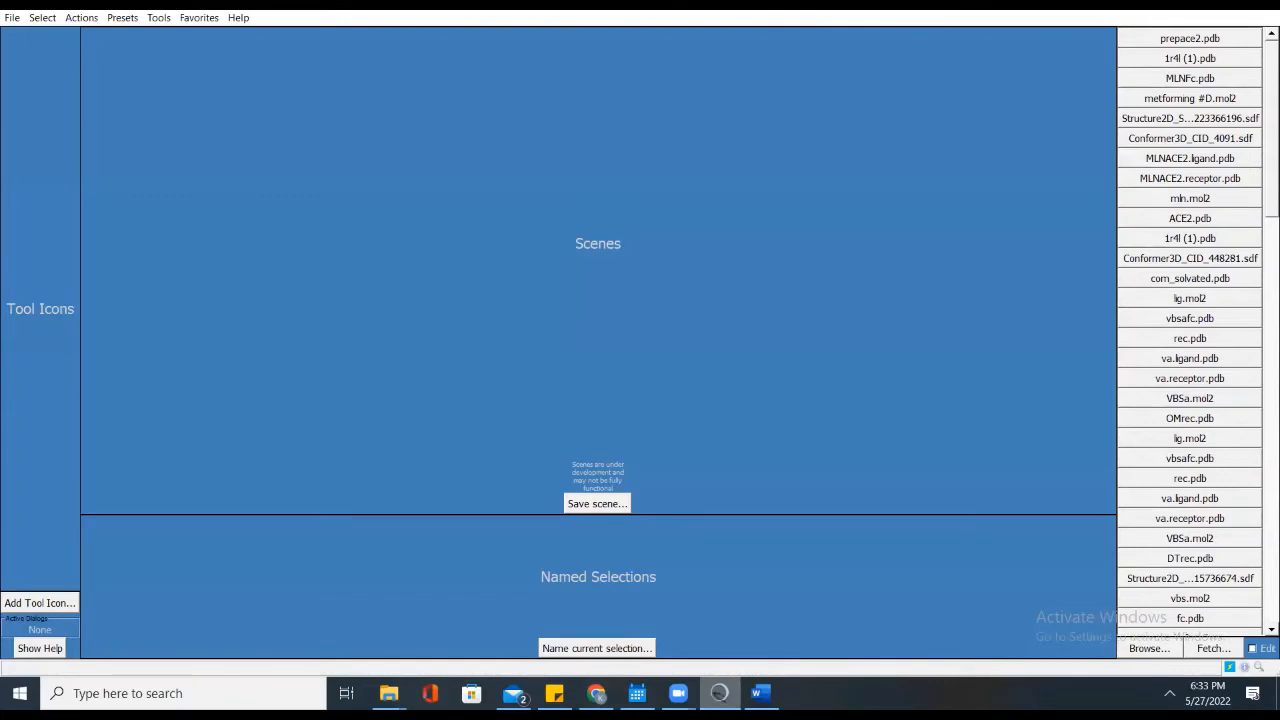
left_click(11, 19)
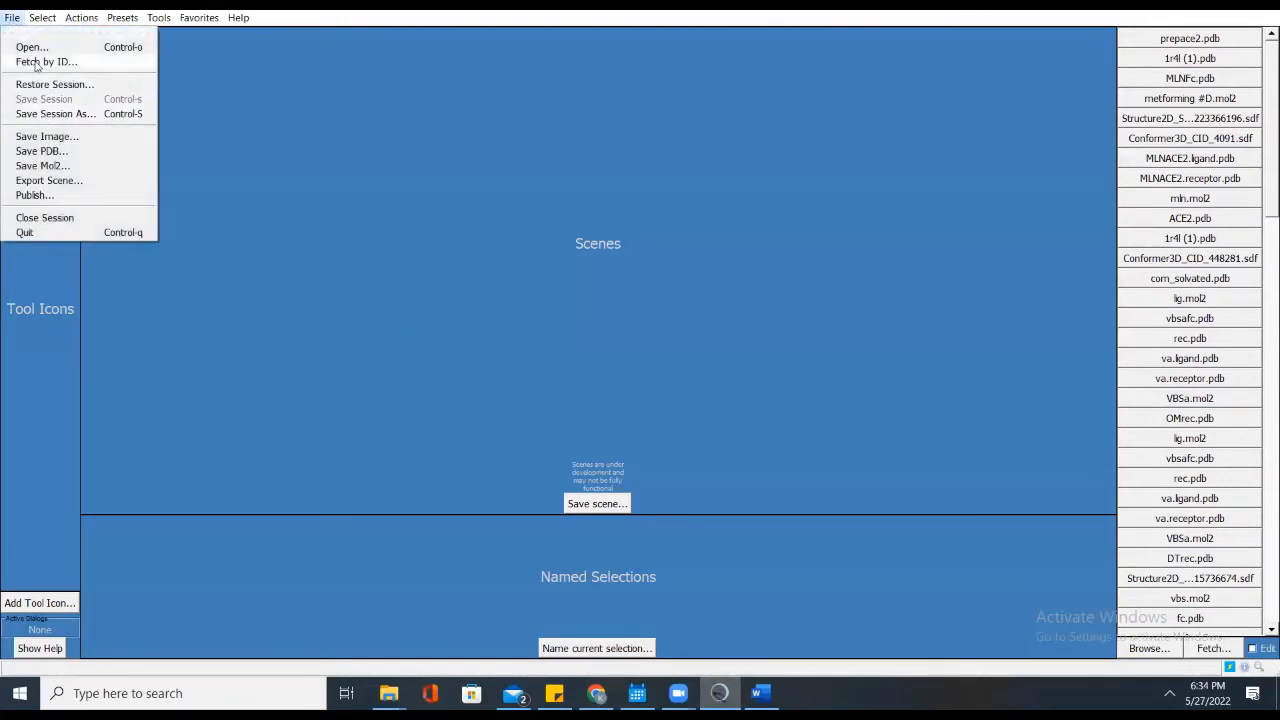
left_click(44, 48)
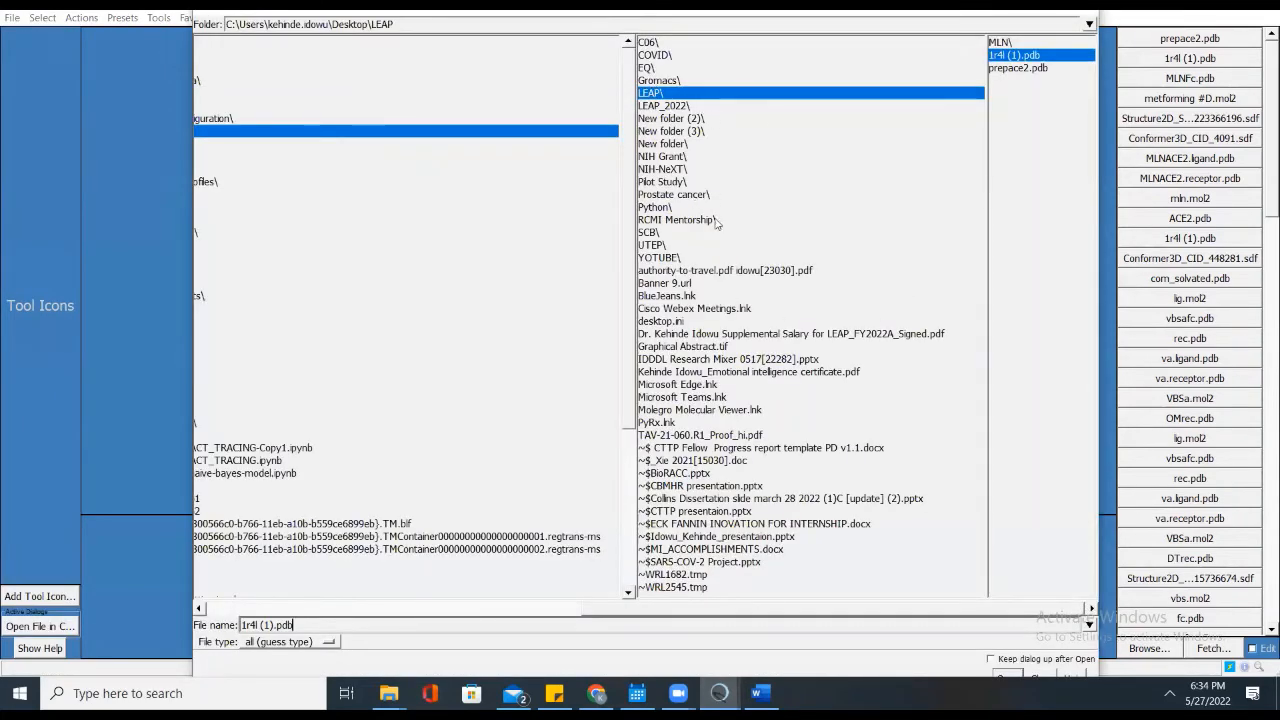
left_click(1005, 43)
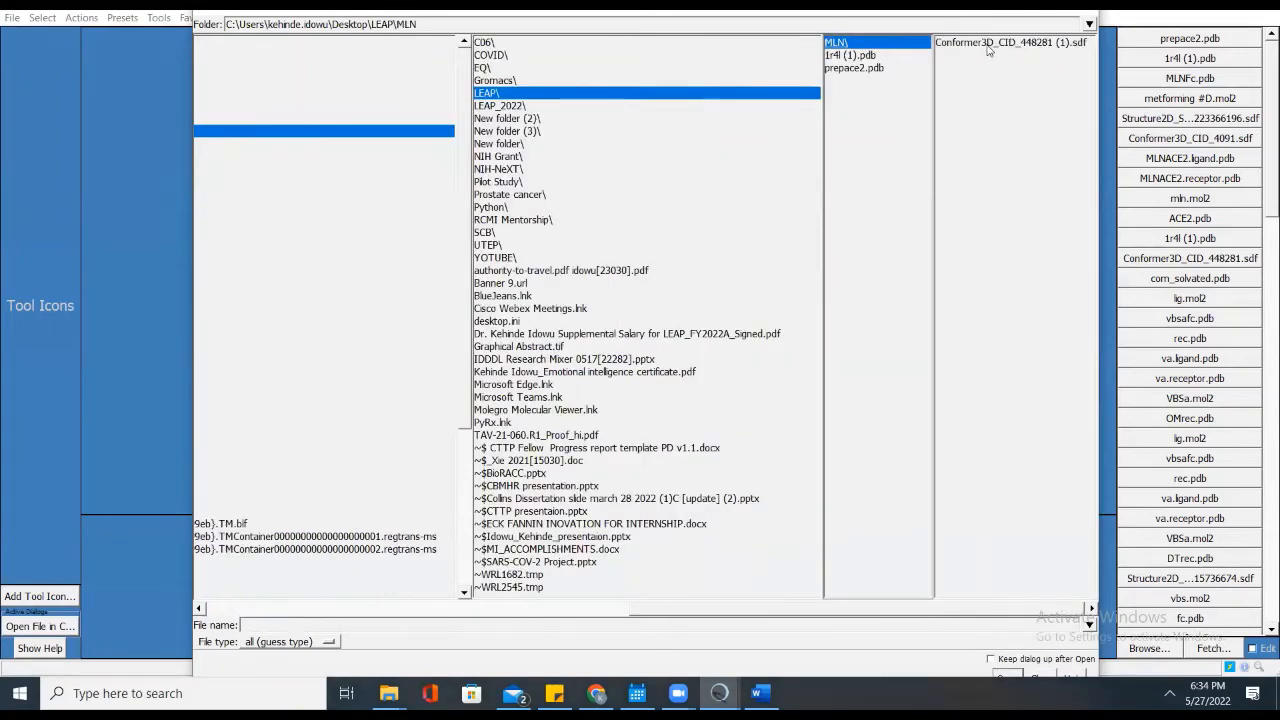
double_click(987, 44)
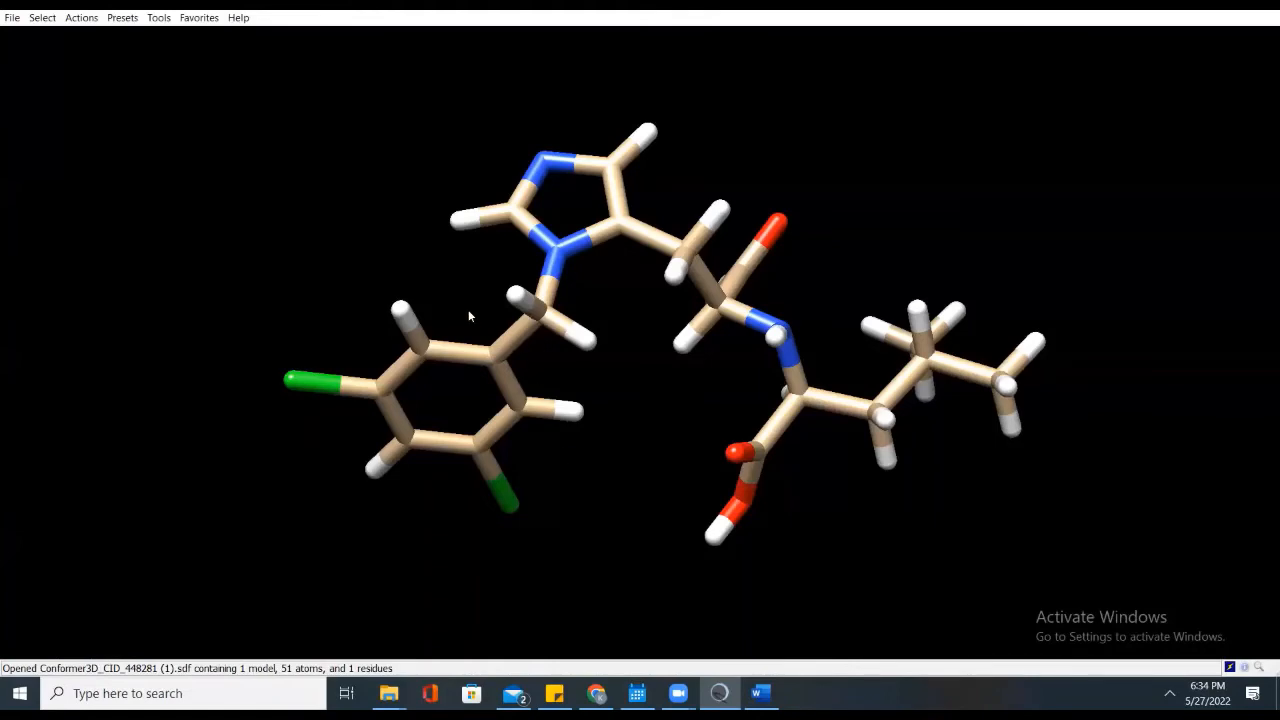
left_click_drag(452, 278, 506, 302)
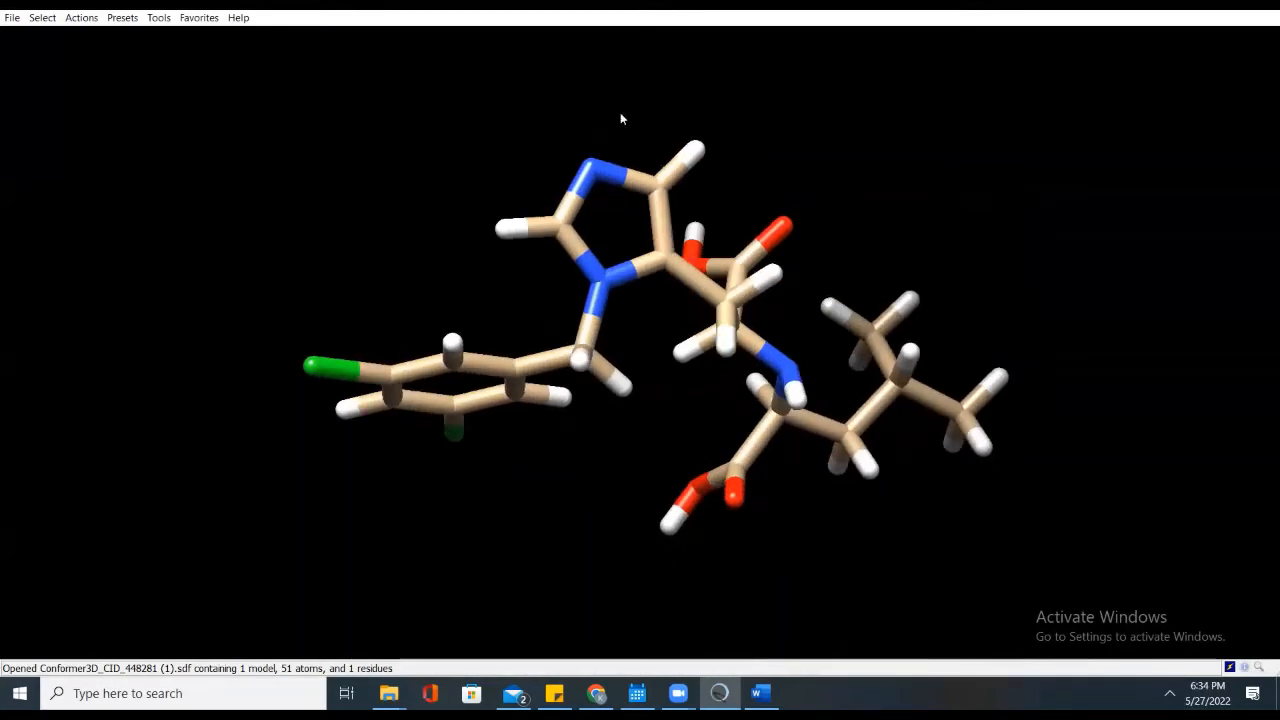
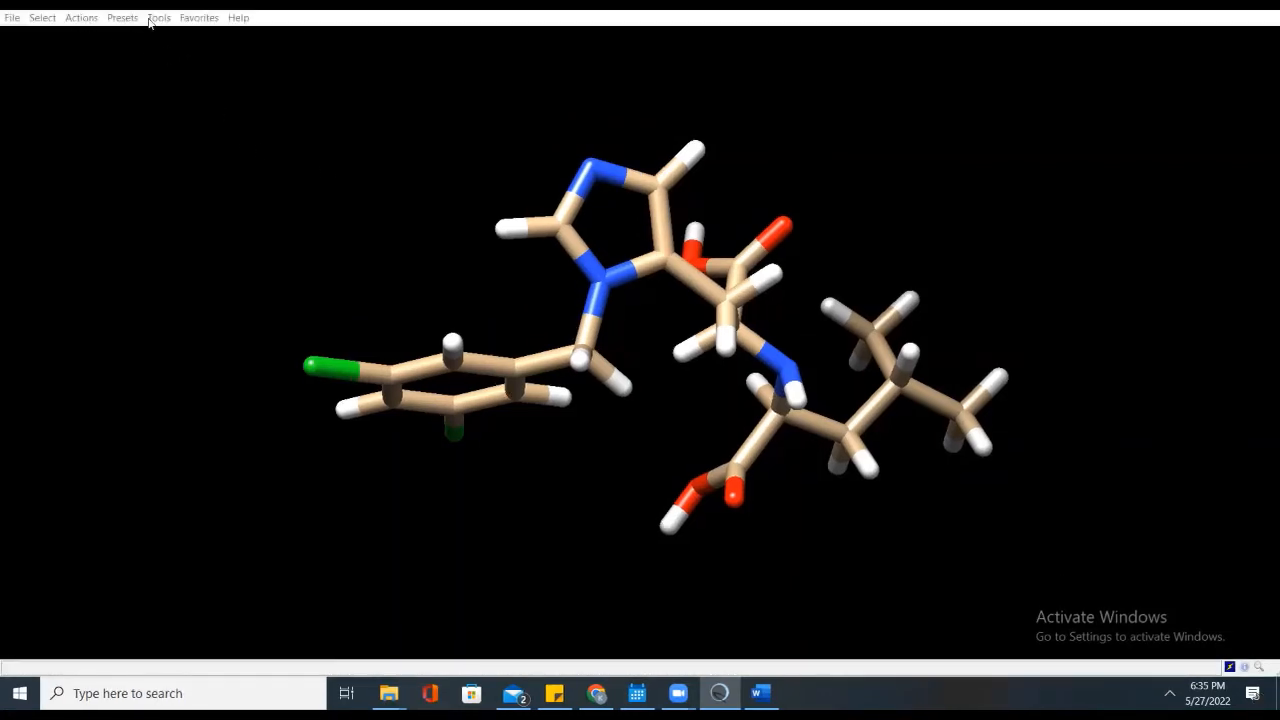
Step: Add hydrogens to ligand model 448281 with the method that also considers H-bonds and residue-name-based histidine protonation
left_click(157, 18)
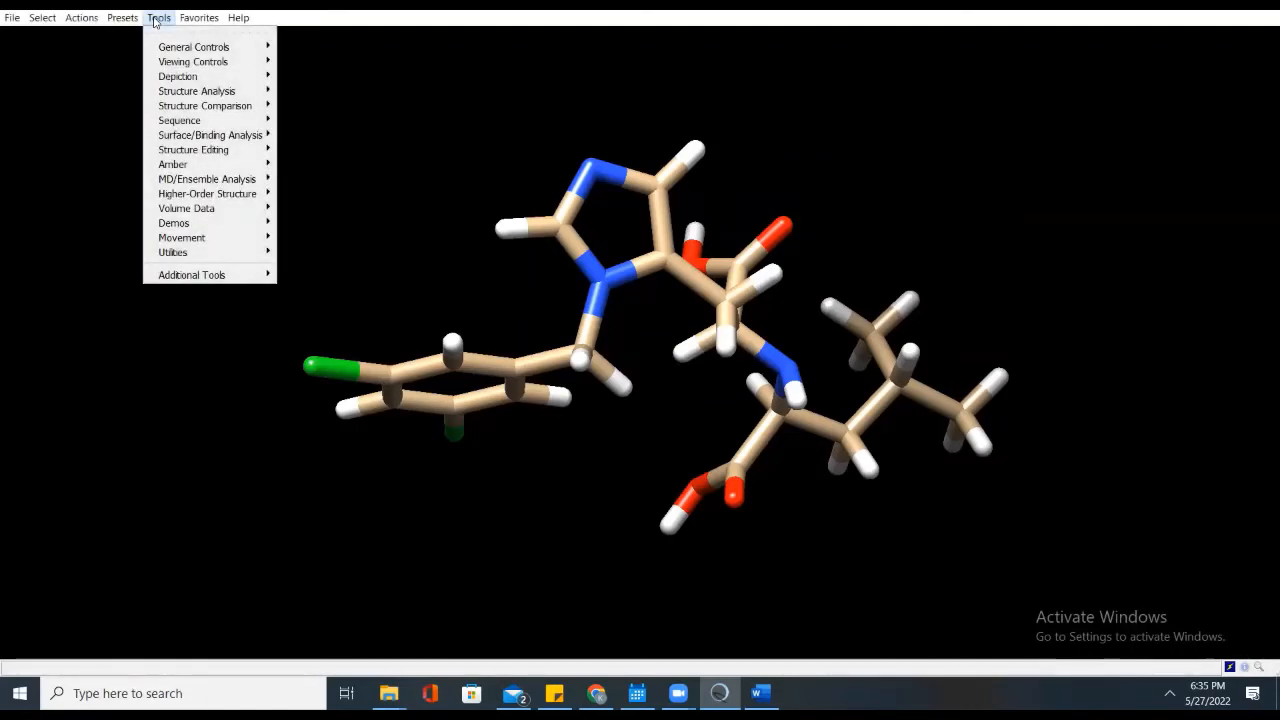
mouse_move(231, 155)
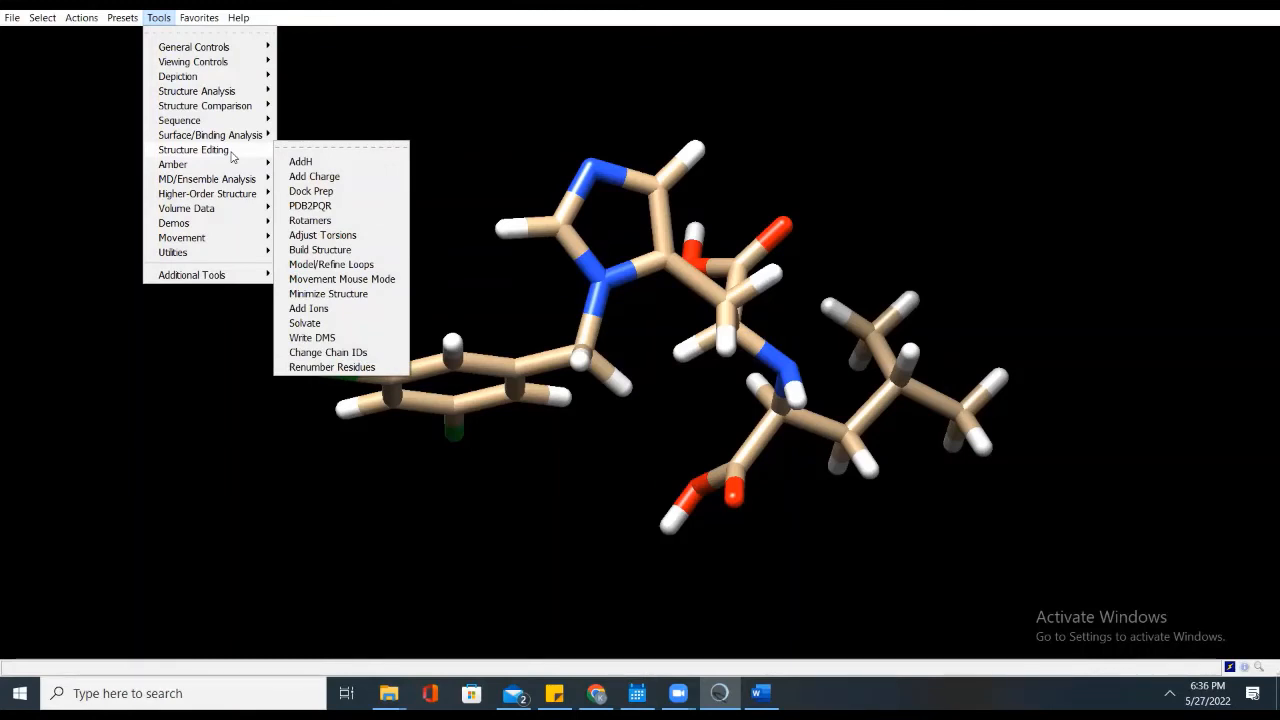
left_click(313, 162)
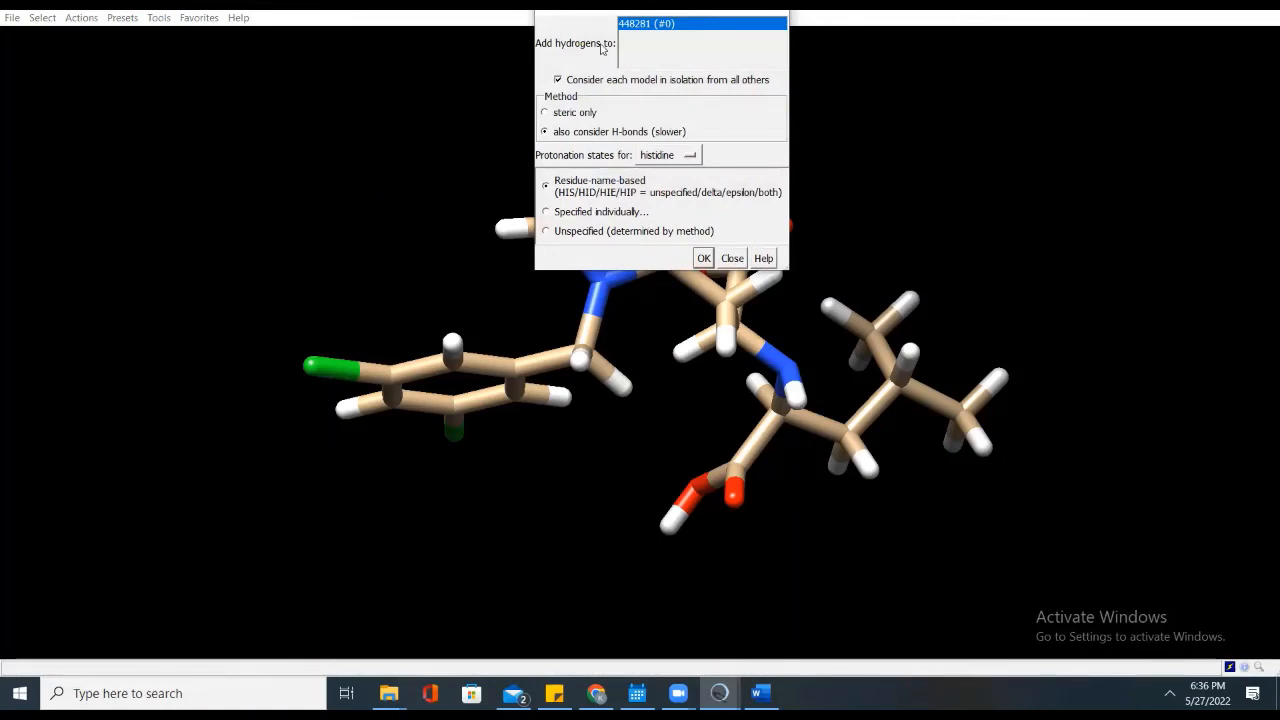
left_click(704, 259)
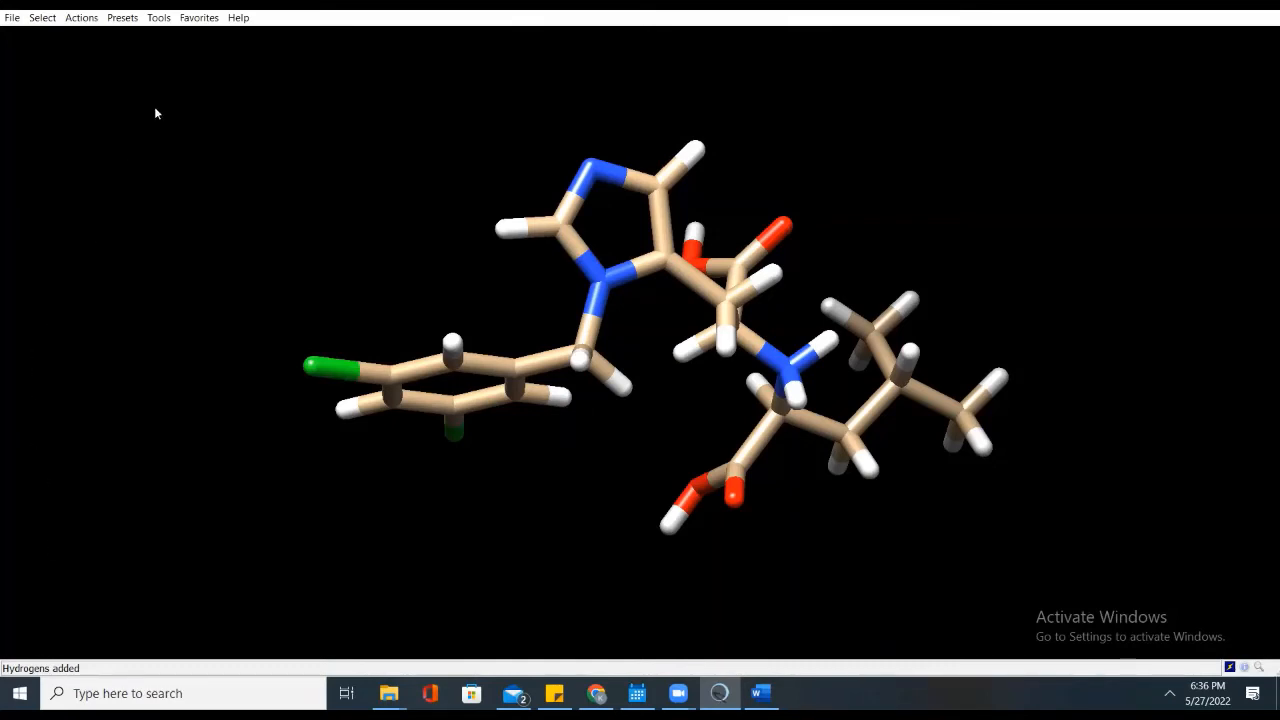
Step: Start adding charges to ligand model 448281 and open the force field choices for standard residues
left_click(158, 22)
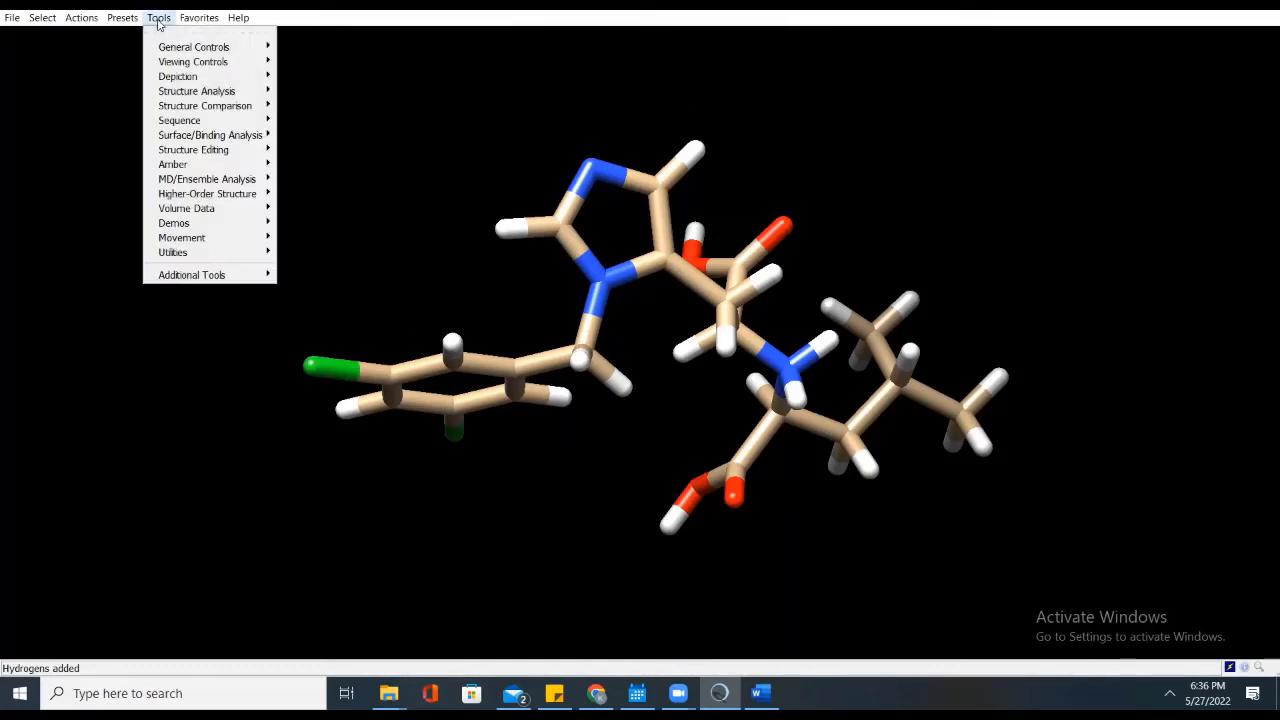
mouse_move(186, 152)
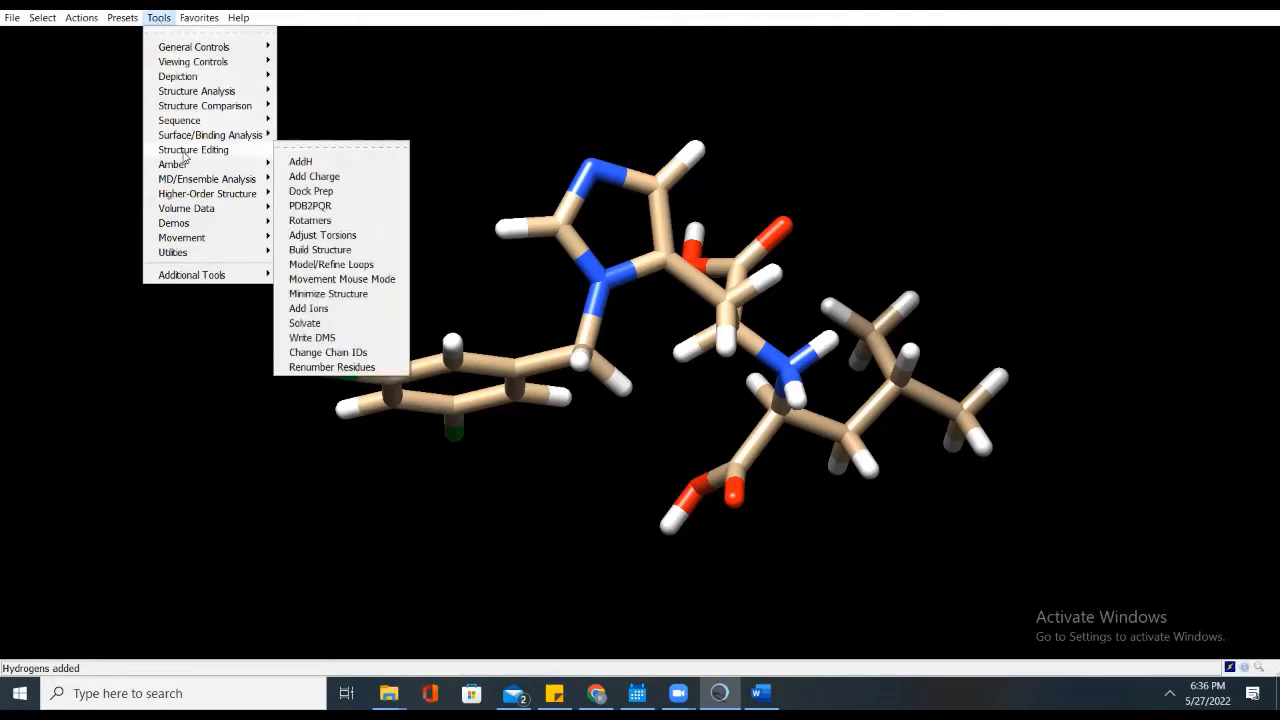
left_click(309, 177)
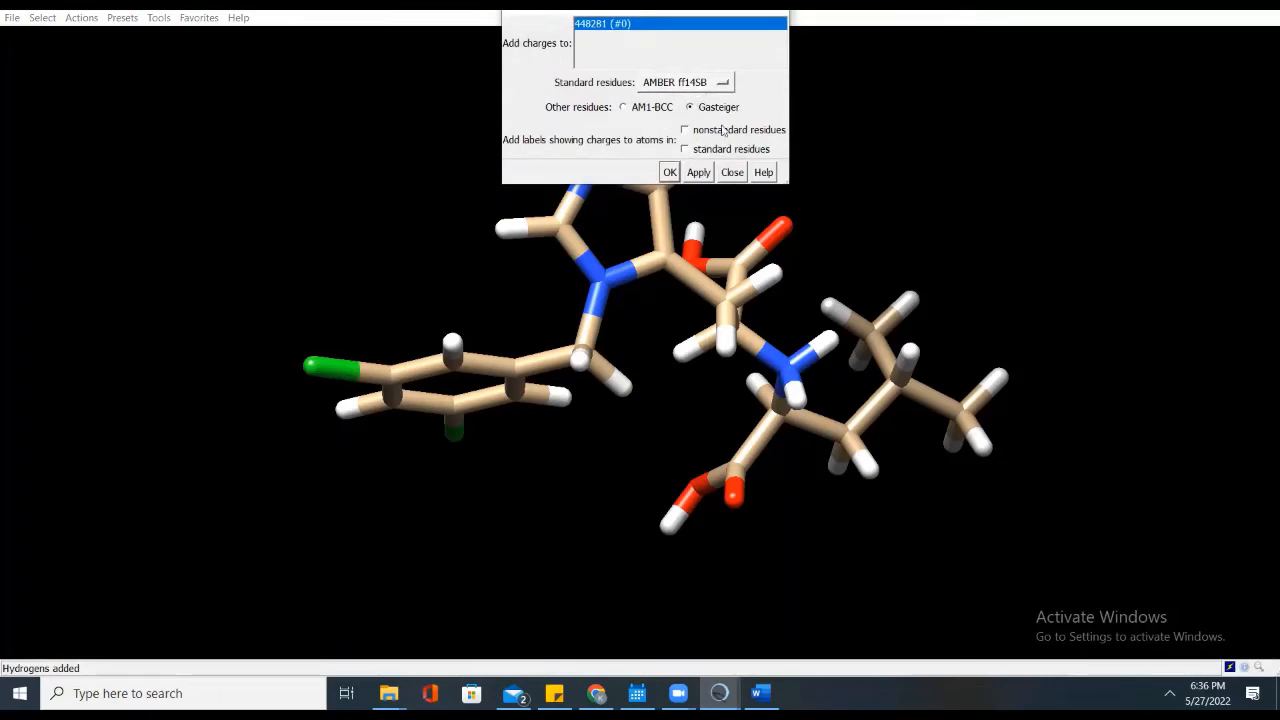
left_click(725, 88)
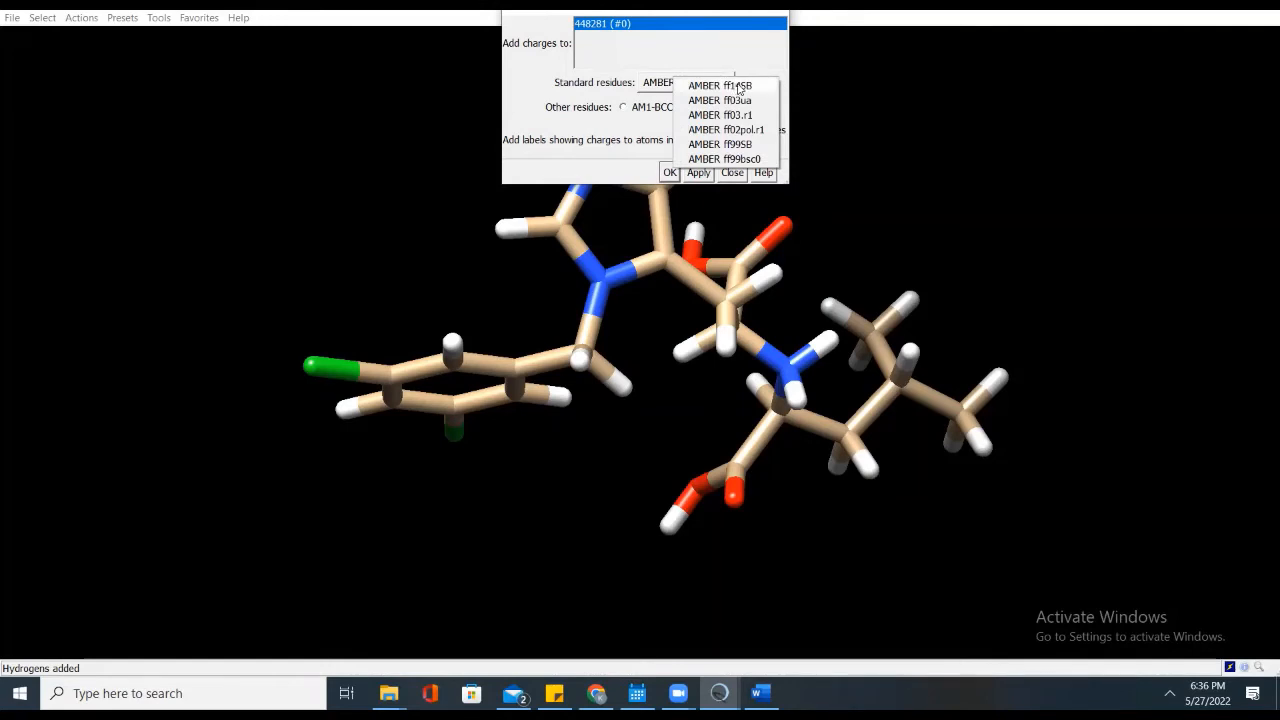
Step: Add charges to ligand 448281 using AMBER ff14SB for standard residues, Gasteiger for others, and a net charge of +1 for residue UNK
left_click(739, 90)
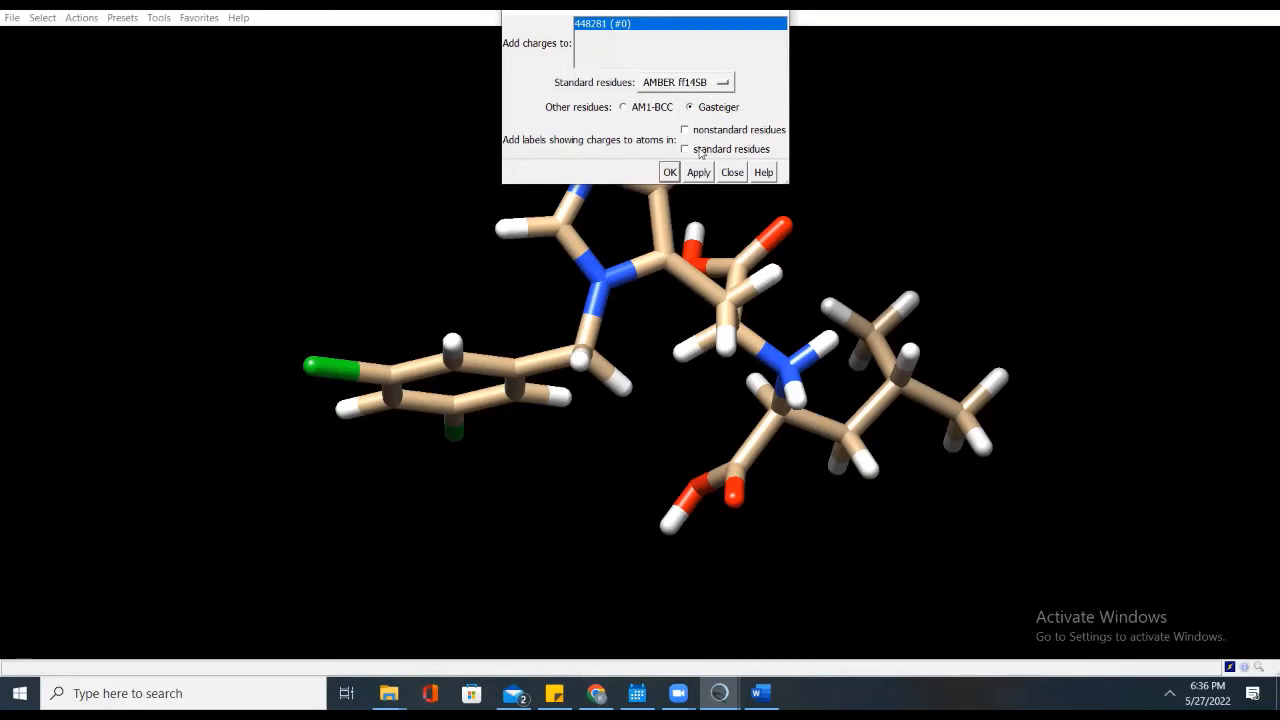
left_click(670, 172)
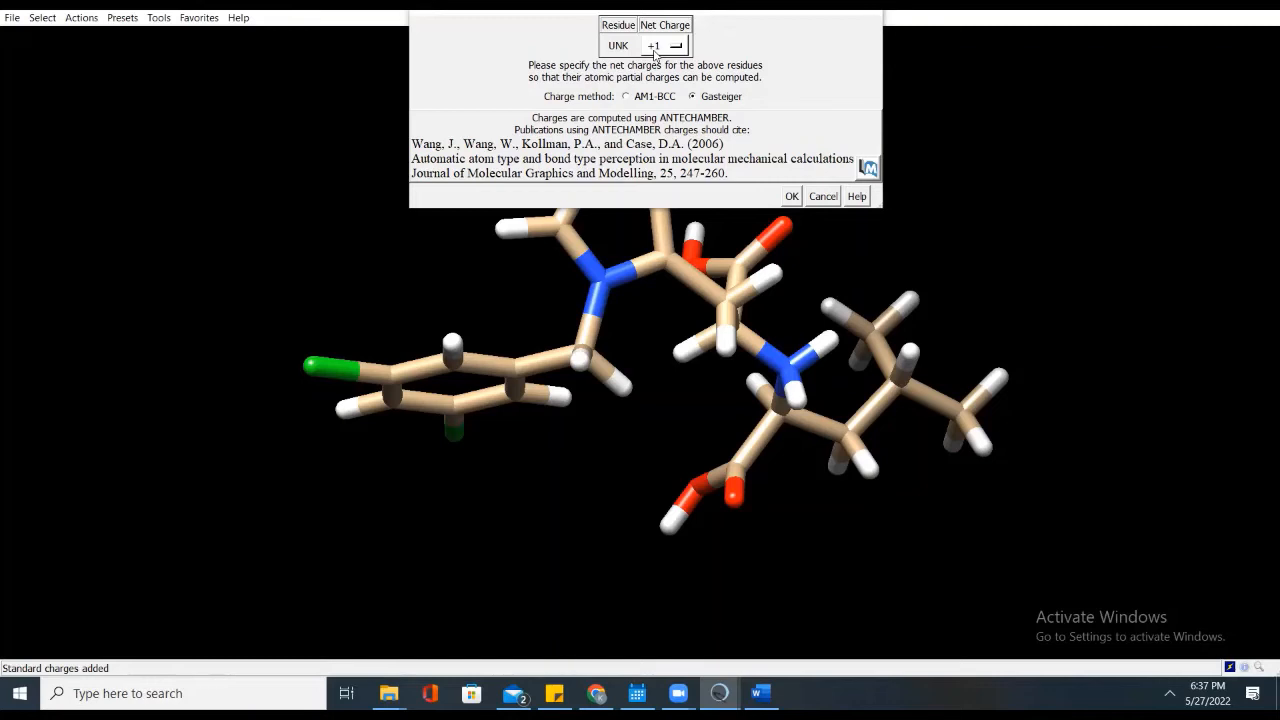
left_click(791, 196)
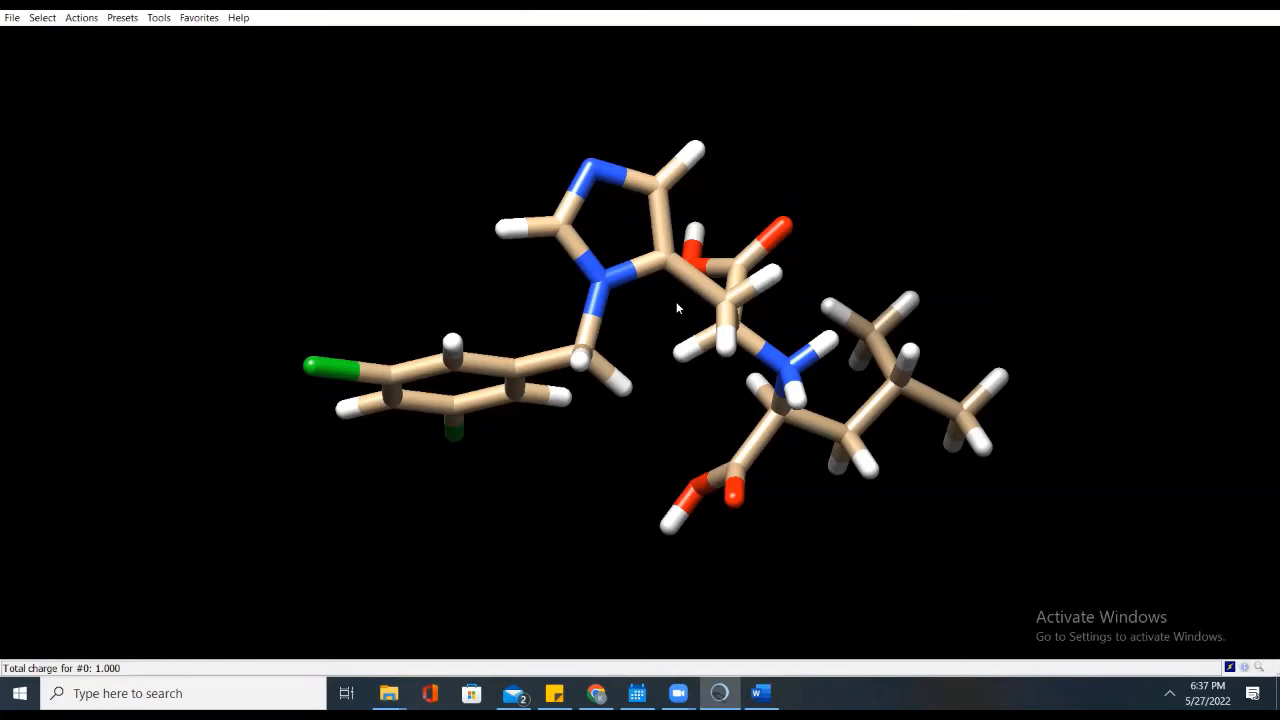
Step: Save the charged ligand as a Mol2 file named MLN in the Desktop LEAP\MLN folder
left_click(12, 18)
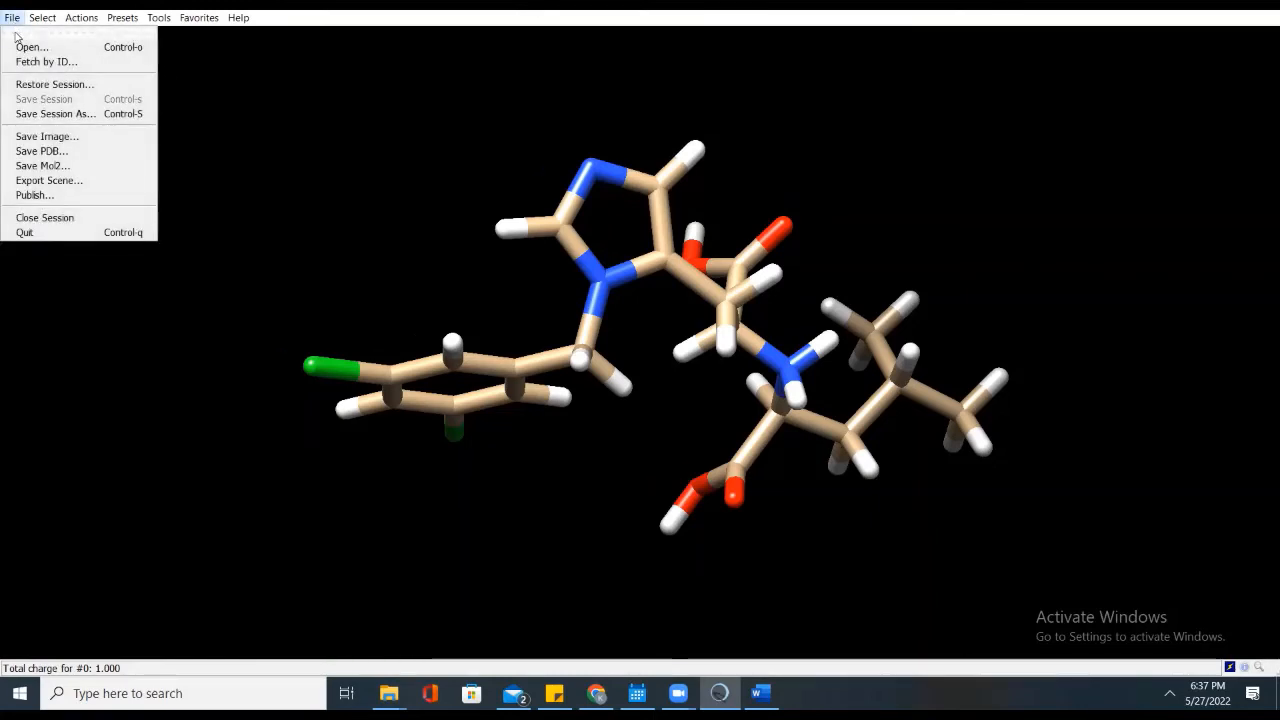
left_click(42, 166)
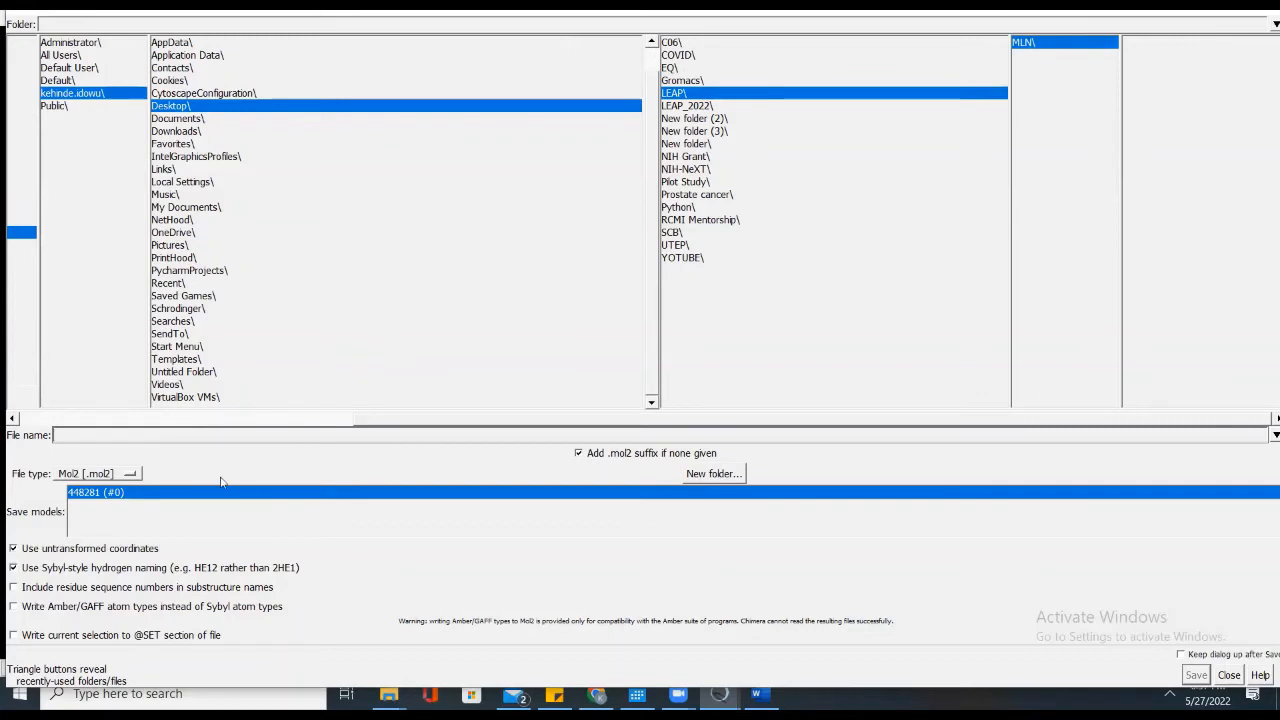
left_click(140, 436)
type("MLN")
left_click(1196, 676)
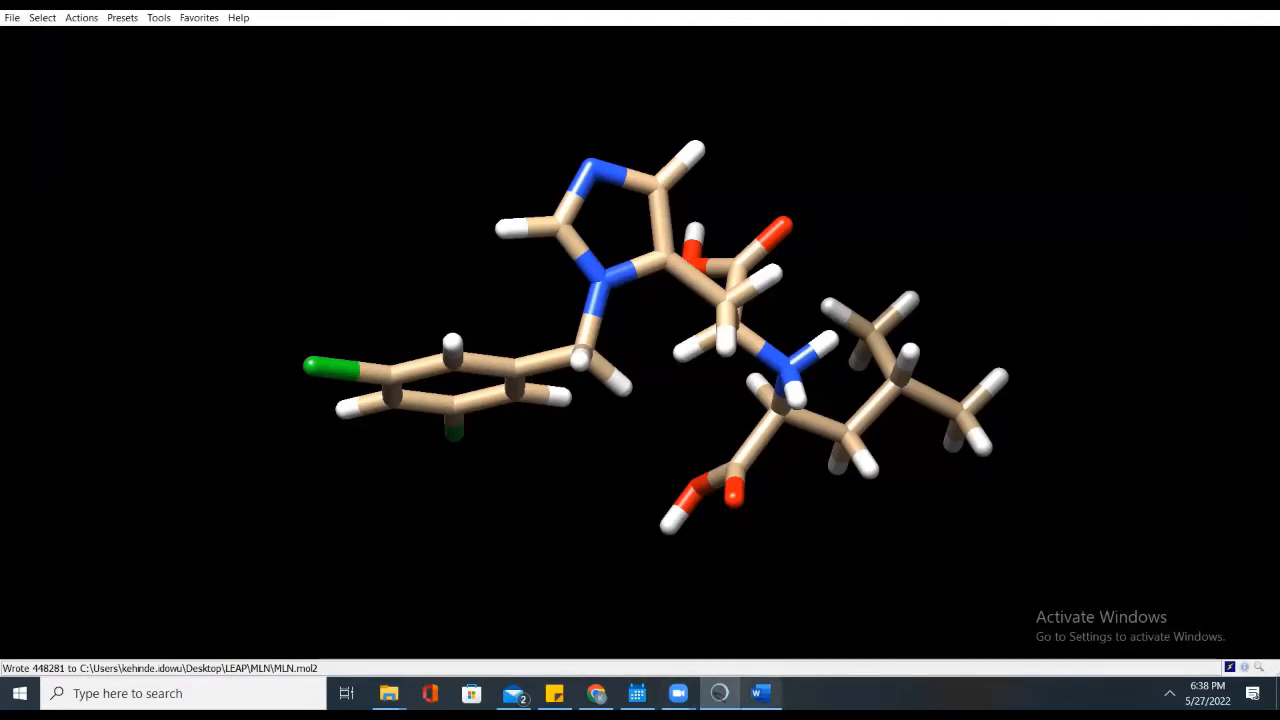
Step: Switch to the Word notes and add the third numbered item "Docking of the enzyme and ligands together"
left_click(760, 693)
key("Return")
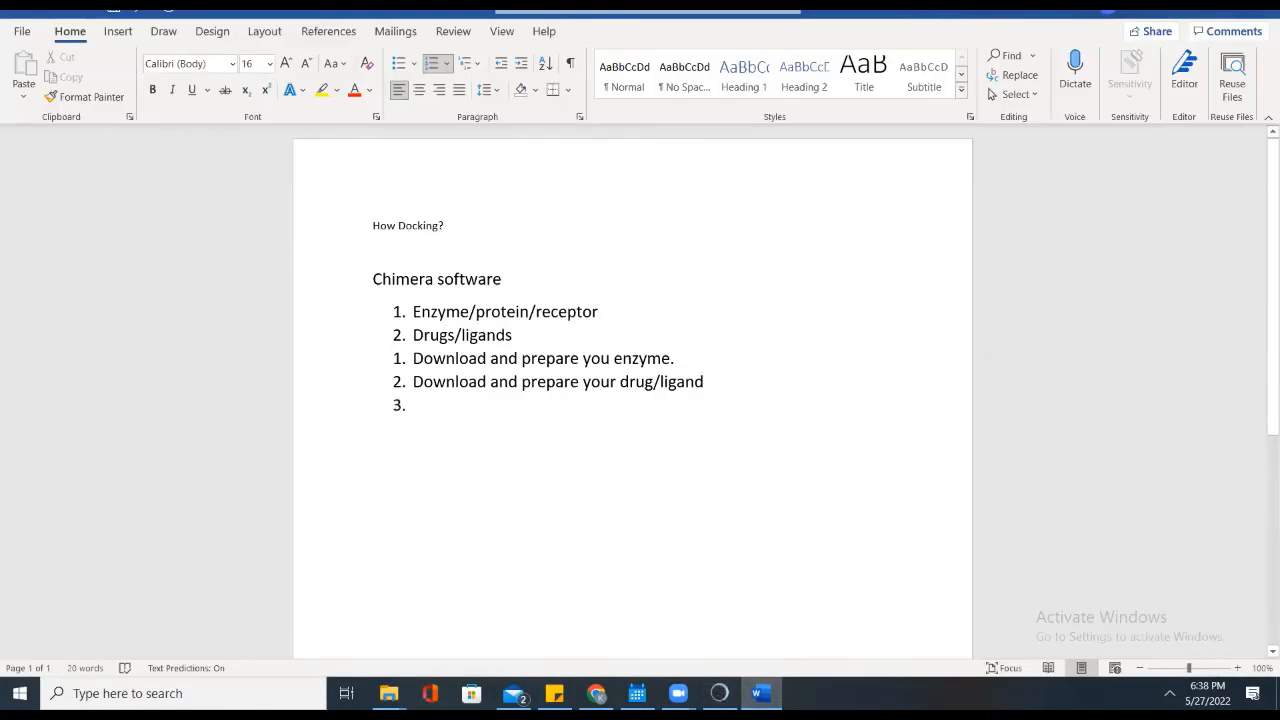
type("D")
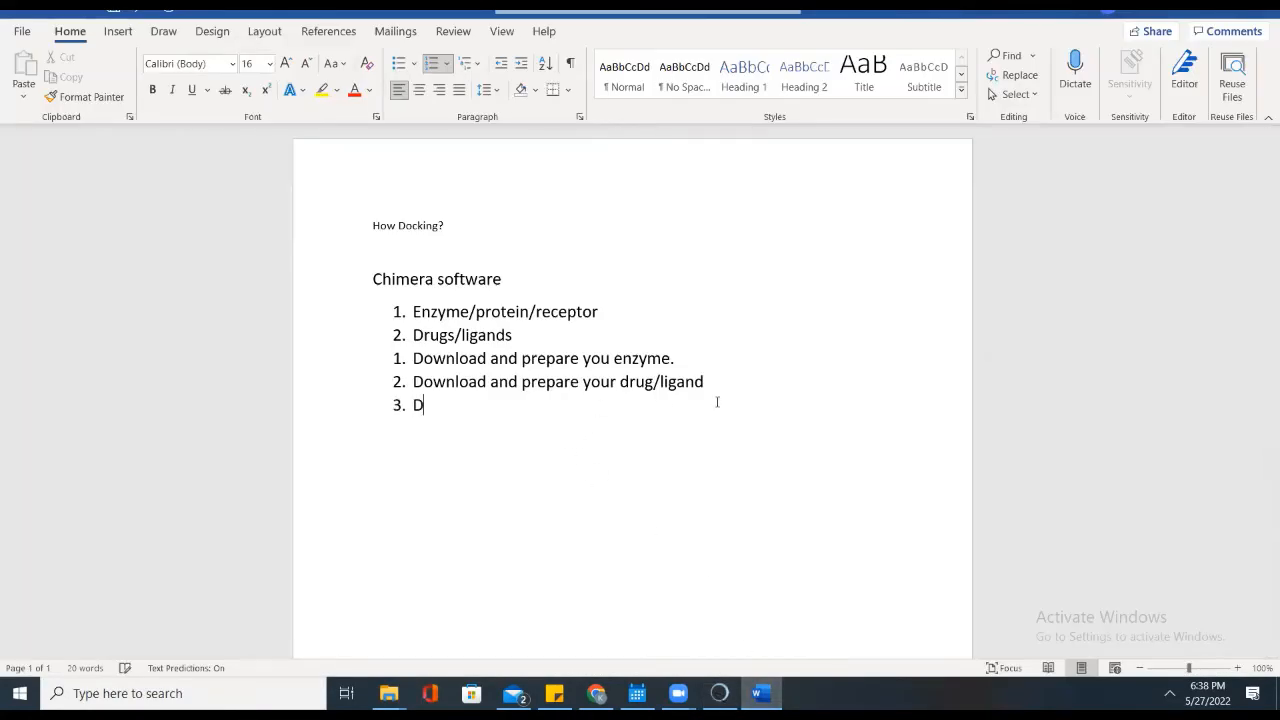
type("ocking of the enzyme and ligan")
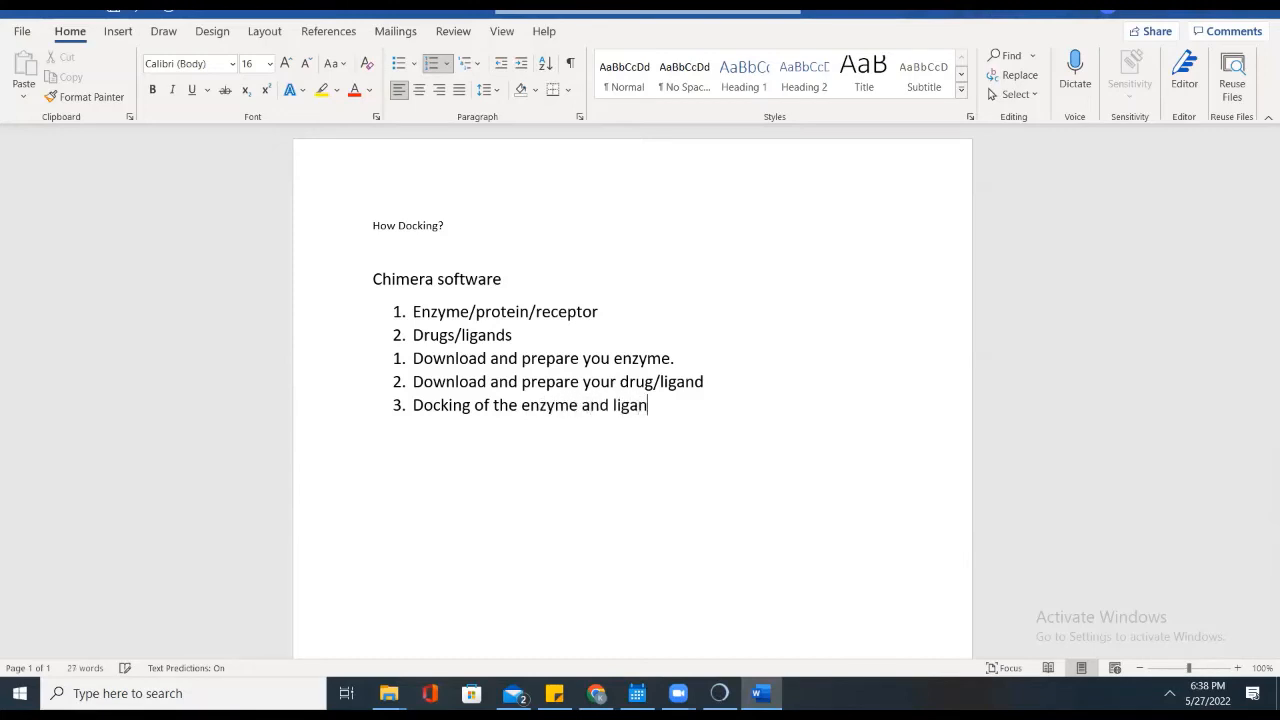
type("ds togethedr")
key("BackSpace")
key("BackSpace")
type("r")
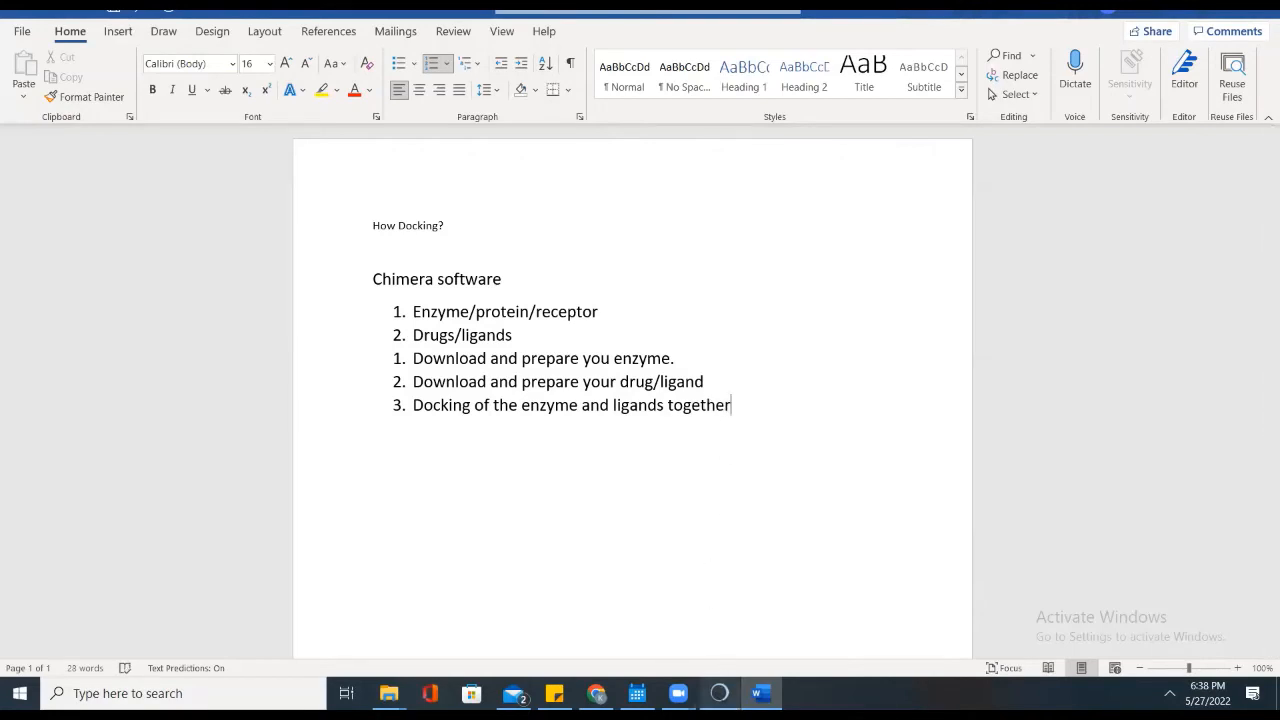
Step: Switch back to Chimera and close the current session to clear the ligand
left_click(719, 693)
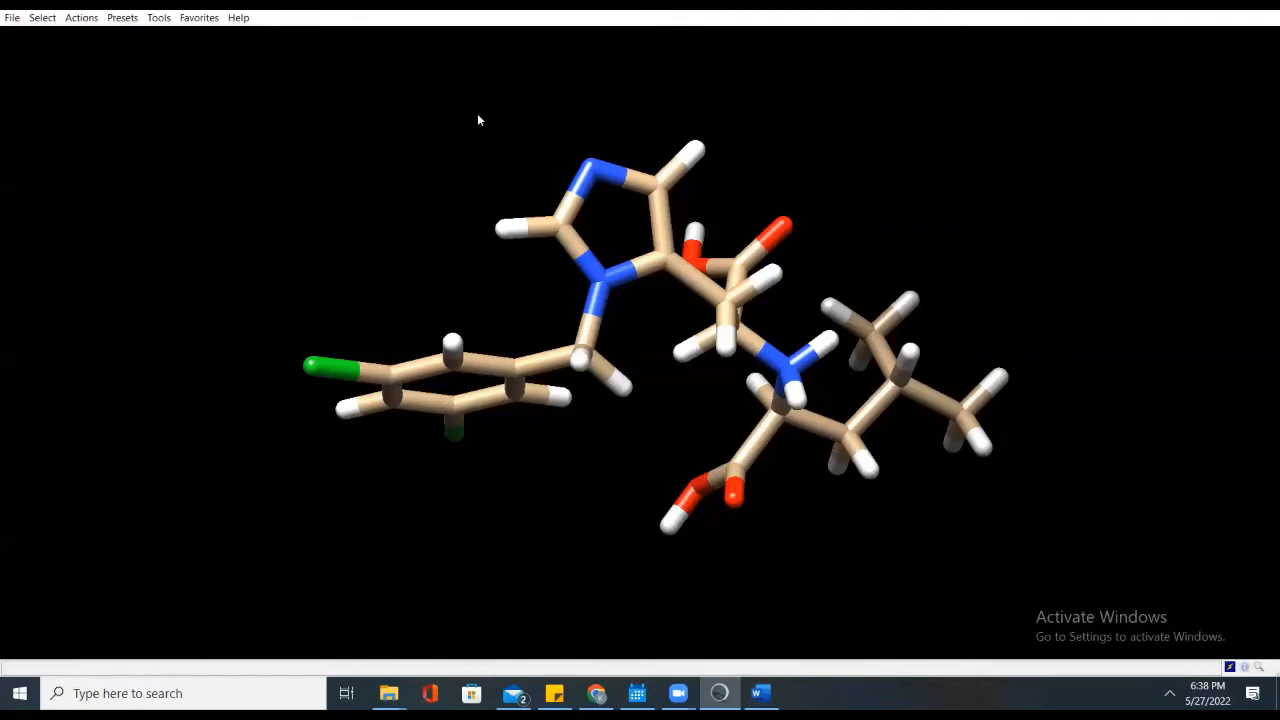
left_click(10, 18)
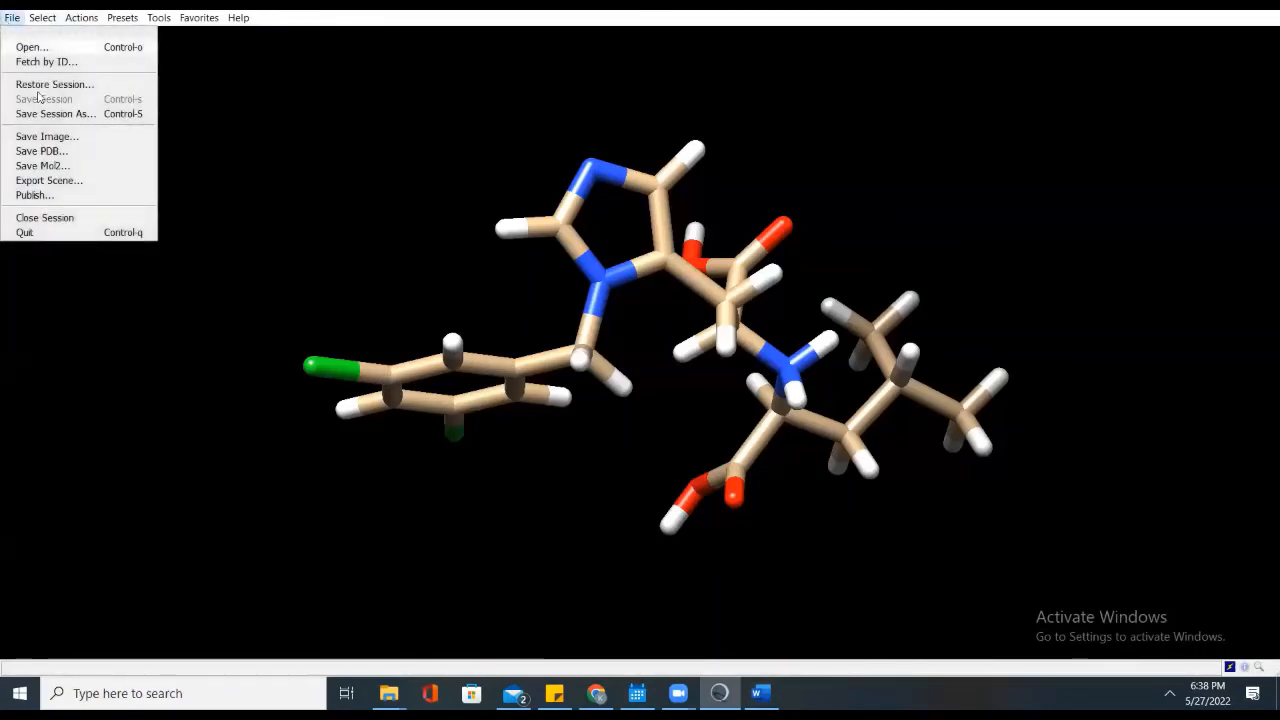
left_click(38, 217)
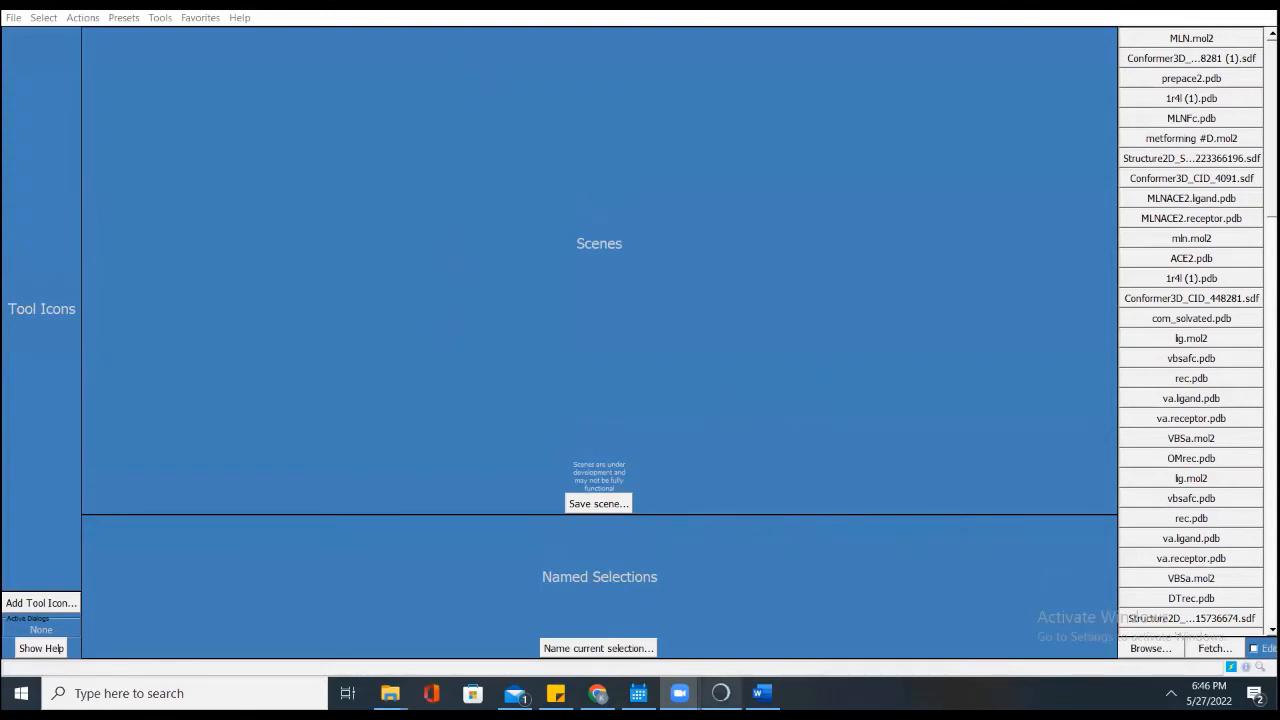
left_click(762, 693)
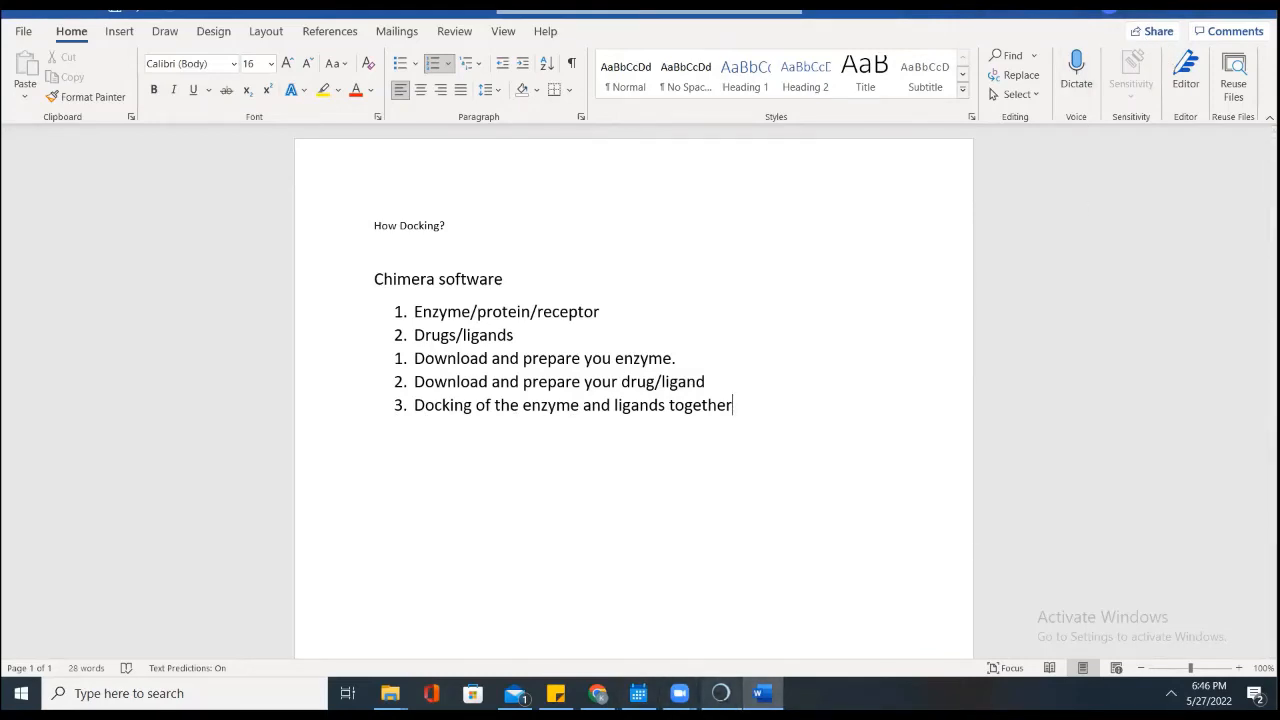
left_click(720, 693)
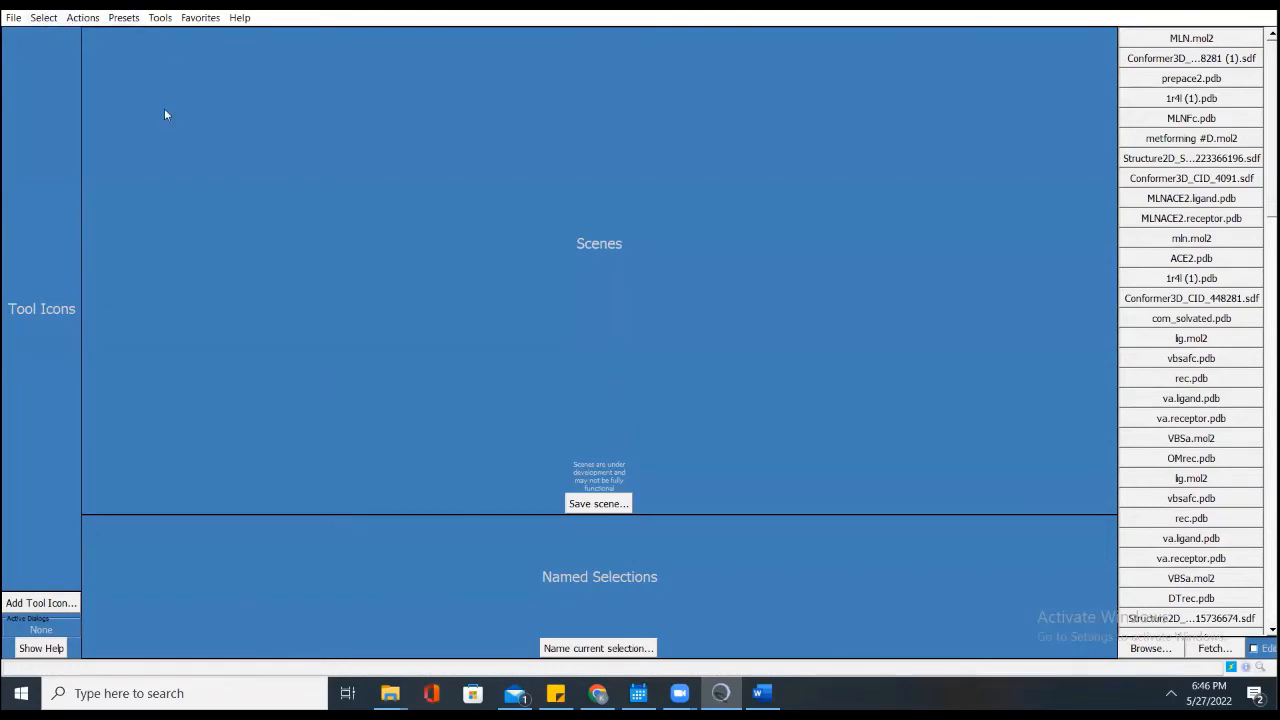
Step: Open the prepared enzyme structure prepace2.pdb from the LEAP folder
left_click(14, 19)
left_click(29, 47)
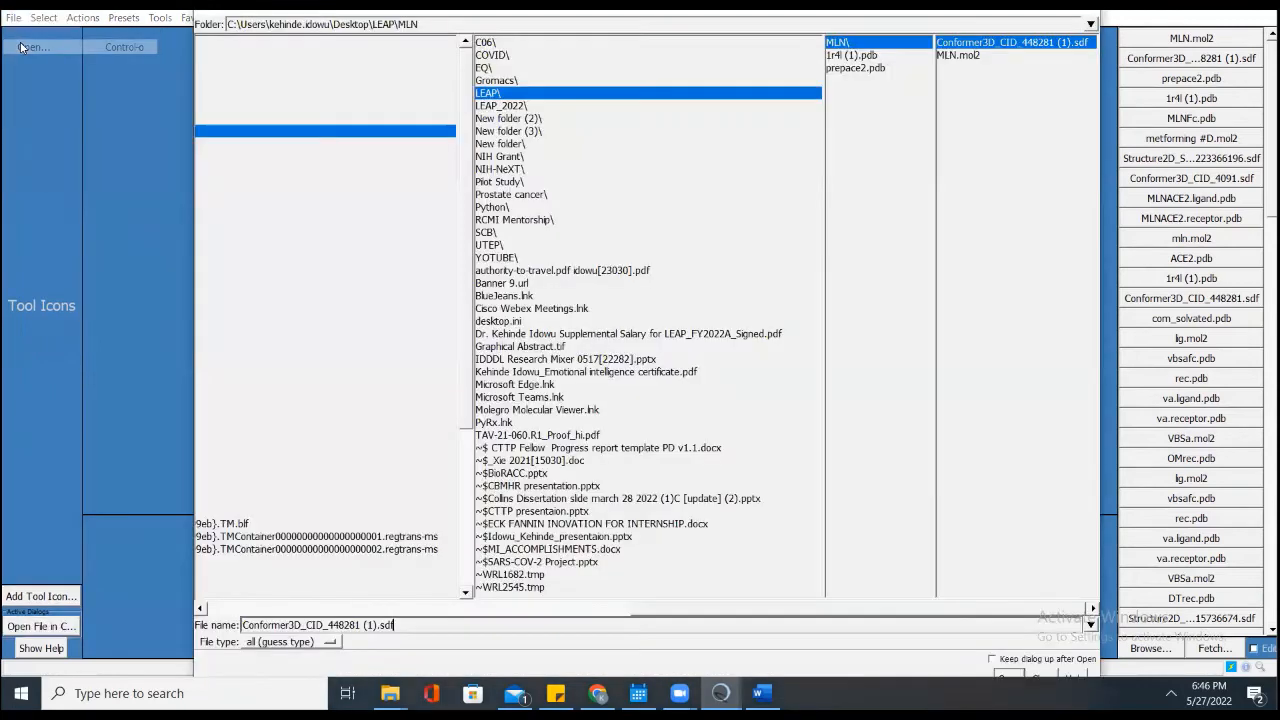
double_click(852, 68)
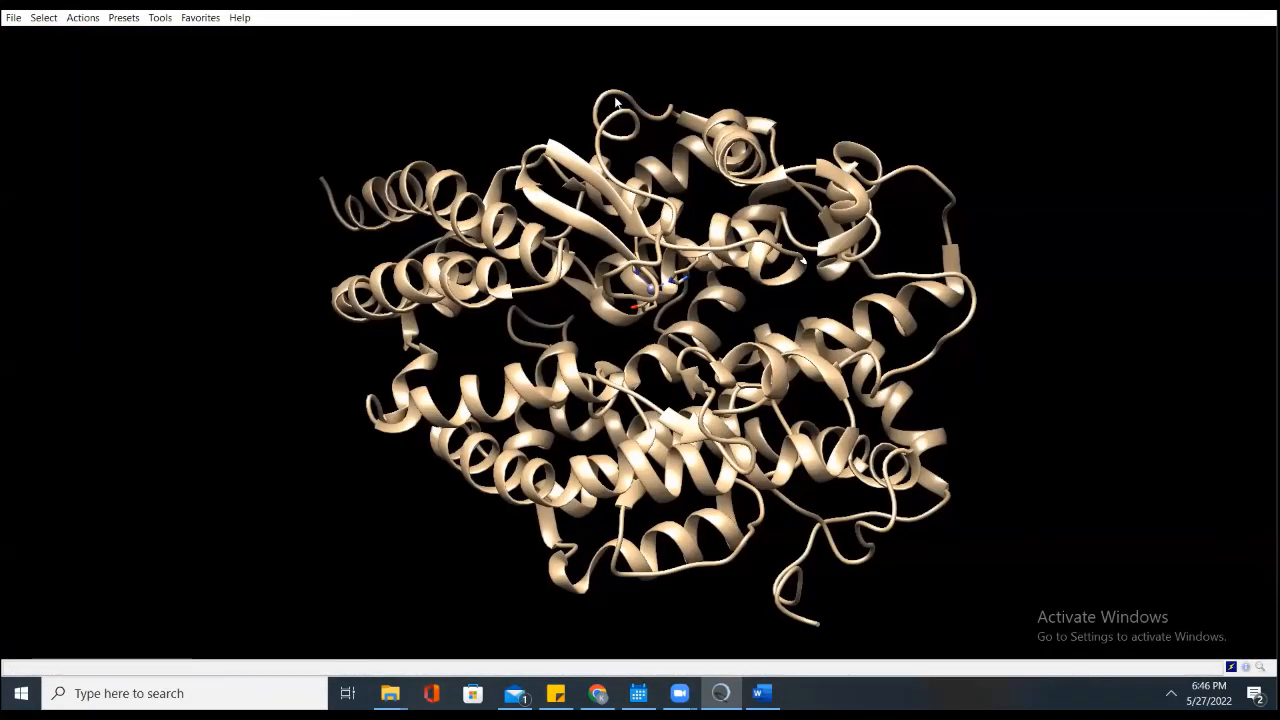
mouse_move(738, 175)
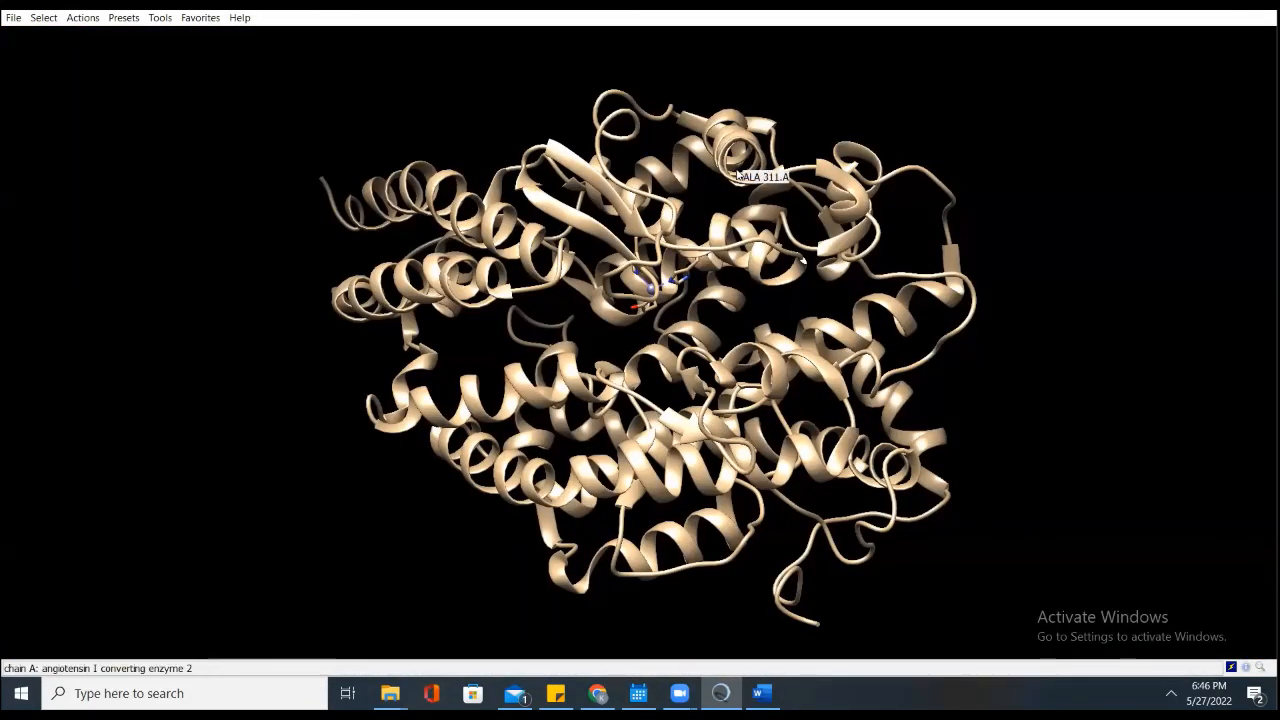
Step: Open the prepared ligand MLN.mol2 from the LEAP\MLN folder alongside the enzyme
left_click(13, 18)
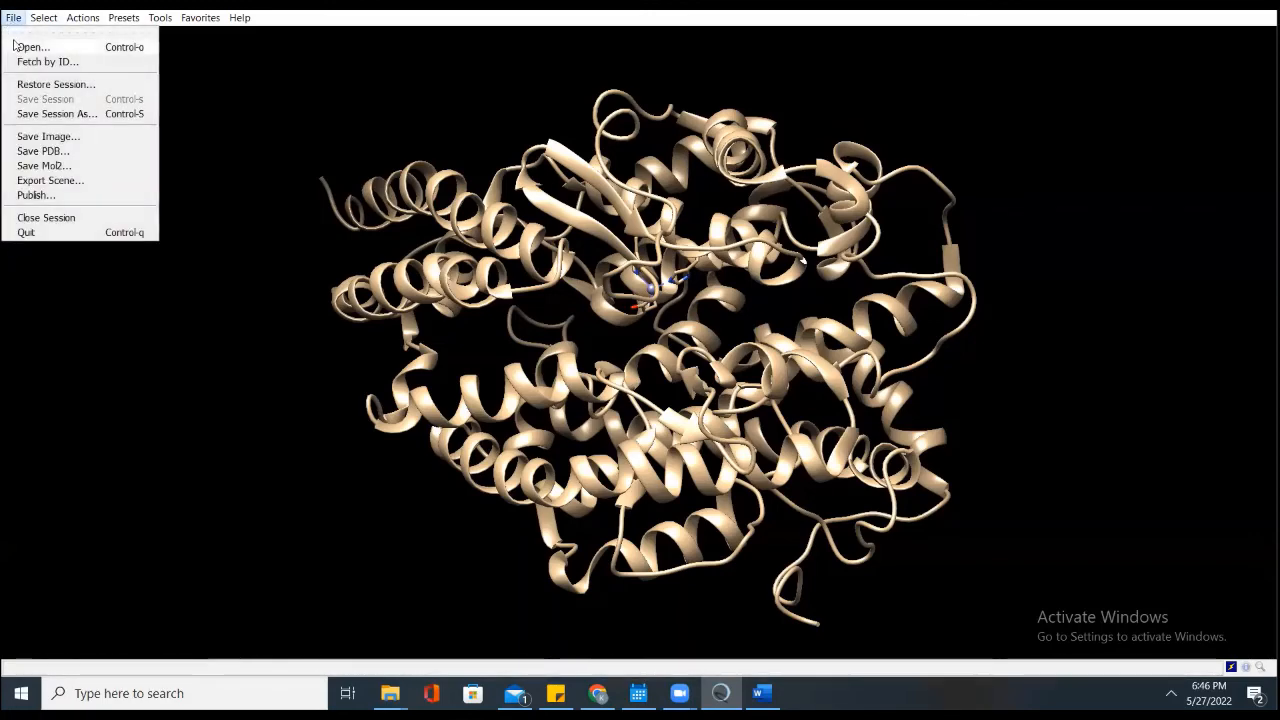
left_click(30, 49)
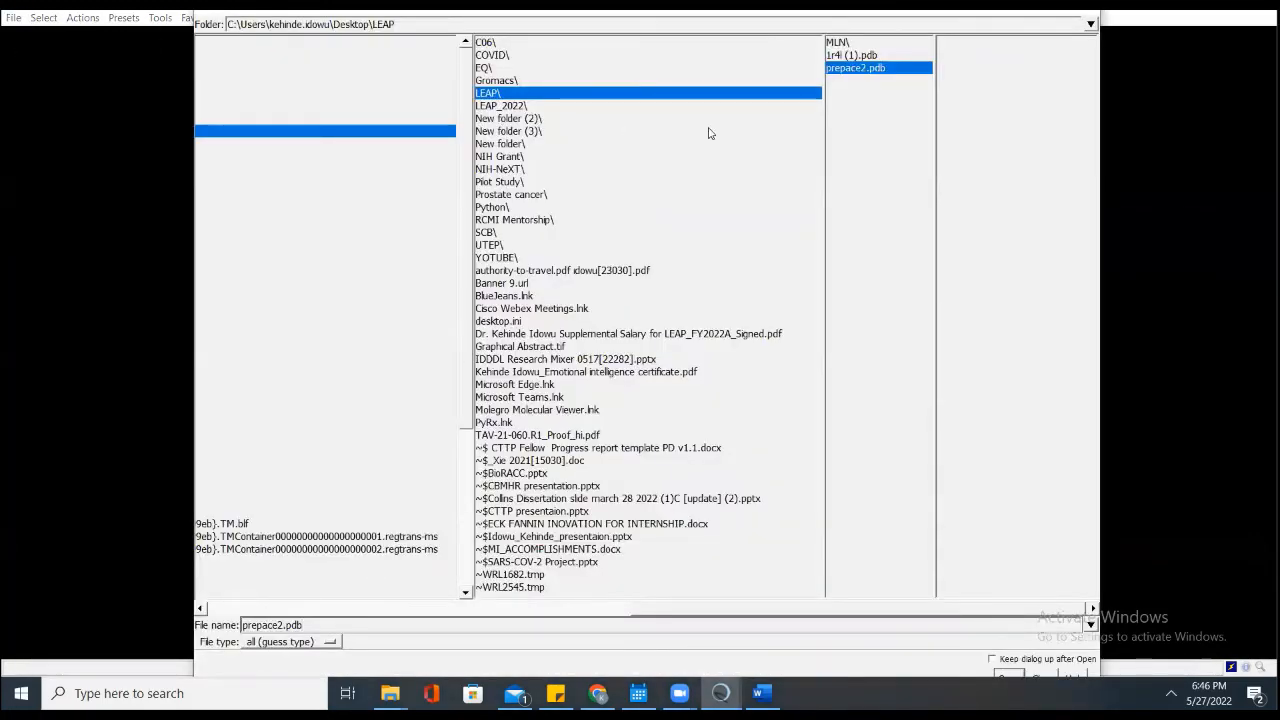
left_click(840, 43)
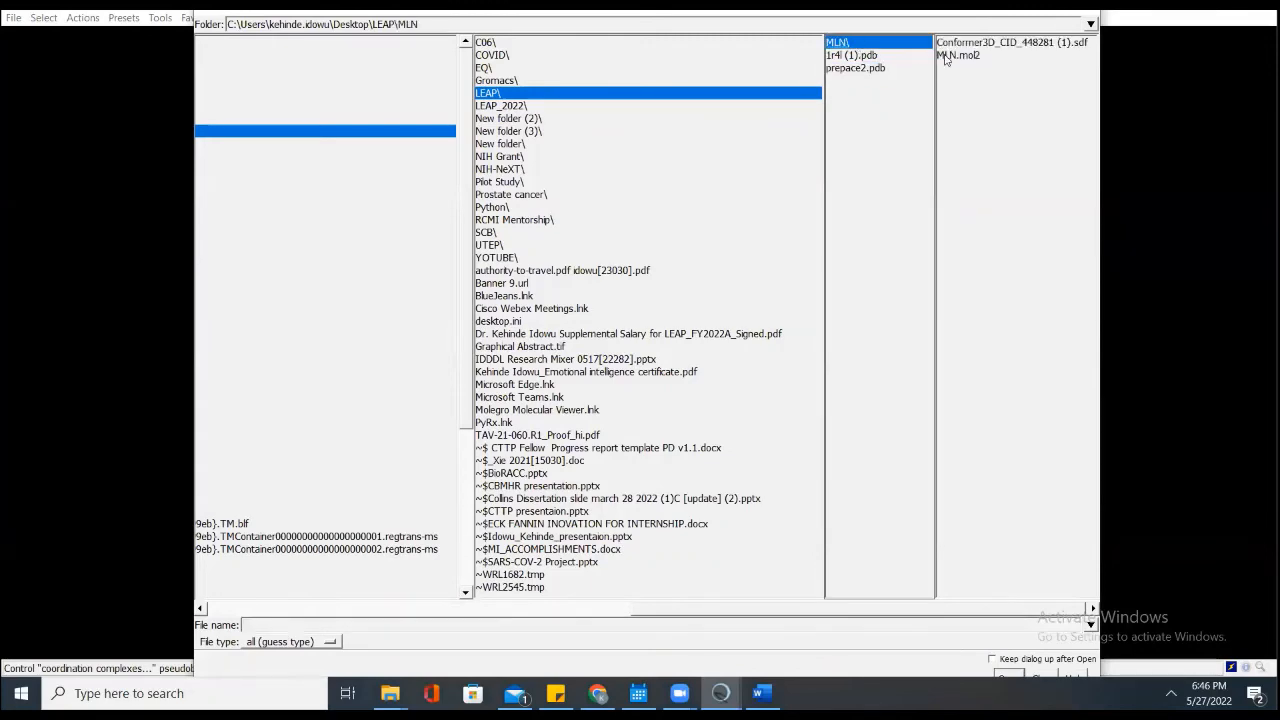
double_click(957, 55)
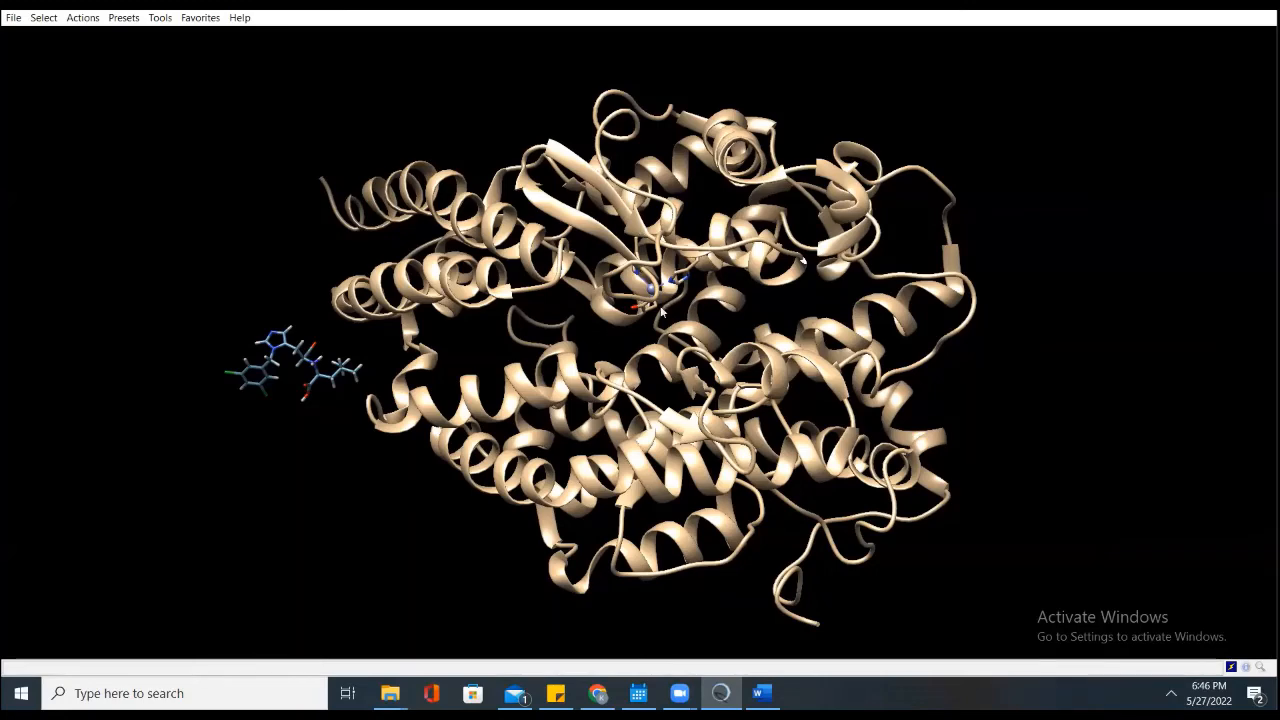
left_click_drag(626, 290, 653, 285)
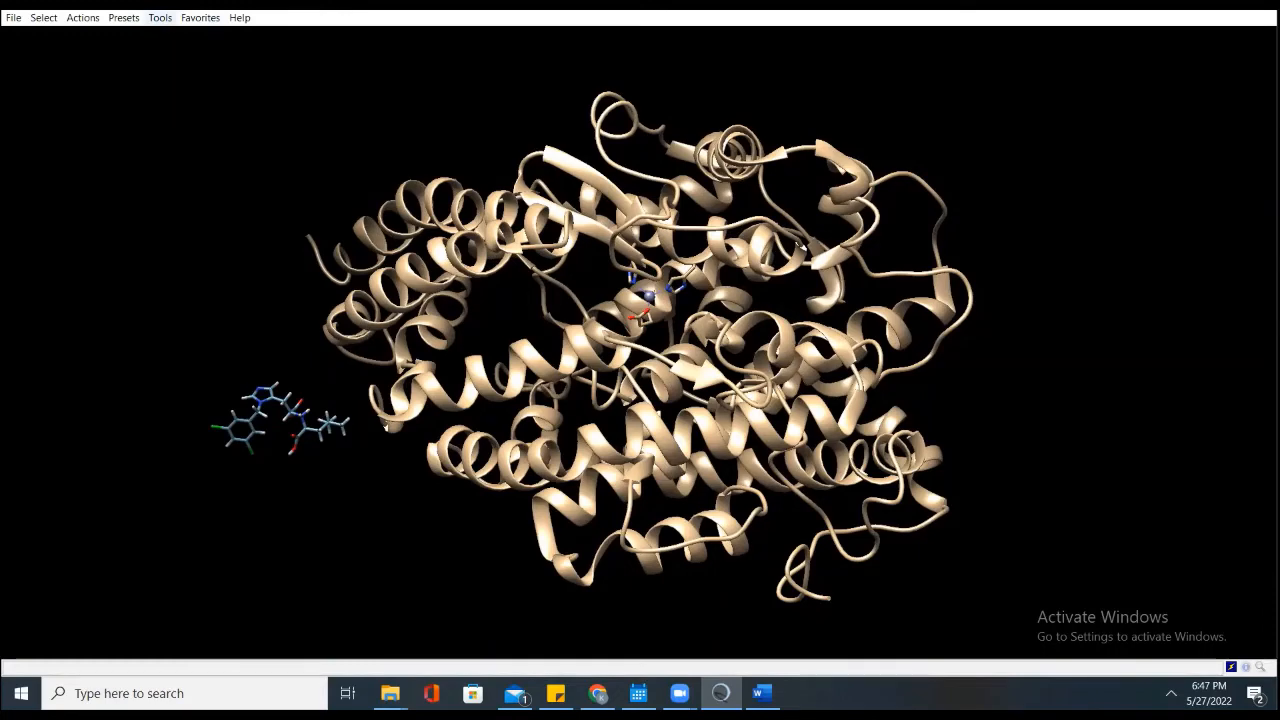
left_click(160, 17)
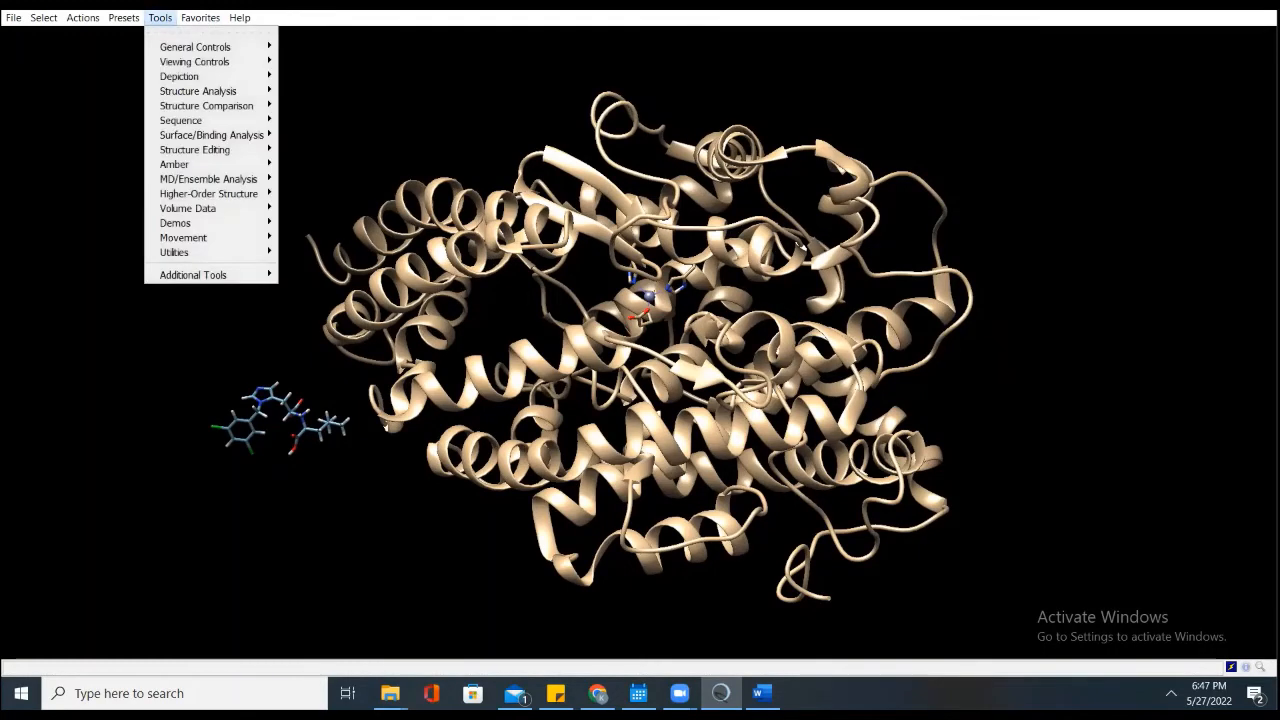
mouse_move(207, 145)
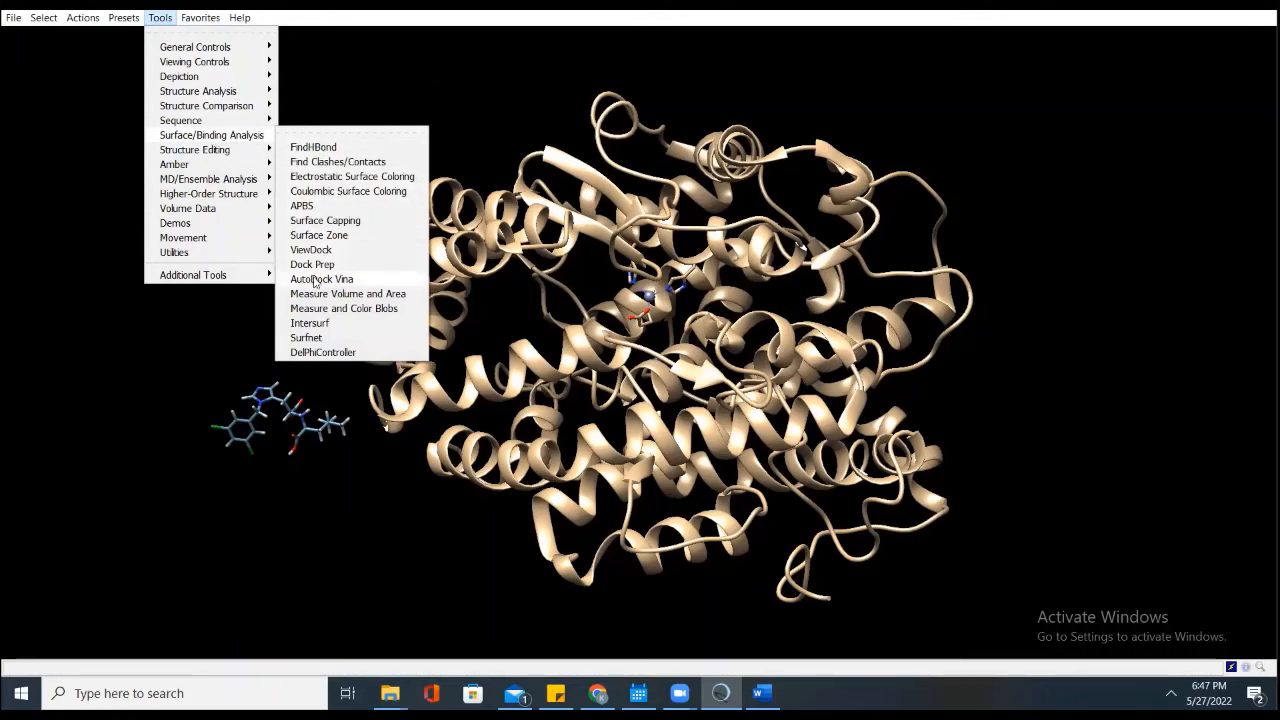
left_click(72, 209)
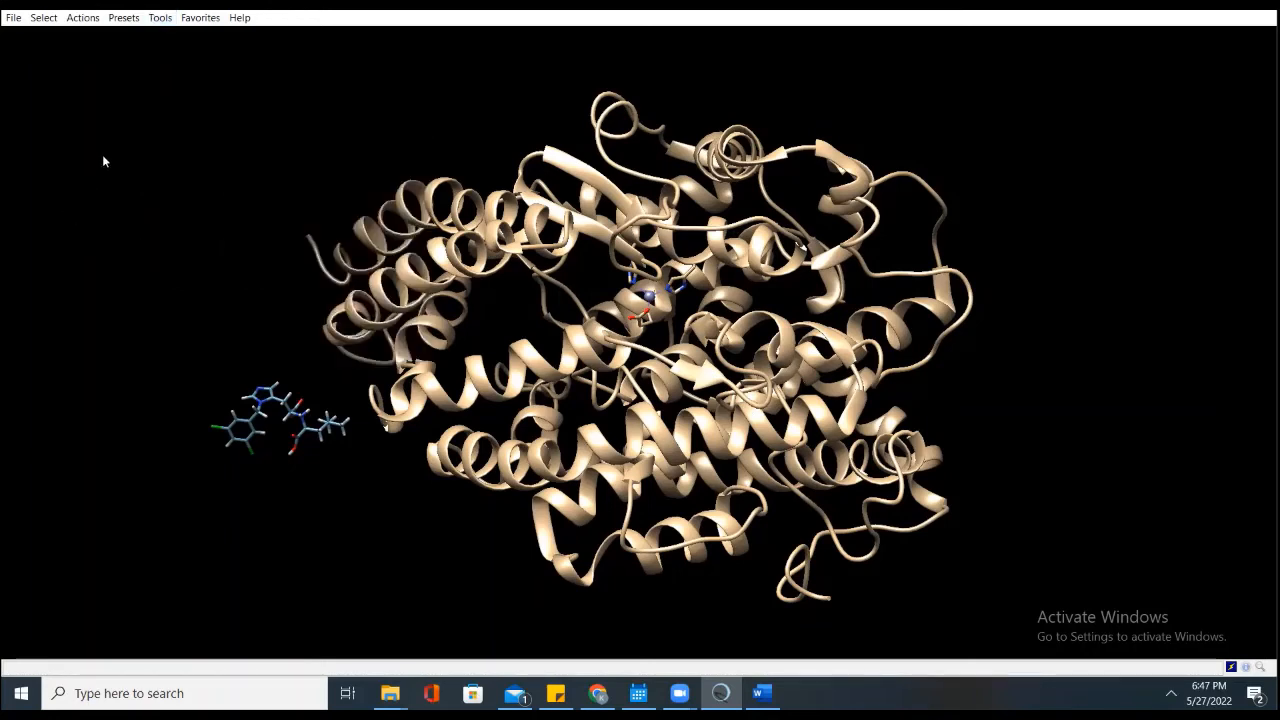
Step: Open the AutoDock Vina tool and move its dialog clear of the protein structure
left_click(157, 18)
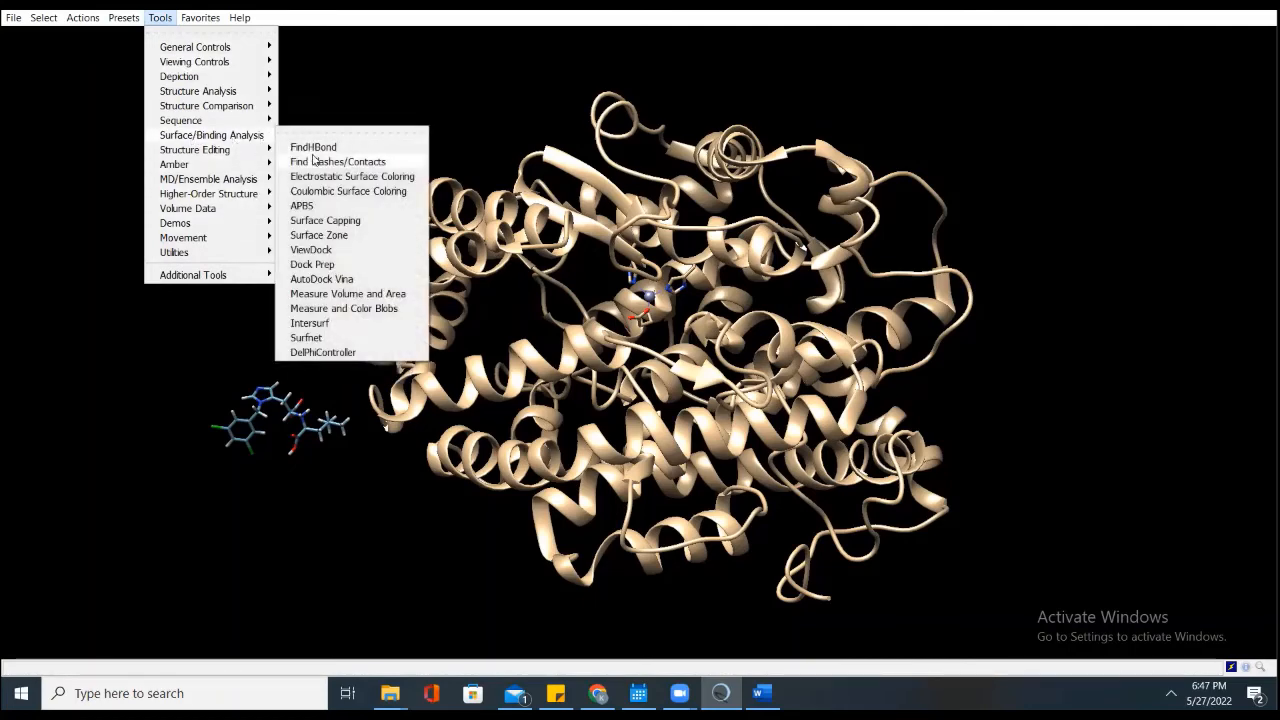
left_click(313, 280)
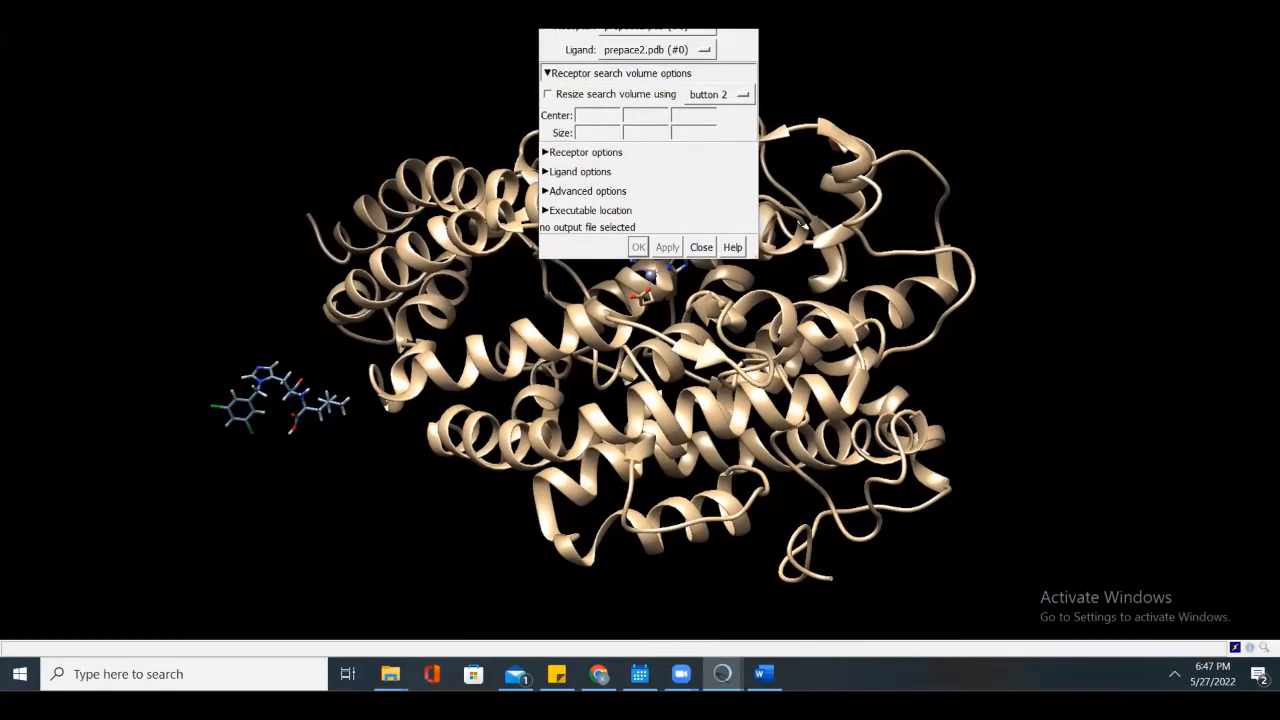
left_click_drag(640, 0, 1119, 101)
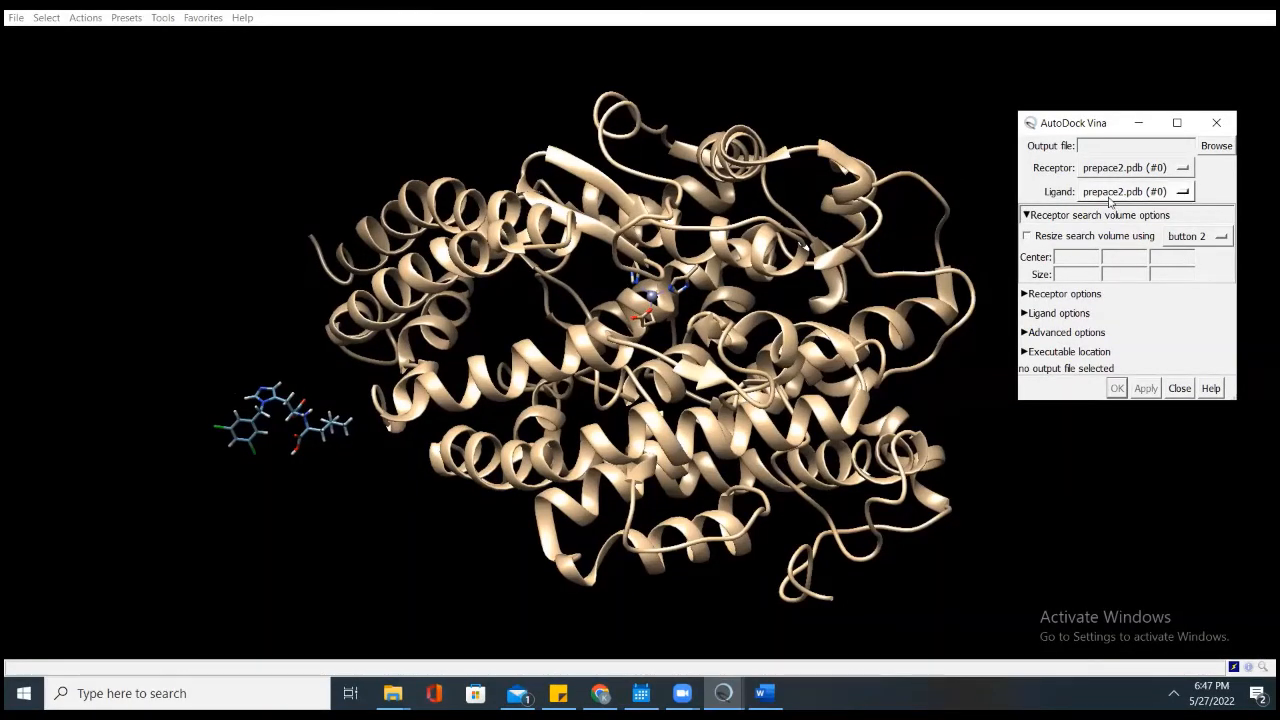
left_click_drag(1090, 123, 1052, 59)
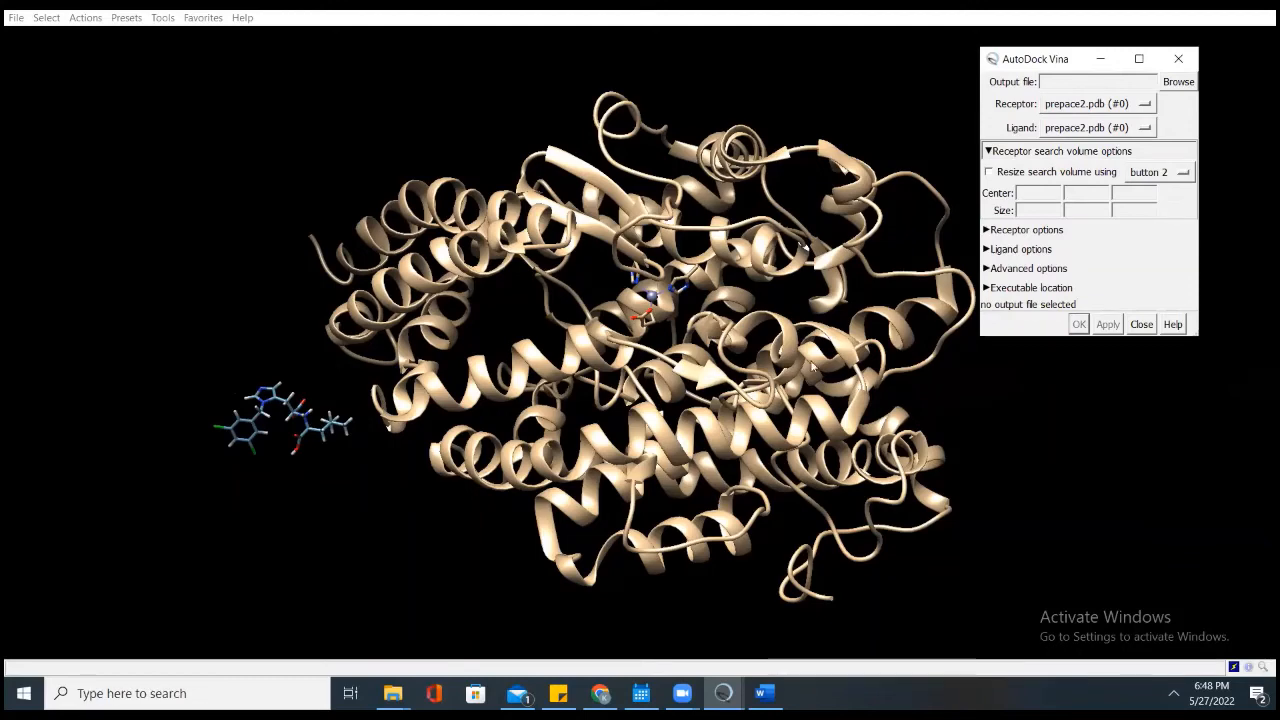
Step: Browse for the docking output location and go to the MLN folder inside Desktop\LEAP
left_click(1178, 81)
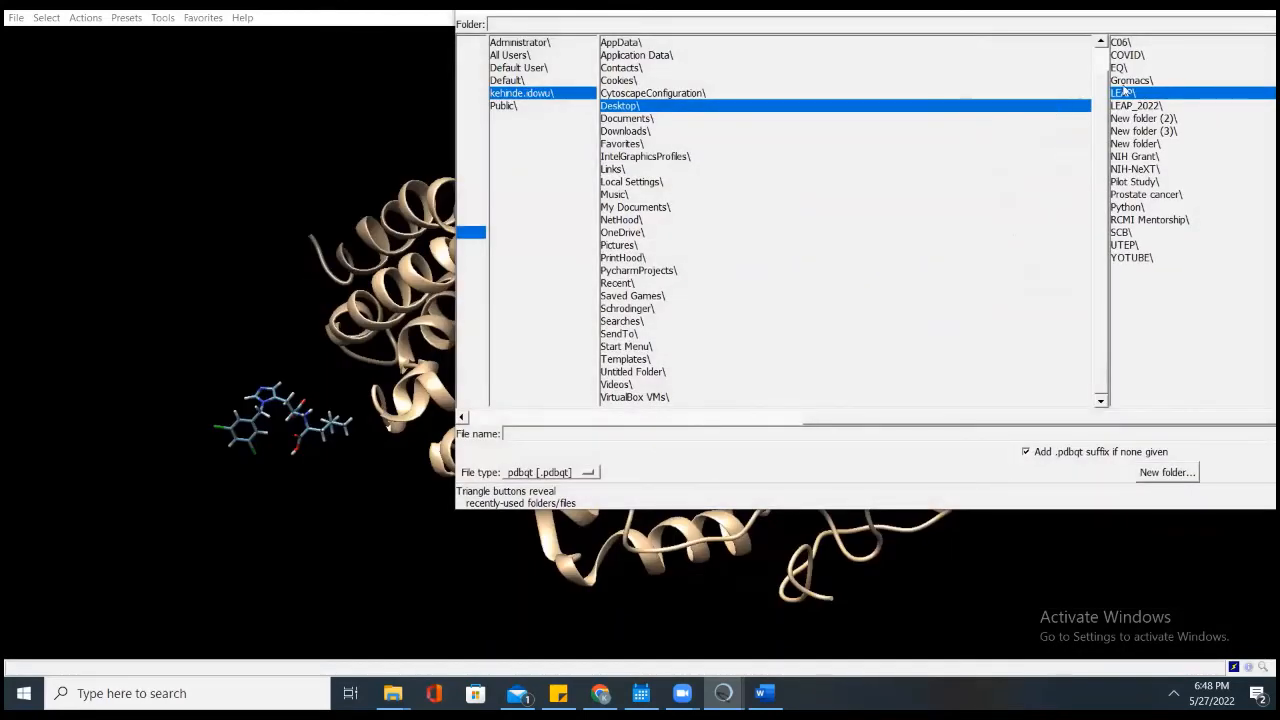
left_click(1127, 93)
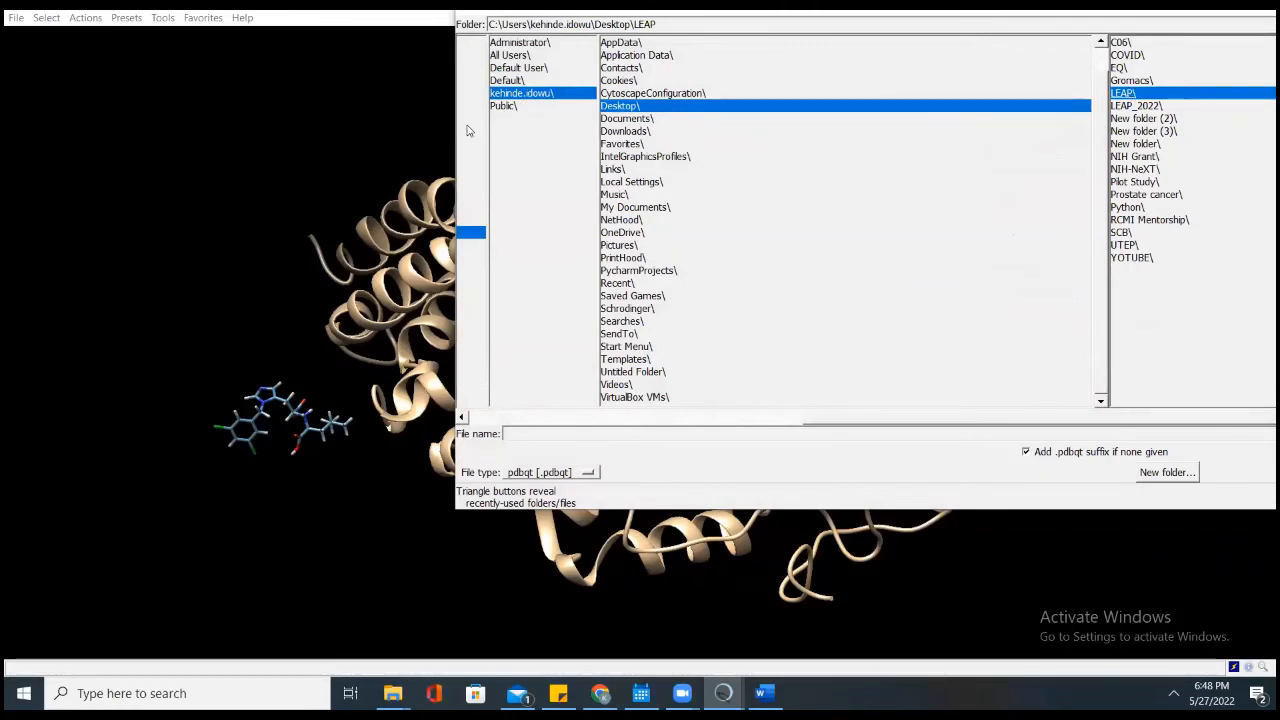
scroll(469, 130, "down", 3)
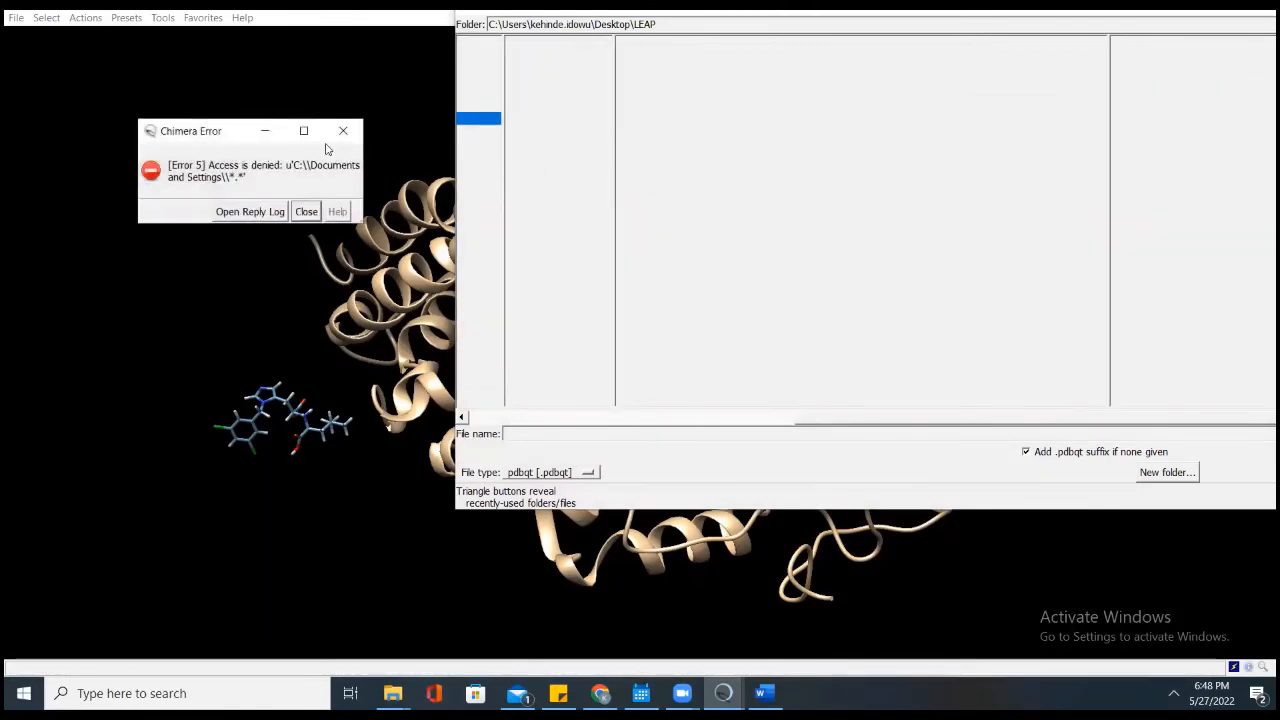
left_click(362, 131)
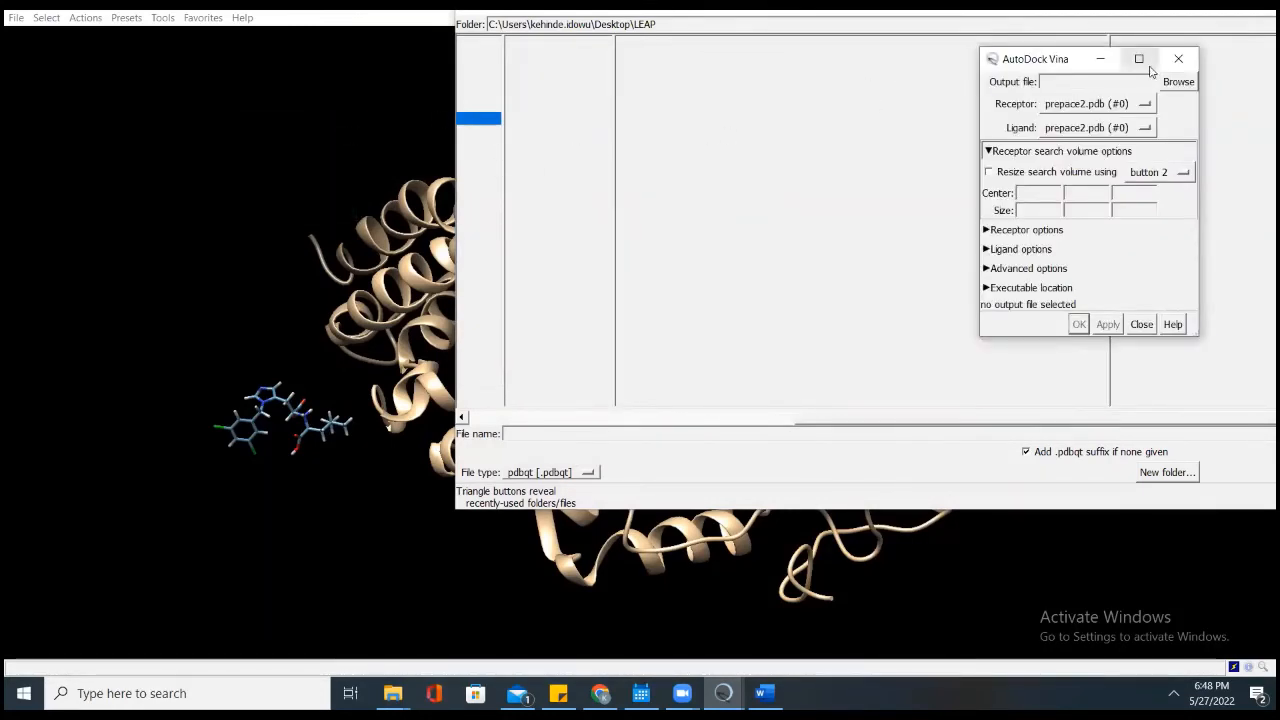
left_click(1177, 81)
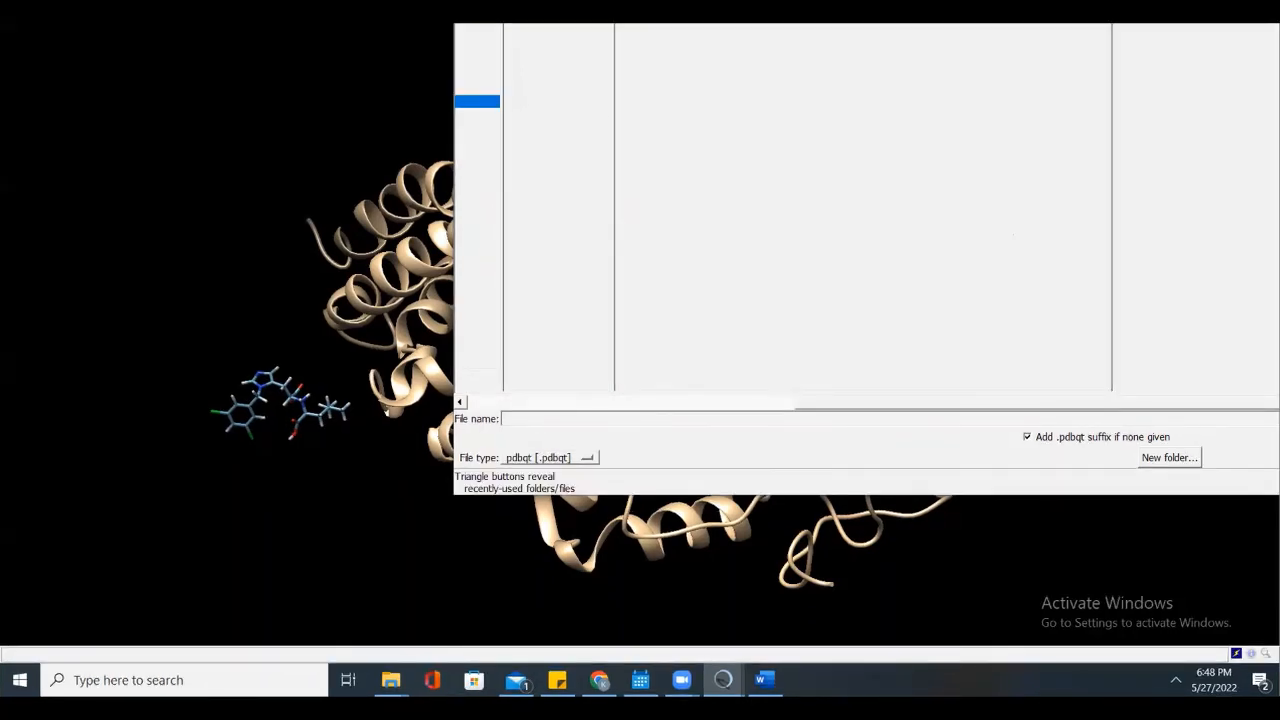
left_click_drag(768, 1, 595, 115)
left_click_drag(870, 540, 540, 557)
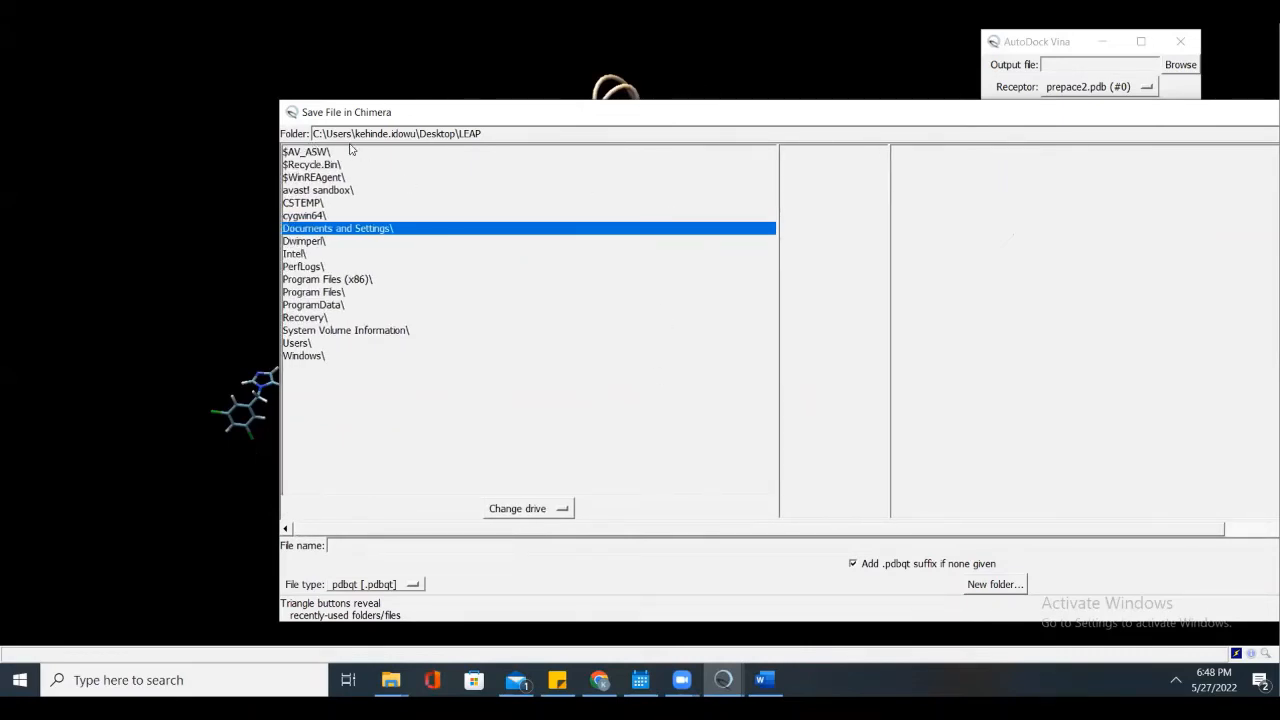
left_click(493, 132)
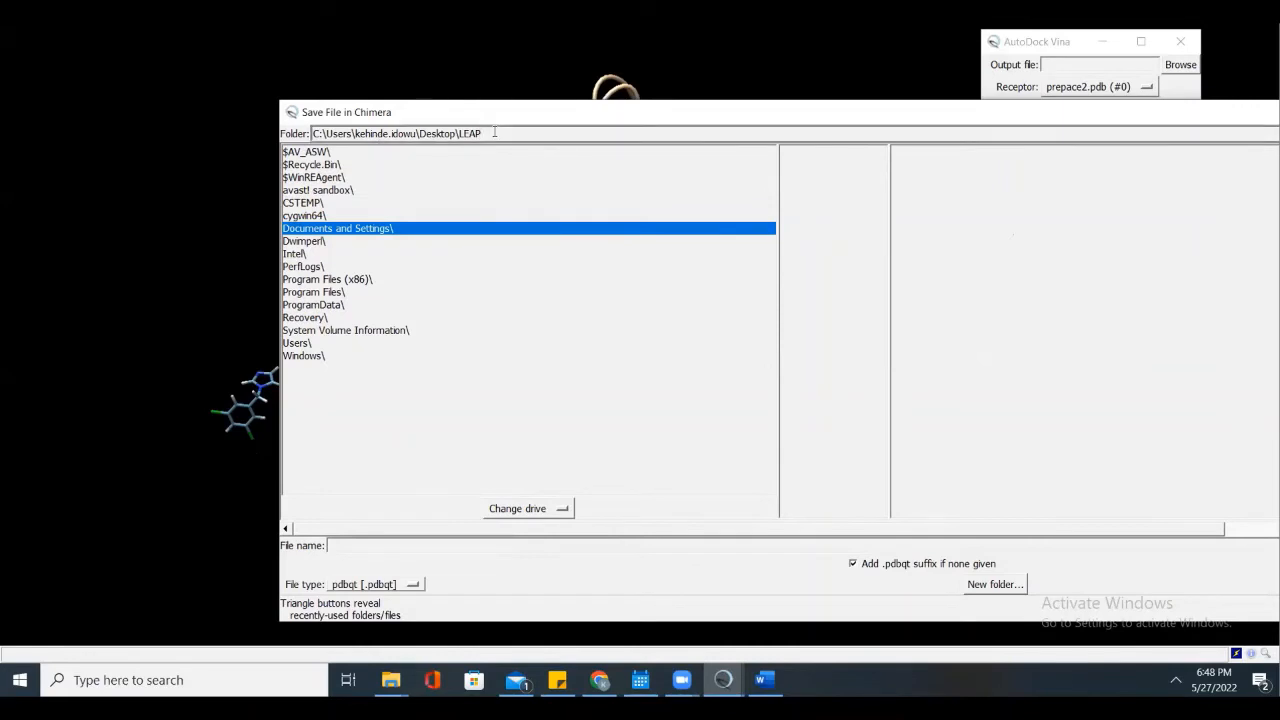
key("Return")
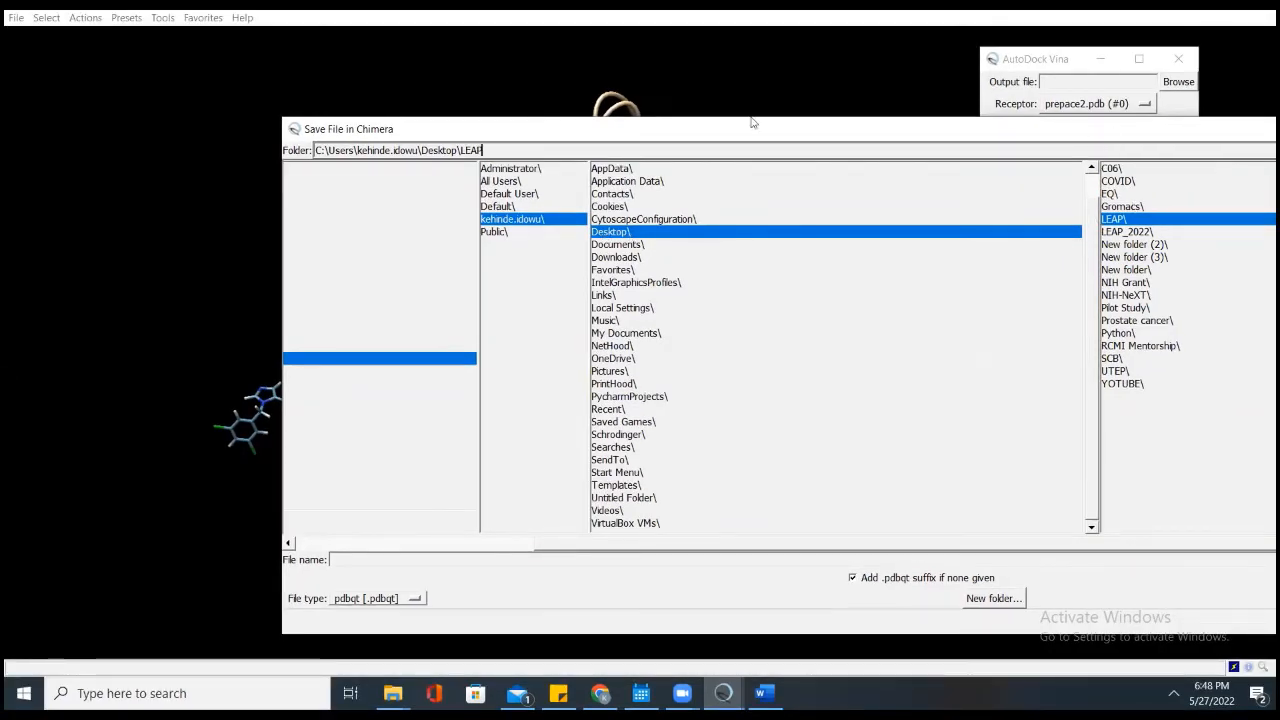
left_click_drag(752, 123, 388, 111)
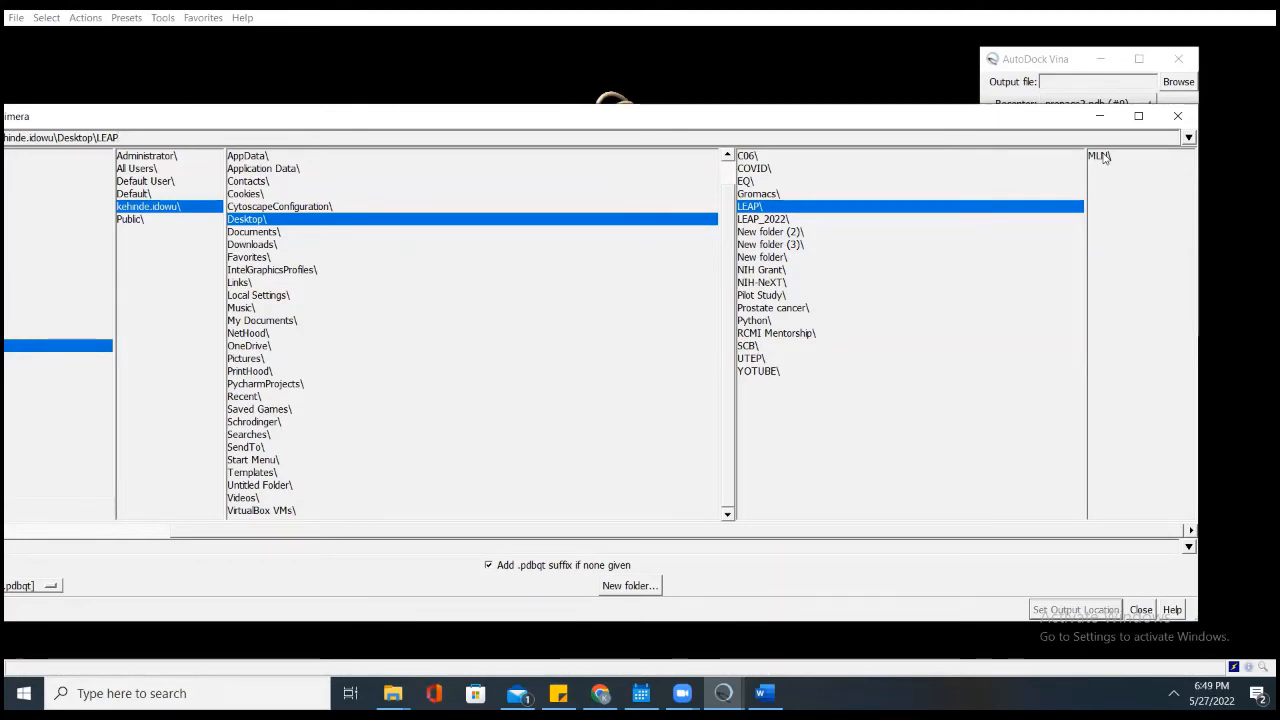
left_click(1099, 156)
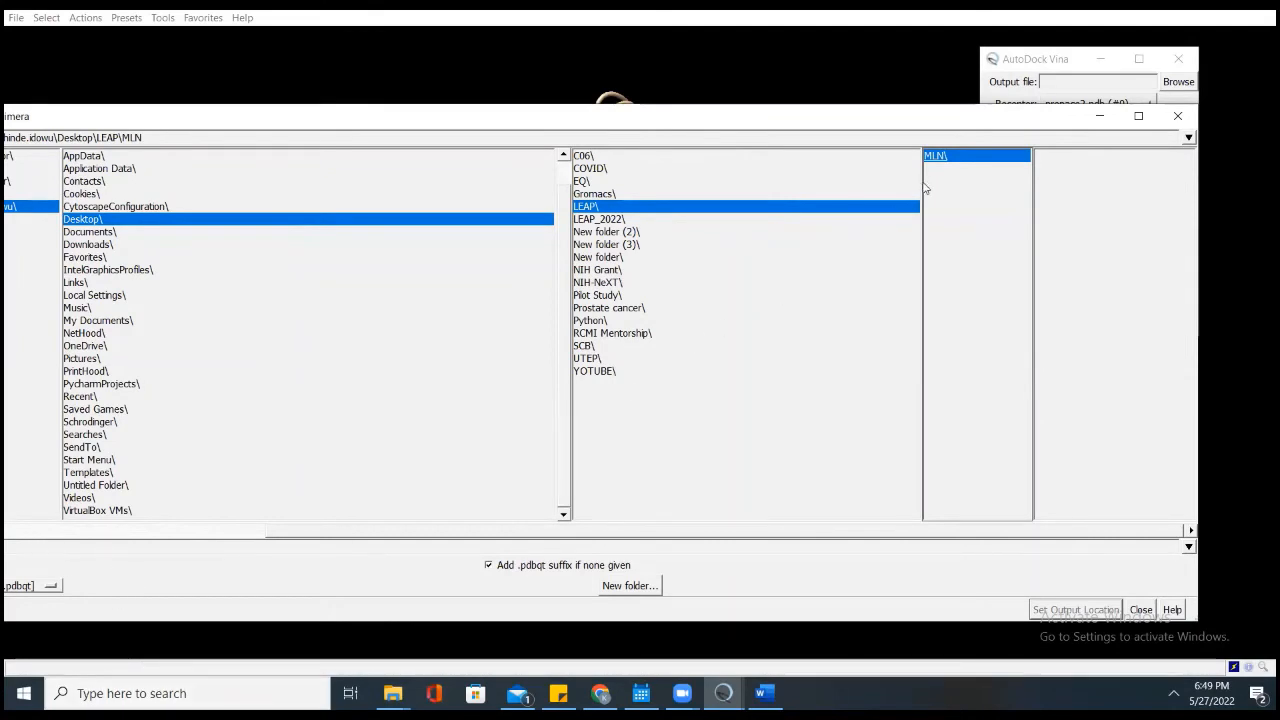
Step: Name the docking output file ace2mln with the pdbqt type and set it as the output location
left_click_drag(880, 114, 1015, 71)
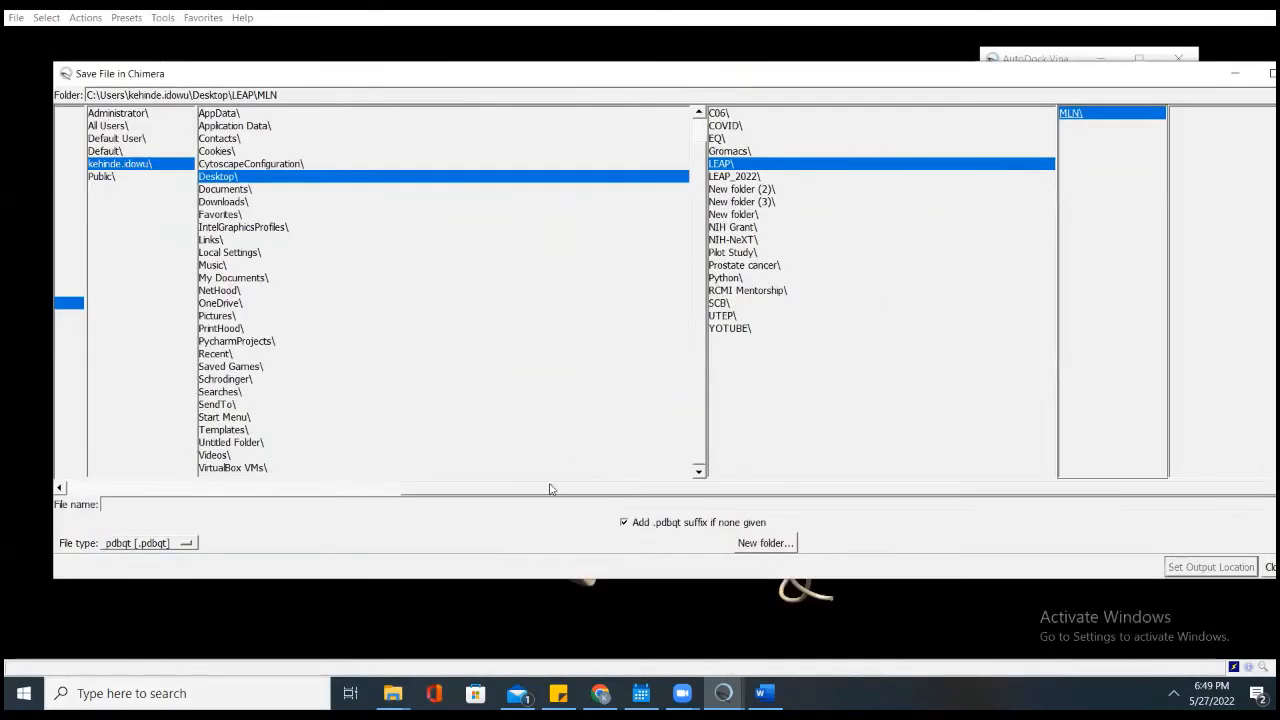
left_click(241, 504)
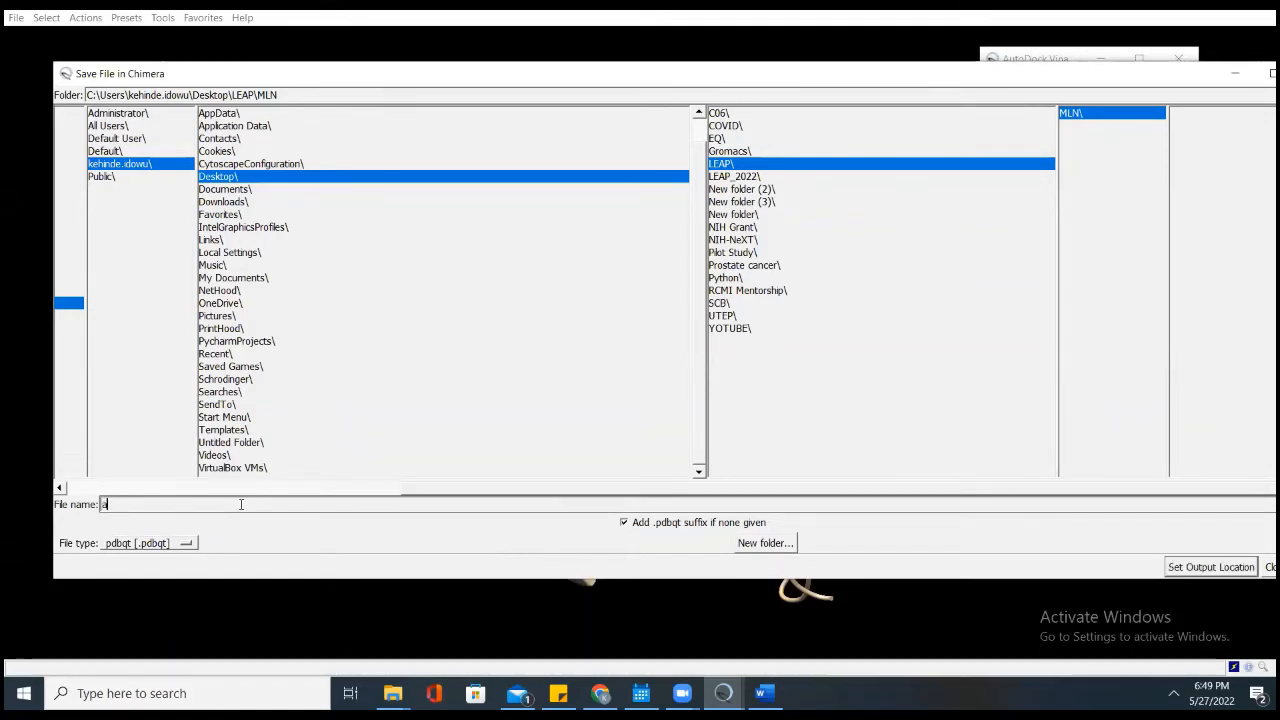
type("ace2mln")
left_click(1192, 570)
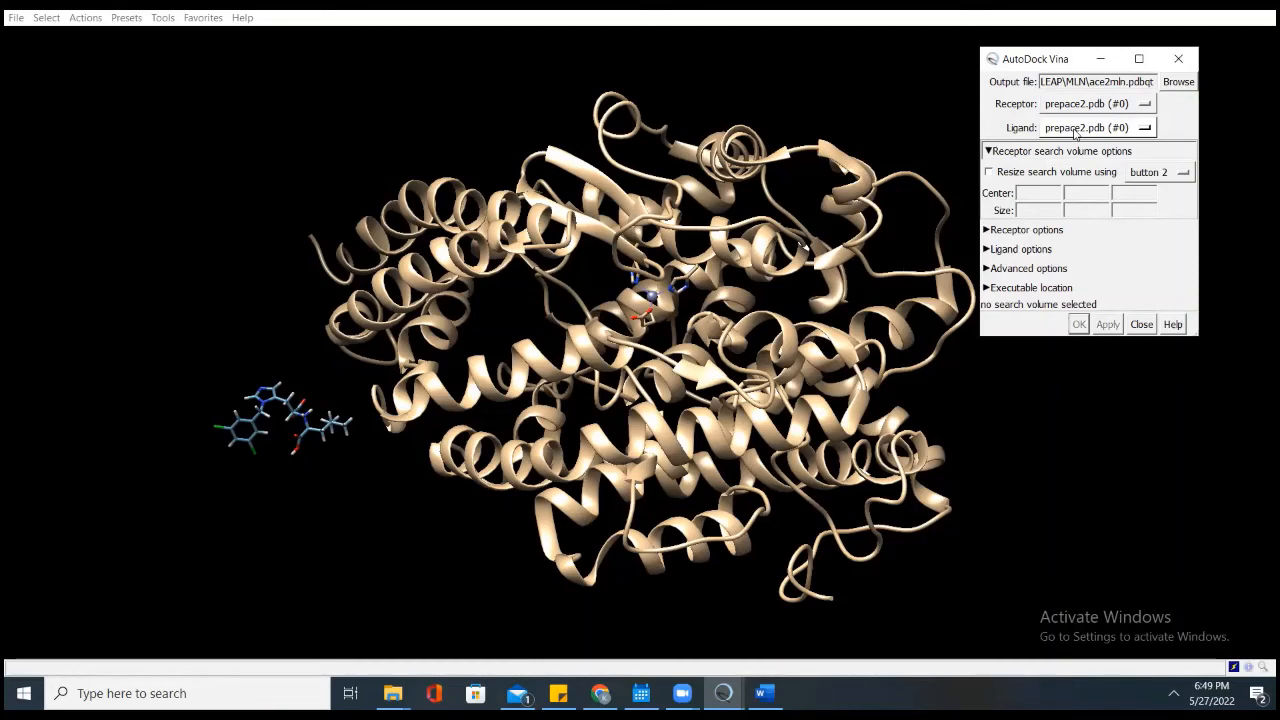
Step: Choose model 448281 (#1) as the docking ligand
left_click(1138, 128)
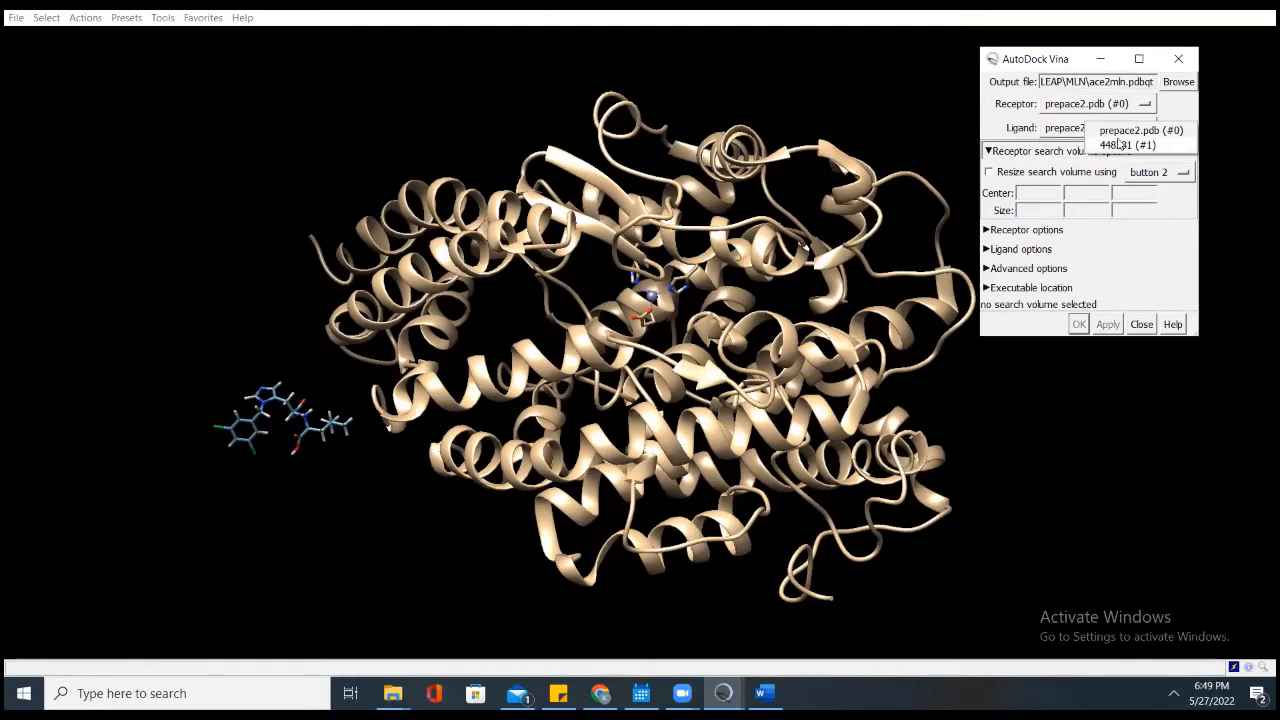
left_click(1120, 146)
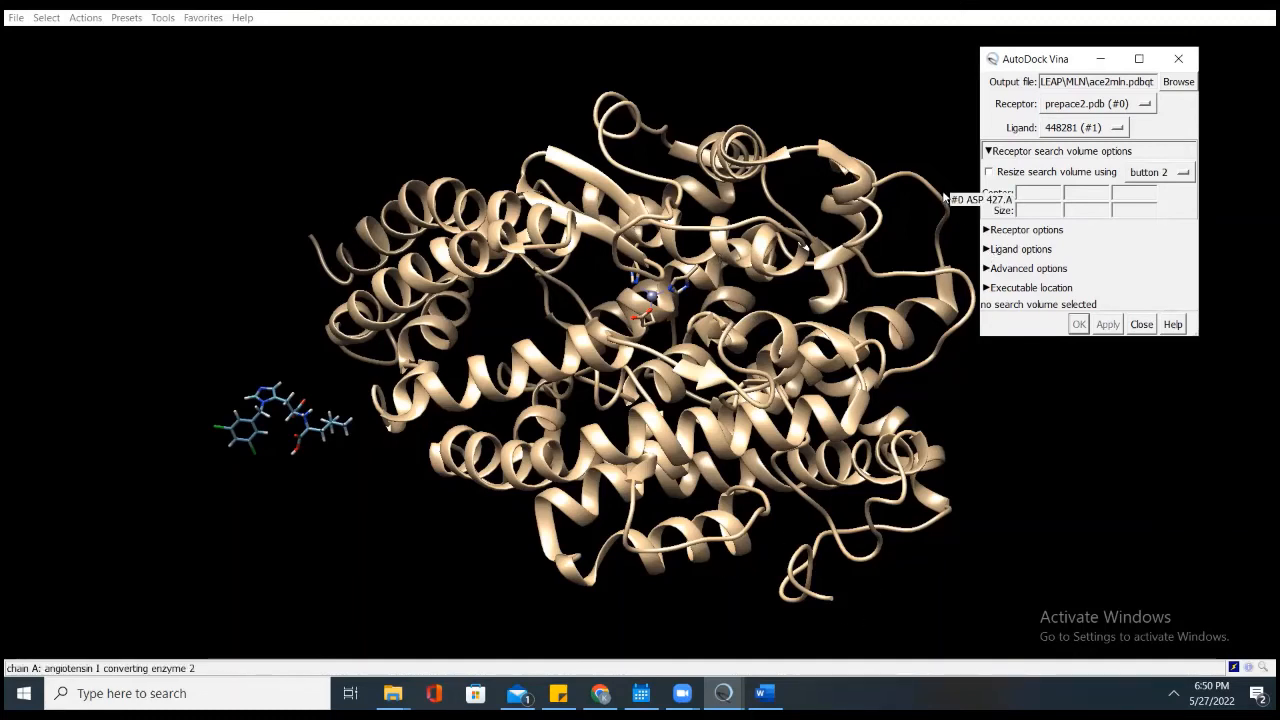
left_click_drag(656, 295, 656, 277)
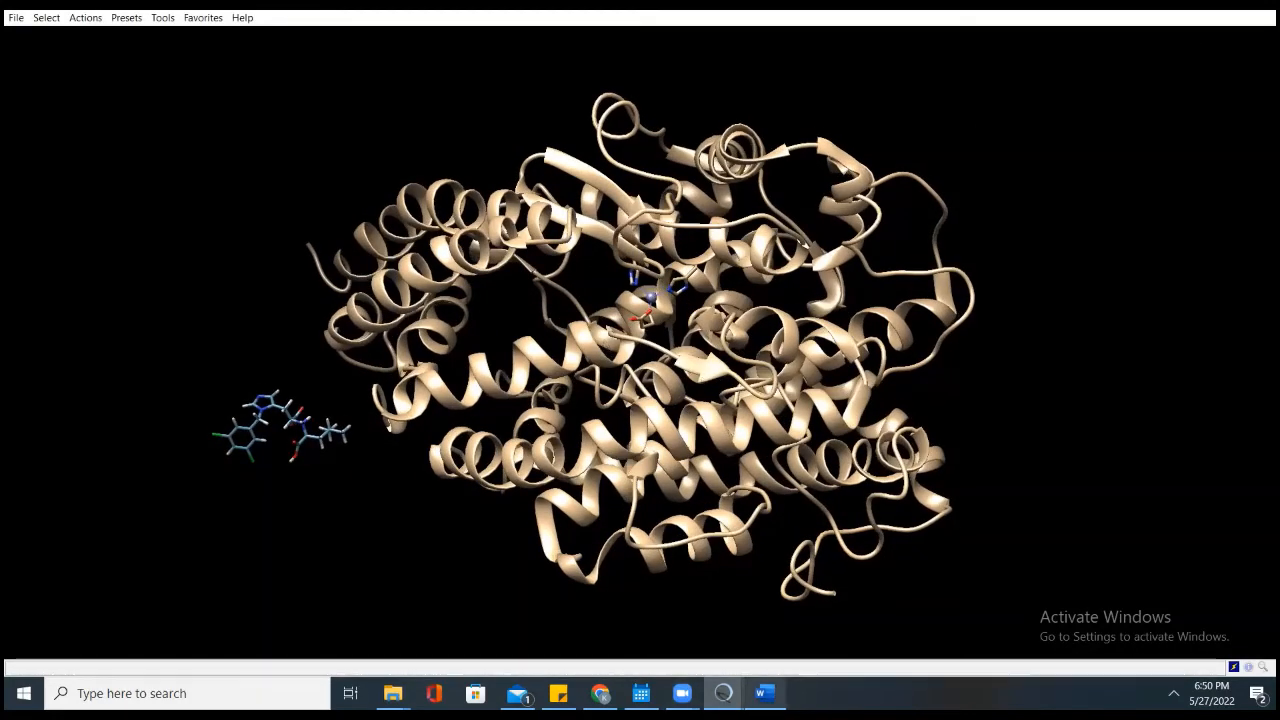
mouse_move(723, 693)
left_click(812, 625)
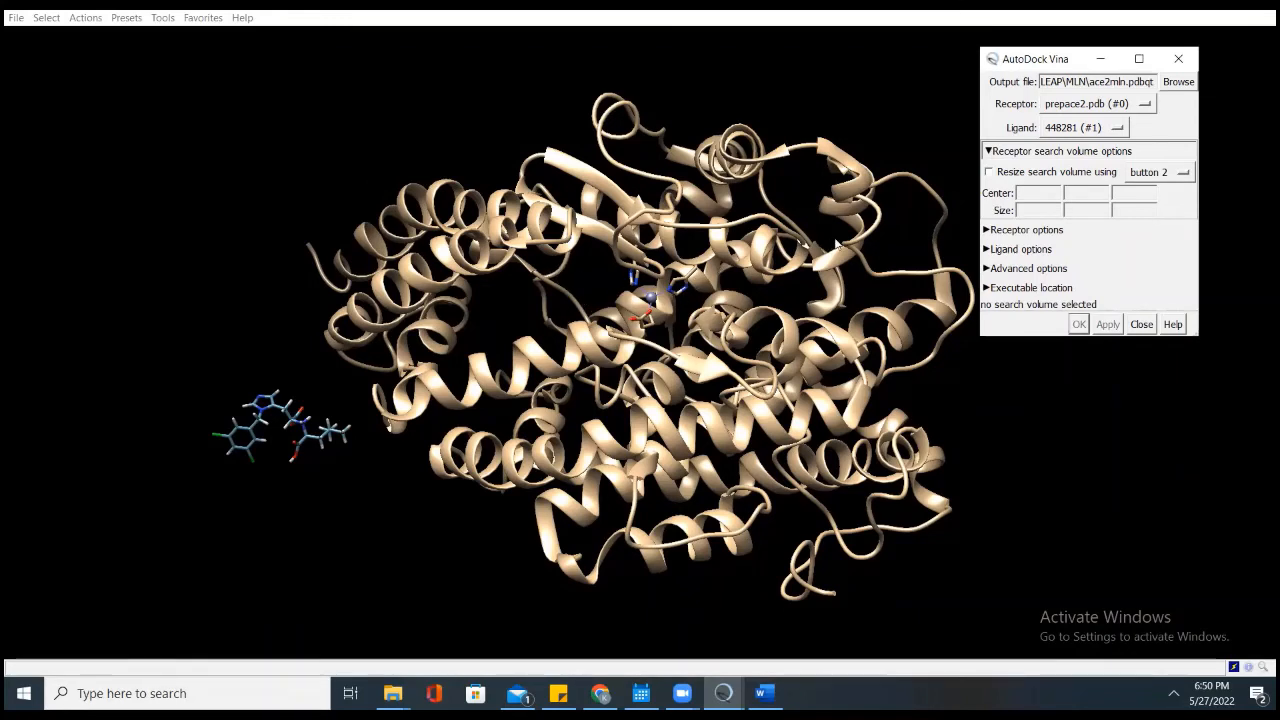
Step: Set the receptor search volume's center to 12, 12, 12 and its size to 12, 12, 12
left_click(1026, 193)
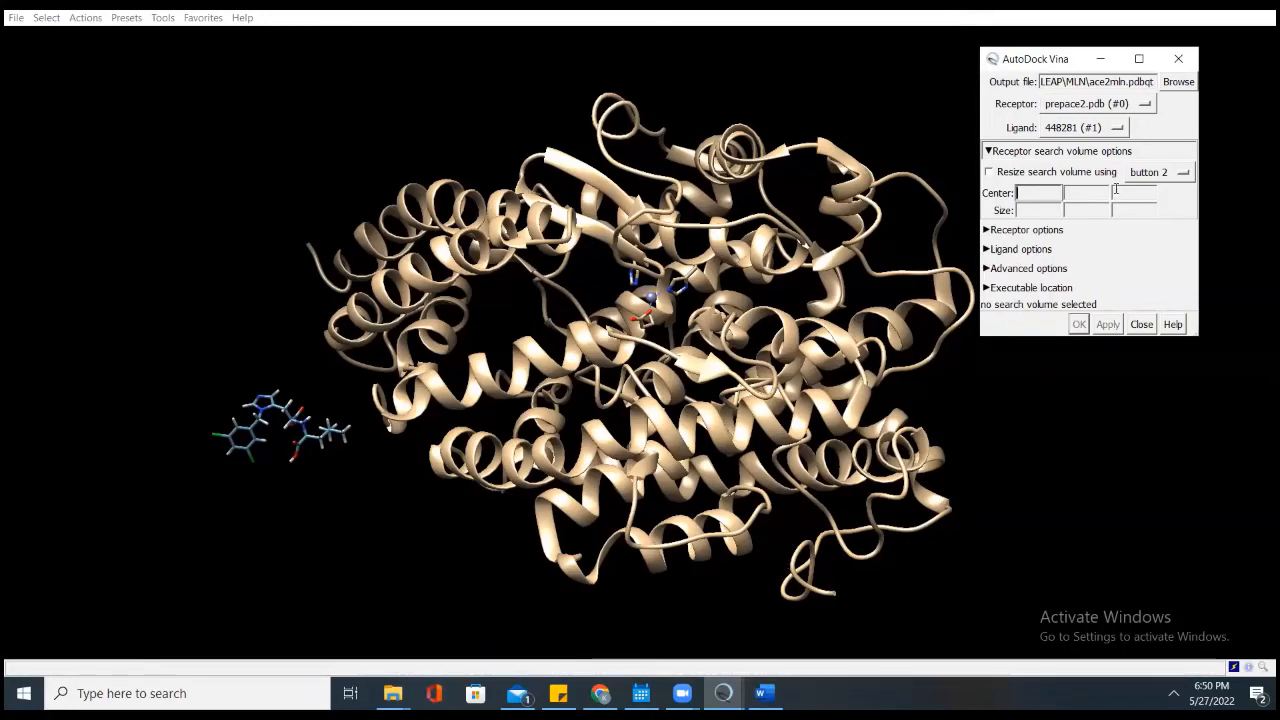
key("Tab")
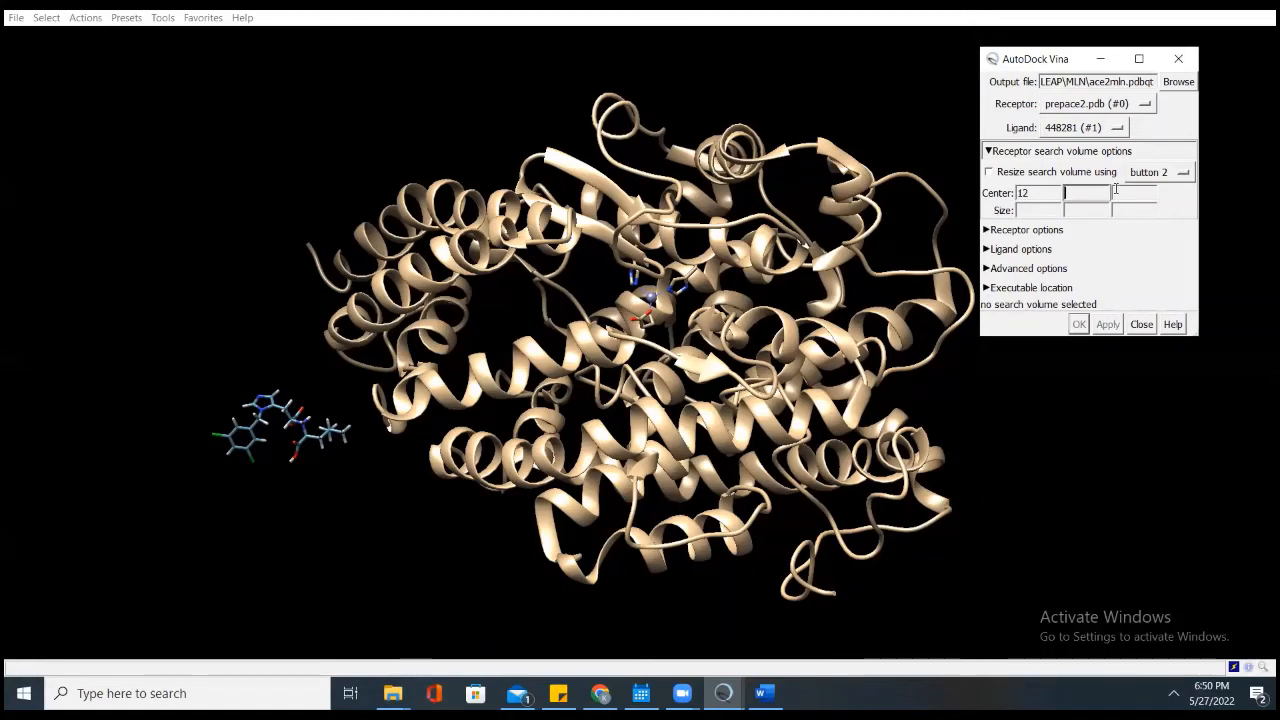
key("Tab")
type("12")
key("Tab")
type("12")
key("Tab")
type("12")
key("Tab")
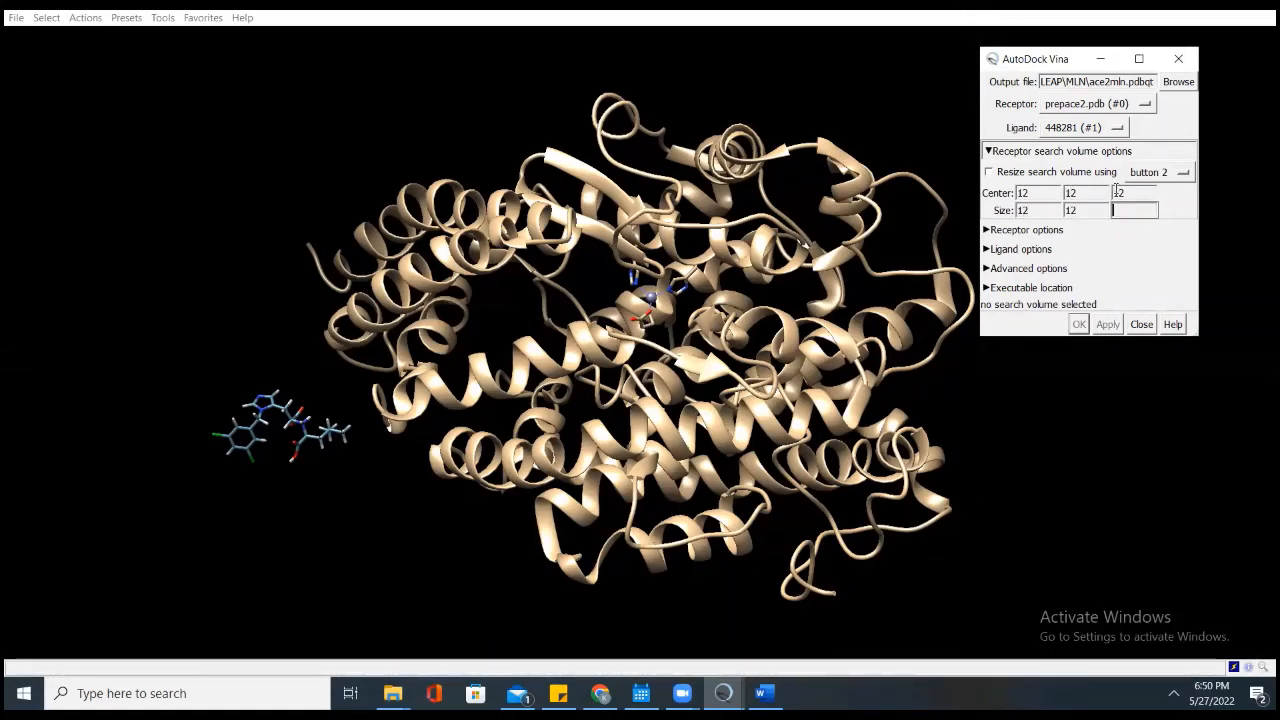
key("Return")
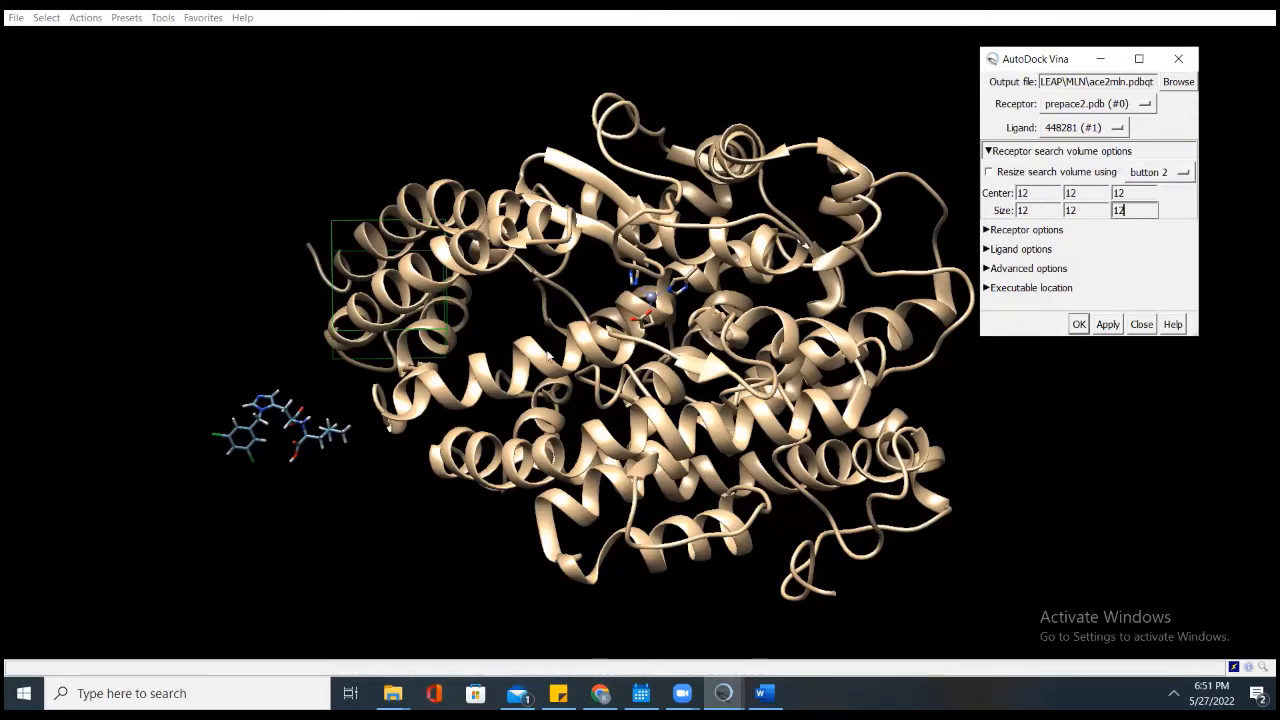
Step: Enable resizing of the receptor search volume and assign it to mouse button 1
mouse_move(450, 319)
left_mouse_down()
mouse_move(465, 331)
mouse_move(443, 346)
mouse_move(443, 334)
left_mouse_up()
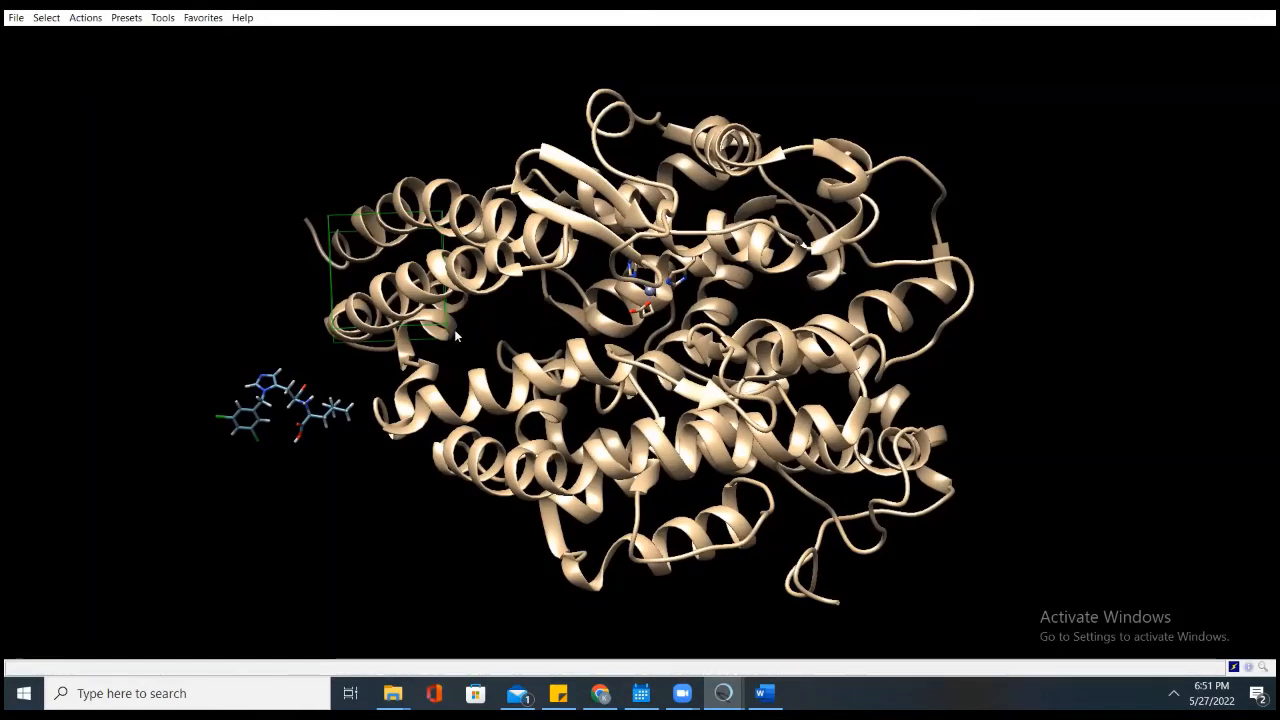
left_click_drag(448, 322, 472, 345)
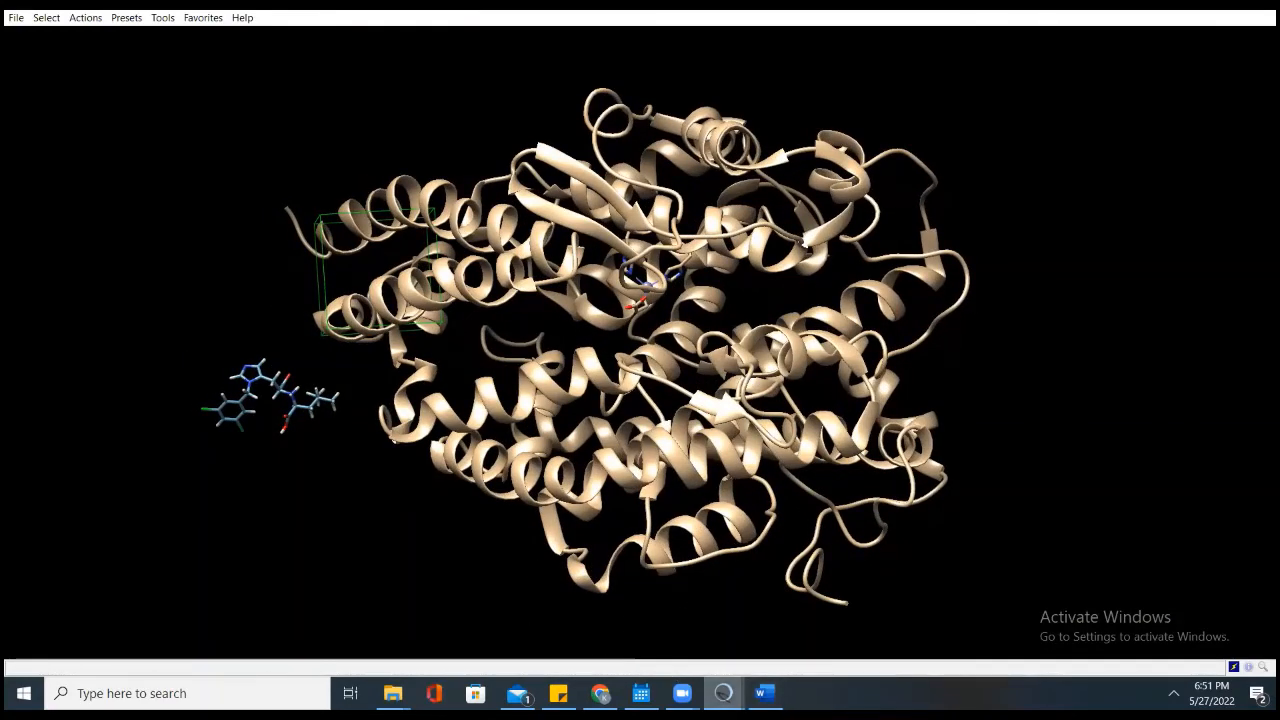
mouse_move(723, 693)
left_click(815, 615)
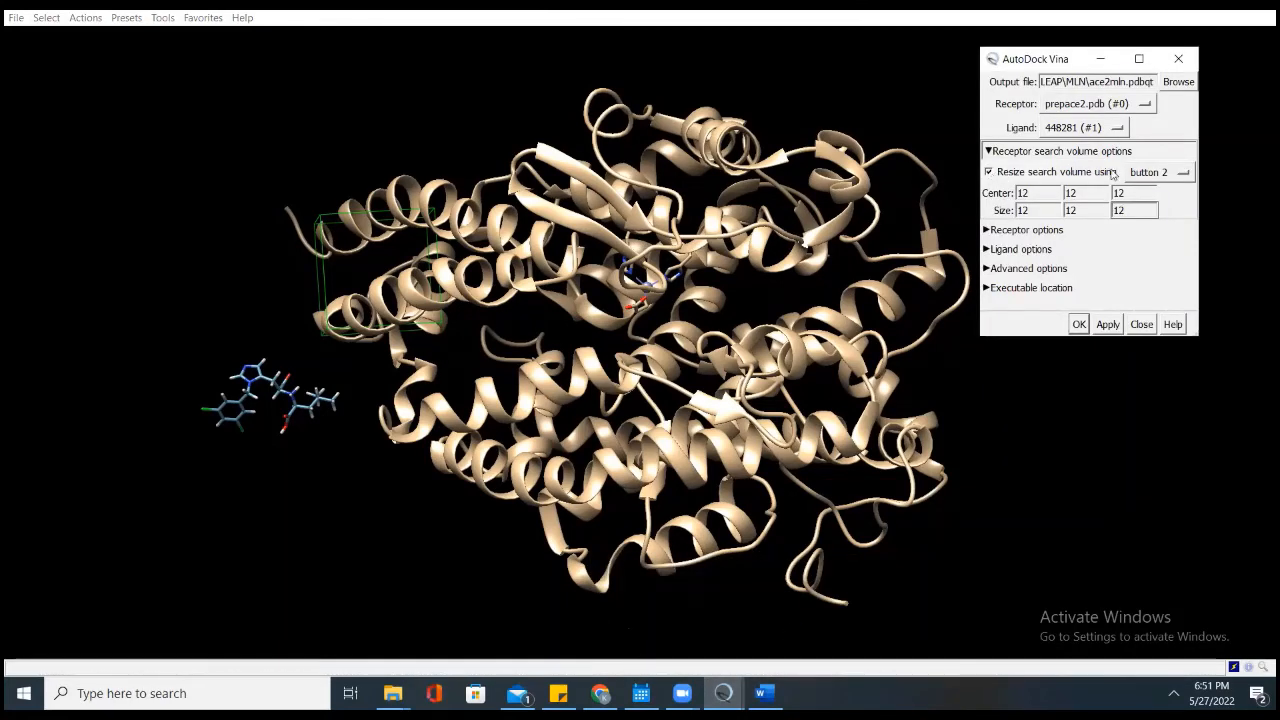
left_click(1150, 172)
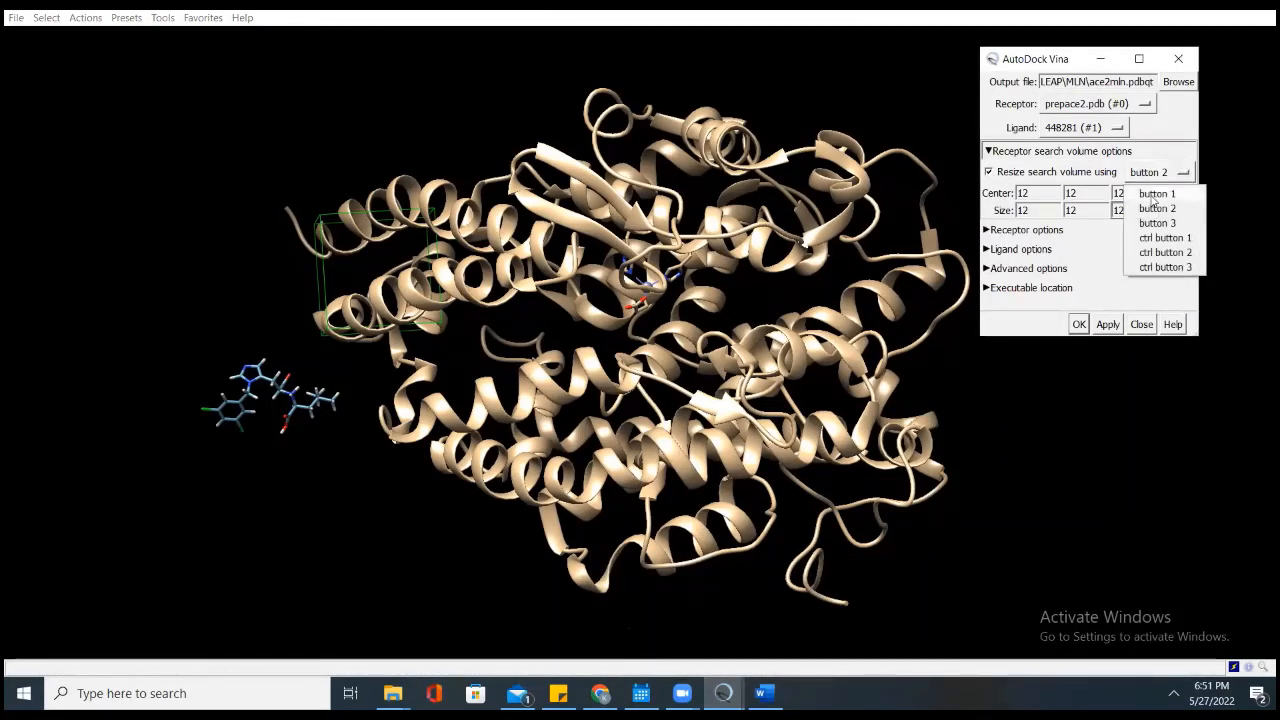
left_click(1155, 194)
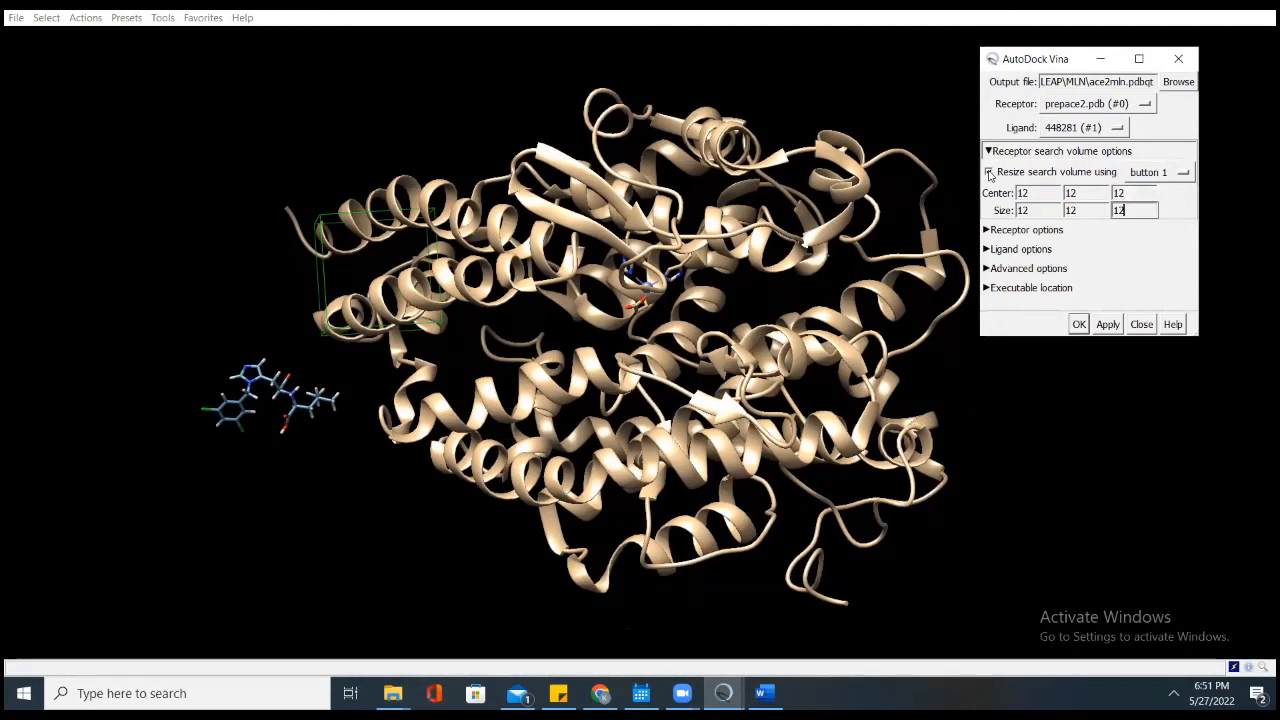
Step: Move and resize the search box around the central metal ion, to about 14.7 × 15.2 × 24.8, centered at about 38.4, 9.9, 21.7
left_click(378, 251)
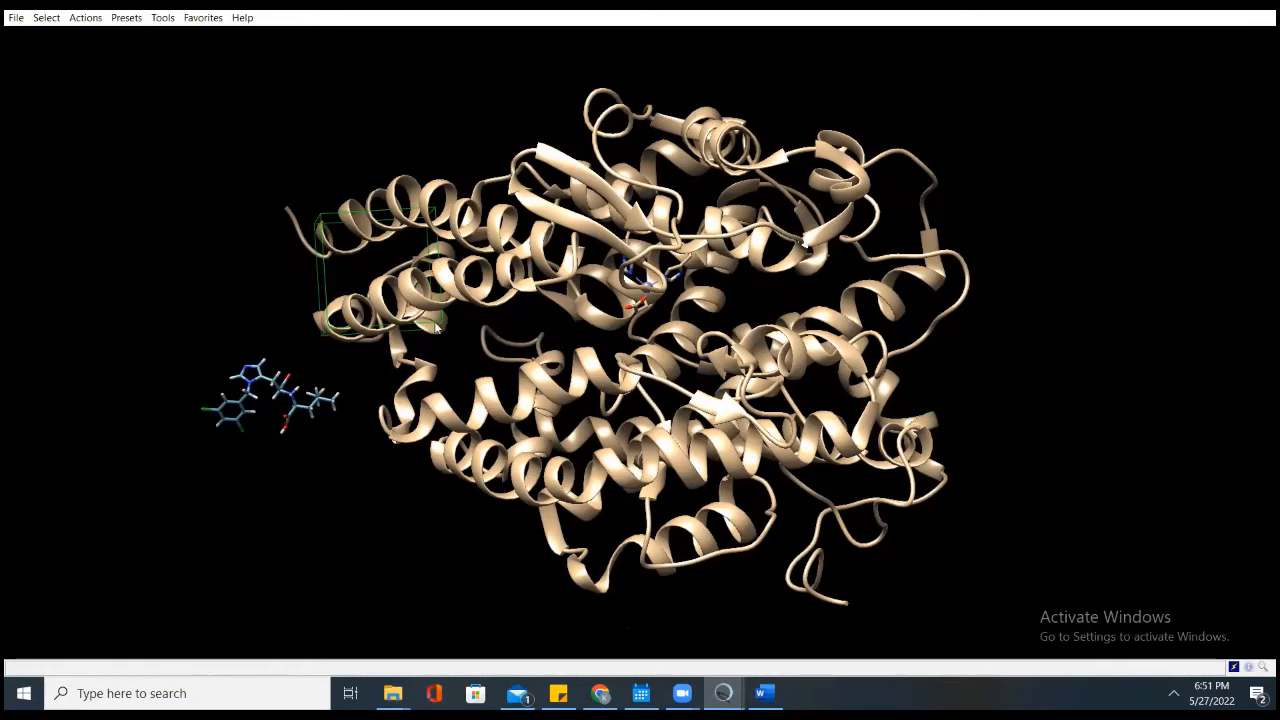
mouse_move(437, 325)
left_mouse_down()
mouse_move(442, 371)
mouse_move(440, 347)
left_mouse_up()
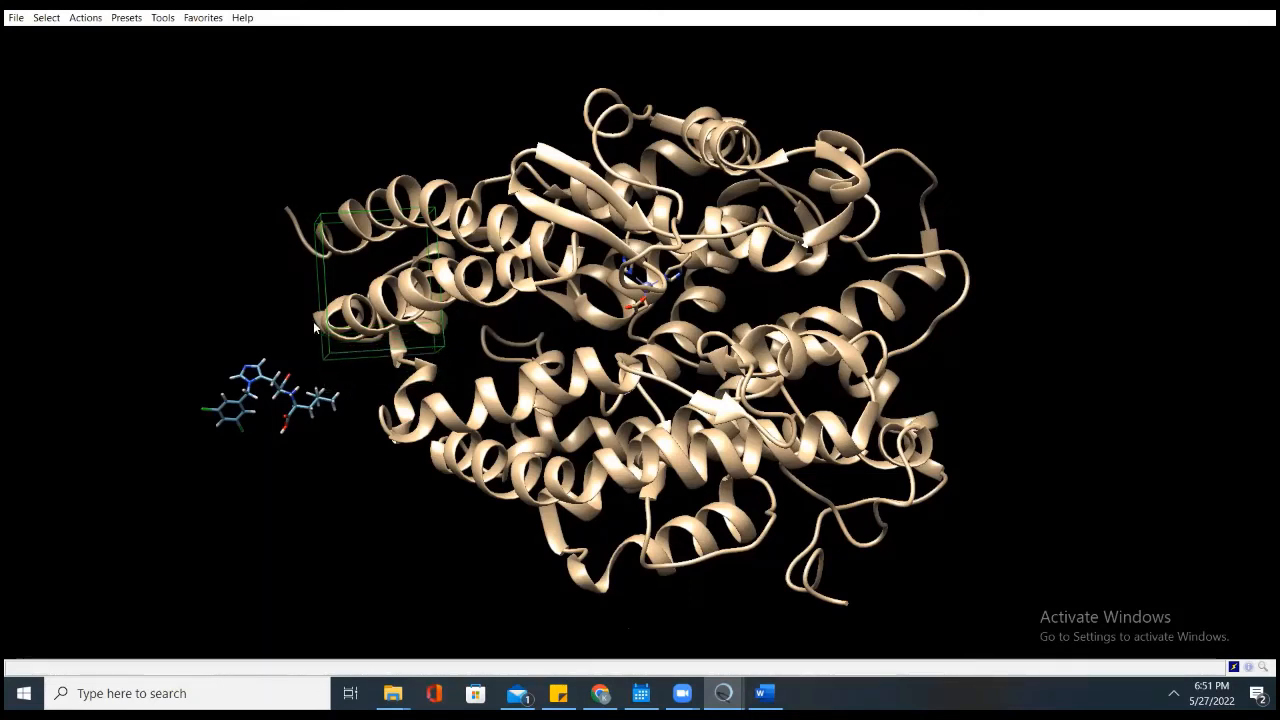
left_click_drag(317, 334, 585, 317)
left_click_drag(716, 325, 694, 310)
left_click_drag(577, 340, 606, 369)
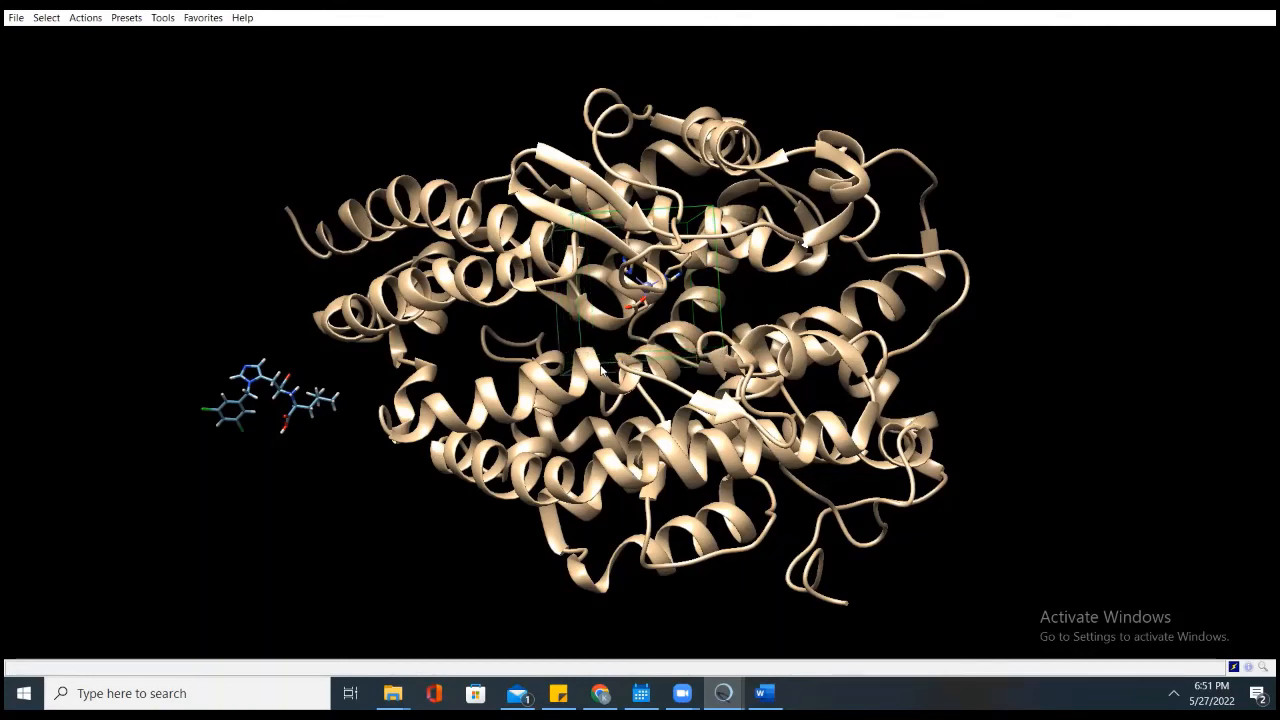
left_click_drag(717, 246, 727, 250)
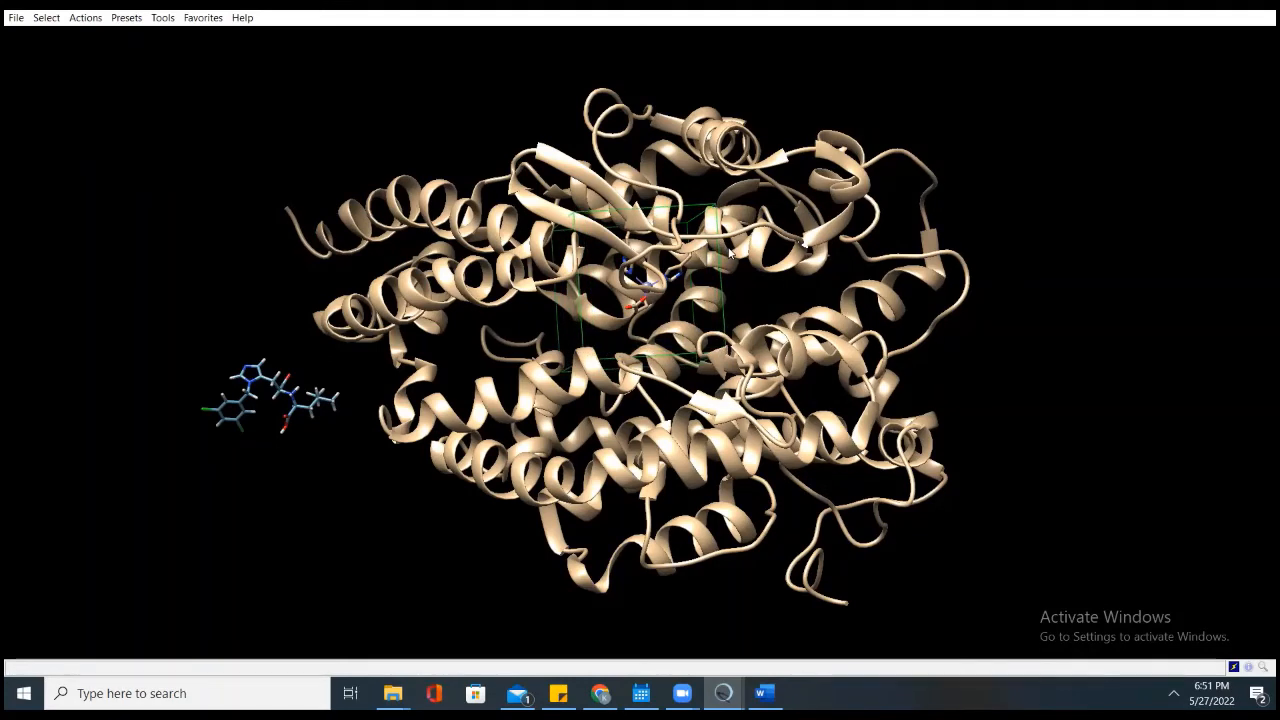
left_click_drag(667, 208, 666, 188, "shift")
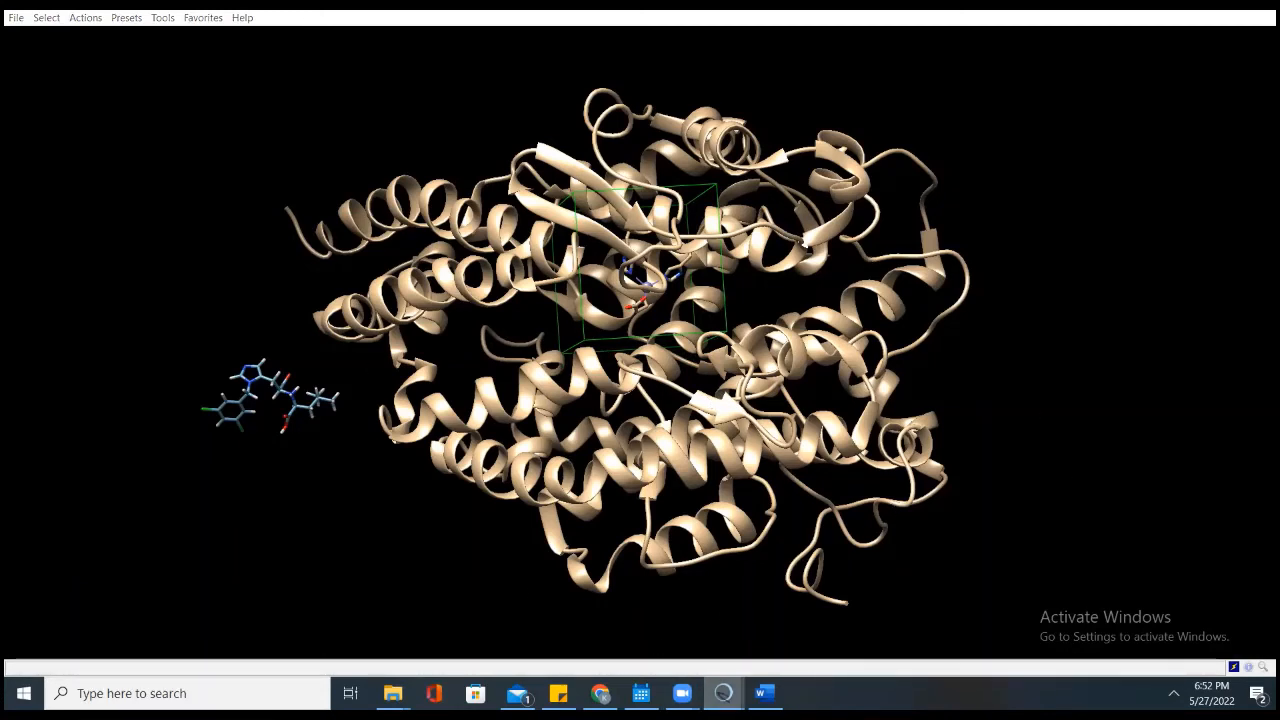
Step: Turn off mouse resizing of the search volume and inspect the box's fit around the binding site from several angles
mouse_move(723, 693)
left_click(812, 615)
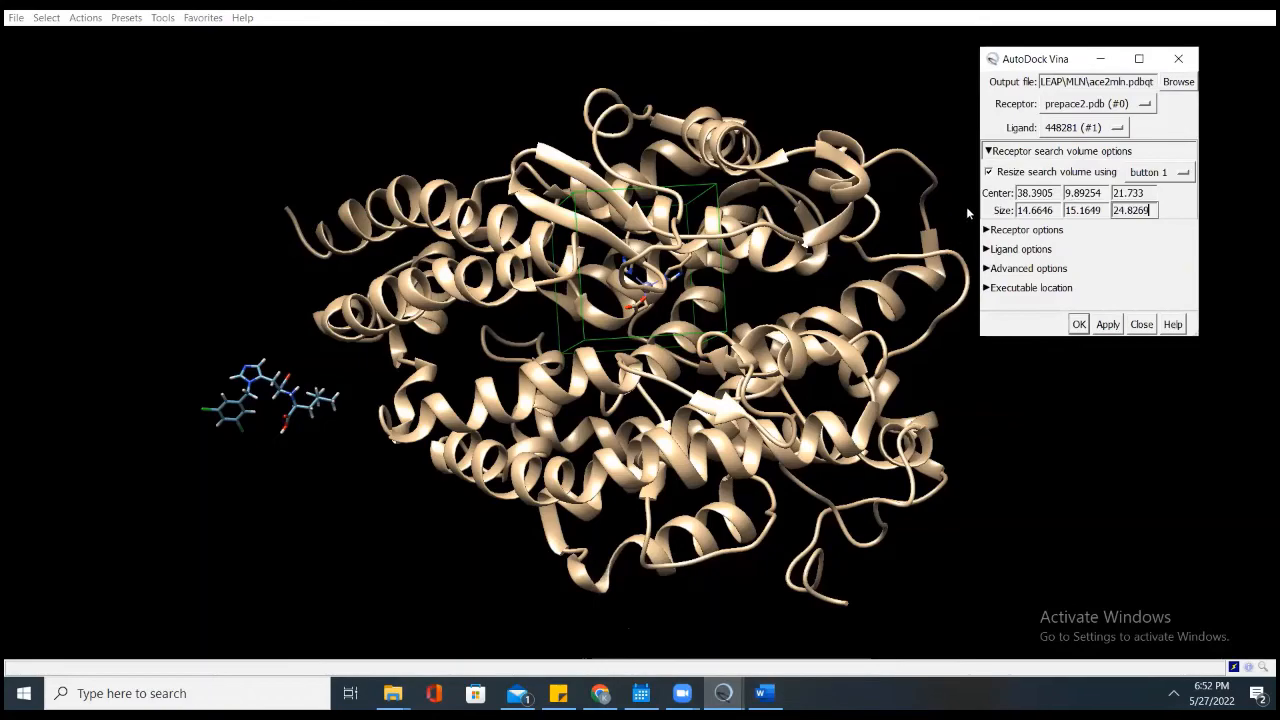
left_click(993, 173)
left_click_drag(796, 345, 541, 341)
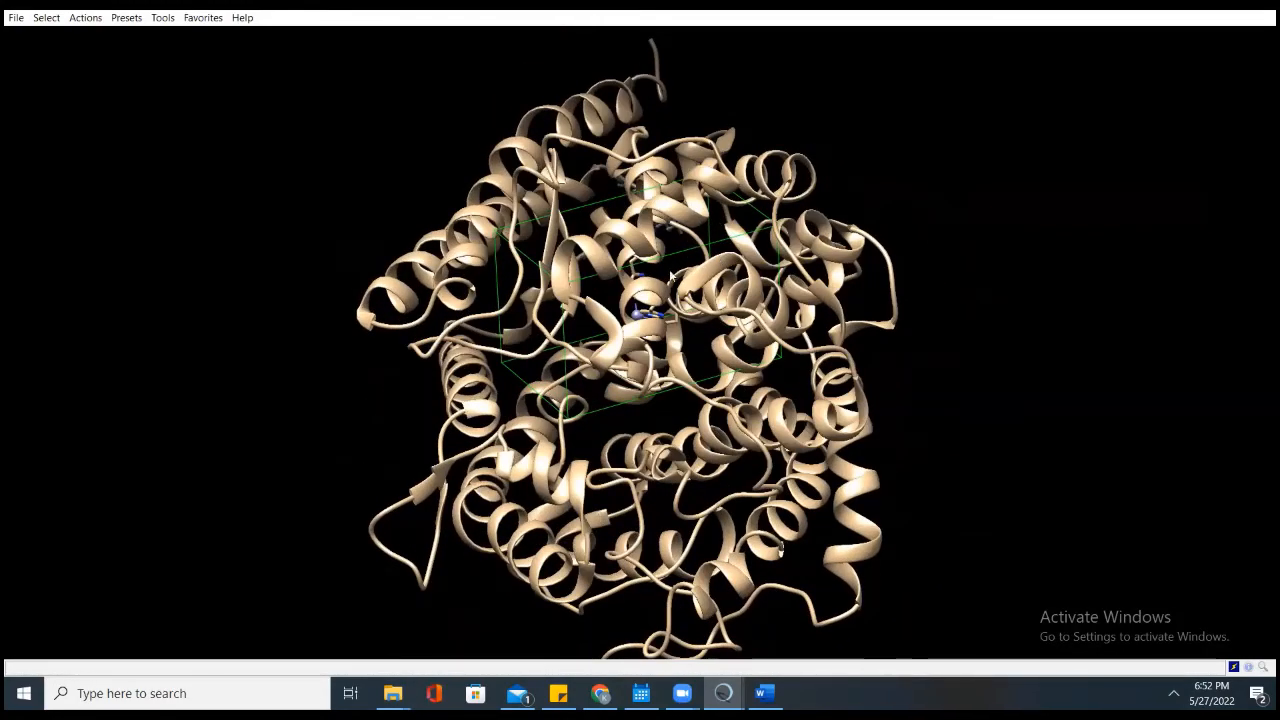
left_click_drag(643, 317, 677, 264)
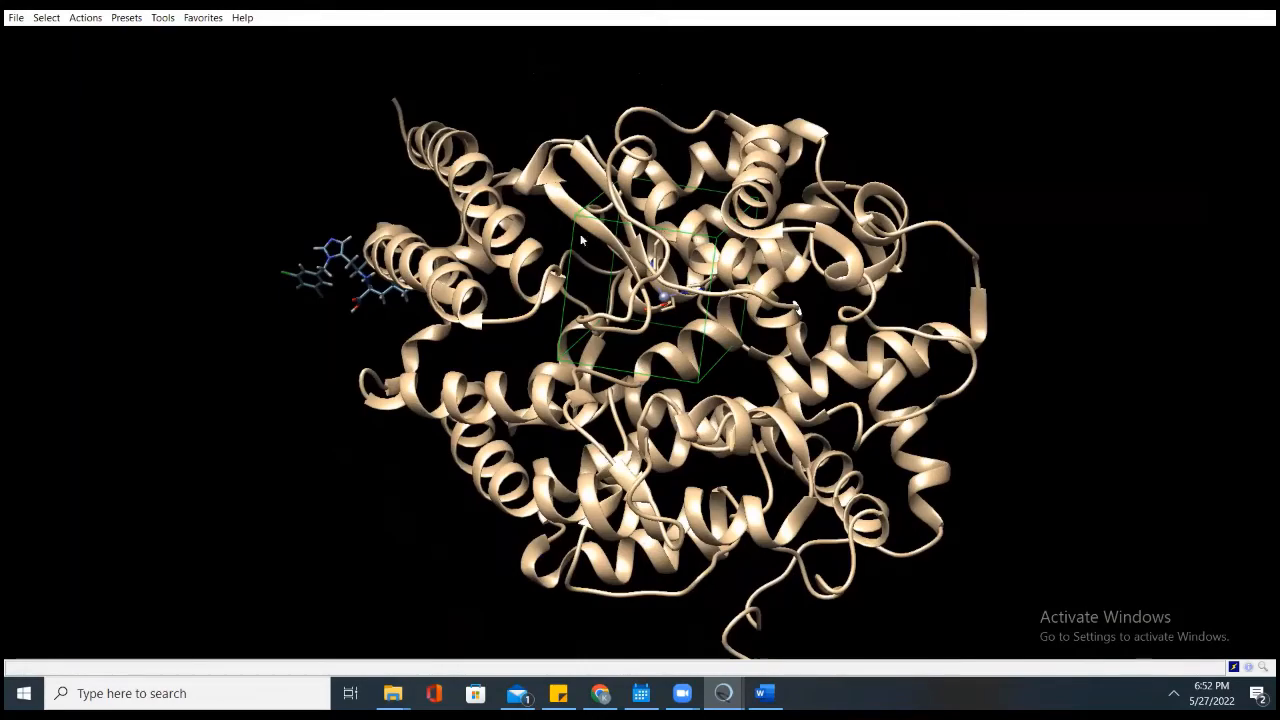
left_click_drag(745, 327, 525, 385)
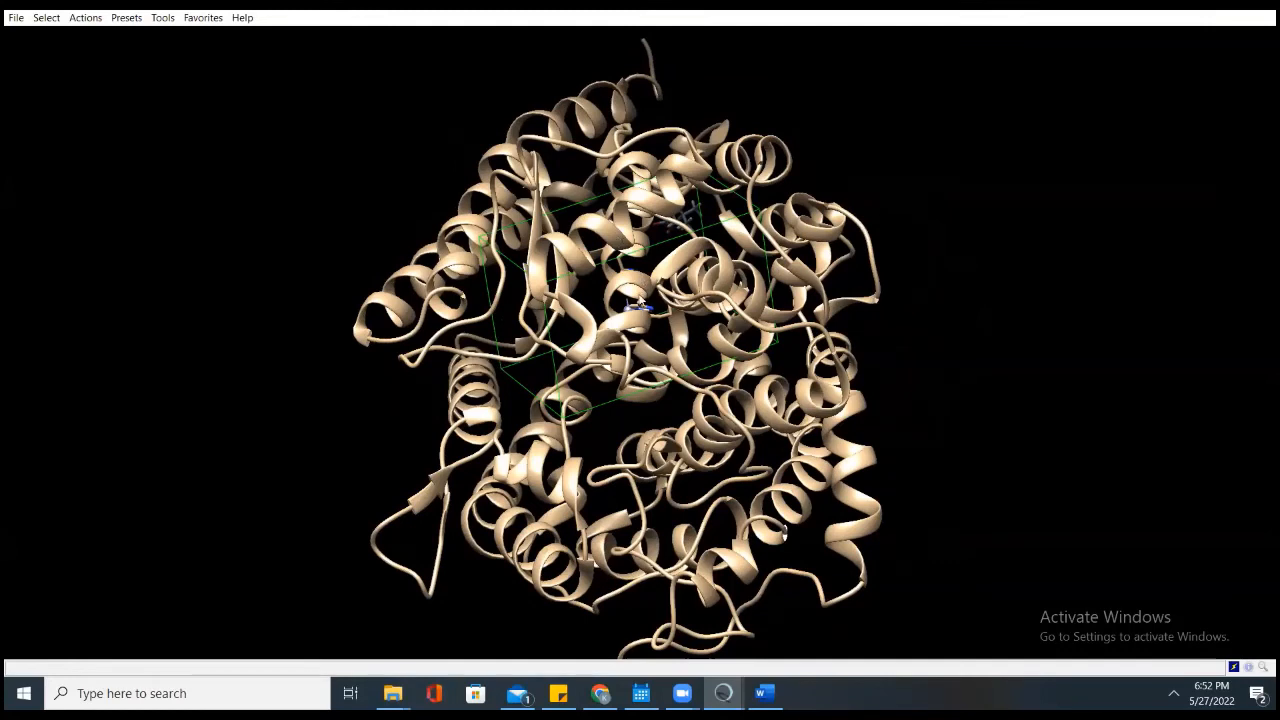
Step: Re-enable mouse resizing and reshape the search box to about 21.1 × 15.2 × 17.9, centered at about 40.1, 9.9, 21.8
mouse_move(723, 693)
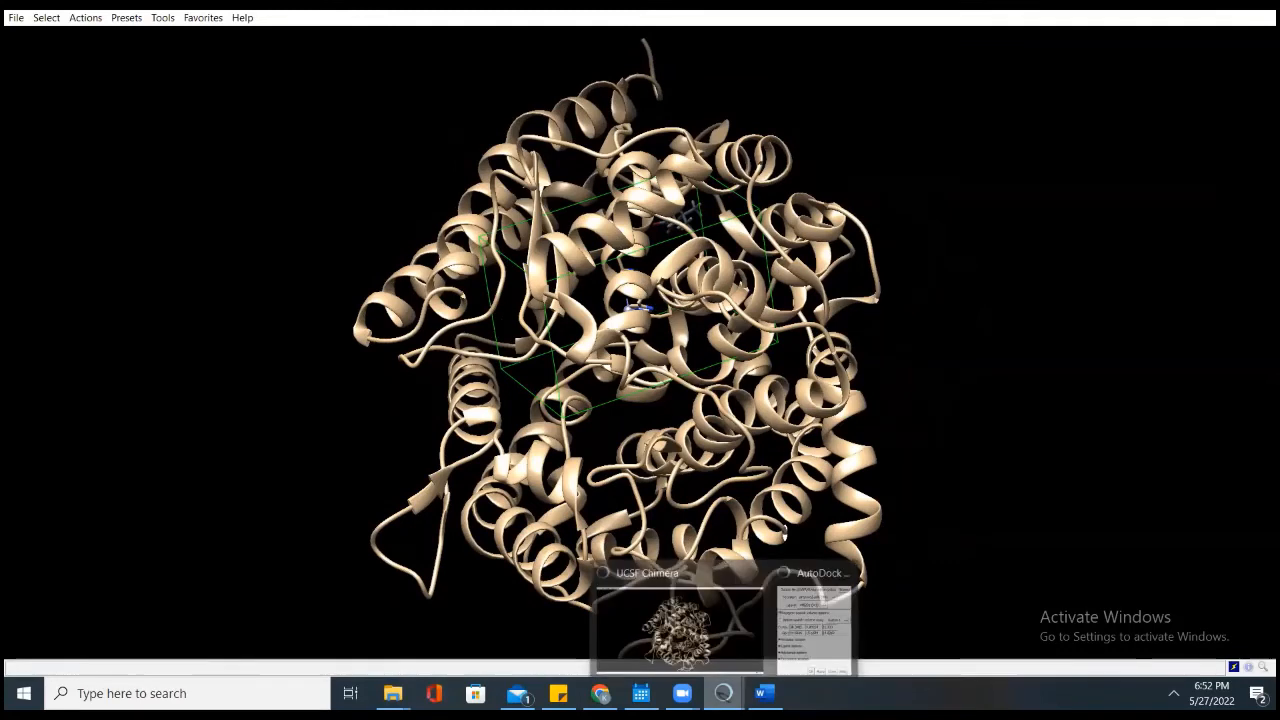
left_click(812, 620)
left_click(1148, 210)
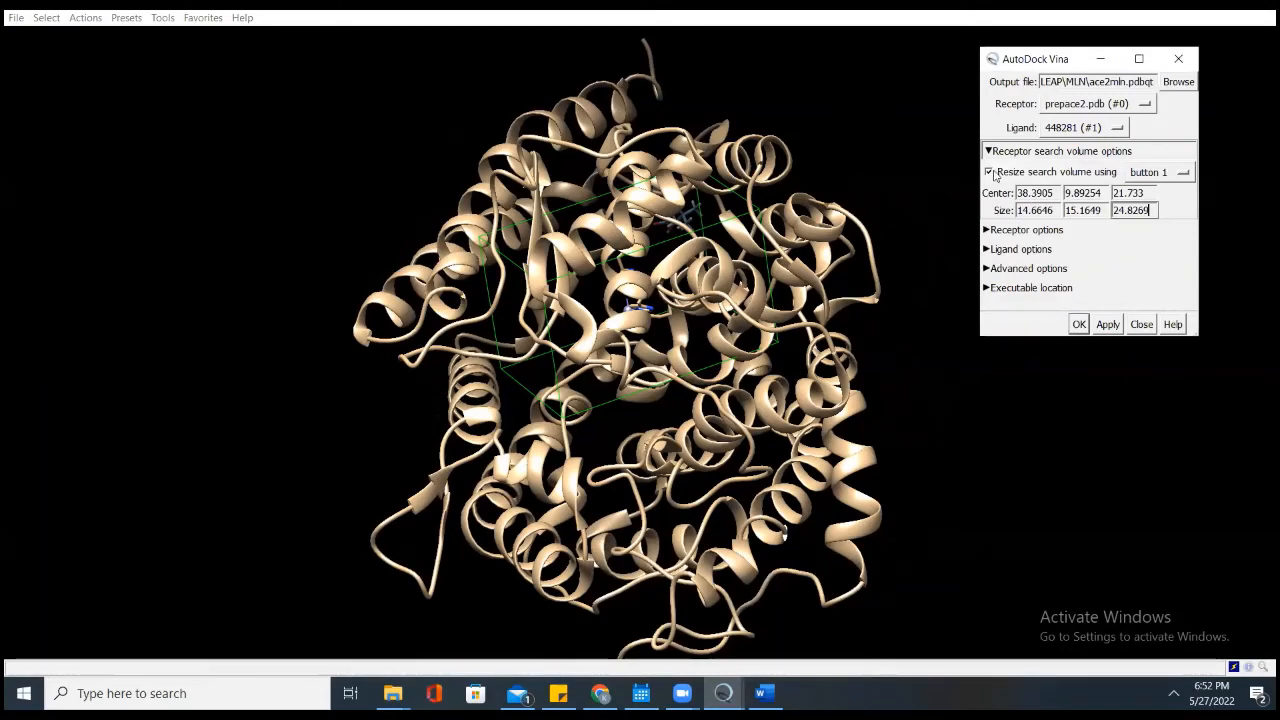
left_click_drag(679, 348, 708, 371)
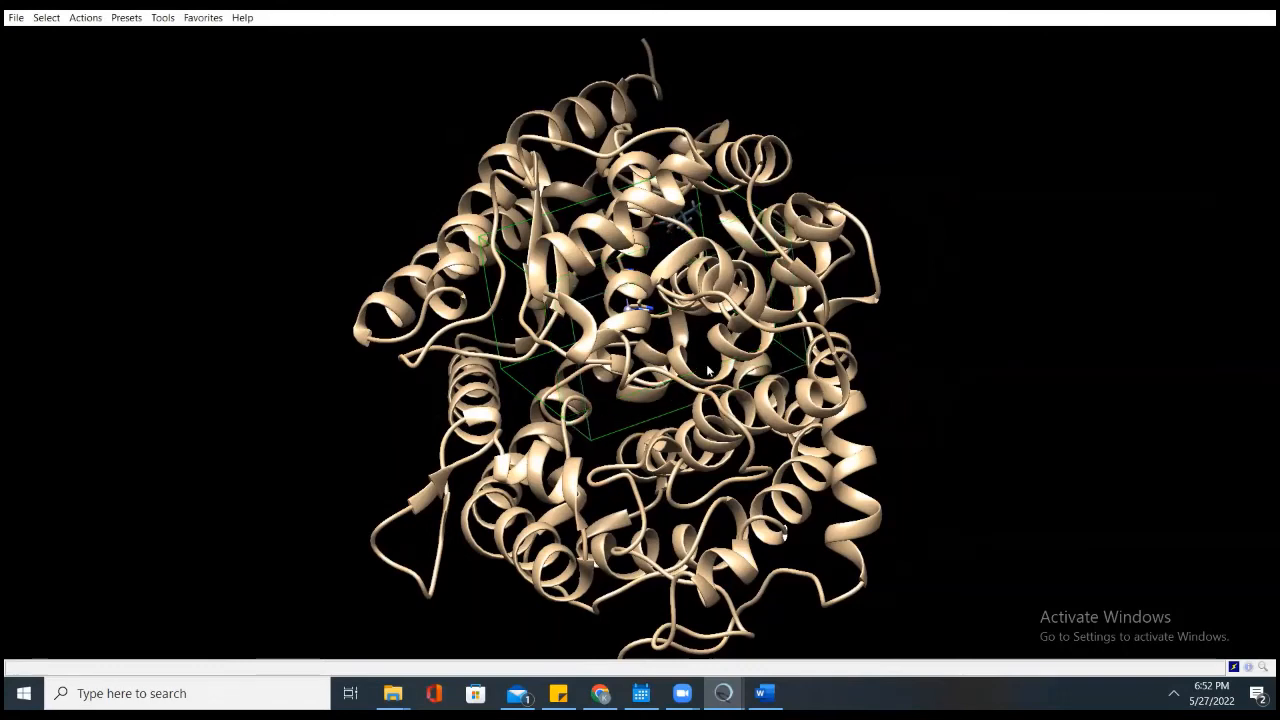
left_click_drag(605, 373, 553, 398)
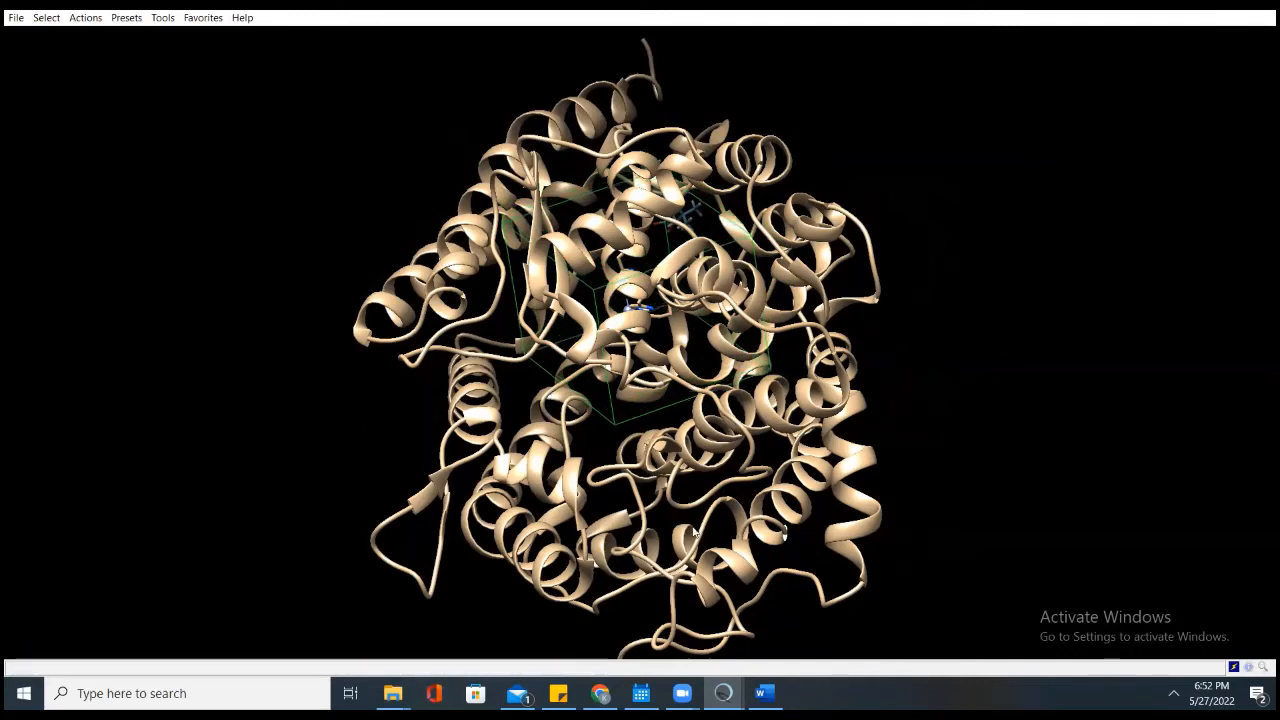
mouse_move(723, 693)
left_click(795, 615)
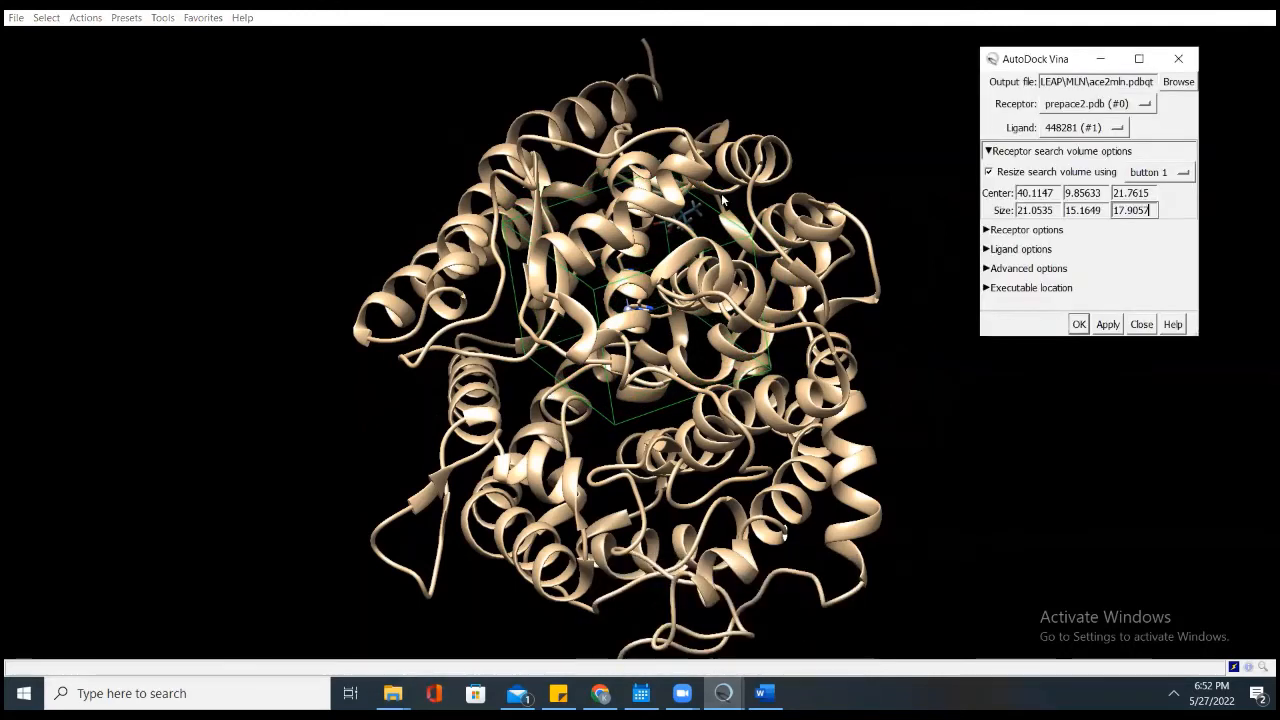
Step: Turn off mouse resizing of the search volume and check from several angles how the reshaped box encloses the metal ion site
left_click(1008, 176)
left_click_drag(695, 370, 636, 463)
left_click_drag(531, 455, 541, 375)
left_click_drag(766, 435, 492, 357)
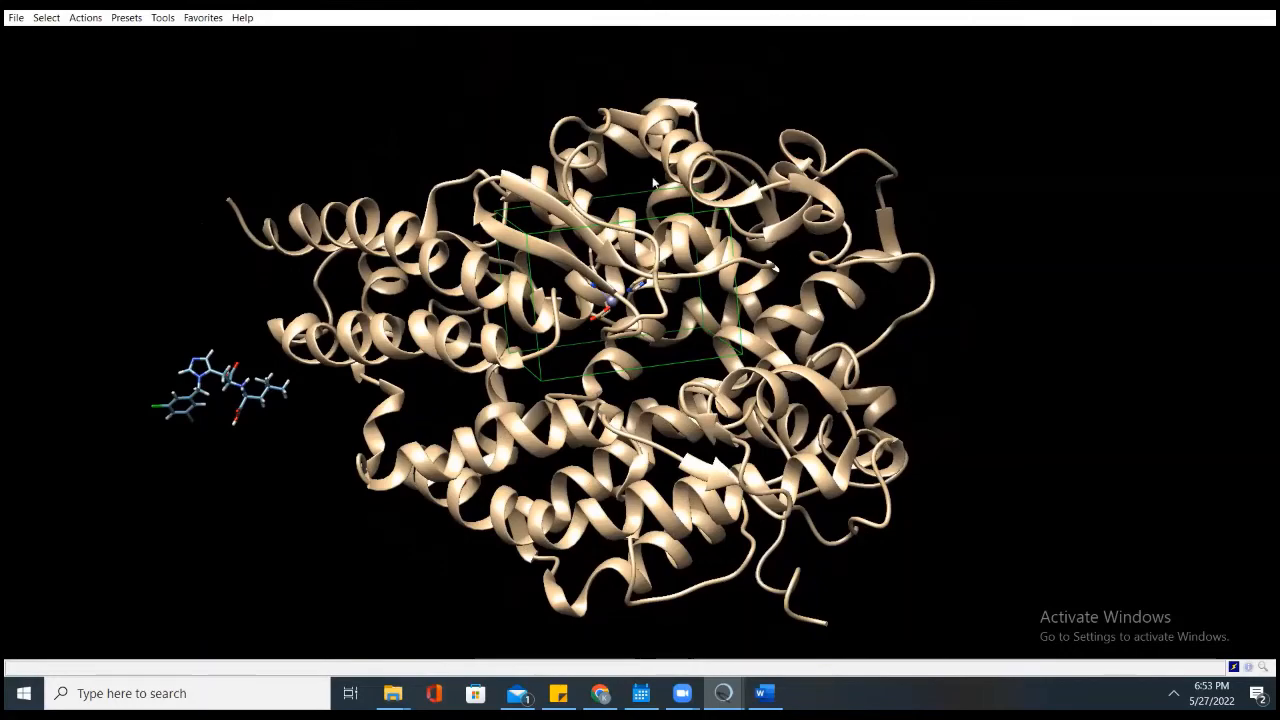
left_click_drag(606, 238, 551, 288)
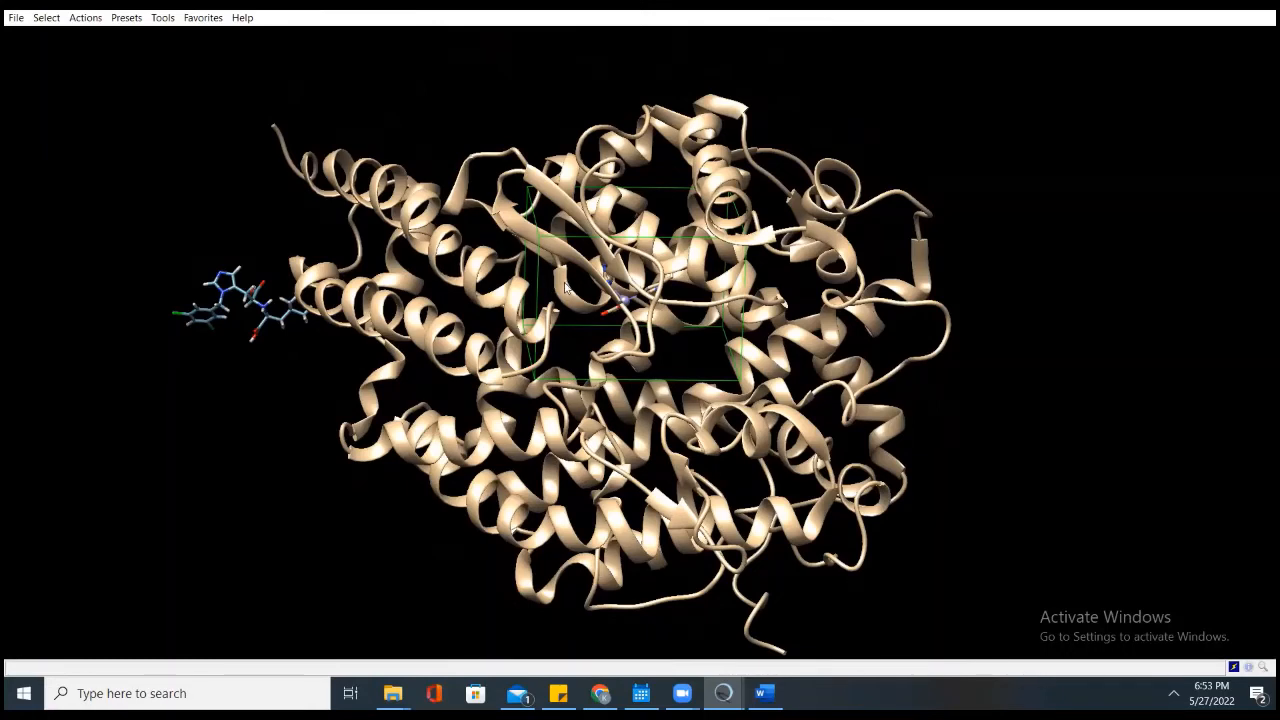
Step: Review the receptor, ligand and advanced docking options in the AutoDock Vina settings
mouse_move(723, 693)
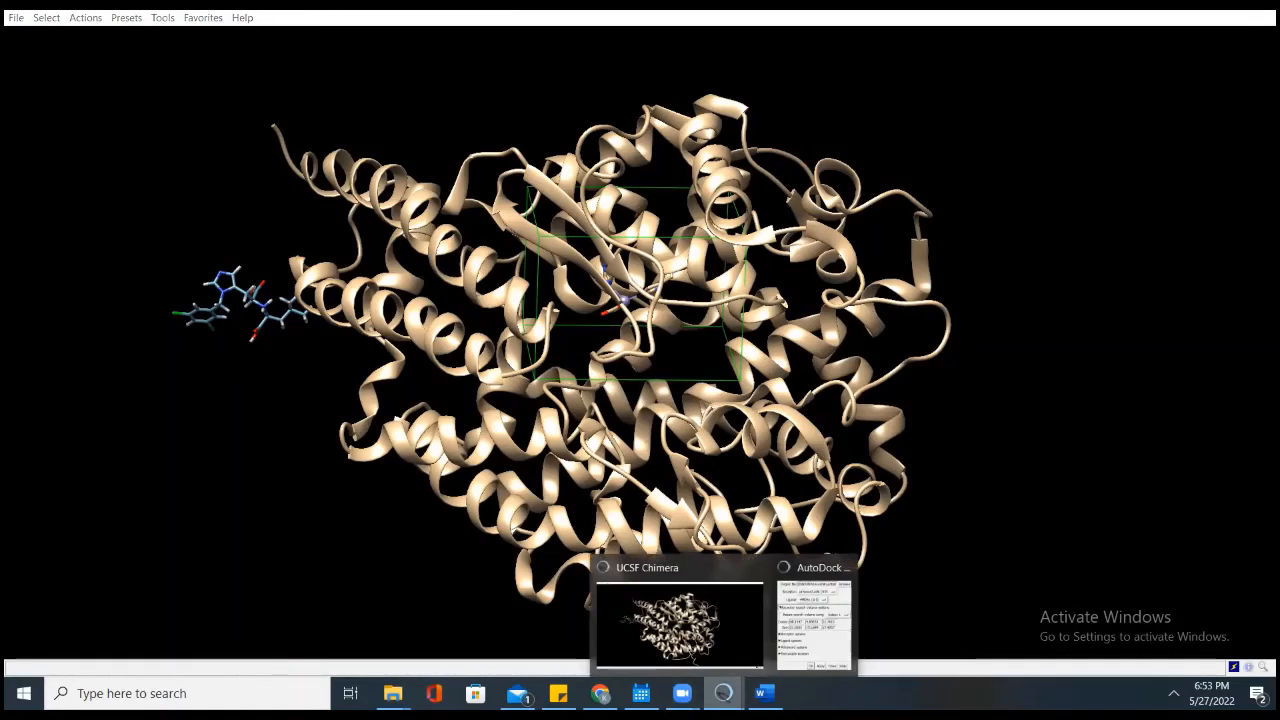
left_click(794, 637)
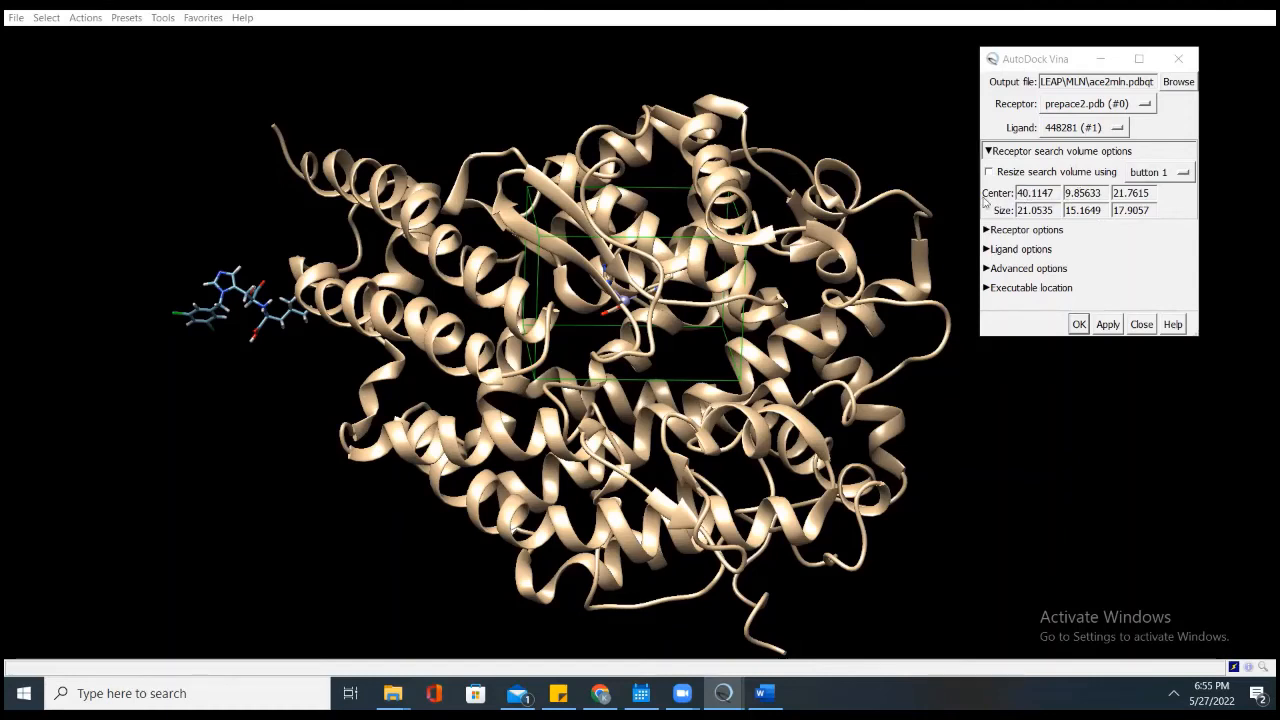
left_click(1009, 232)
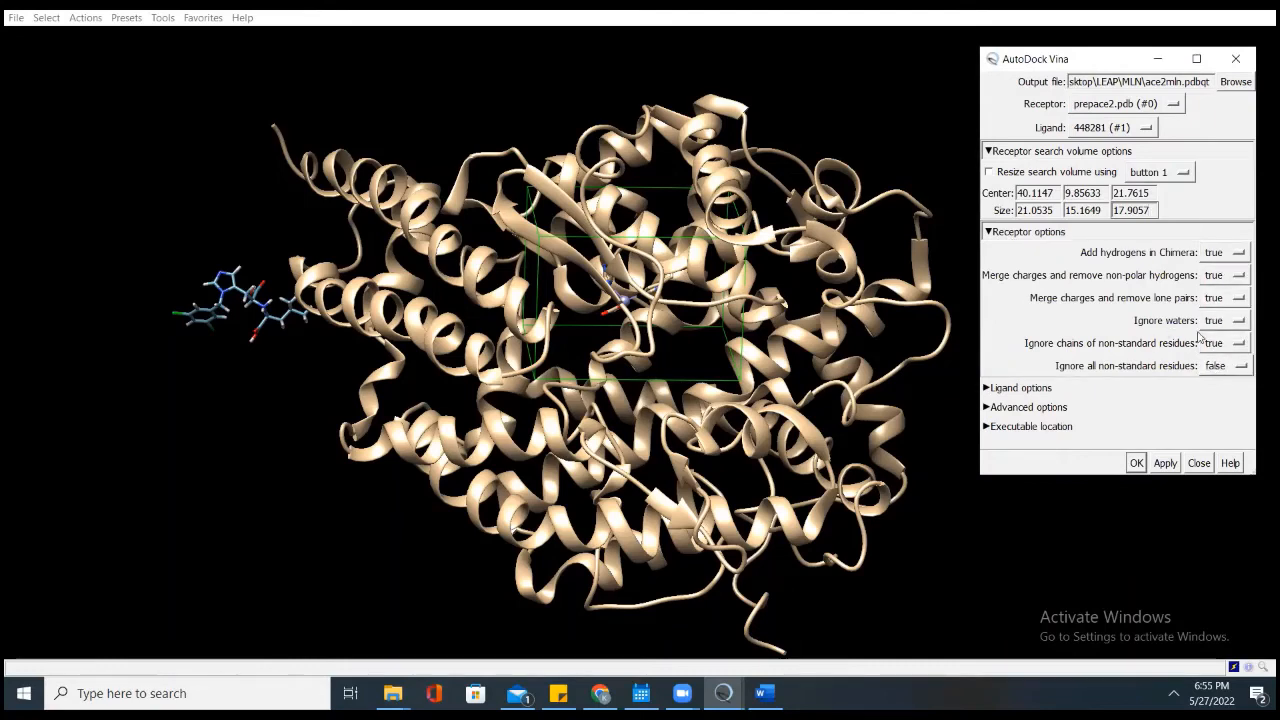
left_click(1013, 233)
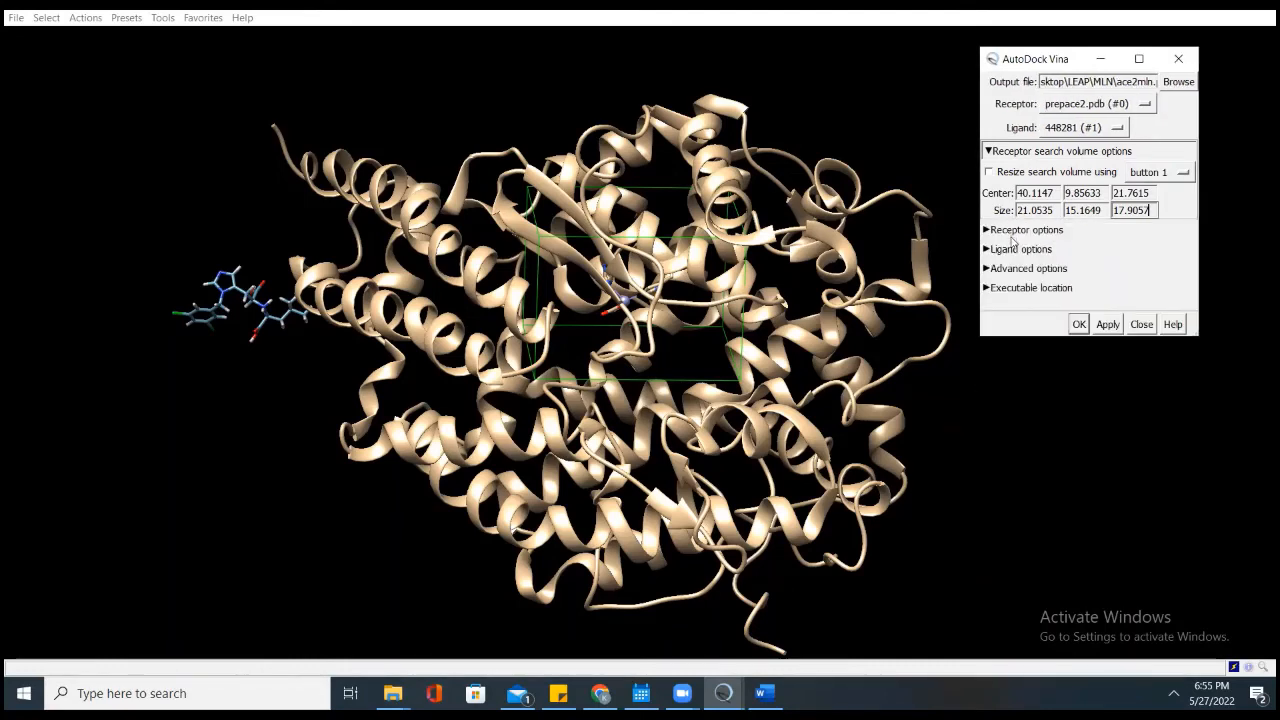
left_click(1010, 251)
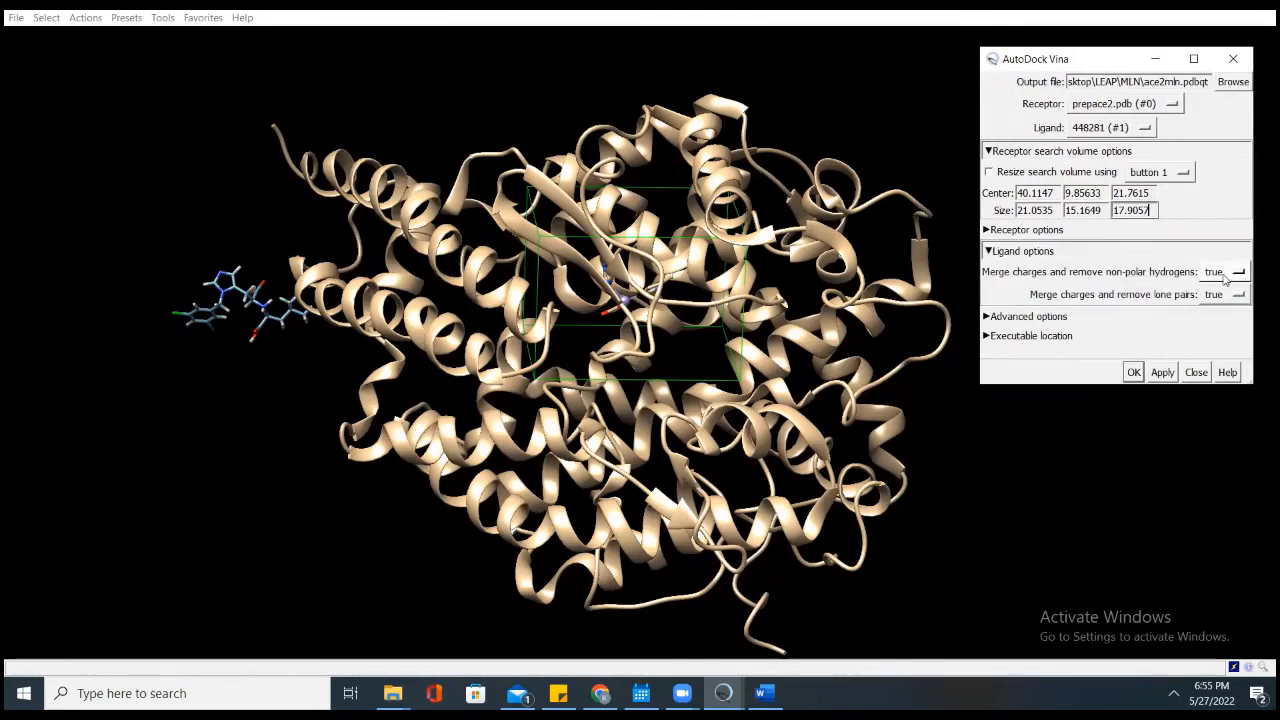
left_click(1021, 253)
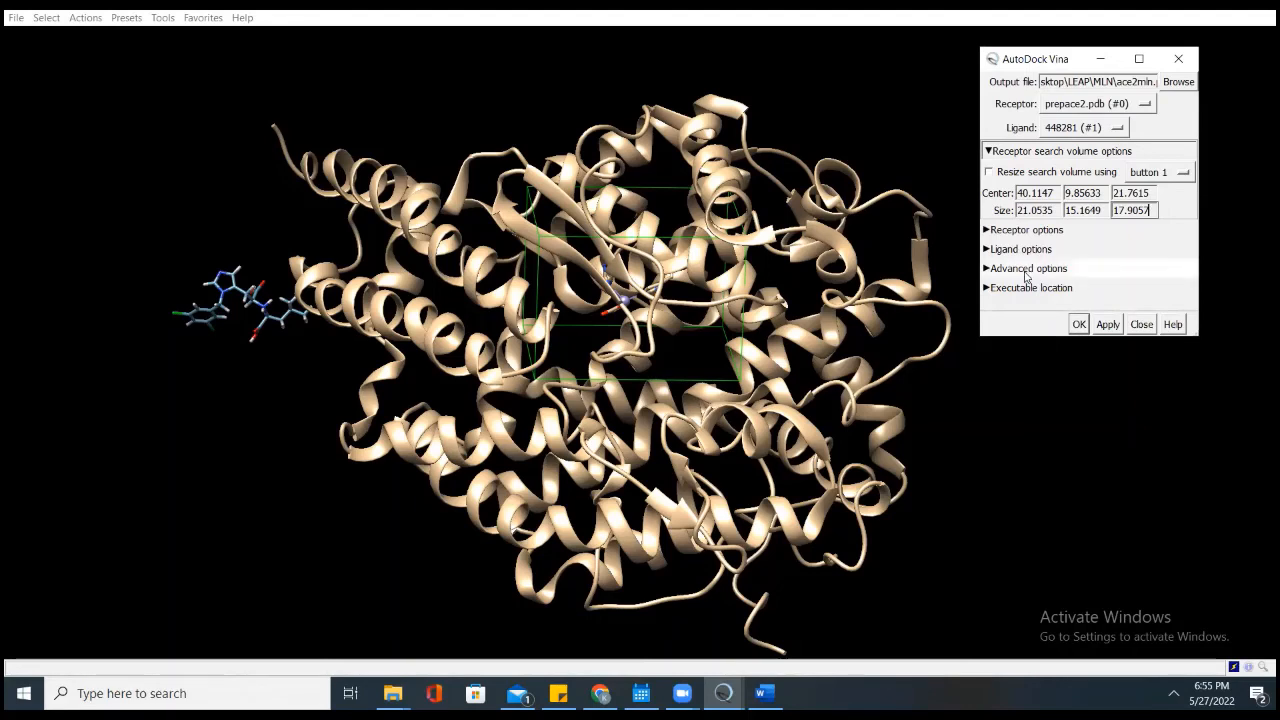
left_click(1030, 269)
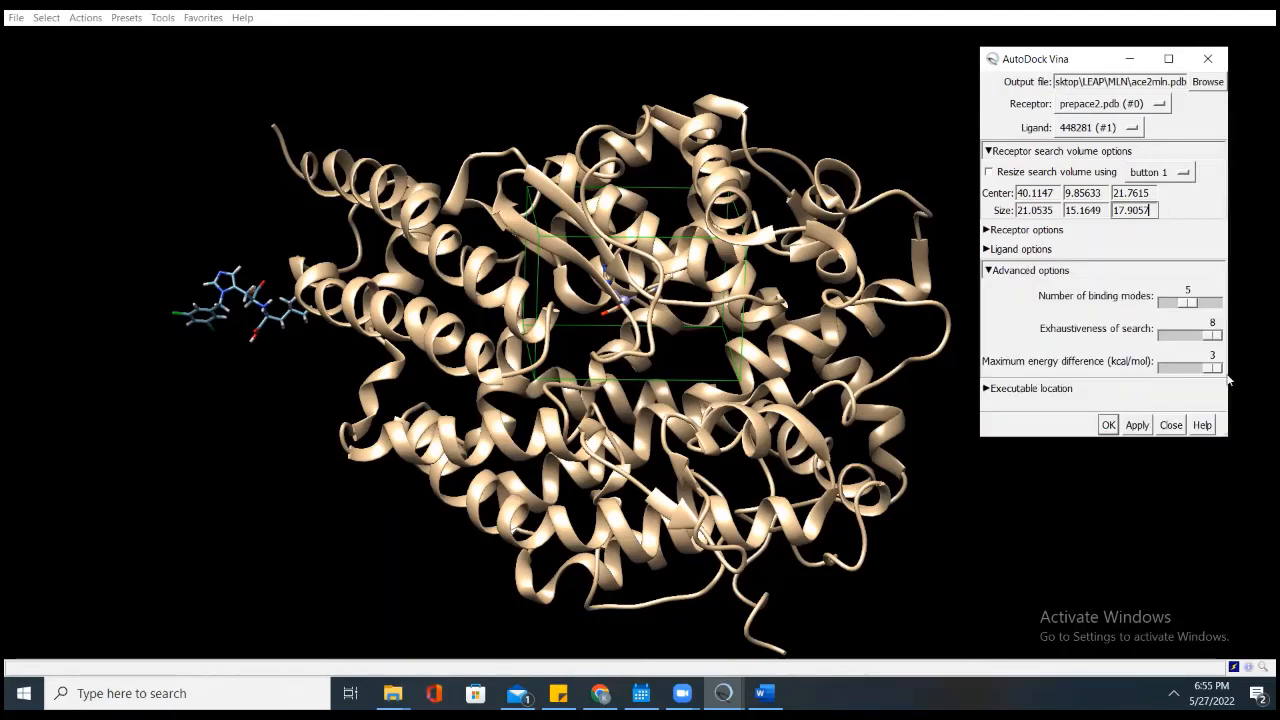
left_click(1025, 270)
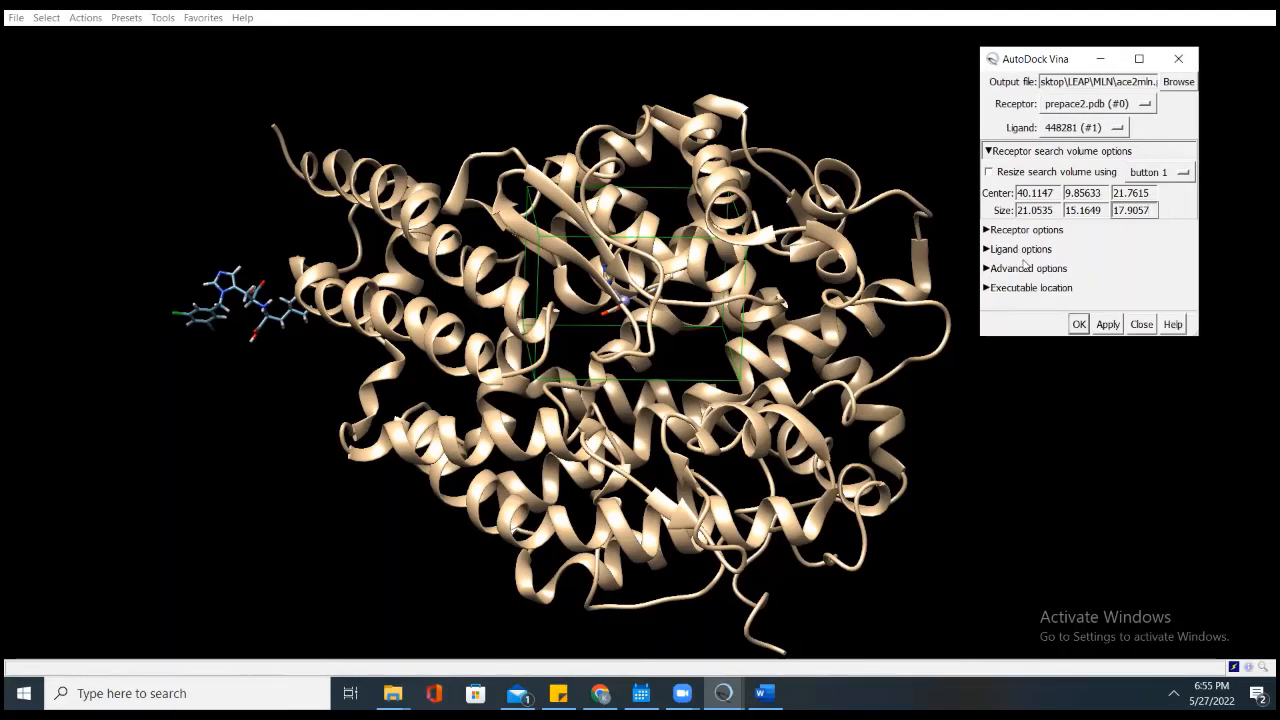
left_click(1021, 270)
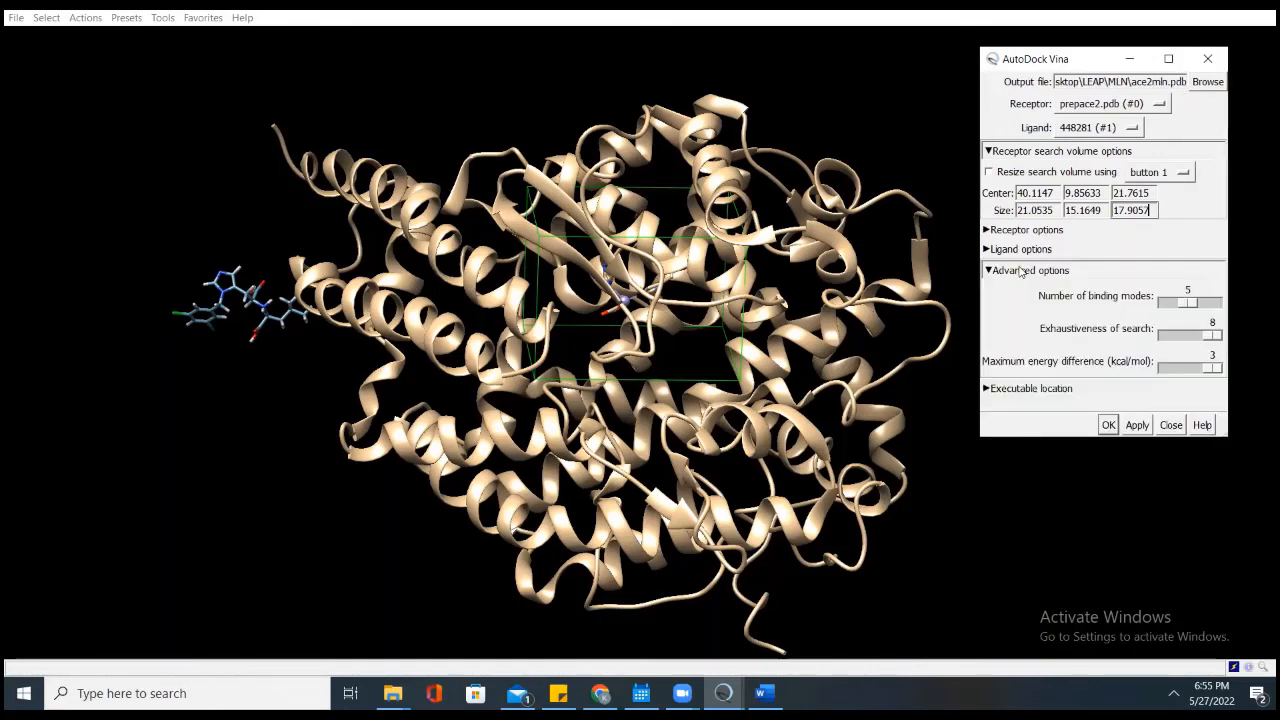
left_click(1021, 270)
Step: Show the executable location settings with the local option and browse the folders for the Vina executable, then dismiss the file browser
left_click(1021, 290)
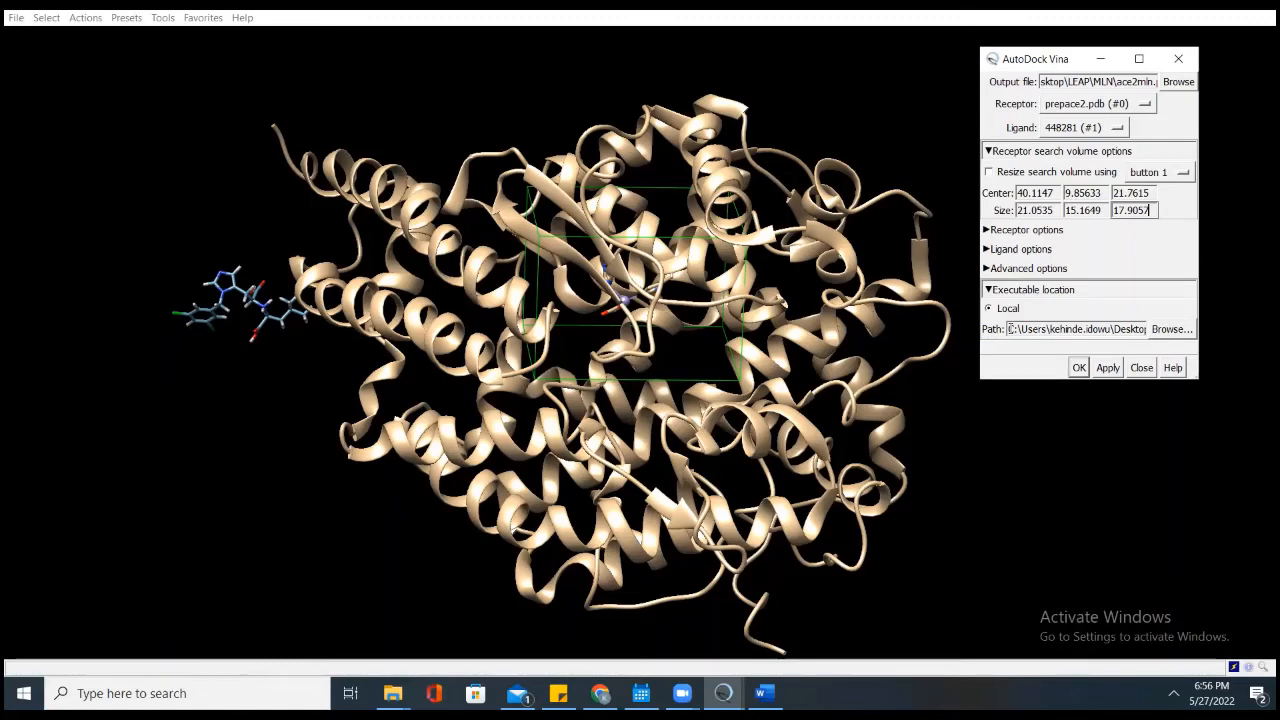
left_click(988, 310)
left_click(989, 290)
left_click(989, 290)
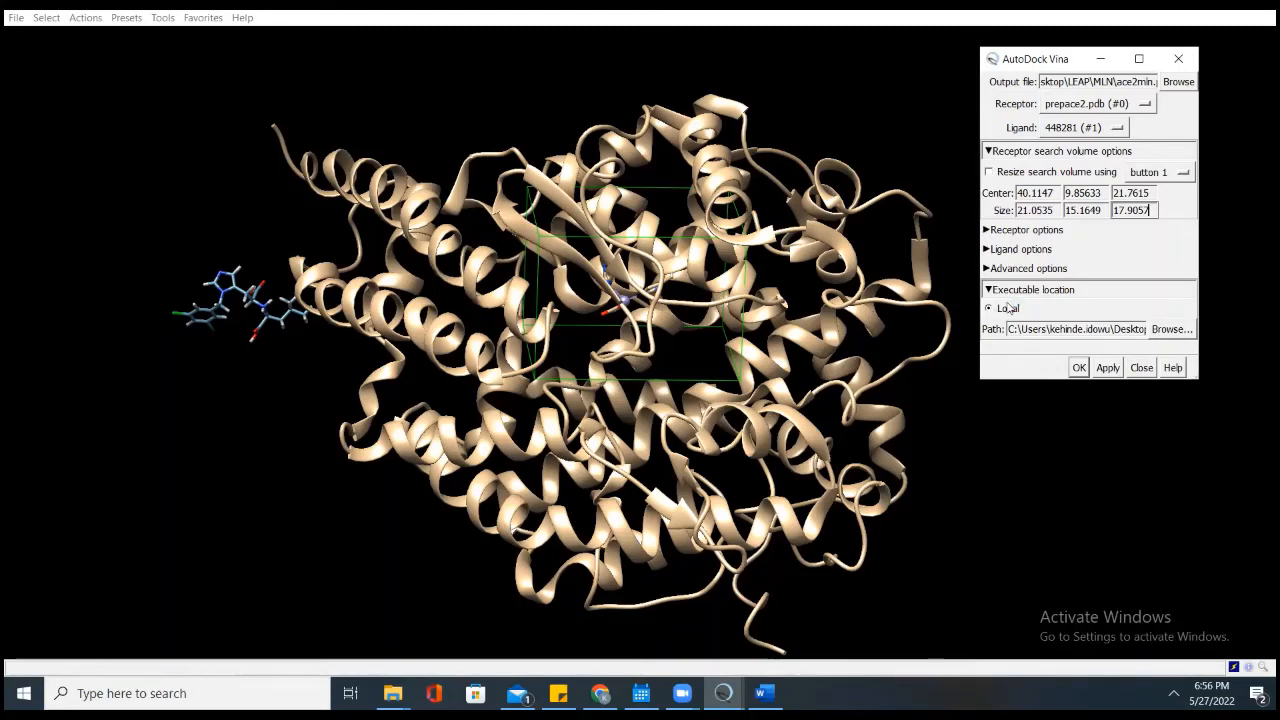
left_click(1168, 329)
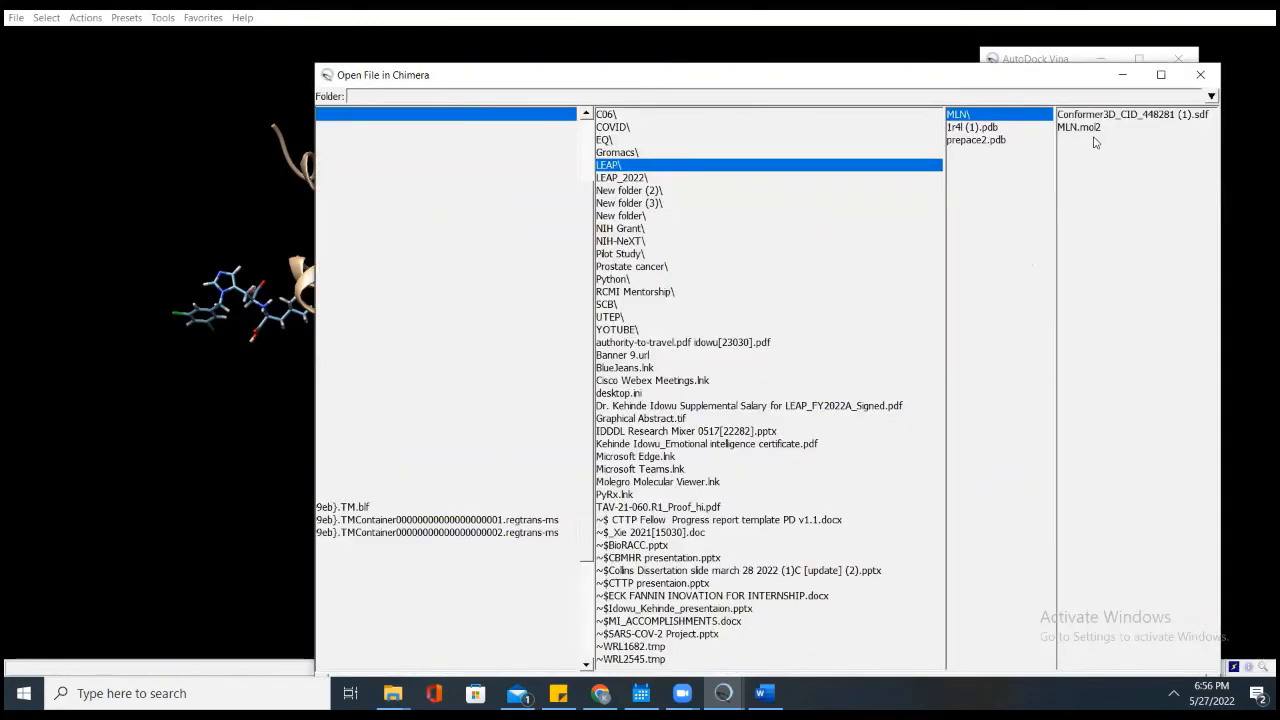
left_click(1201, 78)
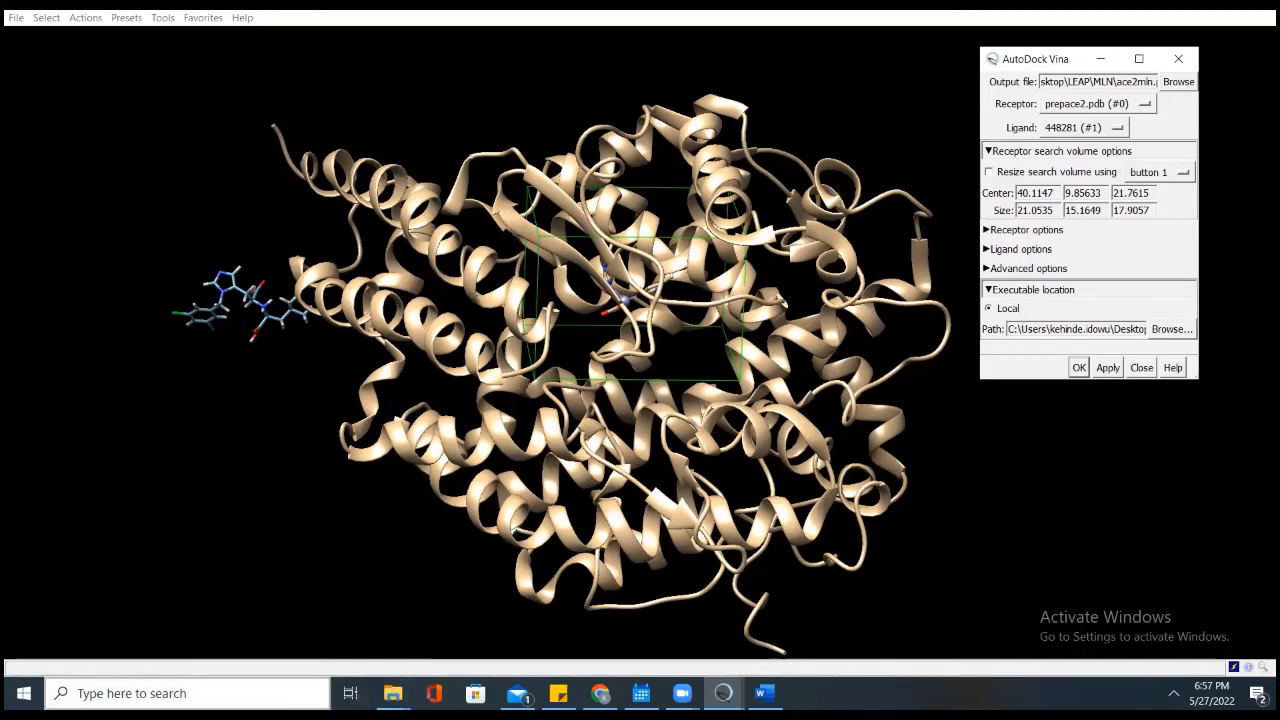
Step: Search the computer for "vina" and check the Supporting Document folder in File Explorer for the Vina program
left_click(180, 693)
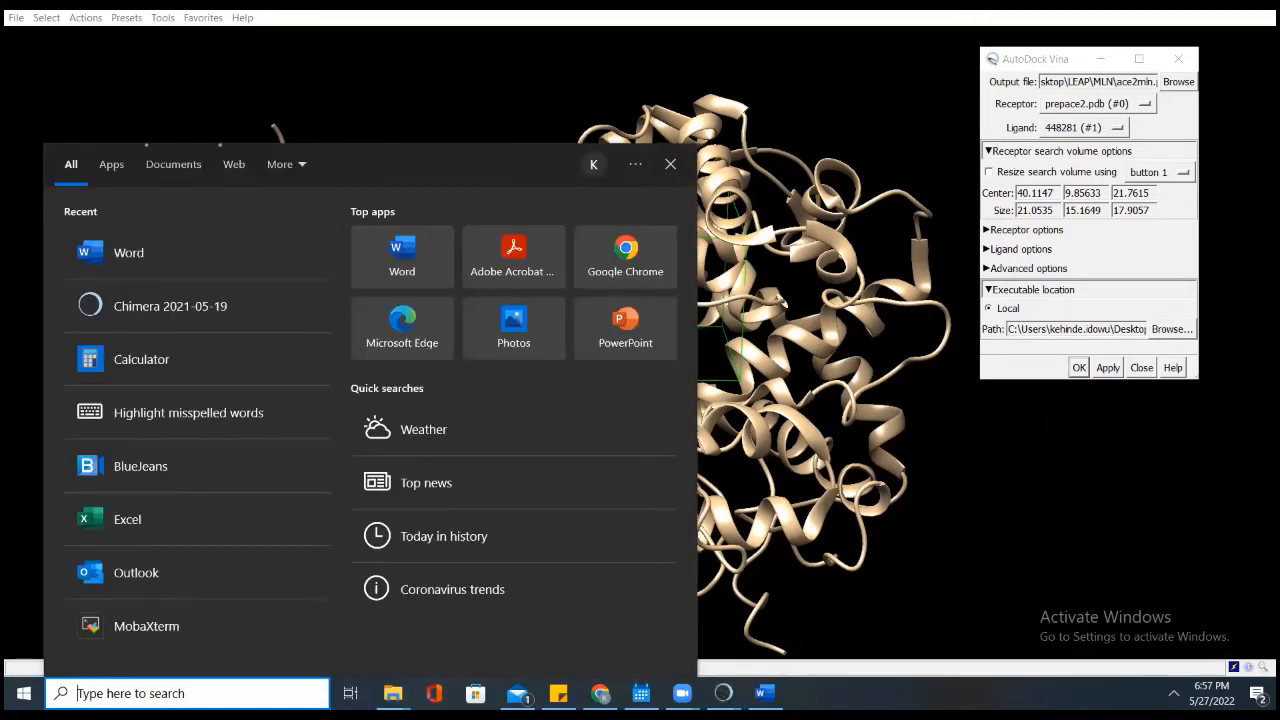
type("vina")
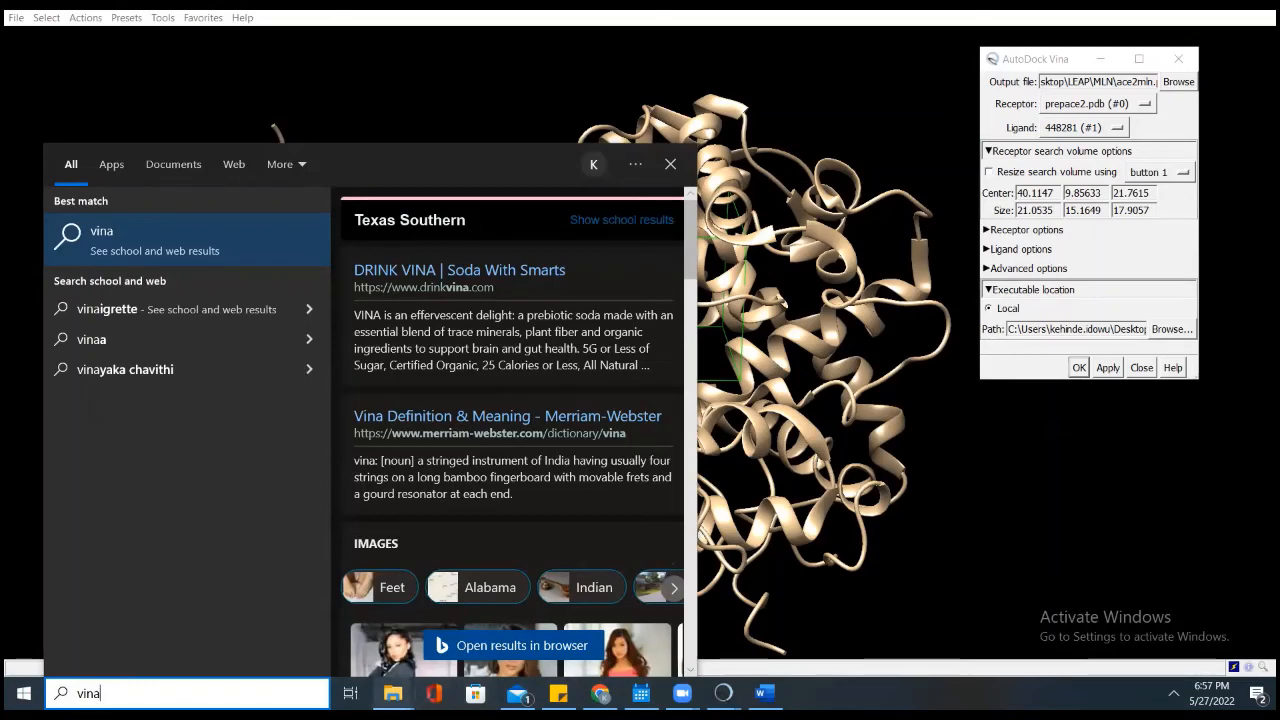
left_click(392, 693)
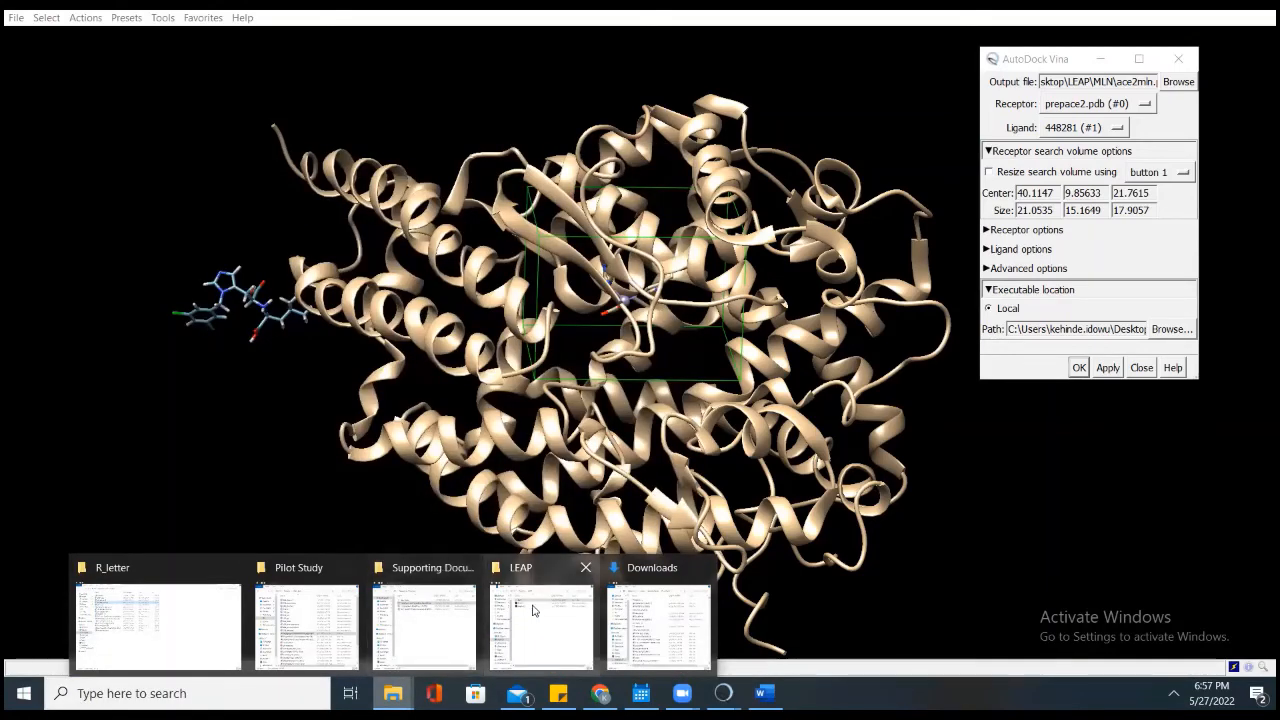
left_click(424, 627)
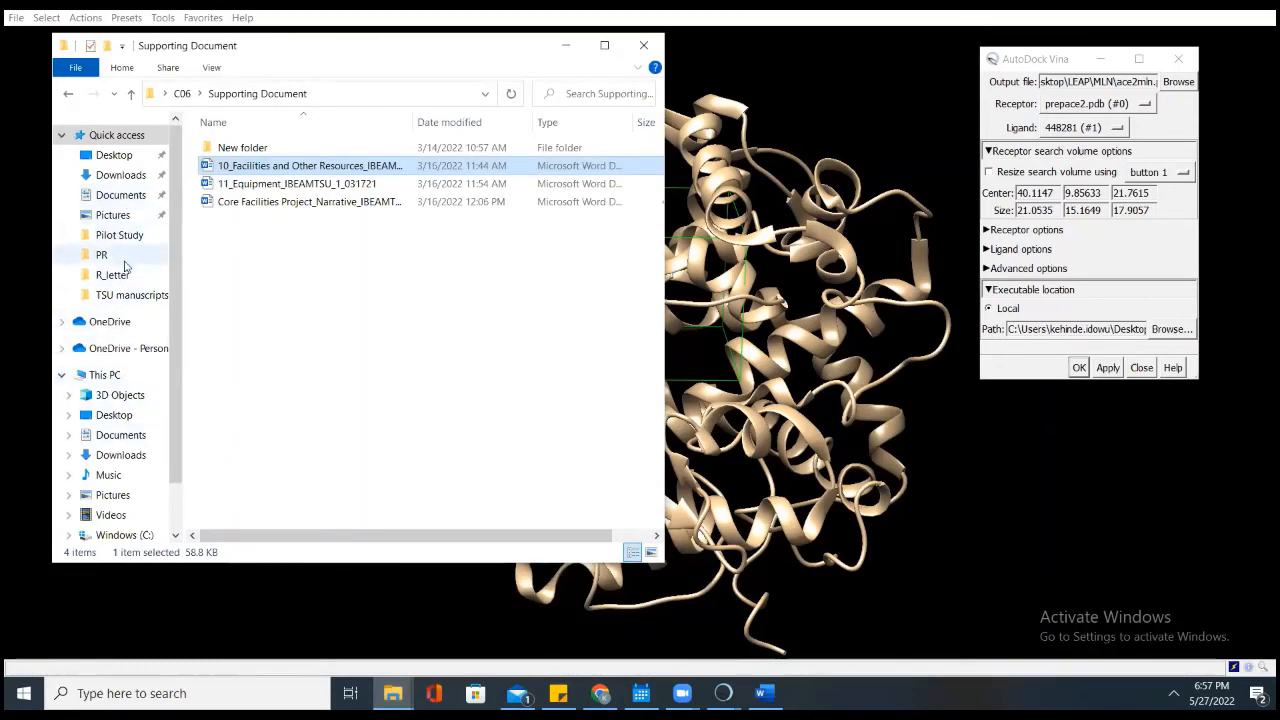
left_click(775, 79)
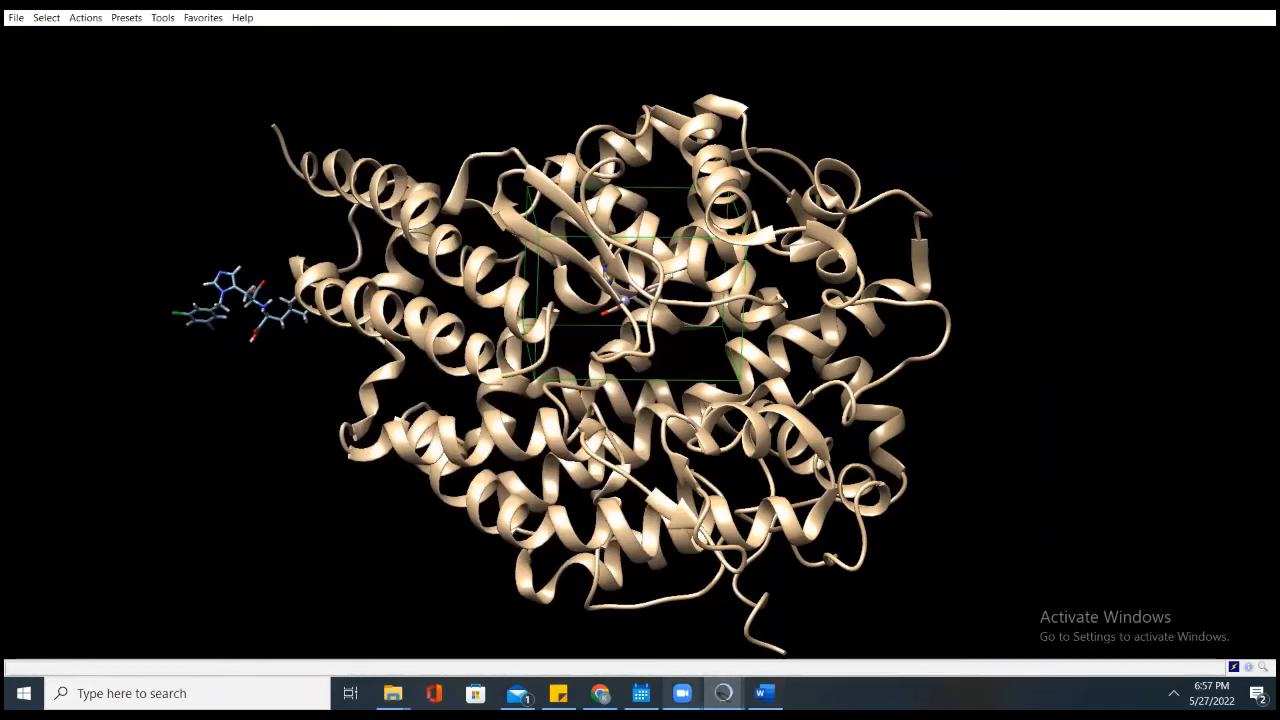
Step: Switch to Chrome and search Google for "autodock vina" in a new tab
left_click(602, 694)
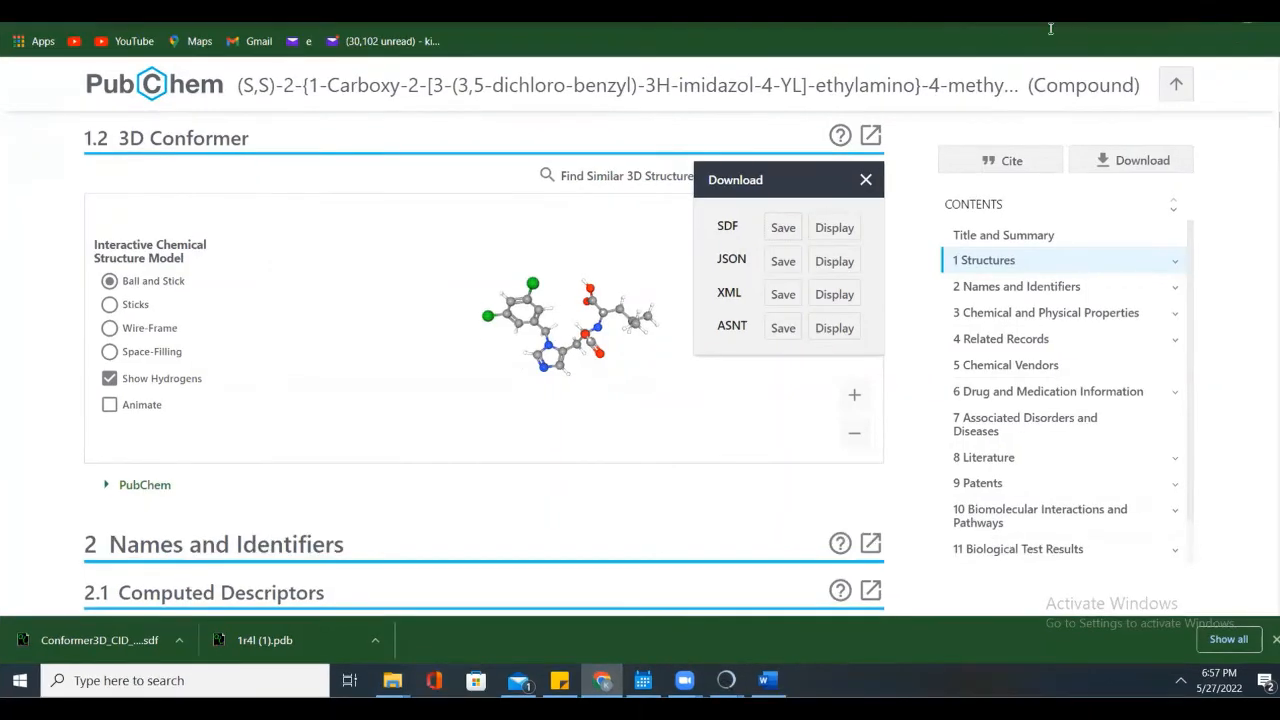
key("ctrl+t")
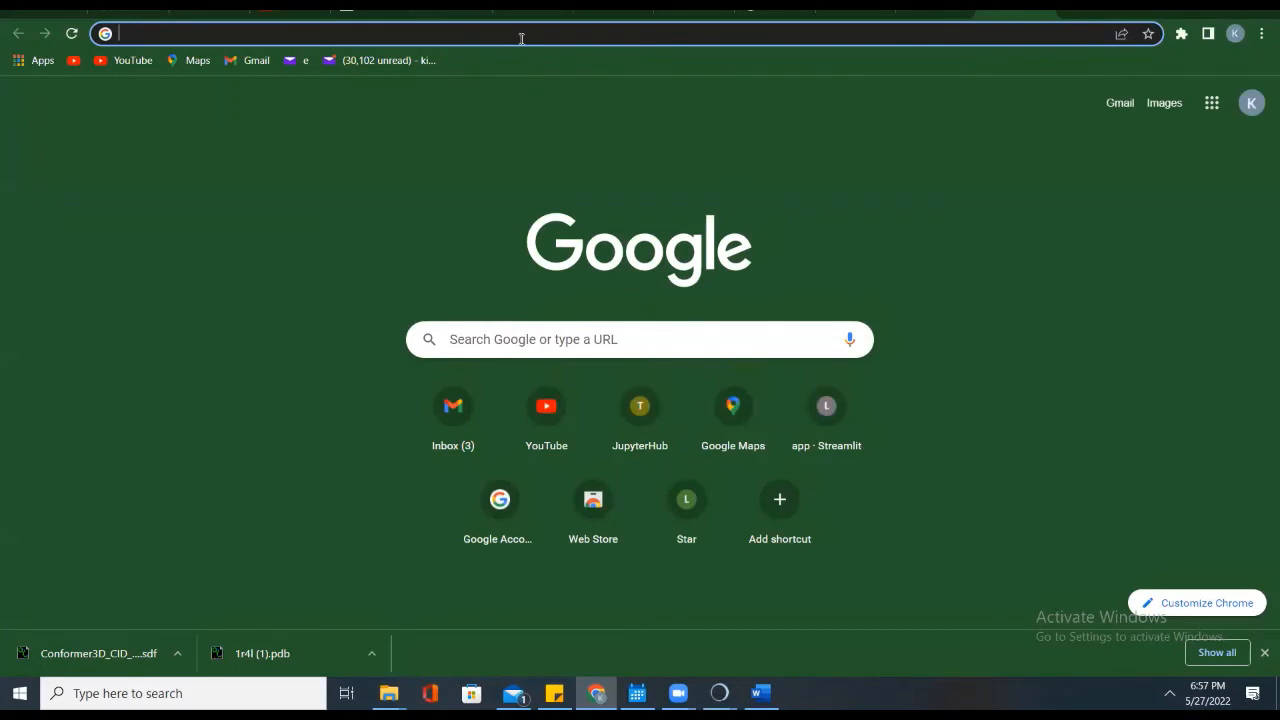
type("au")
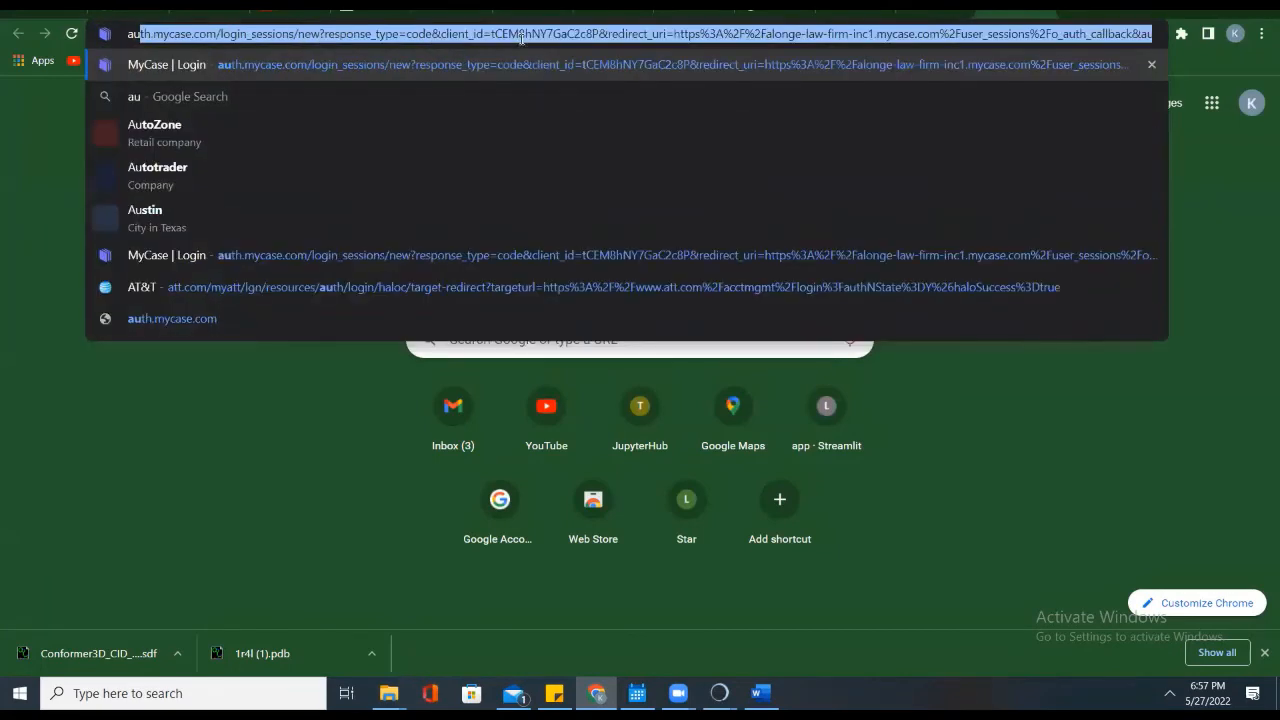
type("to")
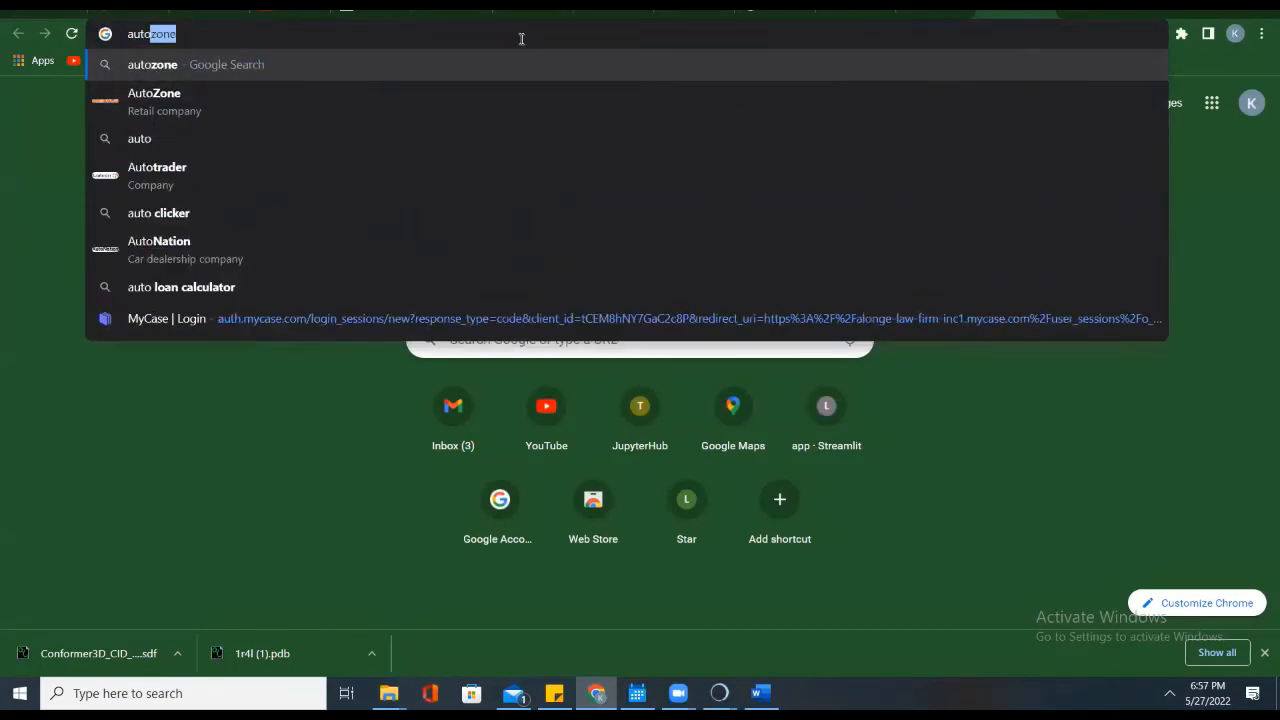
type("dock")
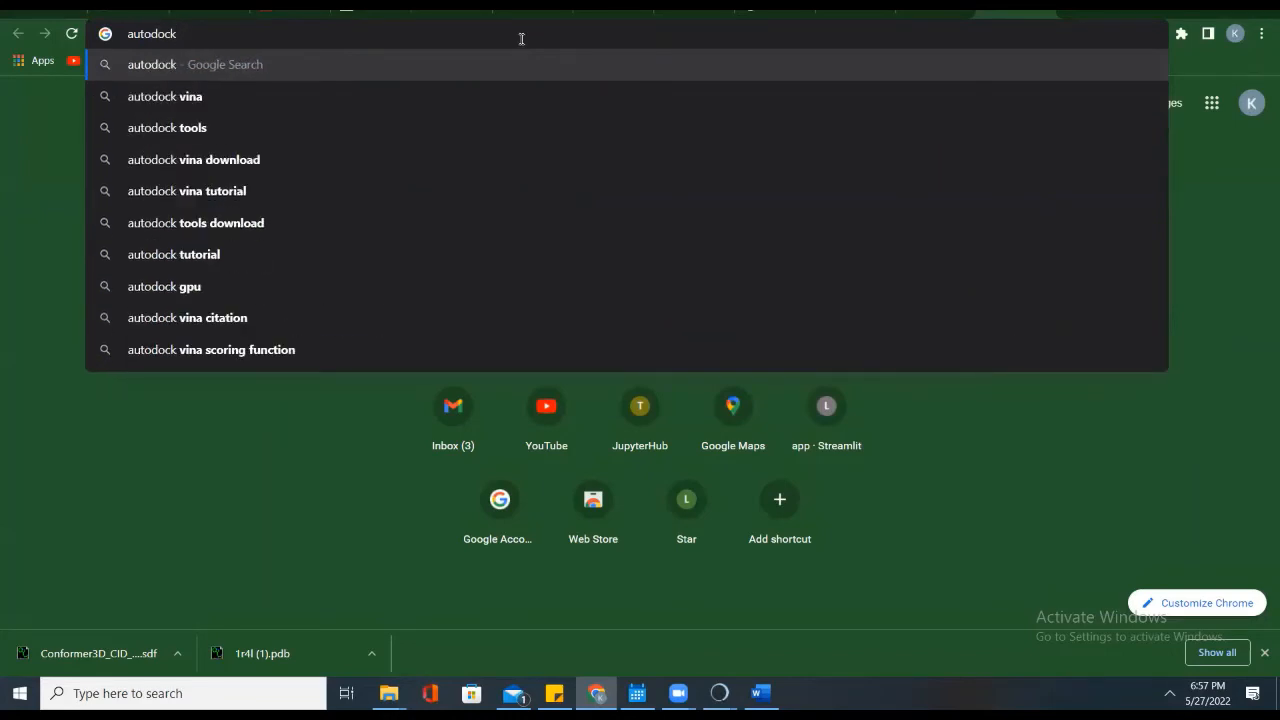
type(" vina")
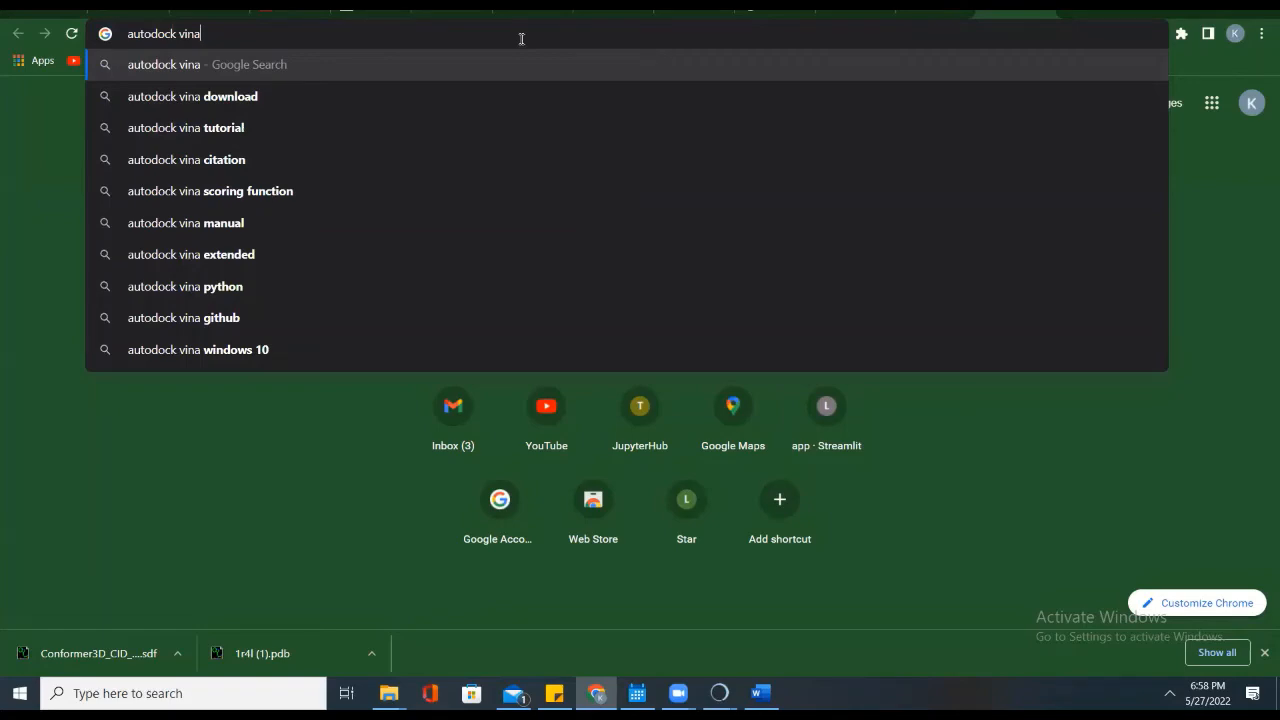
key("Return")
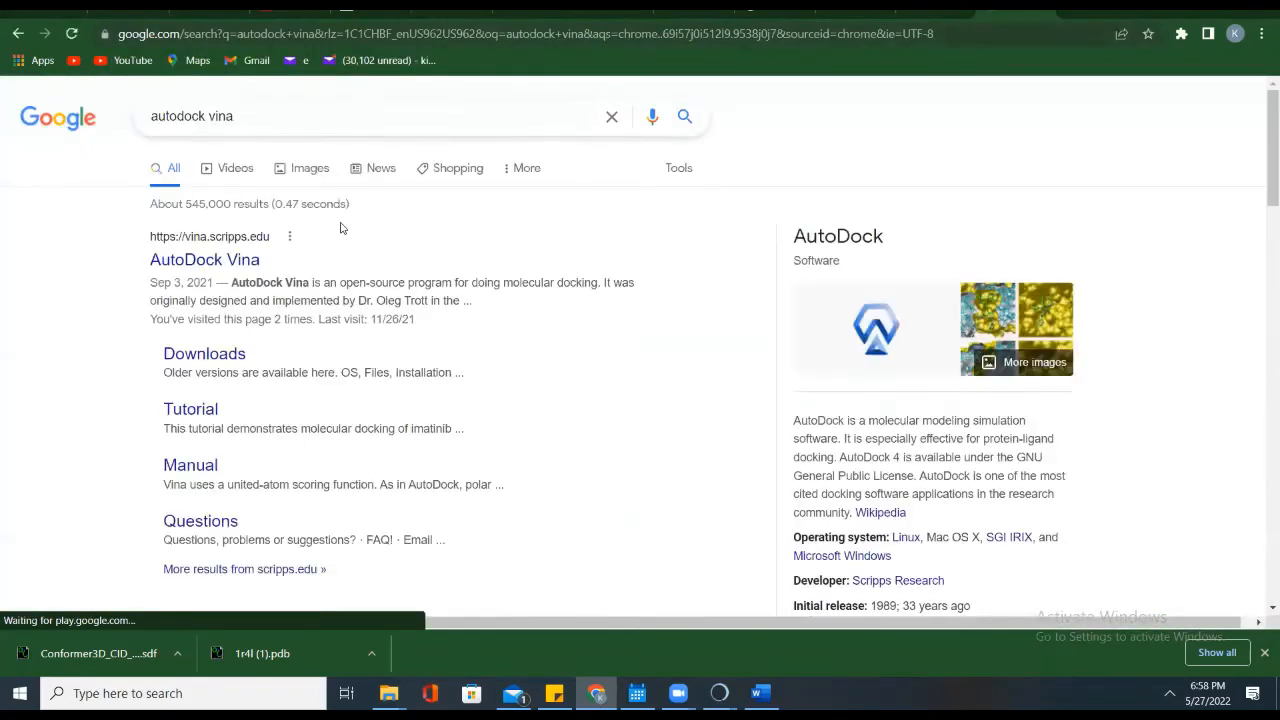
Step: Open the AutoDock Vina website from the search results and look through its publications and features sections
scroll(269, 398, "down", 3)
scroll(255, 390, "up", 2)
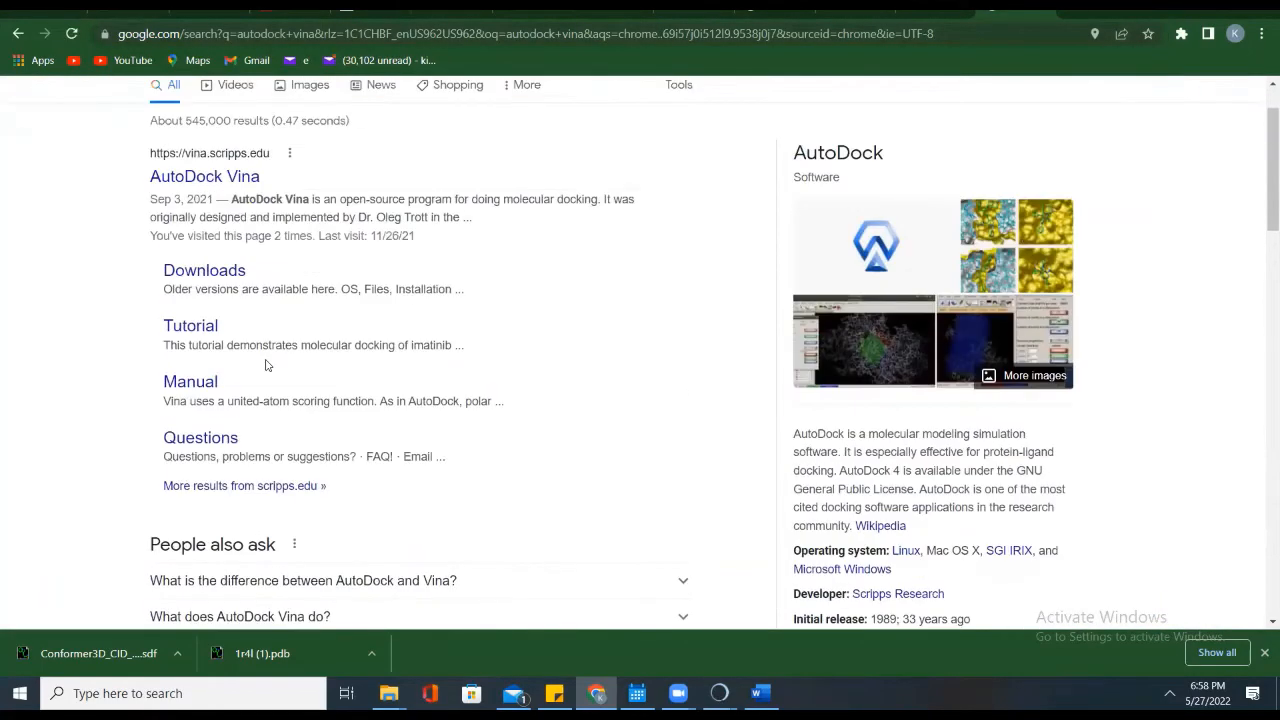
left_click(220, 186)
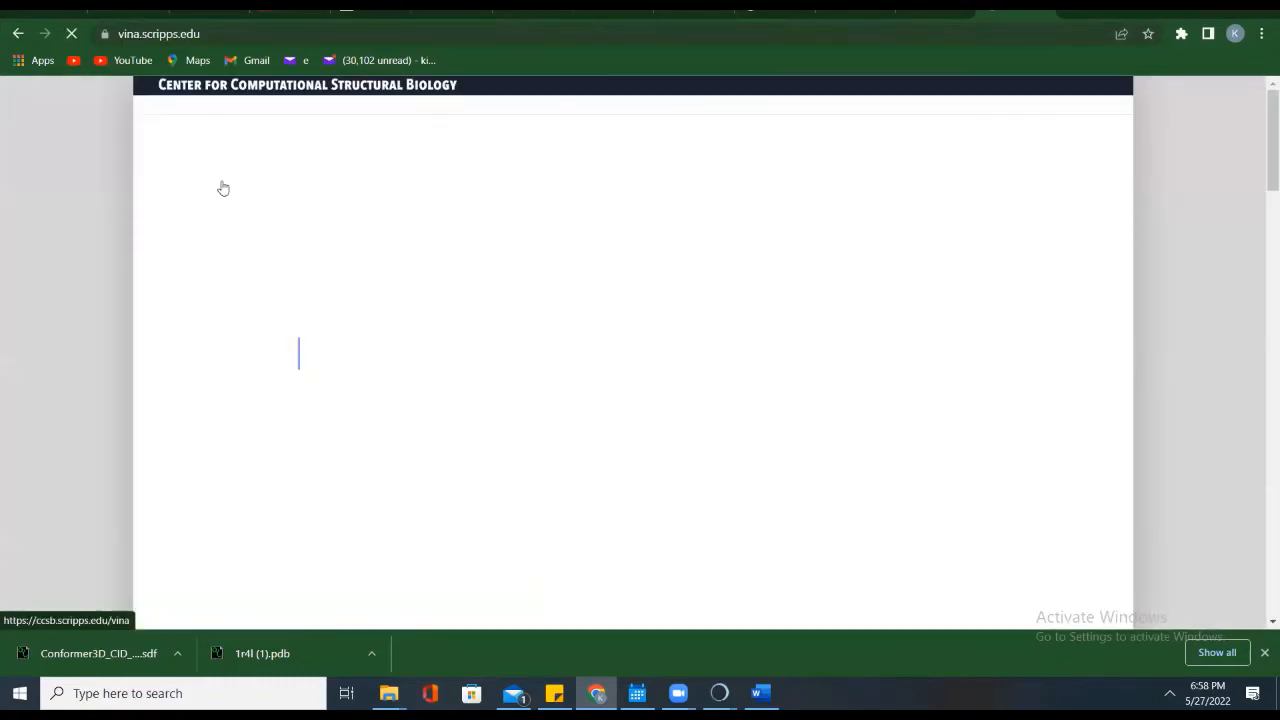
scroll(600, 376, "down", 6)
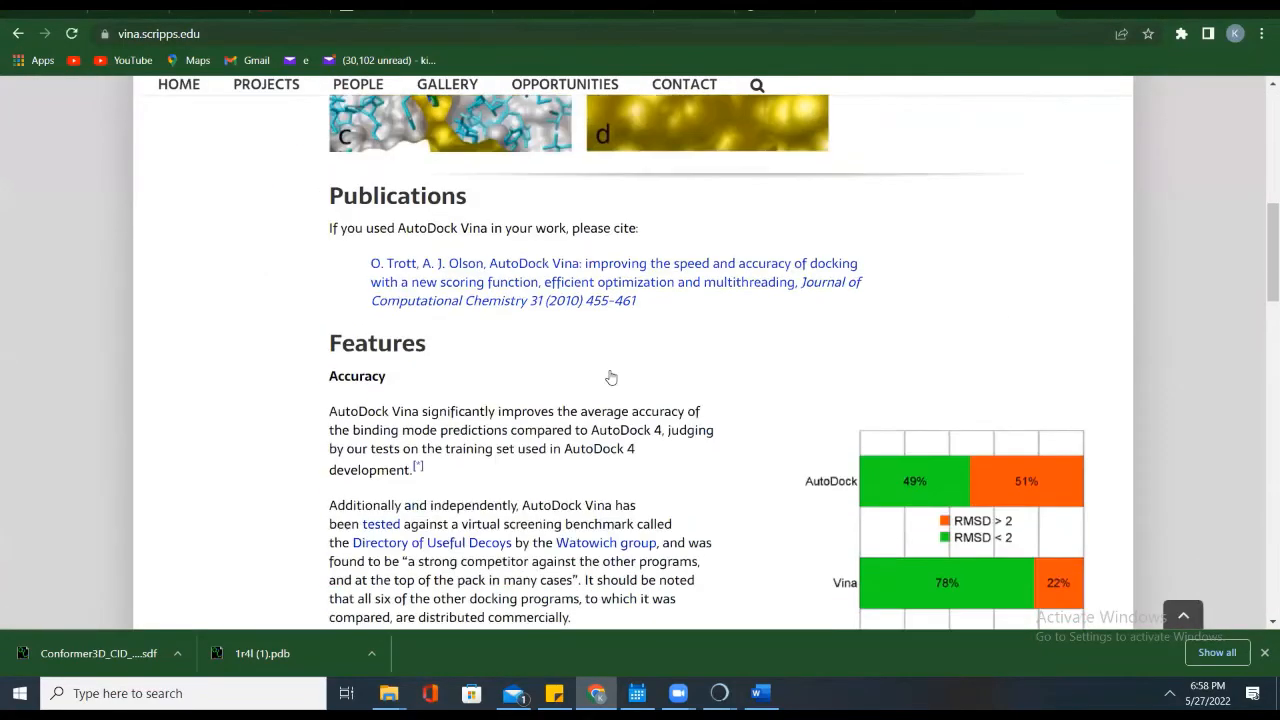
Step: Look through the AutoDock Vina homepage's feature descriptions, license and video tutorial sections
scroll(610, 376, "down", 10)
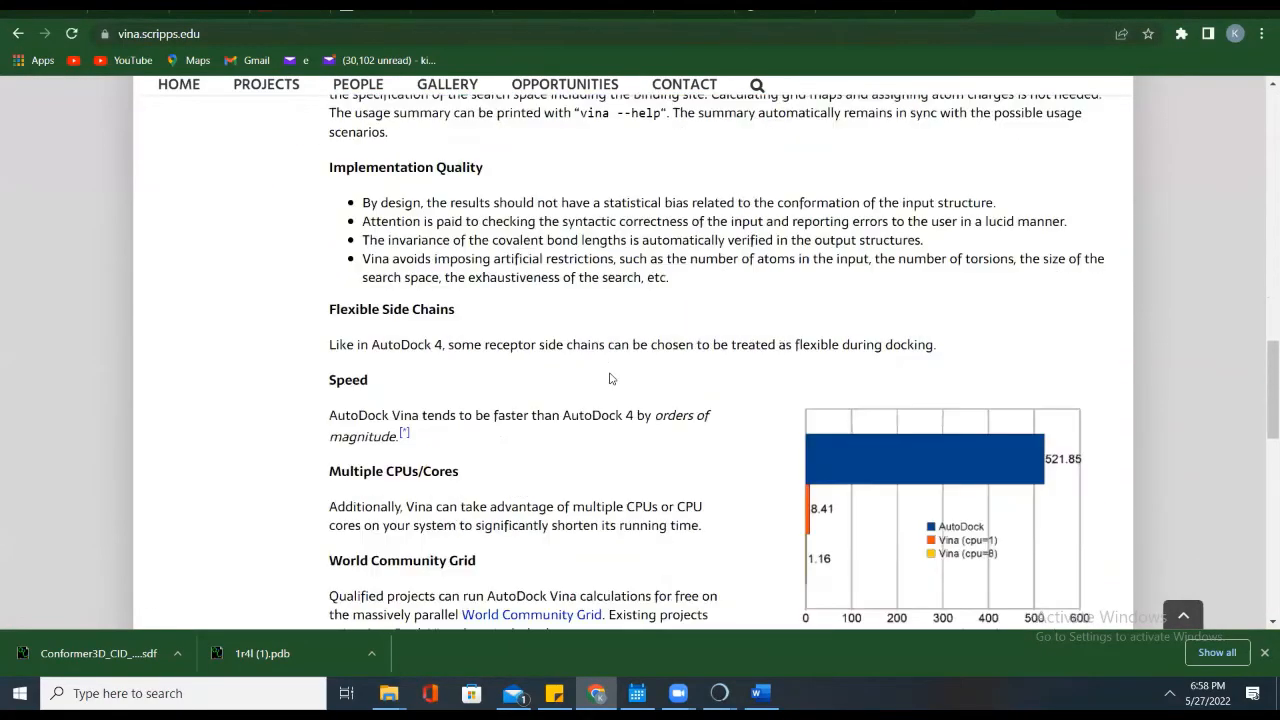
scroll(610, 374, "down", 7)
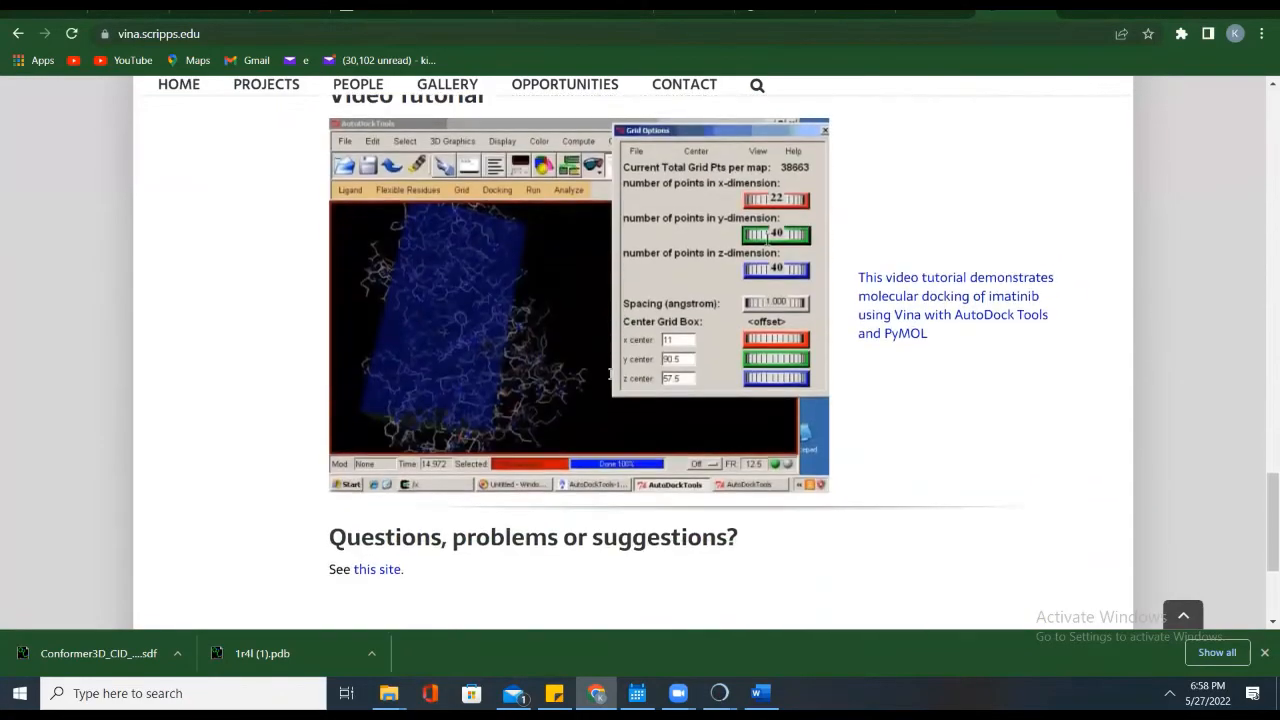
scroll(610, 374, "up", 7)
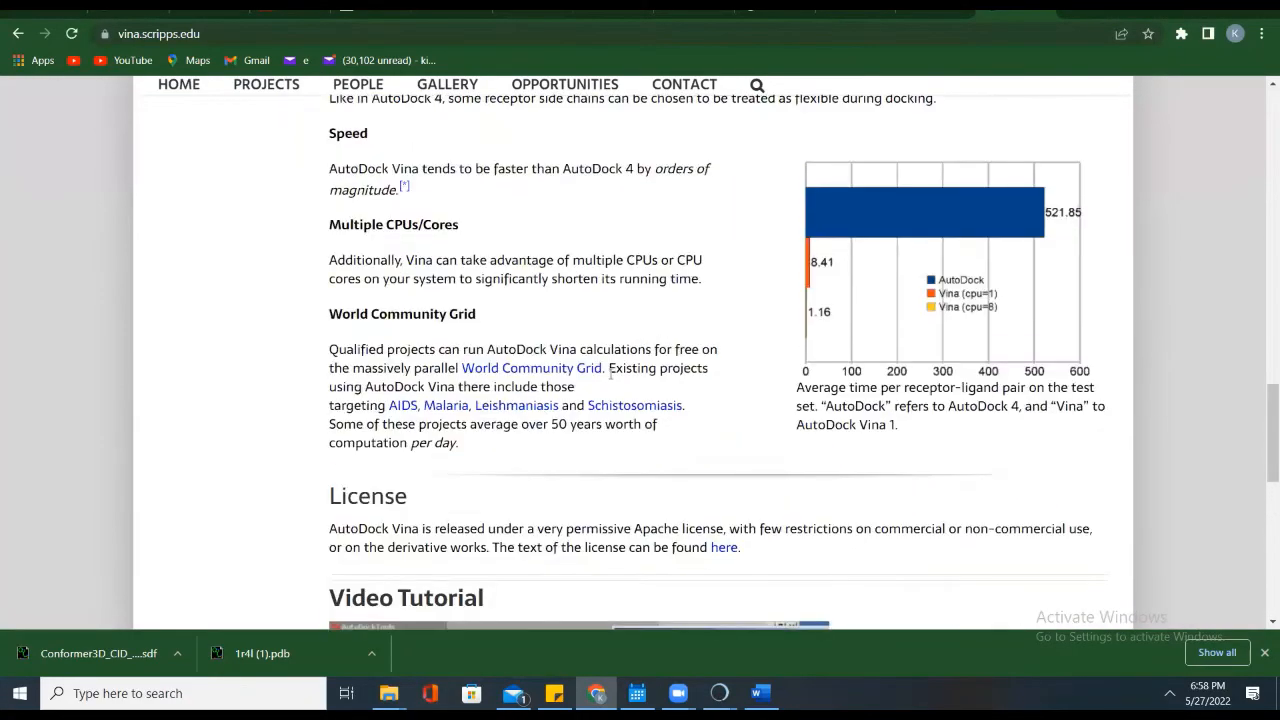
scroll(610, 374, "up", 10)
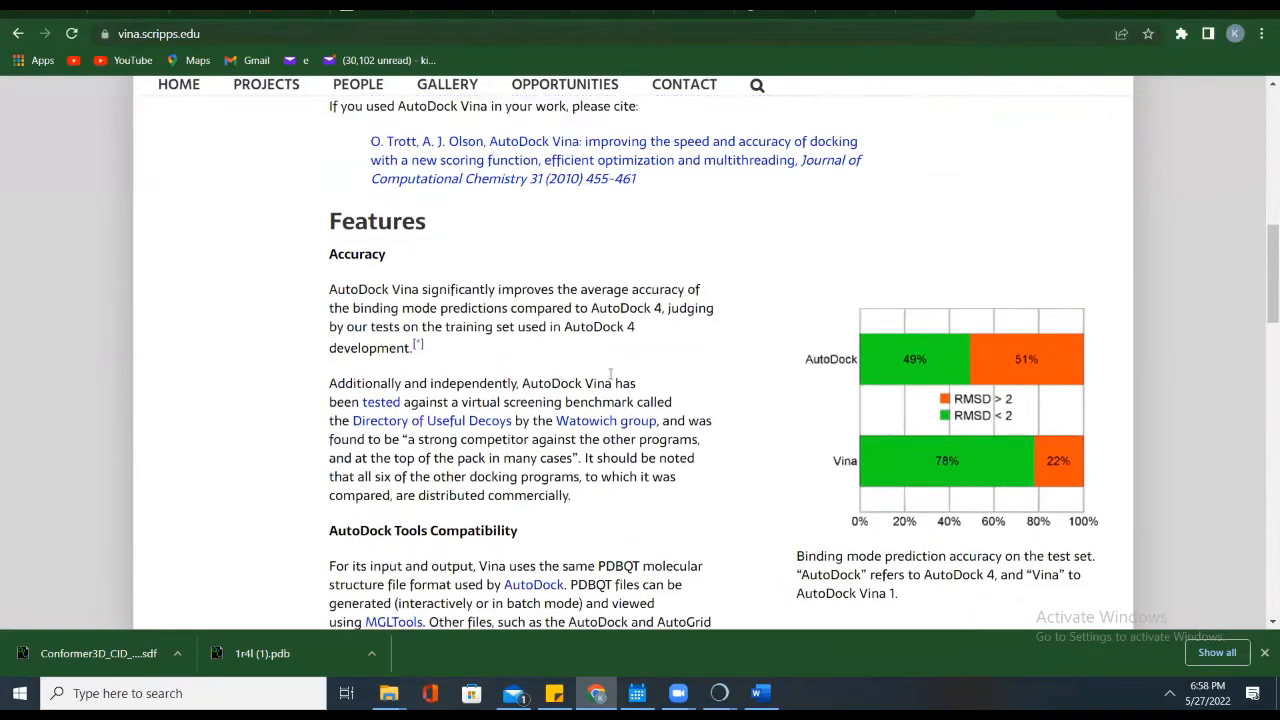
scroll(609, 376, "up", 3)
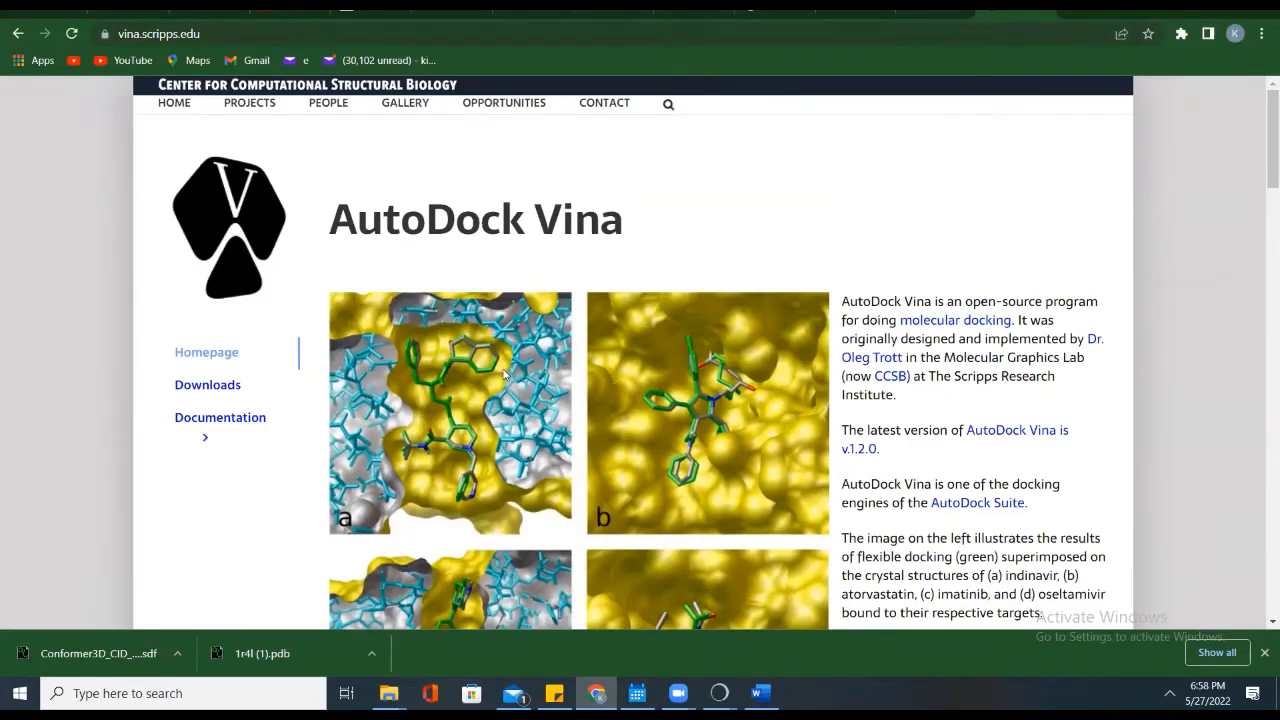
Step: Open the AutoDock Vina downloads page and review the installer files offered for each operating system
left_click(203, 386)
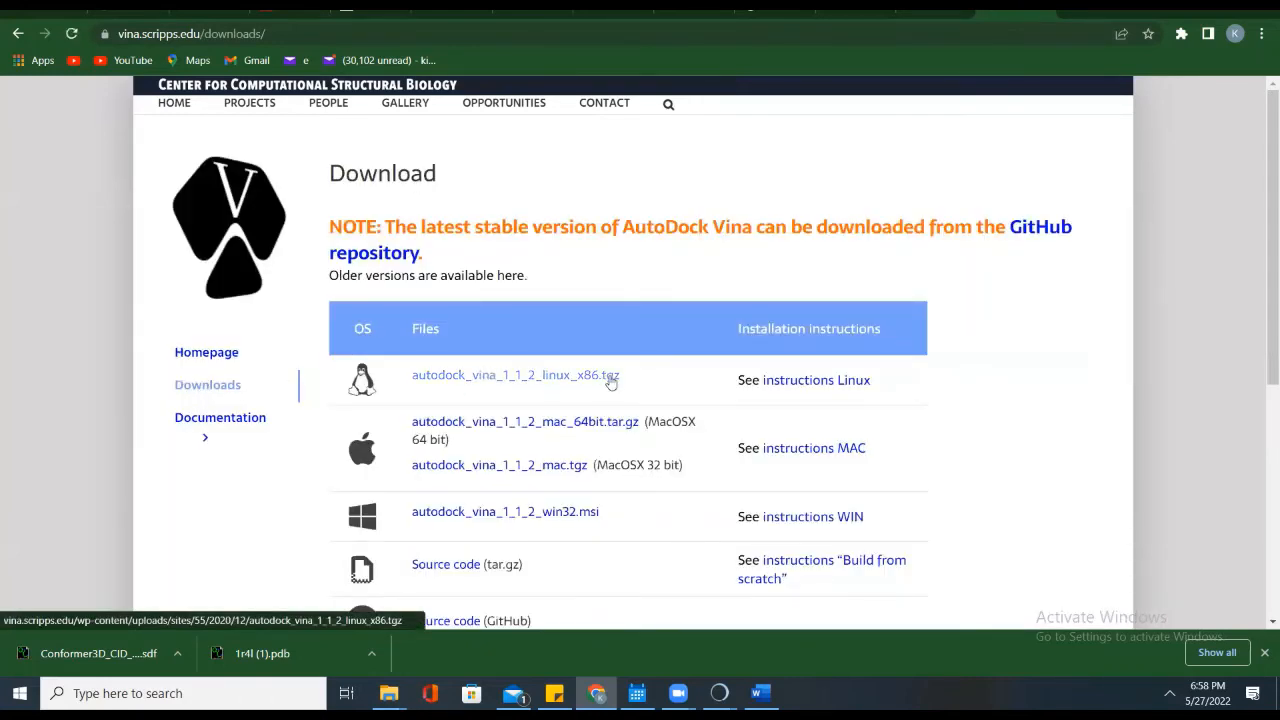
scroll(615, 378, "down", 3)
scroll(623, 378, "up", 3)
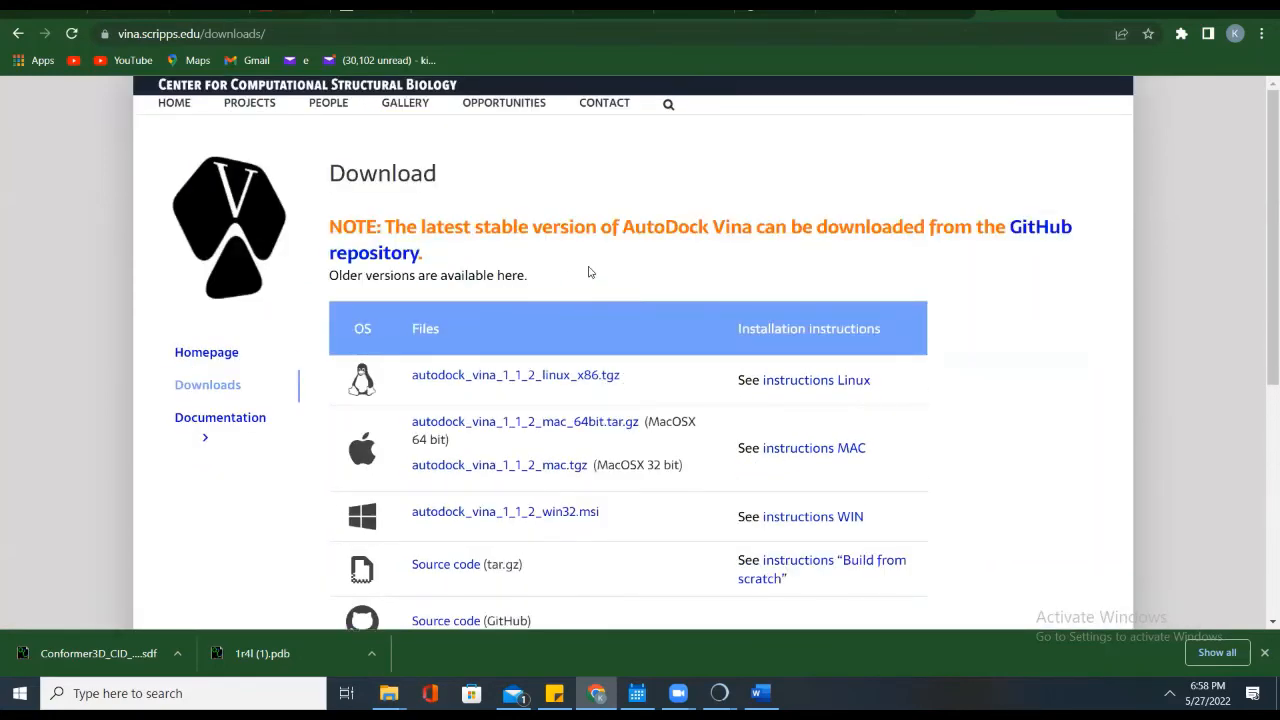
scroll(589, 272, "down", 4)
scroll(589, 272, "up", 4)
Step: Expand the site's Documentation entries and check the rest of the downloads page
left_click(201, 420)
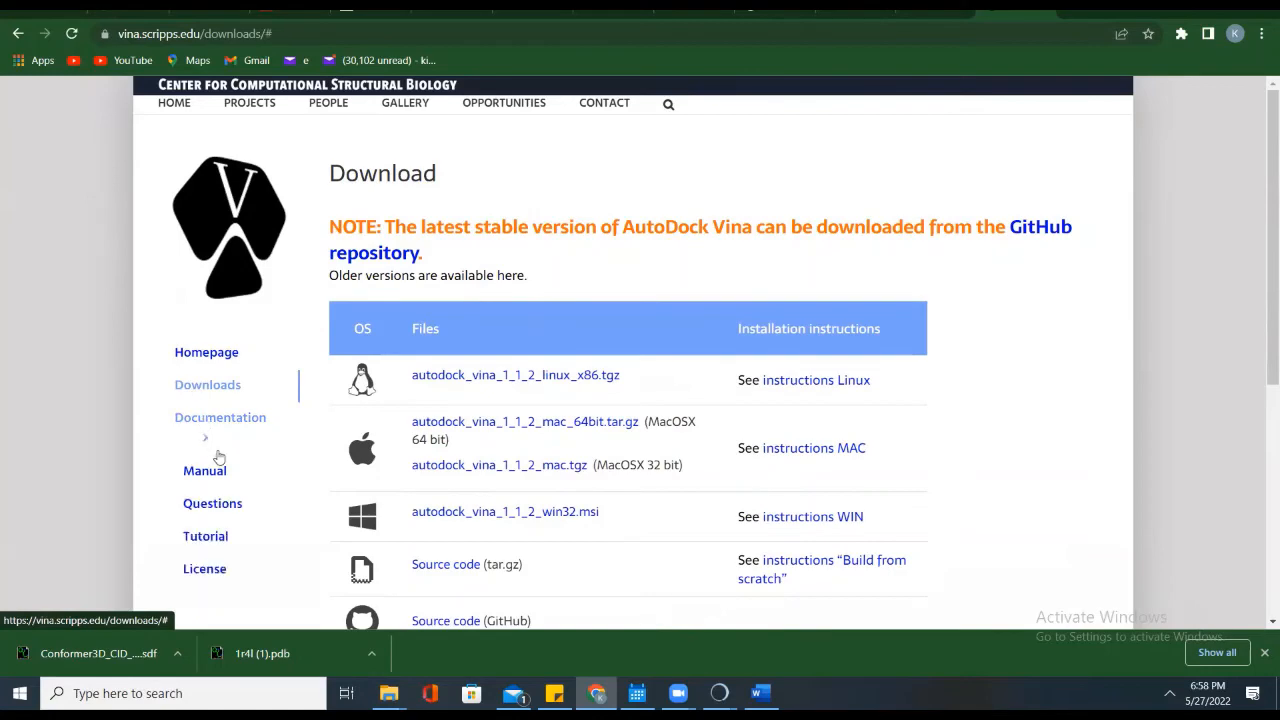
scroll(225, 475, "down", 3)
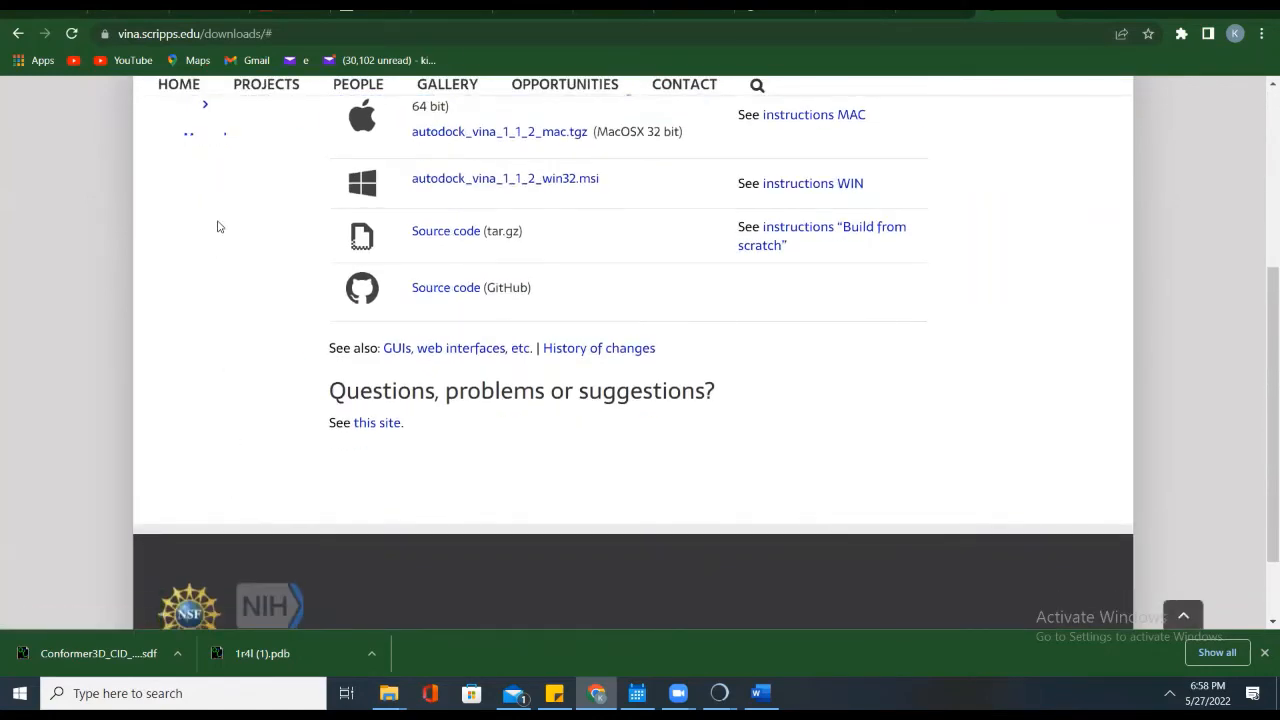
scroll(223, 207, "up", 3)
mouse_move(206, 337)
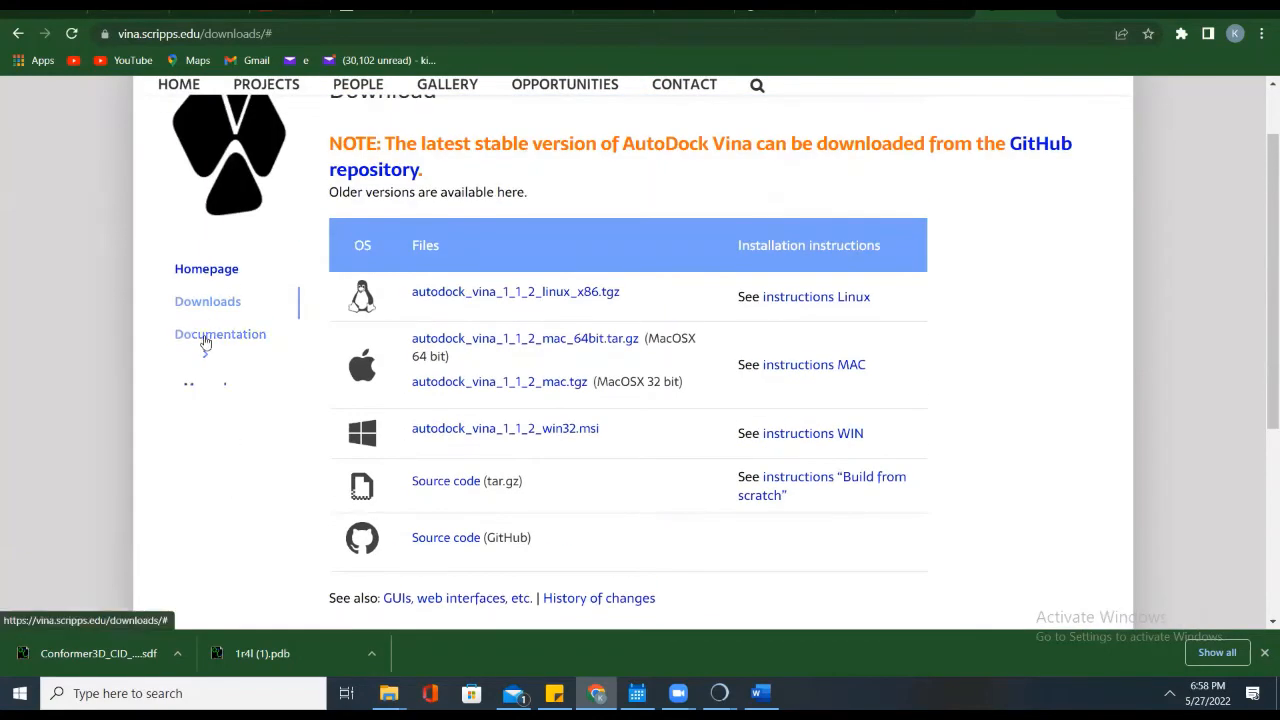
scroll(229, 280, "up", 1)
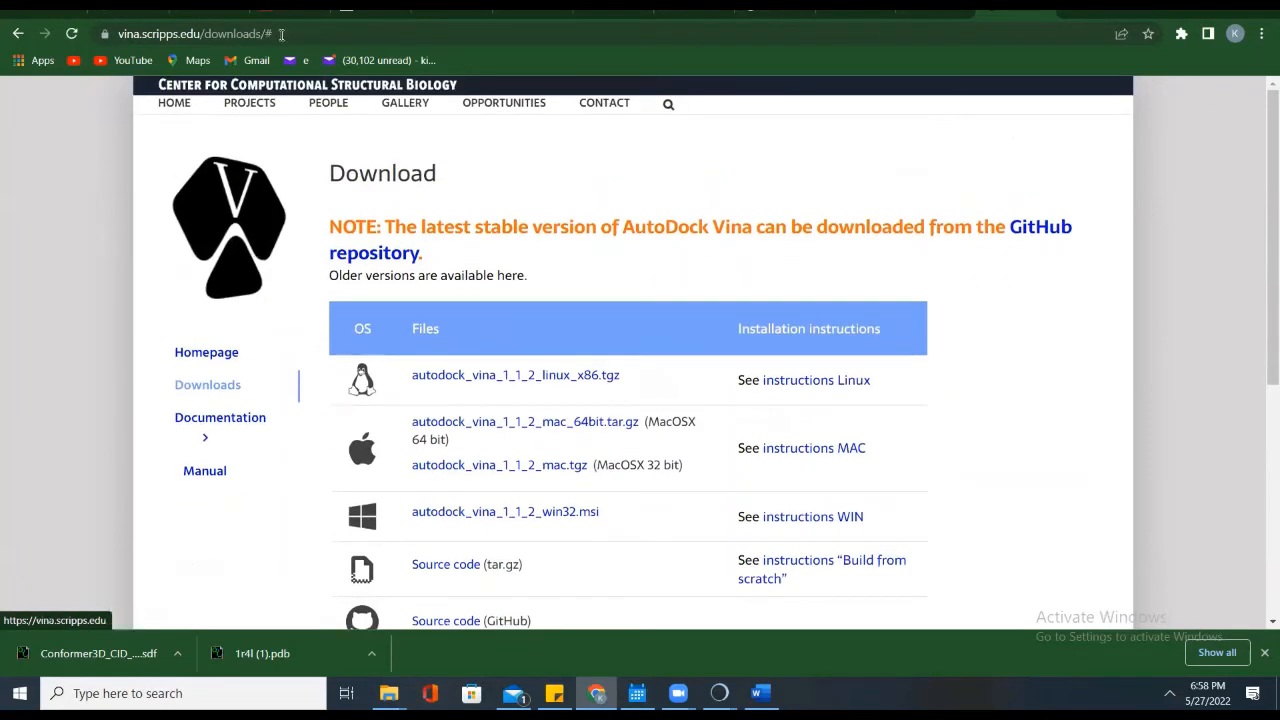
Step: Return to the Google results and change the search query to "vina folder"
left_click(19, 34)
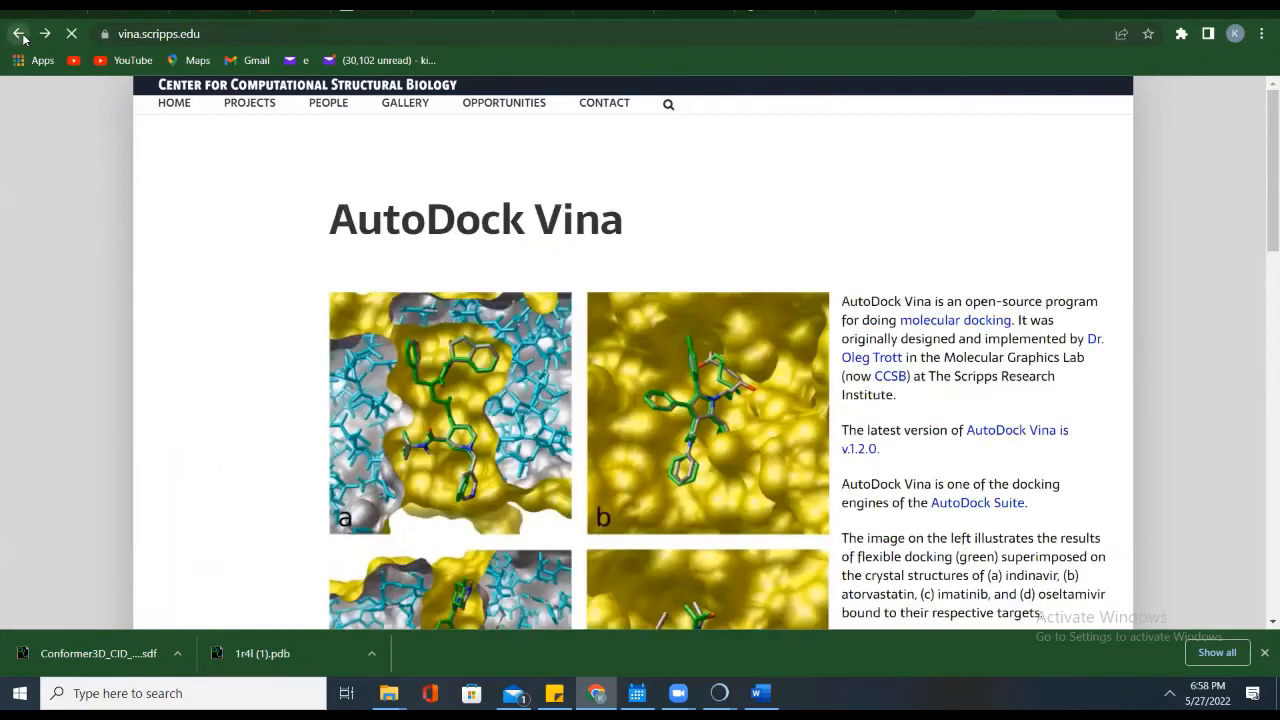
left_click(19, 34)
scroll(341, 230, "up", 1)
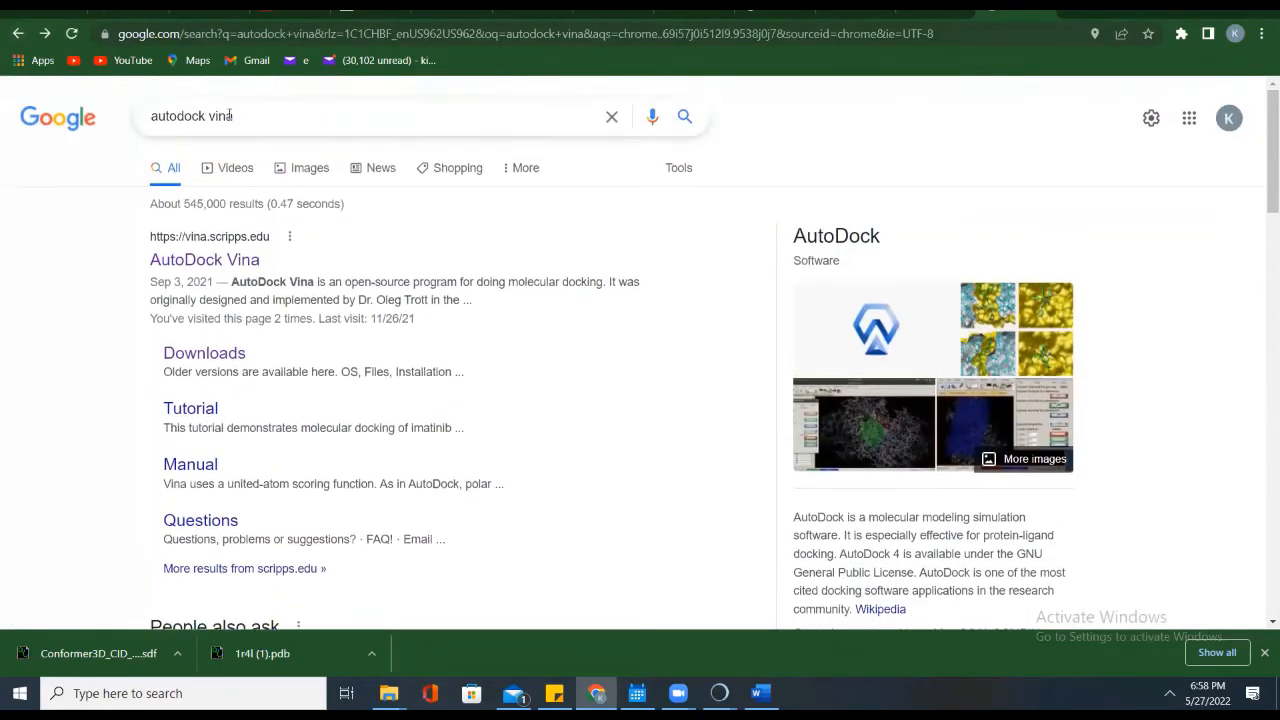
left_click_drag(206, 117, 140, 120)
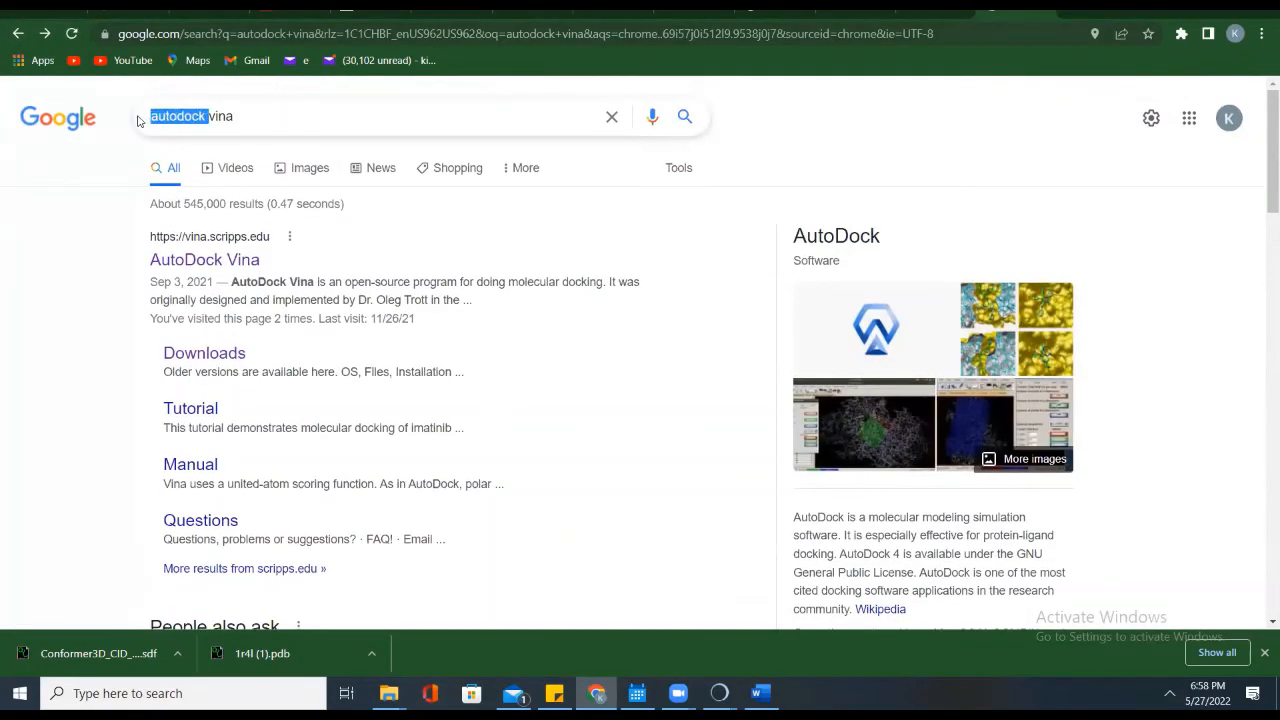
key("BackSpace")
left_click(230, 116)
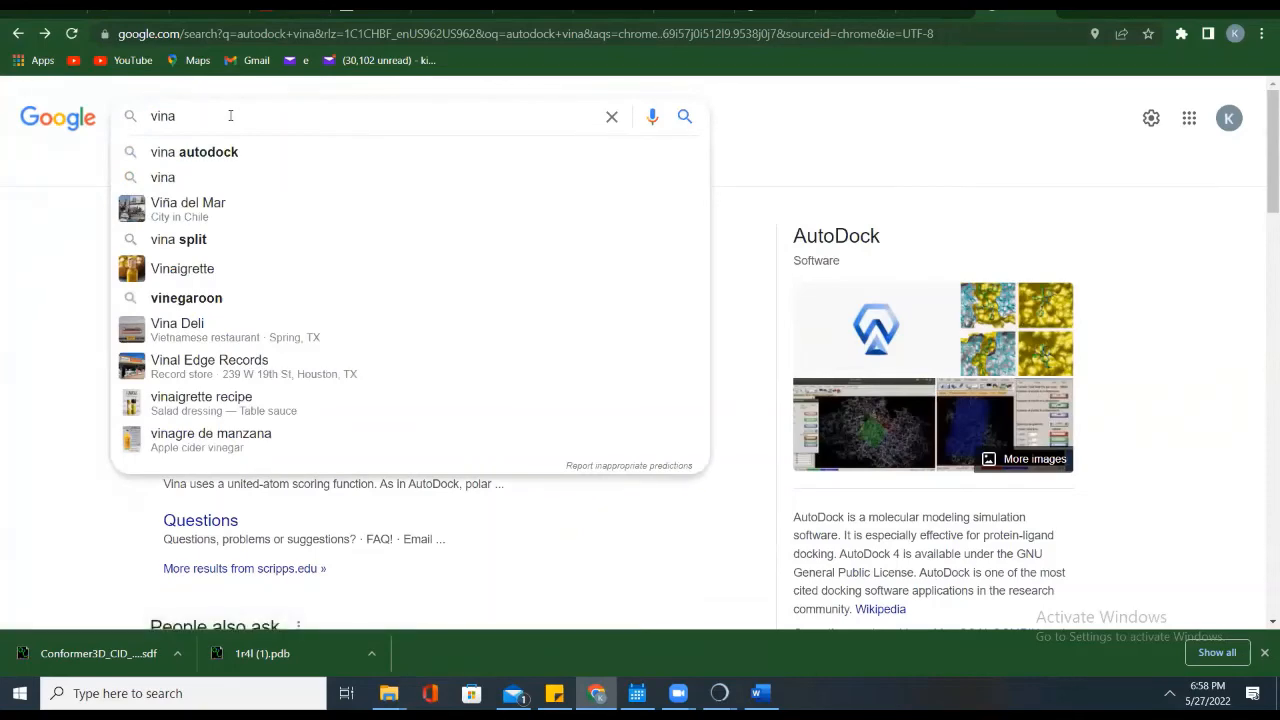
type("folder")
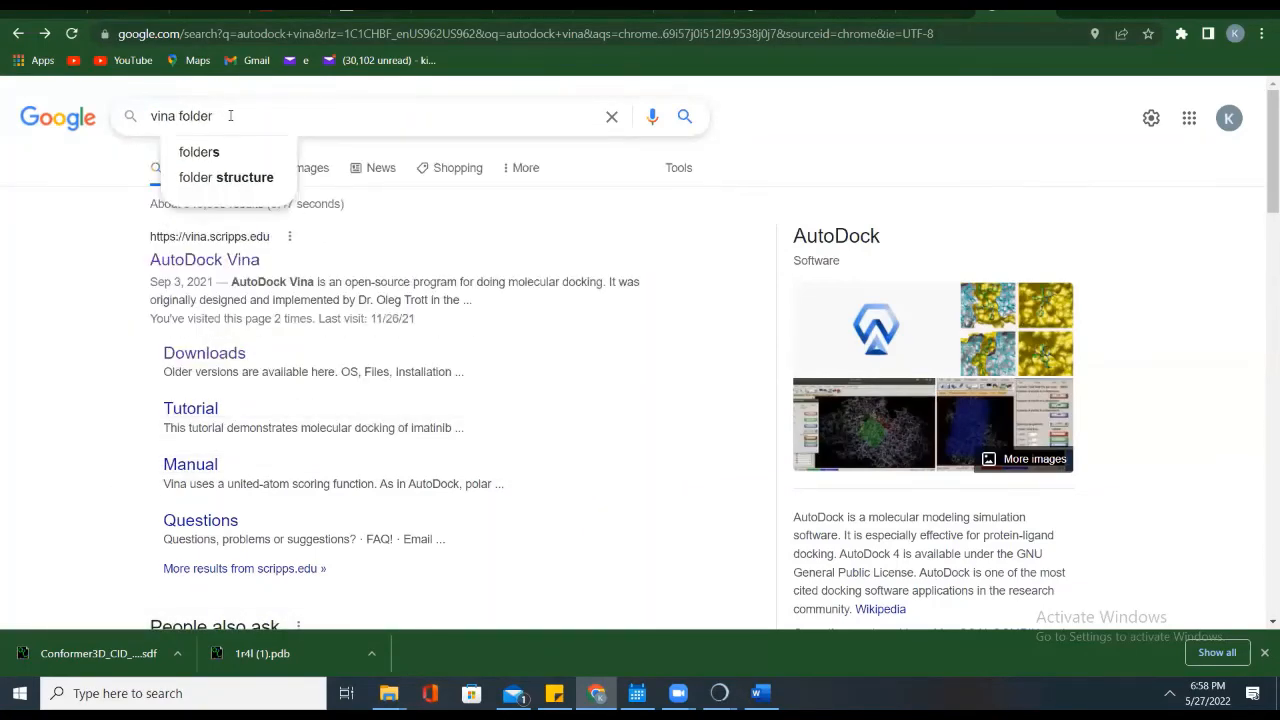
key("Return")
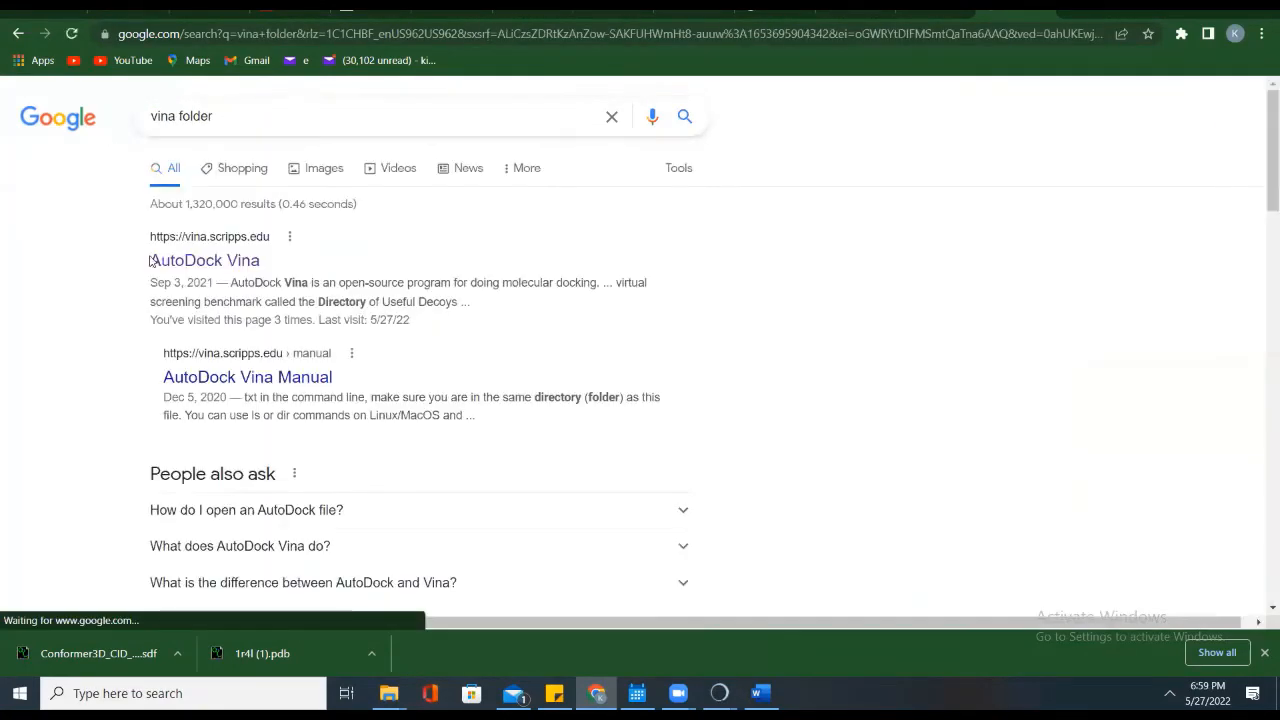
Step: Look through the "vina folder" search results for a source of the Vina program
scroll(305, 344, "down", 7)
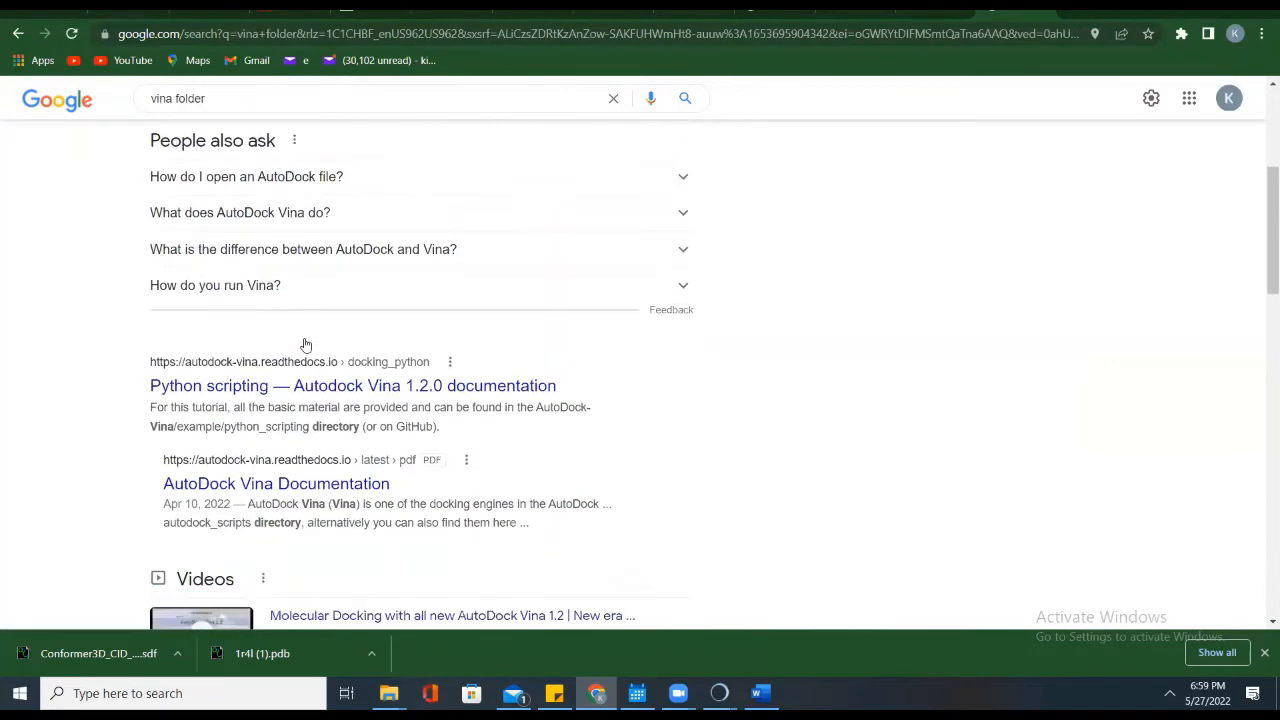
scroll(305, 344, "down", 5)
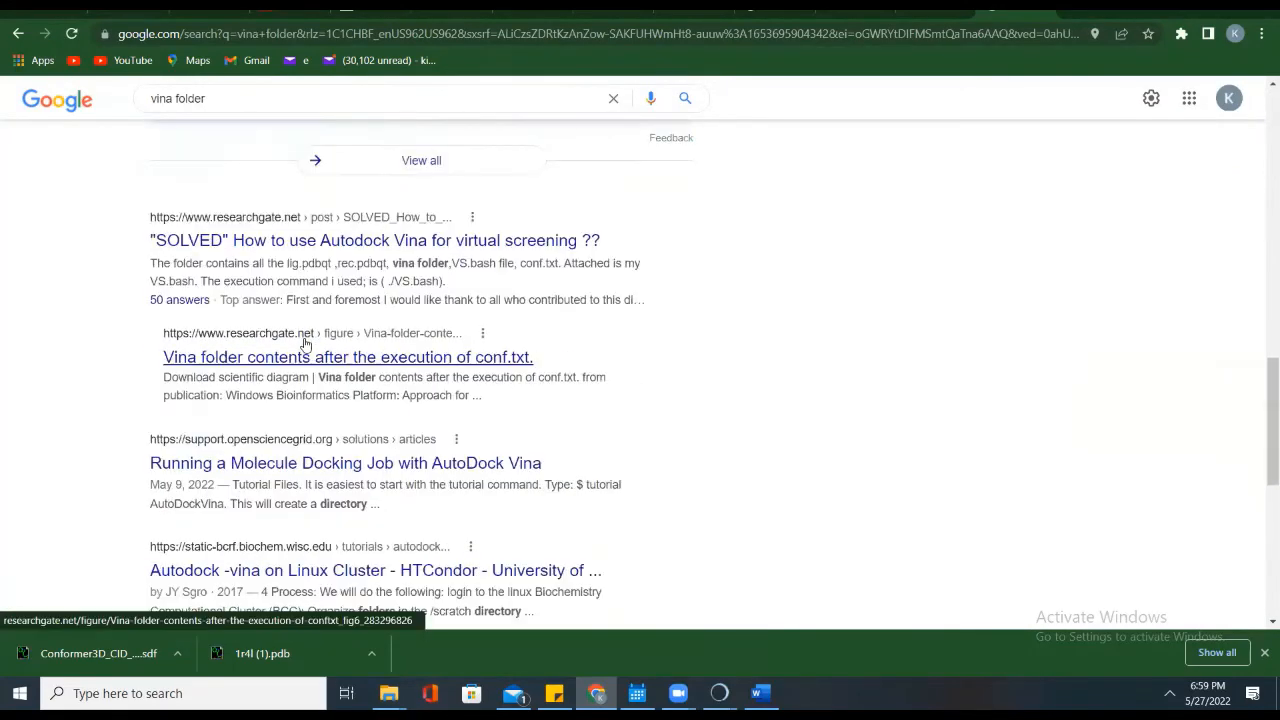
scroll(306, 346, "up", 4)
scroll(305, 344, "up", 10)
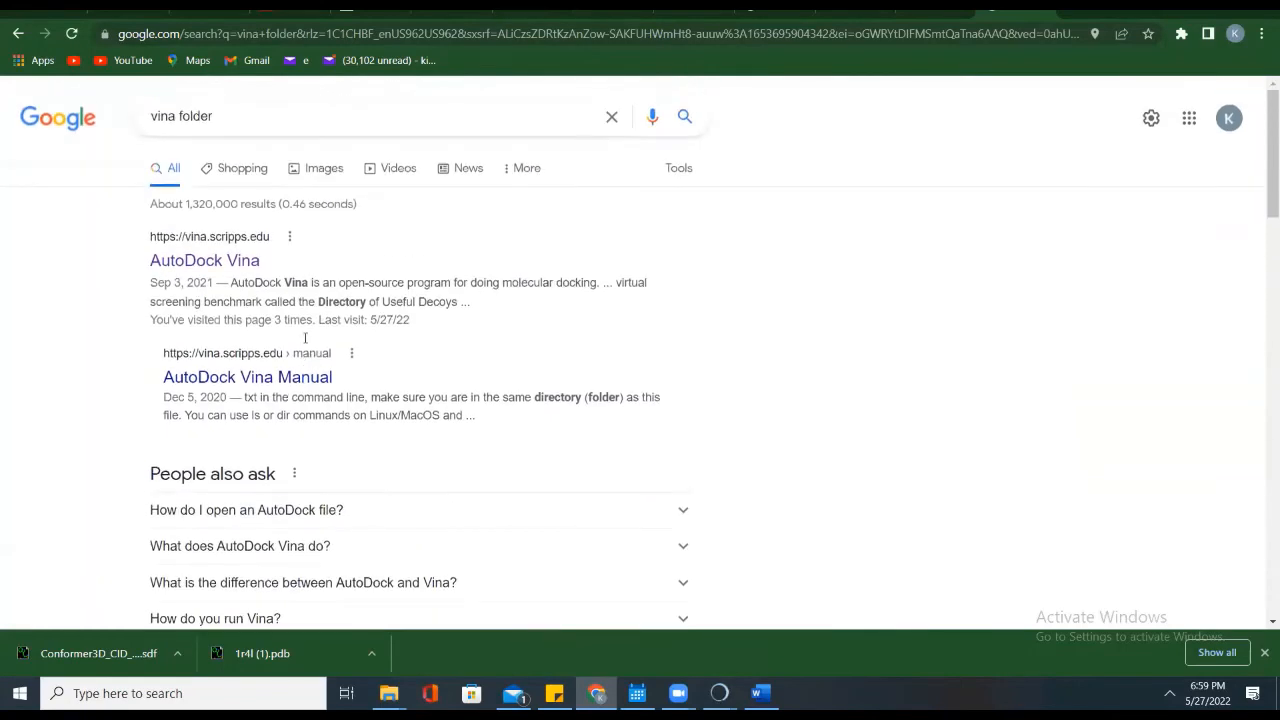
Step: Open the AutoDock Vina website from the "vina folder" results and read through its homepage again
left_click(204, 259)
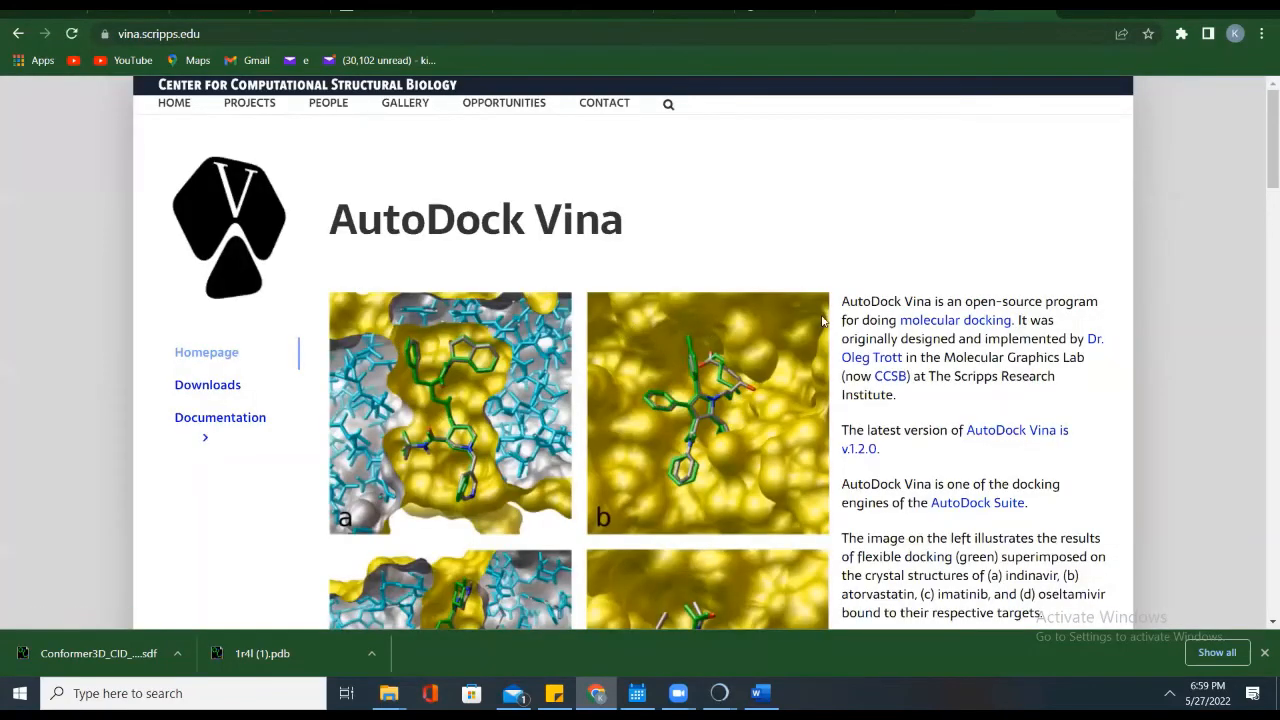
scroll(962, 378, "down", 8)
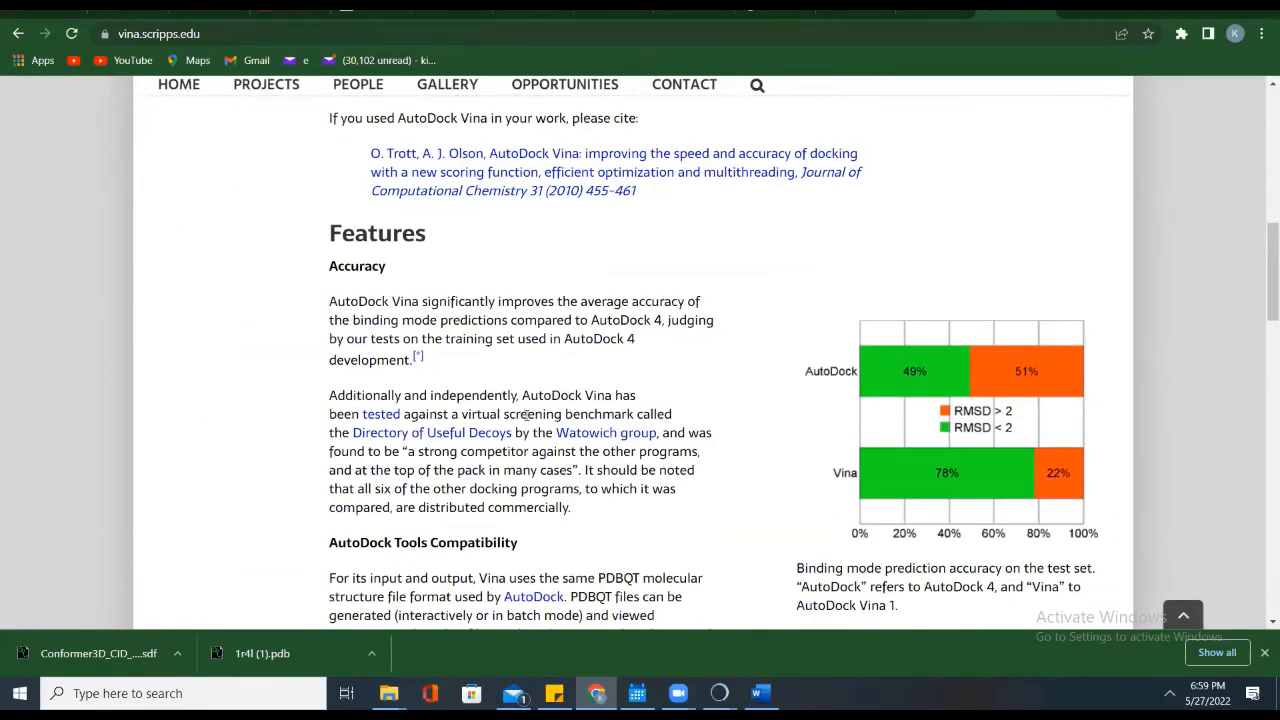
scroll(527, 414, "down", 9)
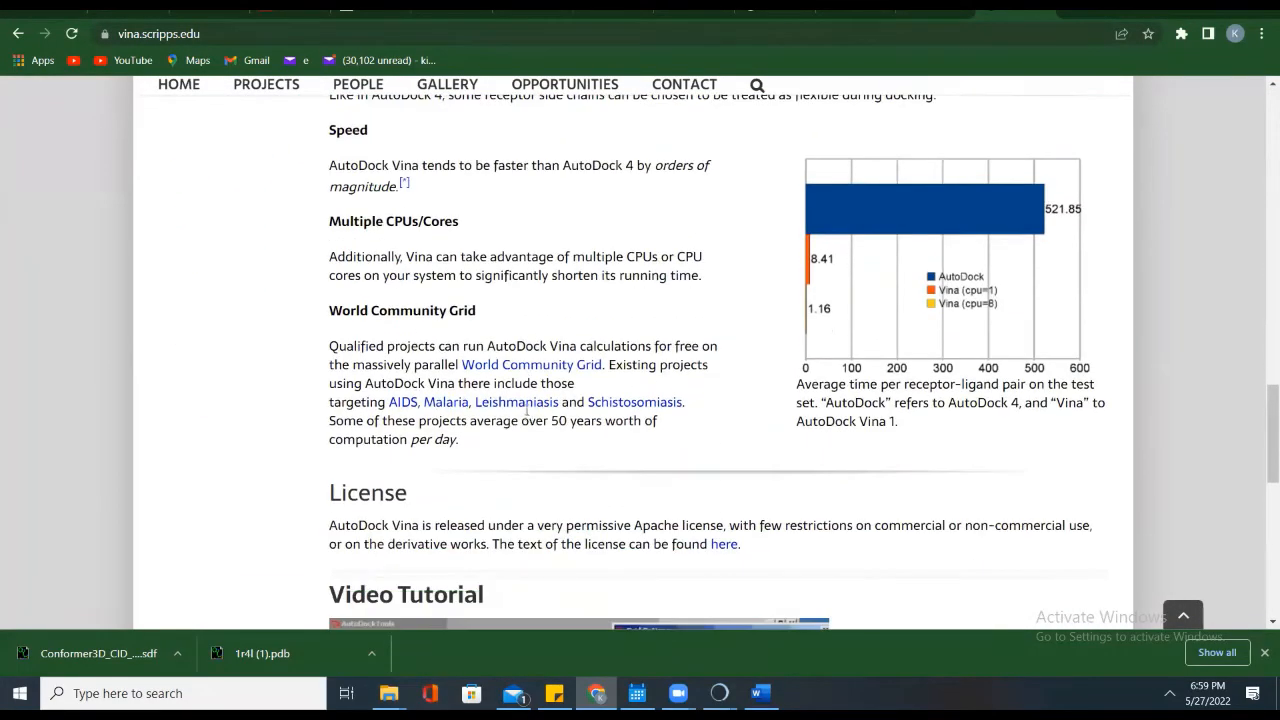
scroll(456, 424, "down", 8)
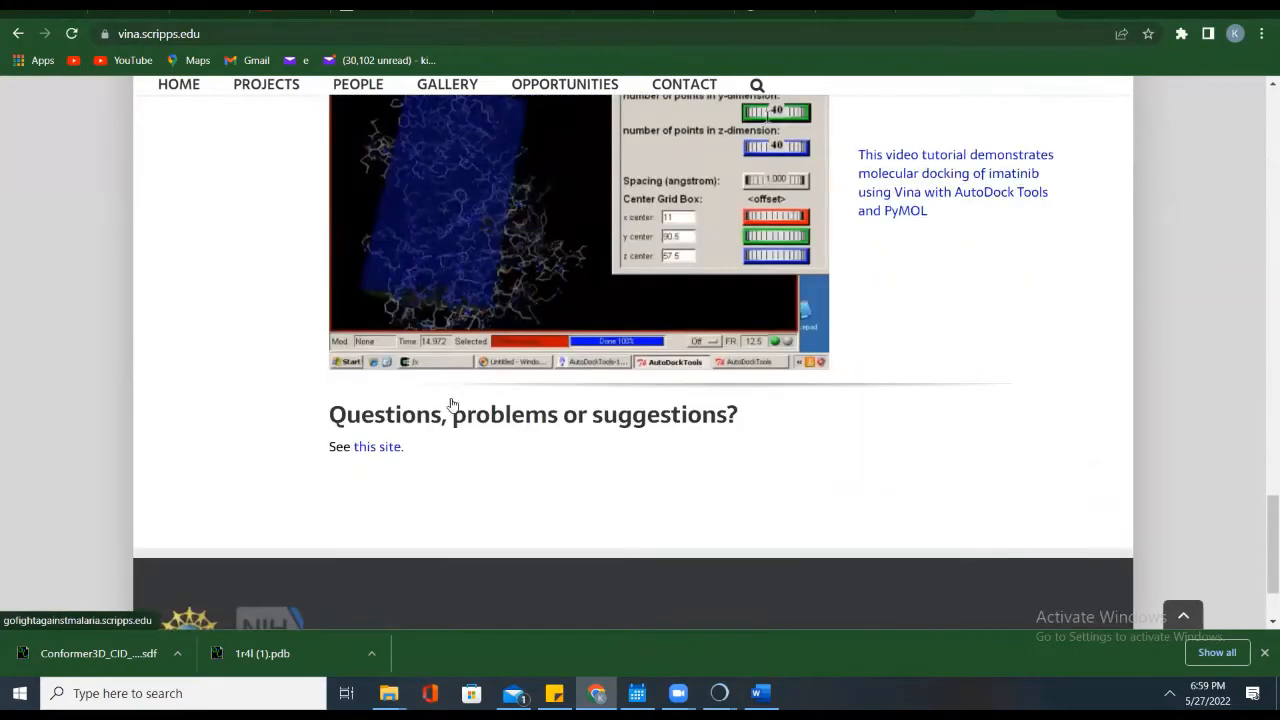
scroll(452, 404, "up", 9)
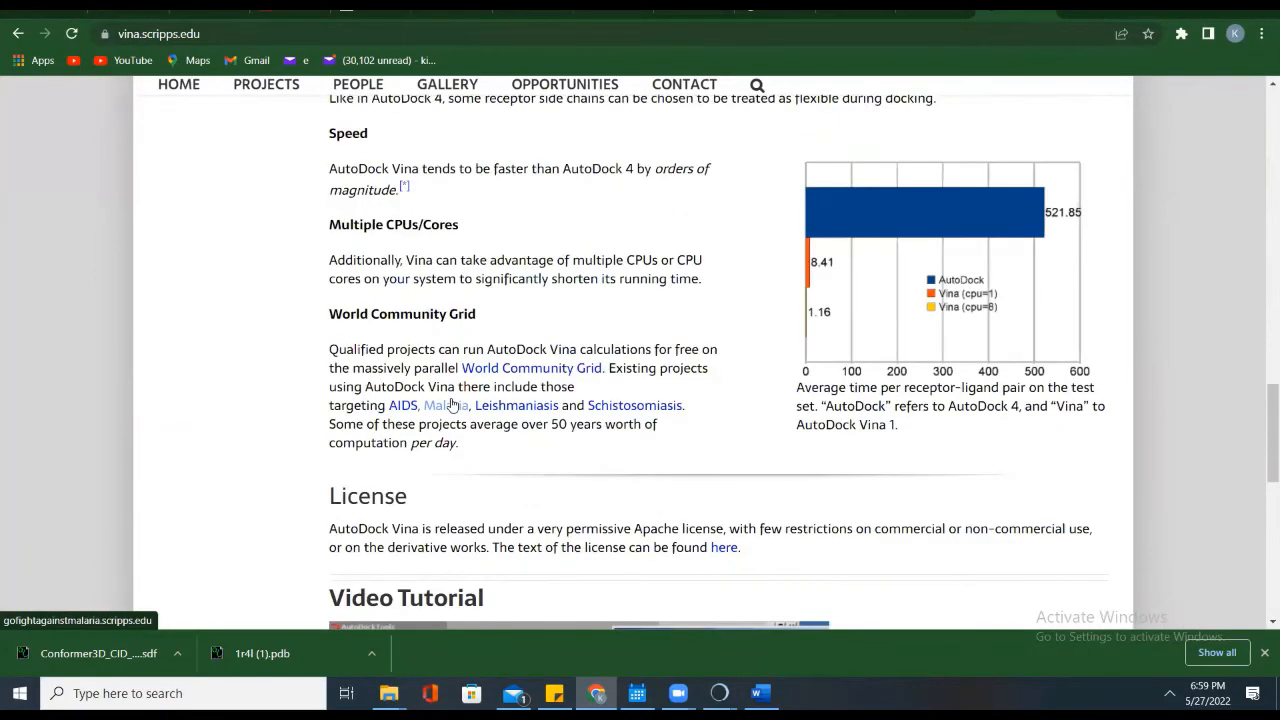
scroll(452, 404, "up", 6)
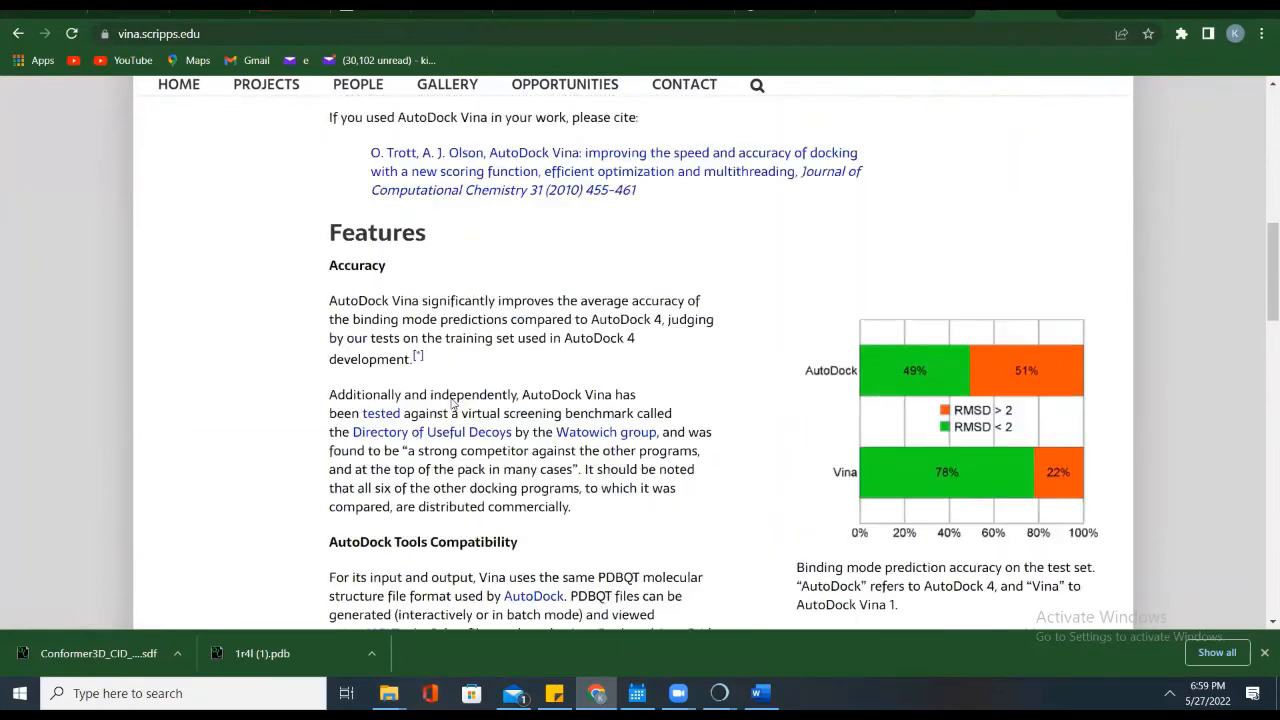
scroll(452, 400, "up", 5)
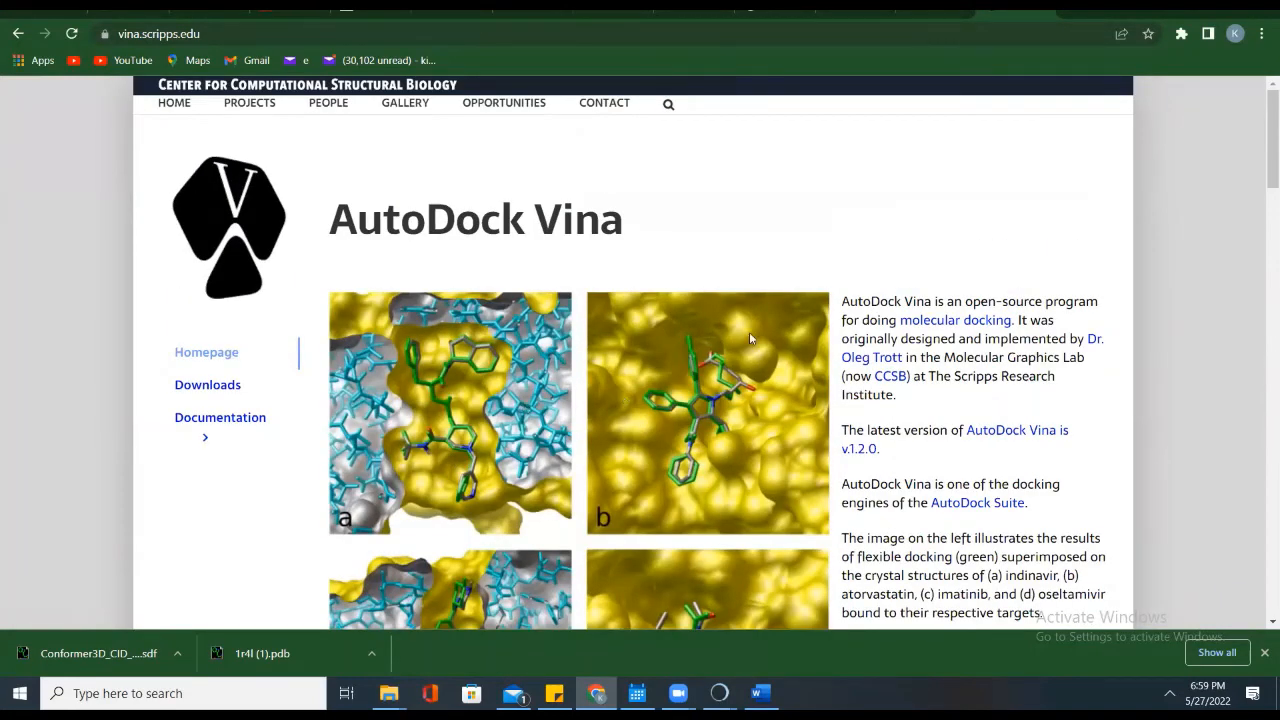
Step: View the linked Wikipedia article on molecular docking, then return to the AutoDock Vina homepage
left_click(955, 320)
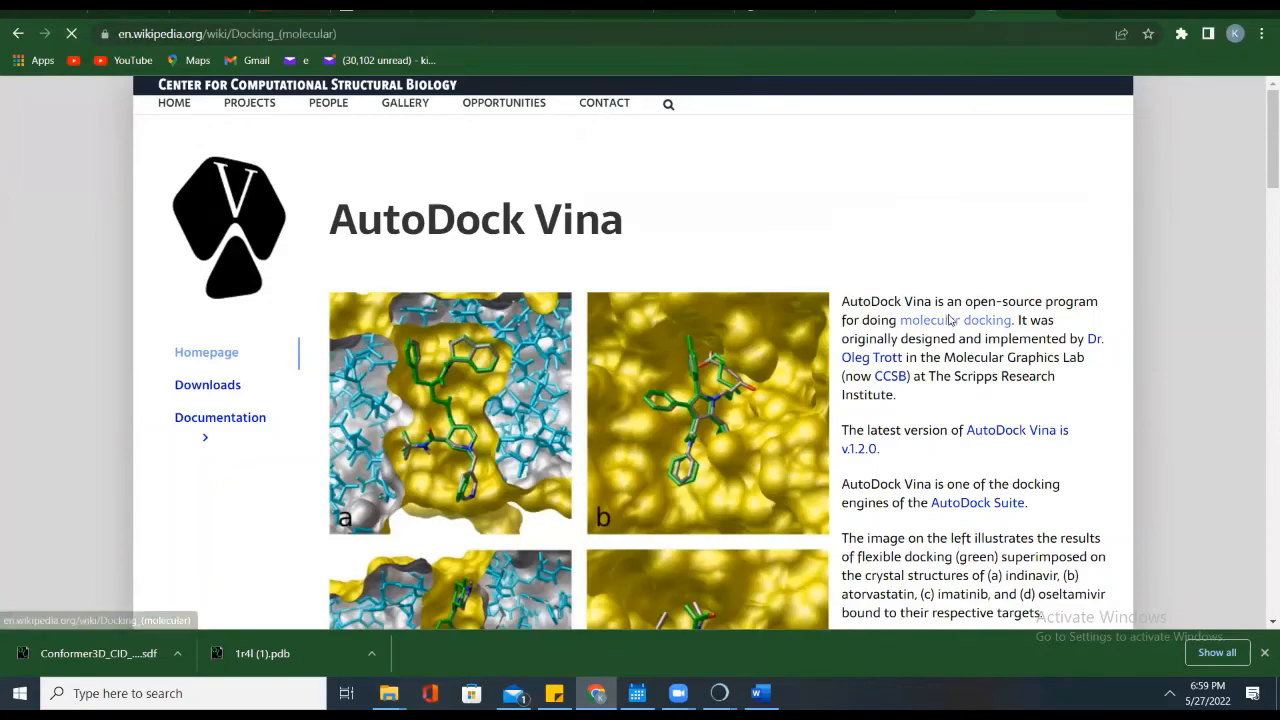
scroll(531, 417, "down", 6)
scroll(323, 366, "up", 6)
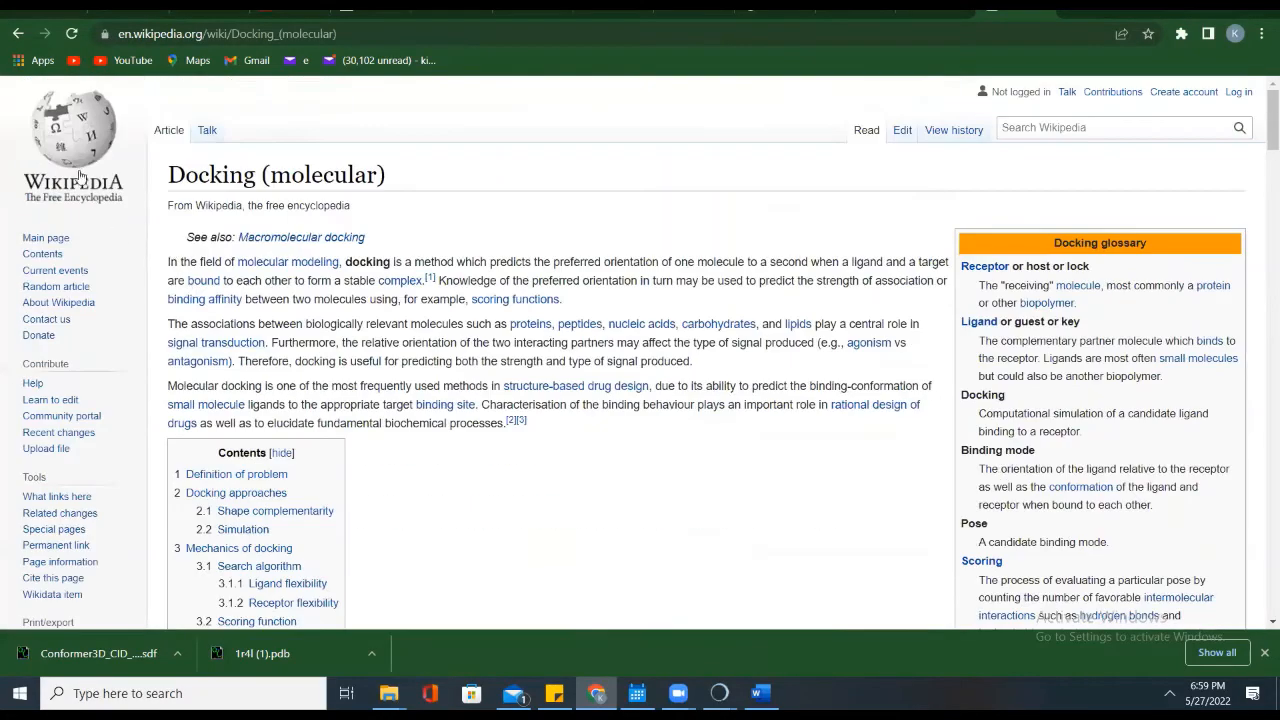
left_click(18, 33)
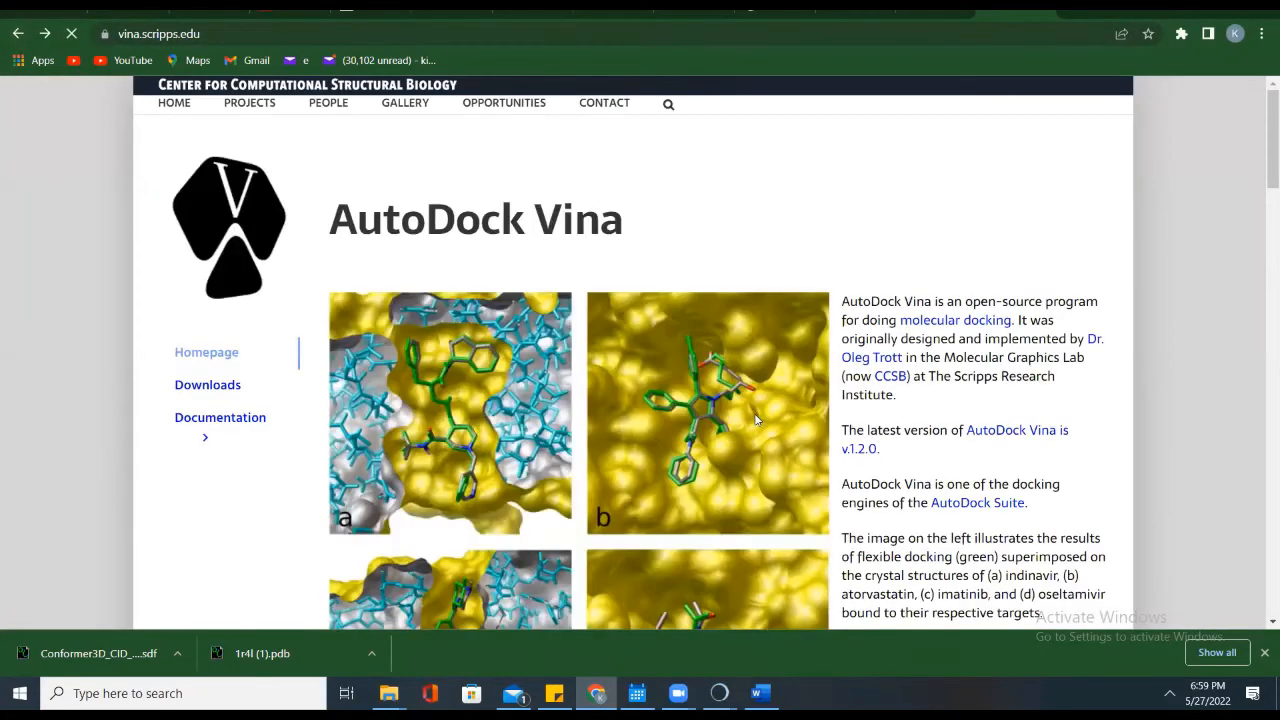
Step: Open the MGLTools page linked under AutoDock Tools Compatibility and look through its description
scroll(960, 433, "down", 1)
scroll(960, 433, "down", 10)
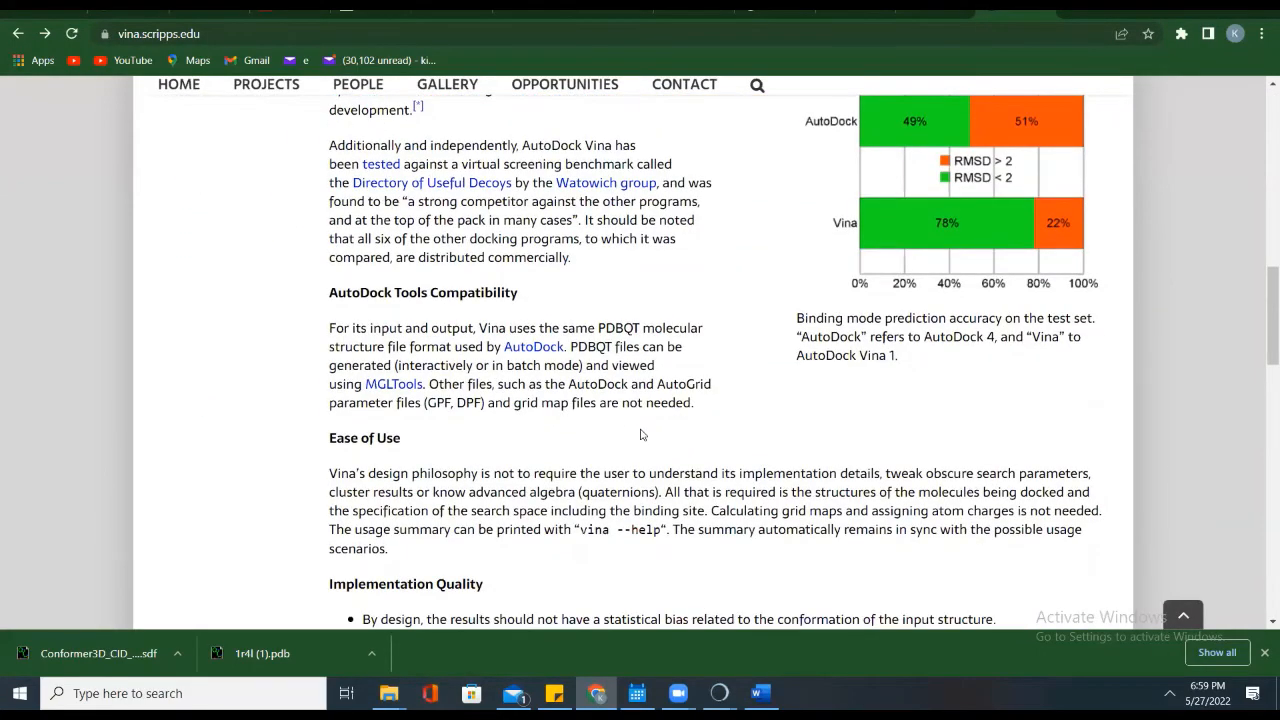
left_click(393, 386)
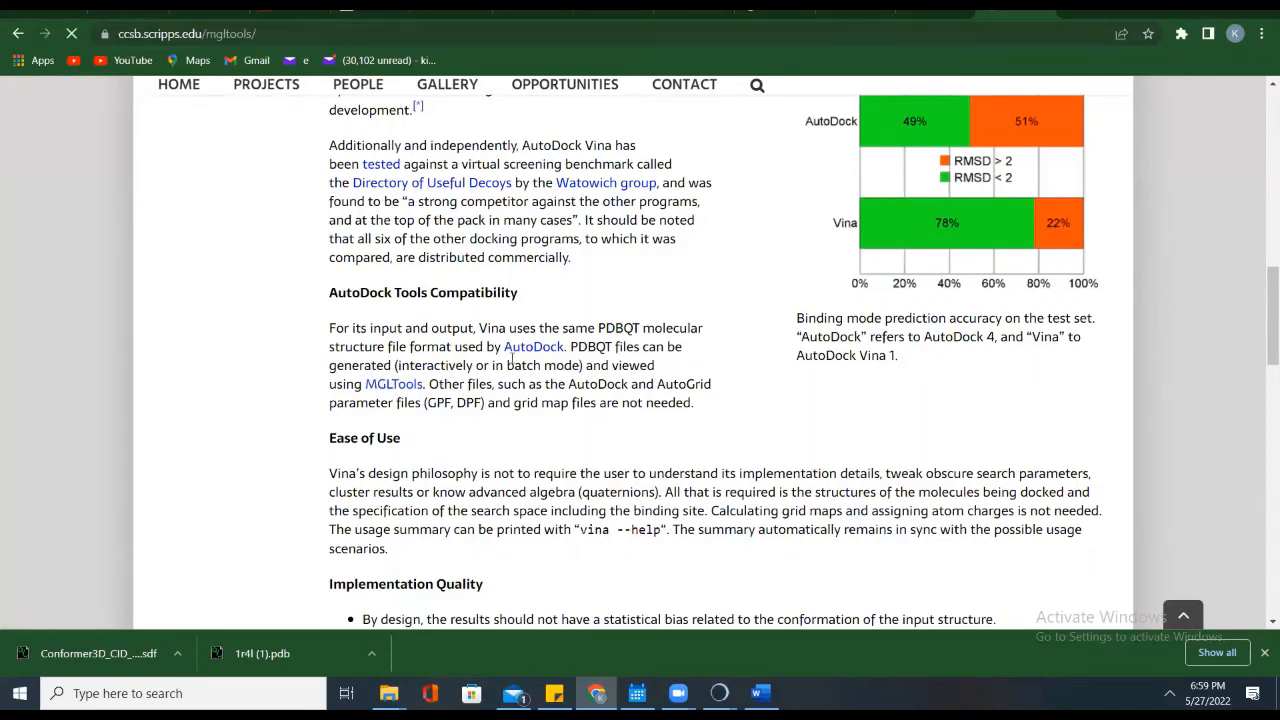
scroll(528, 360, "down", 8)
scroll(525, 369, "up", 3)
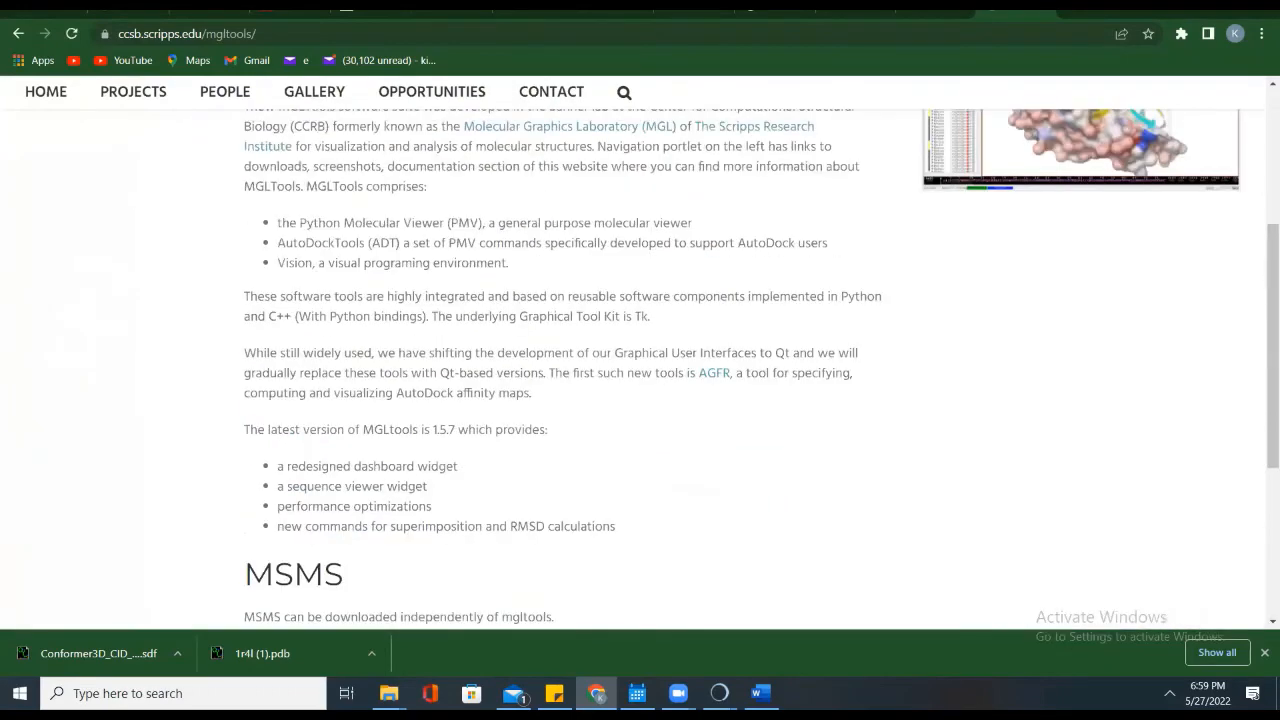
Step: Return to the AutoDock Vina homepage, open its linked AutoDock site and read through the AutoDock description
left_click(15, 34)
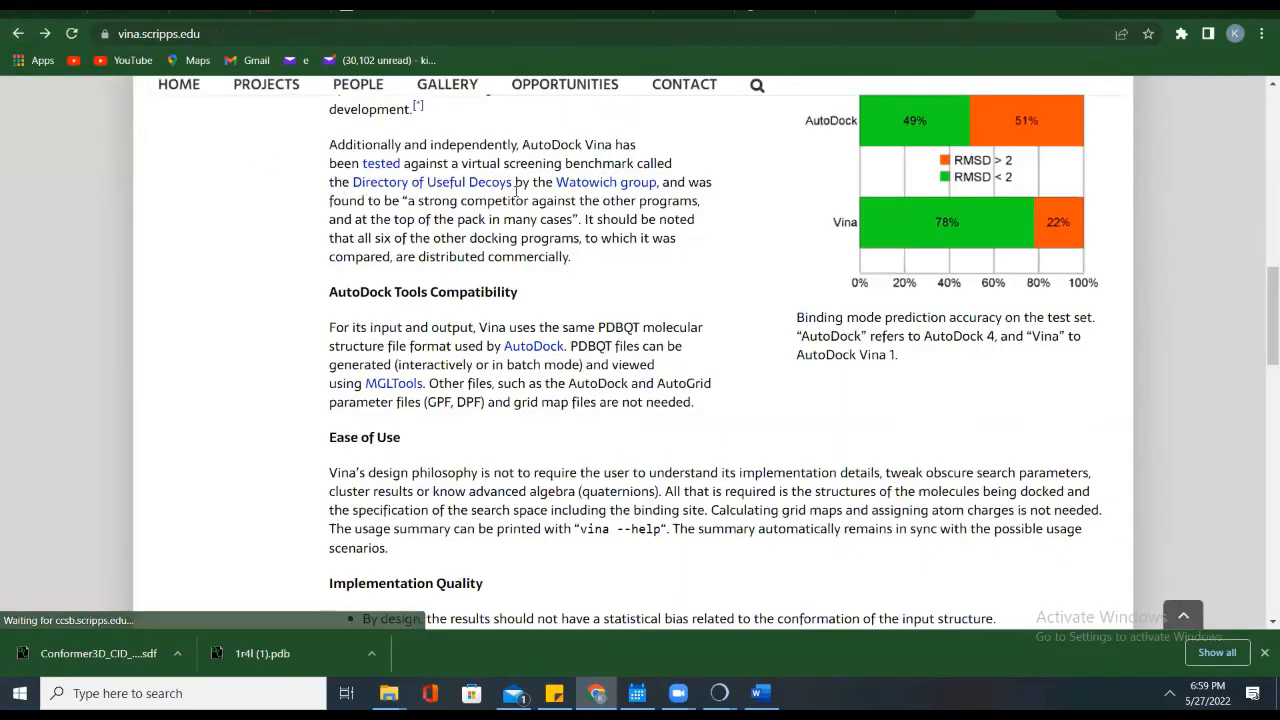
left_click(523, 350)
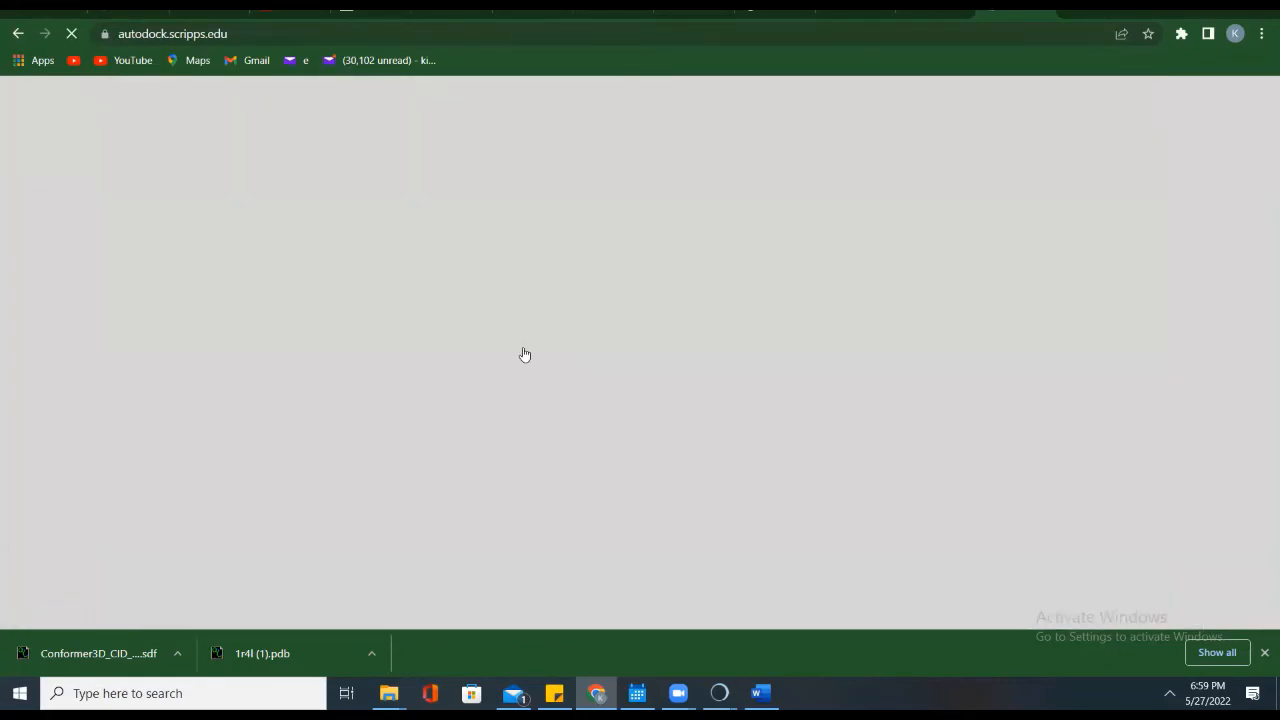
scroll(522, 352, "down", 8)
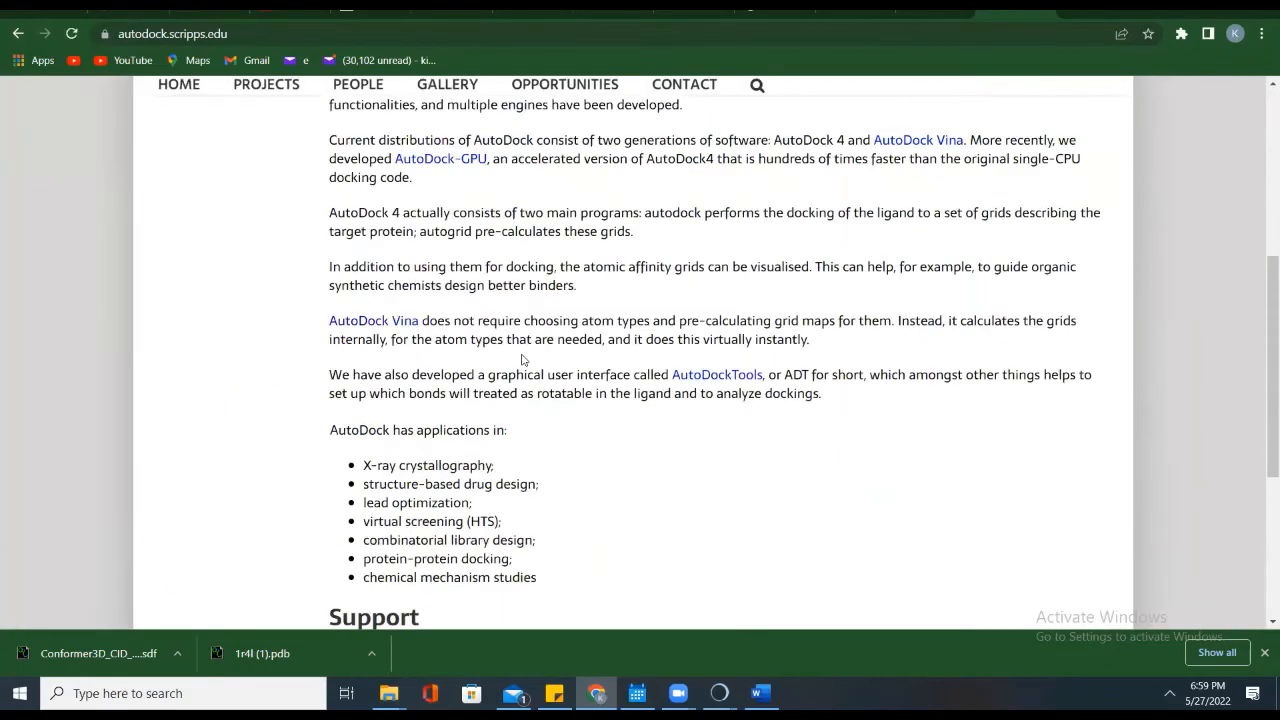
scroll(522, 358, "up", 3)
scroll(522, 358, "up", 5)
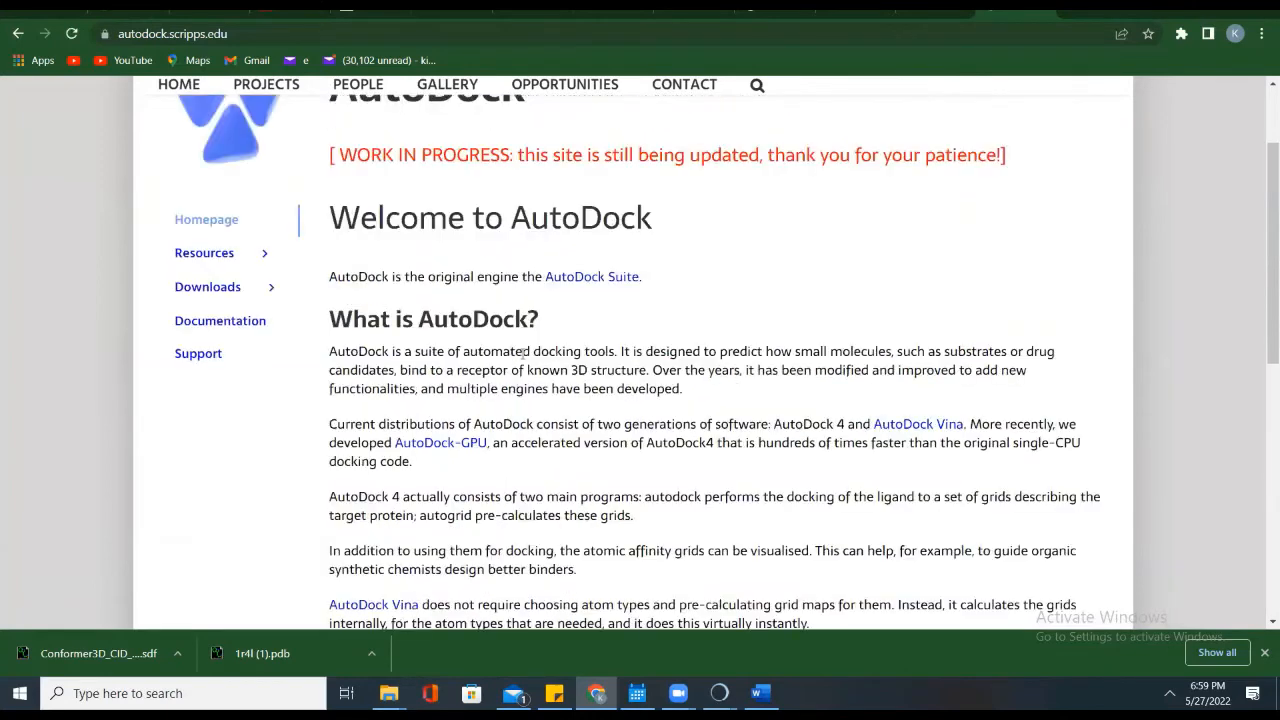
Step: Open the AutoDock 4.2.6 download page, look through the files offered, and return to the PubChem compound page
left_click(268, 422)
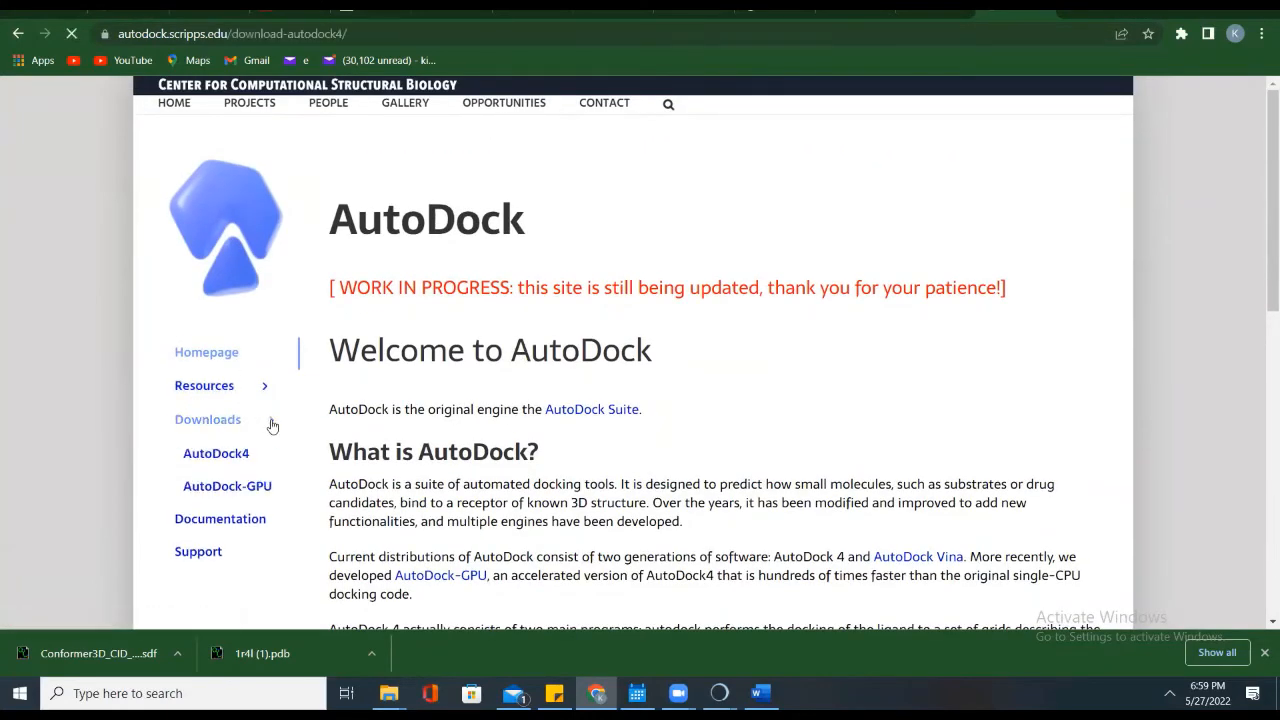
scroll(446, 341, "down", 5)
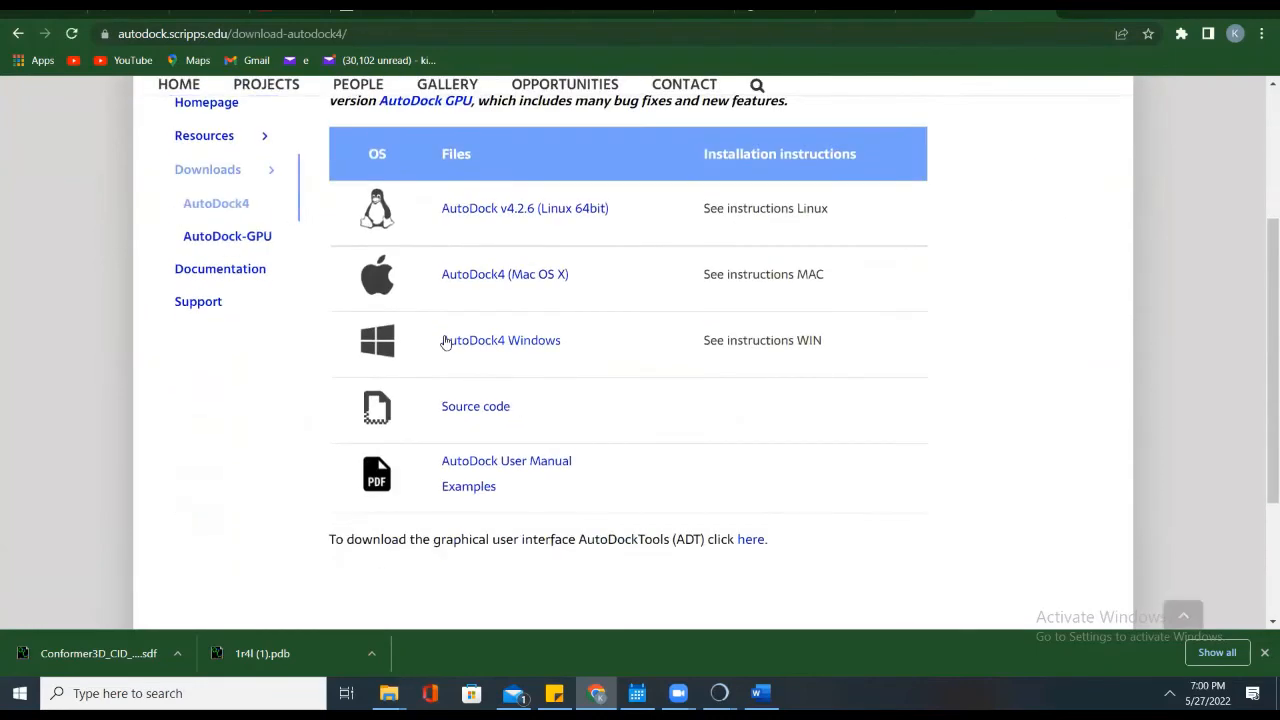
scroll(446, 341, "up", 5)
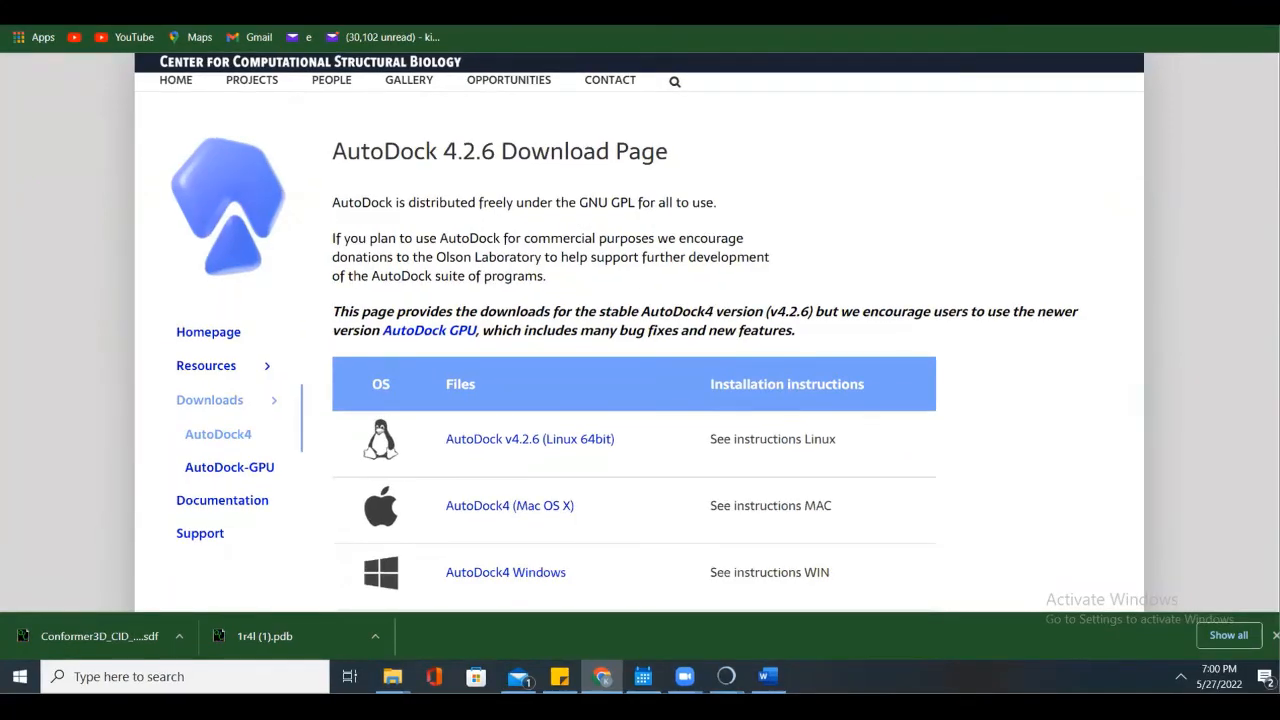
left_click(900, 4)
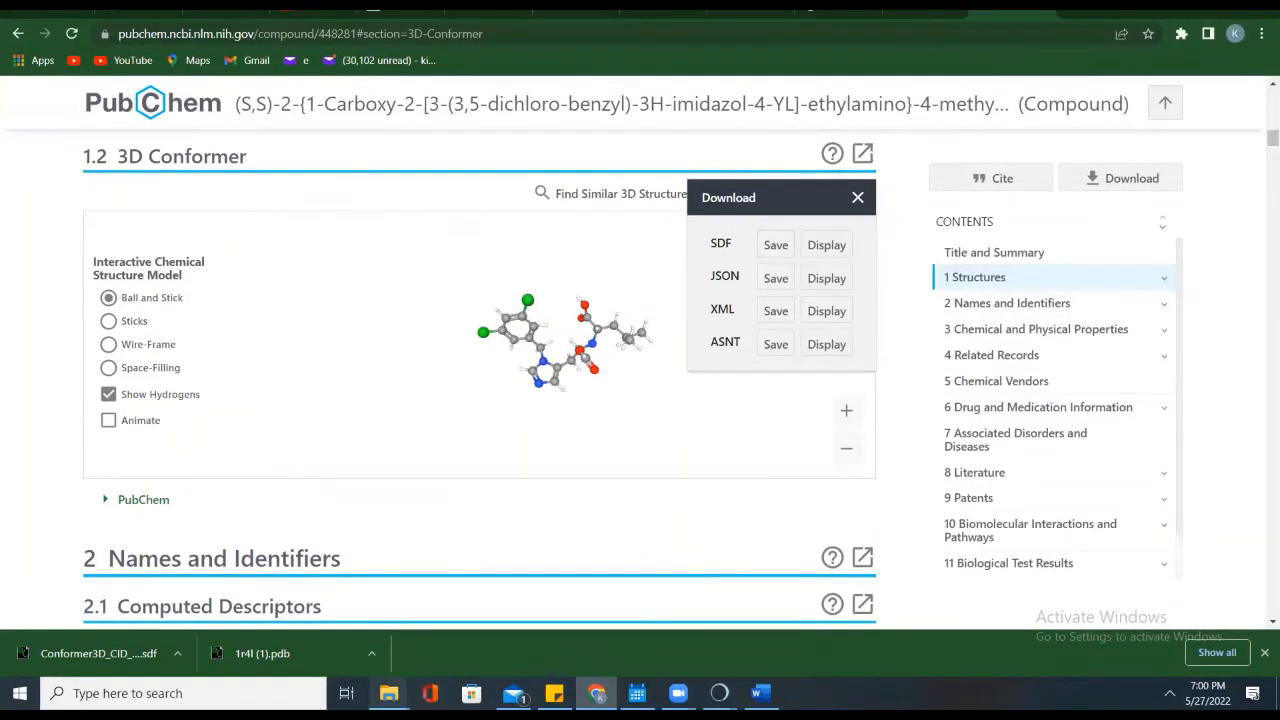
Step: Switch to File Explorer and look for the Vina program in the Desktop folders, including COVID and Prostate cancer
mouse_move(389, 693)
left_click(449, 630)
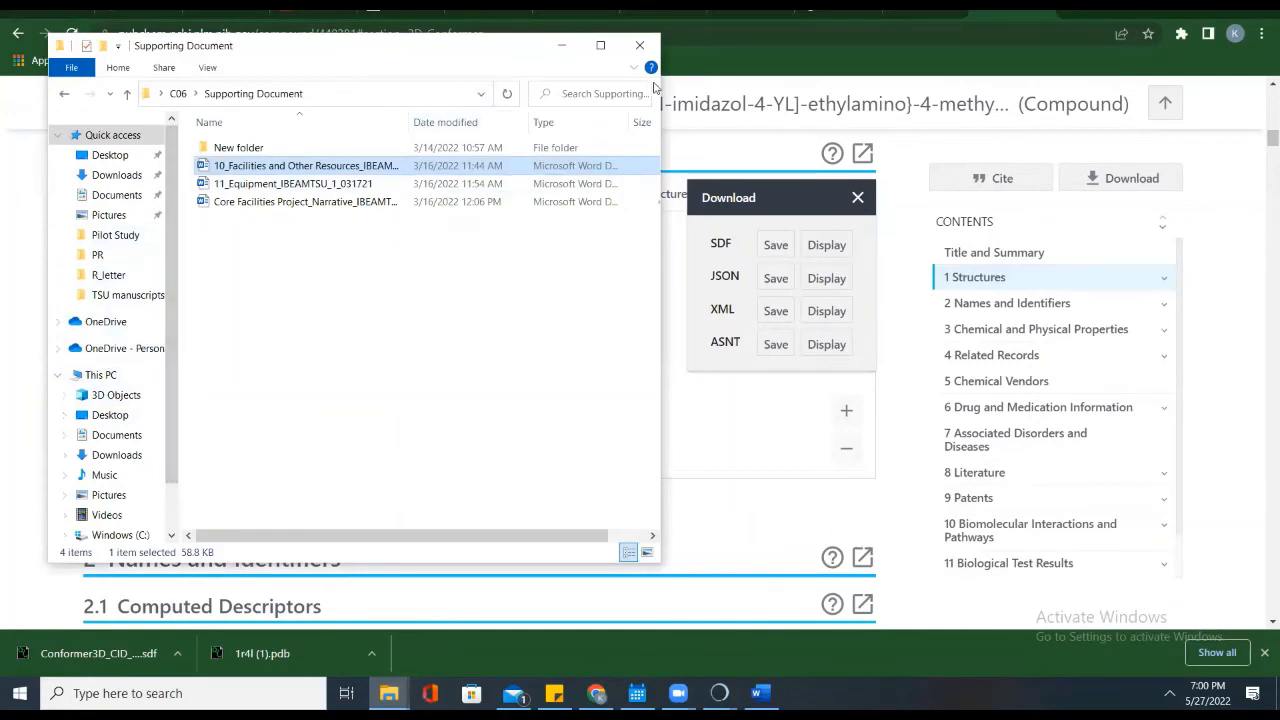
left_click(603, 94)
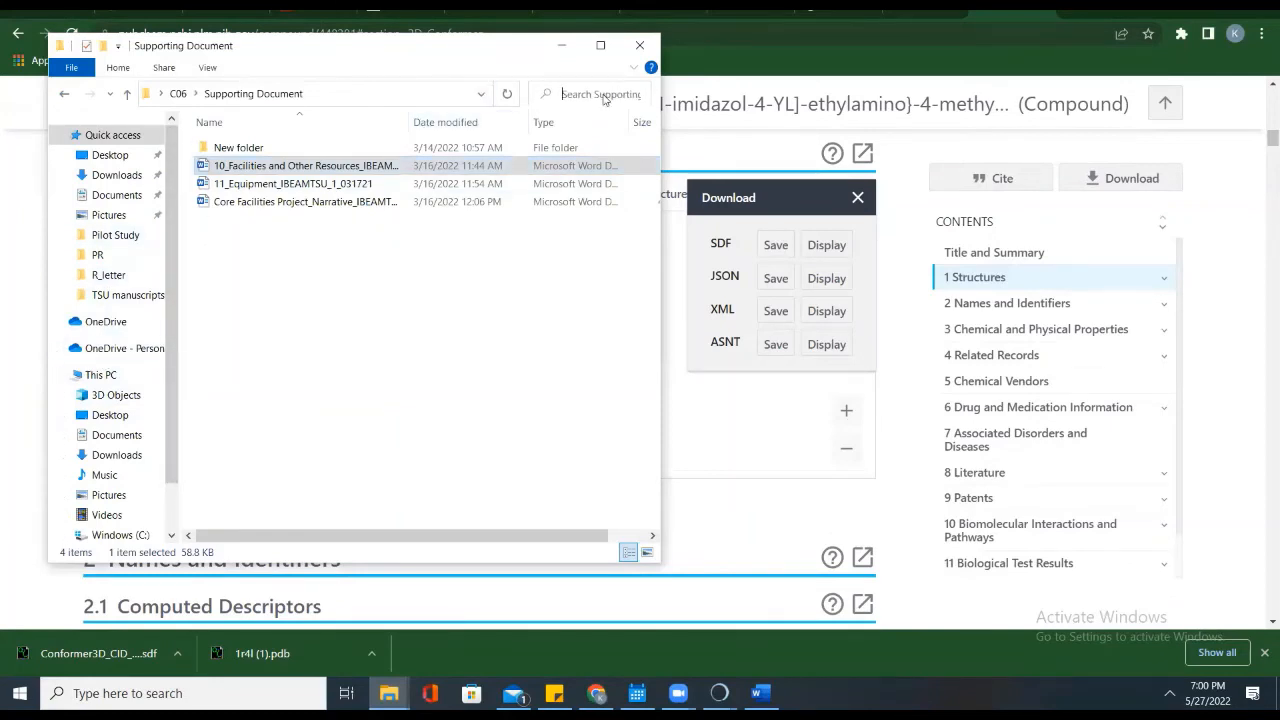
type("vina")
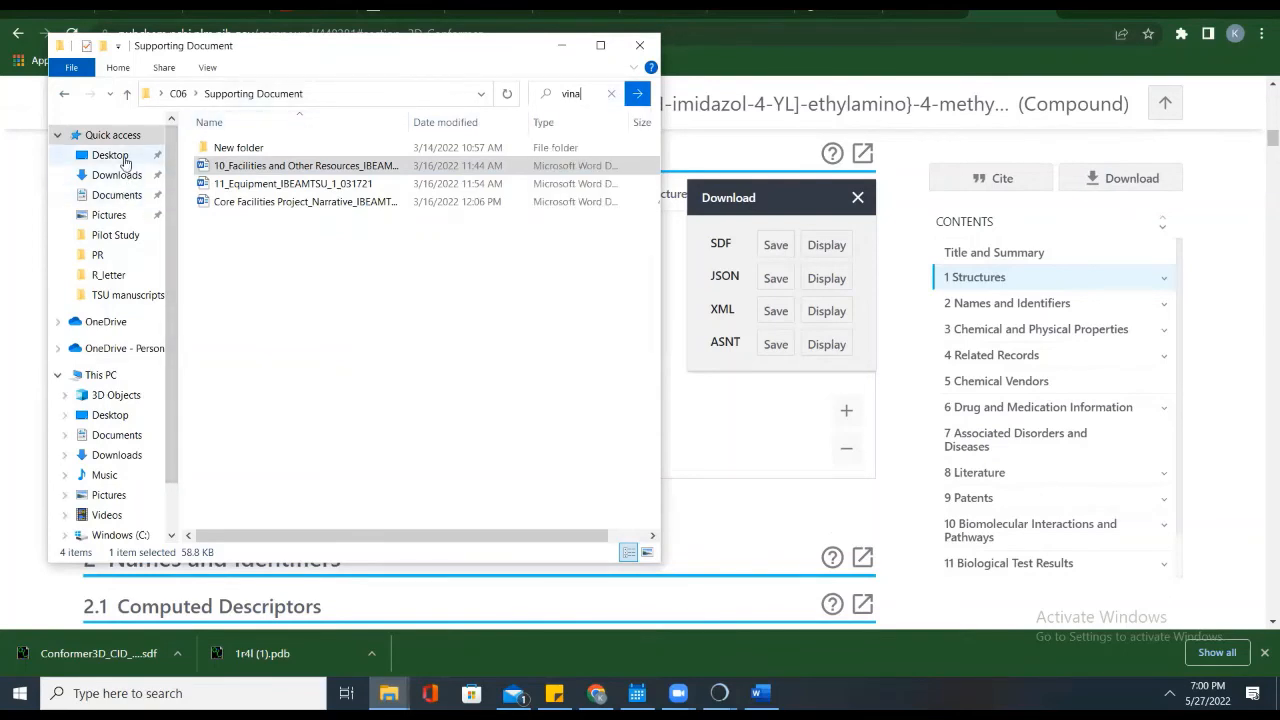
left_click(124, 160)
double_click(249, 170)
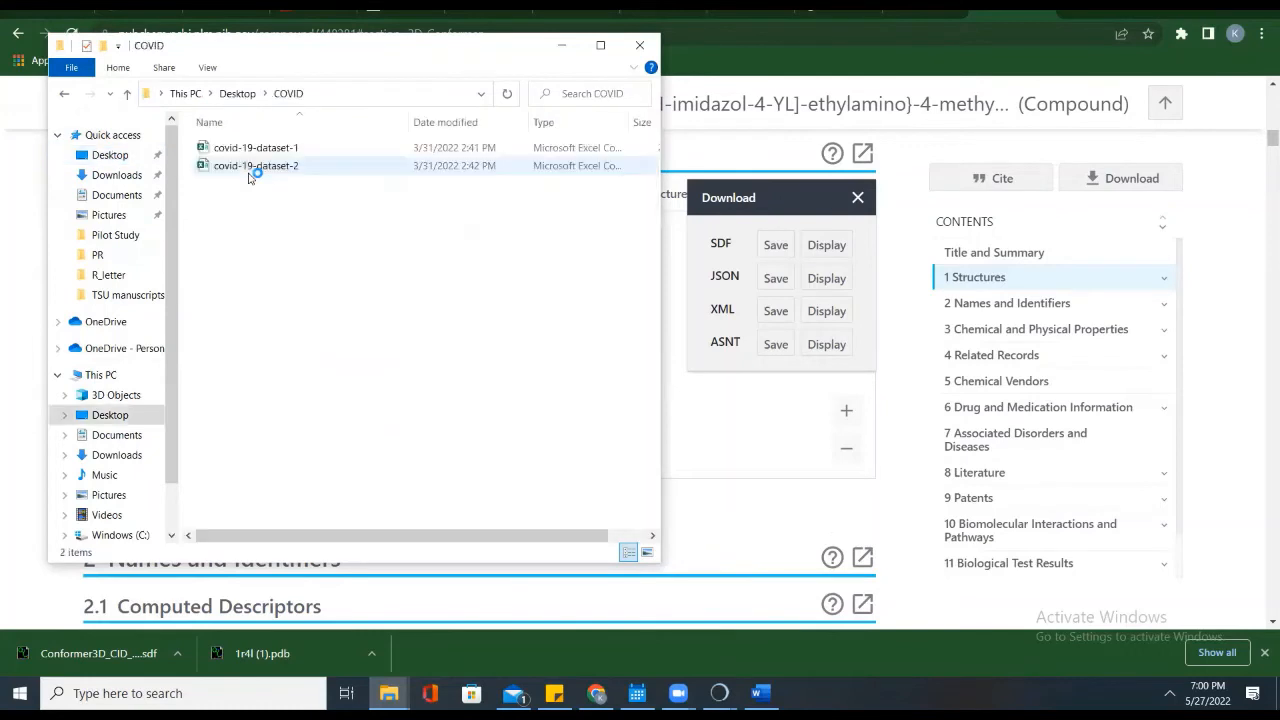
left_click(237, 97)
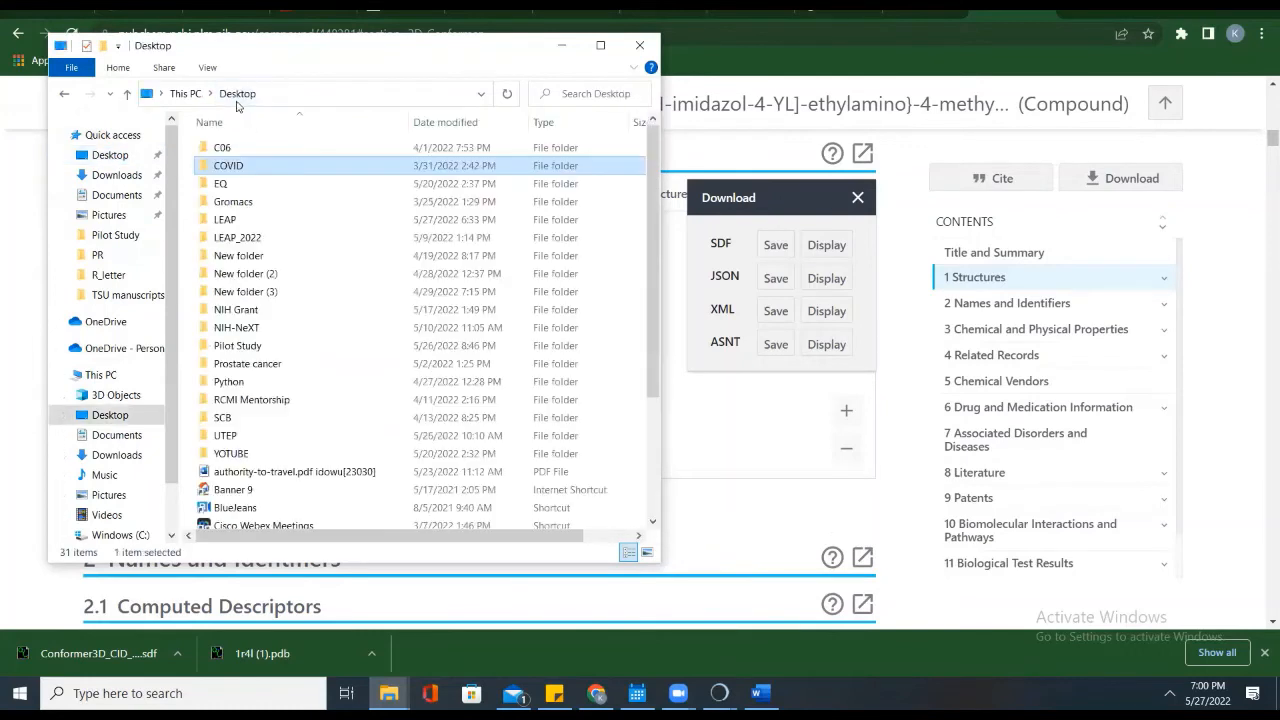
double_click(265, 366)
left_click(237, 93)
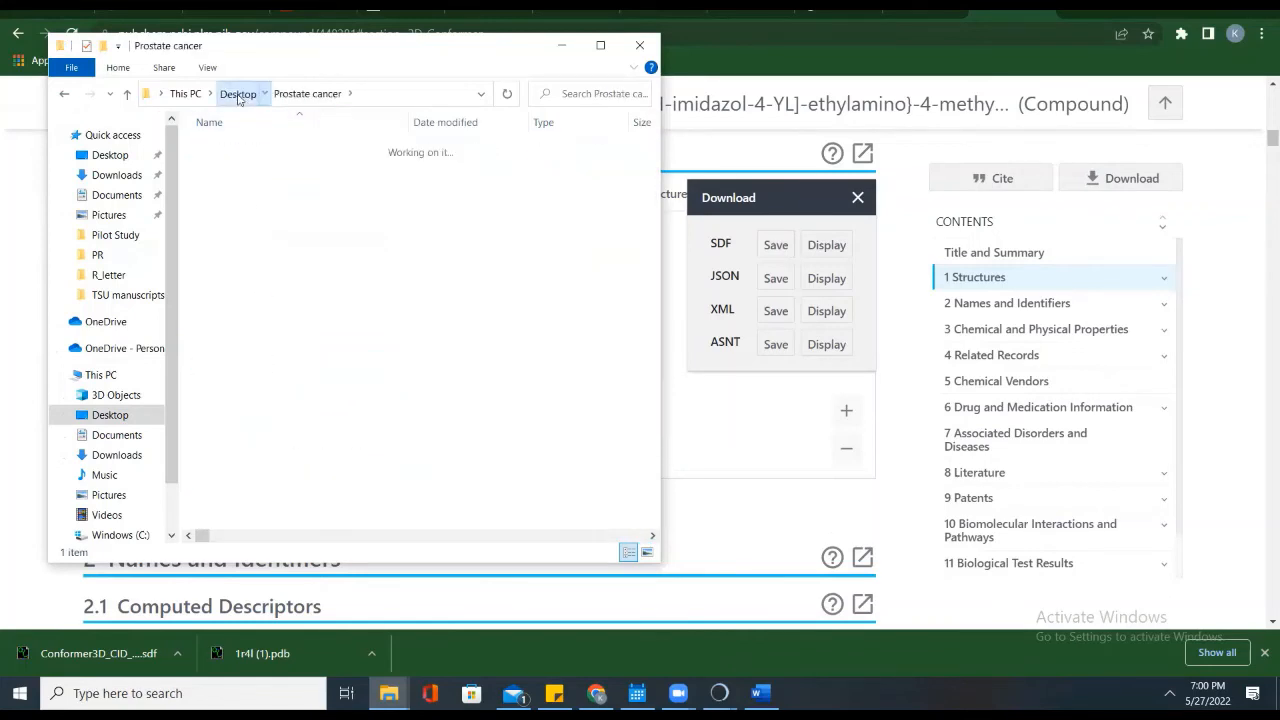
Step: Open the Vina folder inside Documents\ACE to check its files
left_click(116, 200)
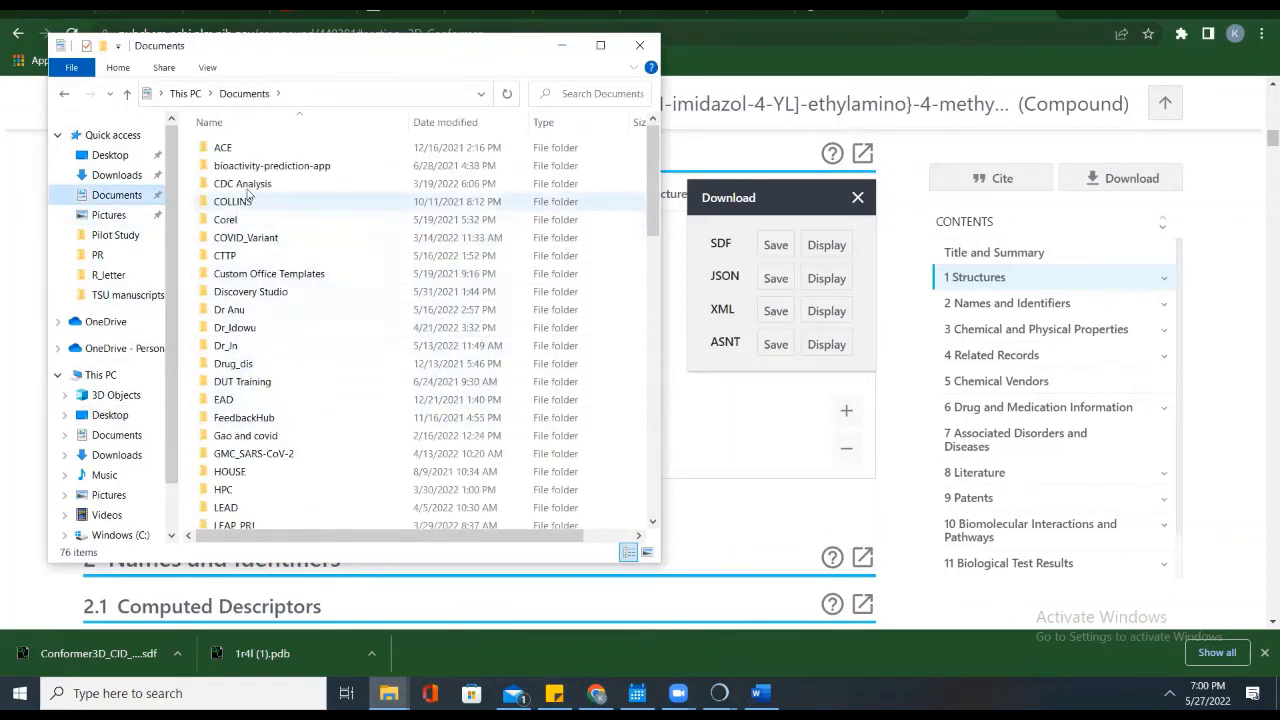
double_click(250, 149)
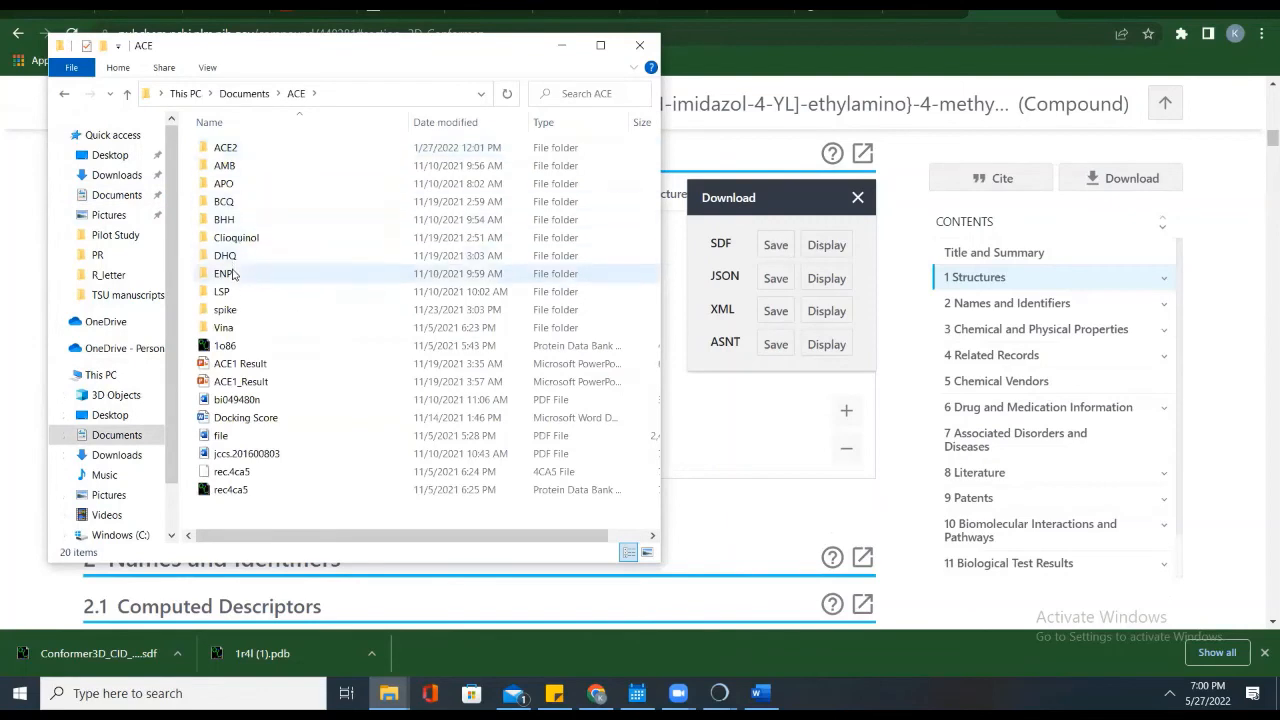
double_click(224, 328)
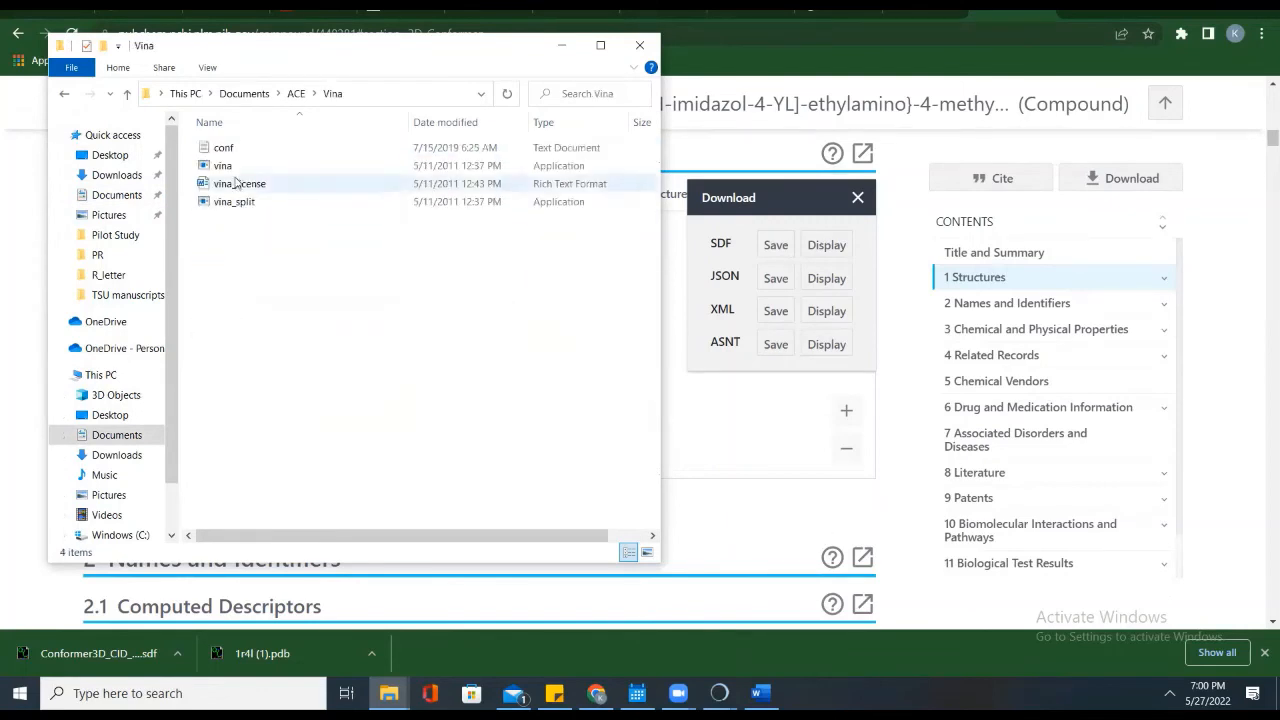
Step: Copy the Vina folder from Documents\ACE into the LEAP folder on the Desktop and minimize both folder windows
left_click(296, 94)
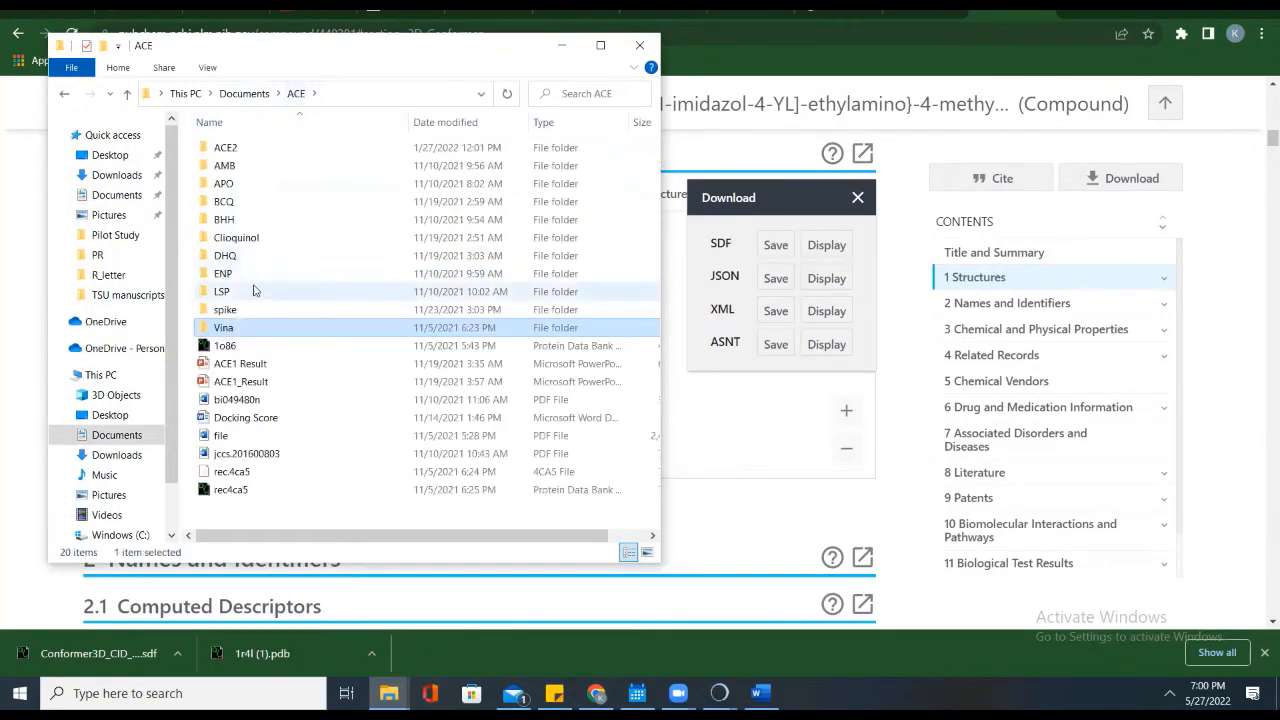
left_click(236, 330)
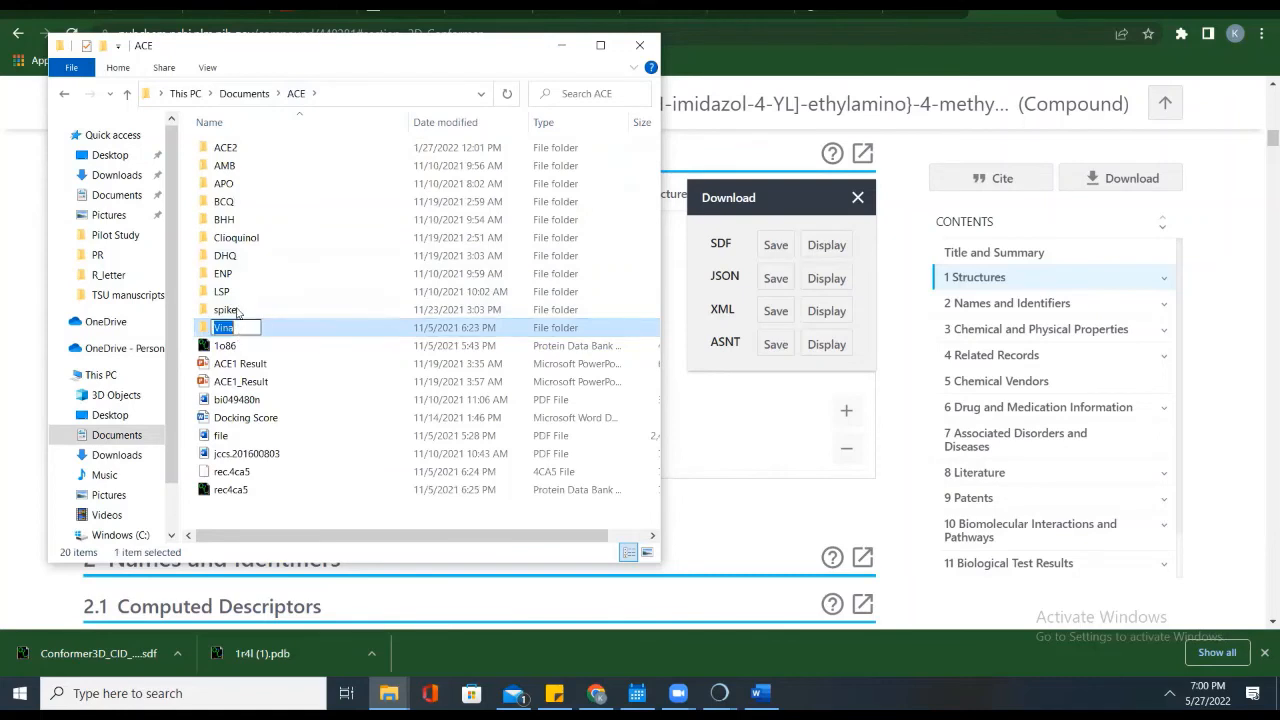
left_click(232, 311)
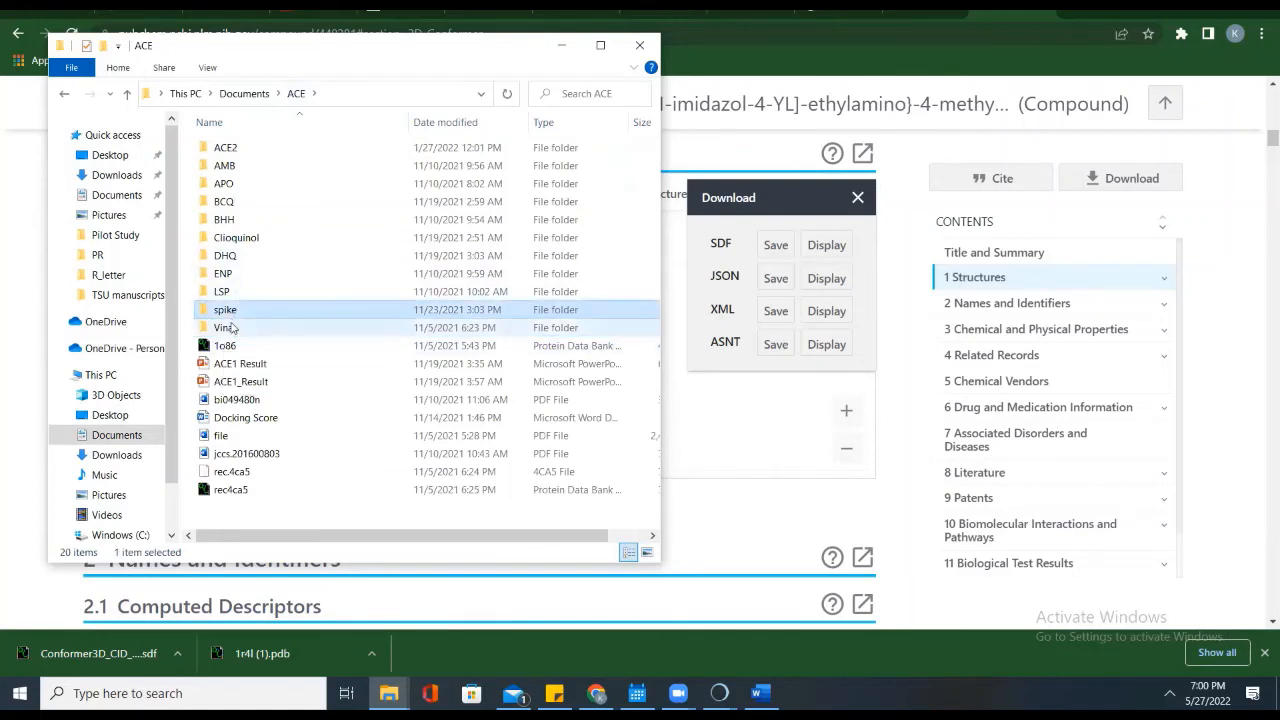
left_click(232, 330)
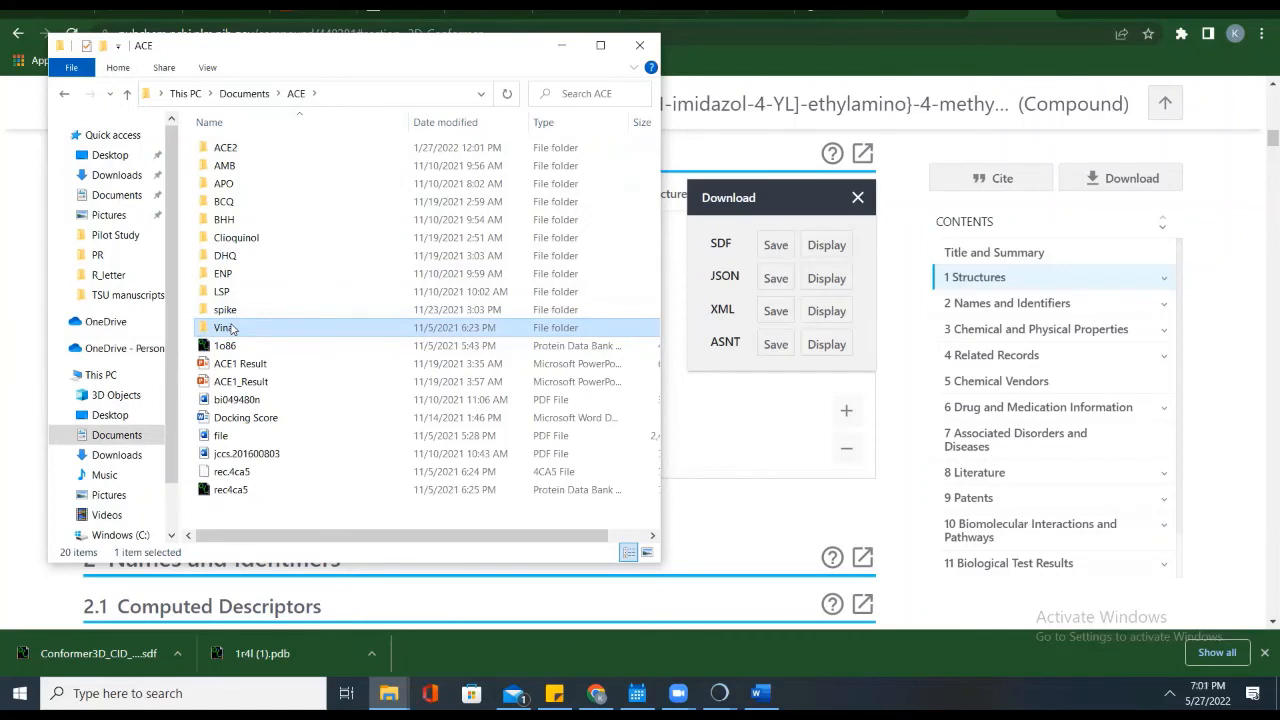
right_click(230, 328)
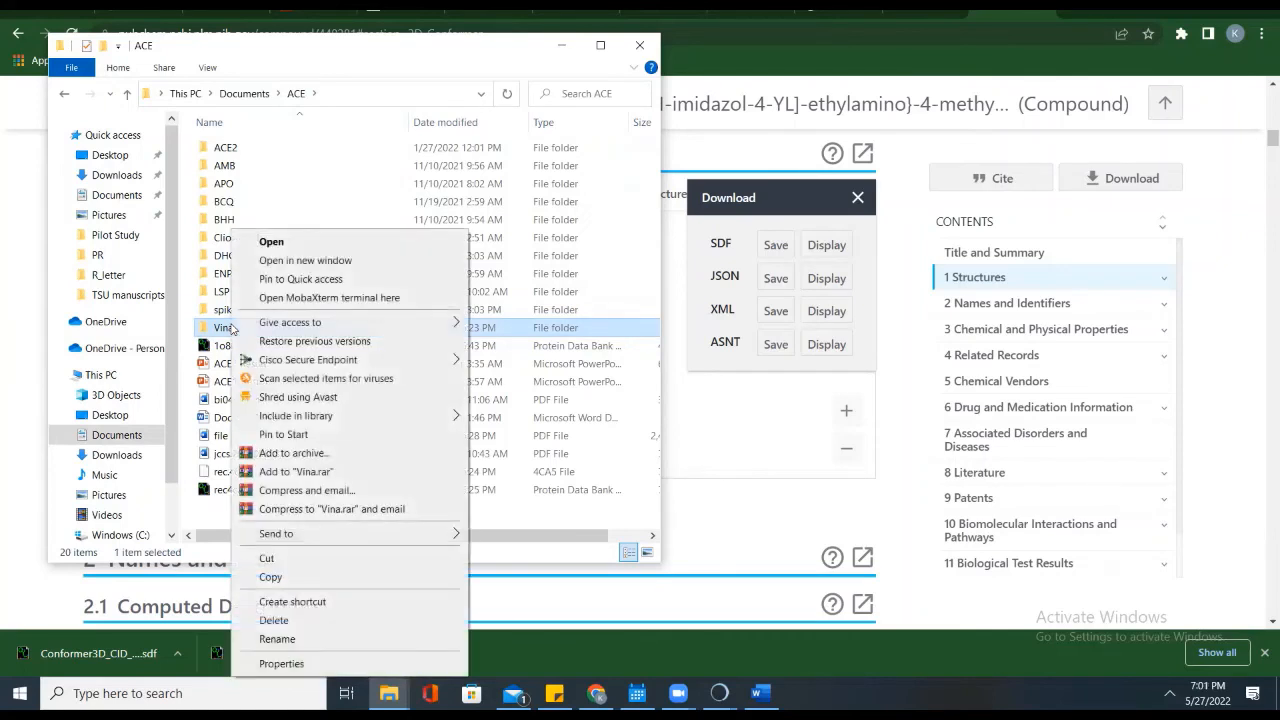
left_click(270, 578)
left_click(389, 693)
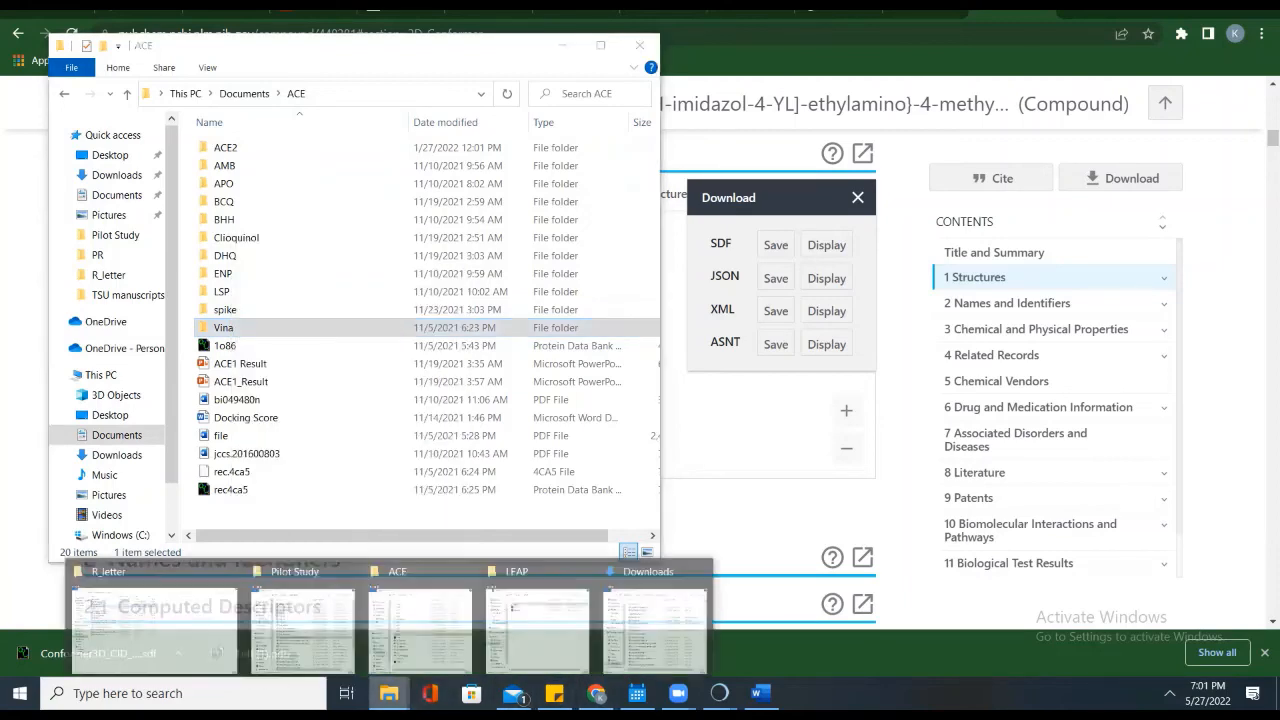
left_click(533, 630)
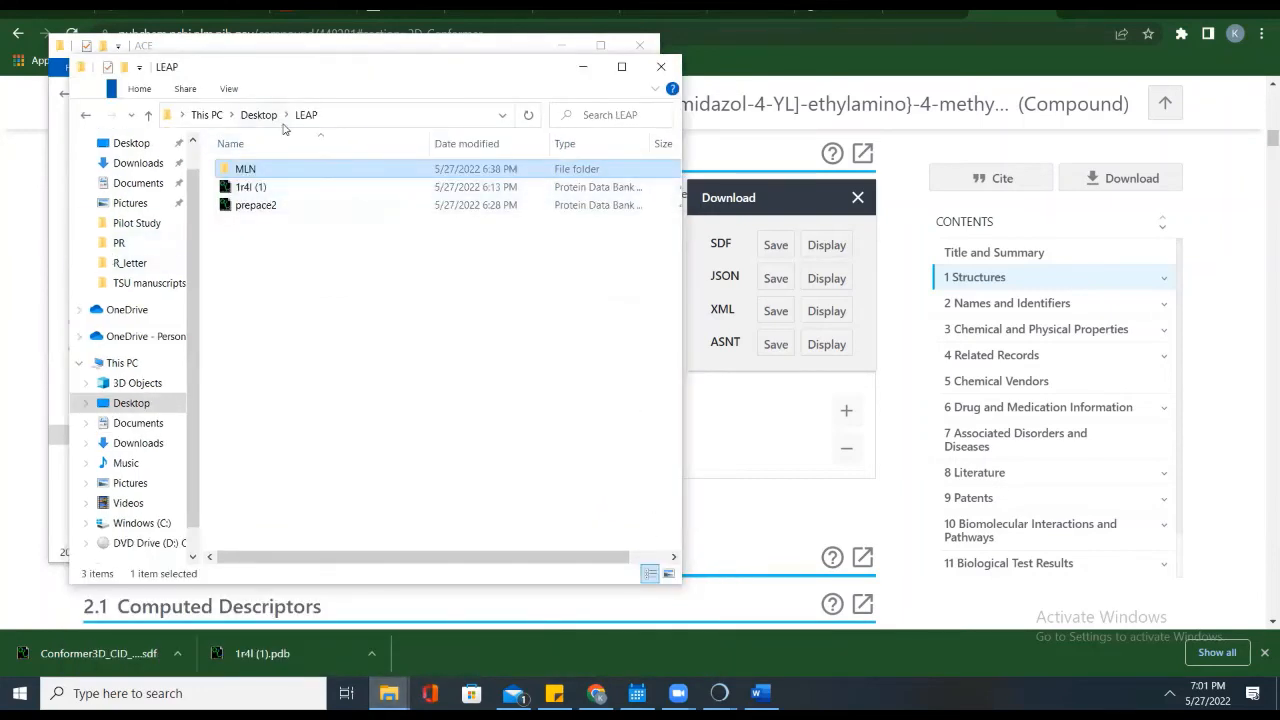
left_click(295, 260)
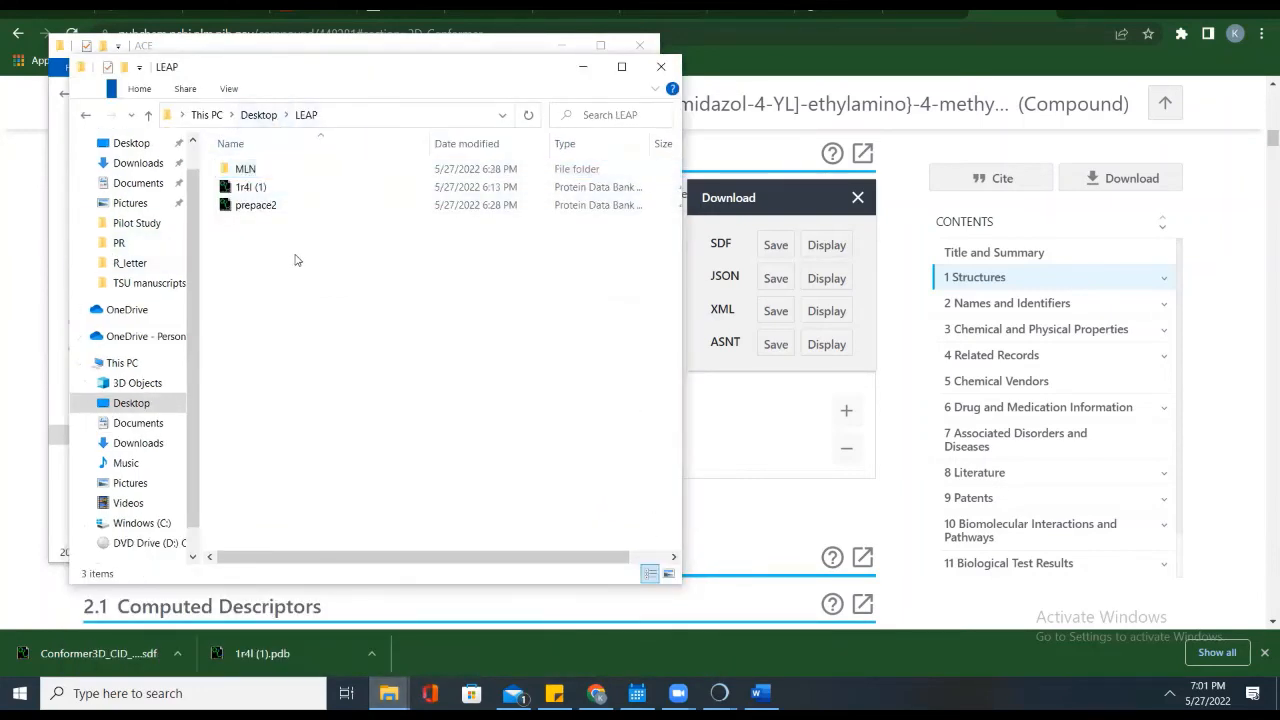
key("ctrl+v")
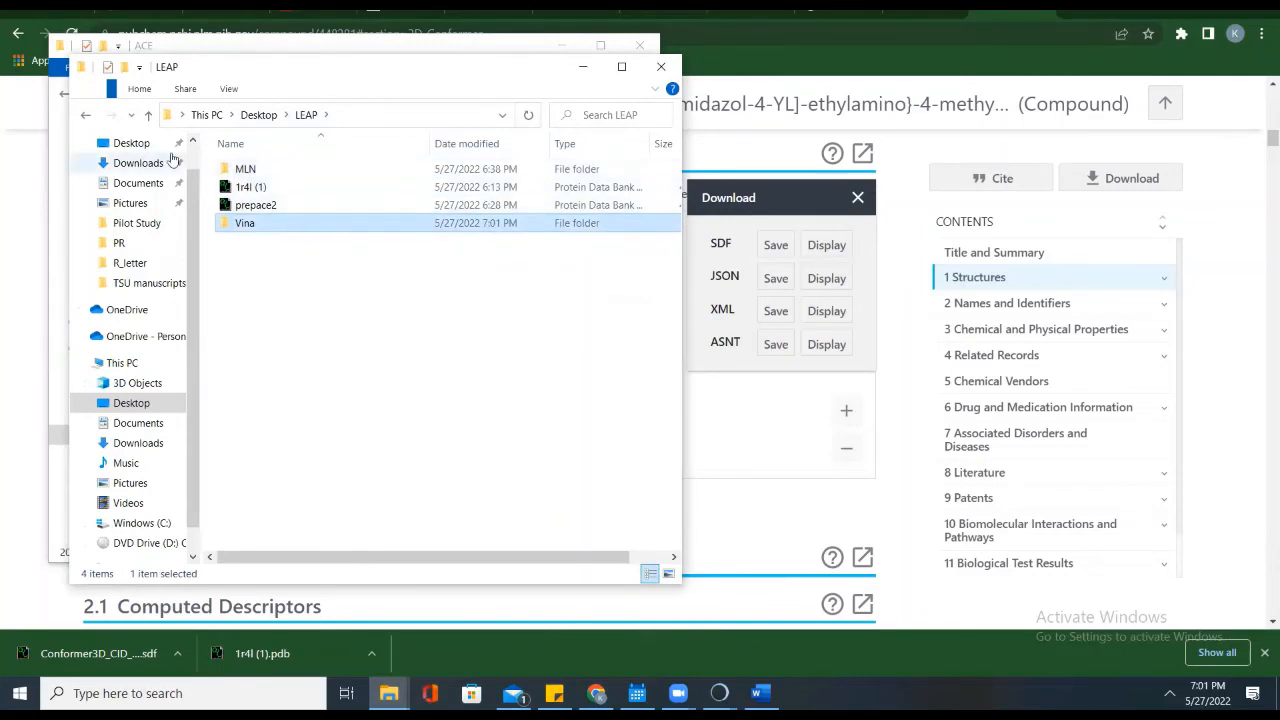
left_click(582, 67)
left_click(561, 48)
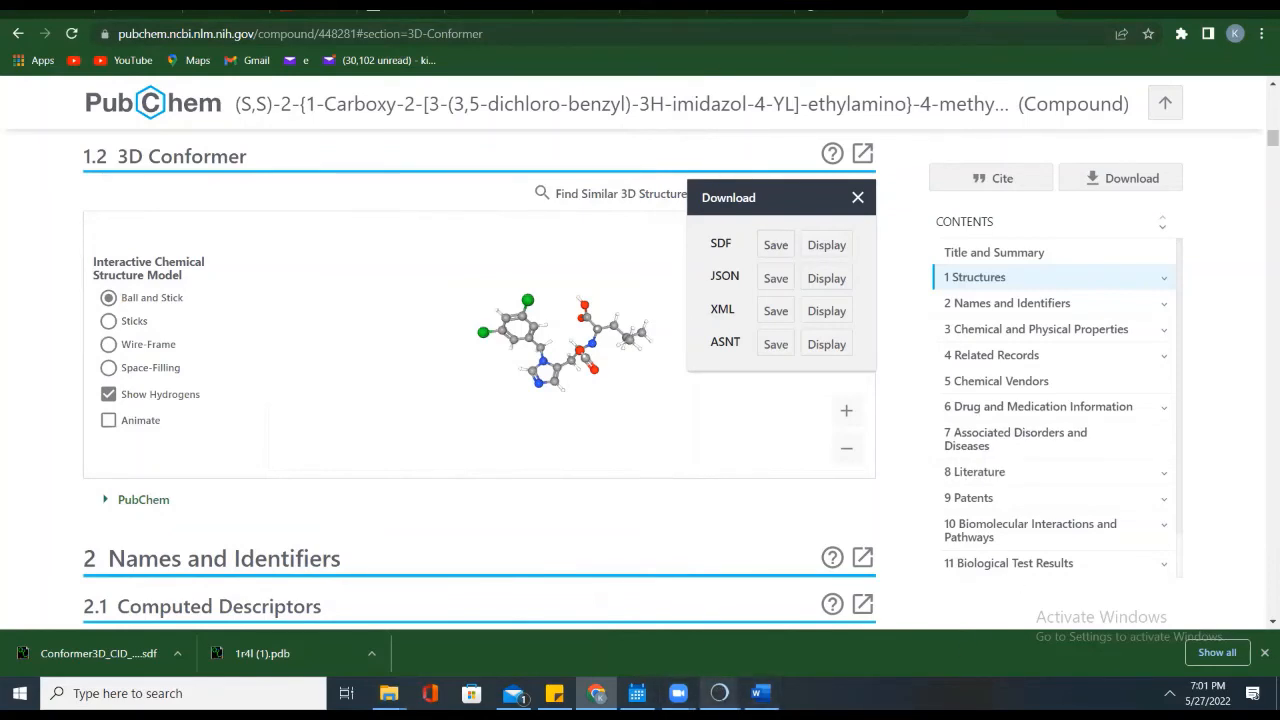
Step: Switch to UCSF Chimera and set the local AutoDock Vina executable to vina.exe from the Desktop\LEAP\Vina folder
mouse_move(719, 693)
left_click(808, 625)
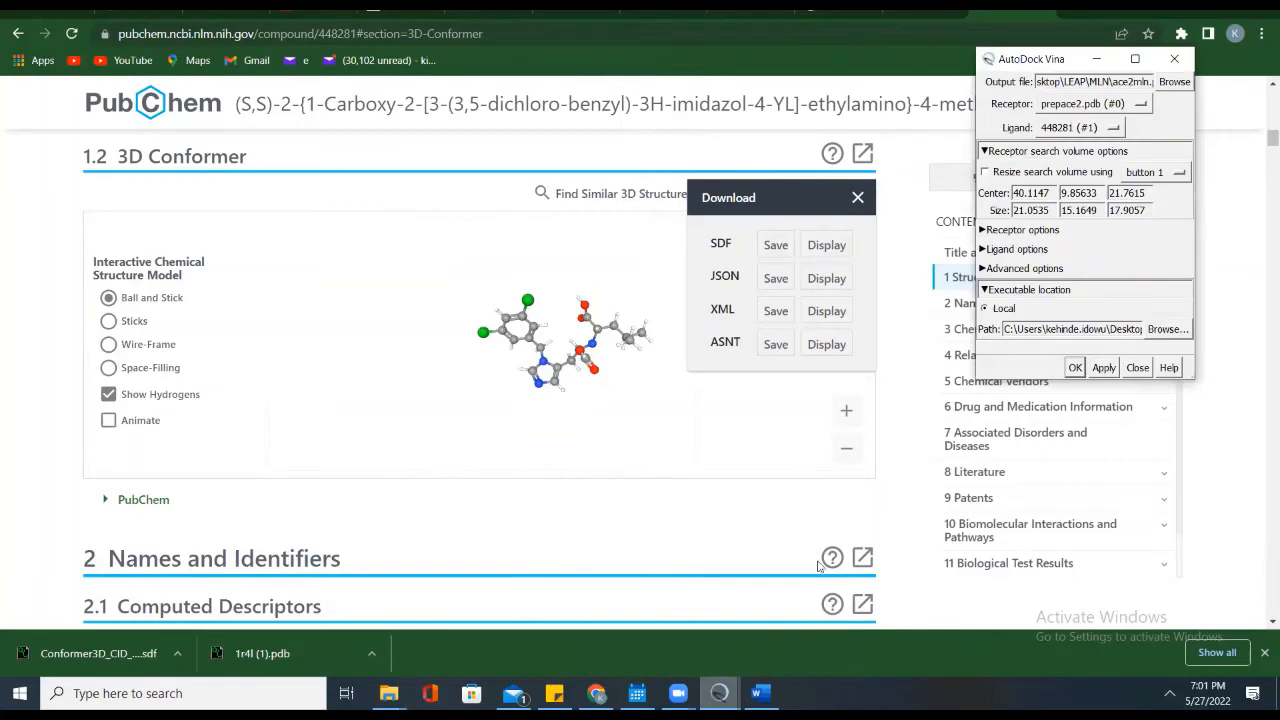
mouse_move(720, 692)
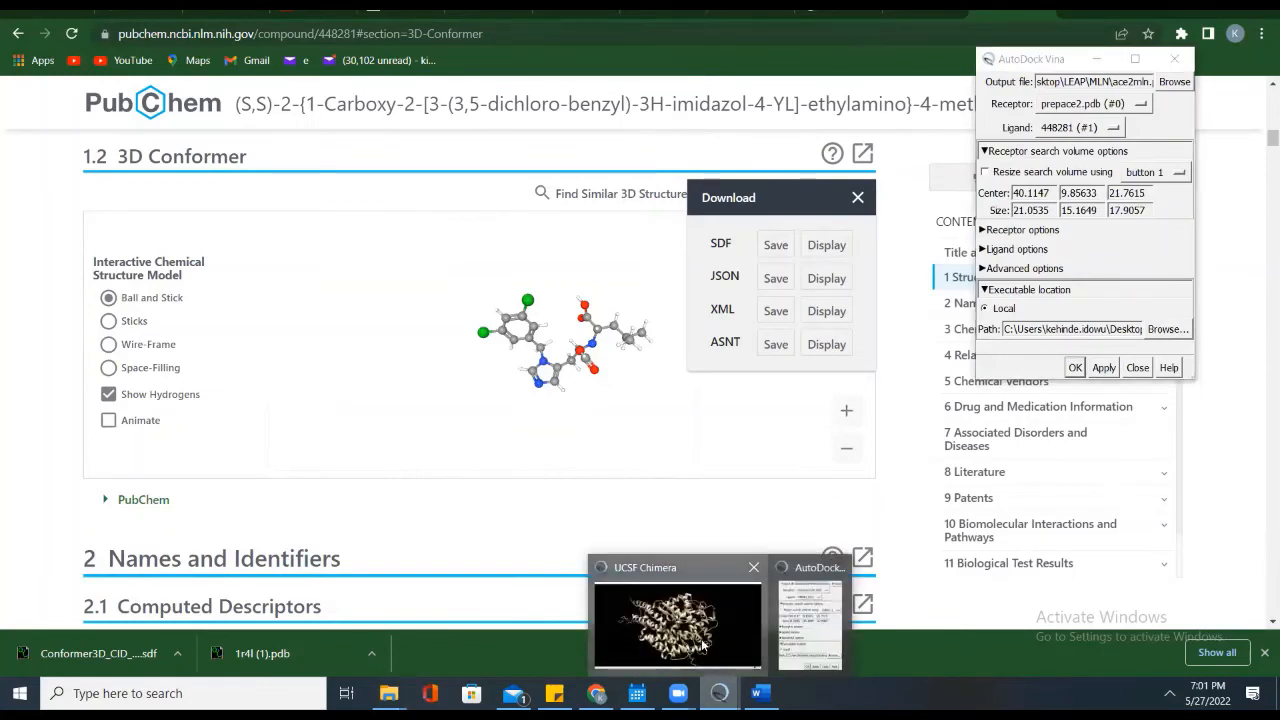
left_click(678, 625)
left_click(817, 657)
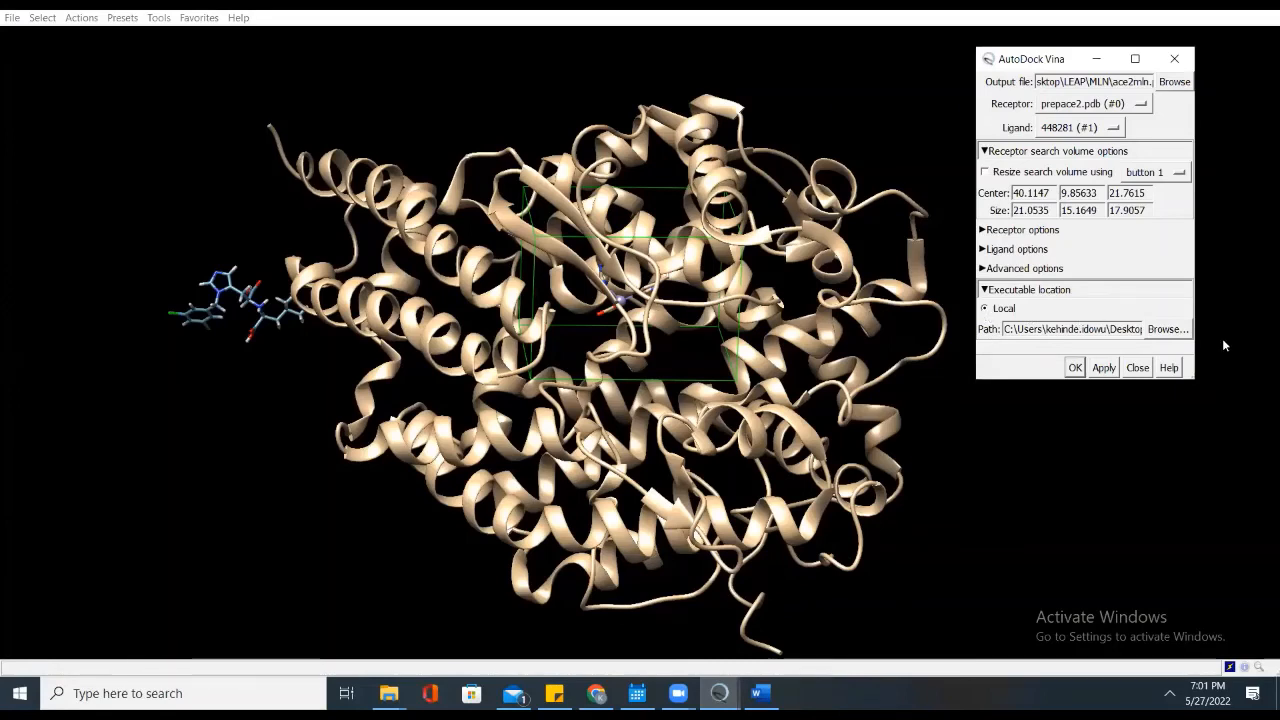
left_click(1166, 332)
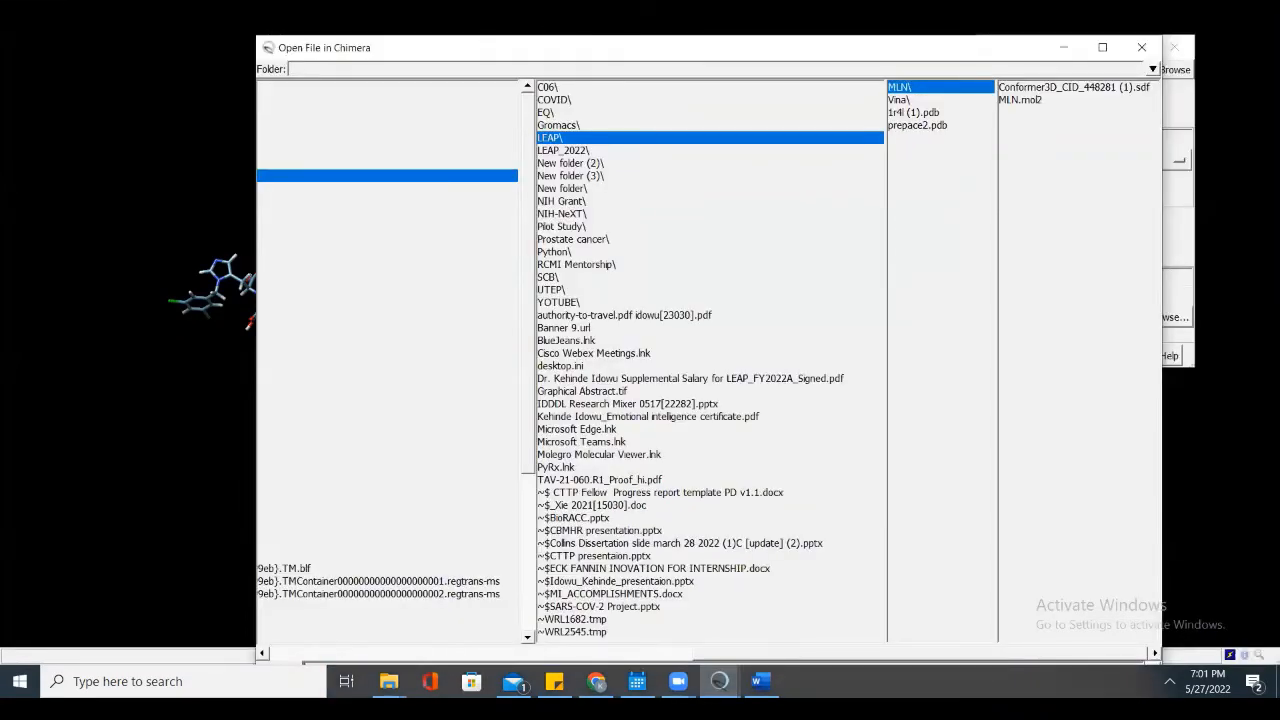
left_click(899, 112)
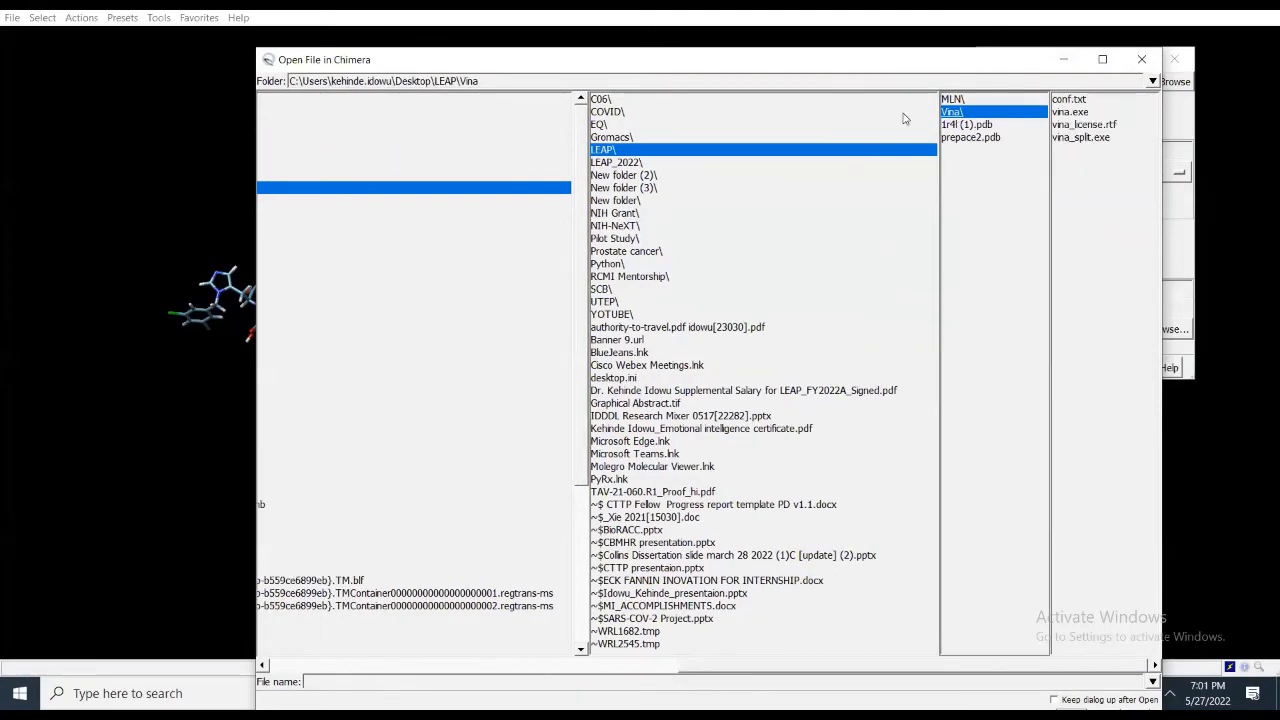
left_click(1080, 113)
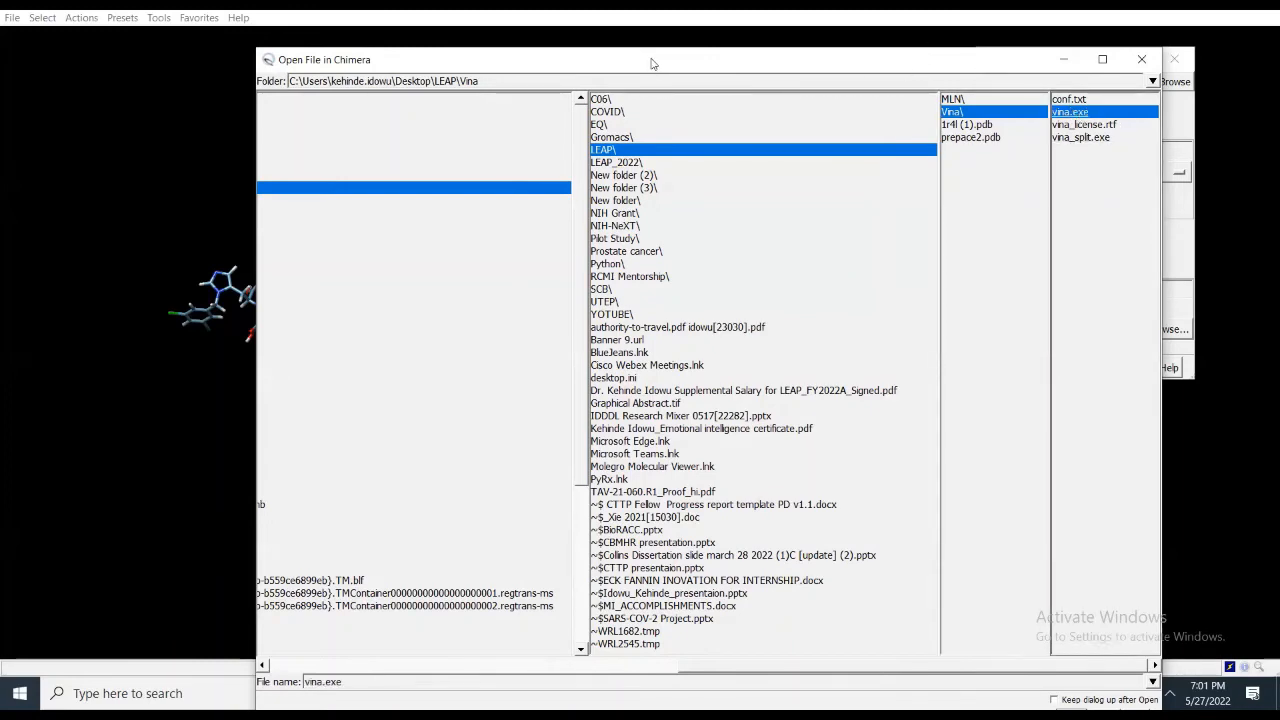
left_click_drag(651, 64, 651, 19)
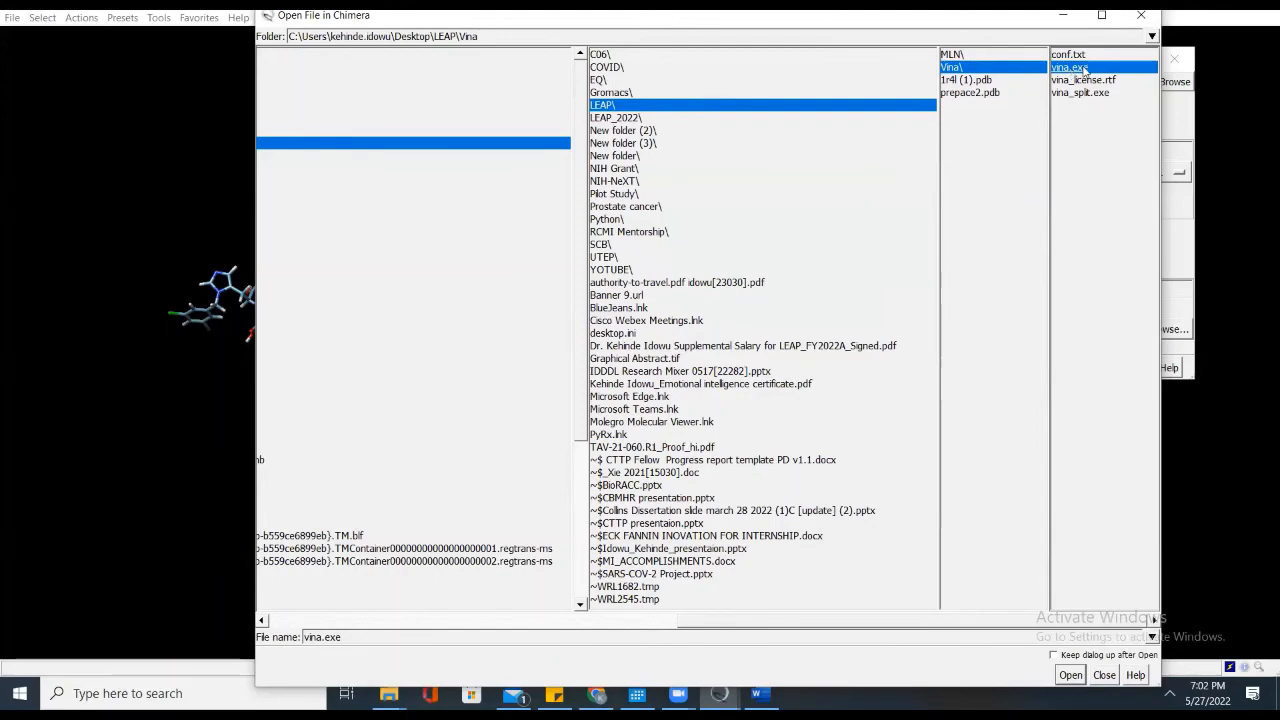
left_click(1072, 675)
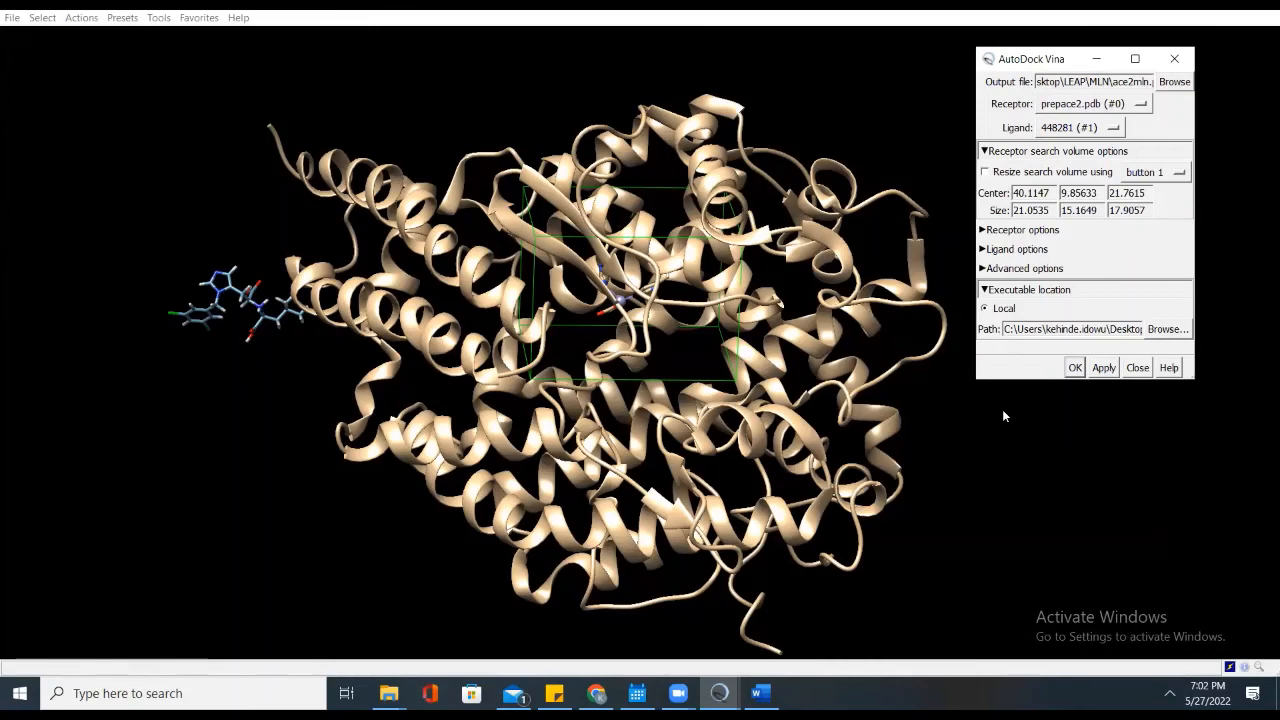
Step: Run the AutoDock Vina docking of ligand 448281 against the prepace2.pdb receptor with the current settings
left_click(1075, 368)
left_click(1075, 368)
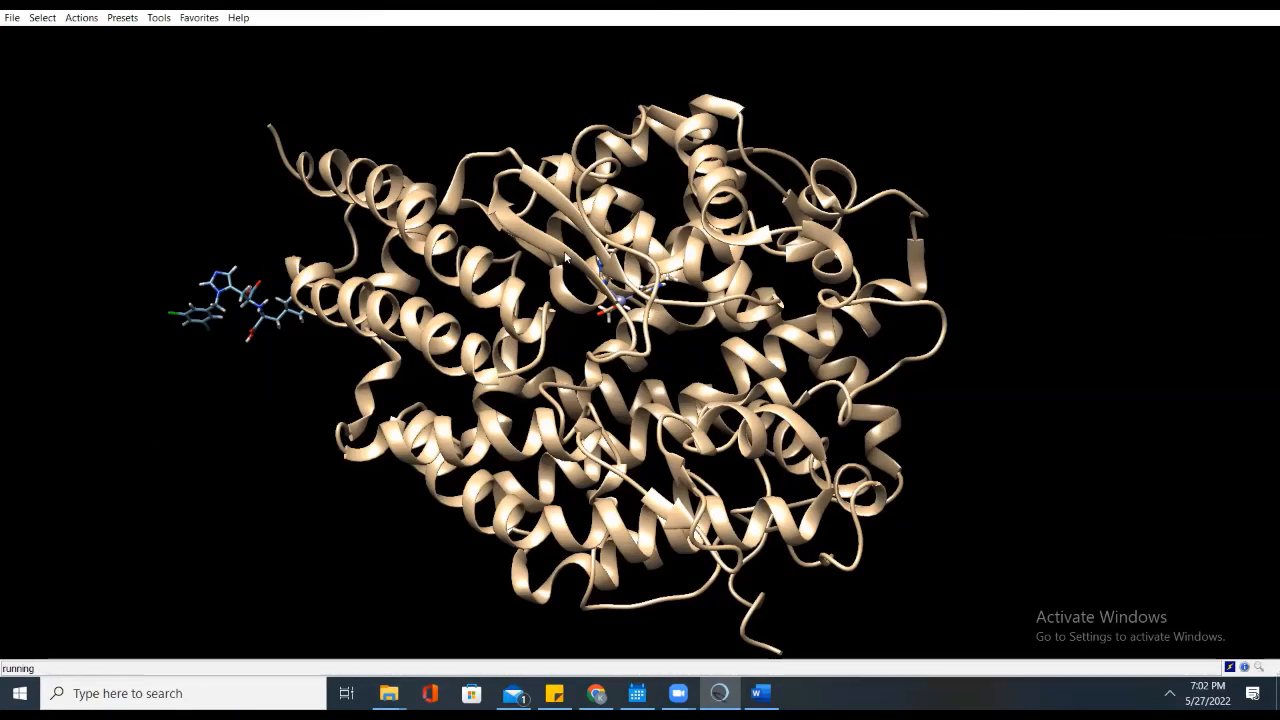
mouse_move(565, 257)
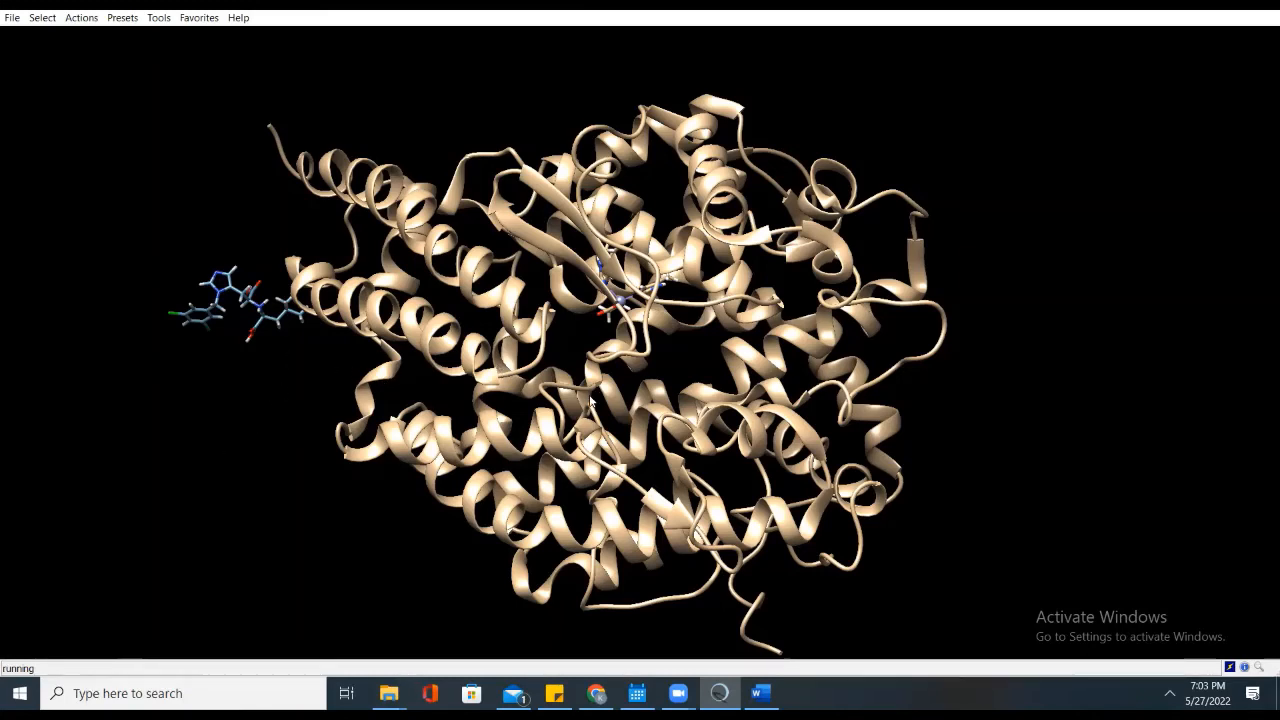
mouse_move(592, 401)
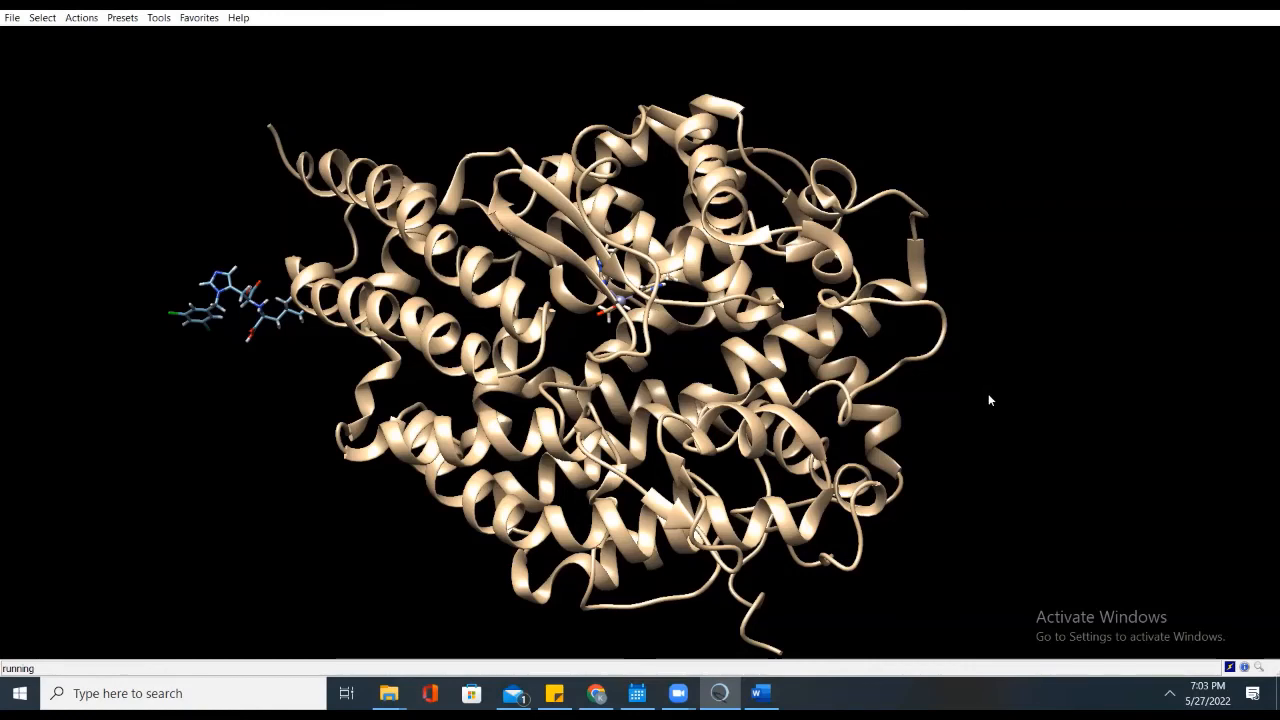
Step: Switch to PubChem in Chrome, search for Tylenol and open the best-match Acetaminophen compound page
mouse_move(596, 693)
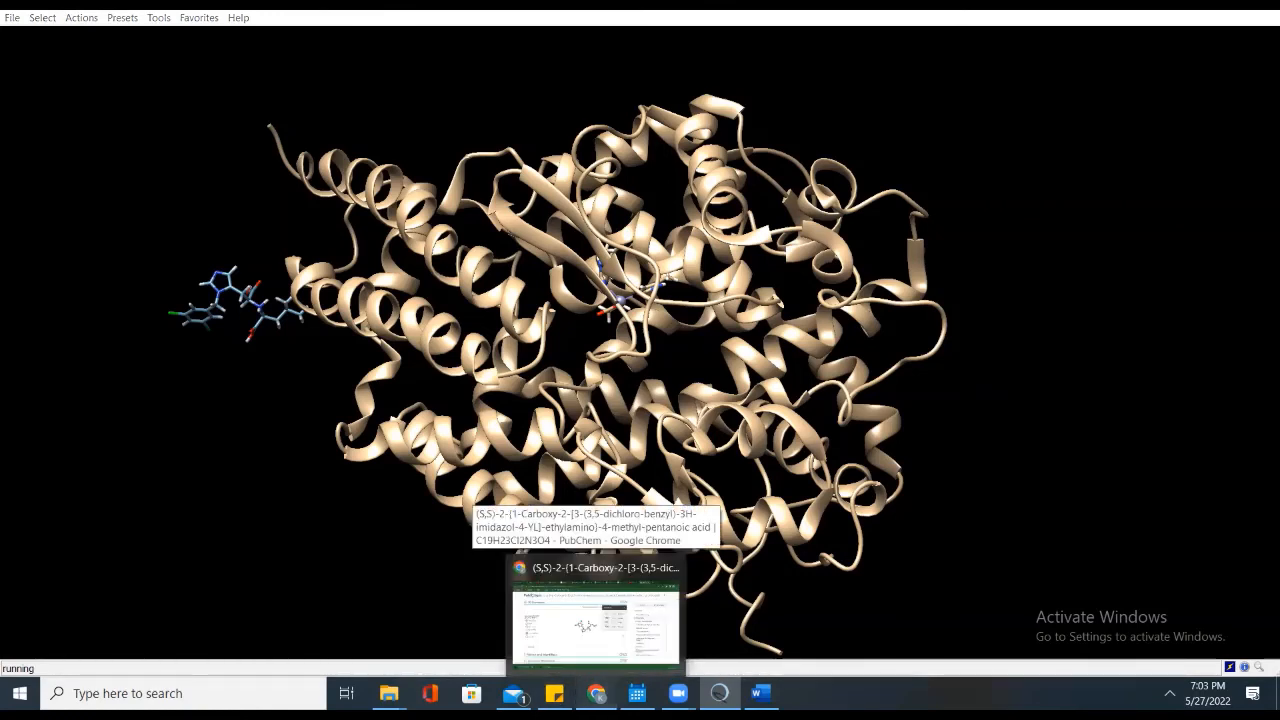
left_click(595, 620)
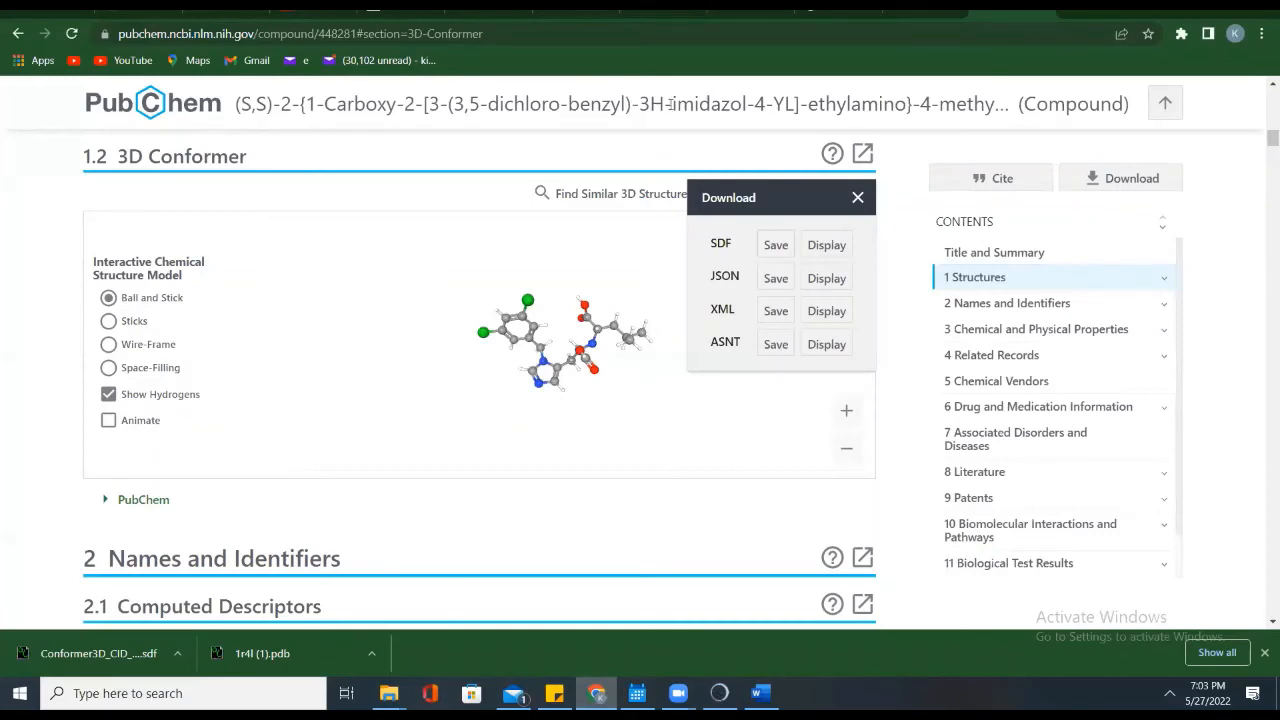
left_click(1165, 103)
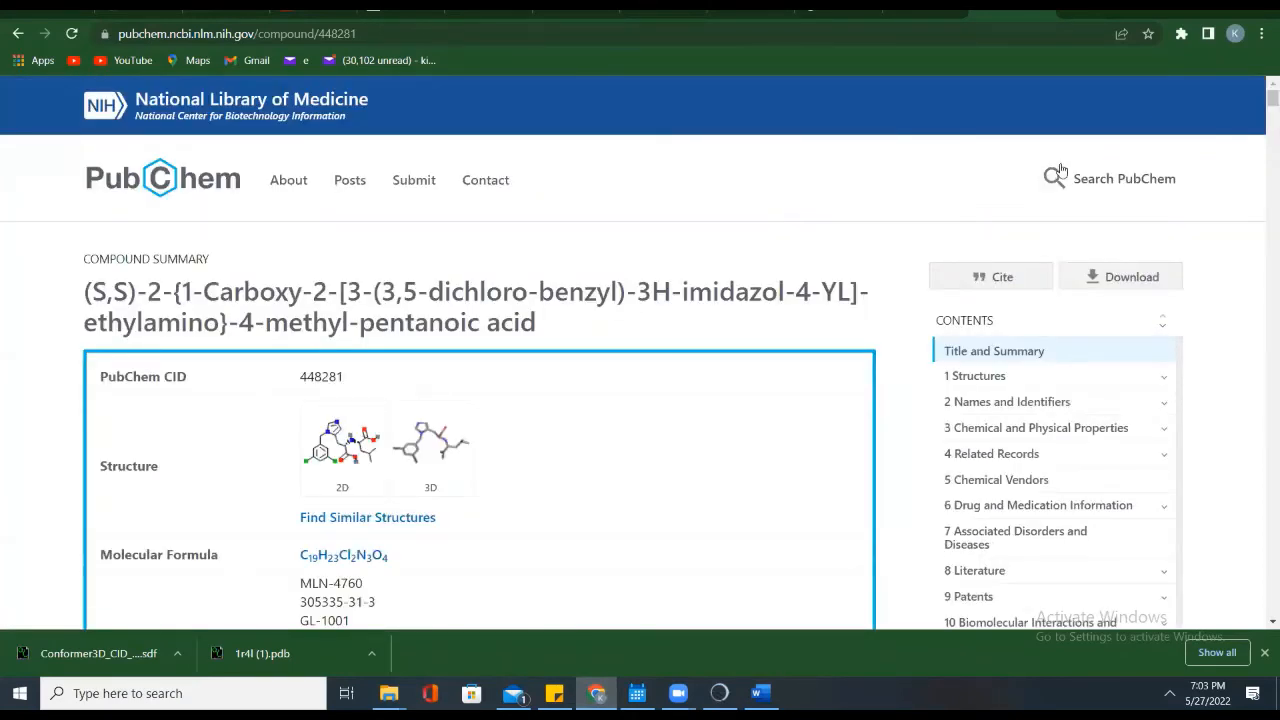
left_click(1055, 178)
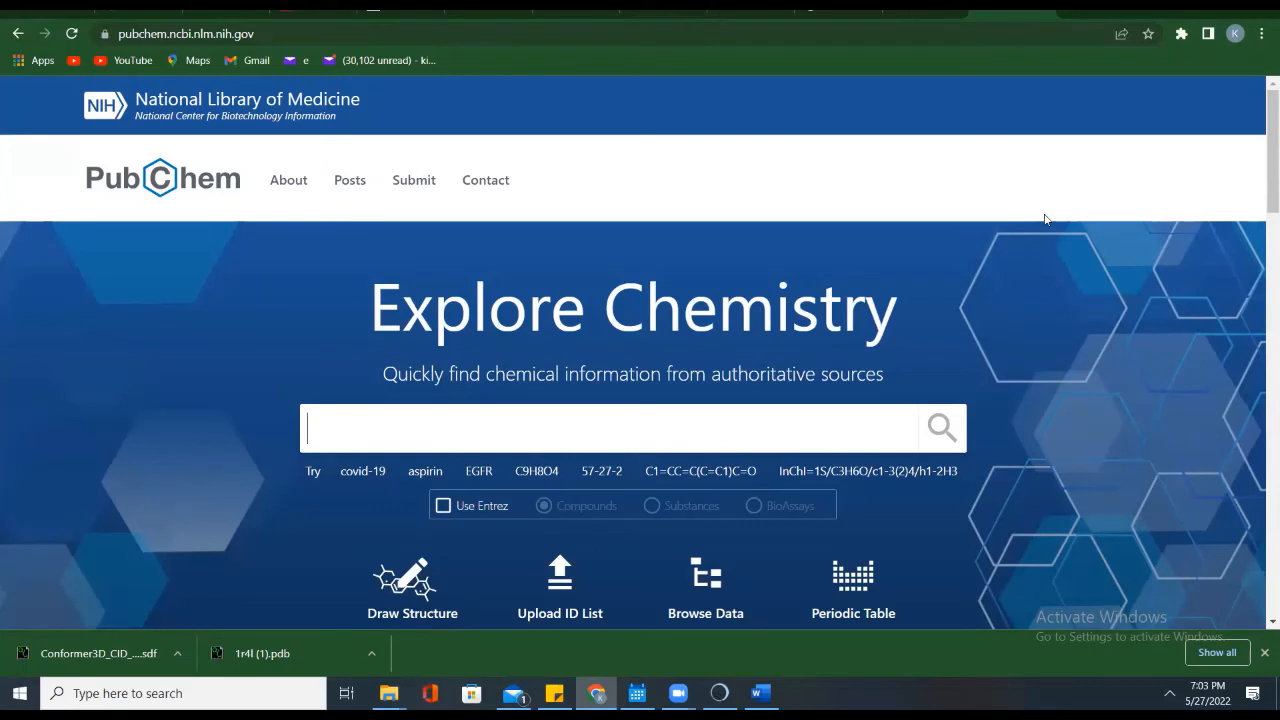
type("Tyle")
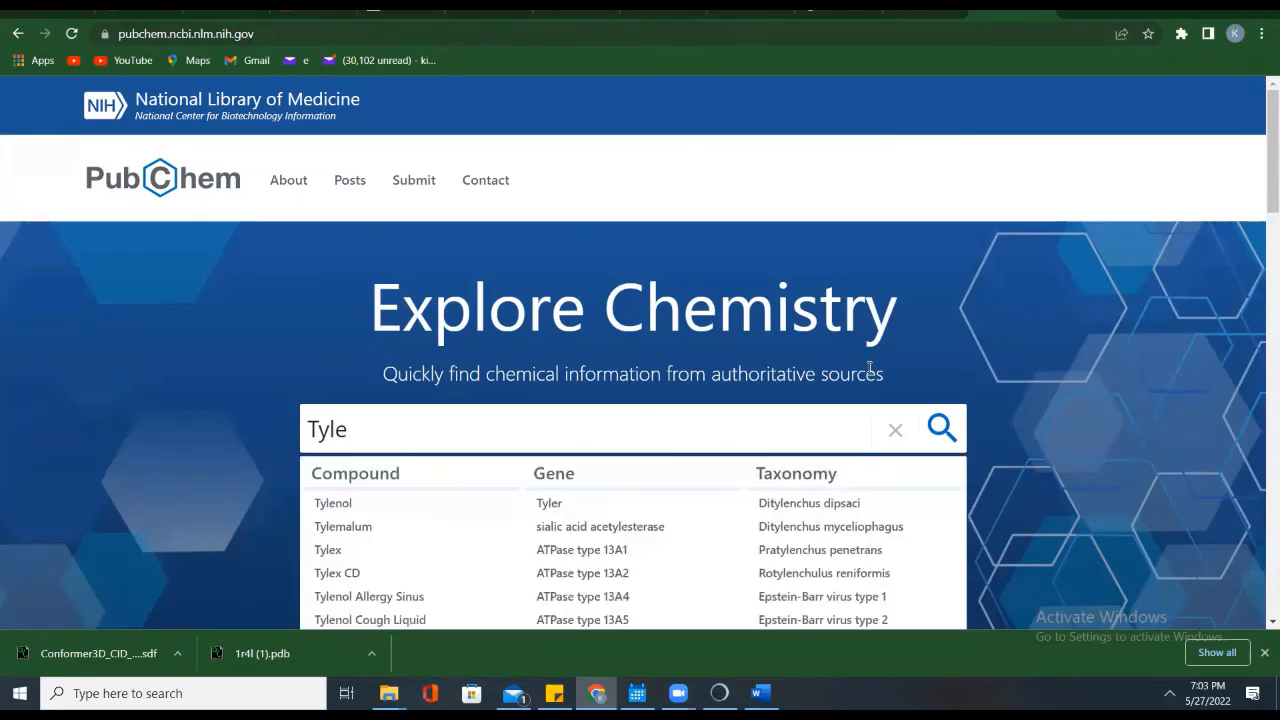
type("n")
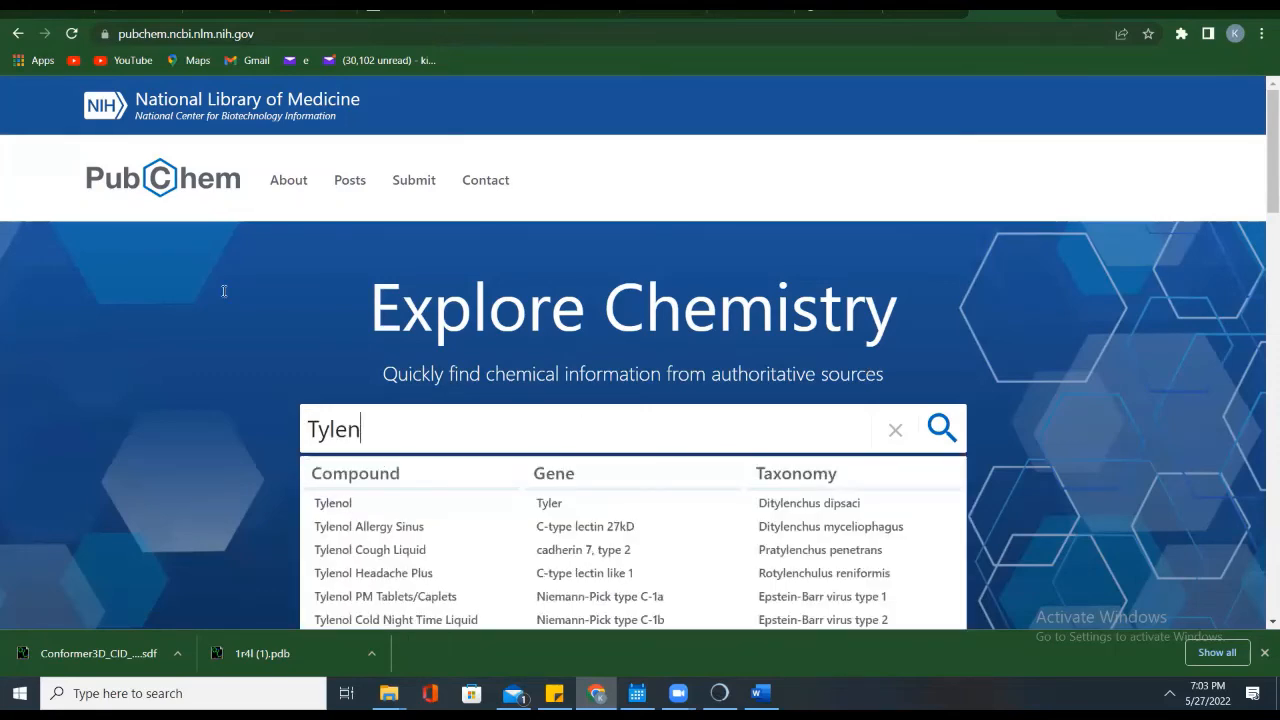
type("ol")
key("Return")
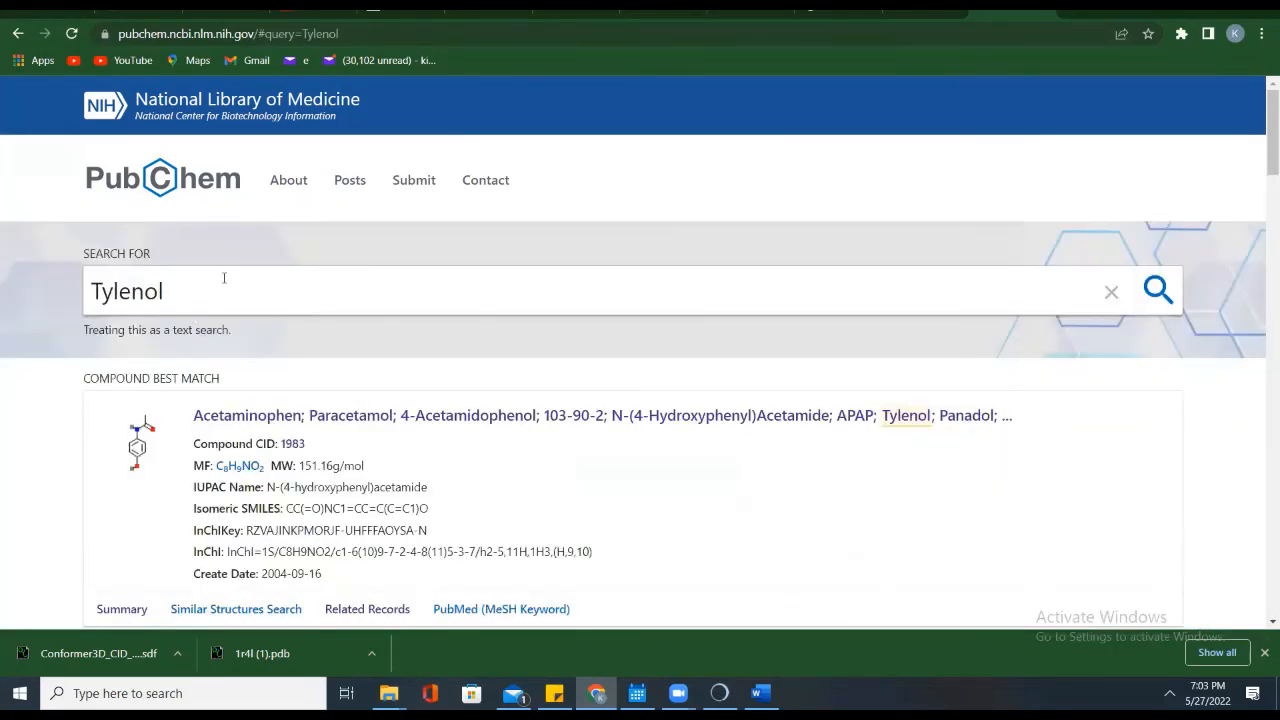
left_click(251, 416)
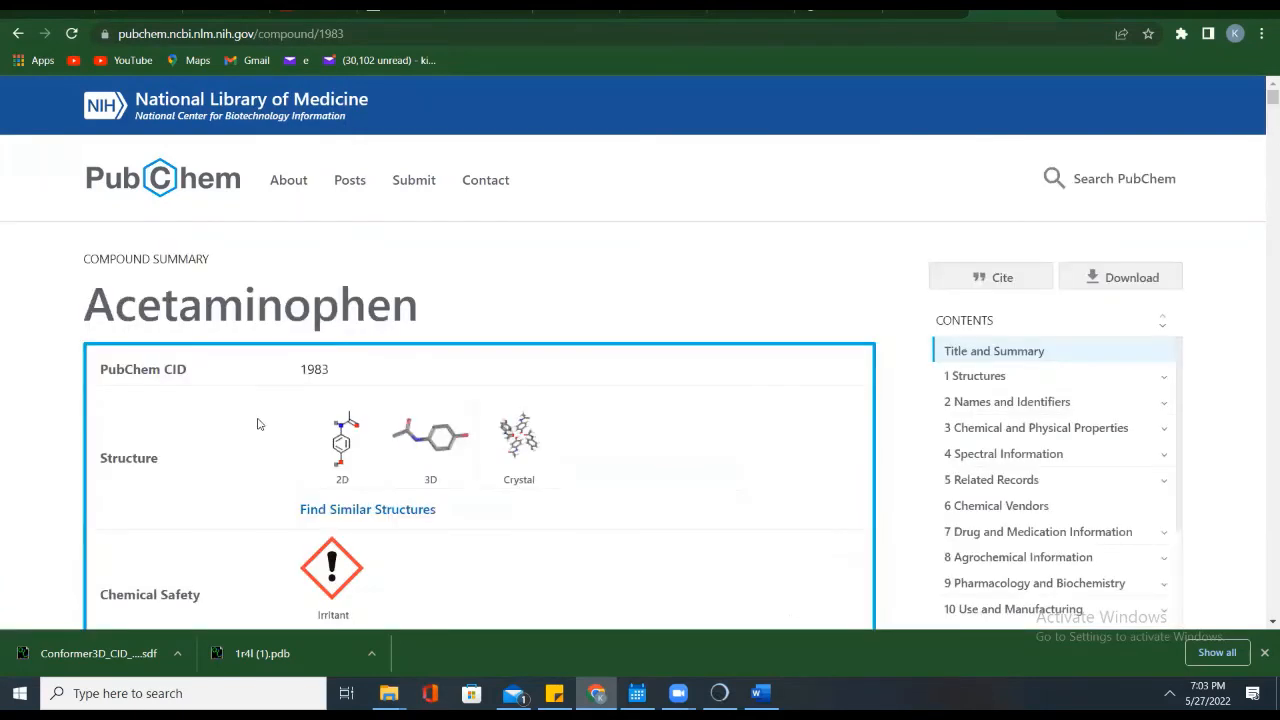
Step: Save Acetaminophen's 3D conformer in SDF format and show the downloaded file in its folder
left_click(435, 435)
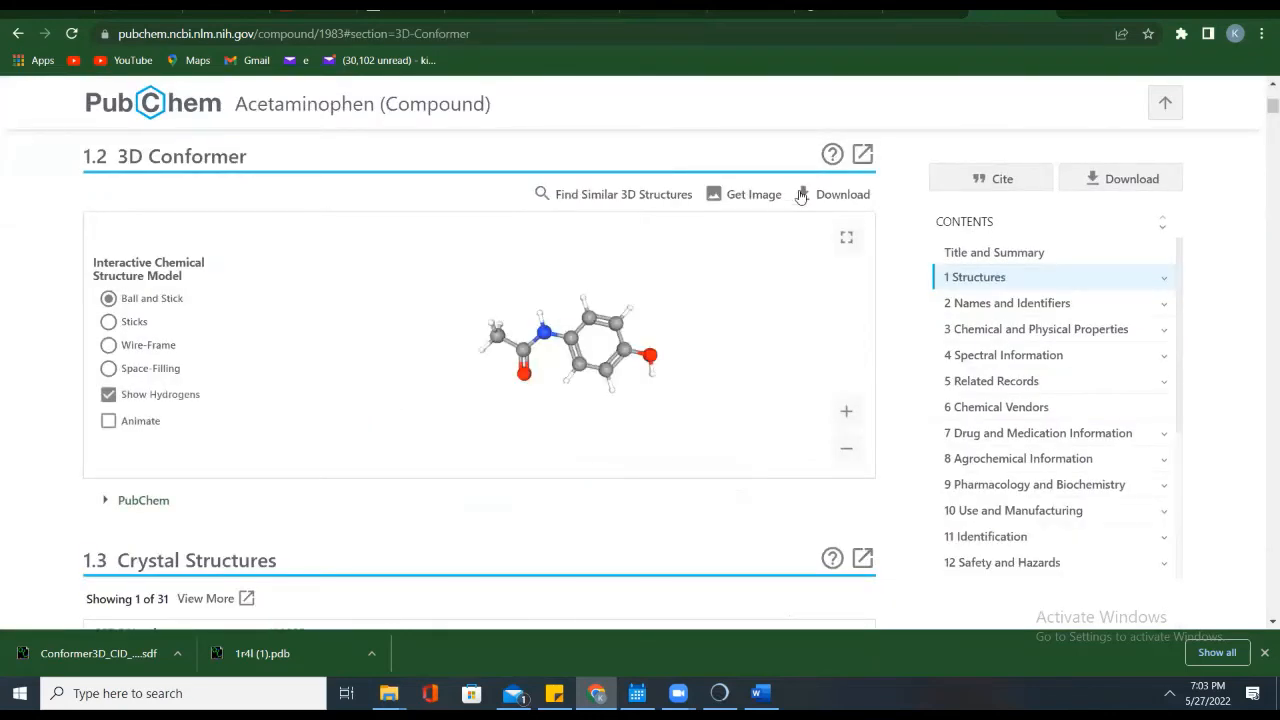
left_click(802, 195)
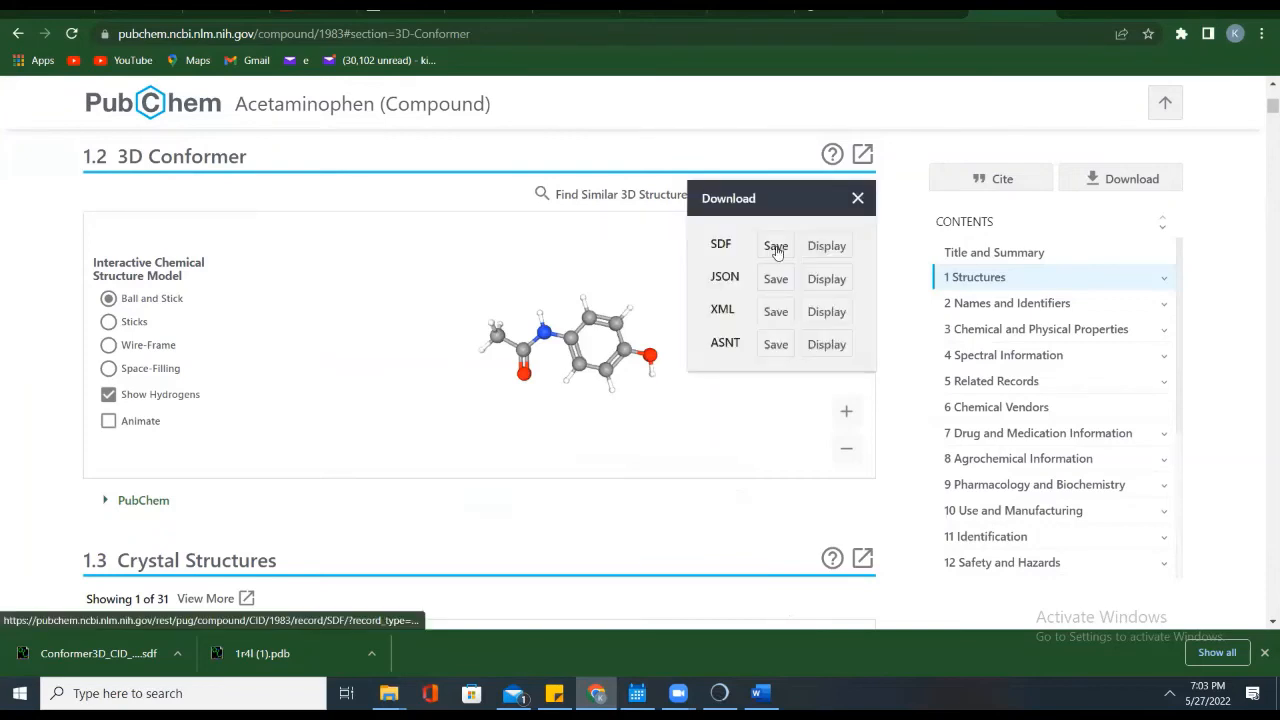
left_click(775, 247)
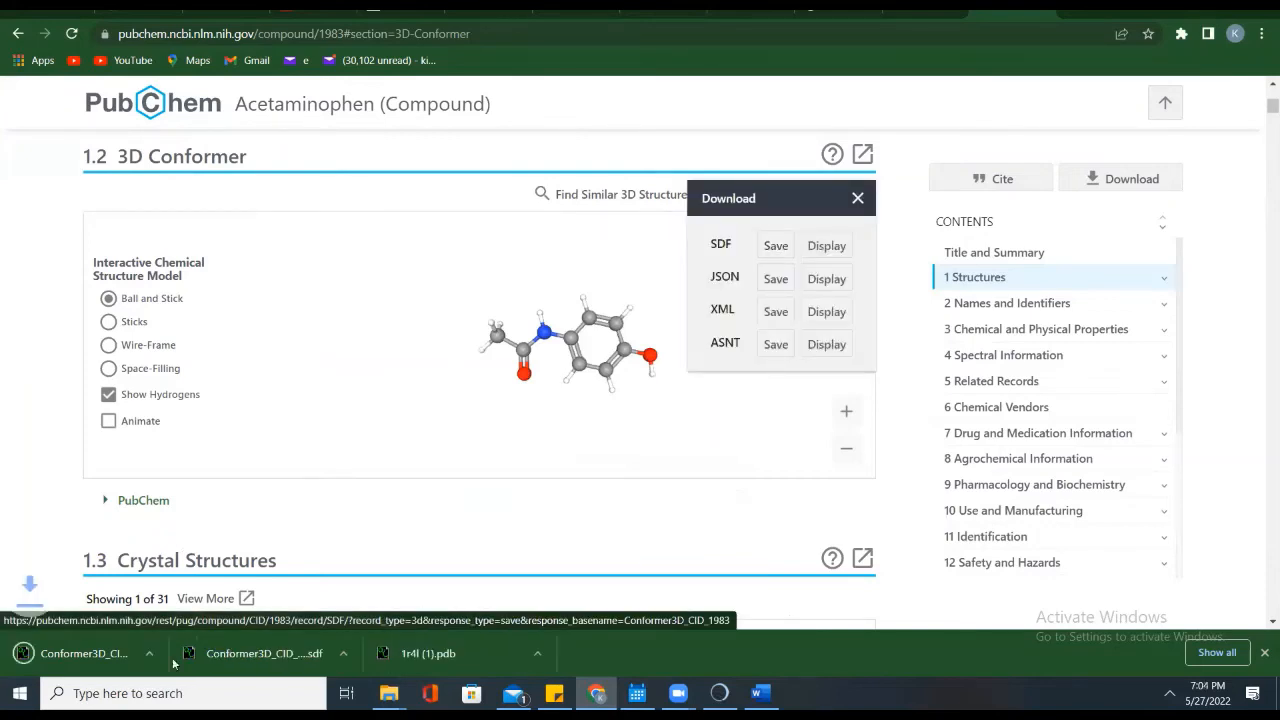
right_click(177, 660)
left_click(209, 605)
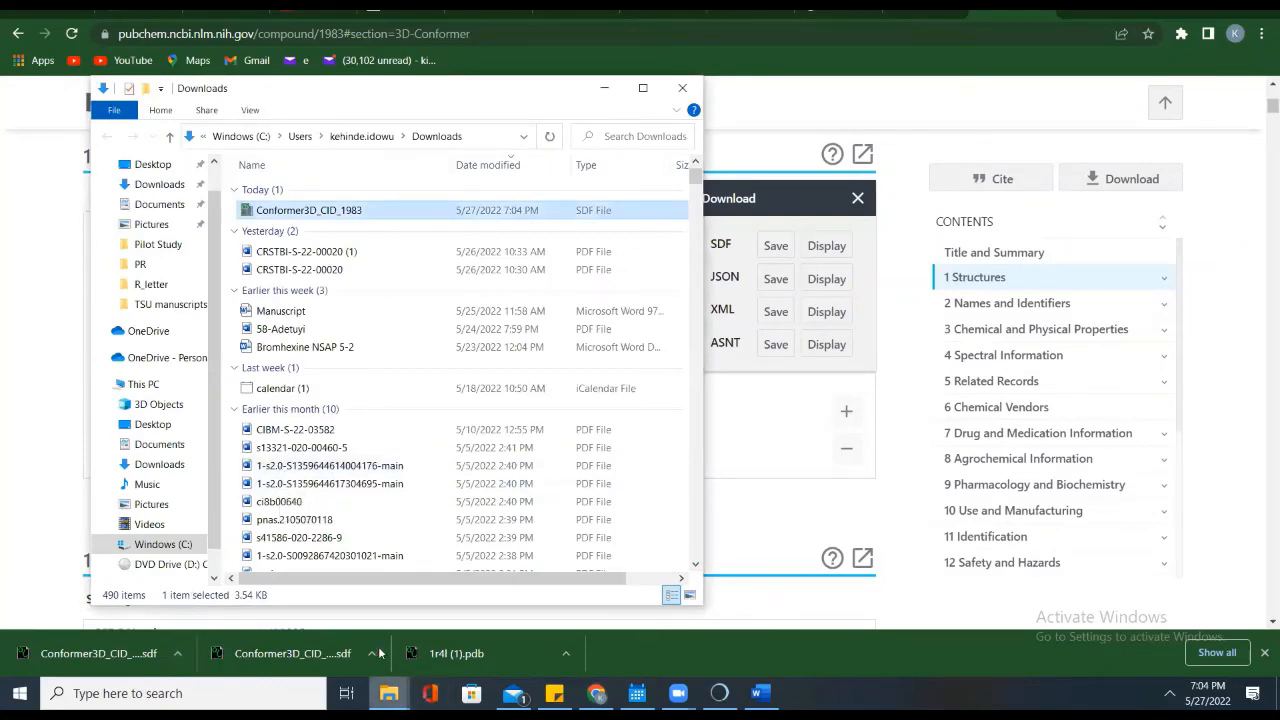
Step: Create a folder named TYL in the Desktop\LEAP folder and move the Conformer3D_CID_1983 file into it
left_click(389, 693)
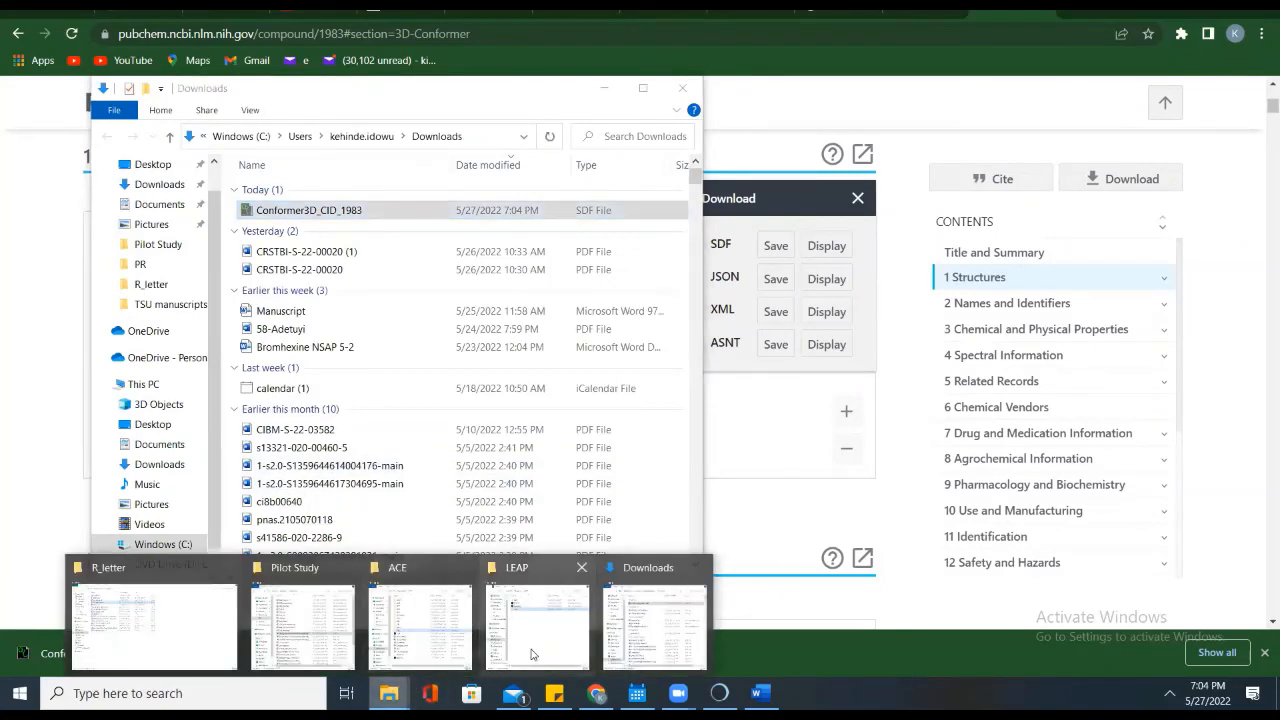
left_click(532, 654)
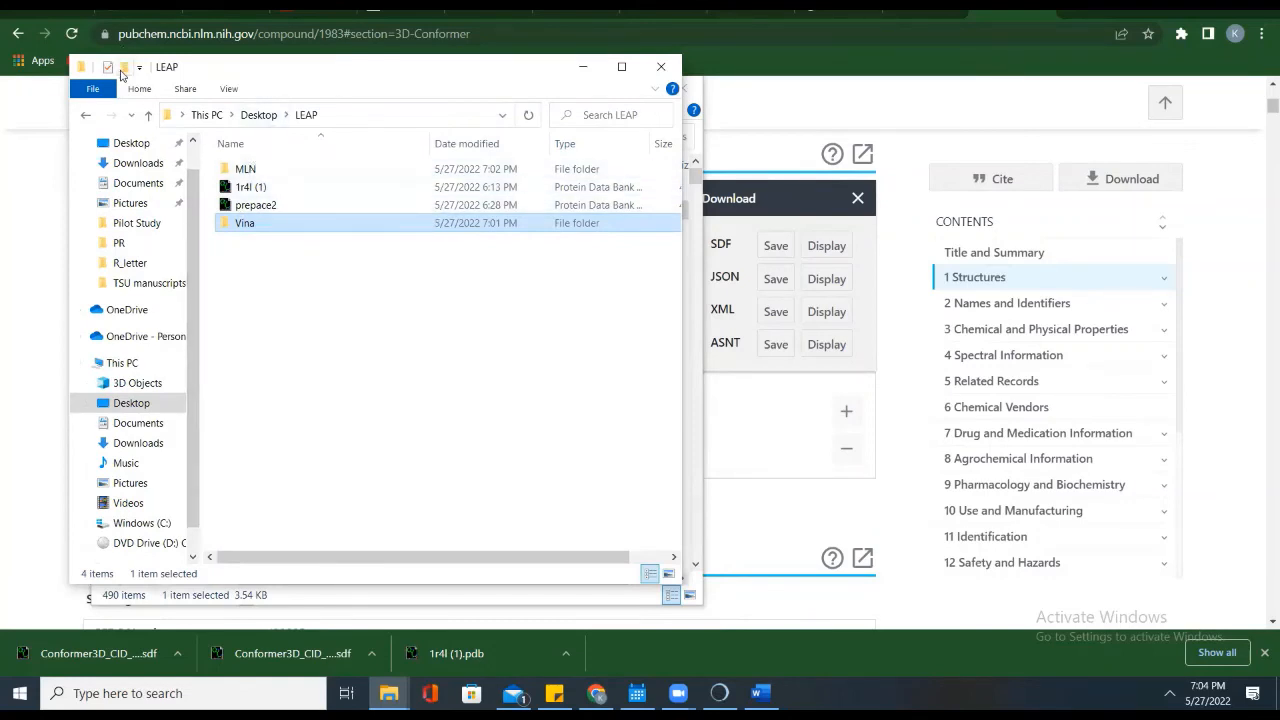
left_click(123, 68)
type("TYL")
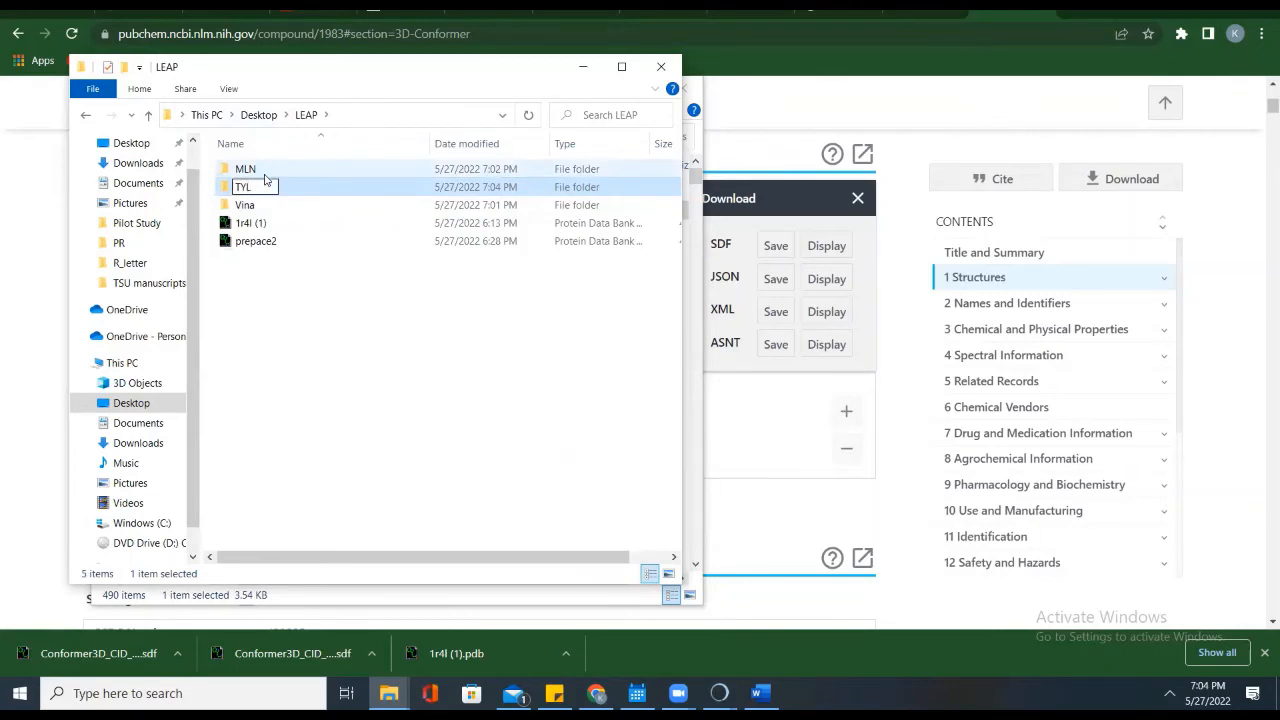
key("Return")
double_click(265, 189)
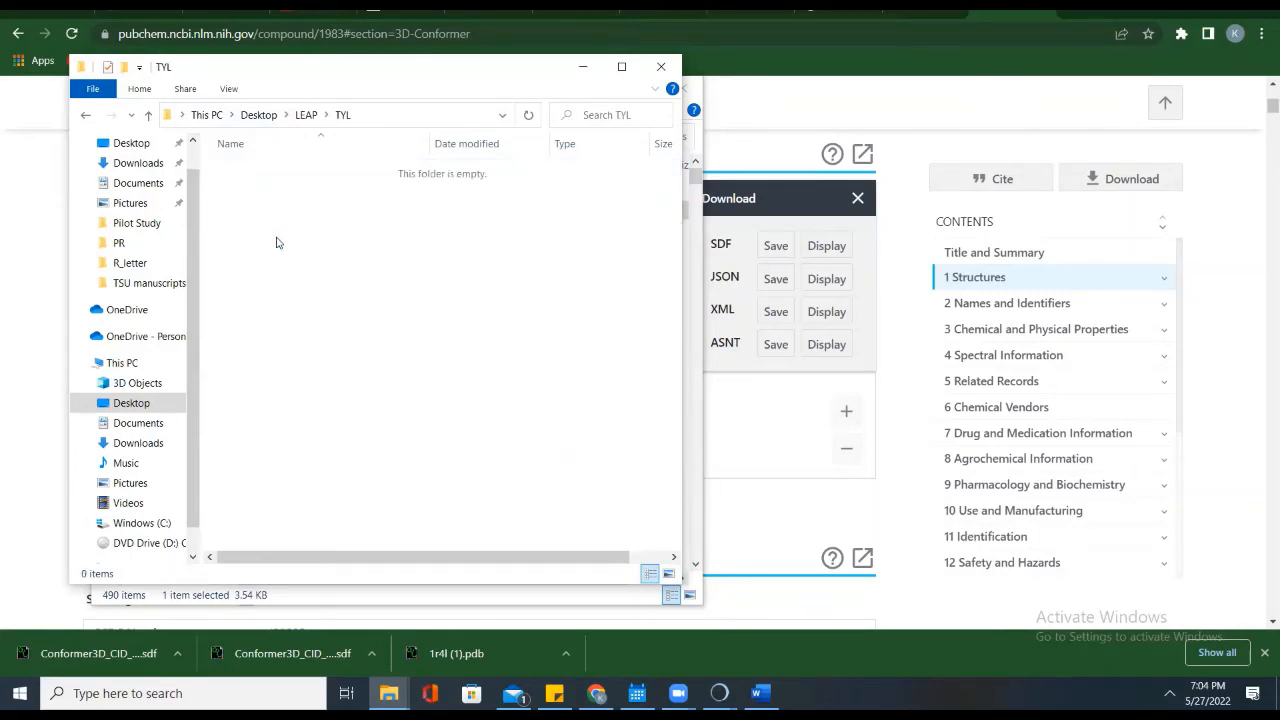
key("ctrl+v")
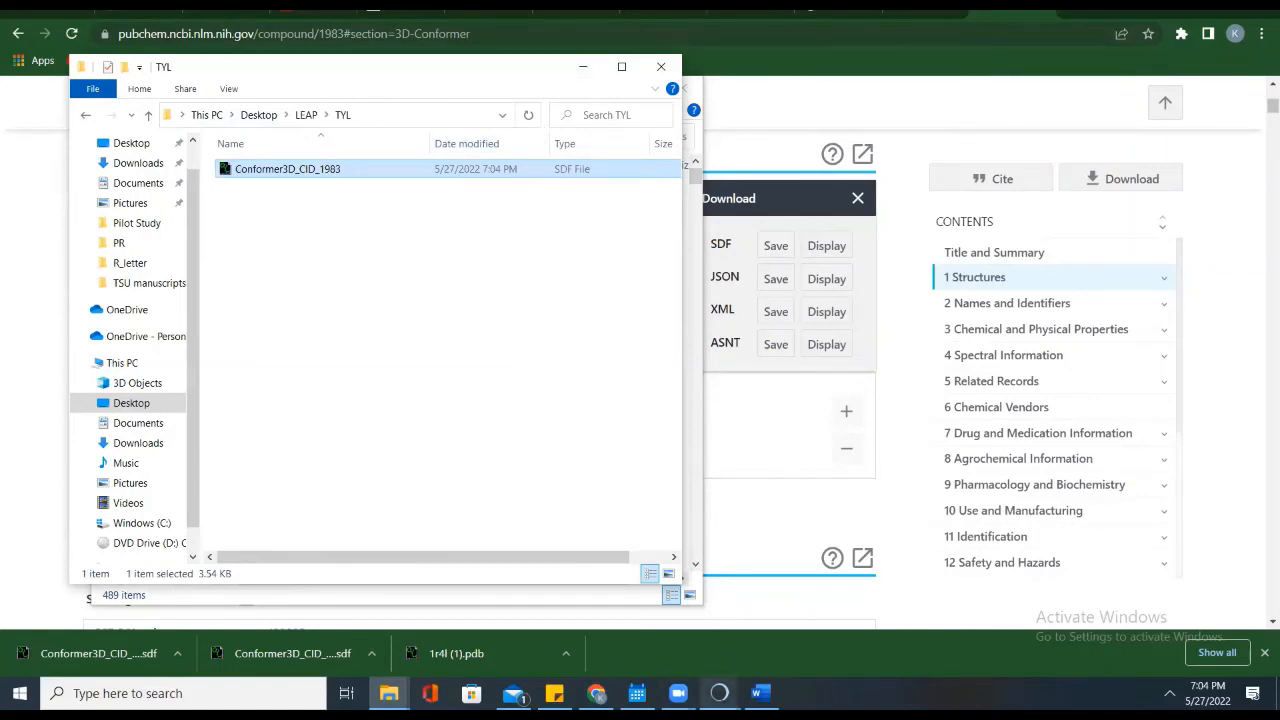
Step: Switch to UCSF Chimera and bring the ViewDock results window into full view beside the protein's centre
mouse_move(719, 693)
left_click(651, 614)
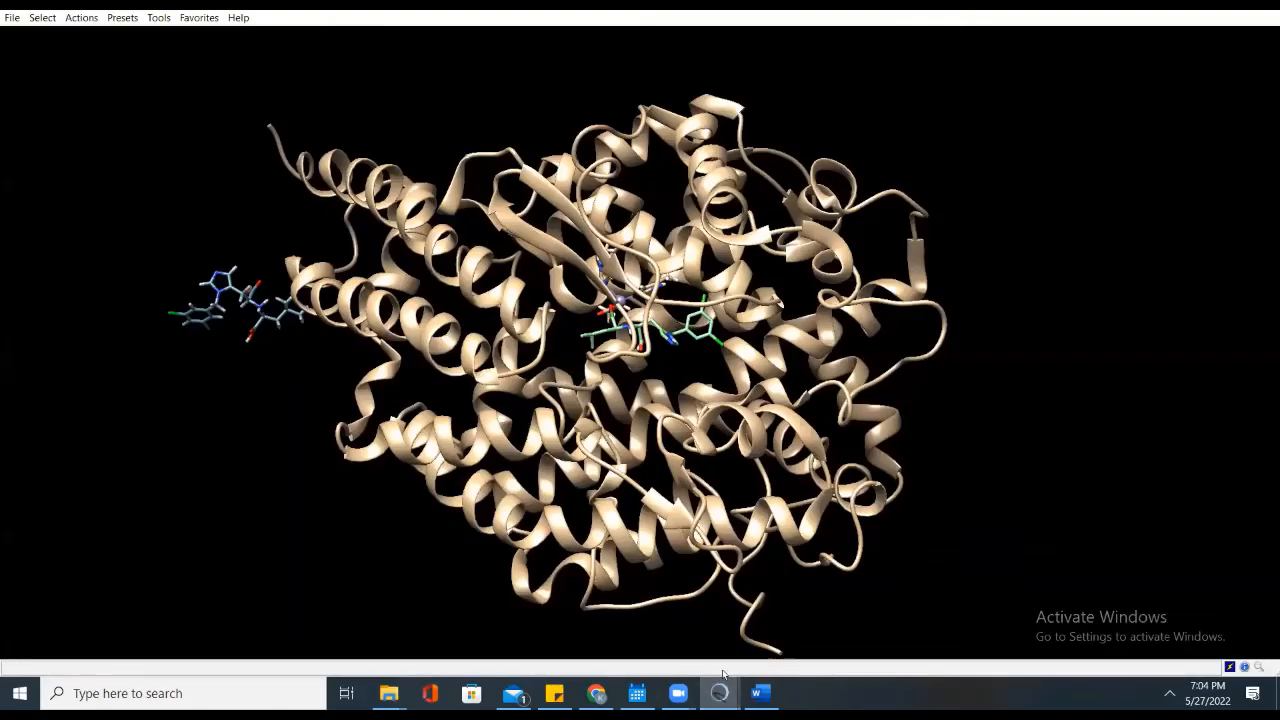
left_click(786, 602)
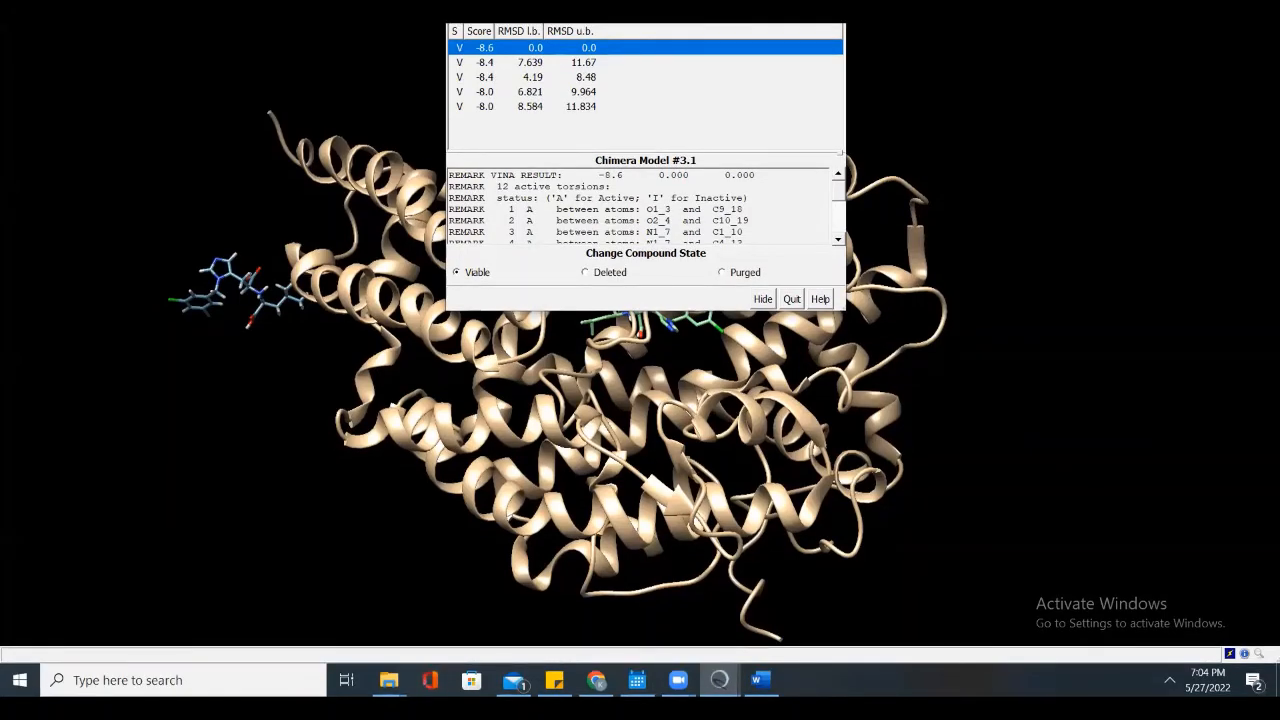
left_click_drag(700, 0, 1057, 90)
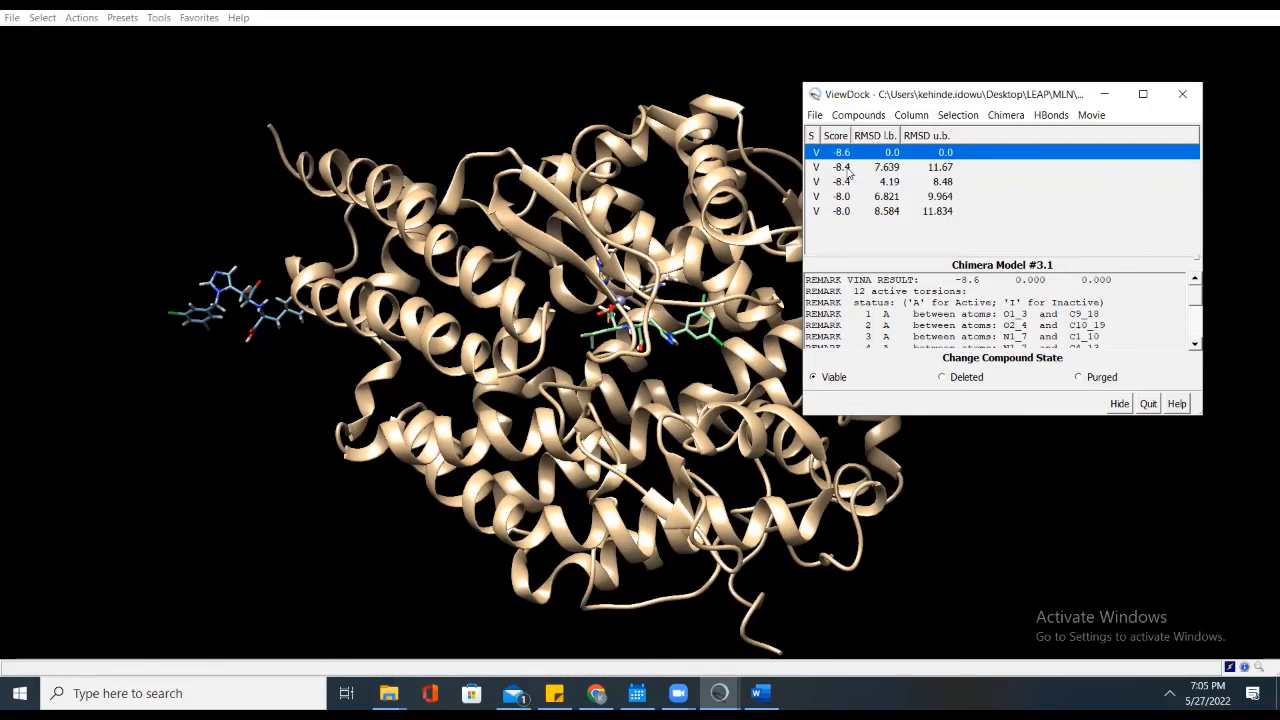
Step: View each of the other docked MLN poses in ViewDock in turn and return to the first, best-scored pose
left_click(845, 167)
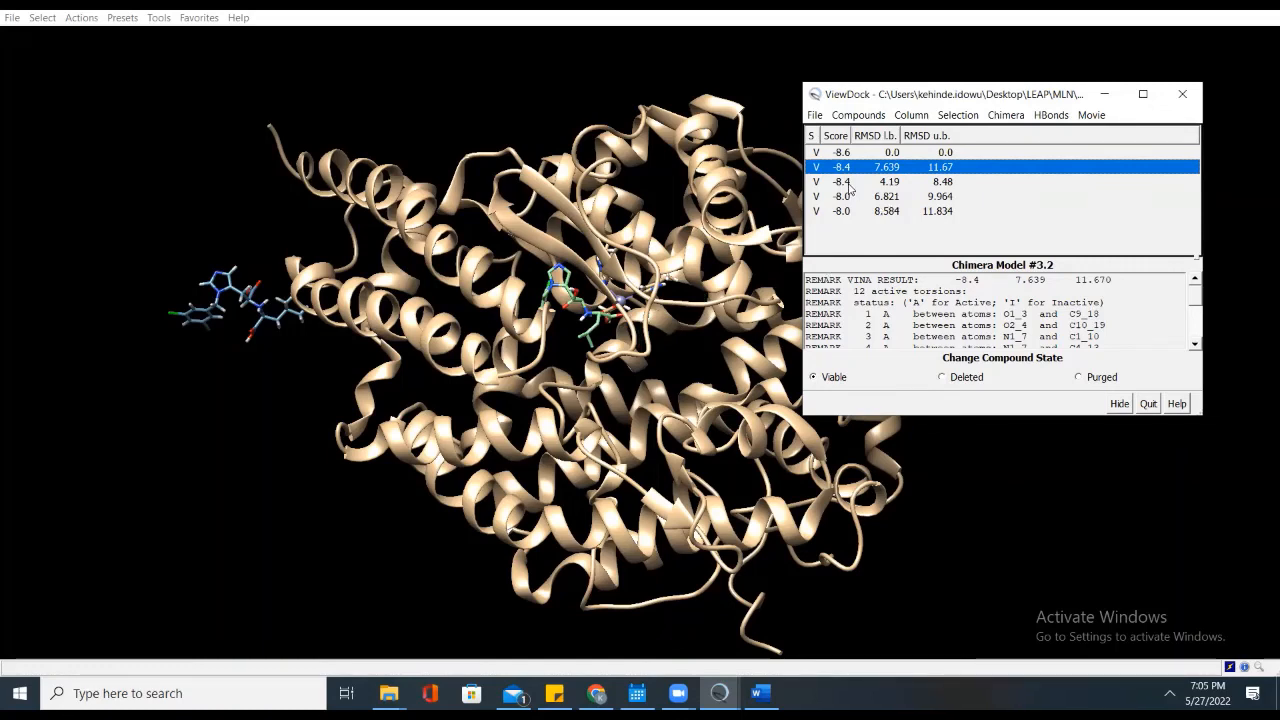
left_click(848, 182)
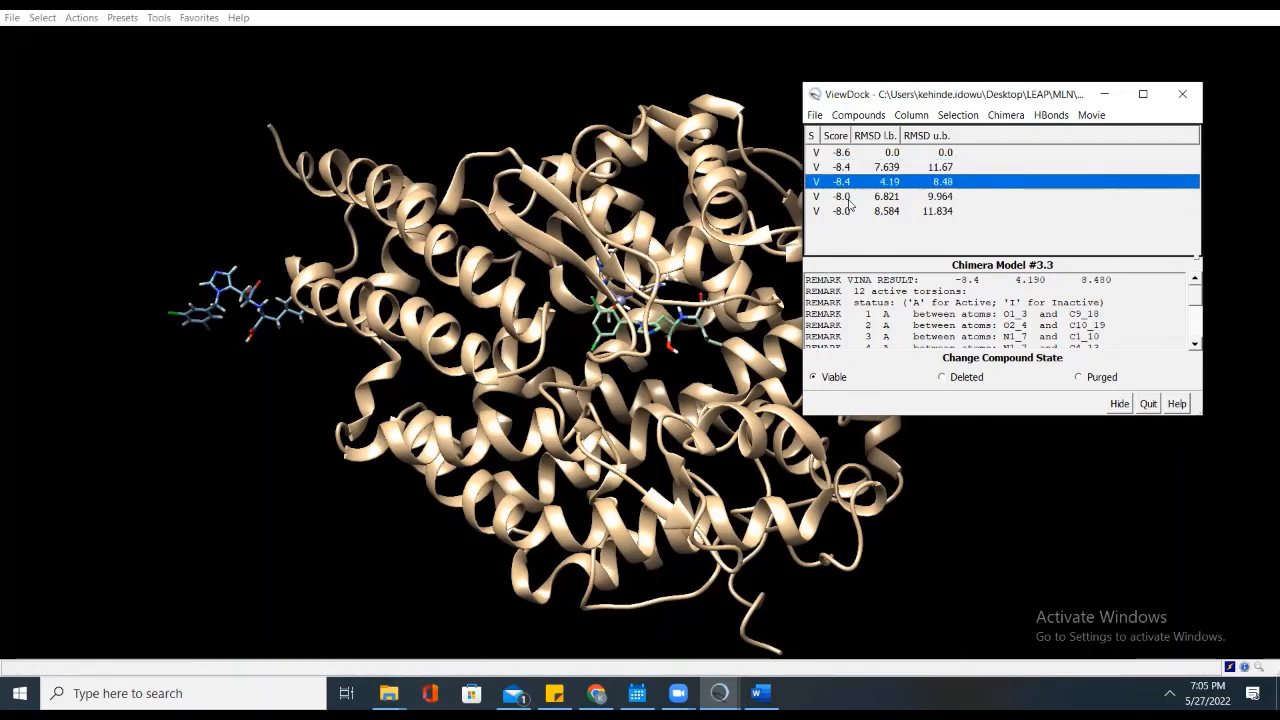
left_click(848, 197)
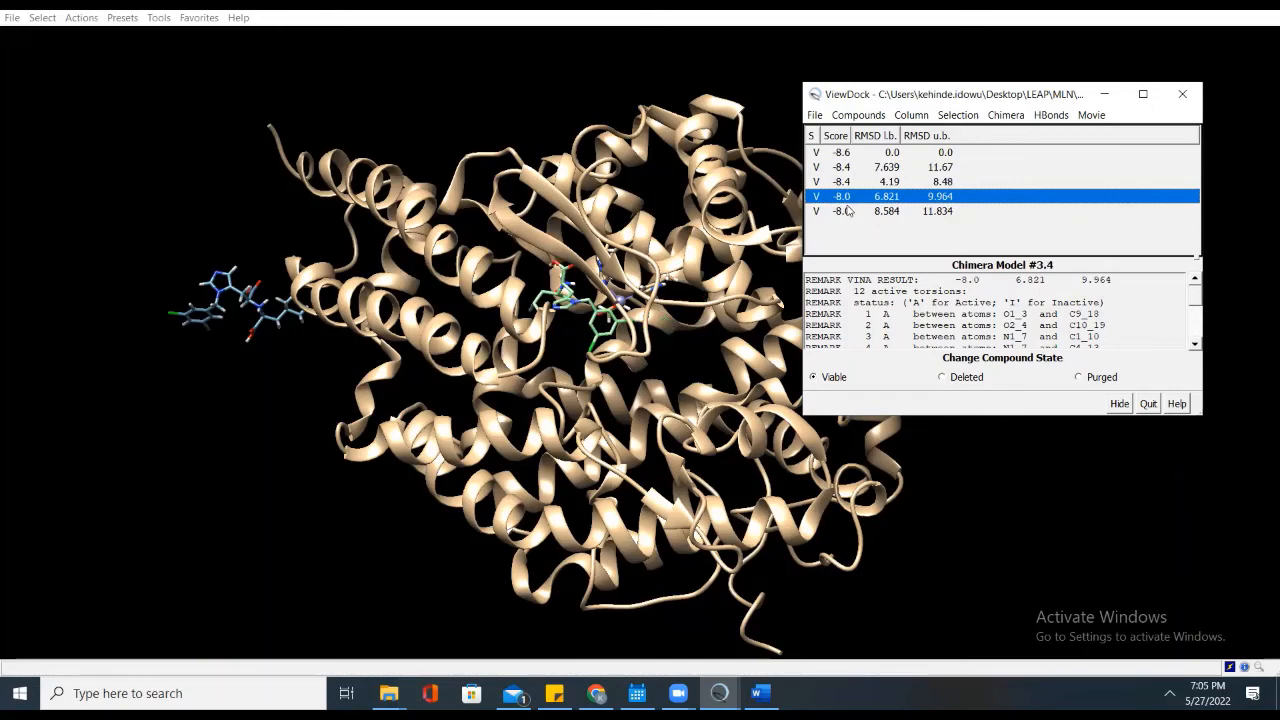
left_click(847, 212)
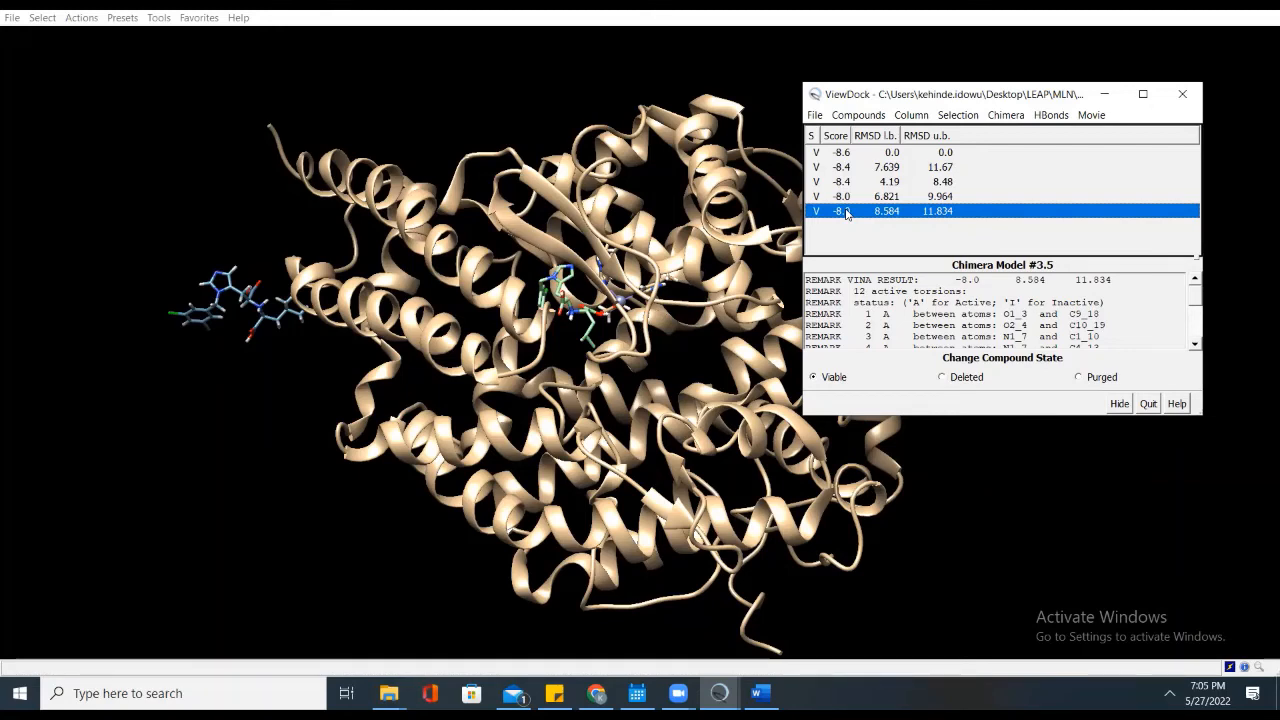
left_click(847, 154)
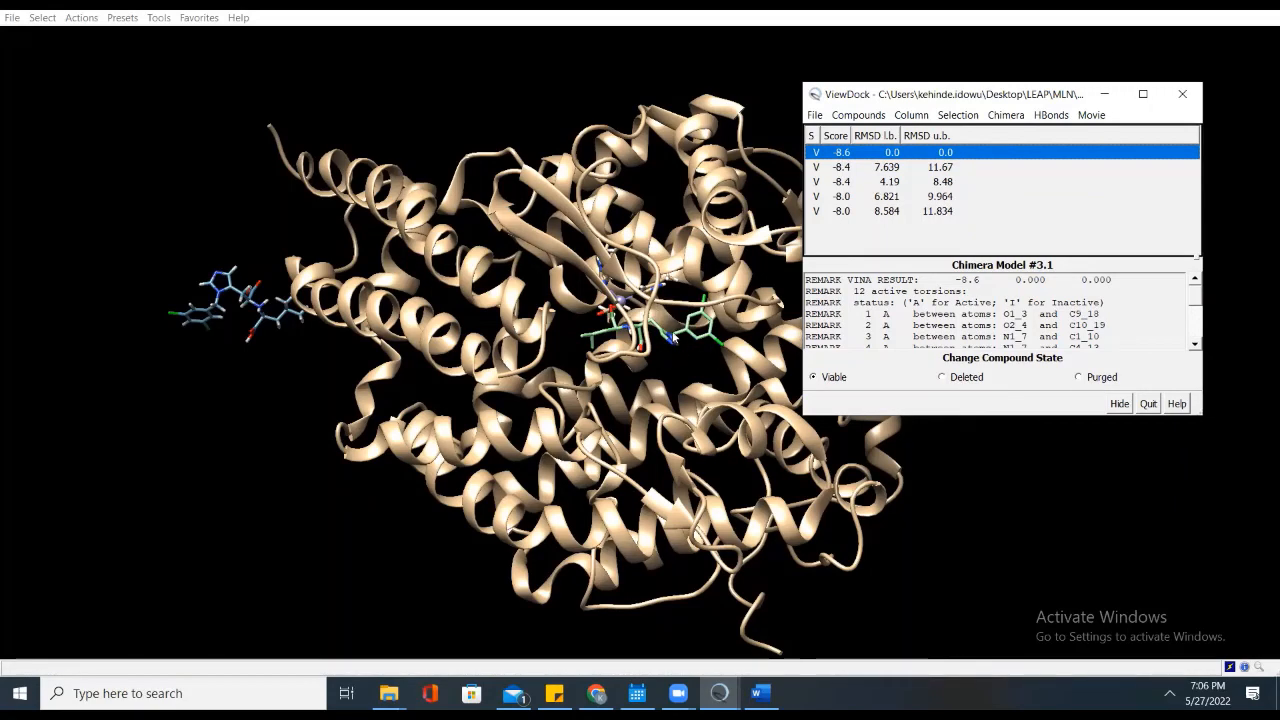
Step: Start saving the docked complex as a PDB file and enter fcMLNACE2 as its file name
left_click(11, 18)
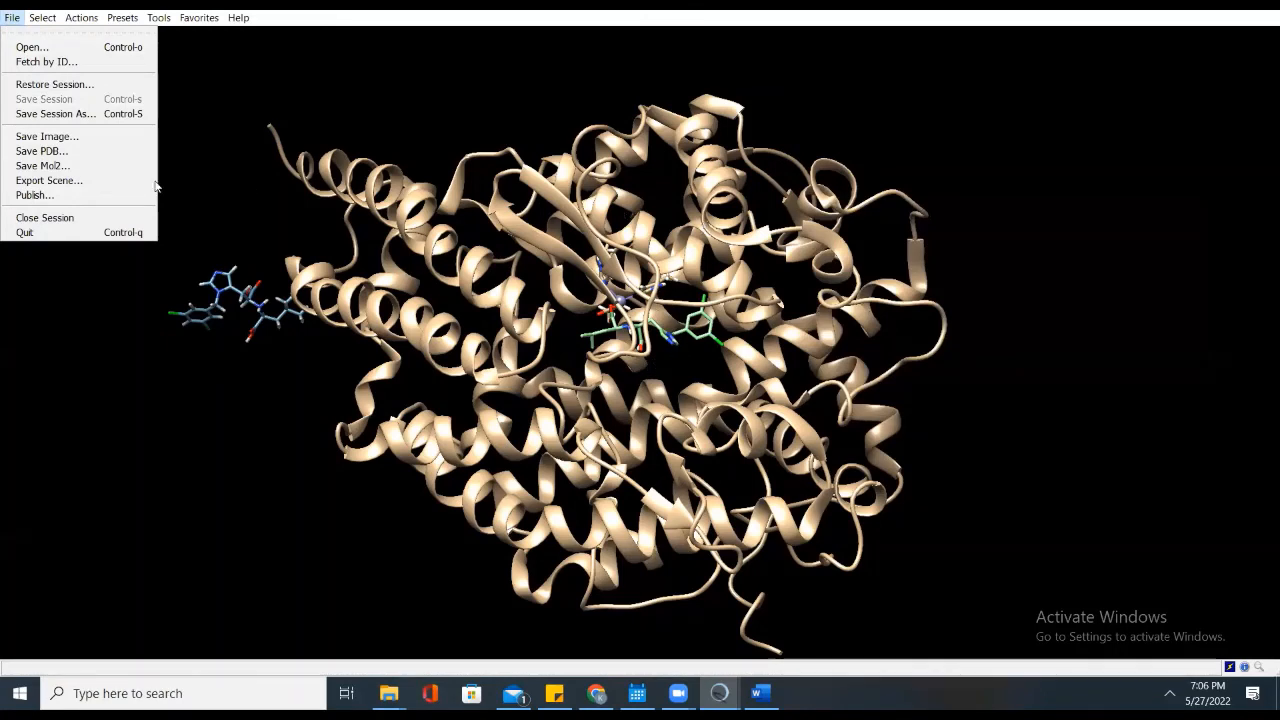
left_click(37, 152)
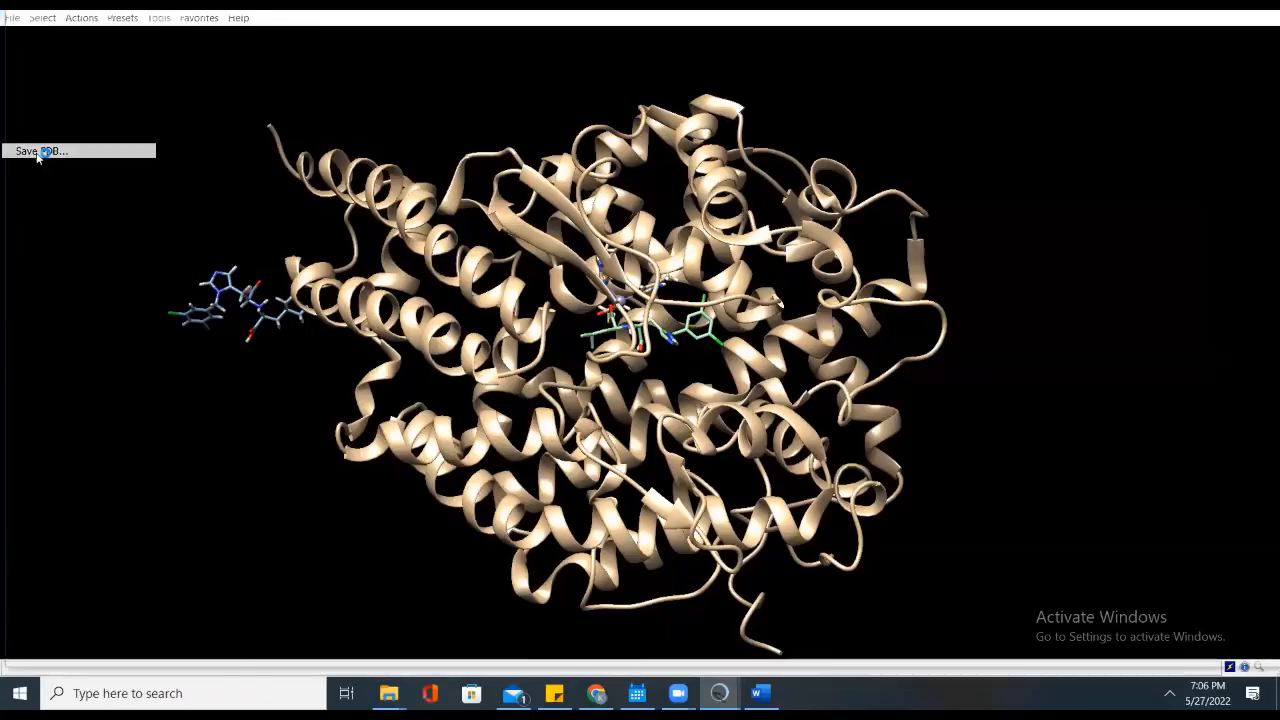
key("BackSpace")
key("BackSpace")
key("BackSpace")
key("BackSpace")
key("BackSpace")
key("BackSpace")
key("BackSpace")
key("BackSpace")
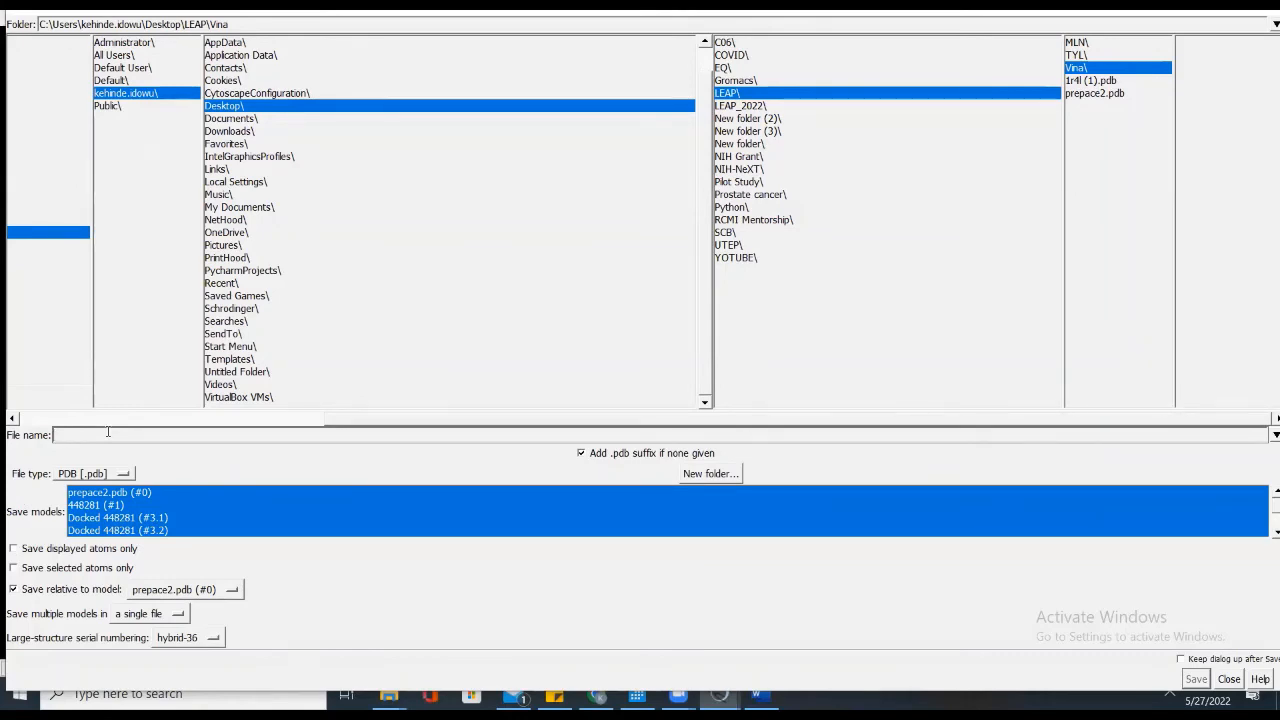
type("(")
type("cML")
type("NAC")
type("E@")
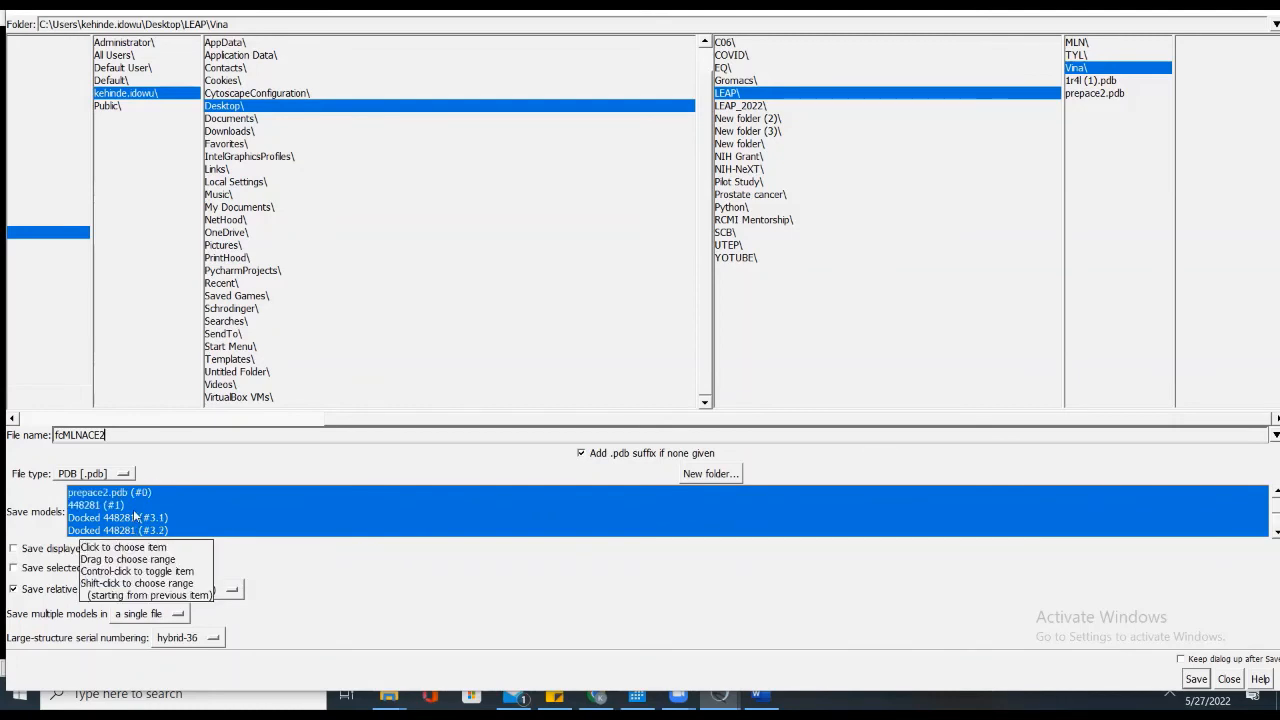
Step: Save only prepace2.pdb (#0) and Docked 448281 (#3.1), relative to prepace2.pdb, as a single PDB file in the MLN folder
left_click(103, 494)
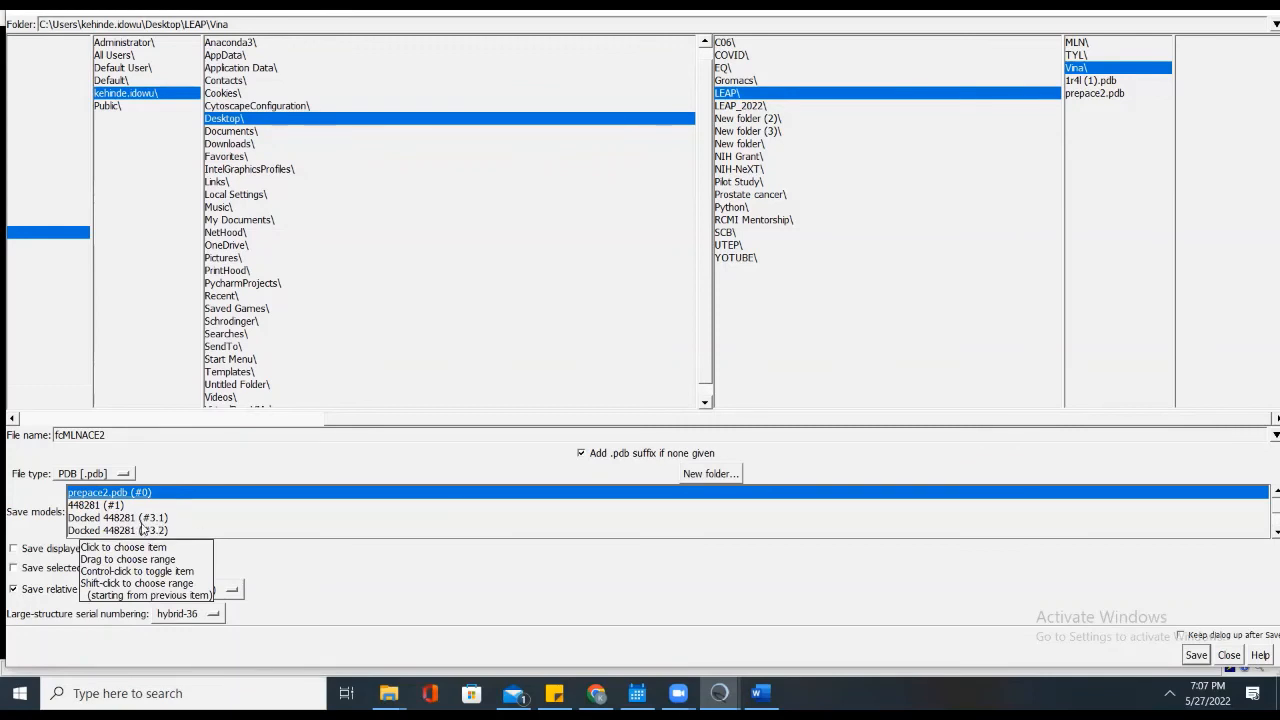
left_click(162, 519, "ctrl")
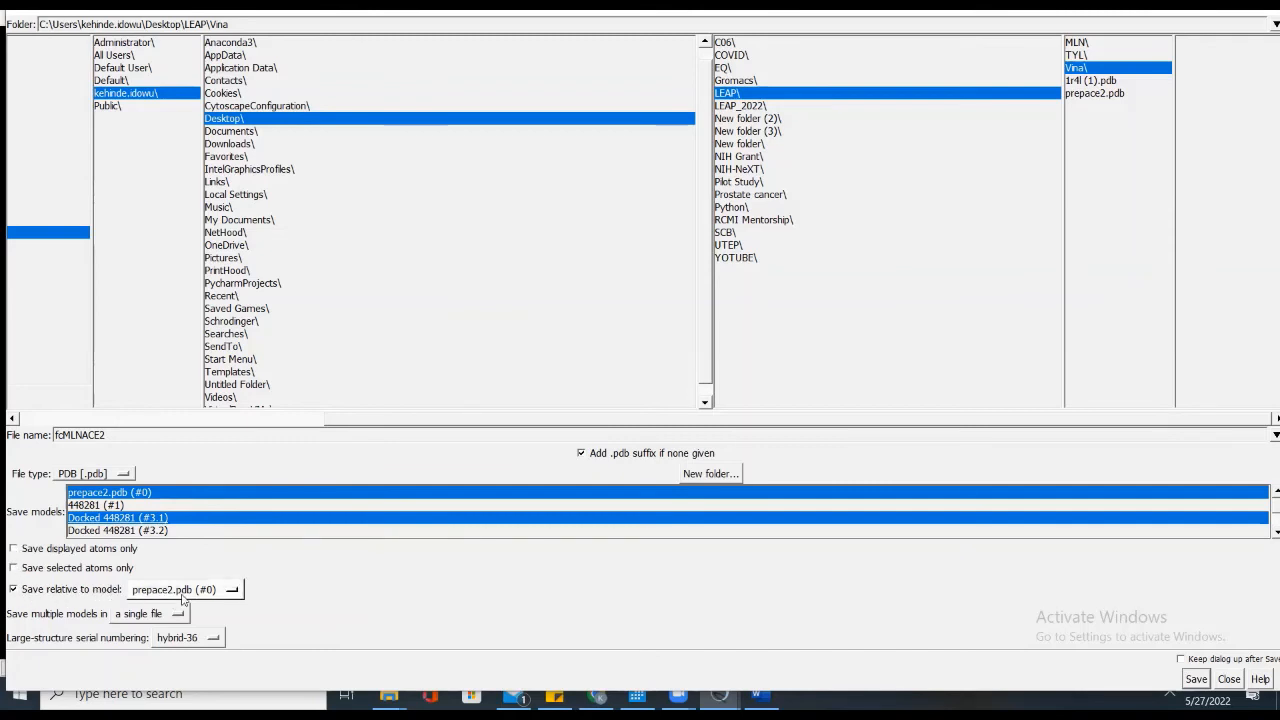
left_click(212, 592)
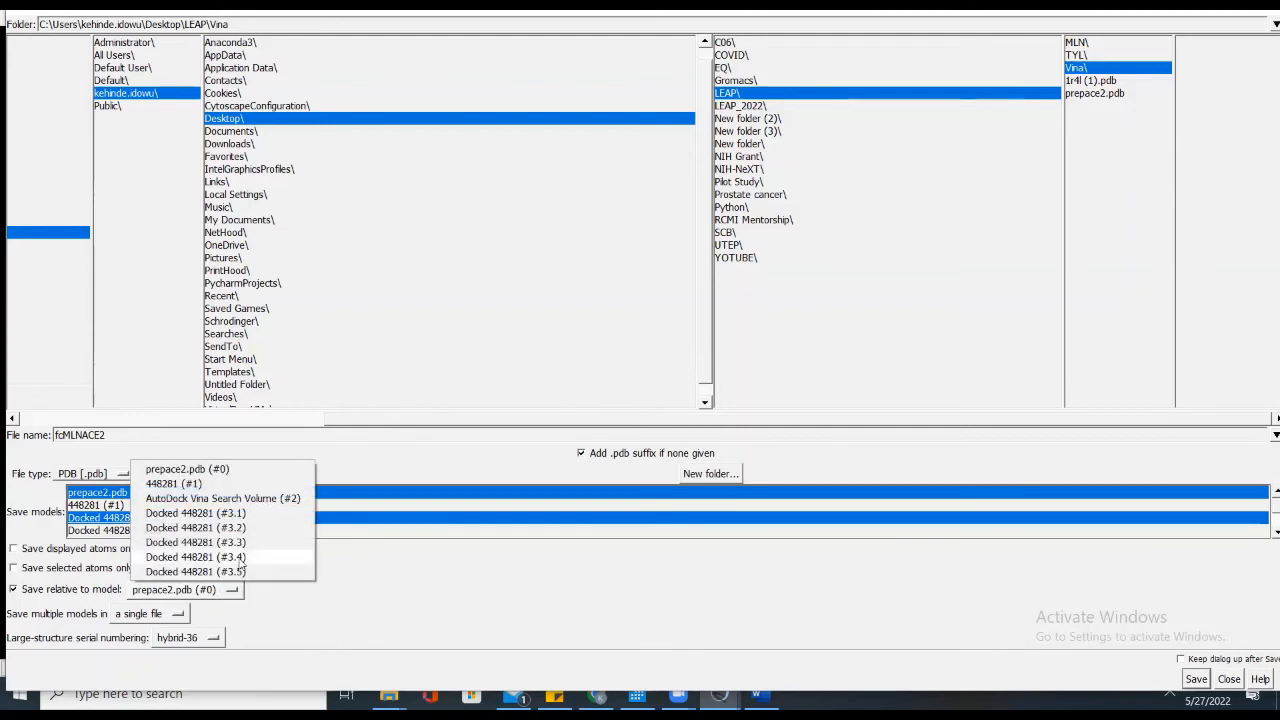
left_click(223, 470)
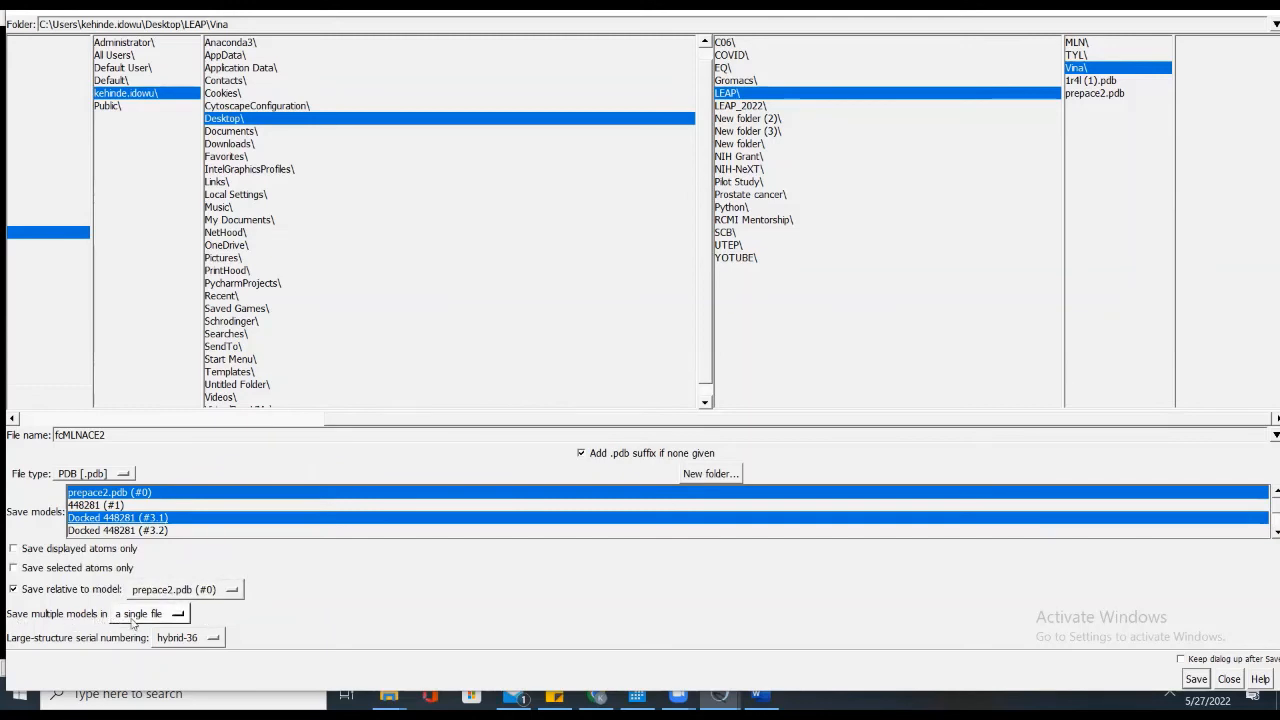
left_click(168, 615)
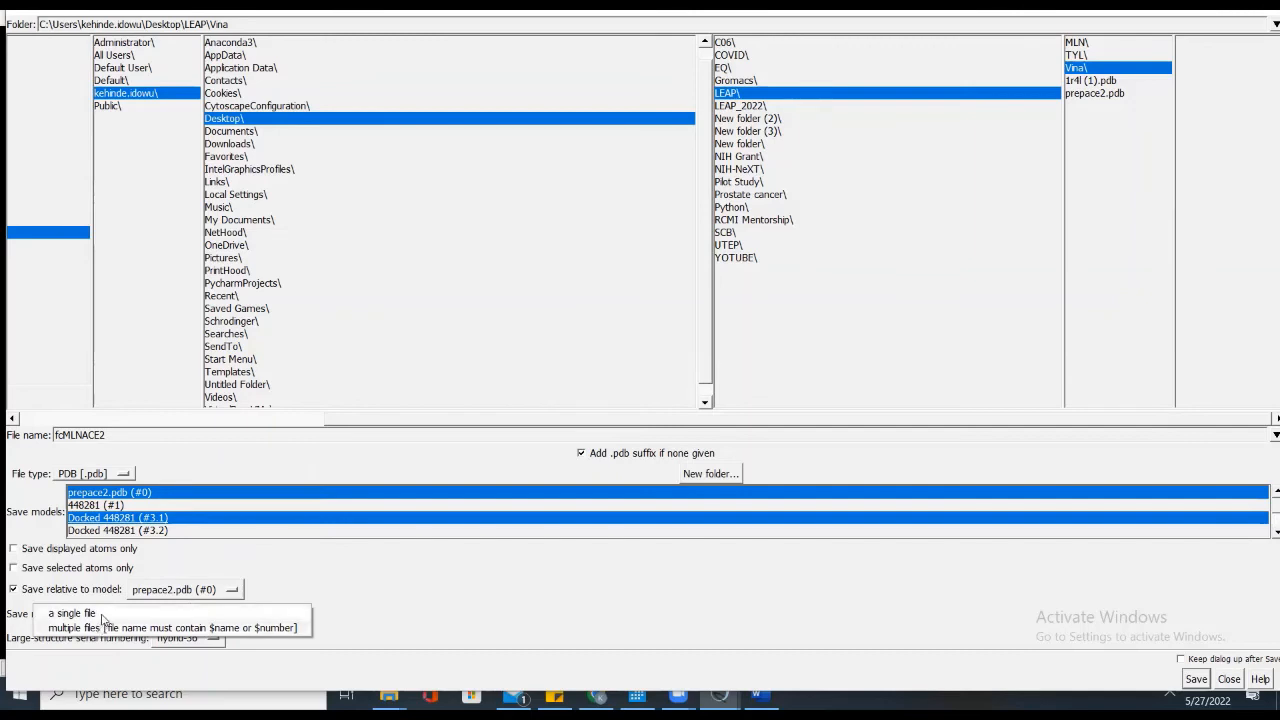
left_click(103, 615)
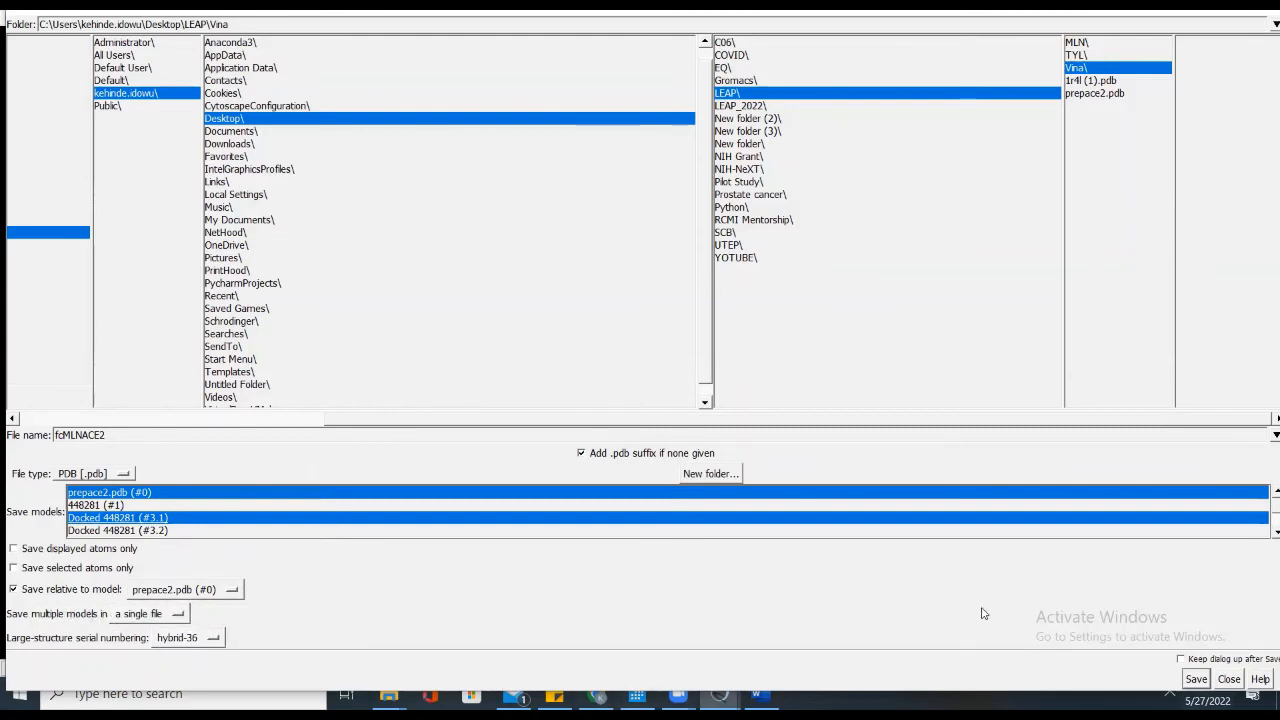
left_click(1077, 43)
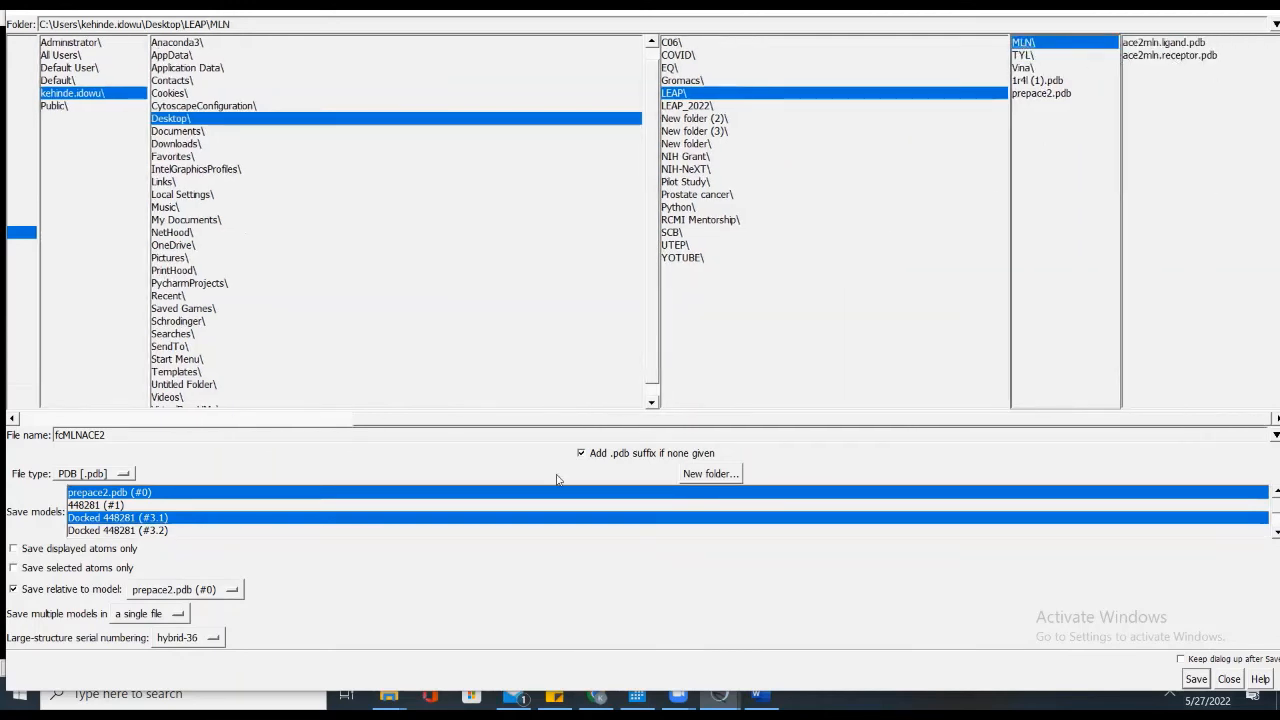
left_click(1196, 679)
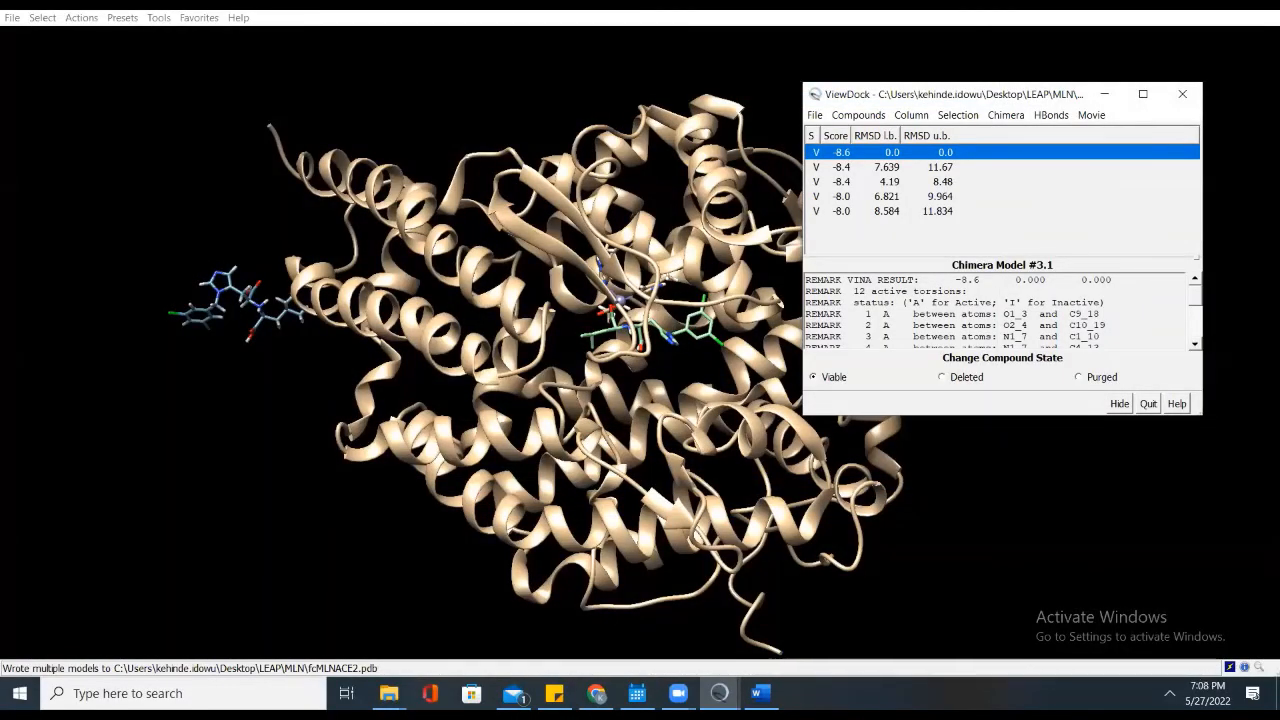
Step: Close the current session and open the saved complex fcMLNACE2.pdb from the MLN folder
left_click(13, 18)
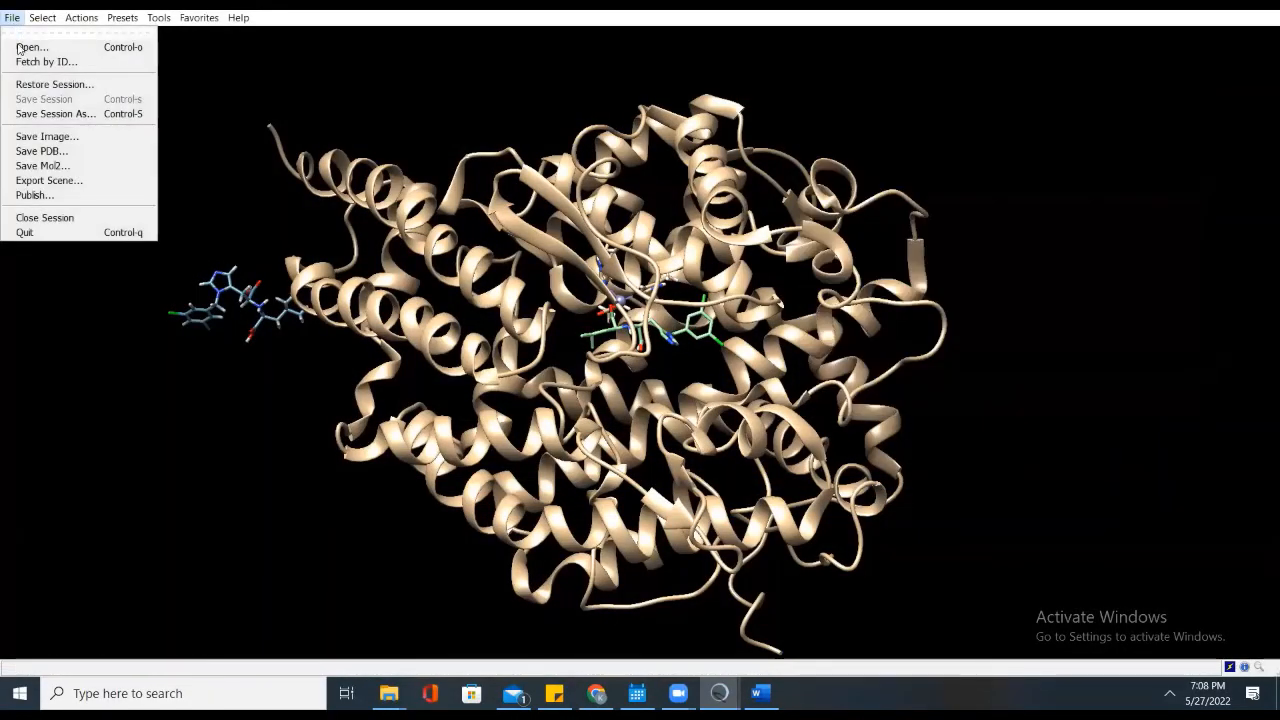
left_click(44, 217)
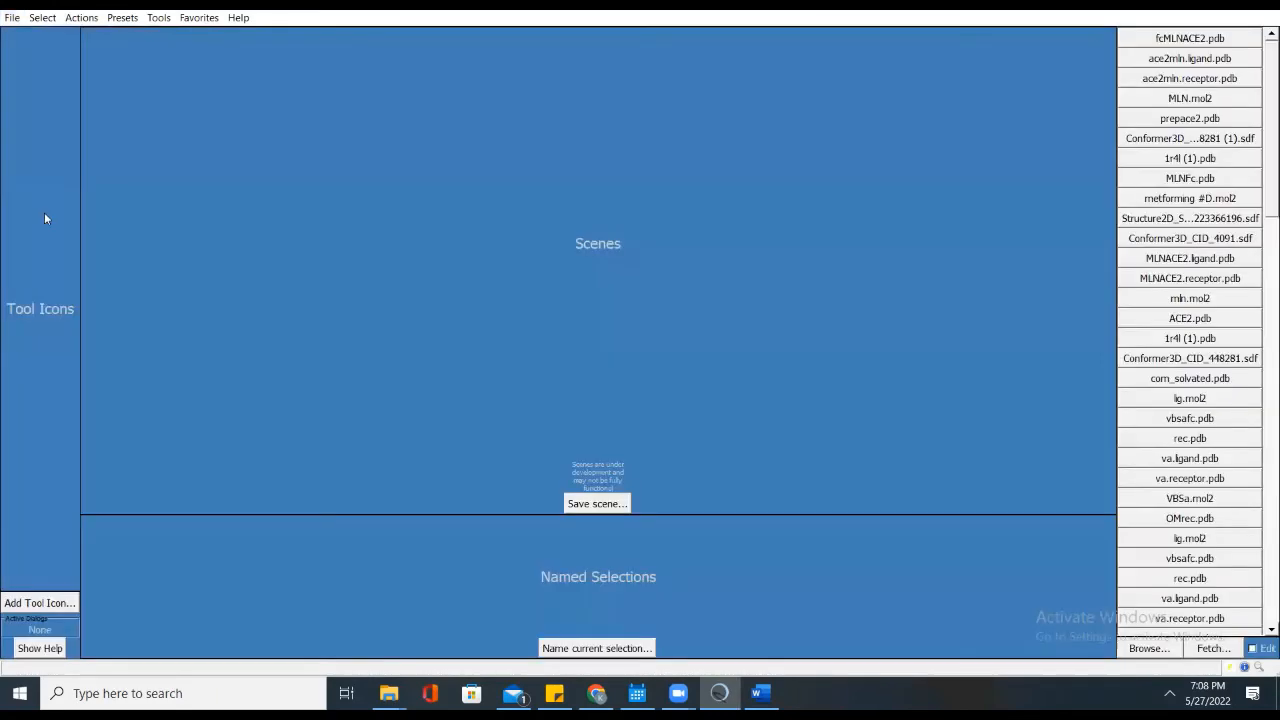
left_click(13, 18)
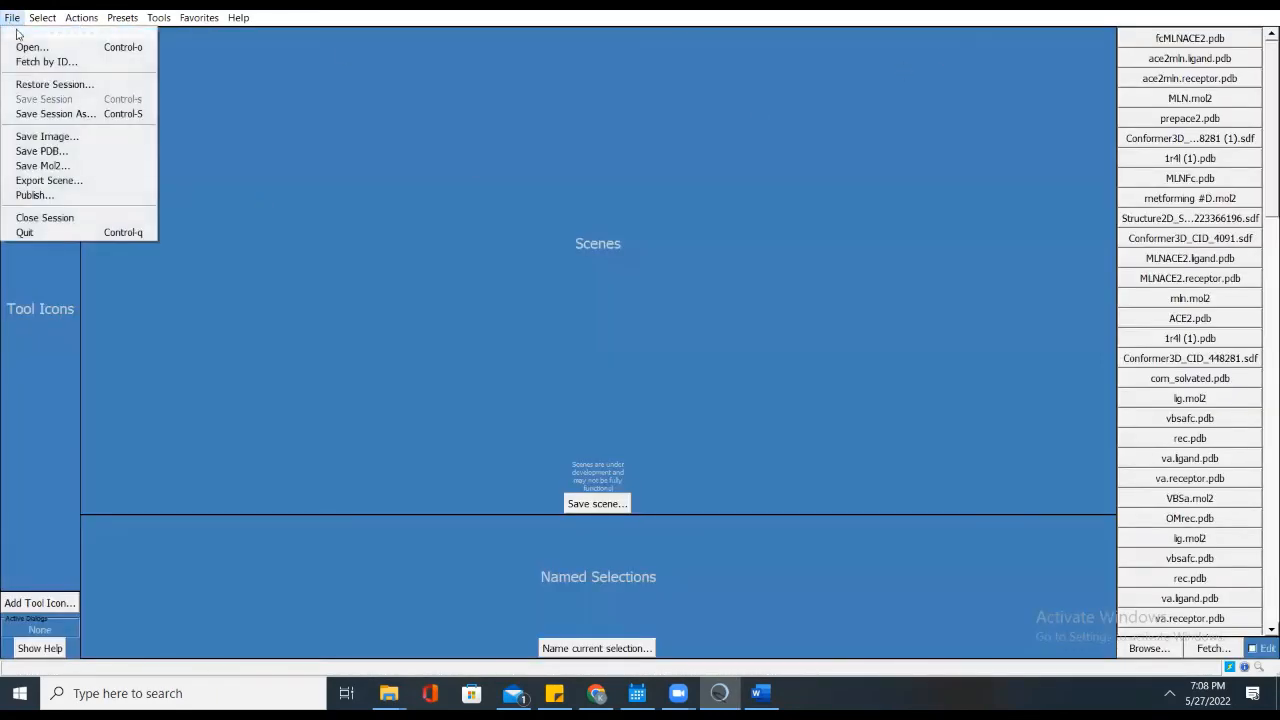
left_click(28, 47)
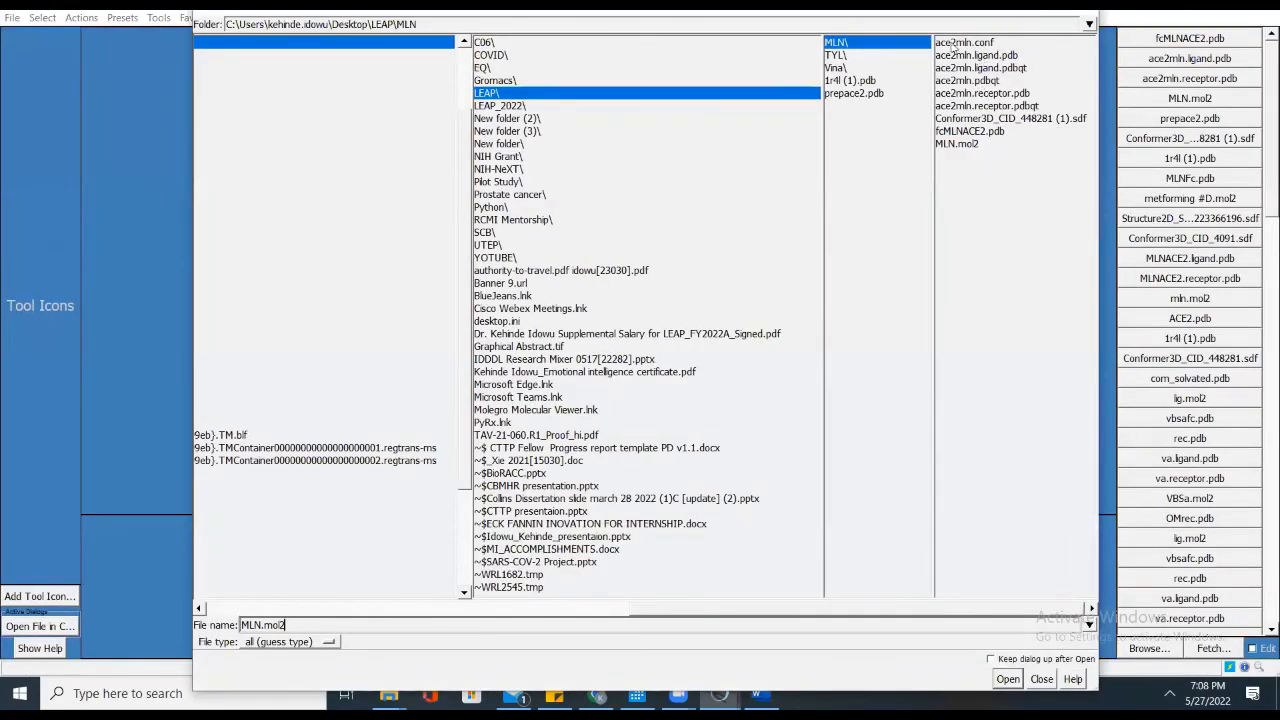
double_click(969, 131)
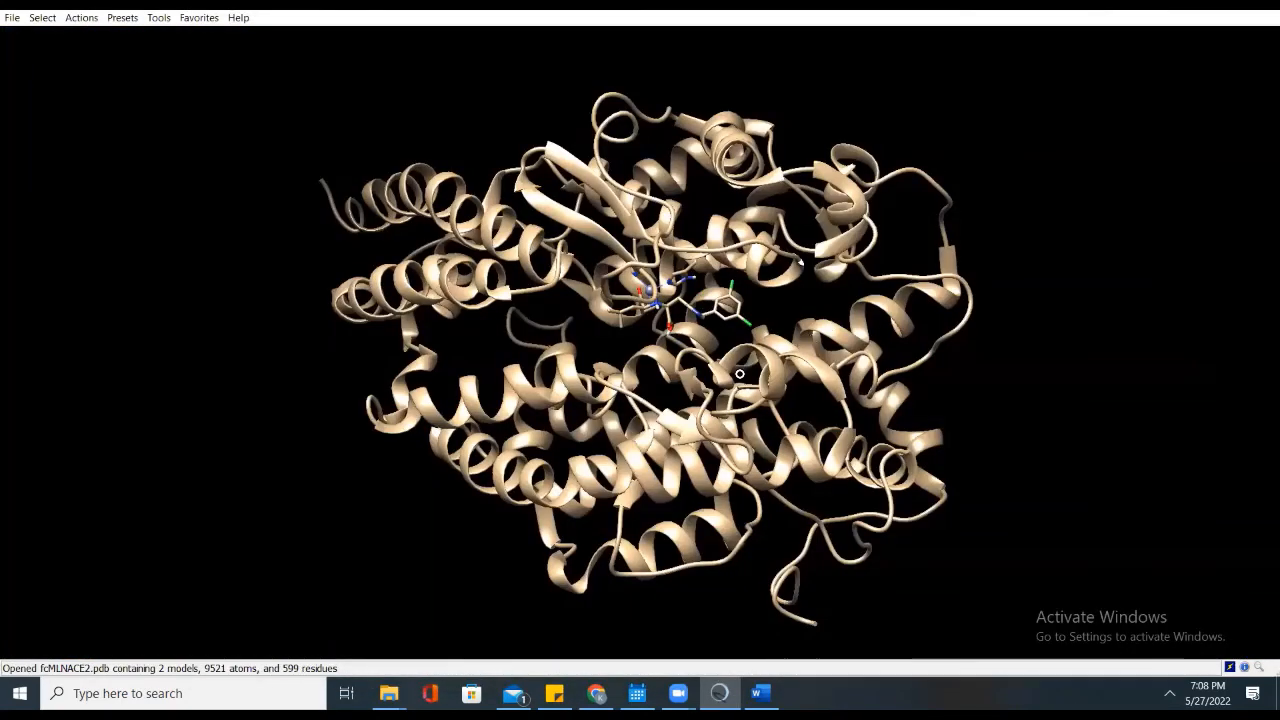
Step: Examine the reopened complex by selecting chain A of fcMLNACE2.pdb (#0.1) and of fcMLNACE2.pdb (#0.2) in turn
left_click_drag(739, 374, 580, 304)
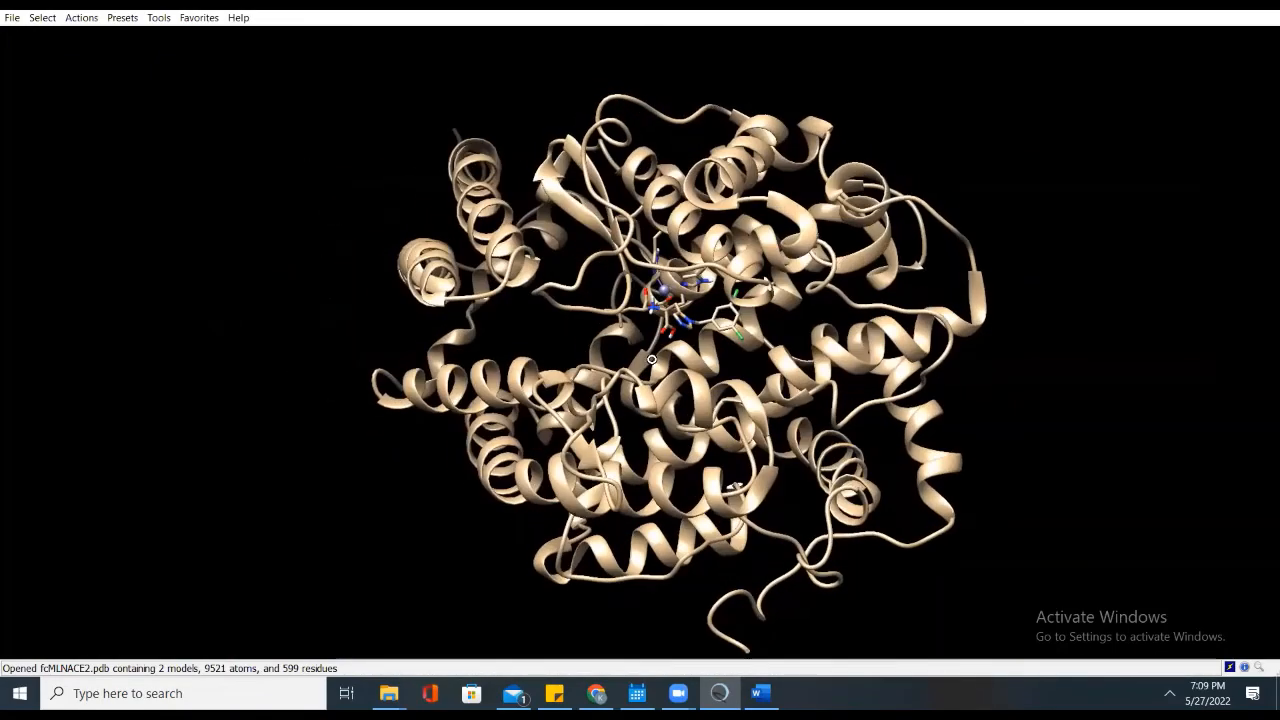
left_click(42, 18)
mouse_move(57, 78)
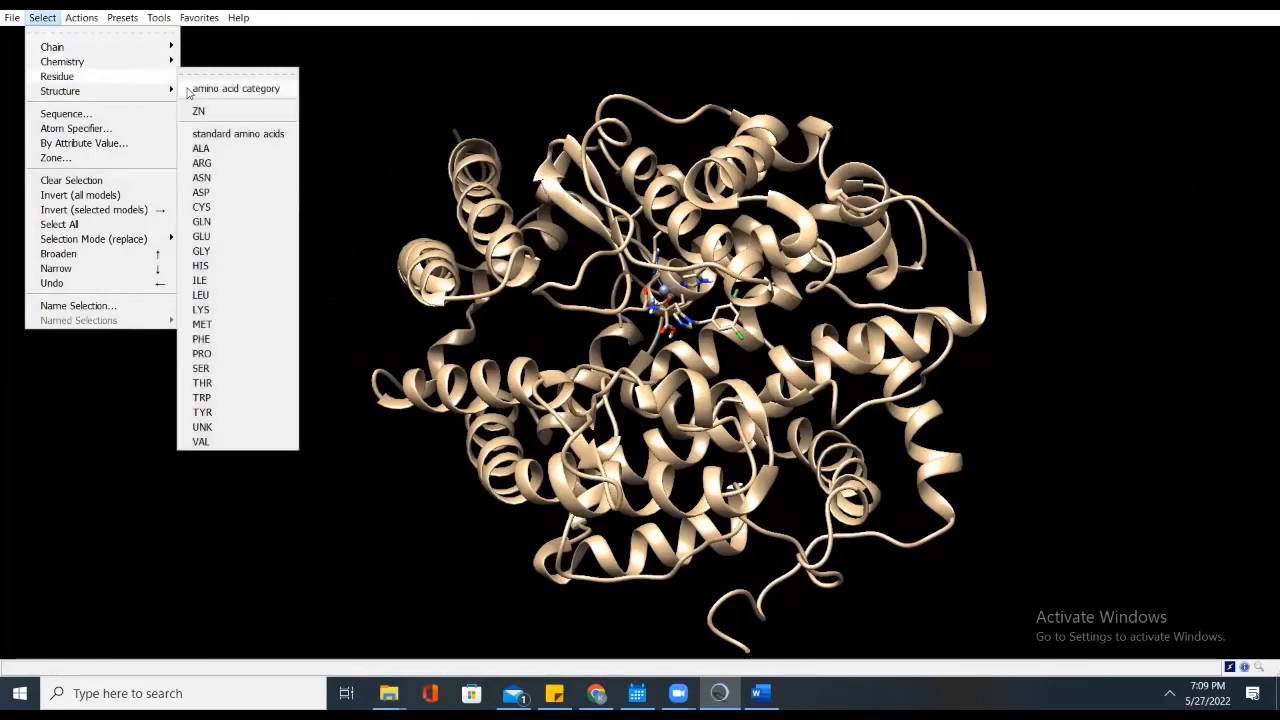
mouse_move(103, 51)
mouse_move(187, 54)
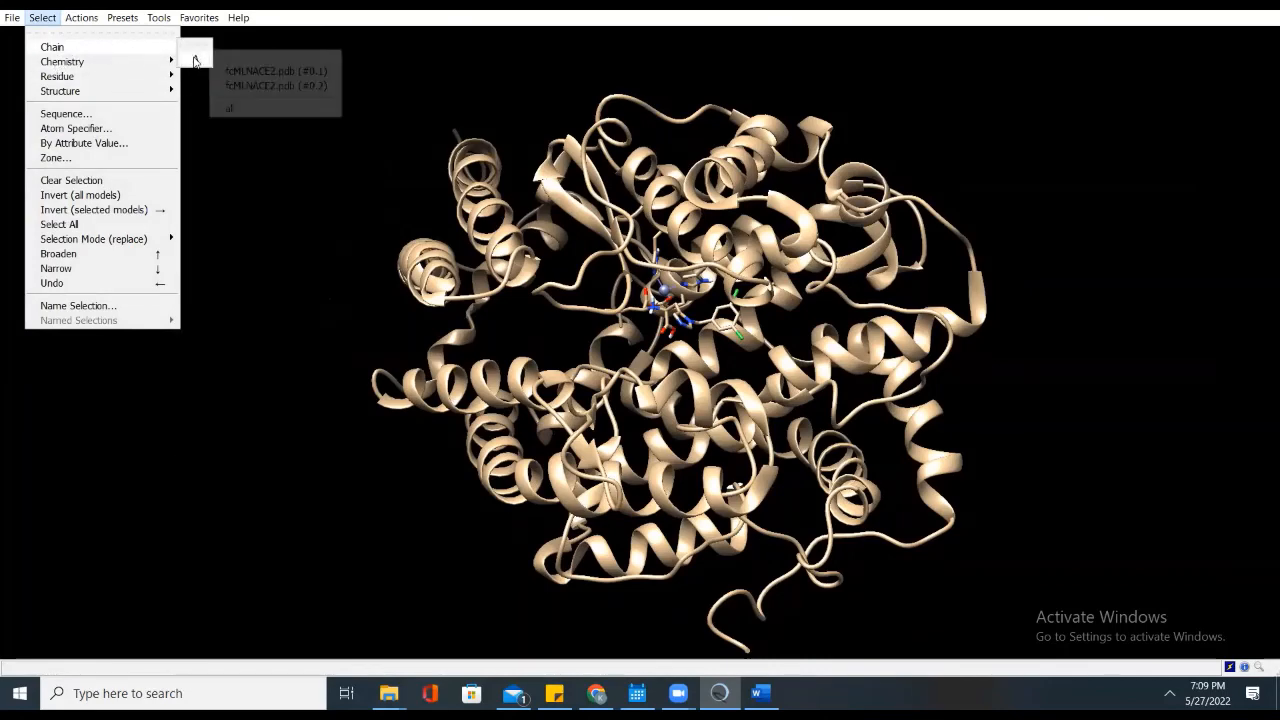
left_click(257, 70)
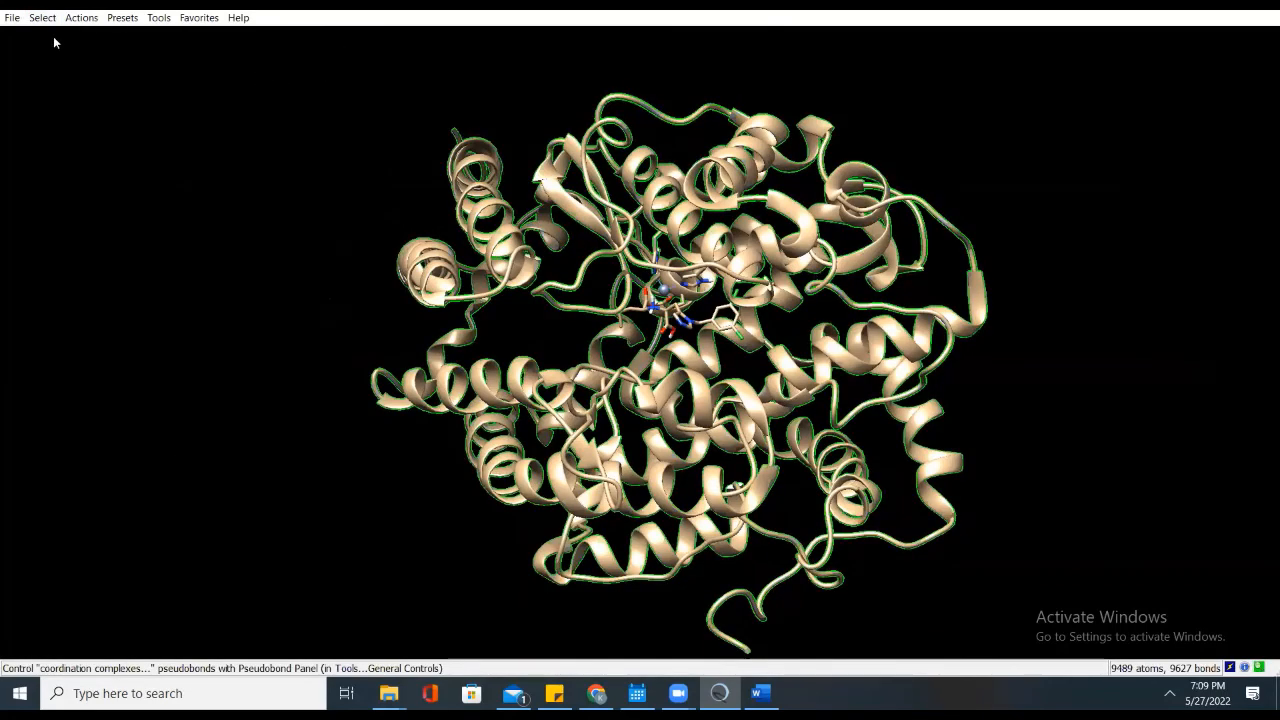
left_click(42, 18)
mouse_move(74, 50)
mouse_move(200, 66)
left_click(245, 78)
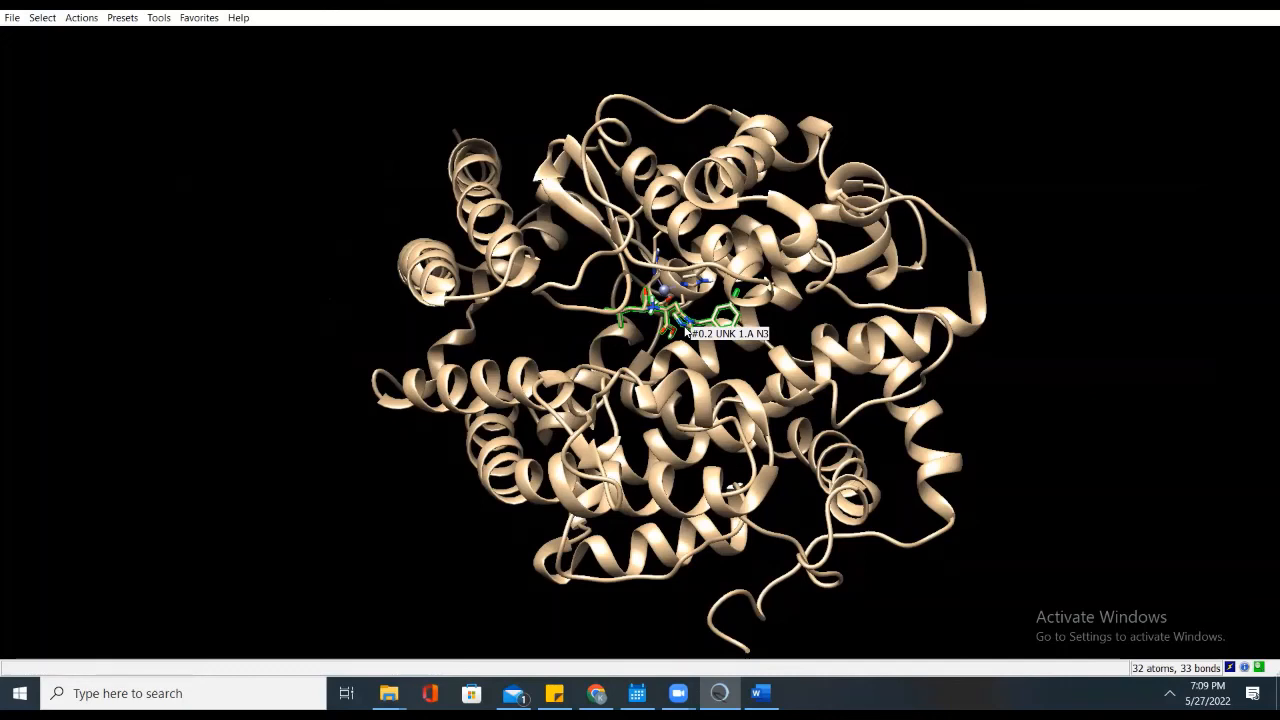
Step: Close the complex's session and open the ligand Conformer3D_CID_1983.sdf from the TYL folder
left_click(16, 20)
left_click(33, 219)
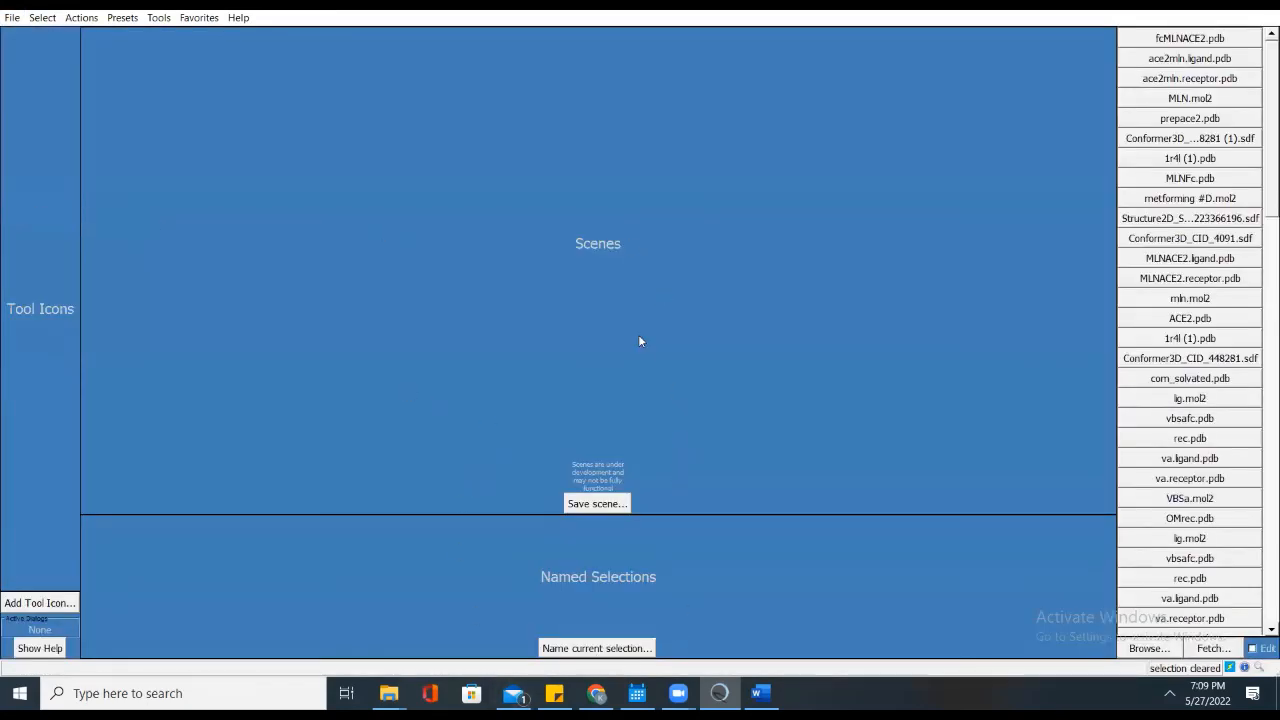
left_click(18, 18)
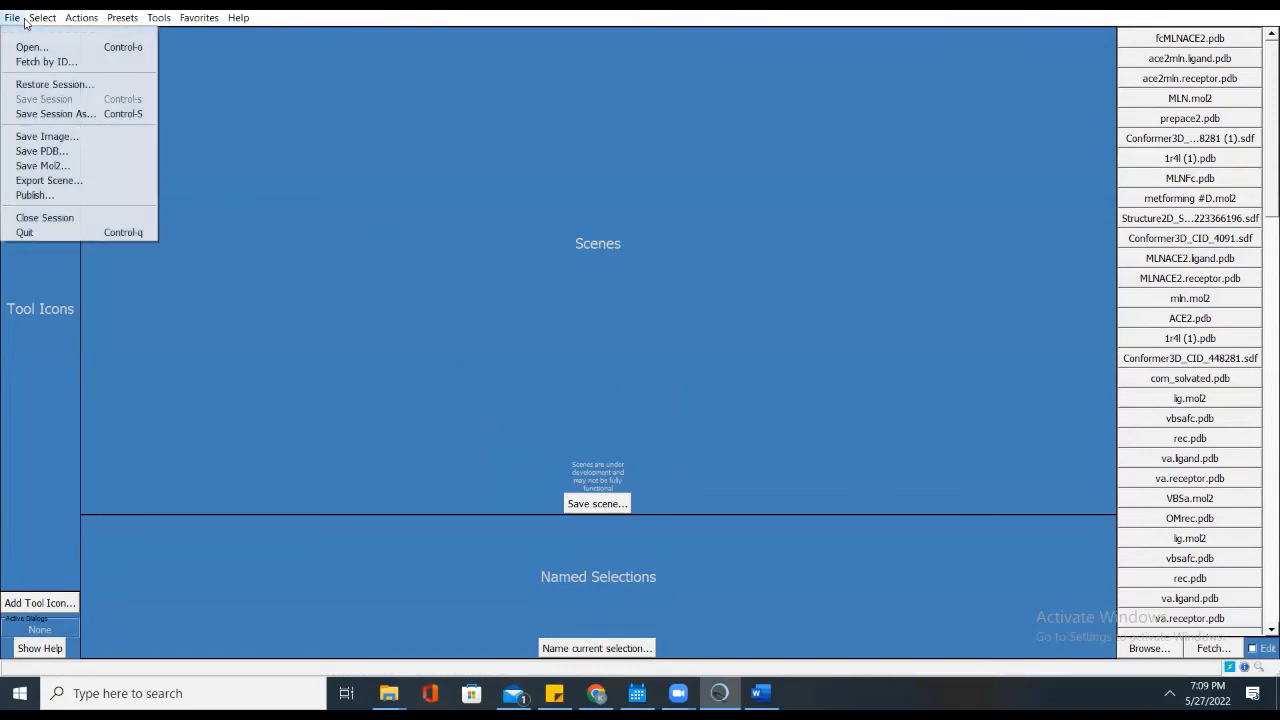
left_click(22, 46)
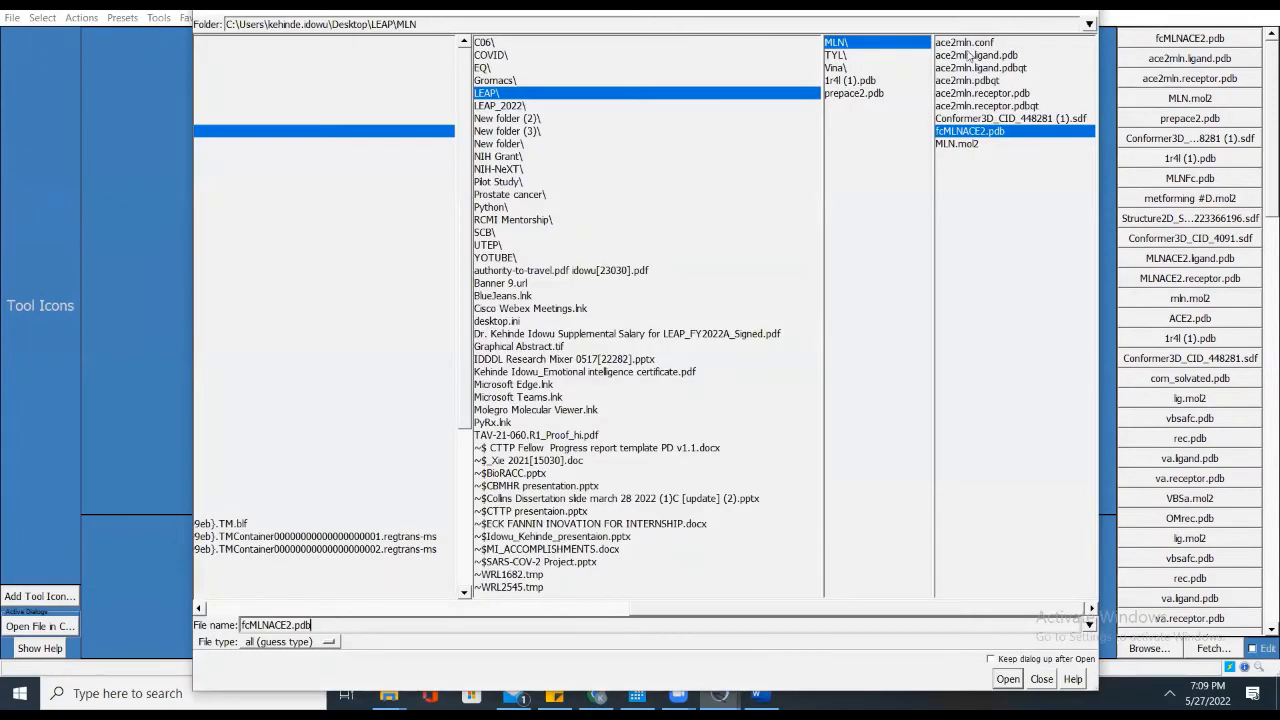
left_click(844, 57)
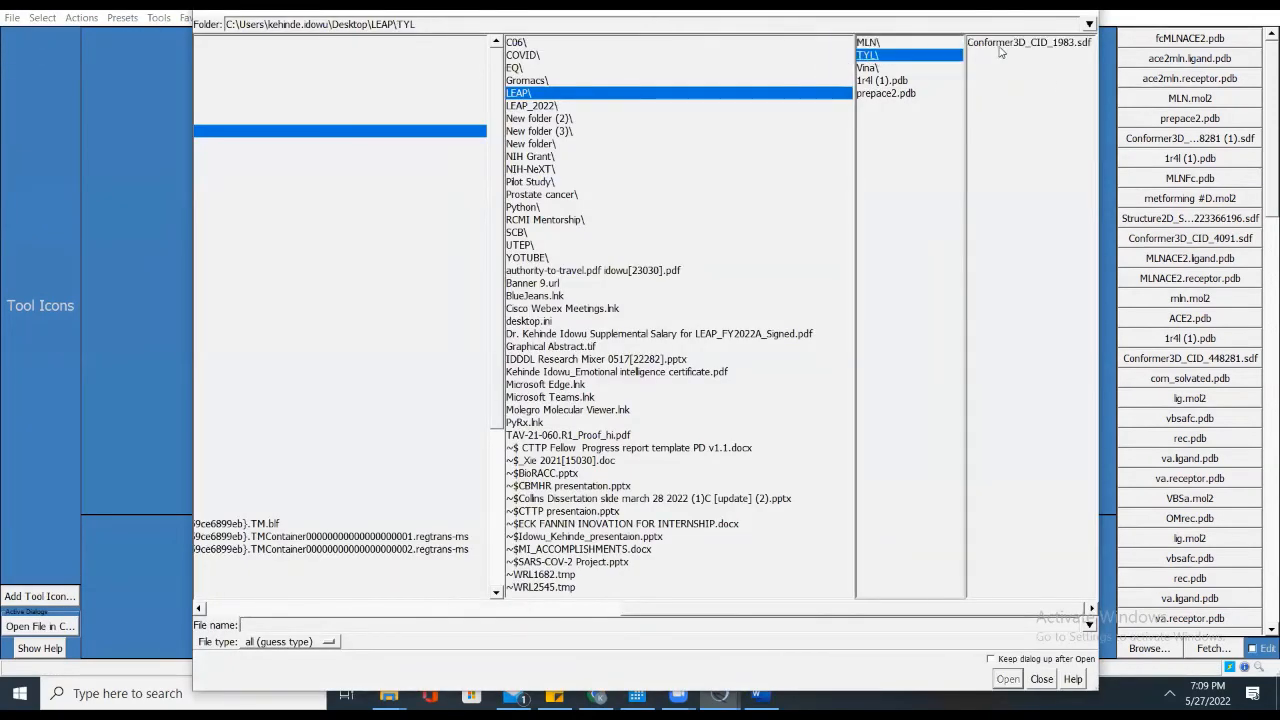
double_click(1003, 44)
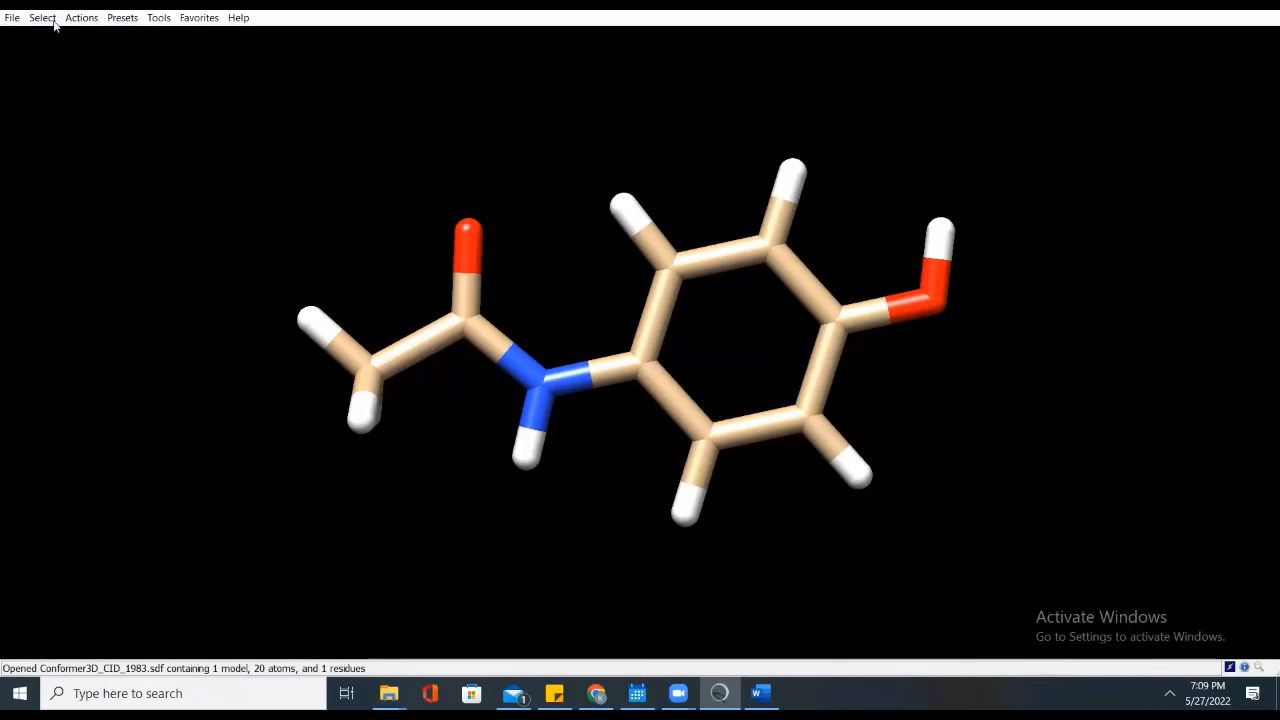
Step: Minimize the ligand's structure with 100 steepest descent and 10 conjugate gradient steps, adding hydrogens and Gasteiger charges with net charge +0
left_click(158, 18)
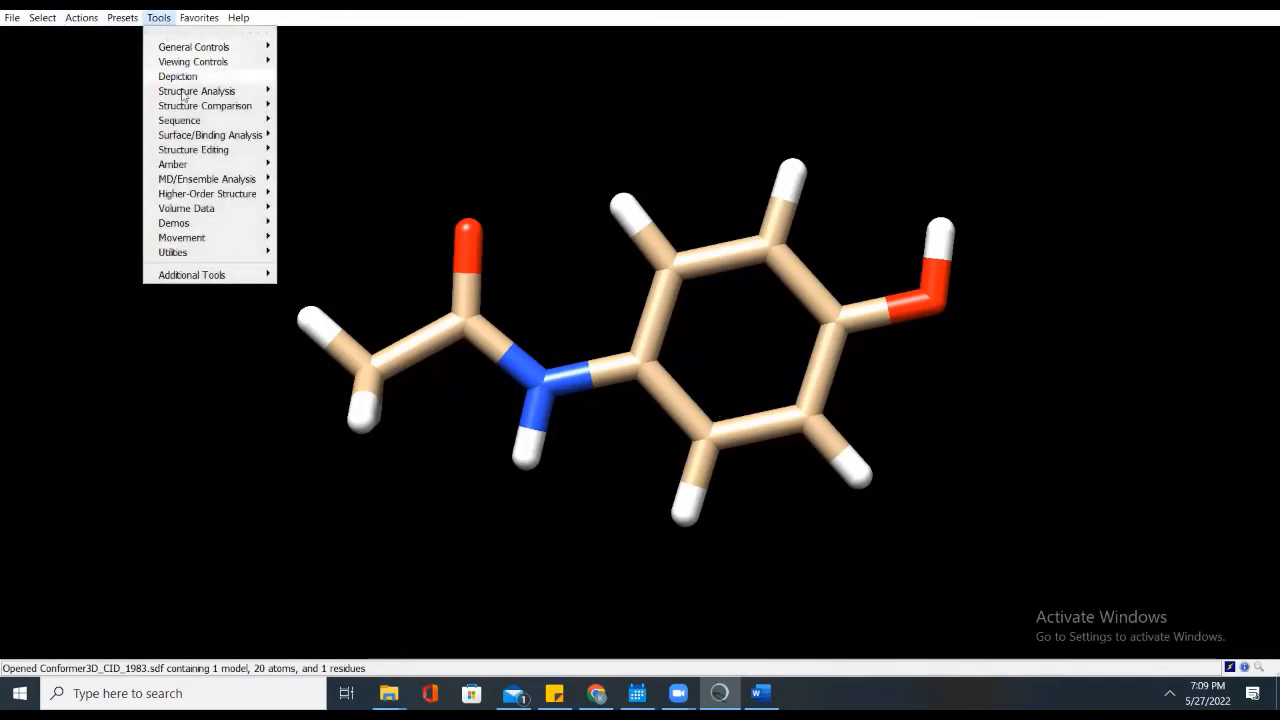
mouse_move(191, 152)
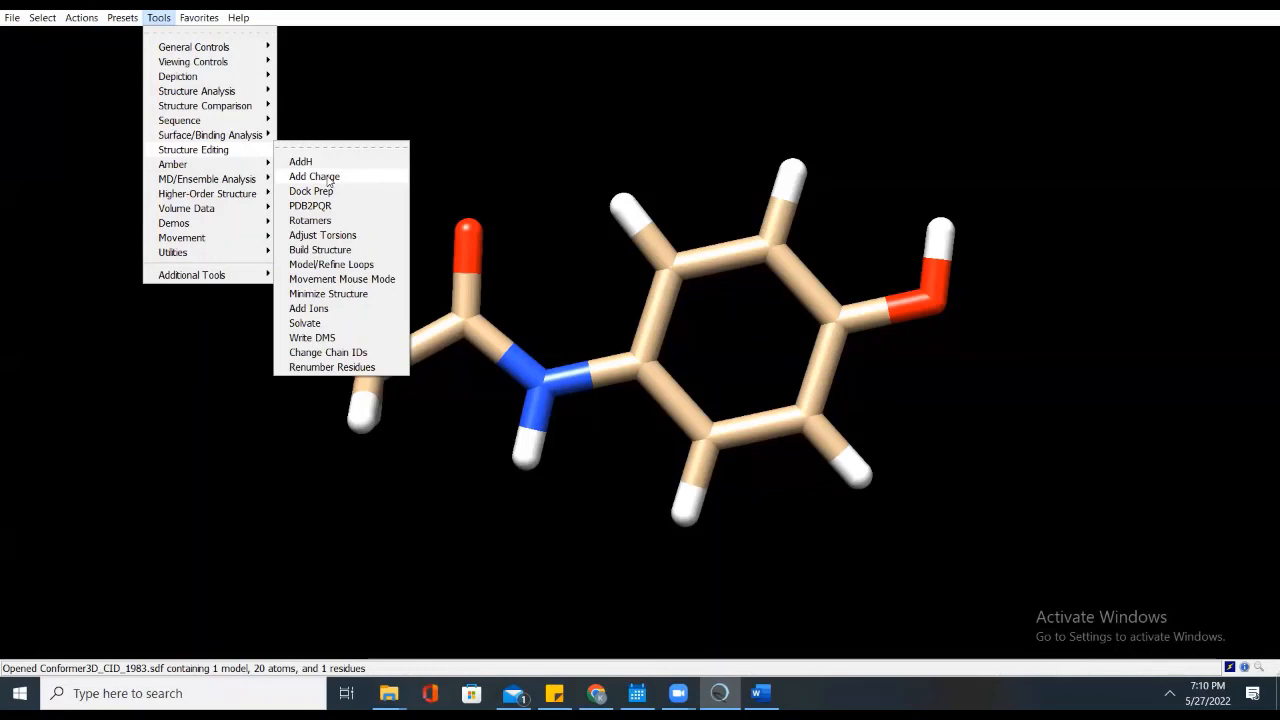
left_click(316, 295)
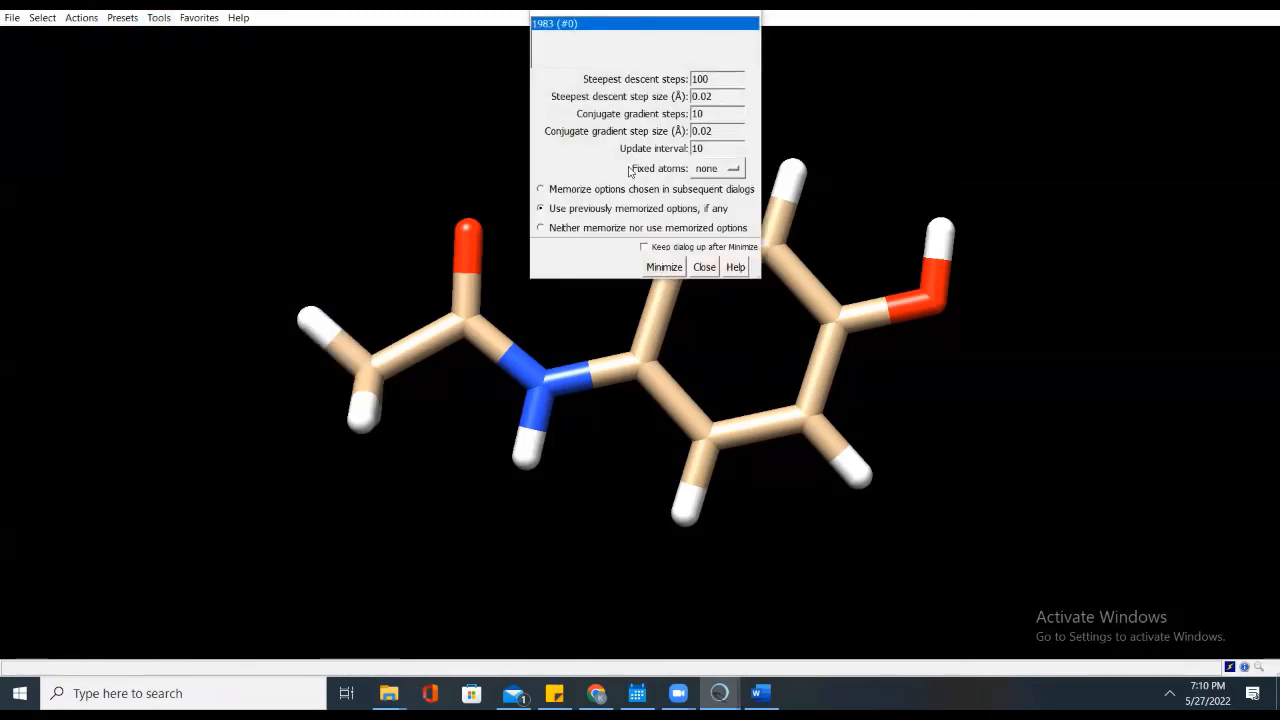
left_click(663, 267)
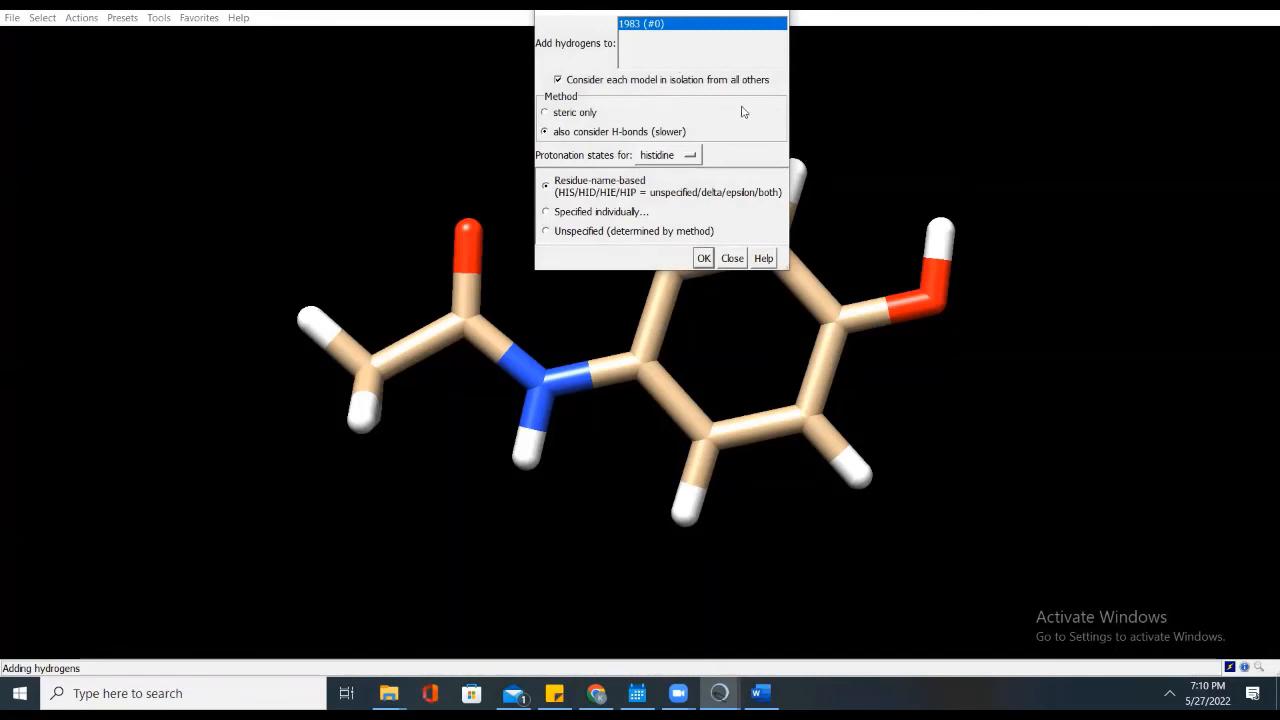
left_click(704, 258)
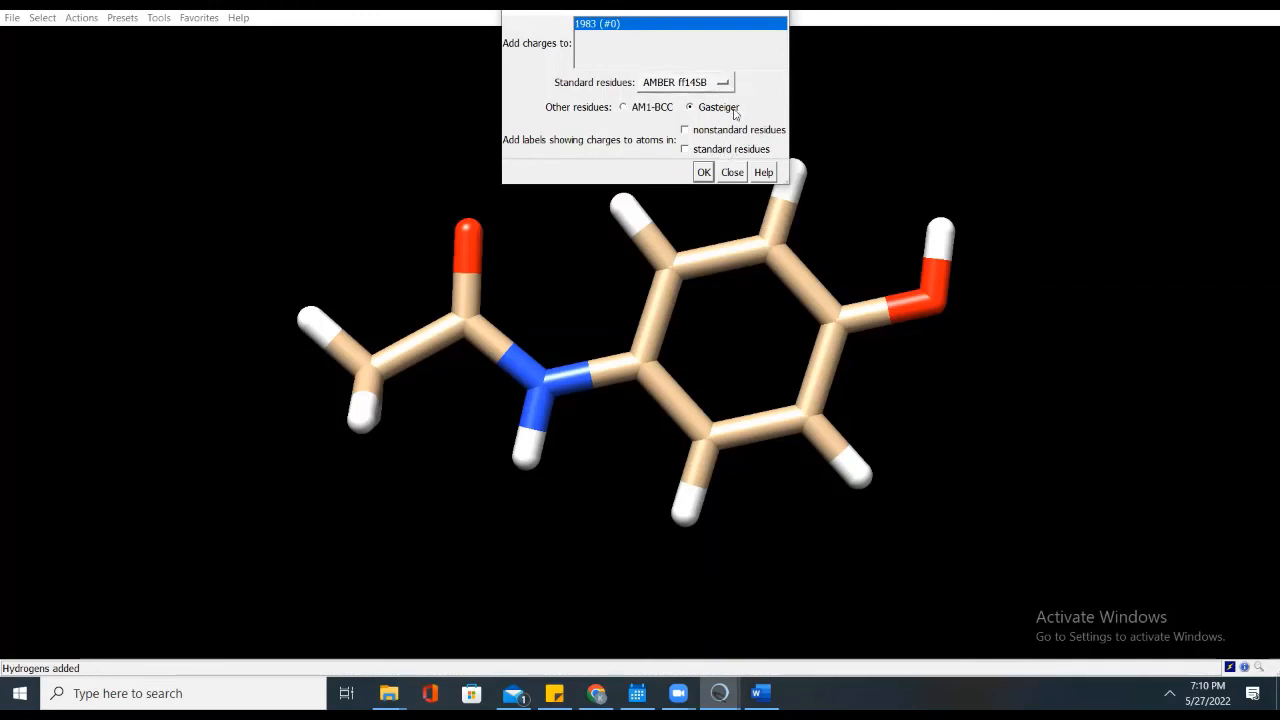
left_click(703, 172)
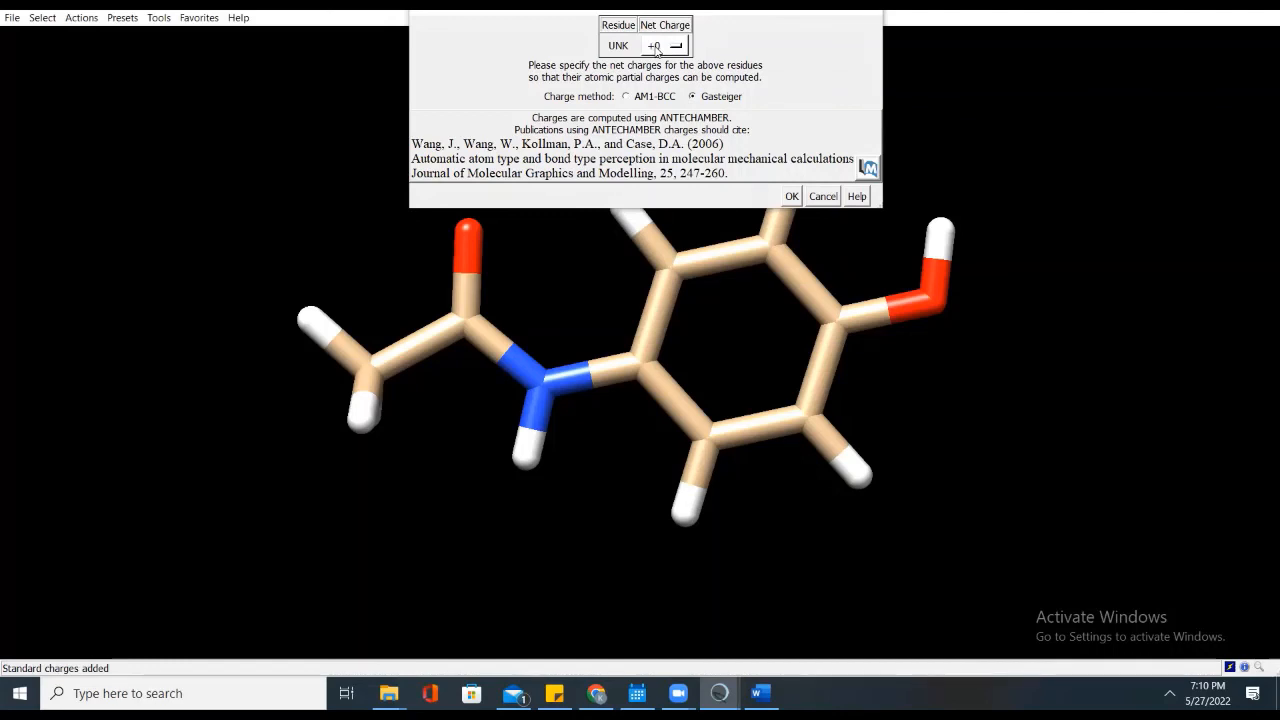
left_click(795, 202)
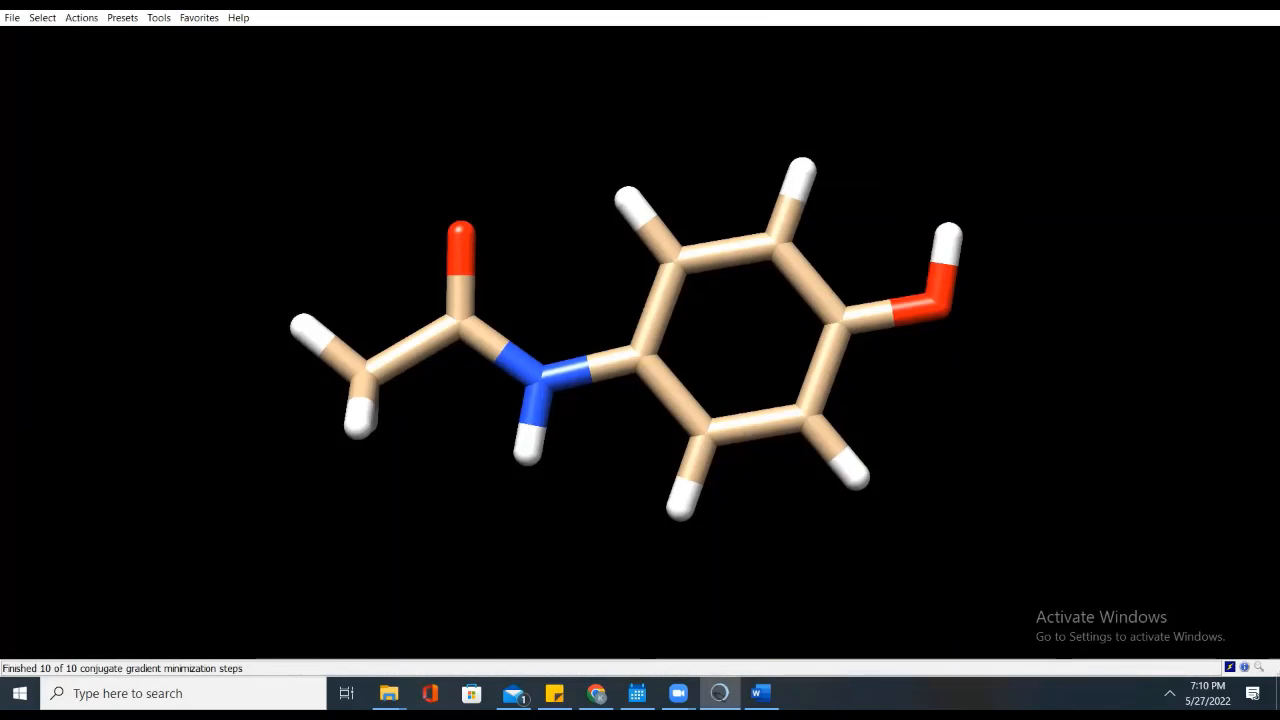
Step: Save the minimized ligand as a Mol2 file named tyl in the TYL folder
left_click(13, 20)
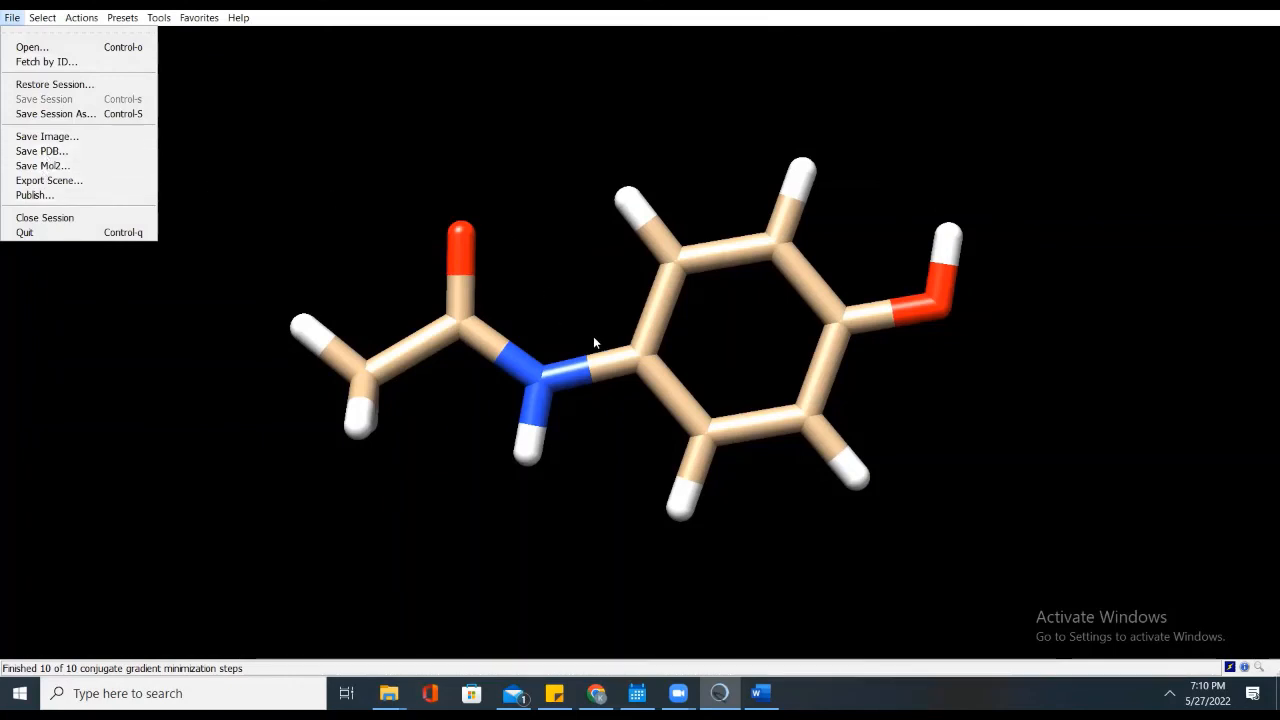
left_click(43, 166)
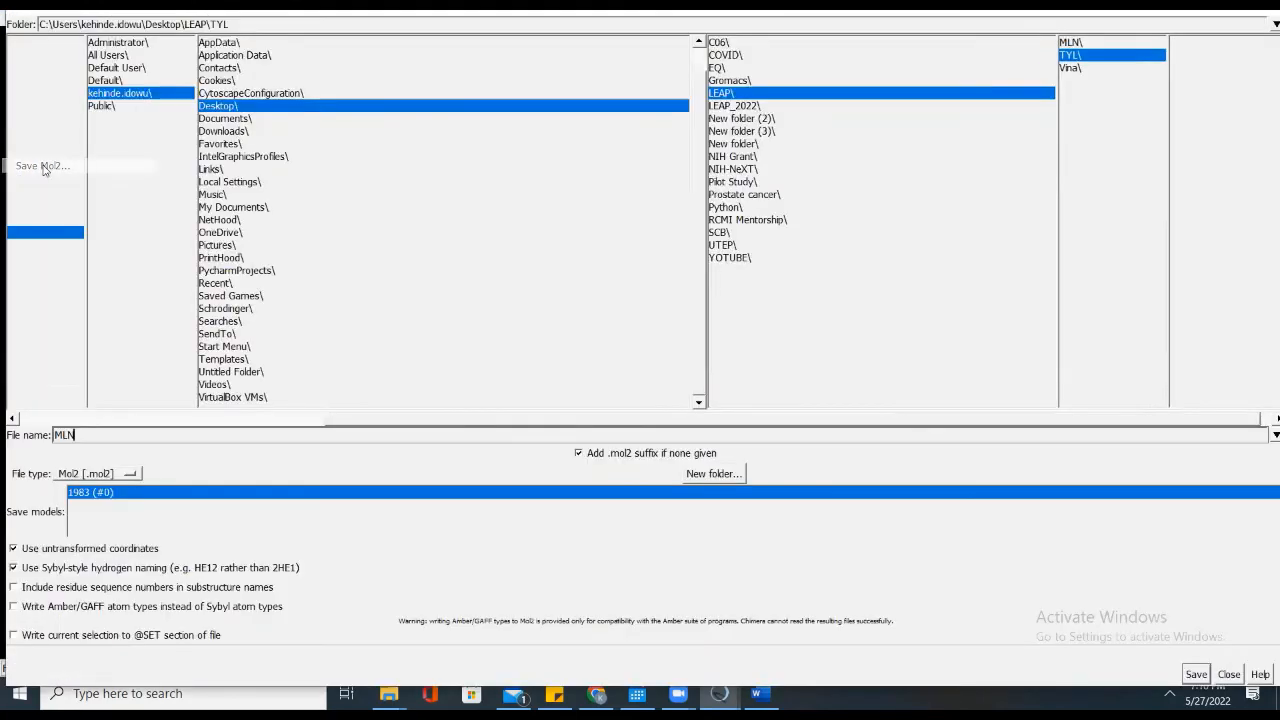
key("BackSpace")
key("BackSpace")
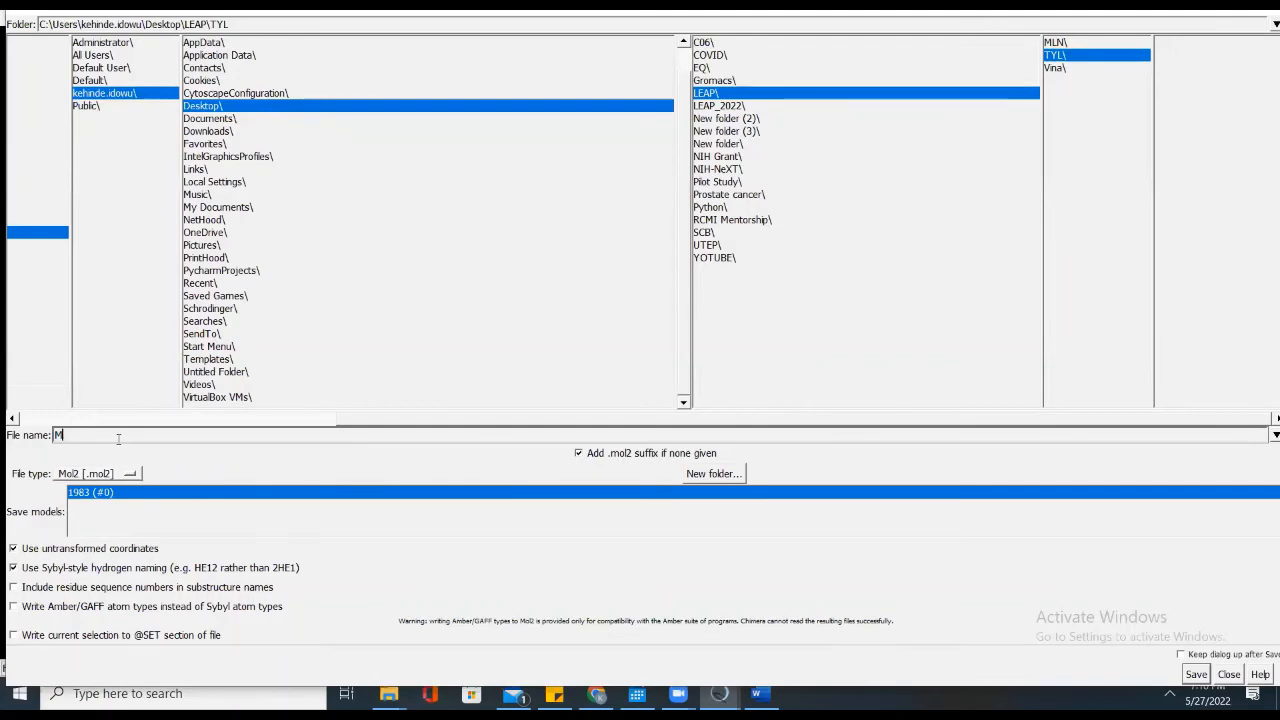
key("BackSpace")
left_click(1206, 676)
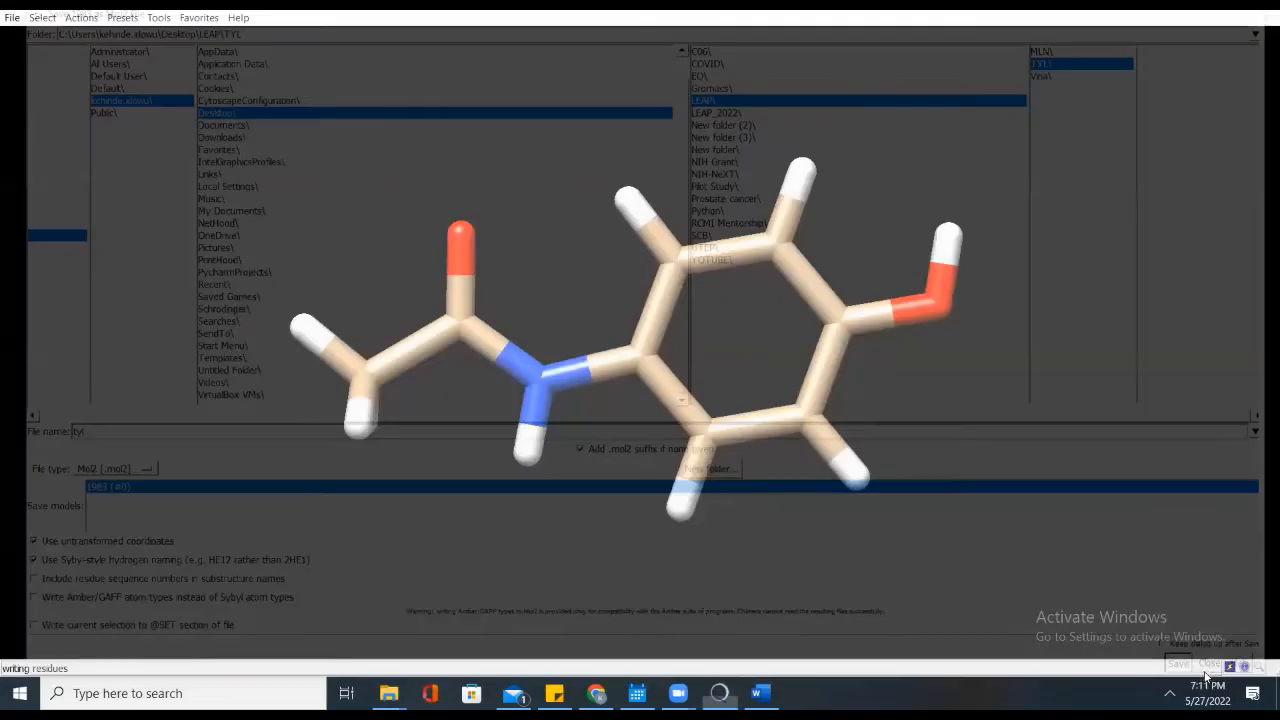
Step: Close the ligand's session and open the receptor prepace2.pdb from the LEAP folder
left_click(11, 18)
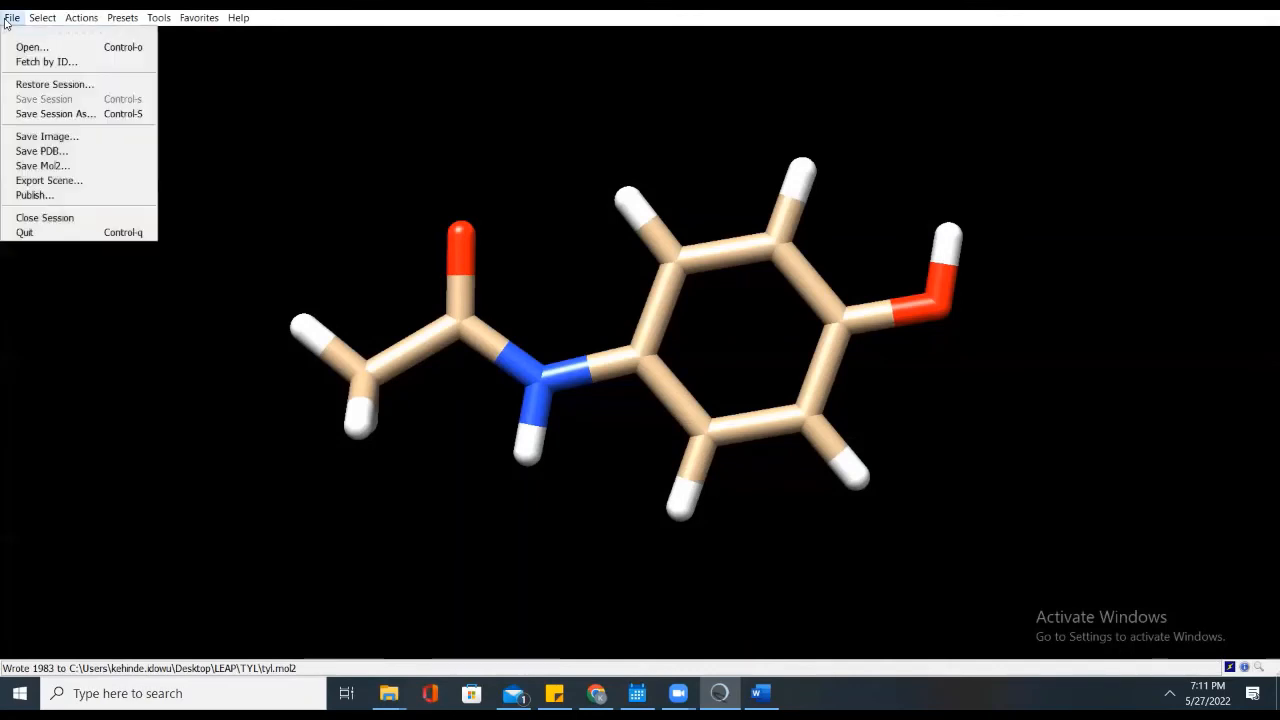
left_click(45, 218)
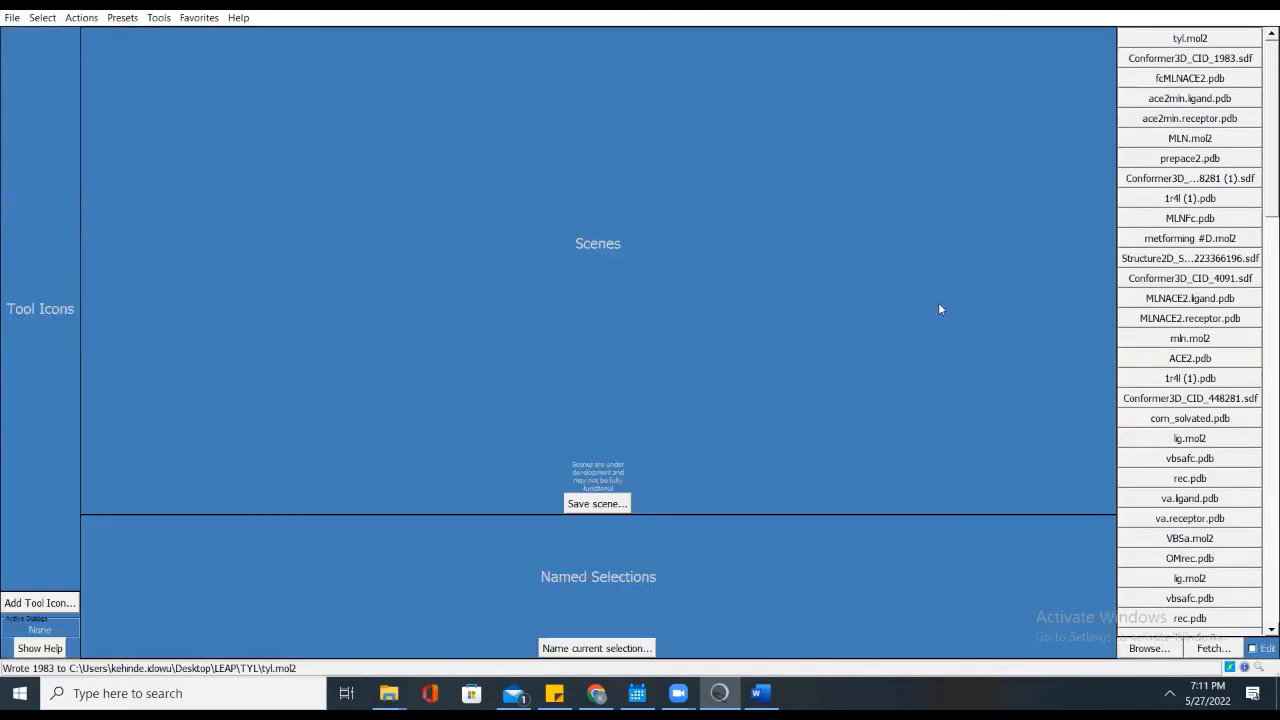
left_click(12, 18)
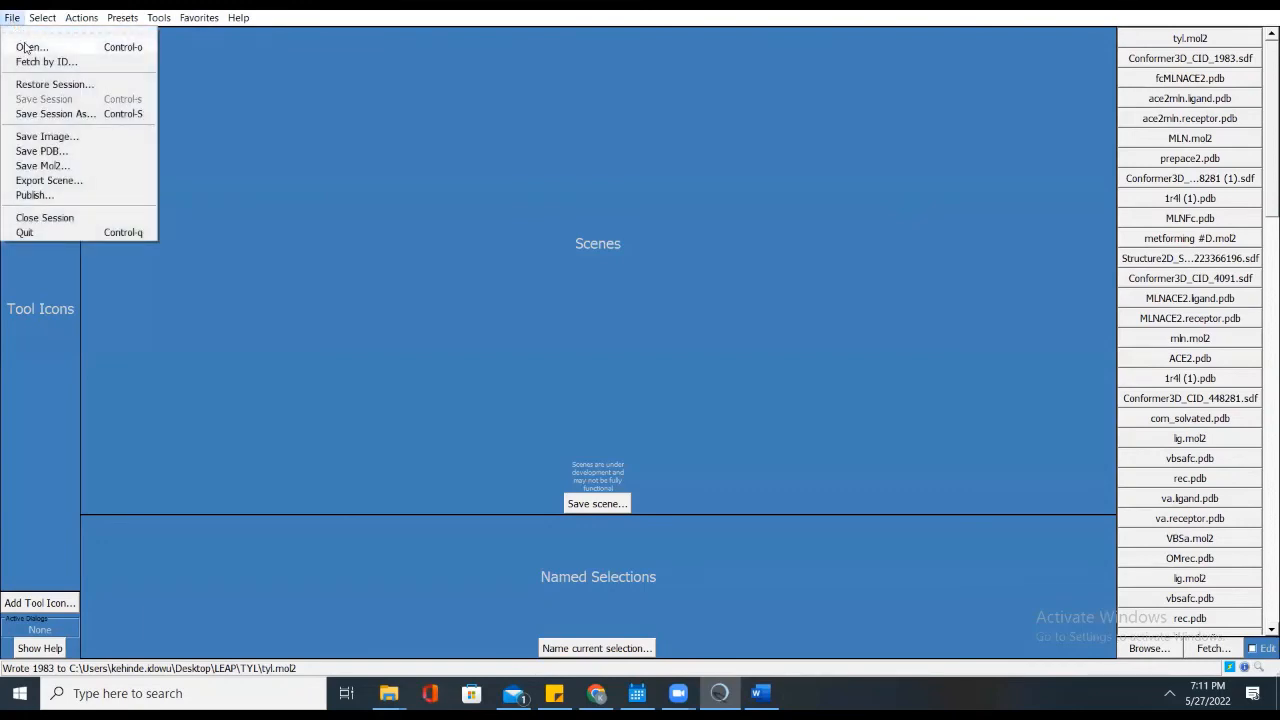
left_click(26, 47)
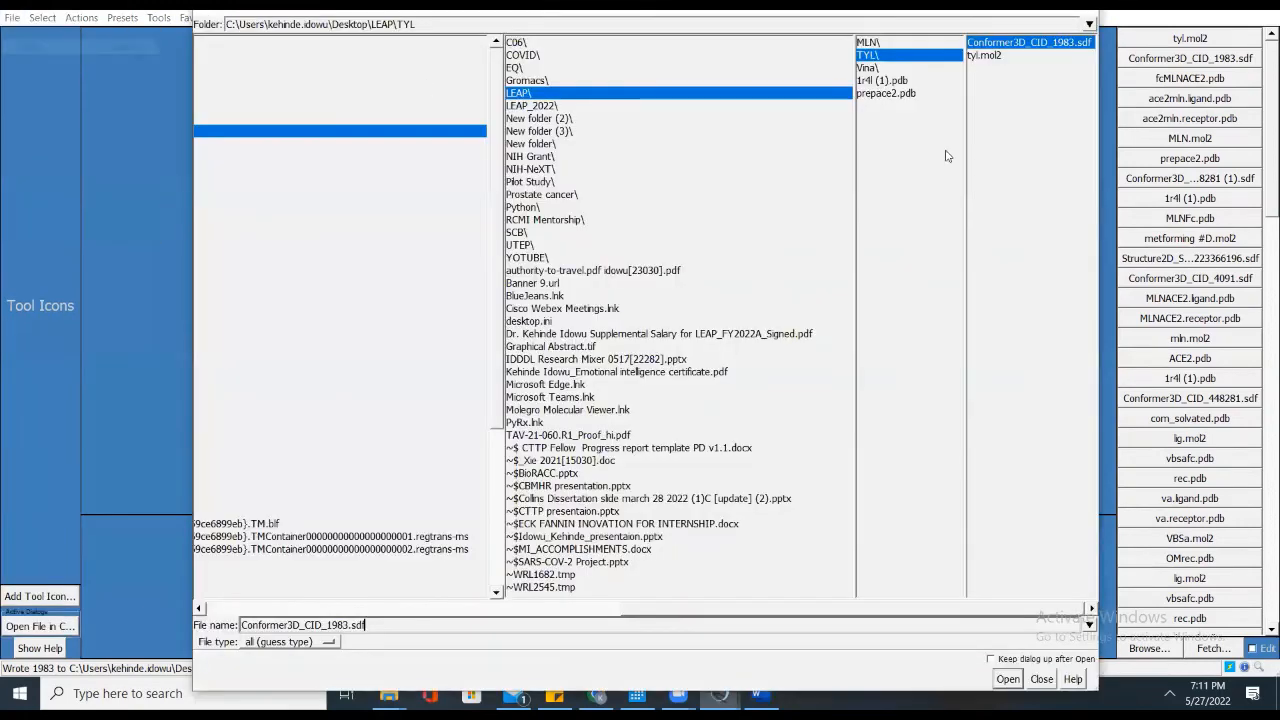
double_click(874, 94)
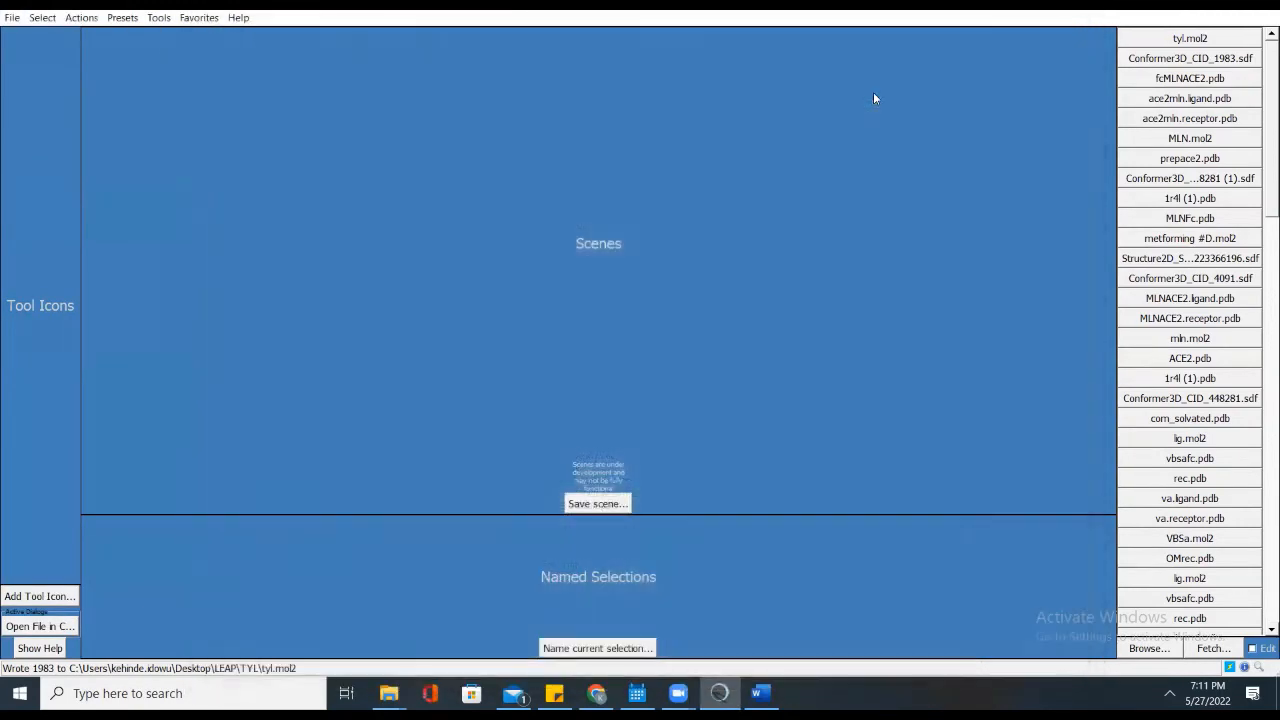
Step: Add the minimized ligand tyl.mol2 from the TYL folder to the receptor's session
left_click(18, 24)
left_click(35, 45)
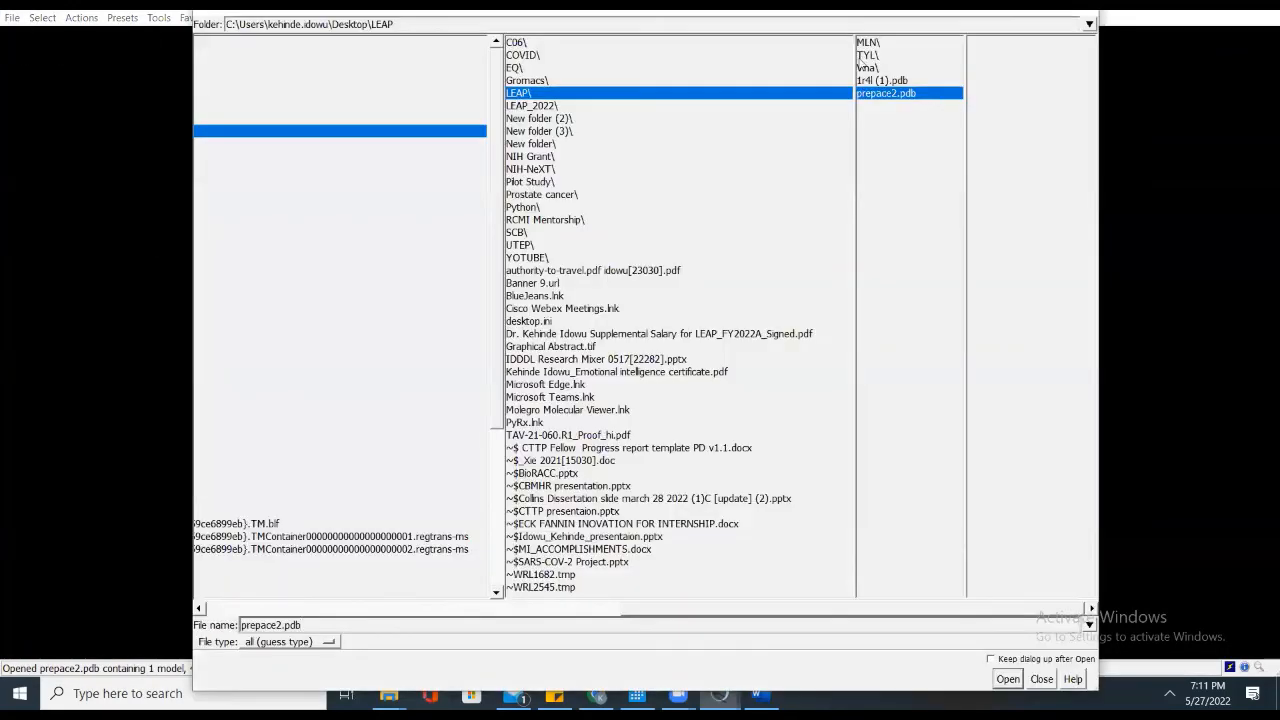
left_click(866, 56)
left_click(991, 57)
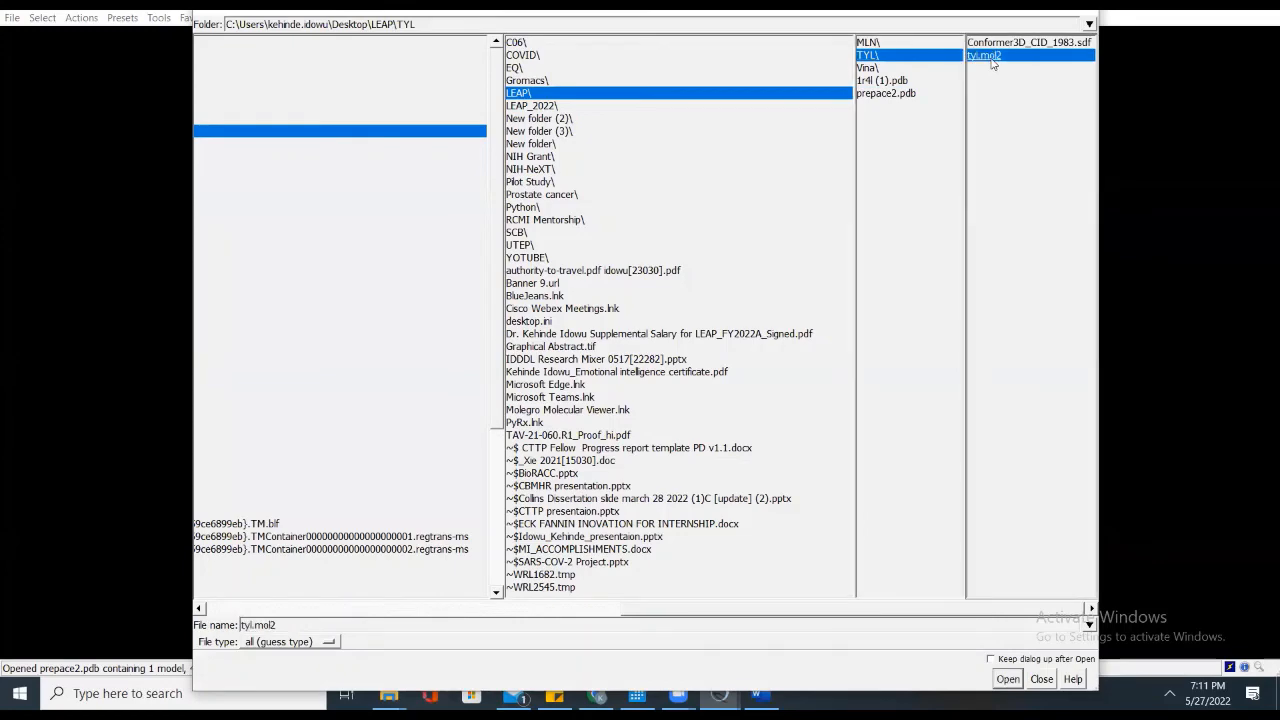
double_click(991, 57)
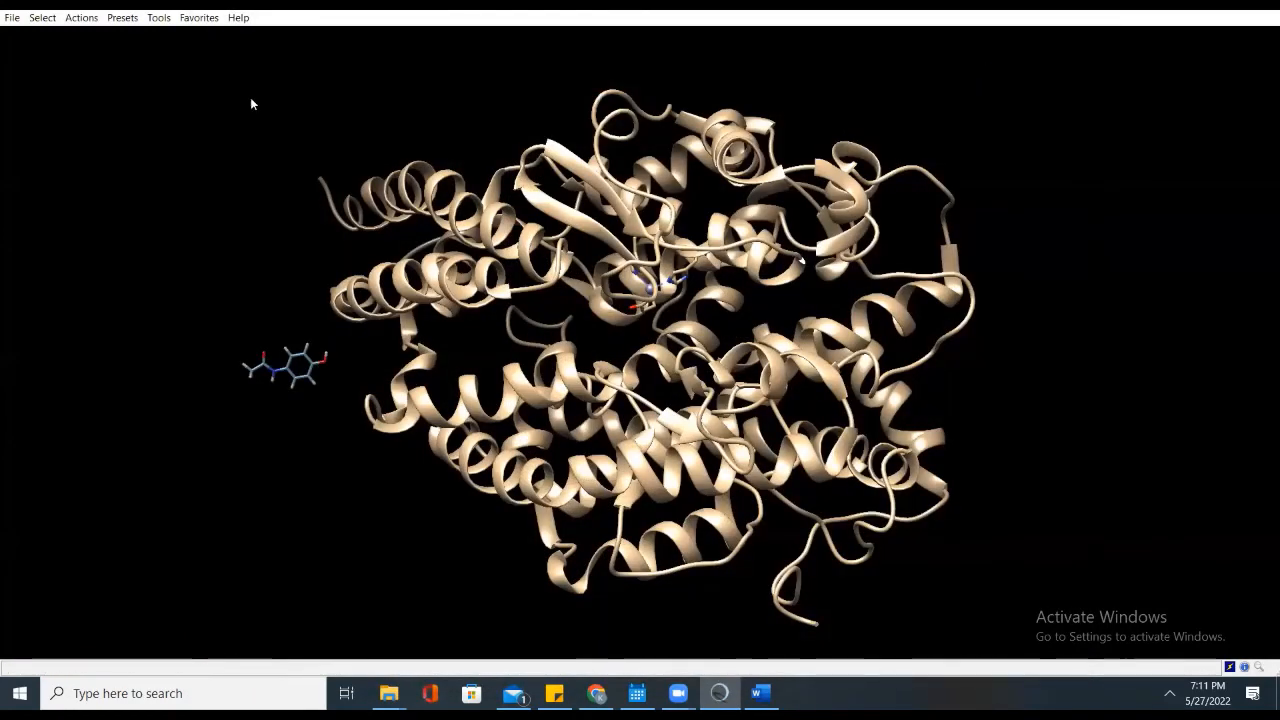
Step: Start an AutoDock Vina docking setup with its output file named ace2tyl in the TYL folder
left_click(160, 18)
mouse_move(201, 142)
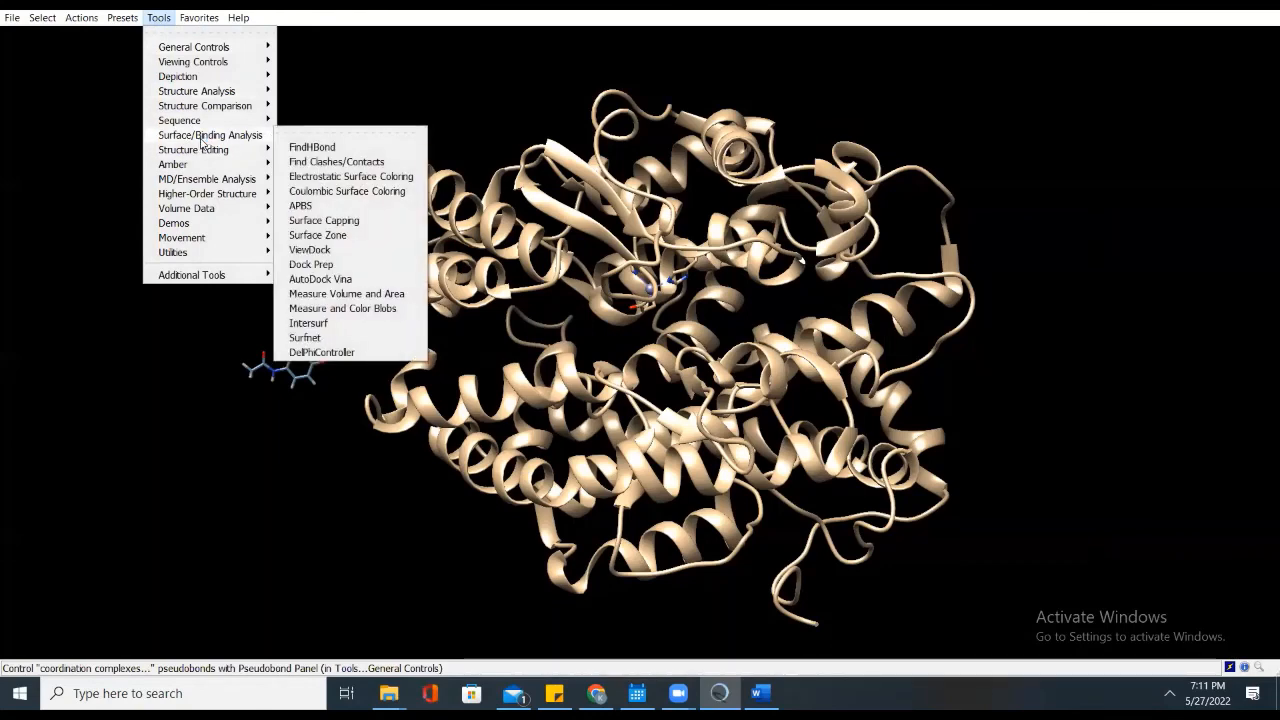
left_click(320, 279)
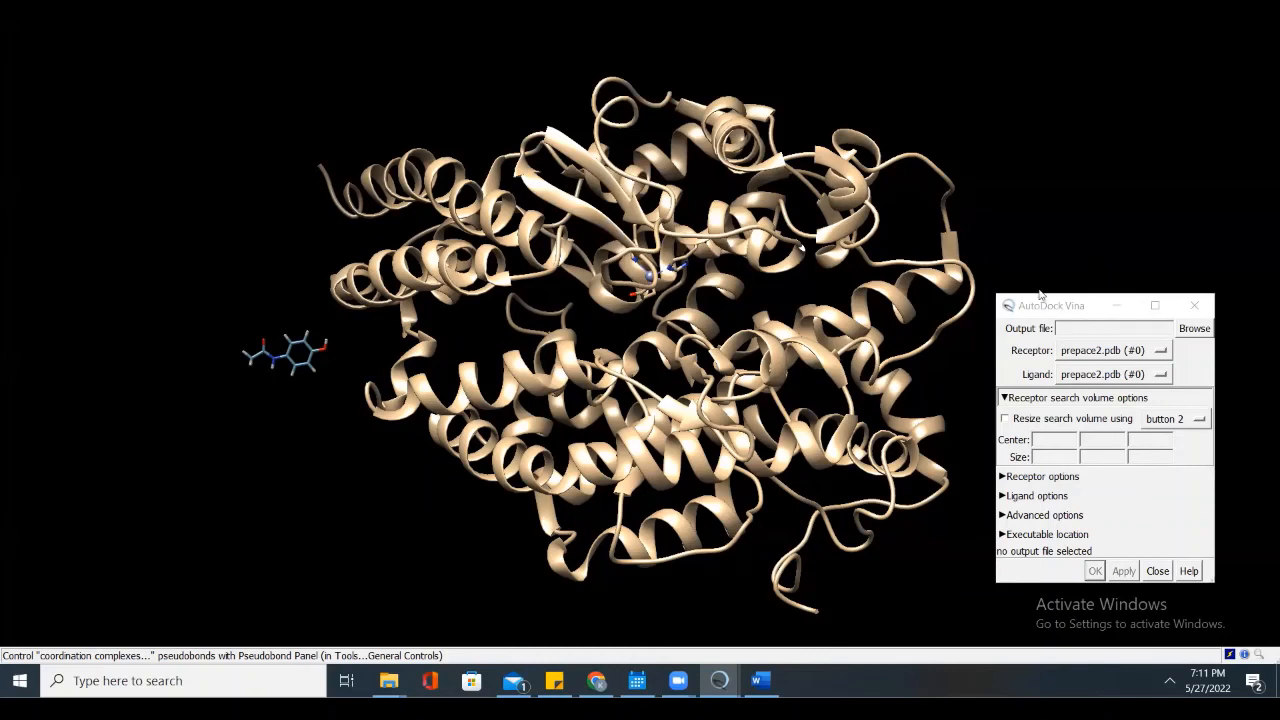
left_click_drag(1040, 305, 1057, 100)
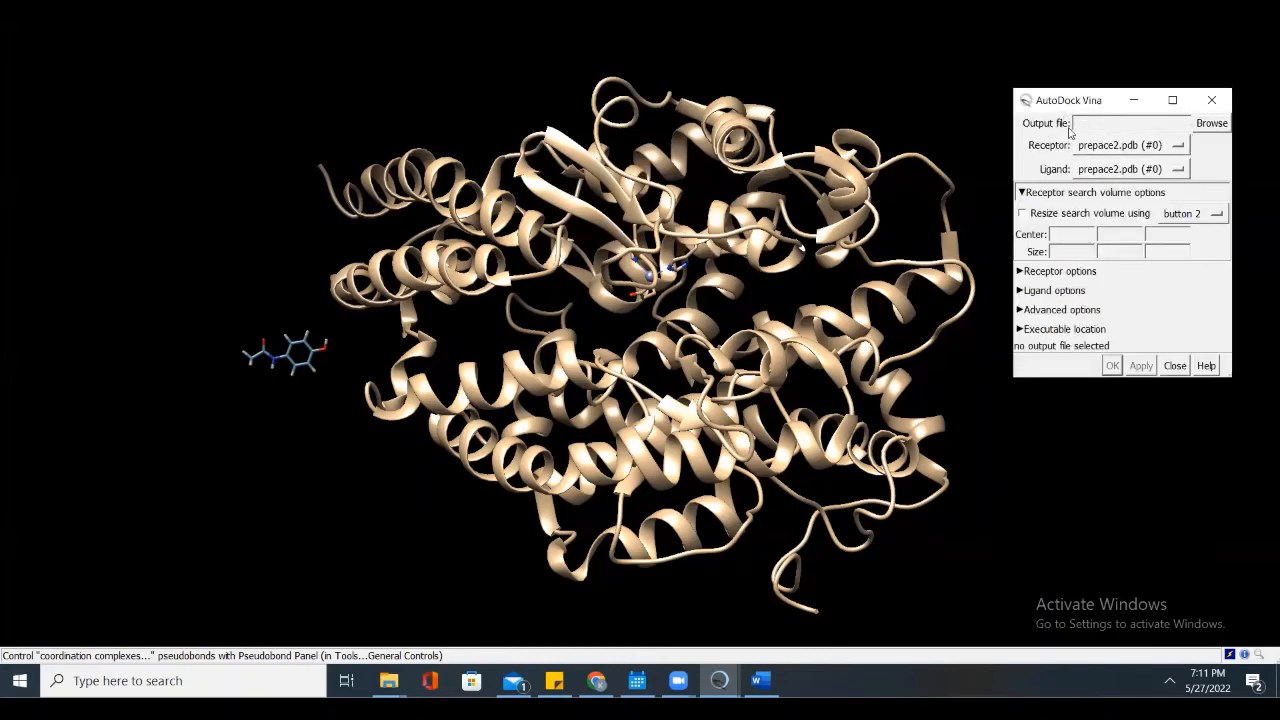
left_click(1215, 125)
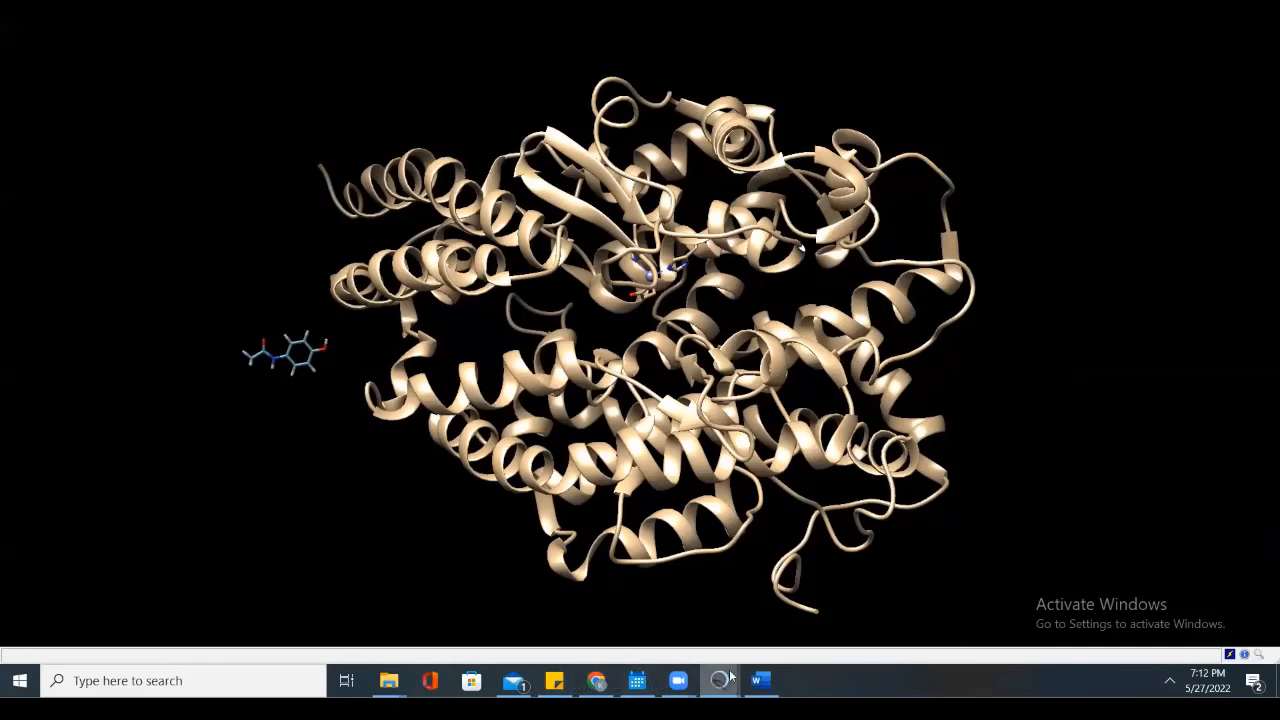
mouse_move(719, 680)
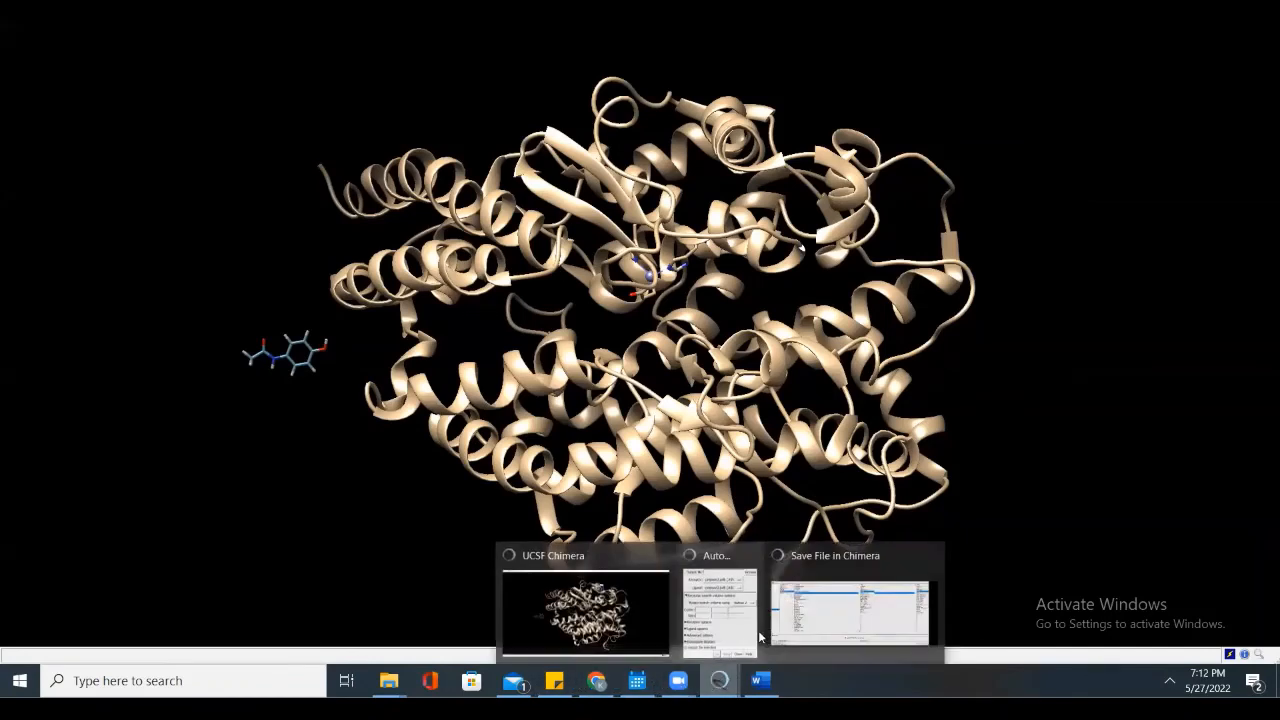
left_click(838, 616)
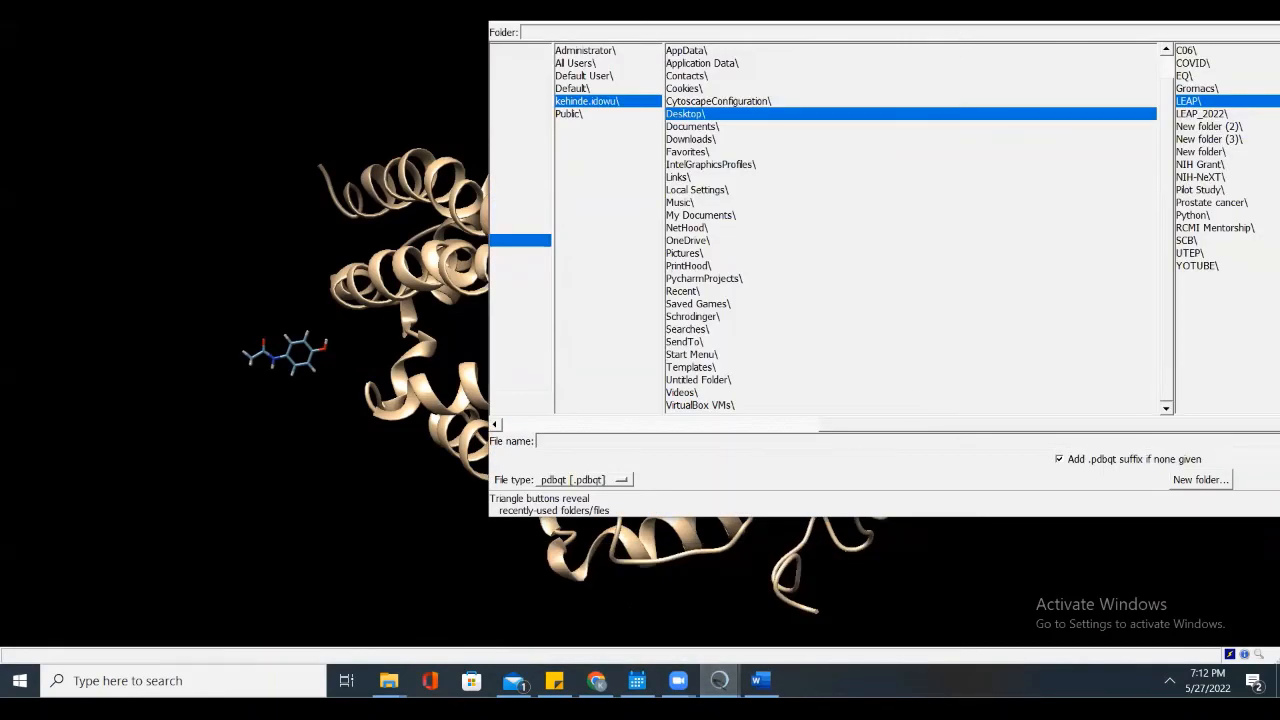
left_click_drag(880, 0, 896, 85)
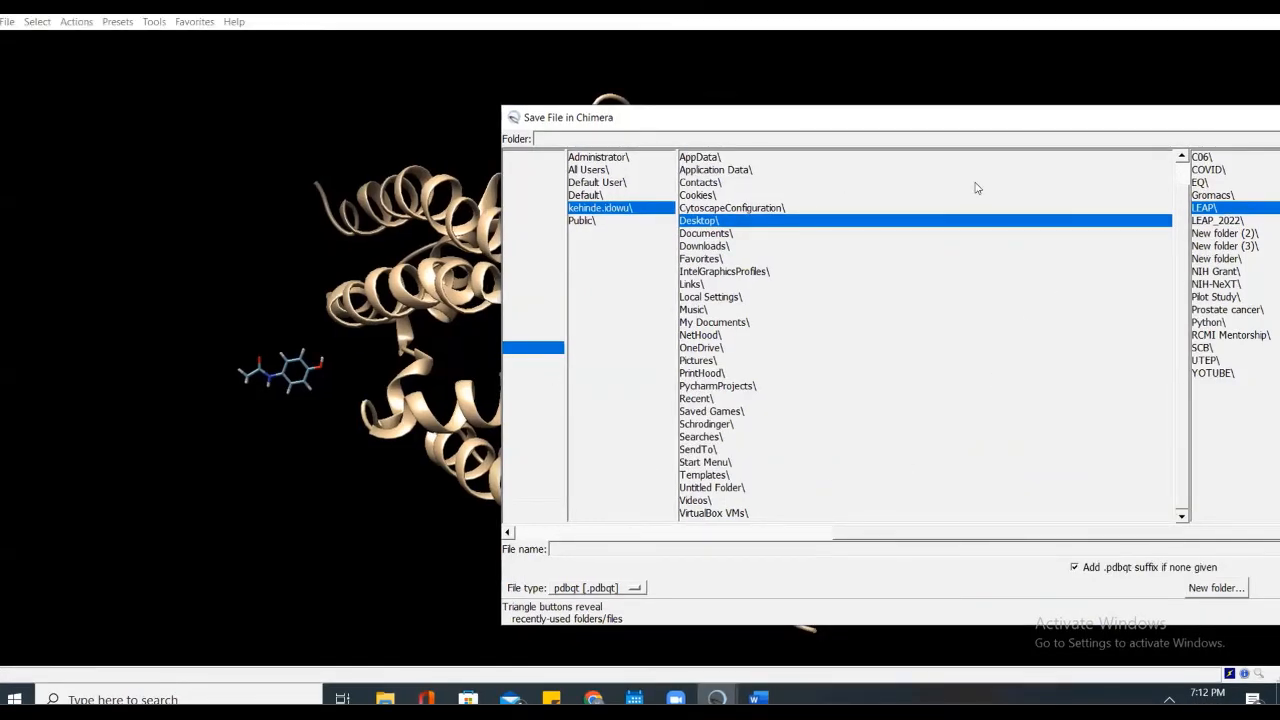
left_click_drag(1020, 122, 644, 141)
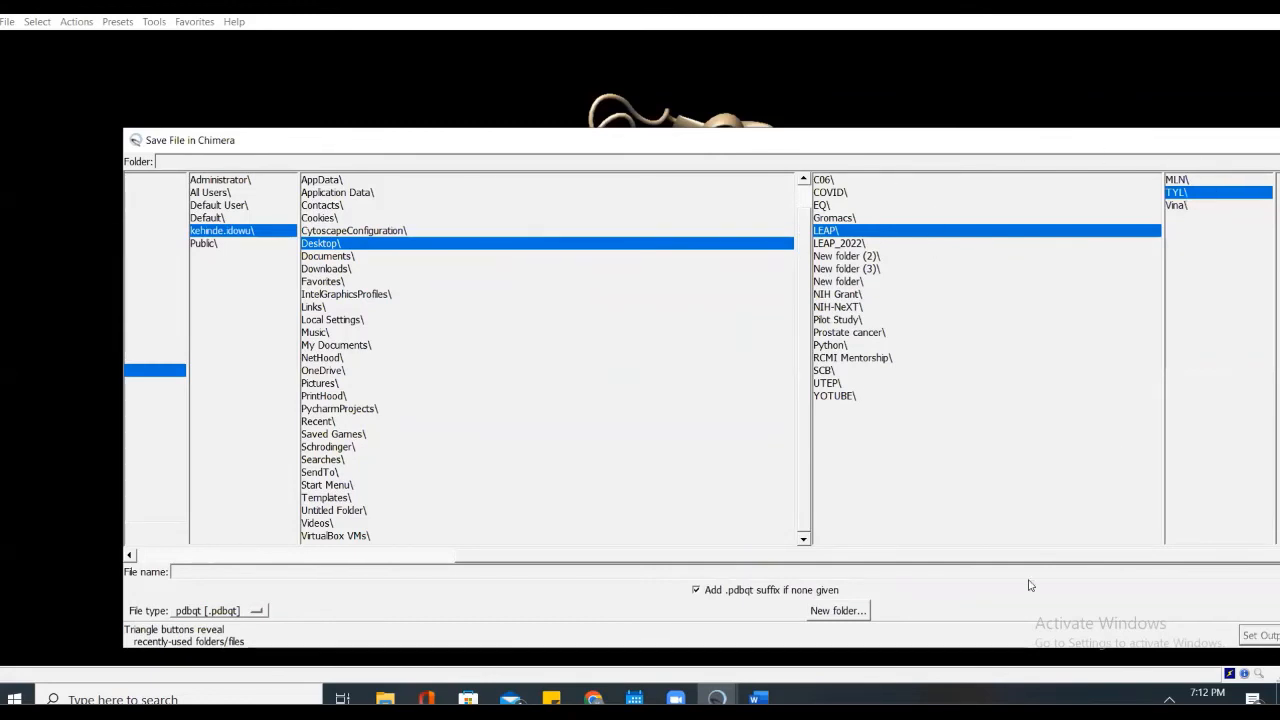
left_click(229, 572)
type("ace2ty")
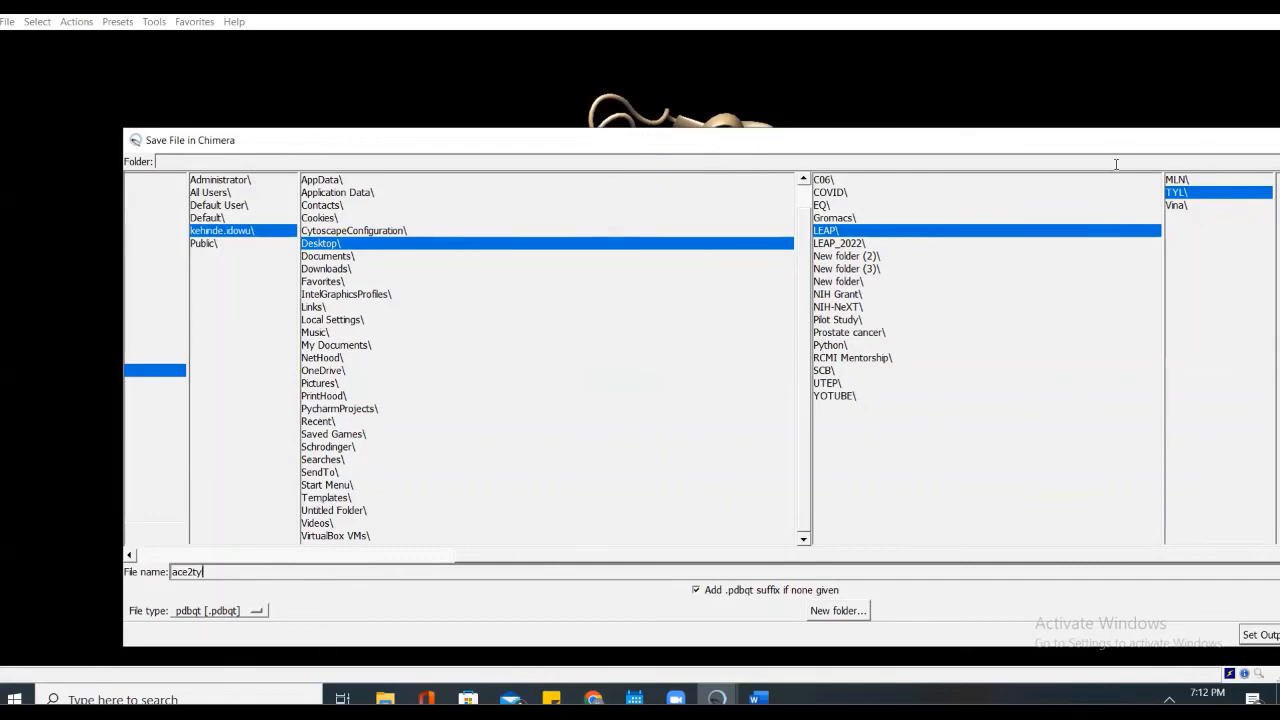
left_click_drag(893, 144, 865, 78)
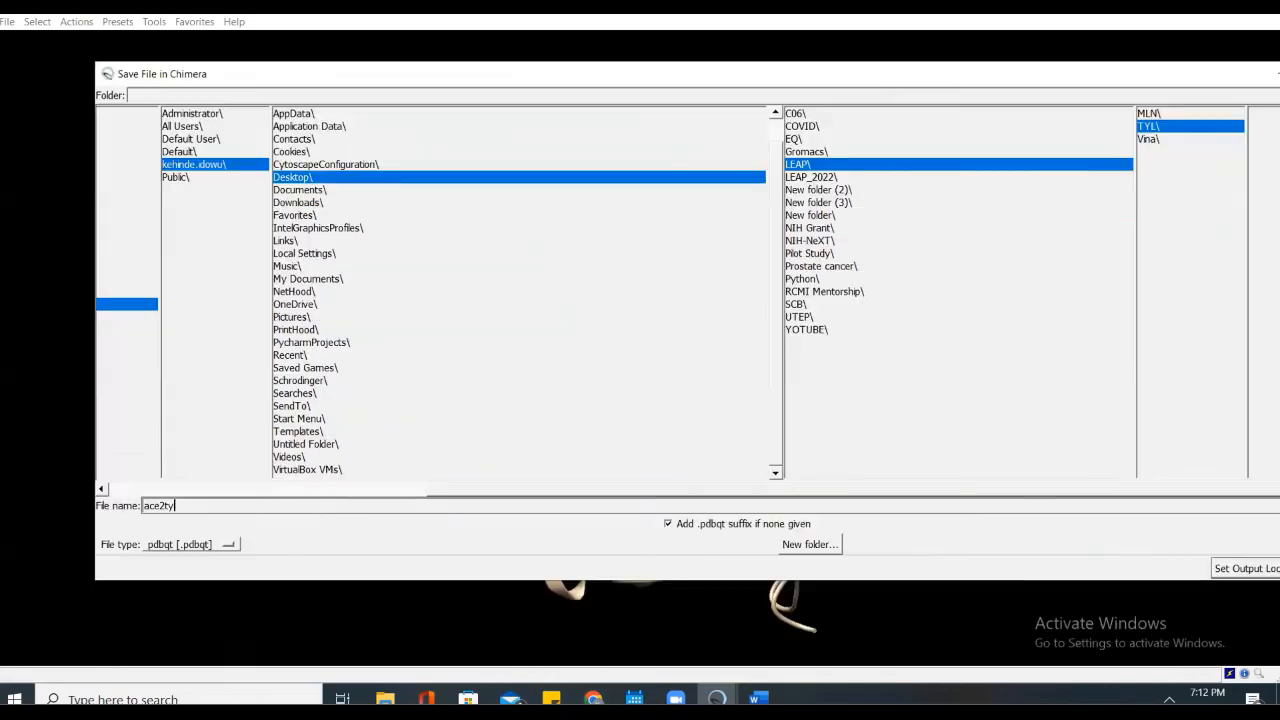
left_click(1240, 569)
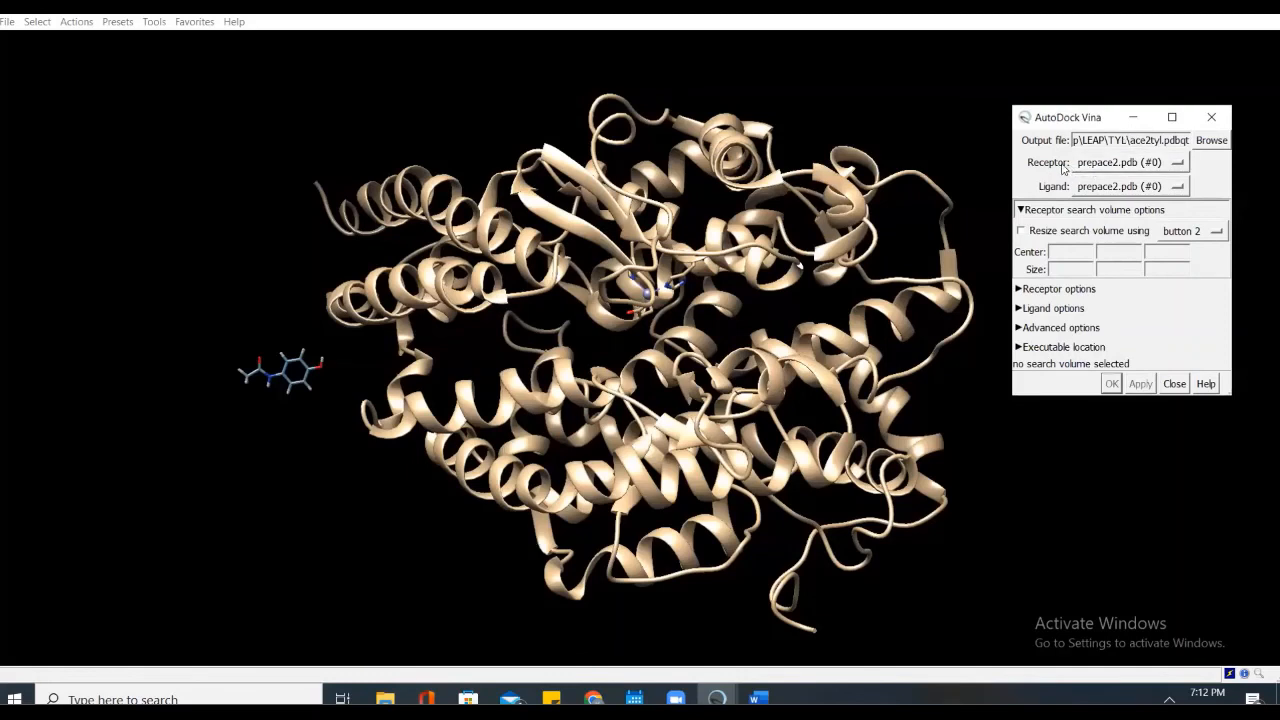
Step: Switch to the PubChem page in Chrome and check the PubChem CID in Acetaminophen's compound summary
left_click(1122, 186)
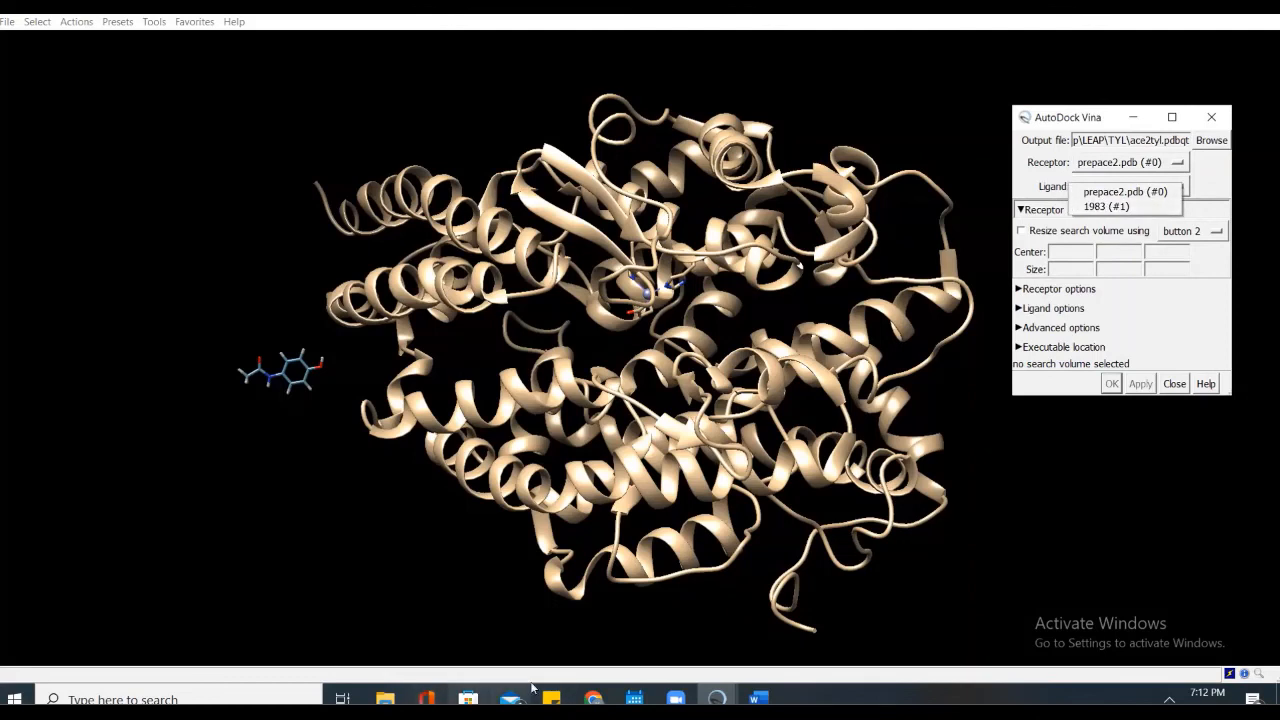
left_click(594, 699)
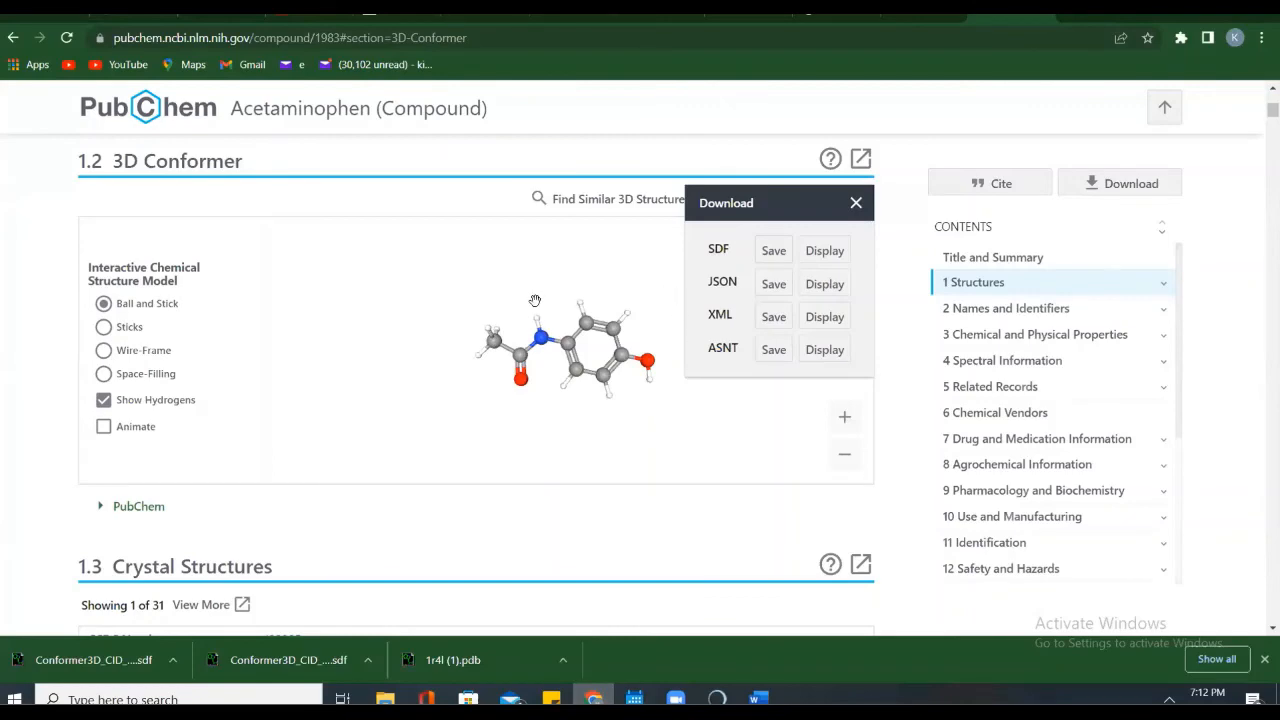
left_click(667, 156)
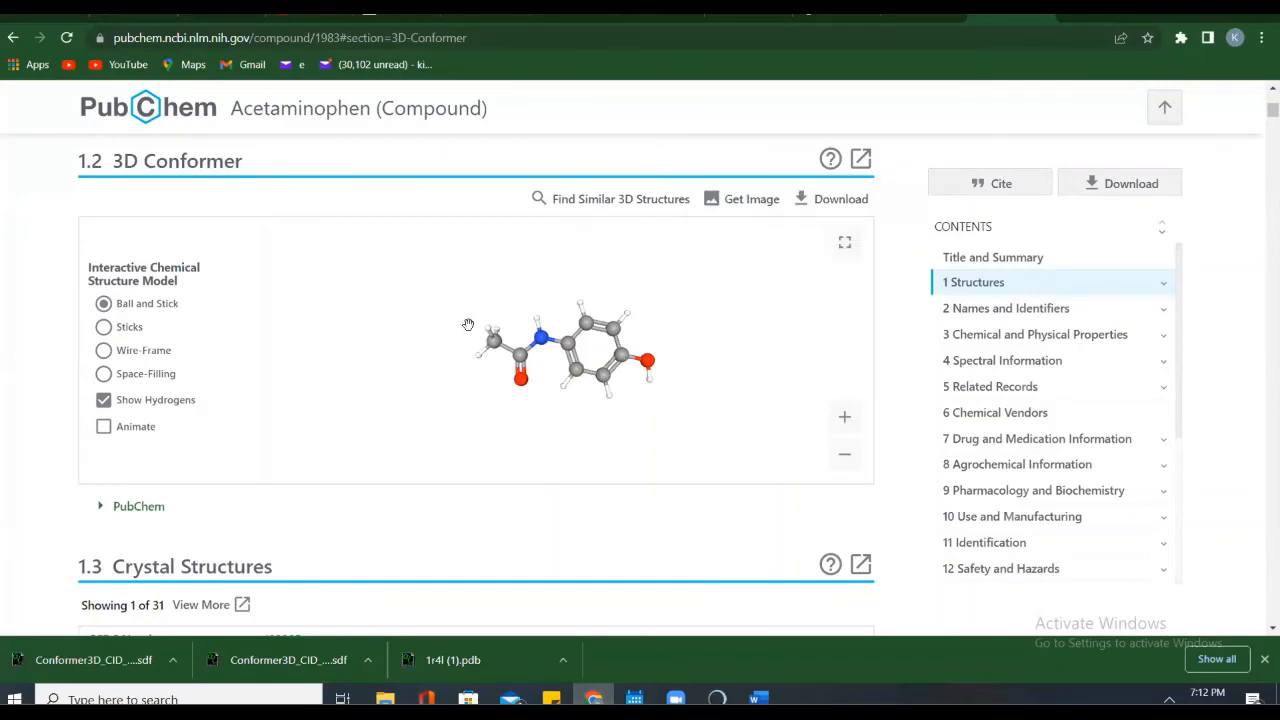
scroll(469, 325, "up", 7)
scroll(469, 332, "up", 10)
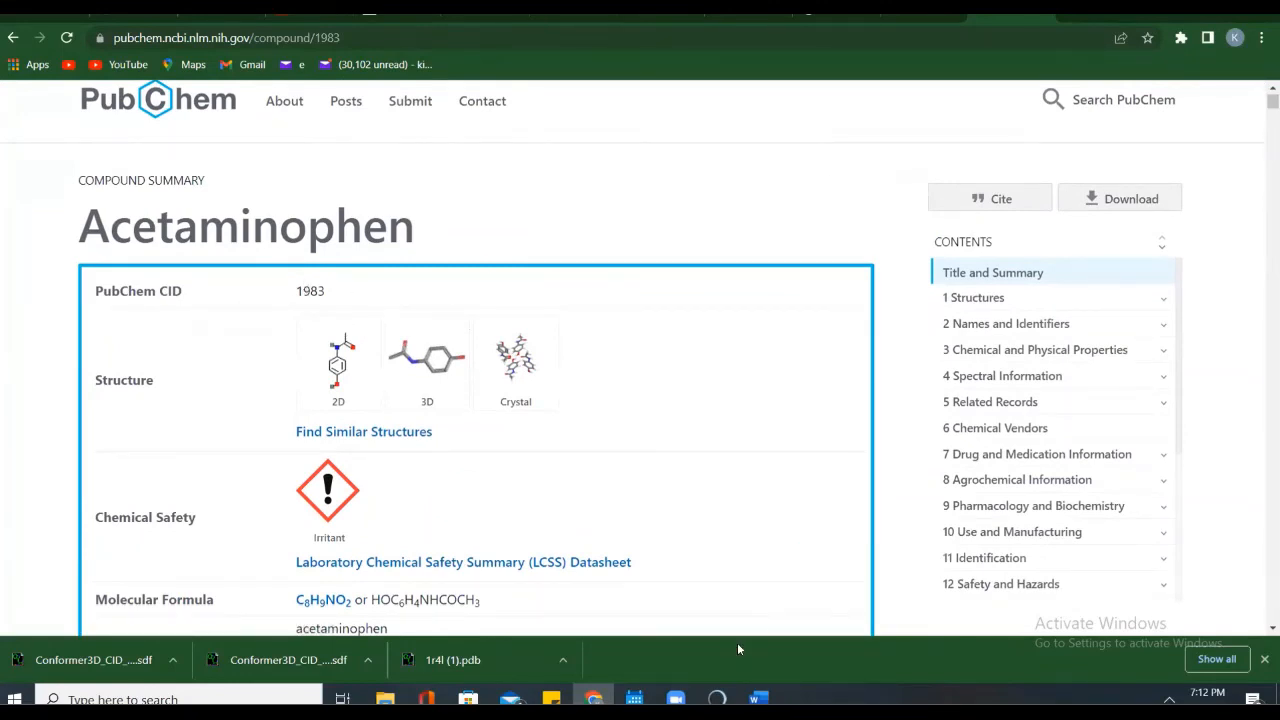
Step: Return to Chimera's AutoDock Vina setup and choose 1983 (#1) as the ligand
mouse_move(716, 698)
left_click(812, 615)
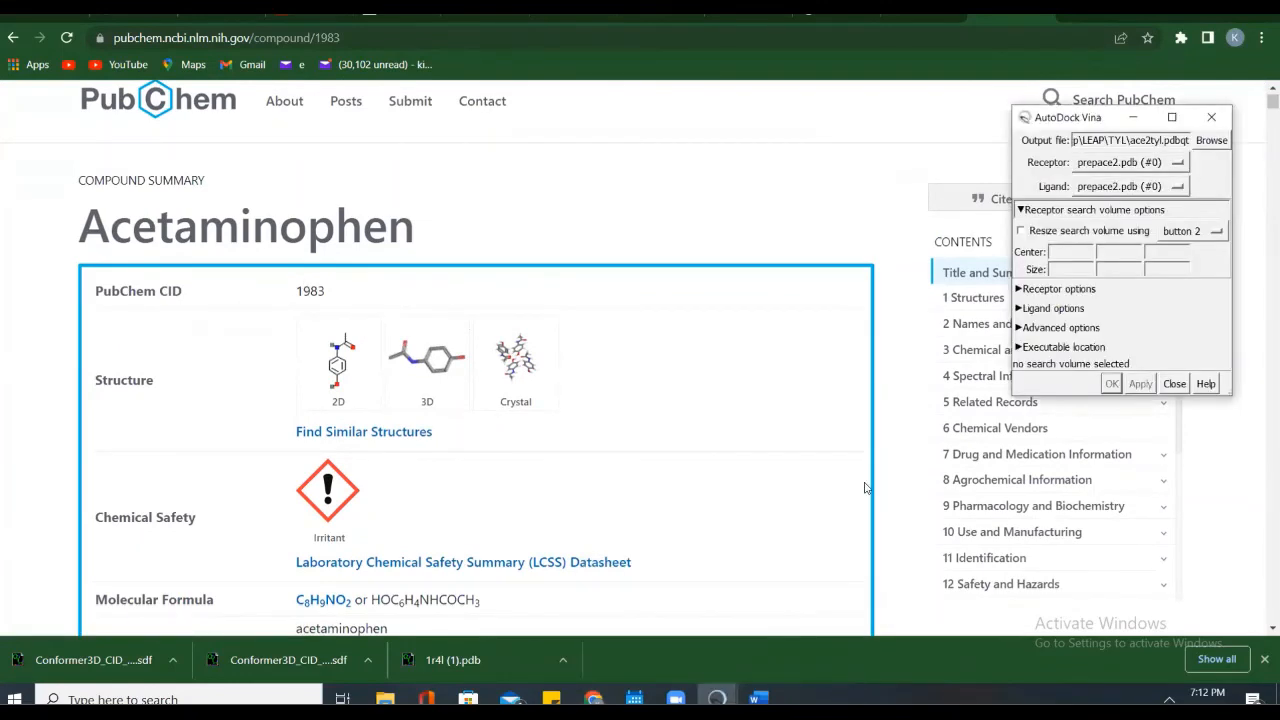
left_click(1118, 185)
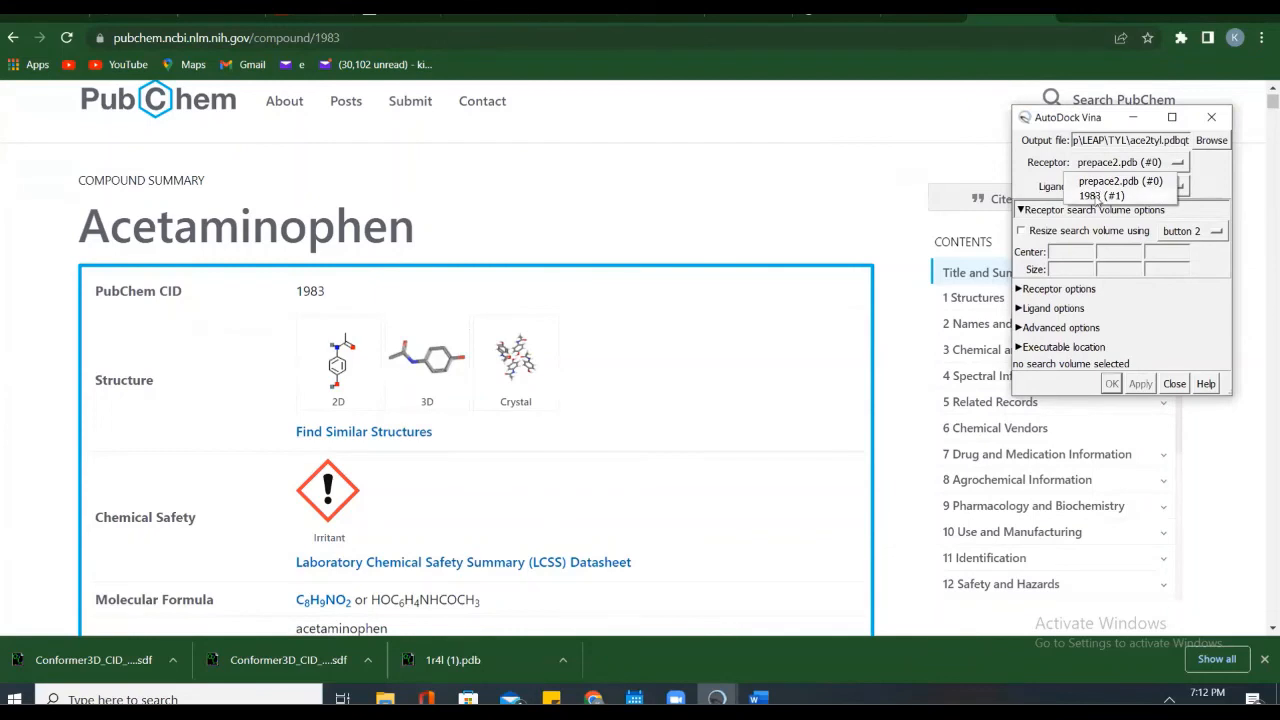
left_click(1100, 195)
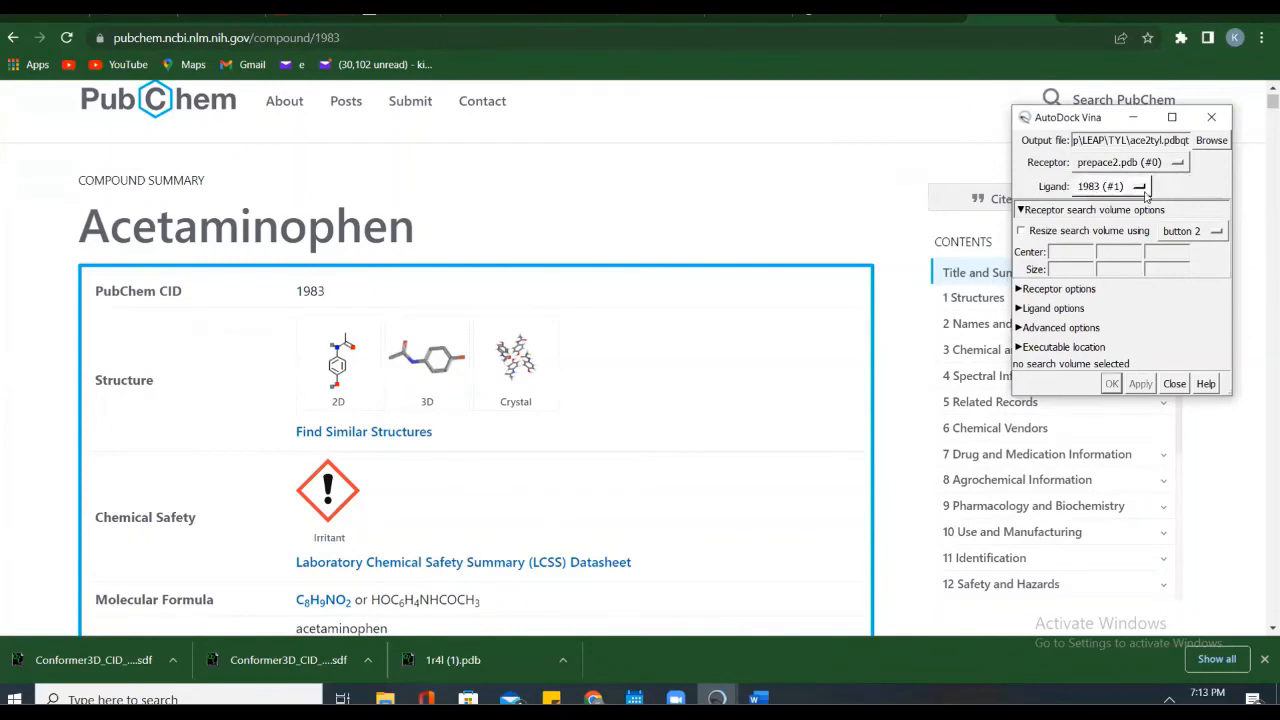
Step: Bring the Chimera structure view back with the Vina setup and set the search volume's center to 40.1147, 9.85633, 21.7615
left_click(1070, 252)
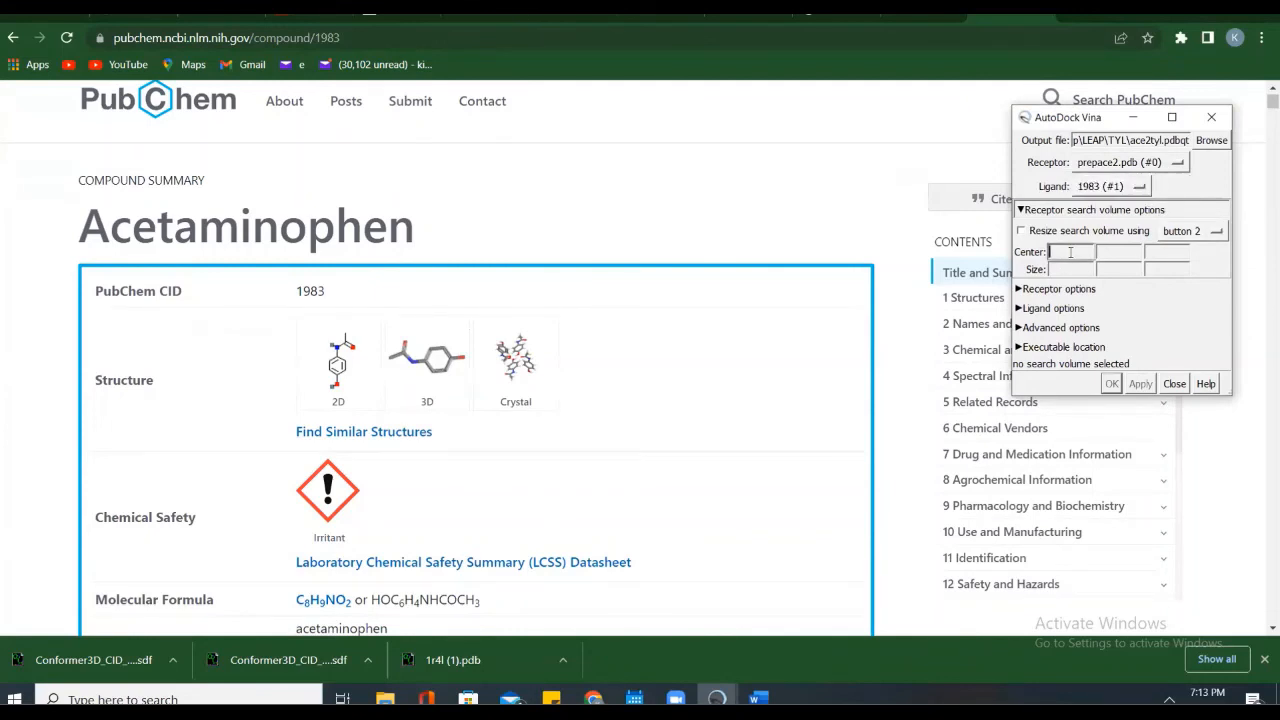
left_click(716, 698)
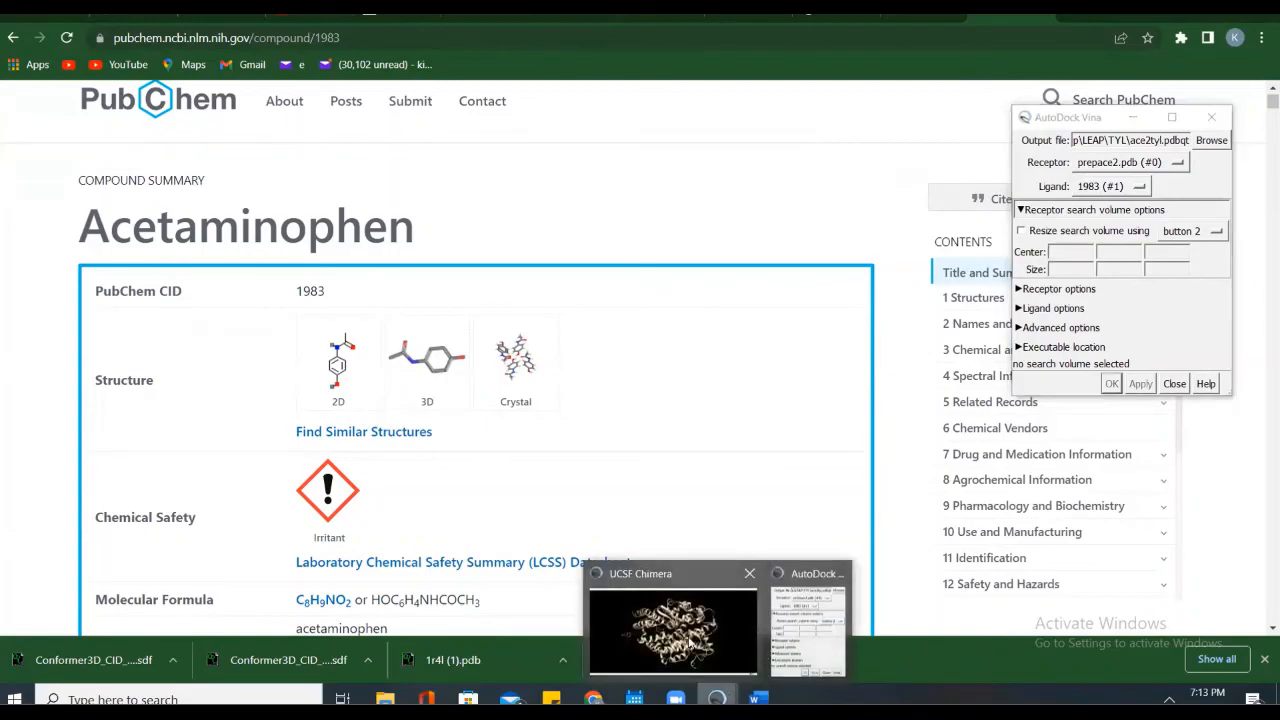
left_click(680, 630)
mouse_move(717, 698)
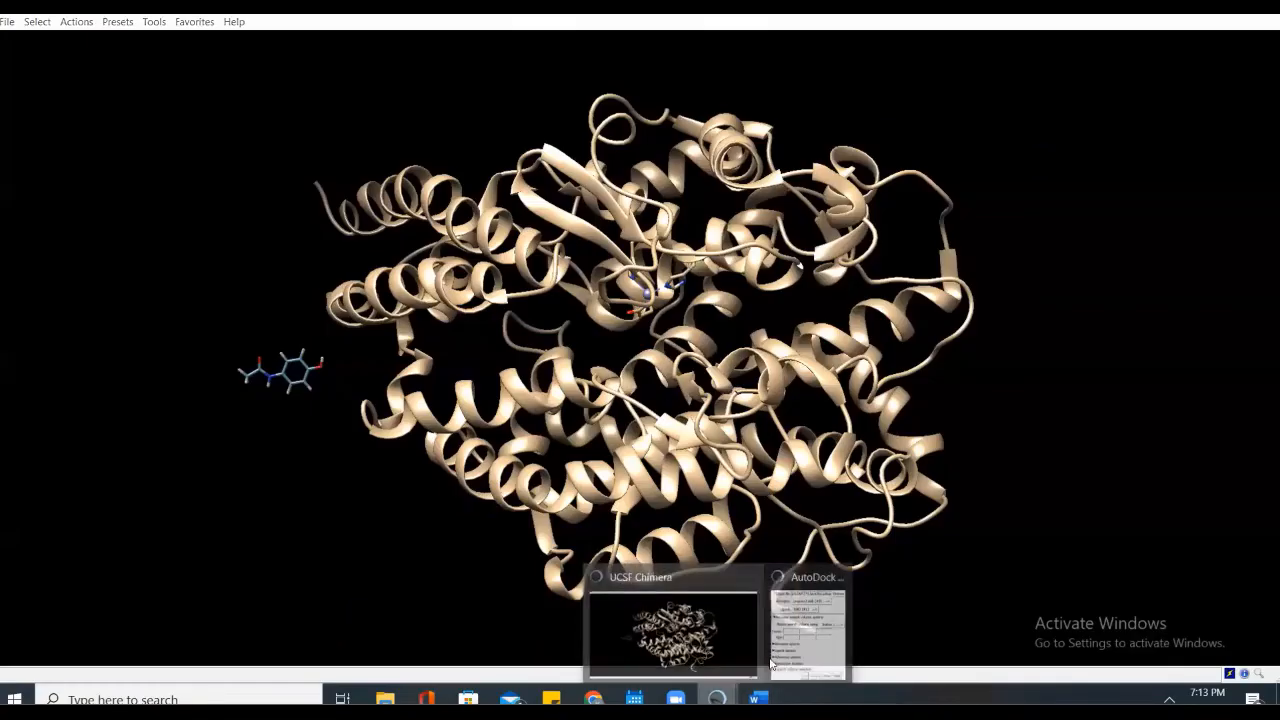
left_click(809, 614)
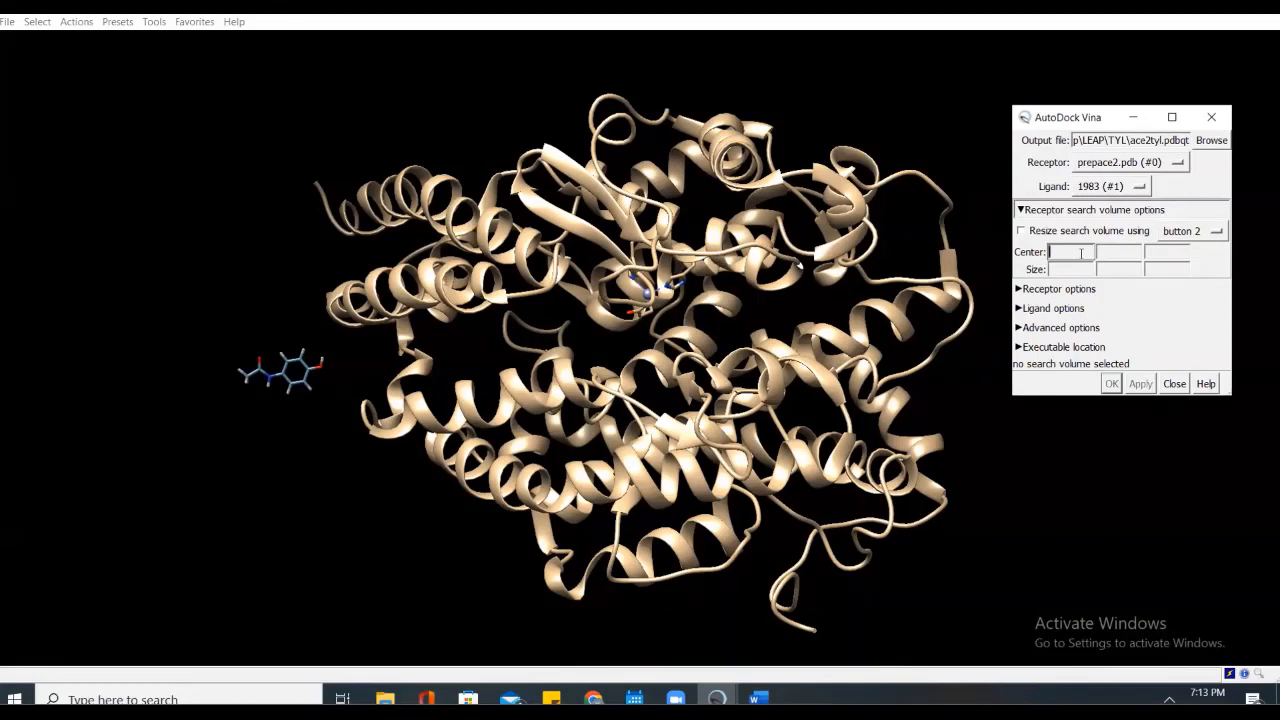
type("4")
key("BackSpace")
type("40.114")
key("Tab")
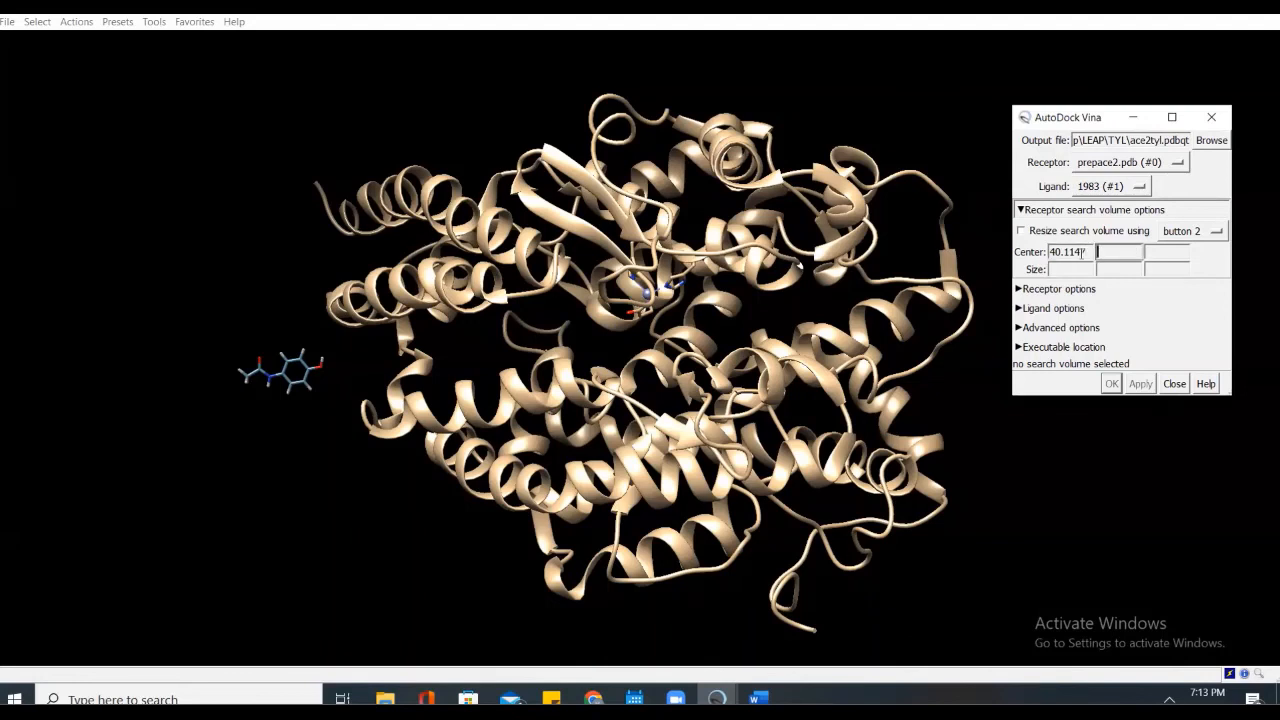
type("9.85")
type("333")
key("BackSpace")
key("BackSpace")
key("BackSpace")
type("633")
key("Tab")
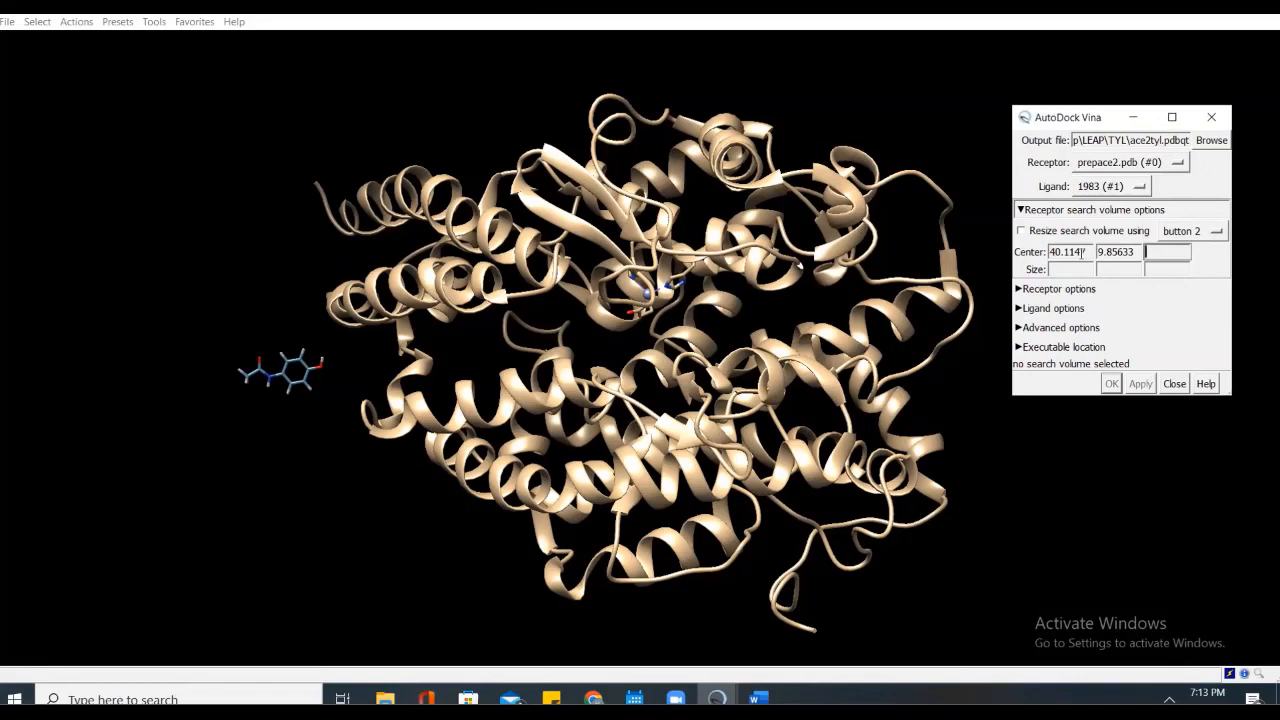
type("21.7615")
key("Tab")
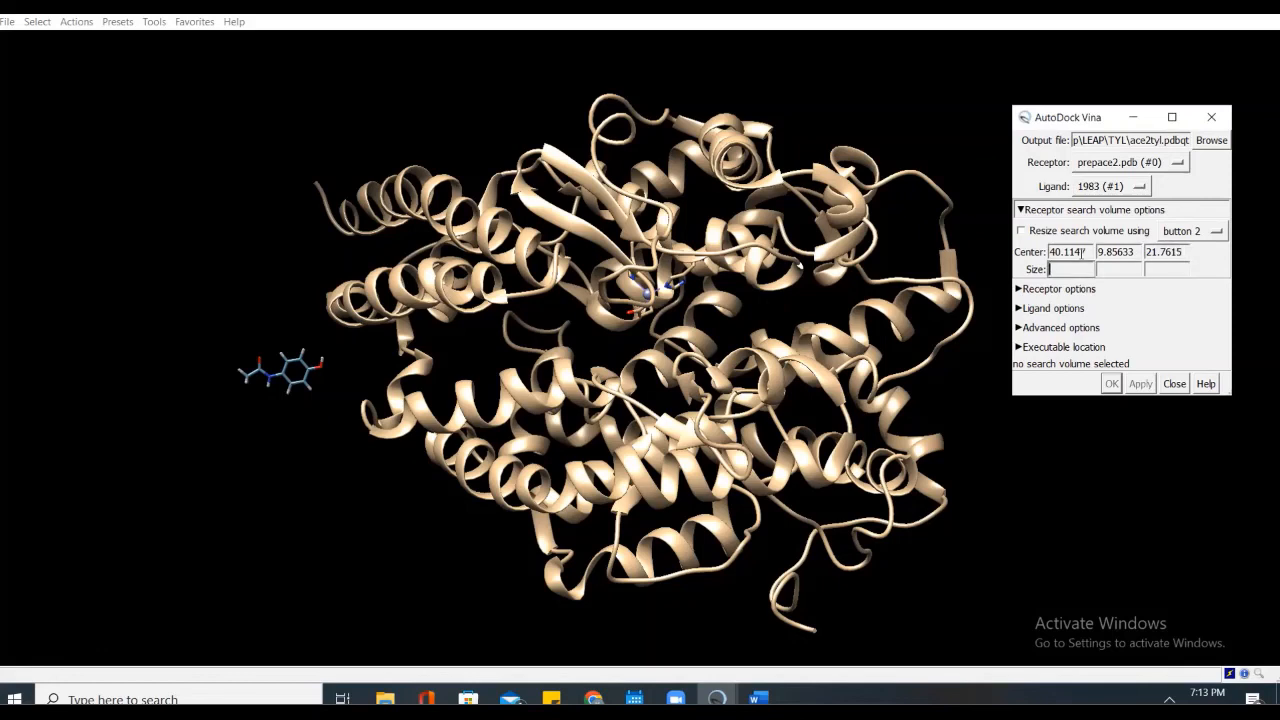
Step: Set the receptor search volume's size to 21.0535, 15.1649, 17.9057
type("21.0535")
key("Tab")
type("15.16")
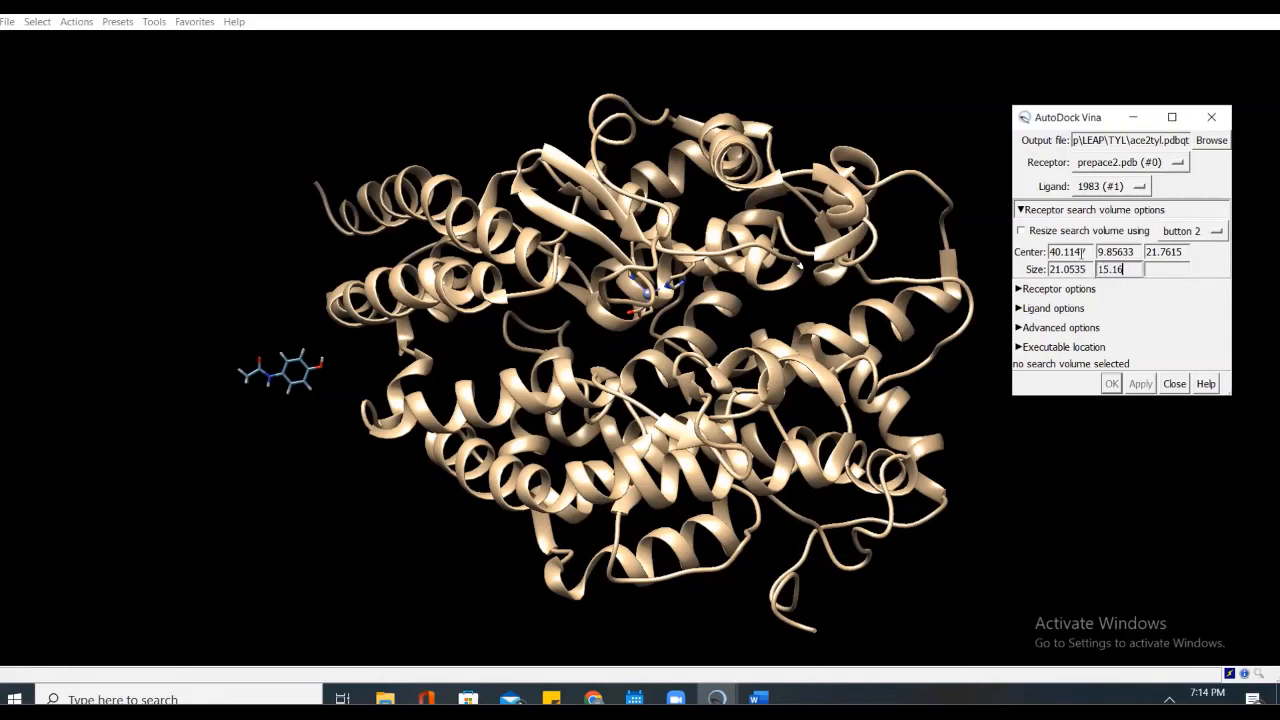
type("19")
key("Tab")
left_click(1129, 269)
type("49")
key("Tab")
type("17.9057")
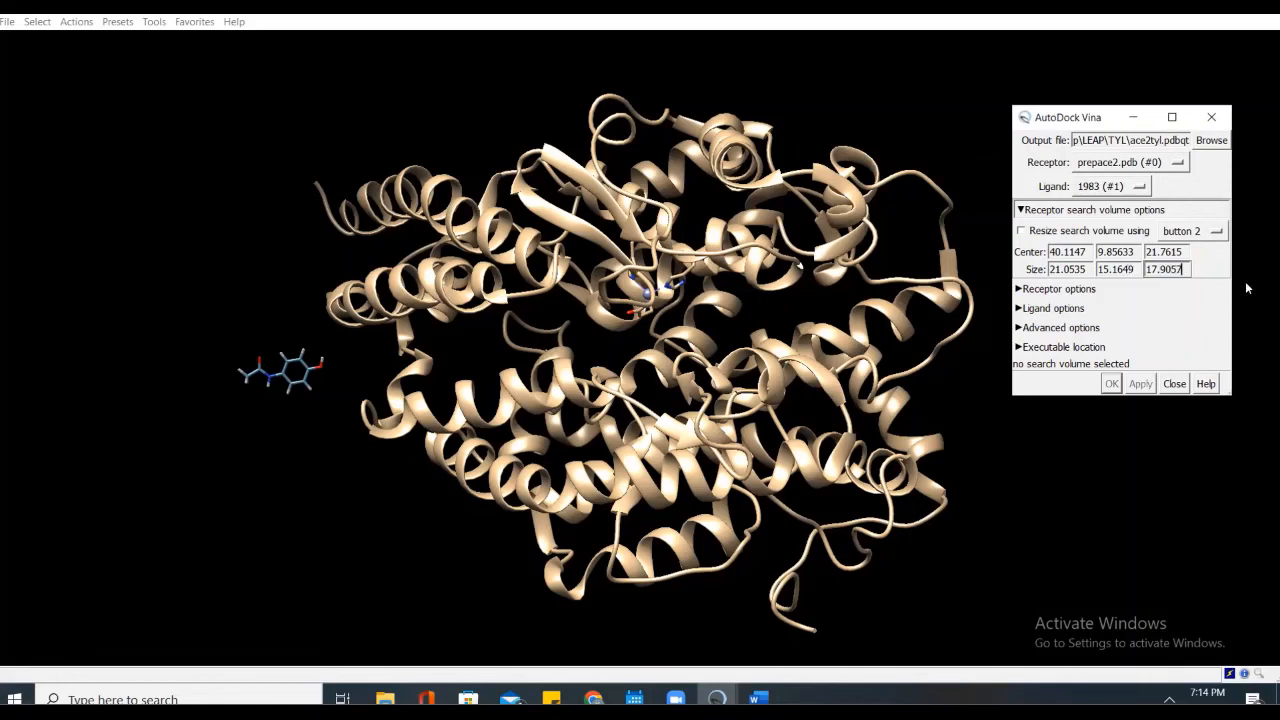
Step: Apply the search volume and set the local executable to vina.exe from the LEAP\Vina folder
key("Return")
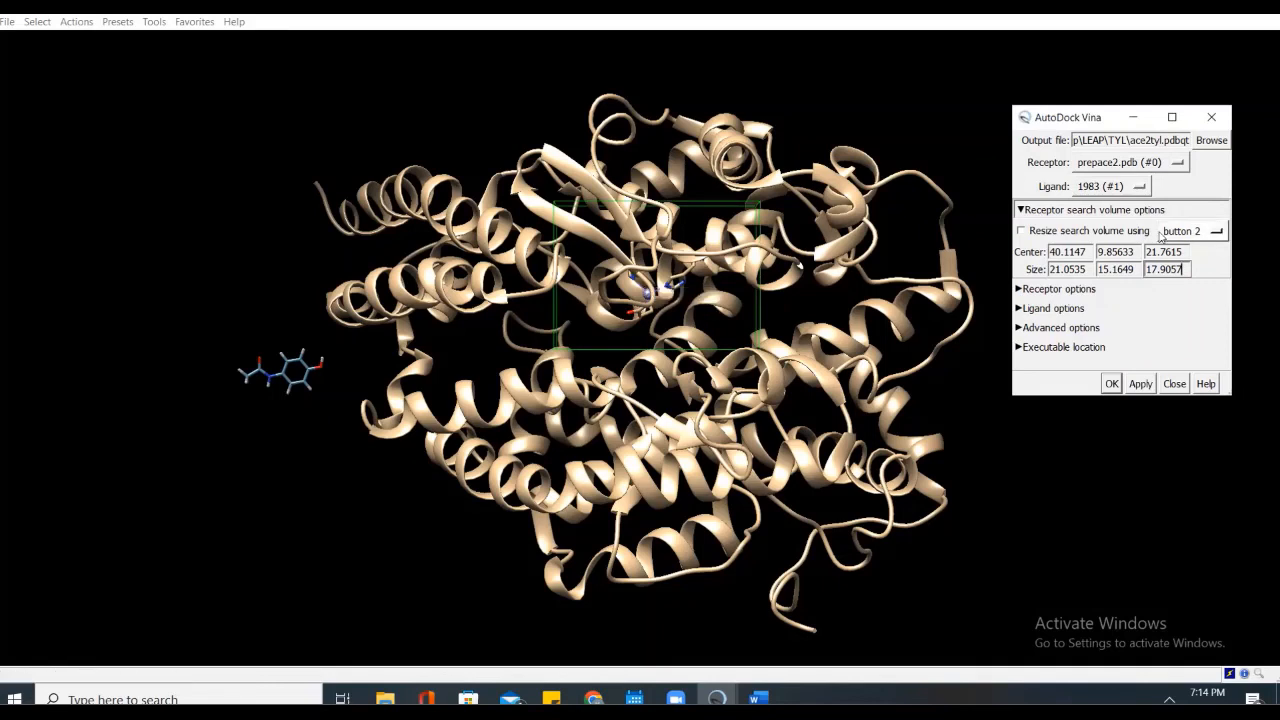
left_click(1048, 350)
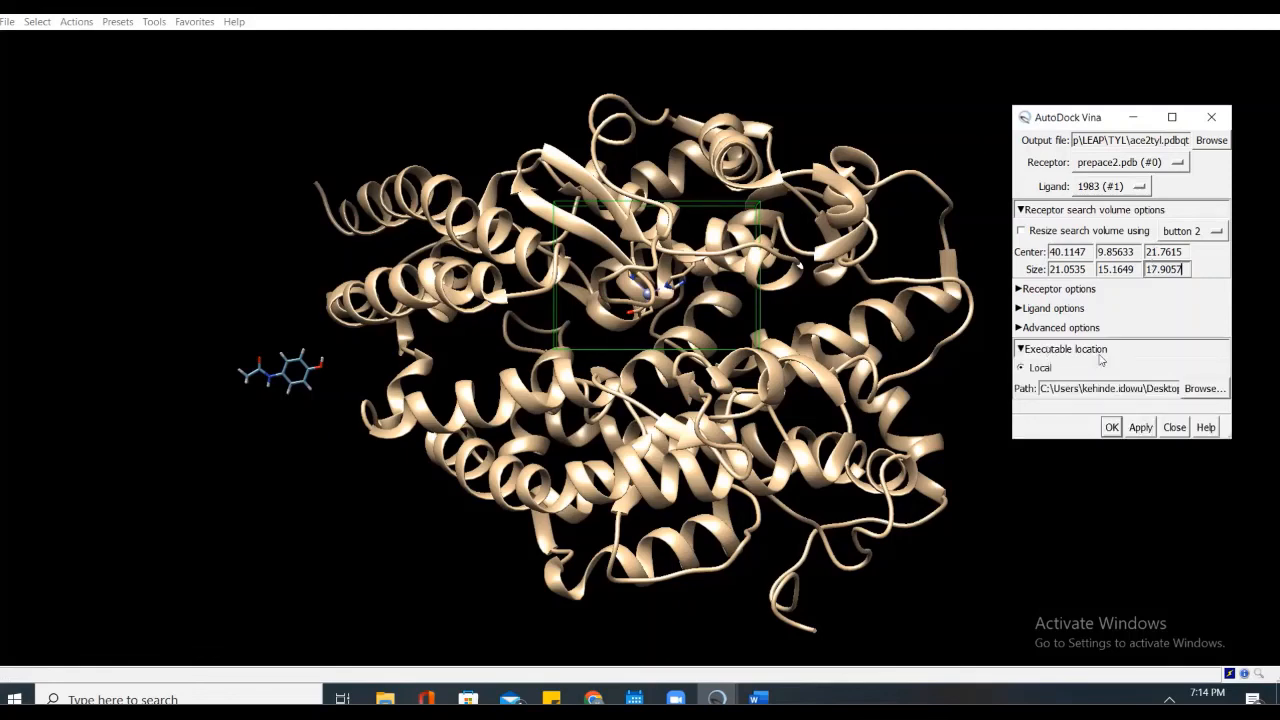
left_click(1205, 388)
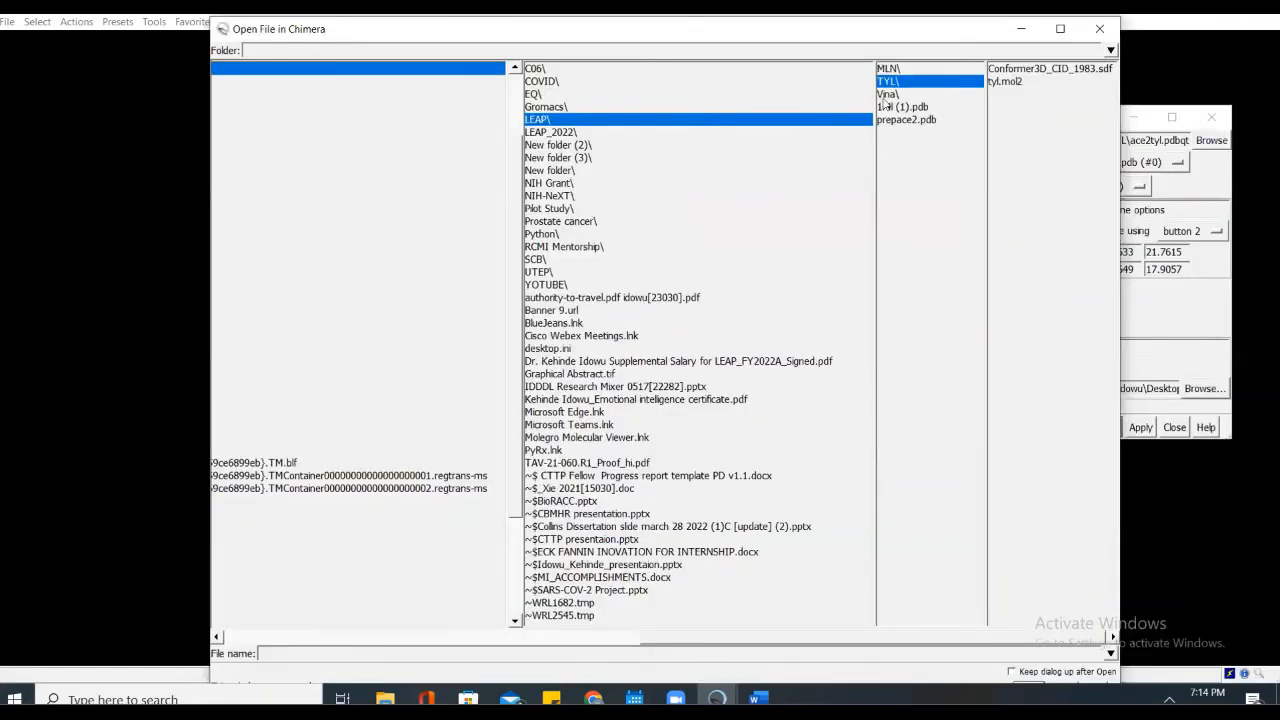
left_click(884, 97)
left_click(1035, 81)
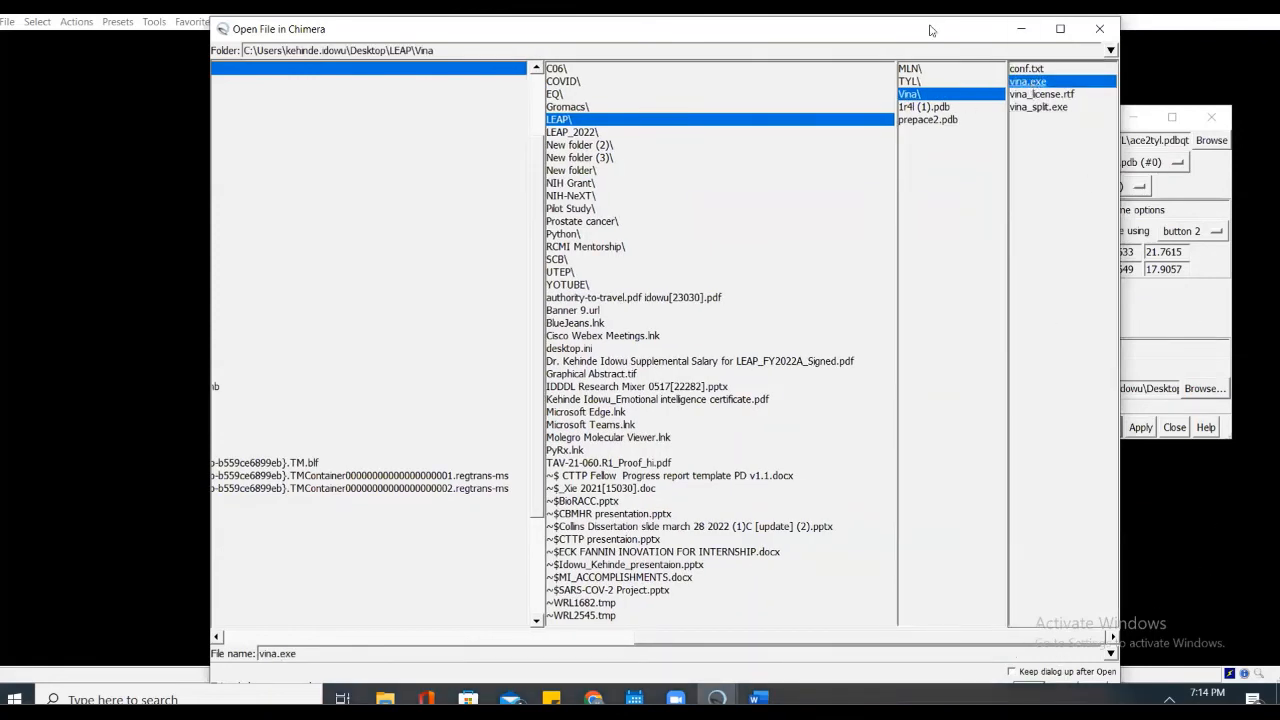
left_click_drag(934, 25, 932, 2)
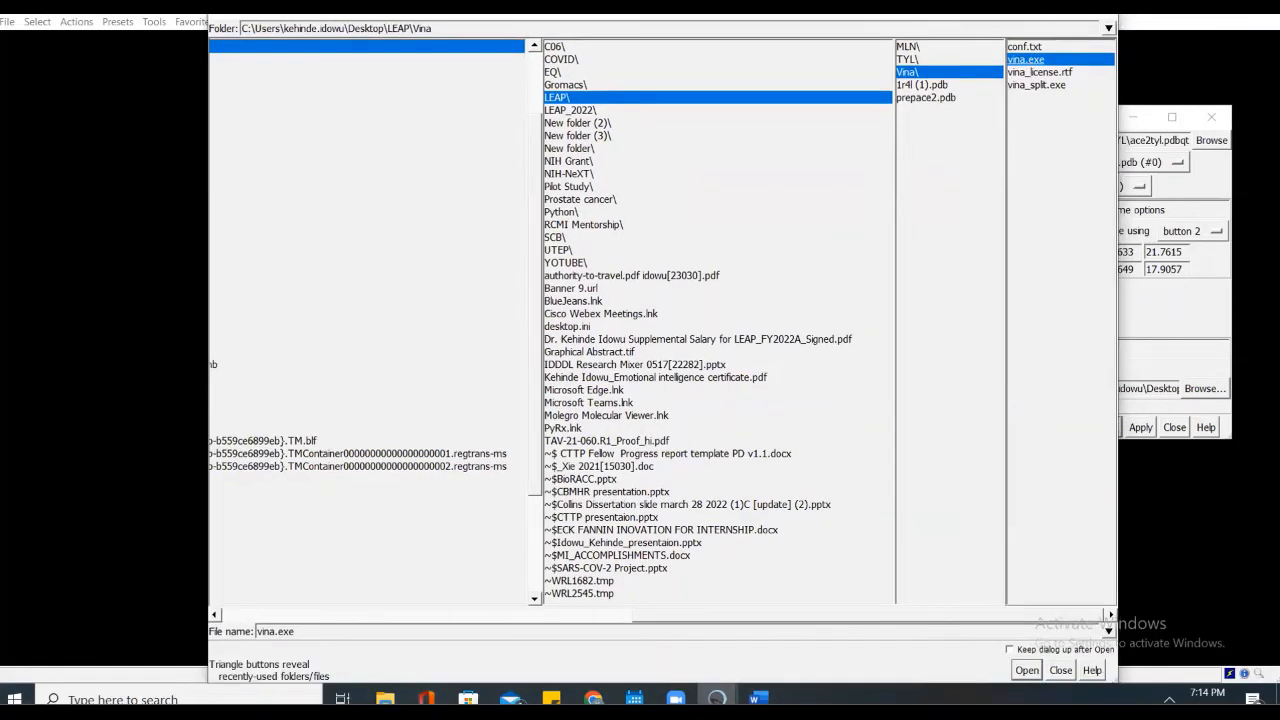
left_click(1030, 671)
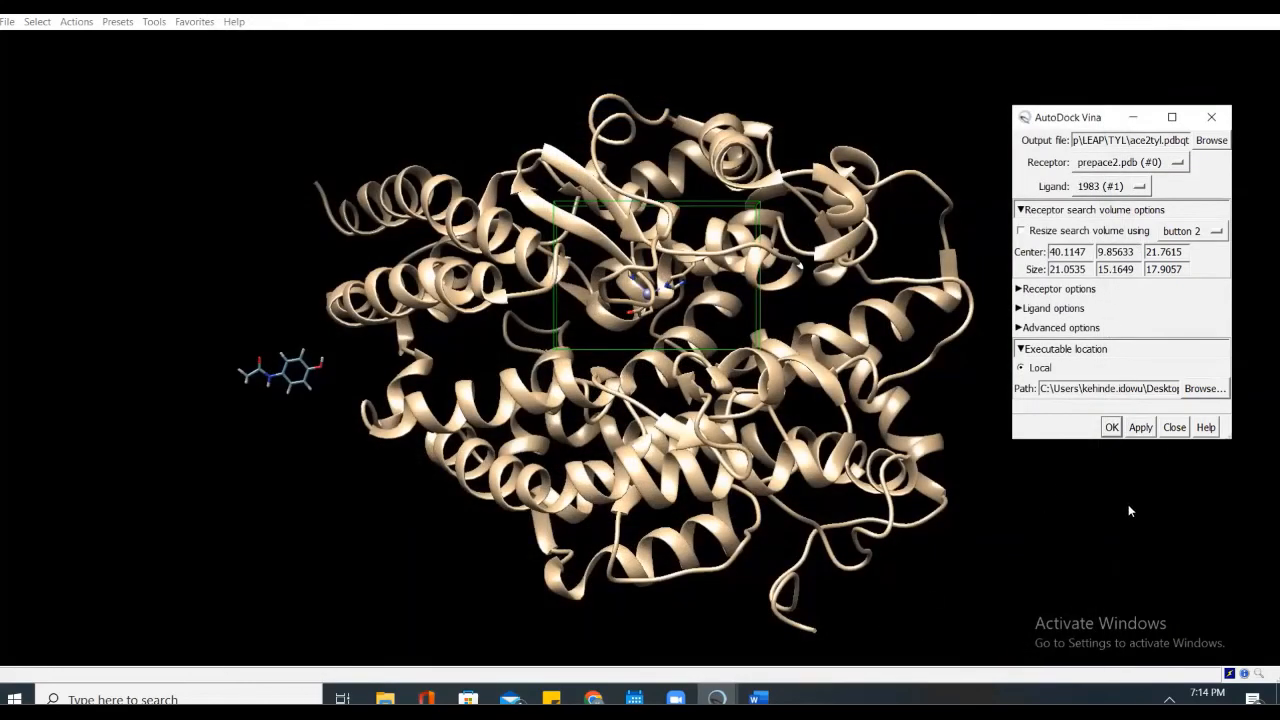
Step: Run the Vina docking of 1983 against prepace2.pdb and move the ViewDock results window clear of the docked ligand
left_click(1111, 427)
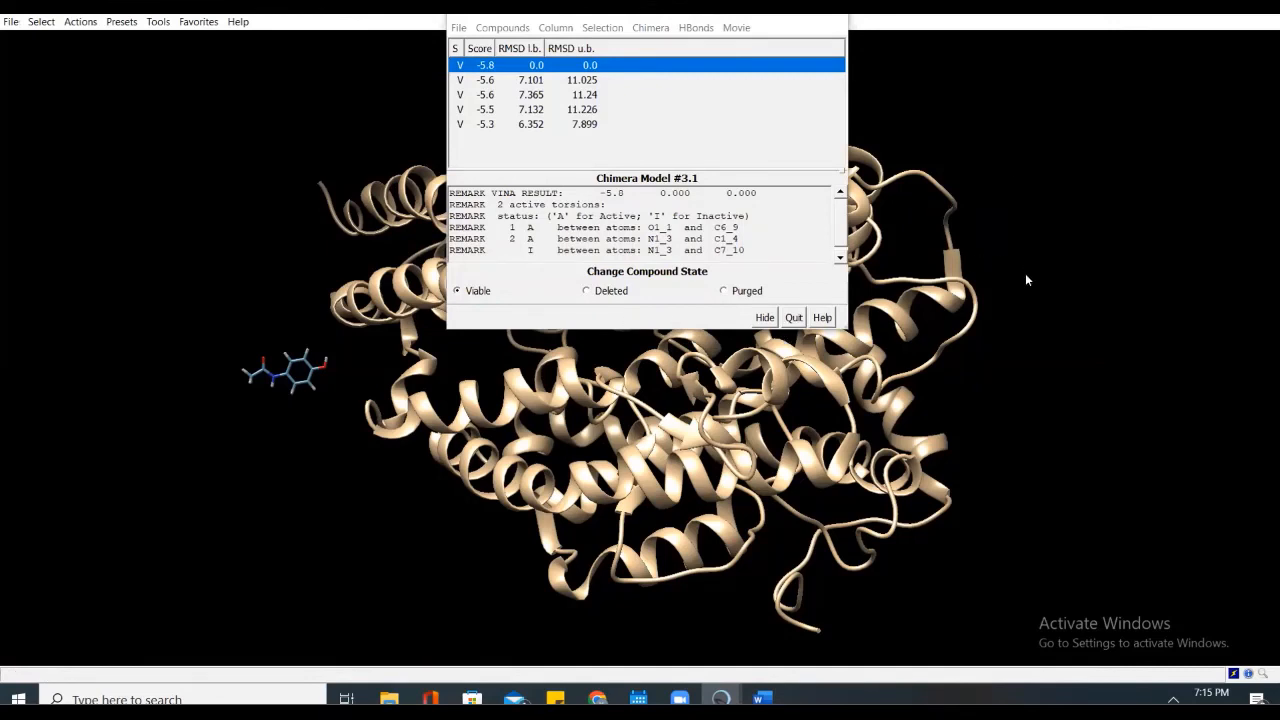
left_click(772, 24)
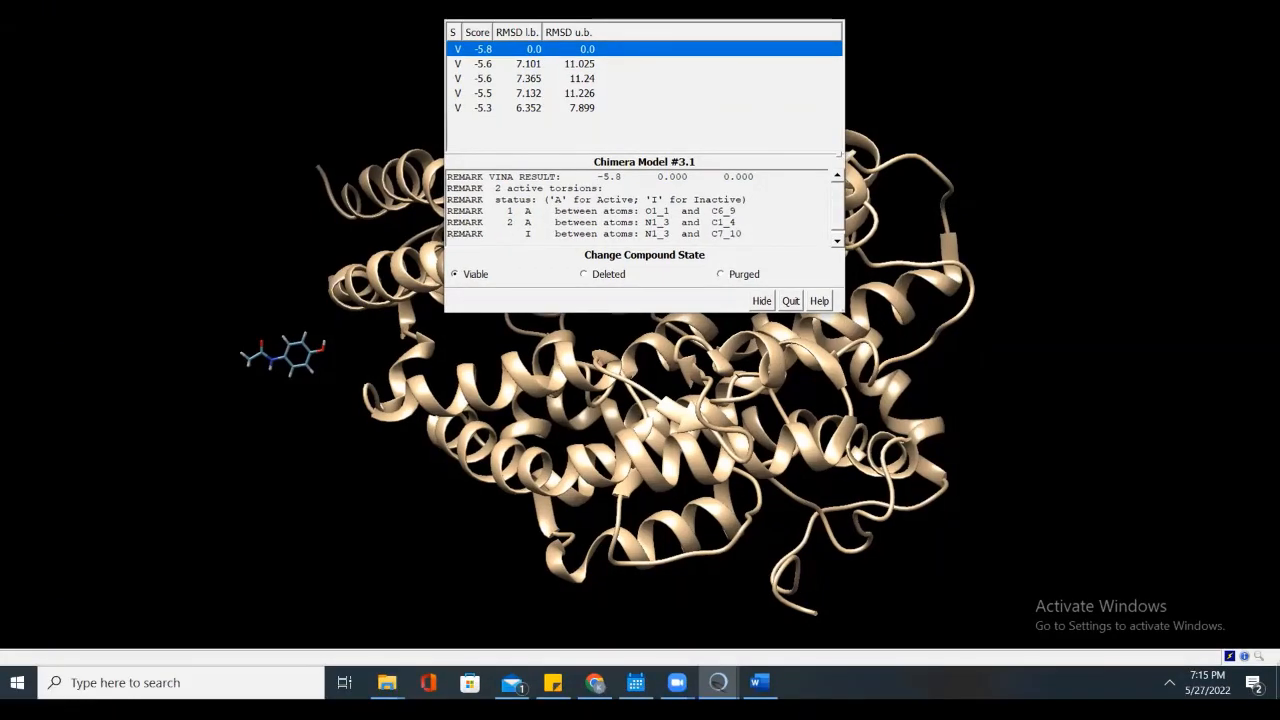
left_click_drag(680, 2, 1080, 72)
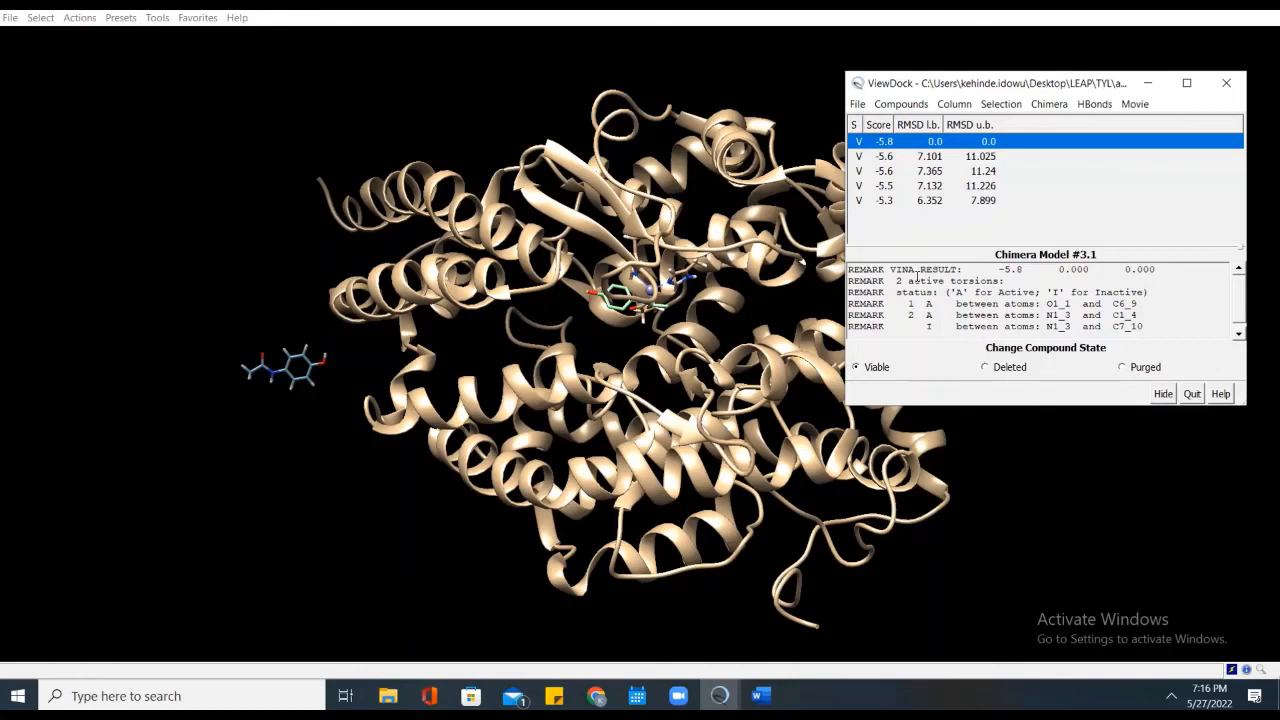
Step: Start saving the docked models as a PDB file and name it fcTYLACE2
left_click(9, 18)
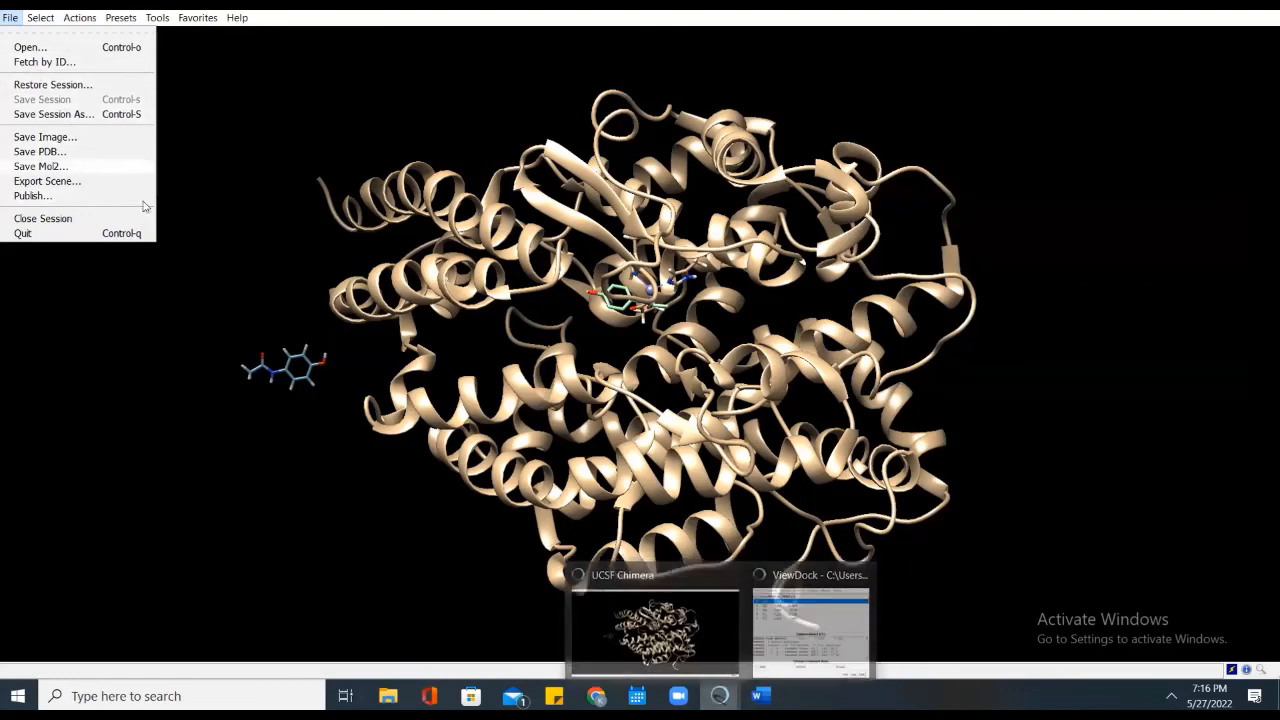
left_click(44, 152)
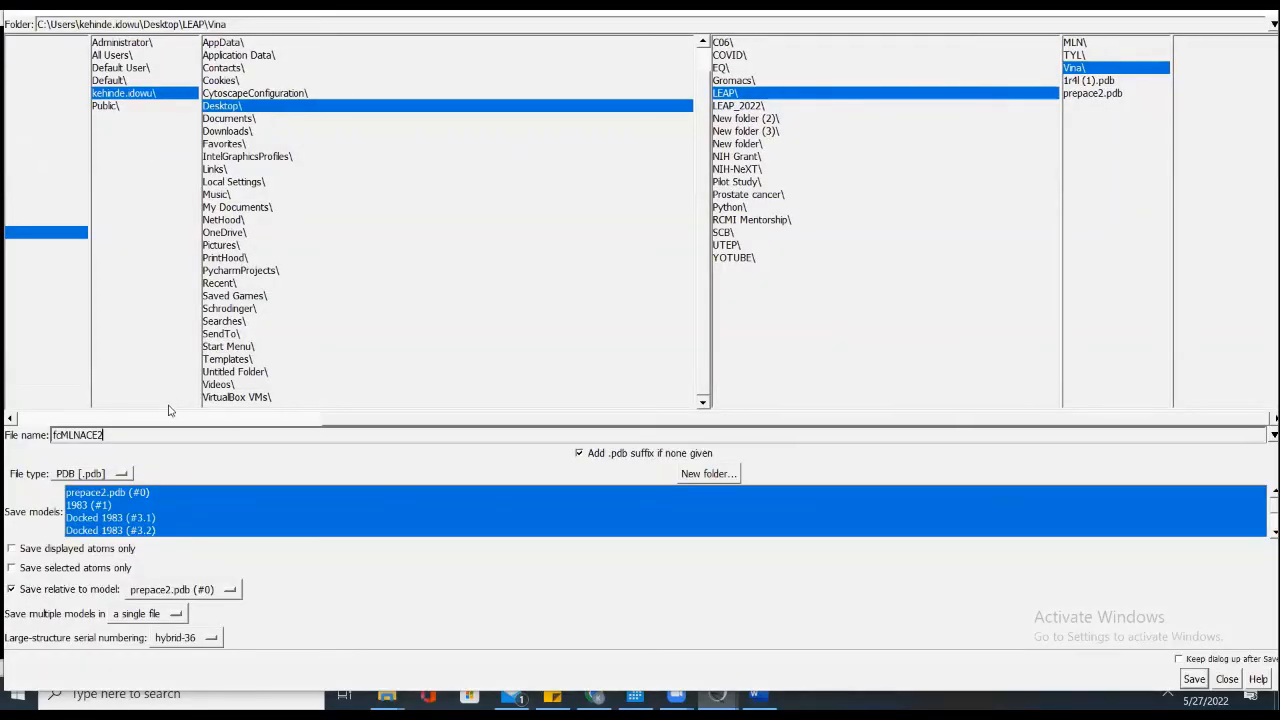
key("Left")
key("Left")
key("Left")
key("Left")
key("BackSpace")
key("BackSpace")
key("BackSpace")
type("TYL")
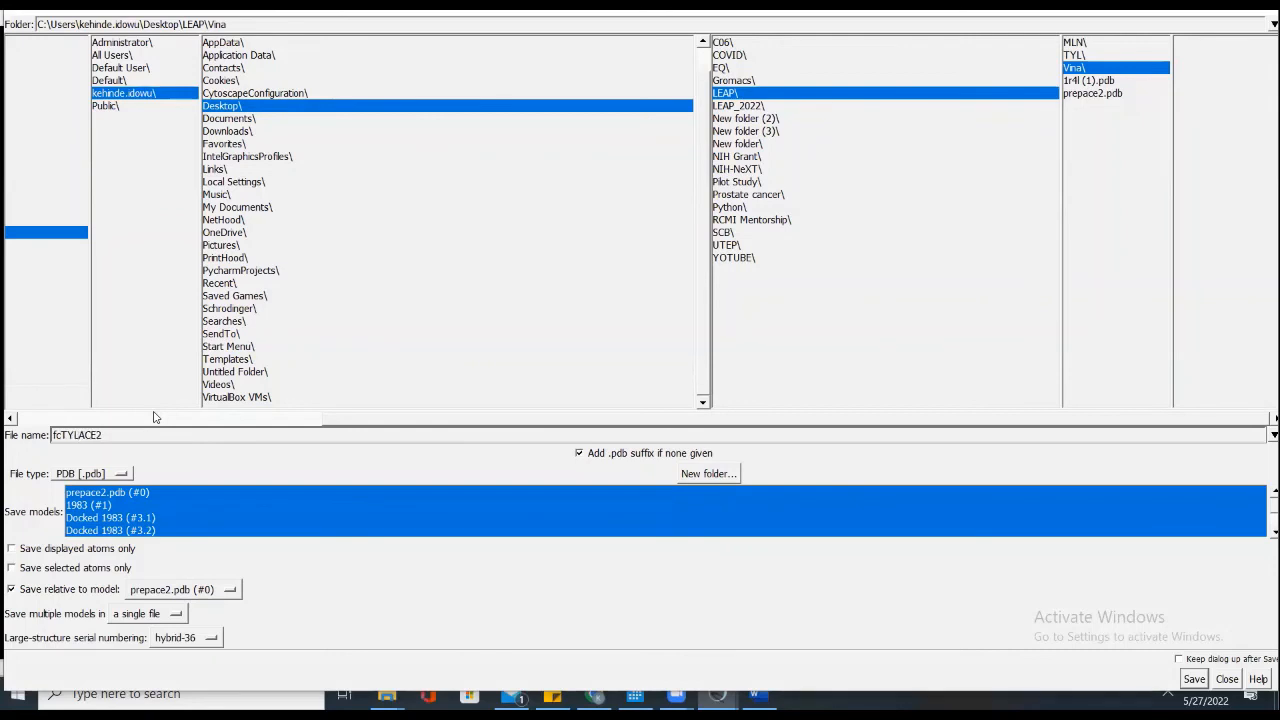
Step: Save only prepace2.pdb (#0) and Docked 1983 (#3.1) to the PDB file in the LEAP\TYL folder, and close the session
left_click(97, 493)
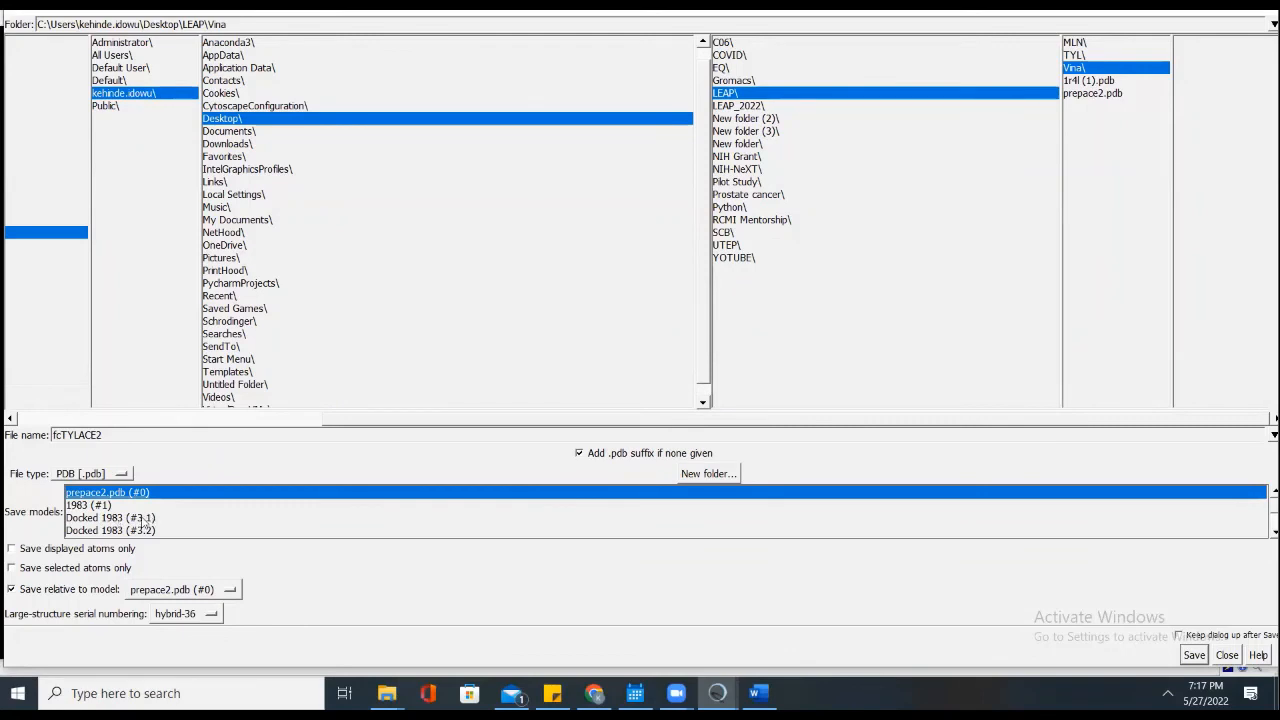
left_click(145, 519, "ctrl")
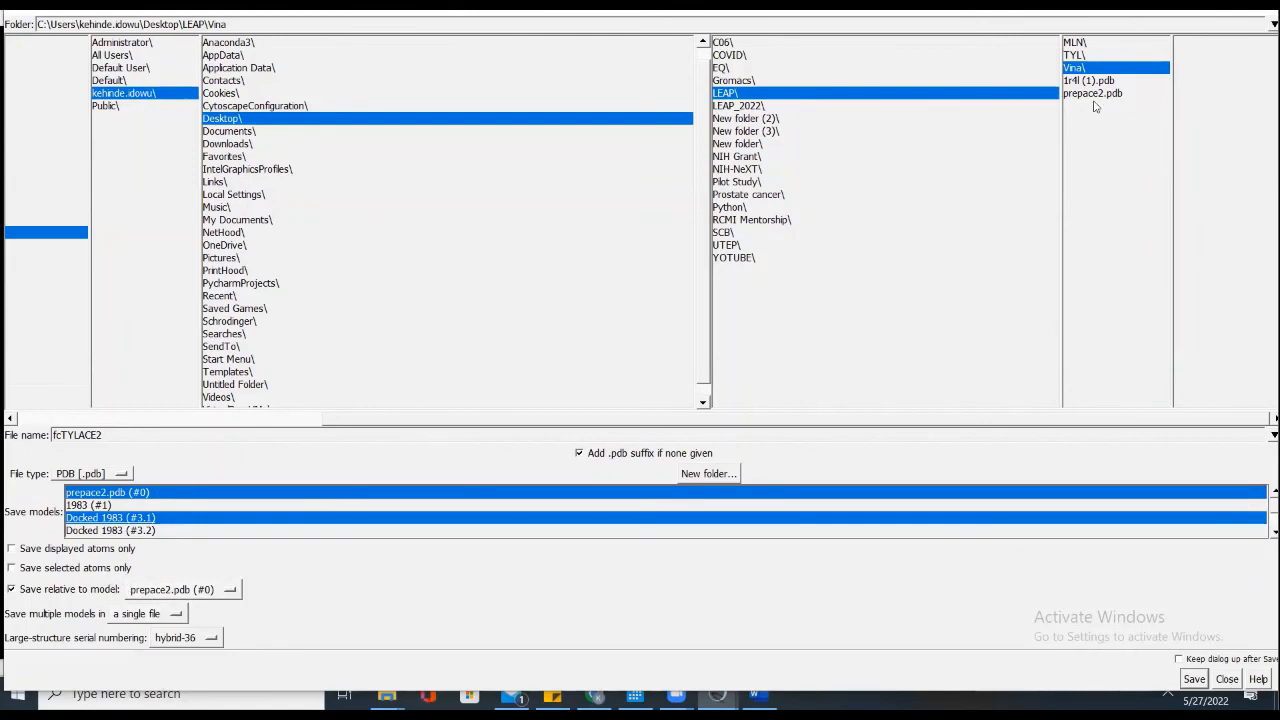
left_click(1080, 55)
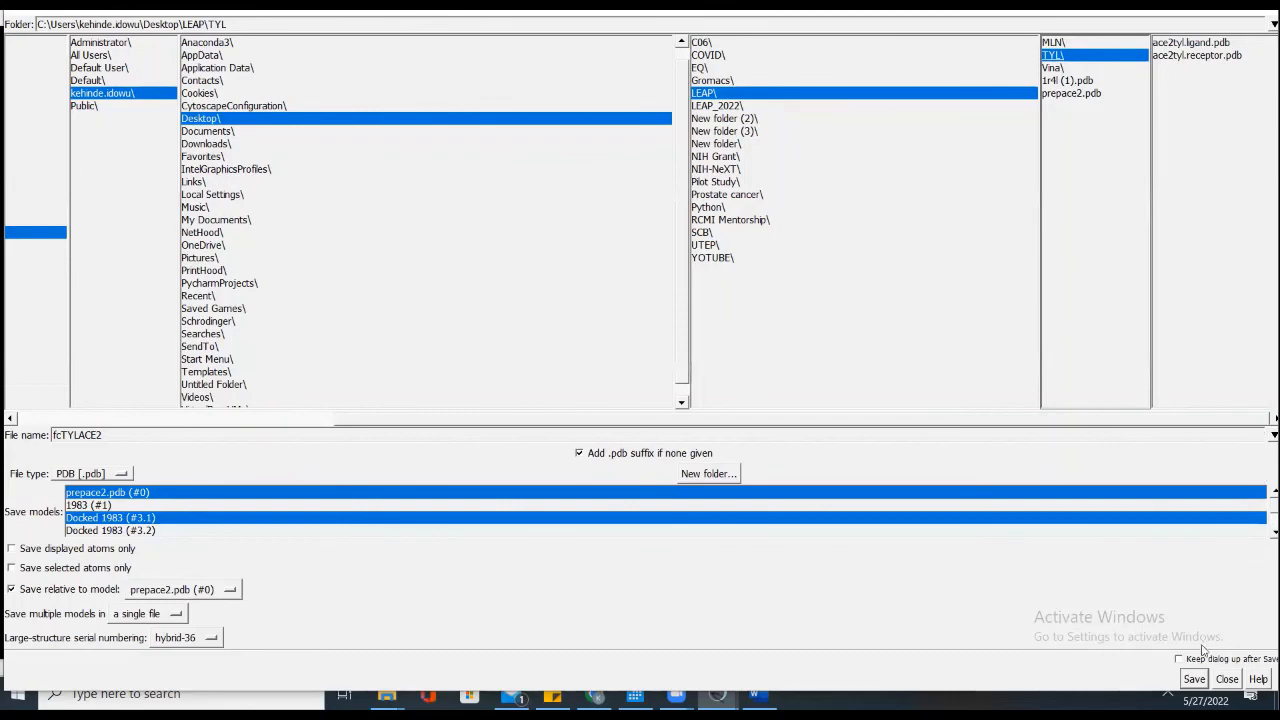
left_click(1194, 679)
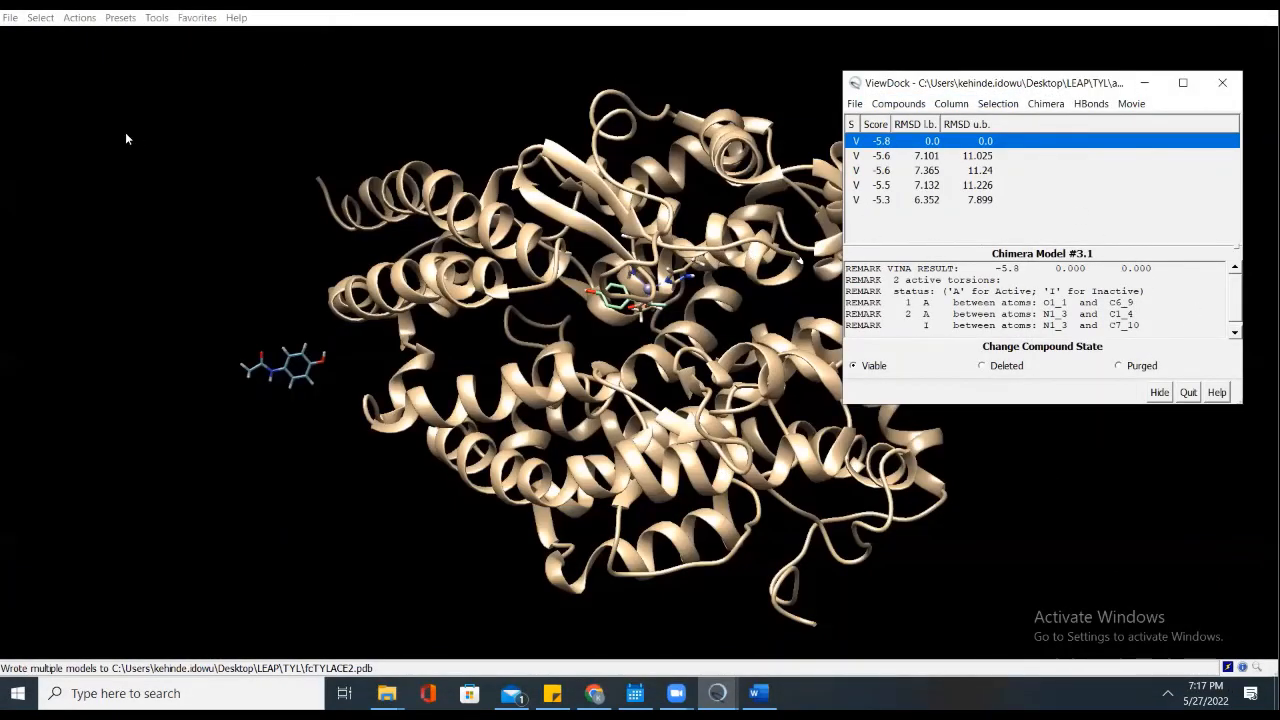
left_click(6, 20)
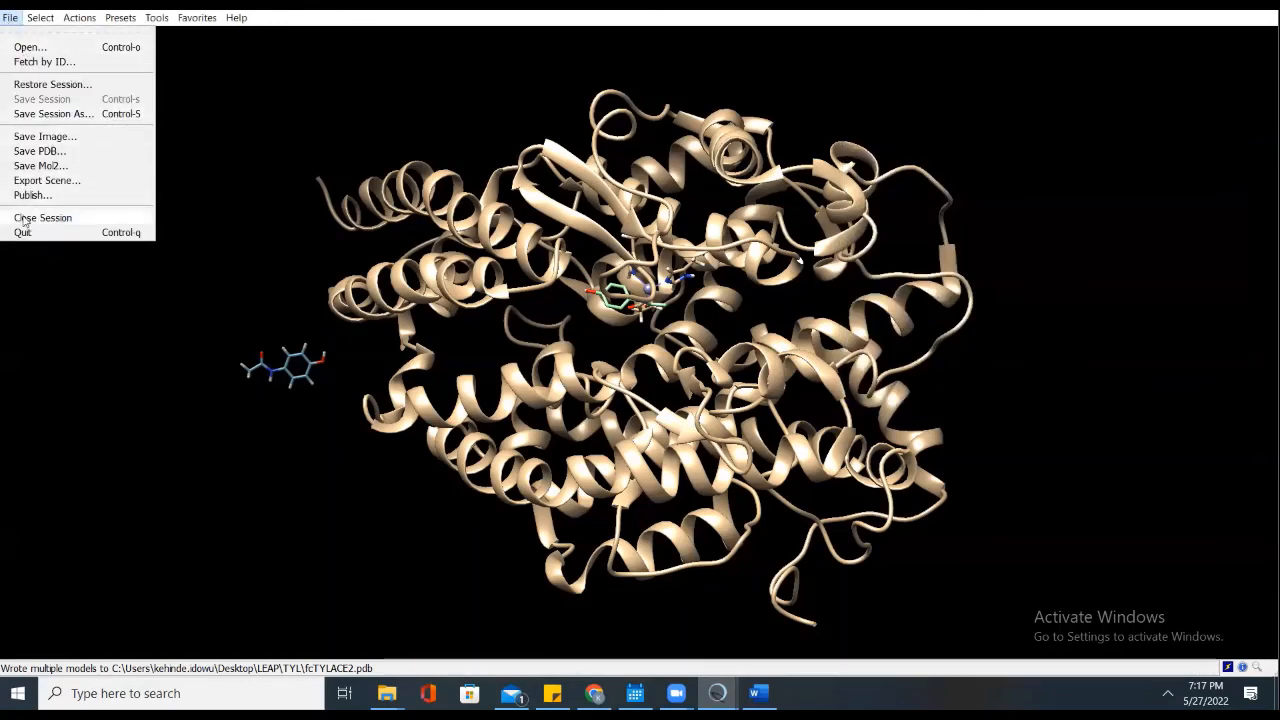
left_click(24, 215)
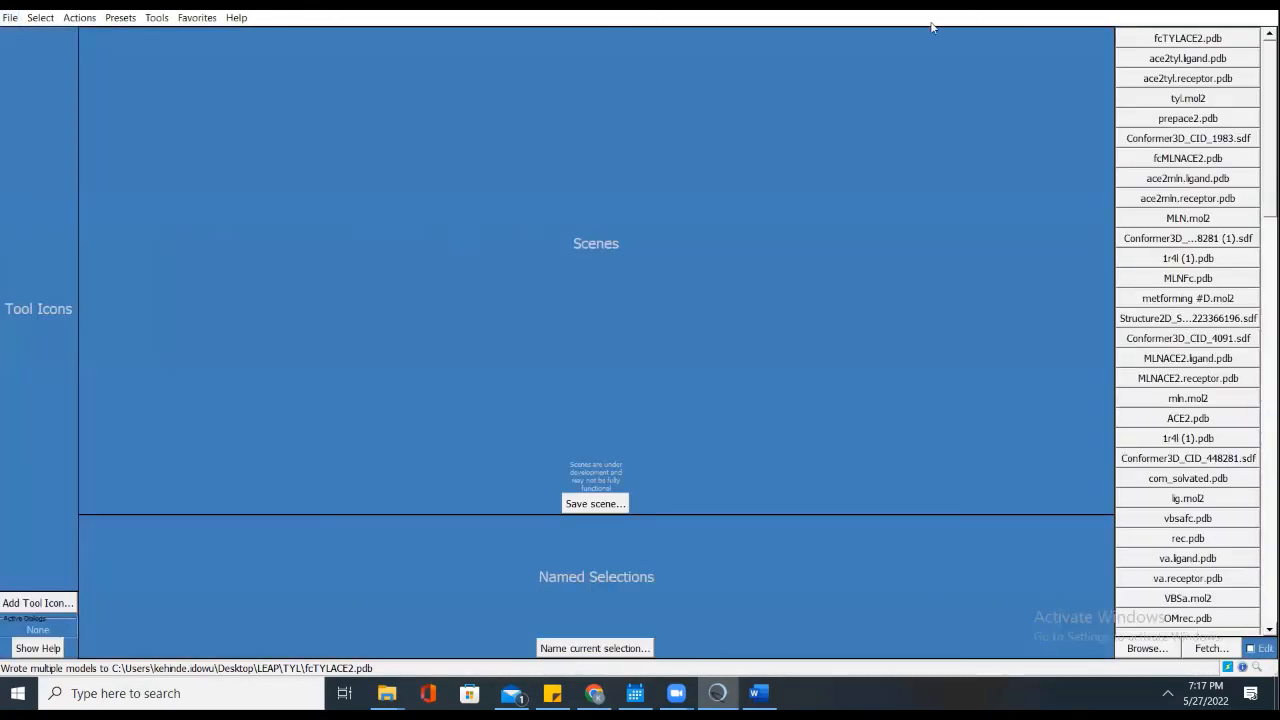